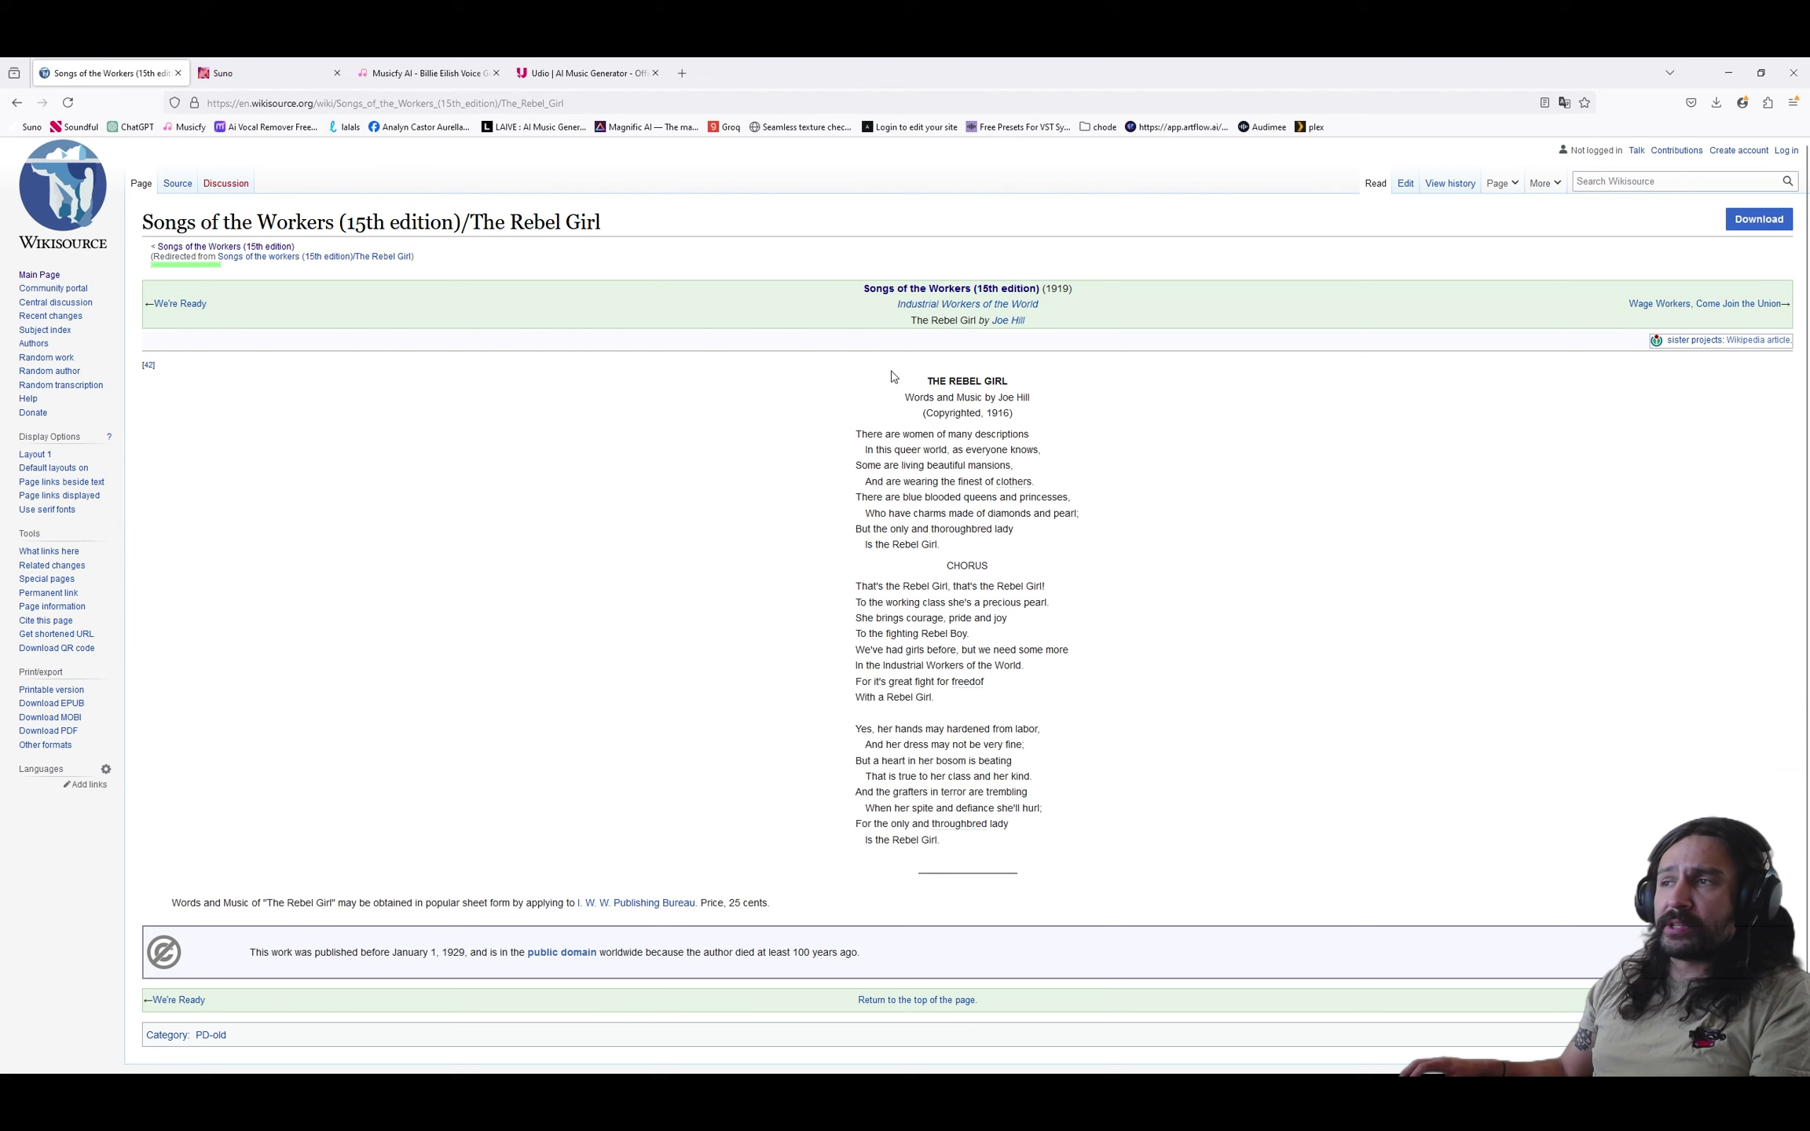
# Review the Rebel Girl lyric block on Wikisource by selecting and deselecting it several times.
pyautogui.moveTo(895, 376); pyautogui.dragTo(992, 851)
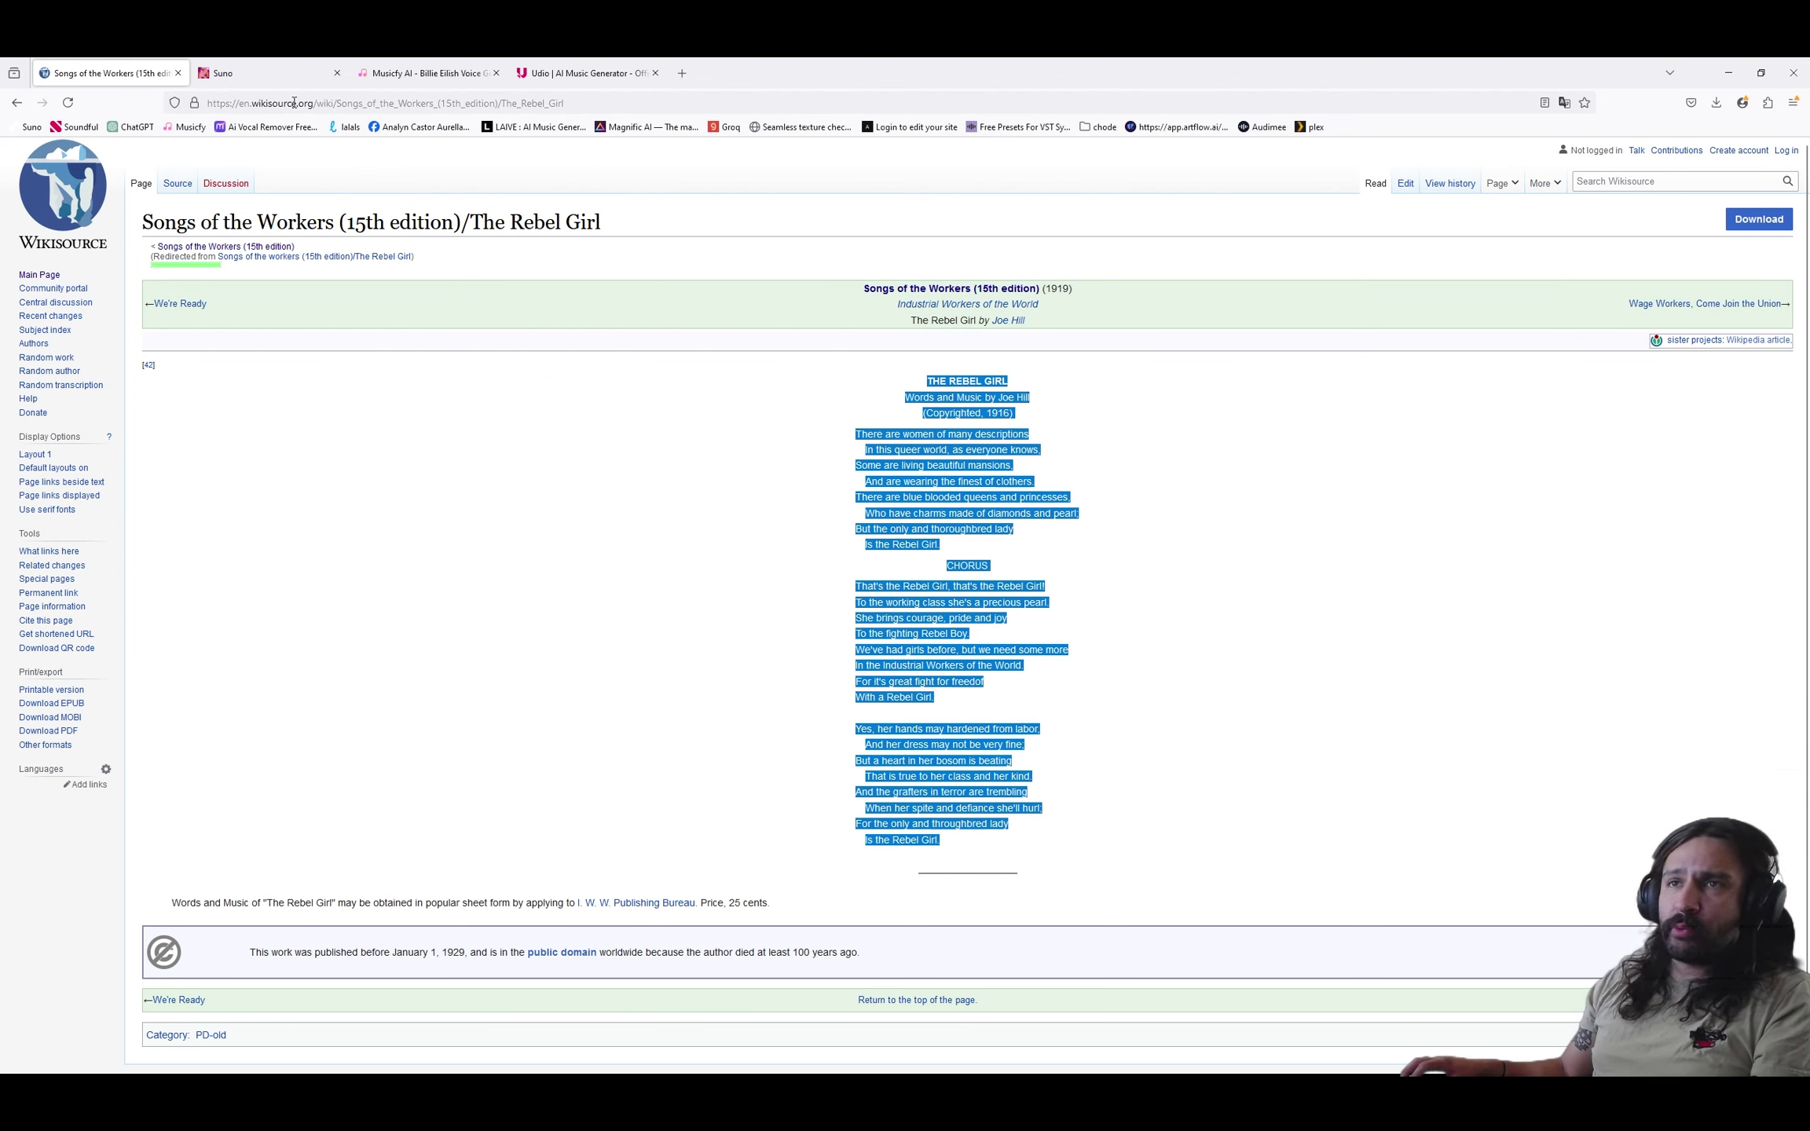
pyautogui.click(451, 591)
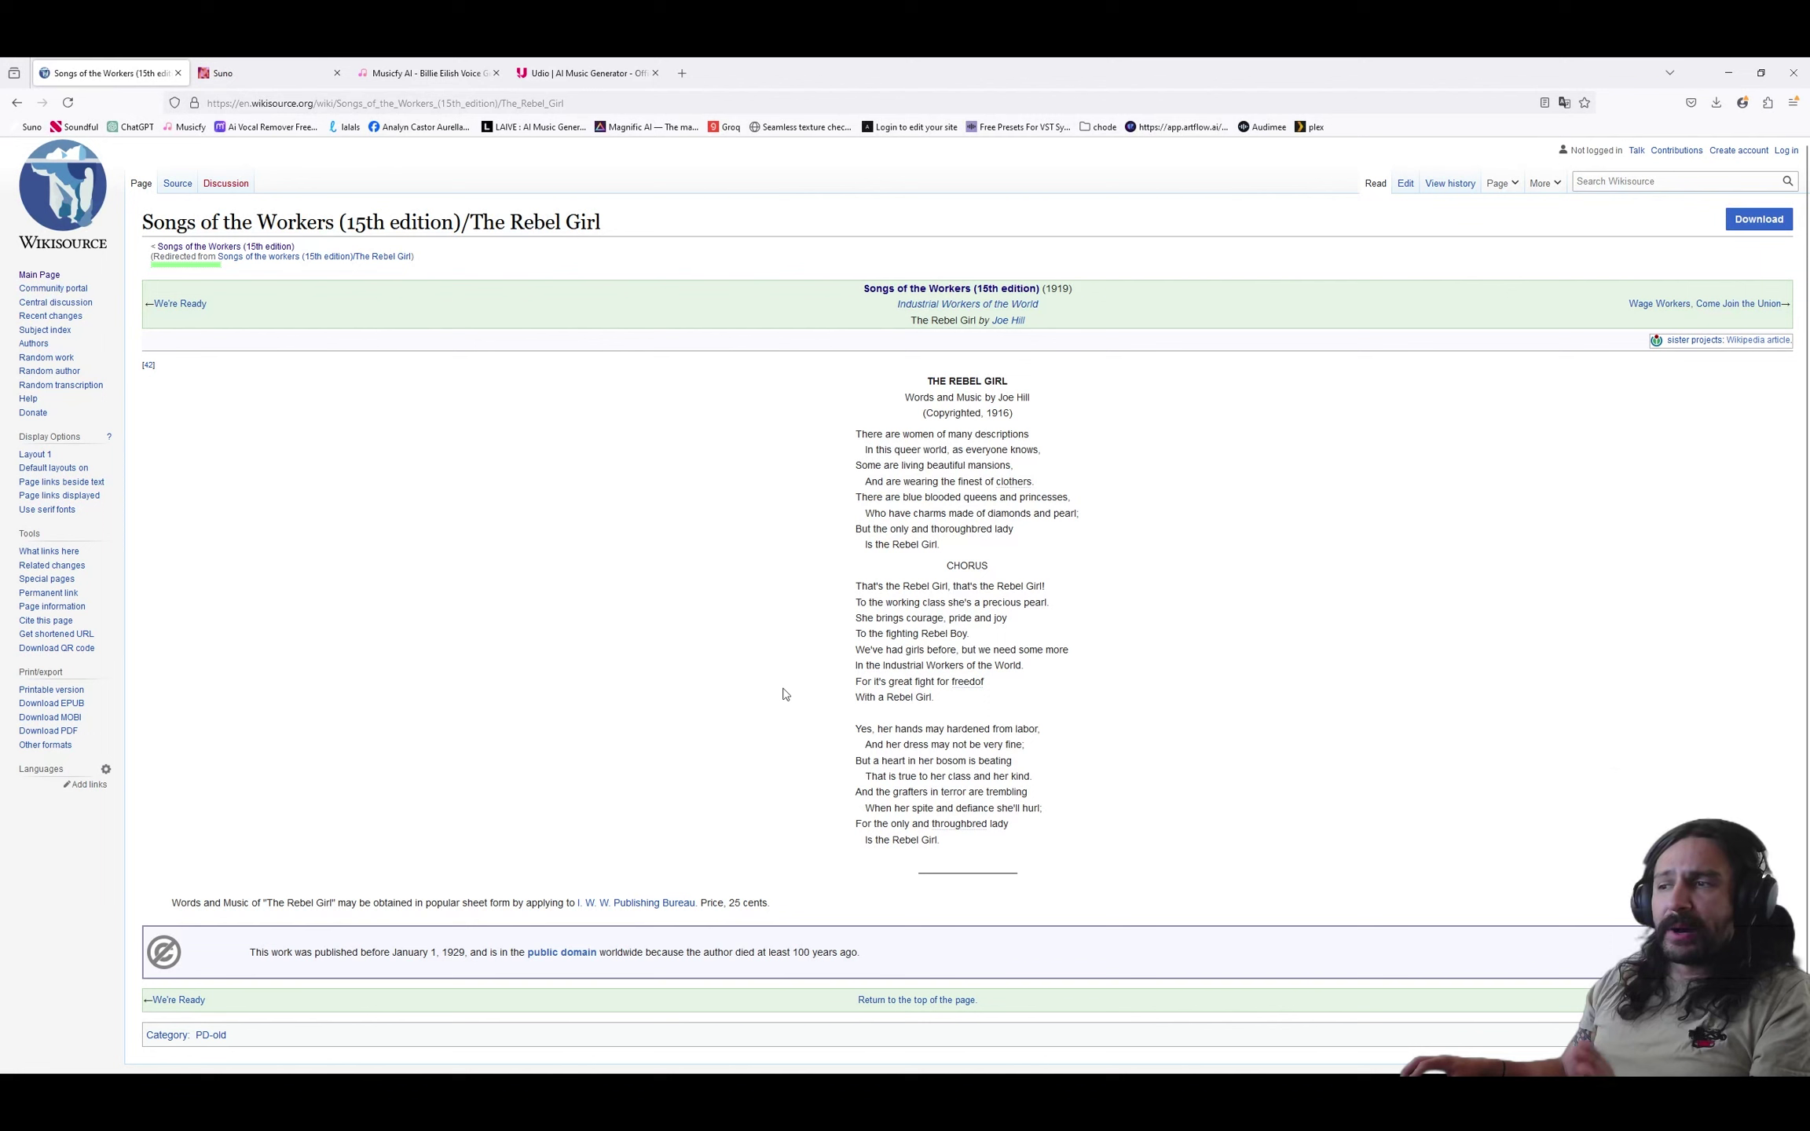
pyautogui.moveTo(965, 841); pyautogui.dragTo(1011, 428)
pyautogui.click(908, 391)
pyautogui.click(1039, 407)
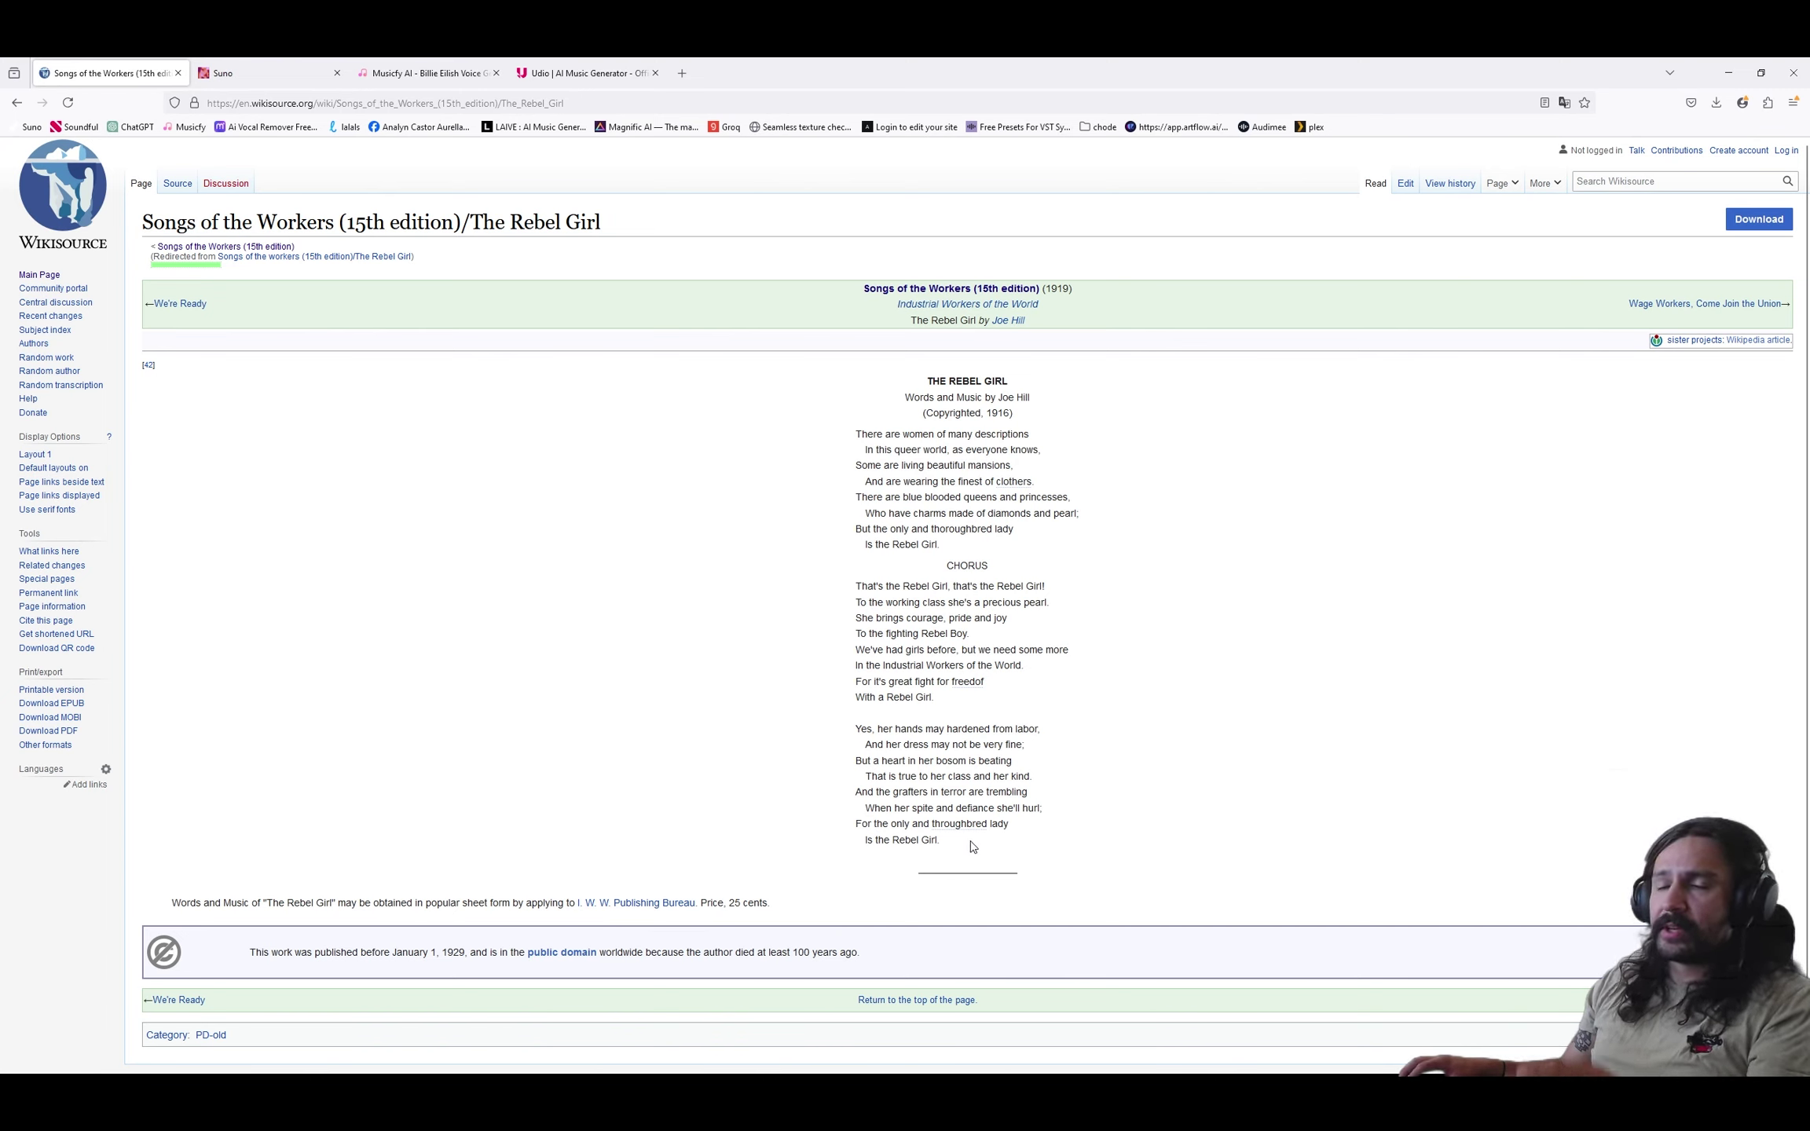
pyautogui.moveTo(965, 844); pyautogui.dragTo(917, 395)
pyautogui.click(965, 470)
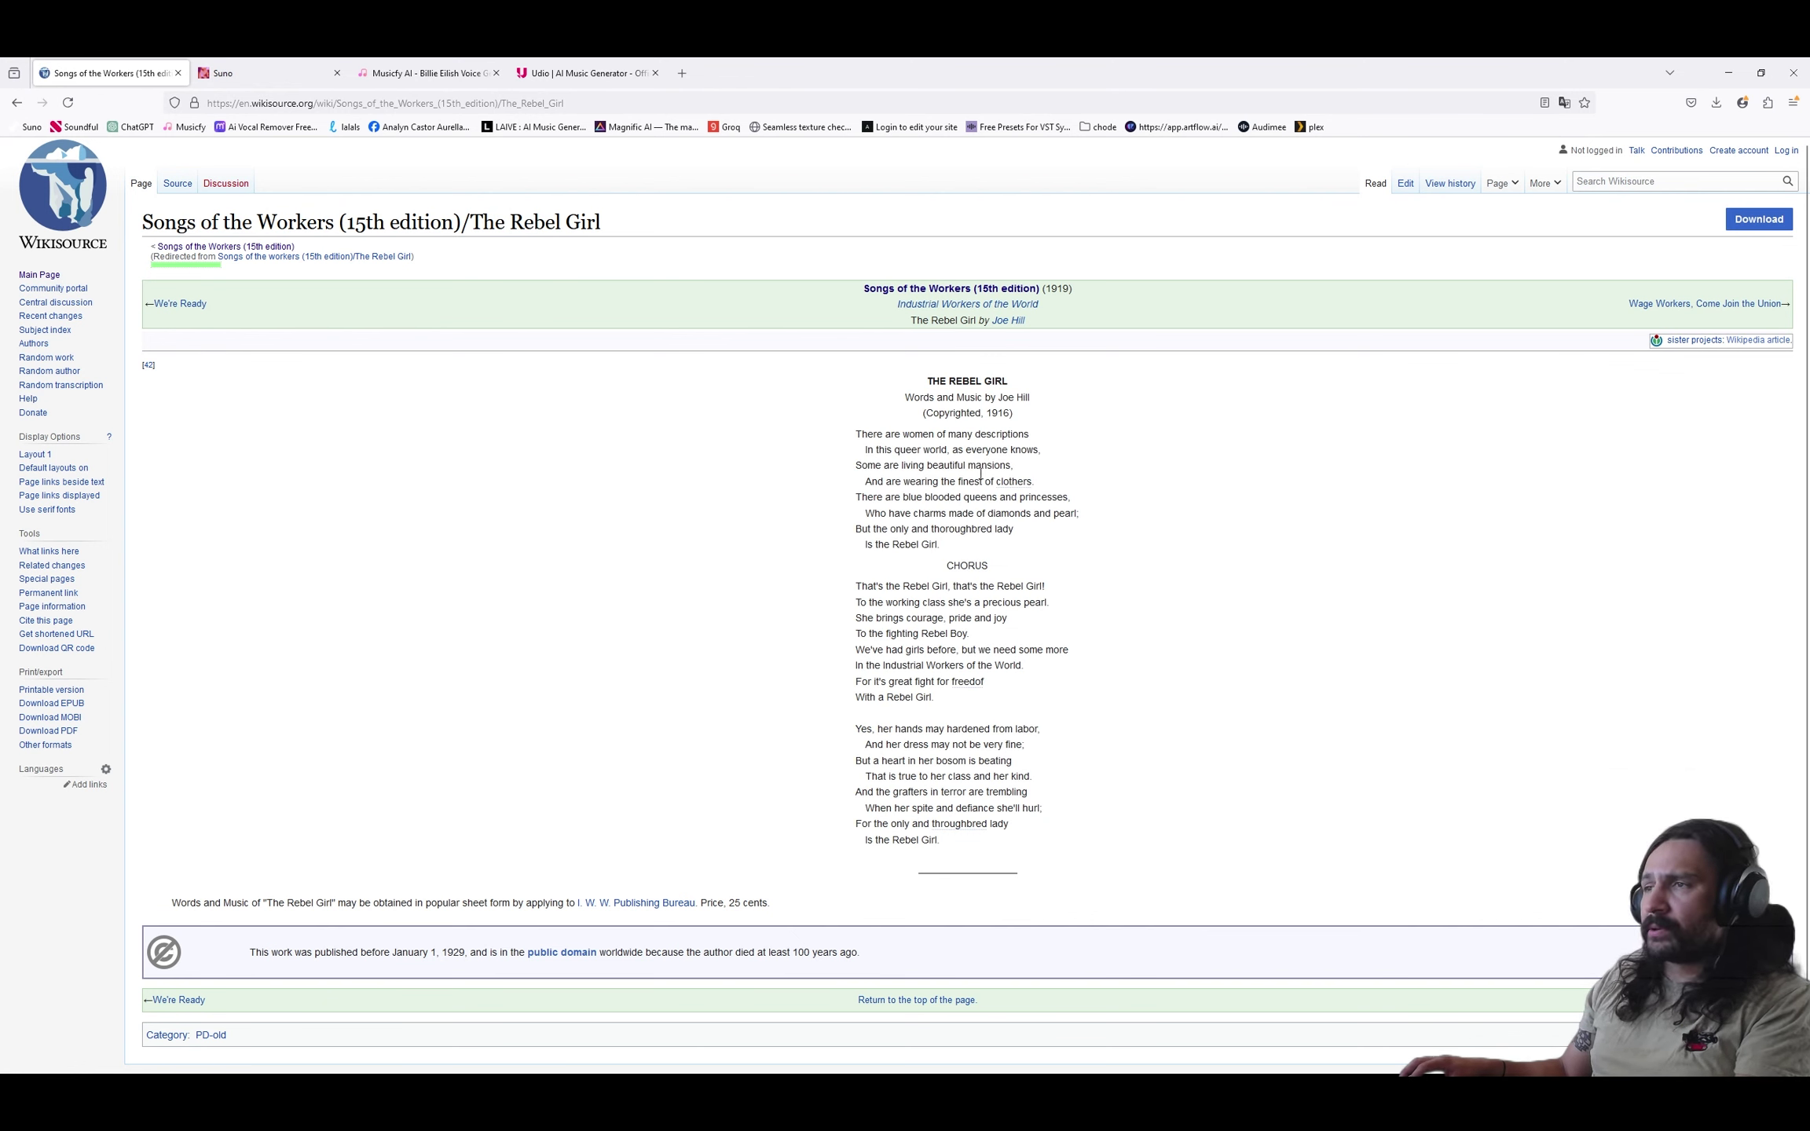
# Switch to the Notepad copy and select the Rebel Girl lyrics from the third line onward.
pyautogui.hotkey('alt', 'Tab')
pyautogui.hotkey('alt', 'Tab')
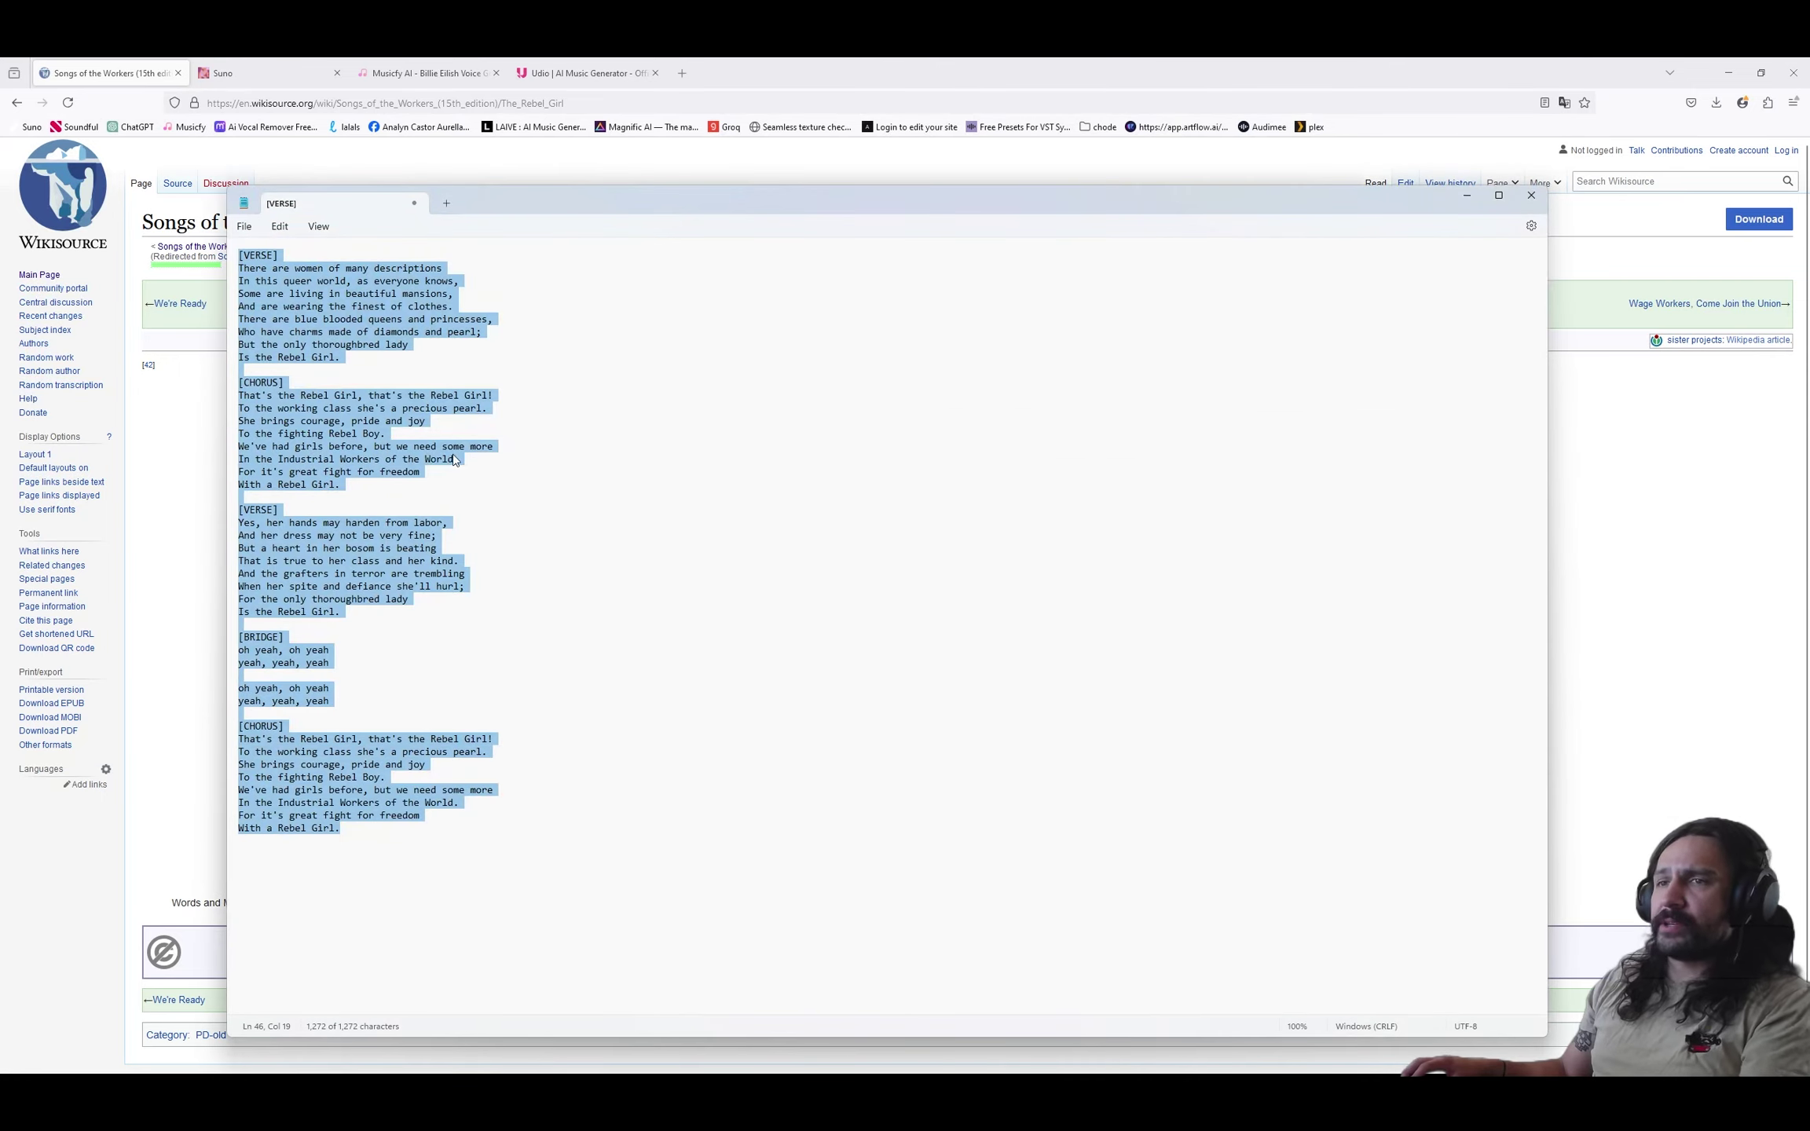
pyautogui.click(451, 459)
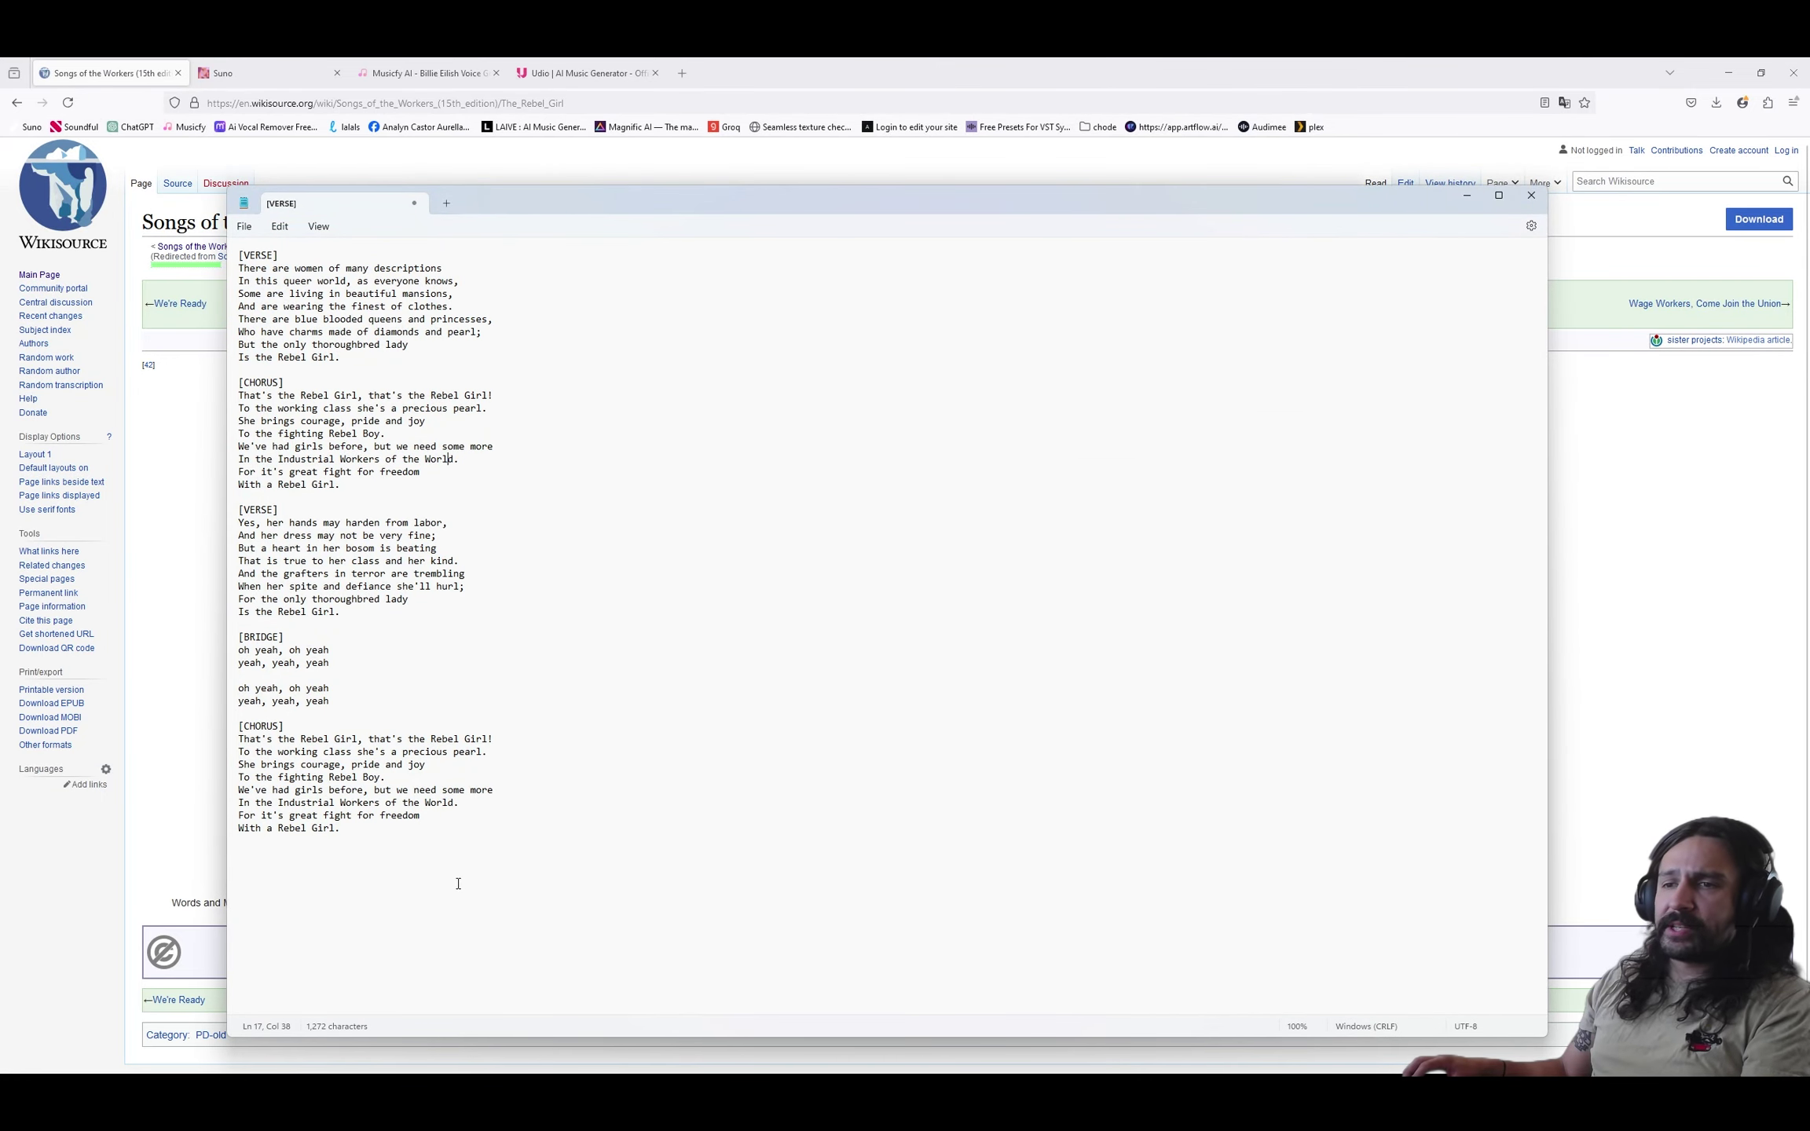
pyautogui.moveTo(456, 881); pyautogui.dragTo(237, 294)
pyautogui.click(279, 227)
pyautogui.click(285, 638)
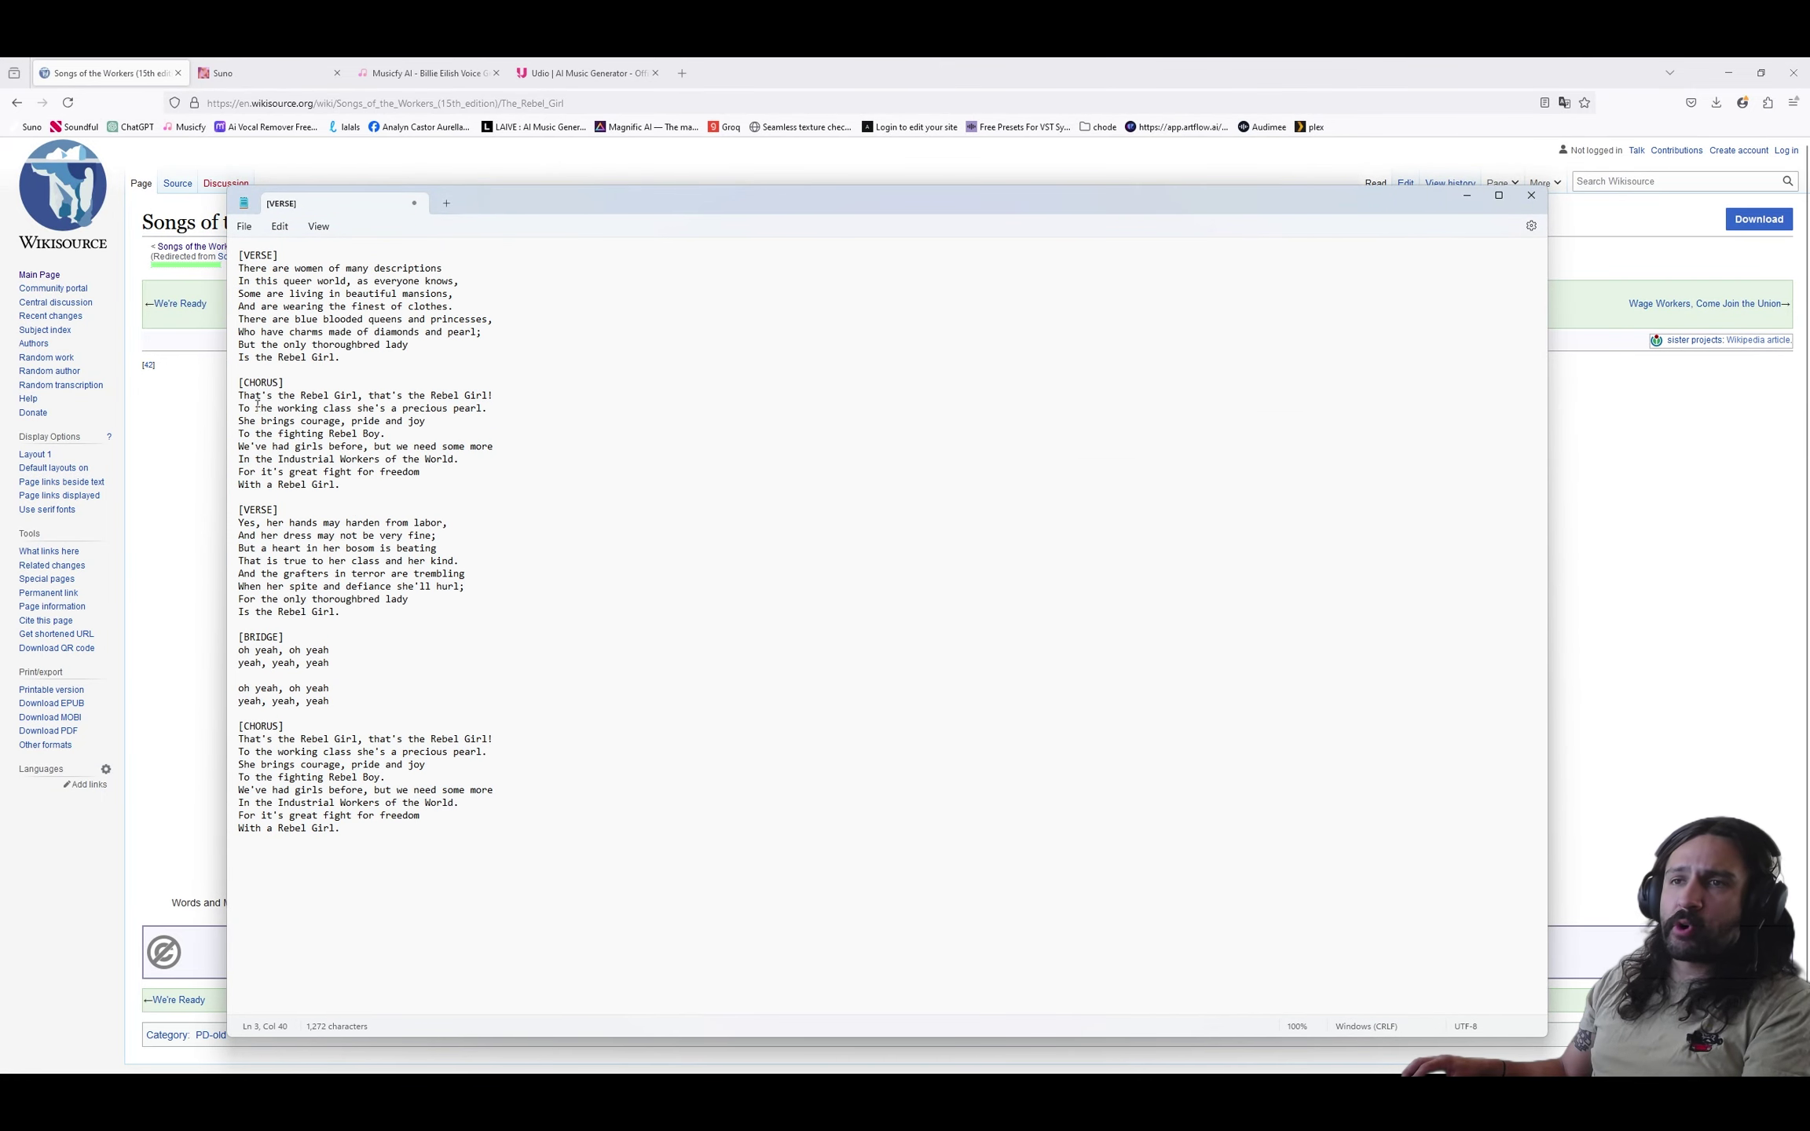
# Highlight the verse ending, the four BRIDGE lines and the last chorus lines in turn.
pyautogui.moveTo(285, 638); pyautogui.dragTo(234, 640)
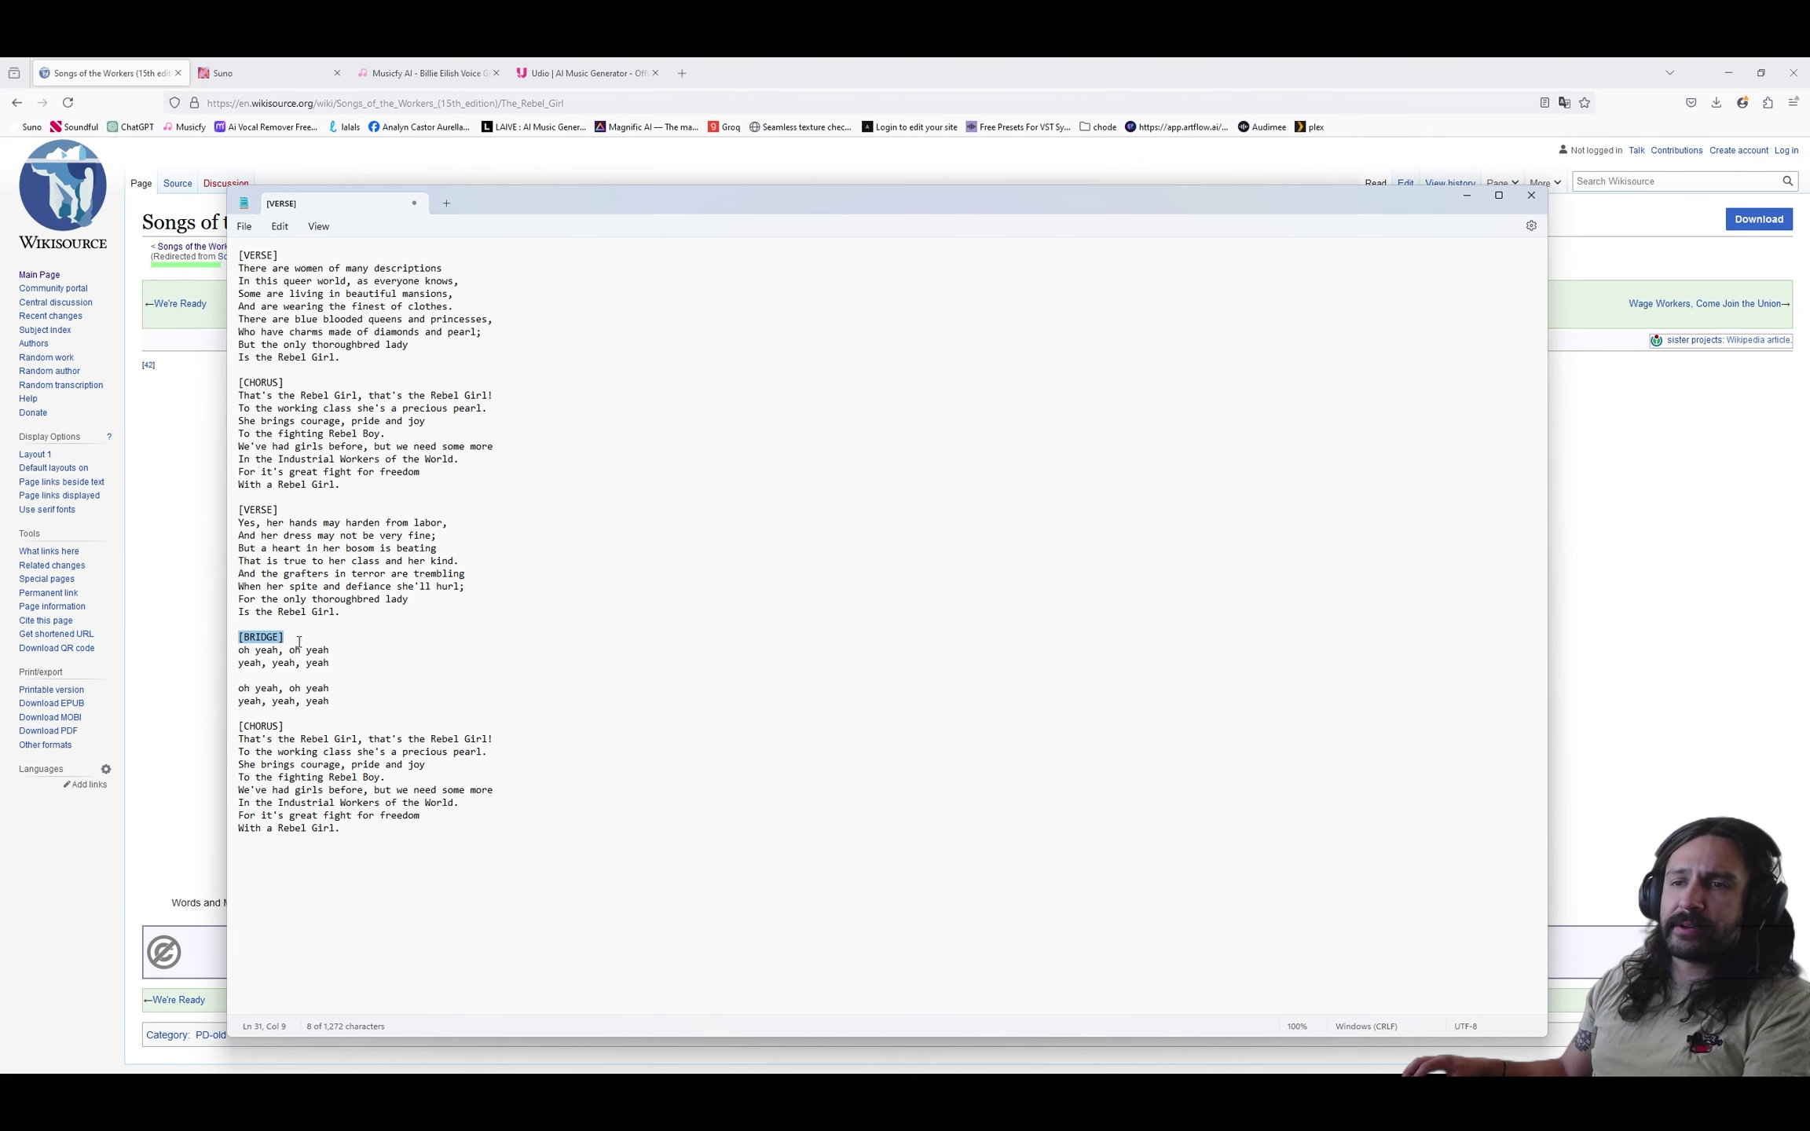
pyautogui.moveTo(376, 699); pyautogui.dragTo(250, 656)
pyautogui.click(425, 825)
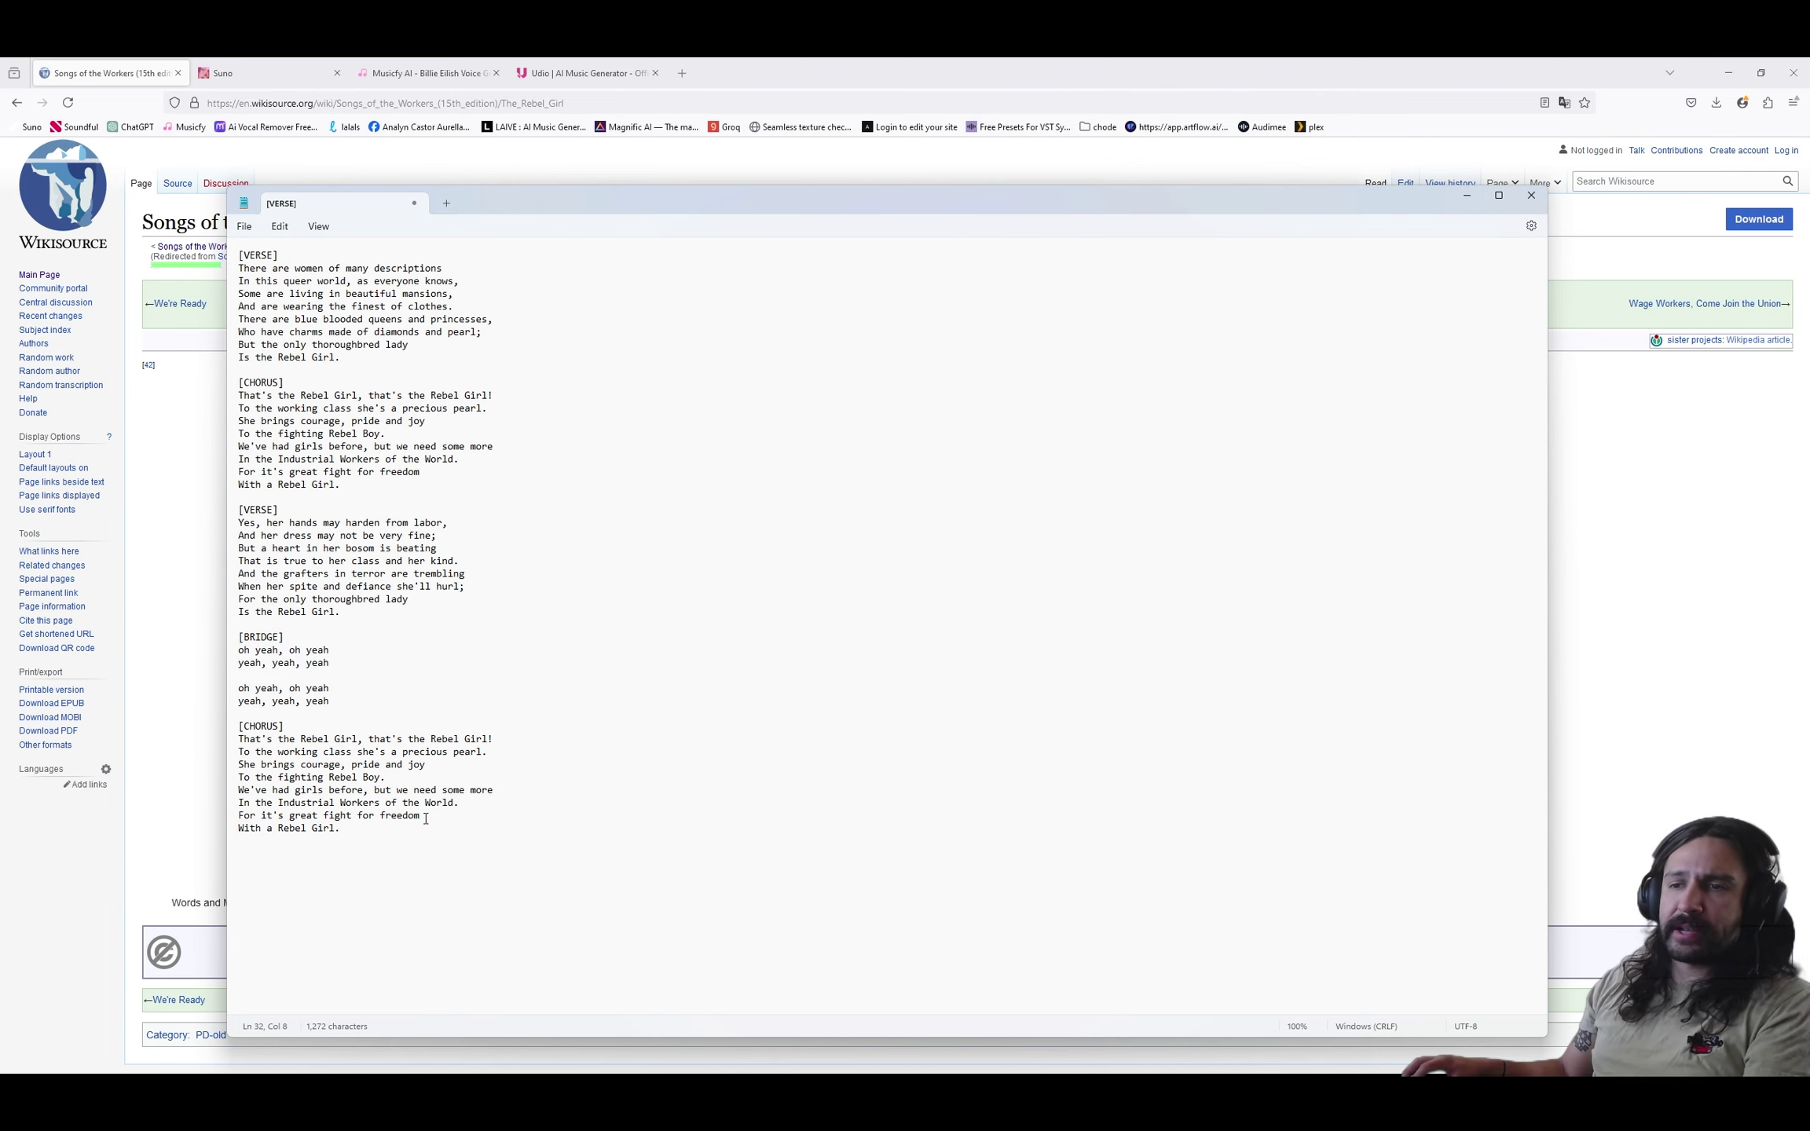
pyautogui.moveTo(404, 825); pyautogui.dragTo(226, 252)
pyautogui.click(384, 846)
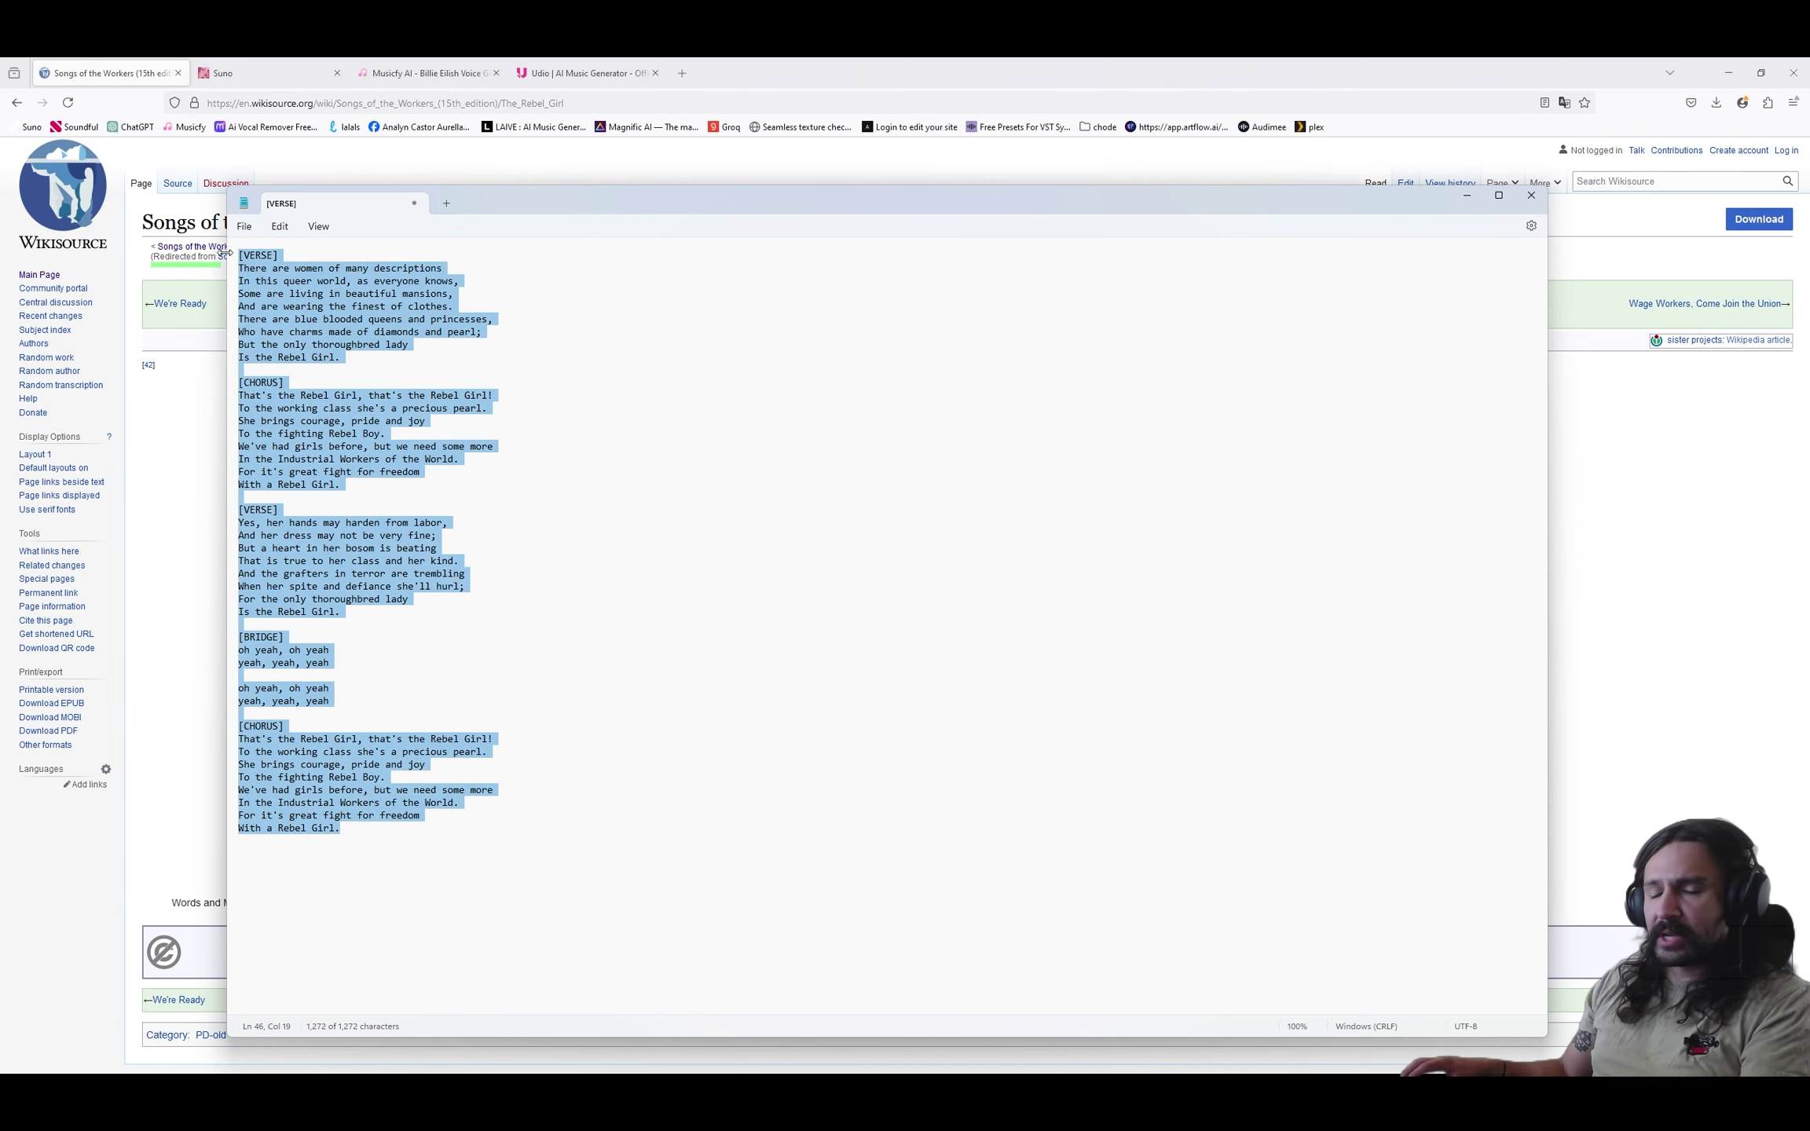
pyautogui.click(236, 73)
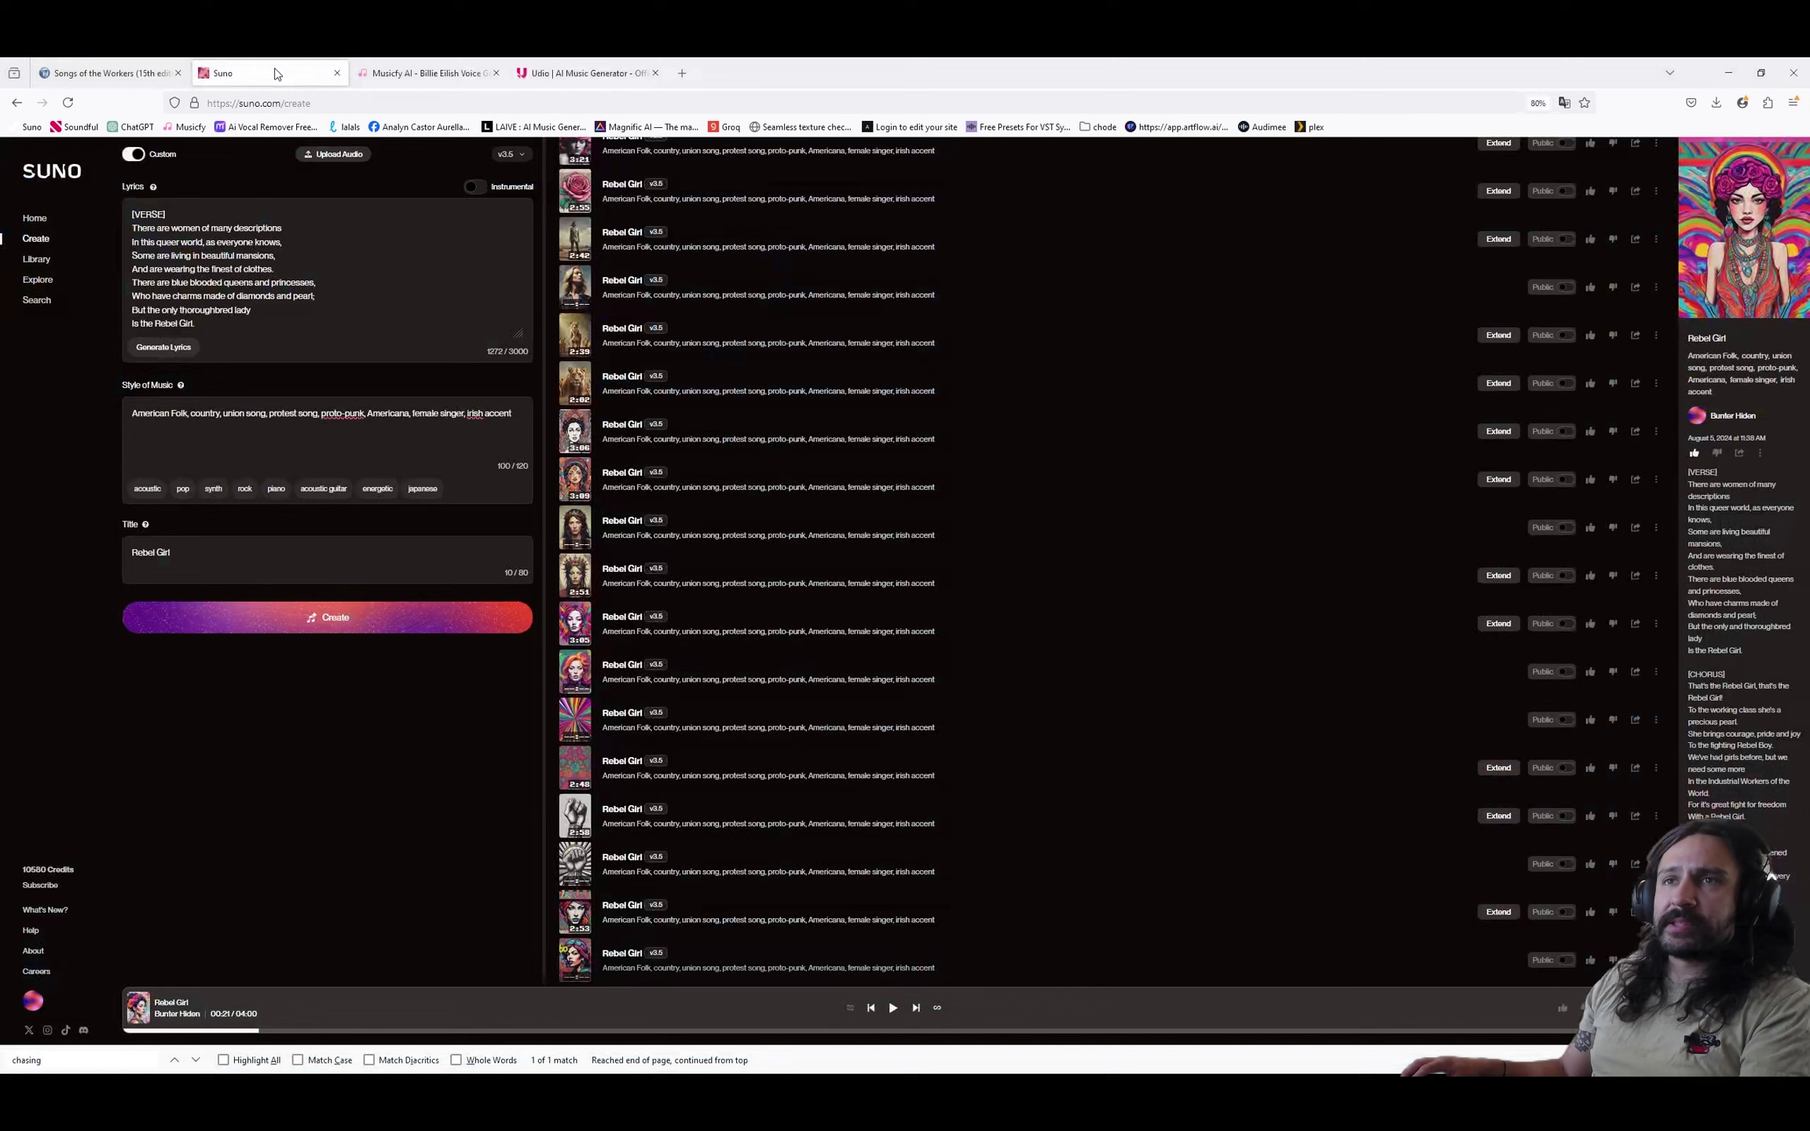
pyautogui.scroll(-5, 267, 307)
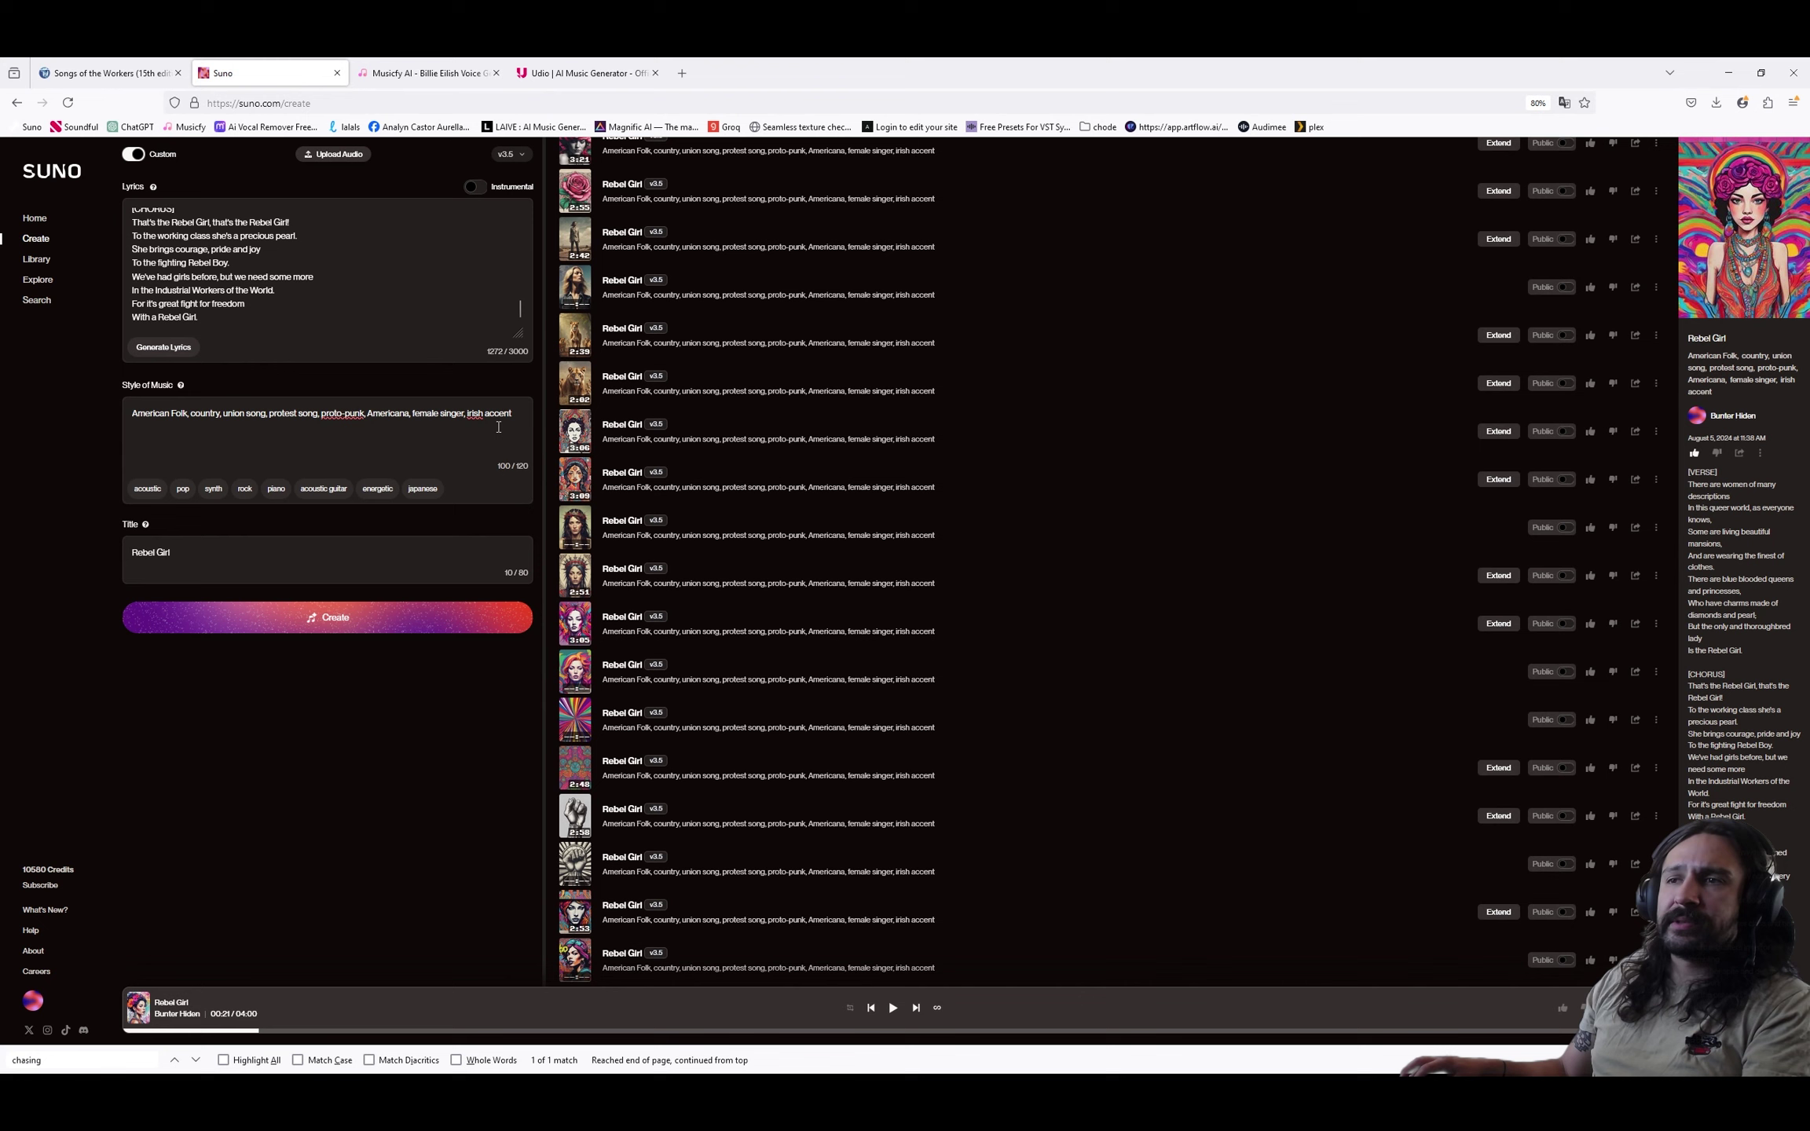
pyautogui.moveTo(523, 411)
pyautogui.mouseDown()
pyautogui.moveTo(131, 412)
pyautogui.moveTo(512, 416)
pyautogui.mouseUp()
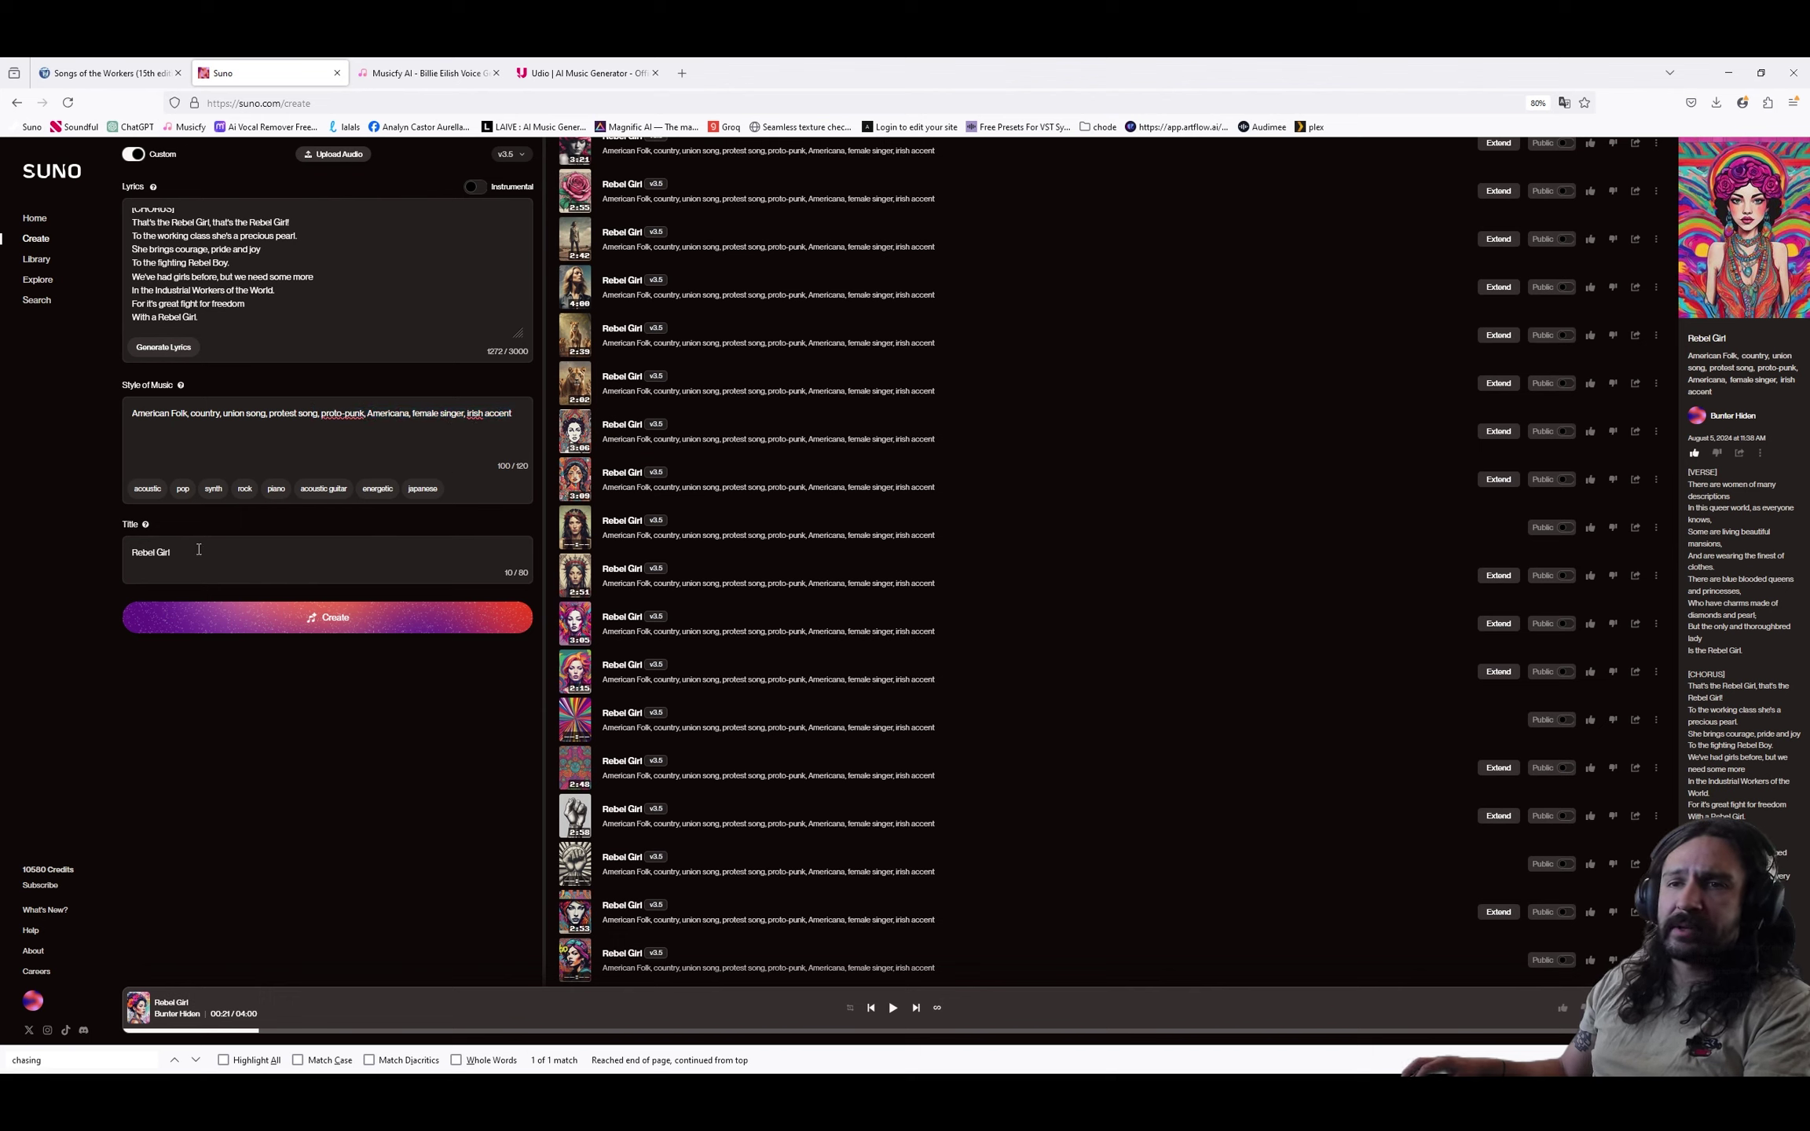
pyautogui.moveTo(198, 549)
pyautogui.mouseDown()
pyautogui.moveTo(140, 539)
pyautogui.moveTo(204, 555)
pyautogui.mouseUp()
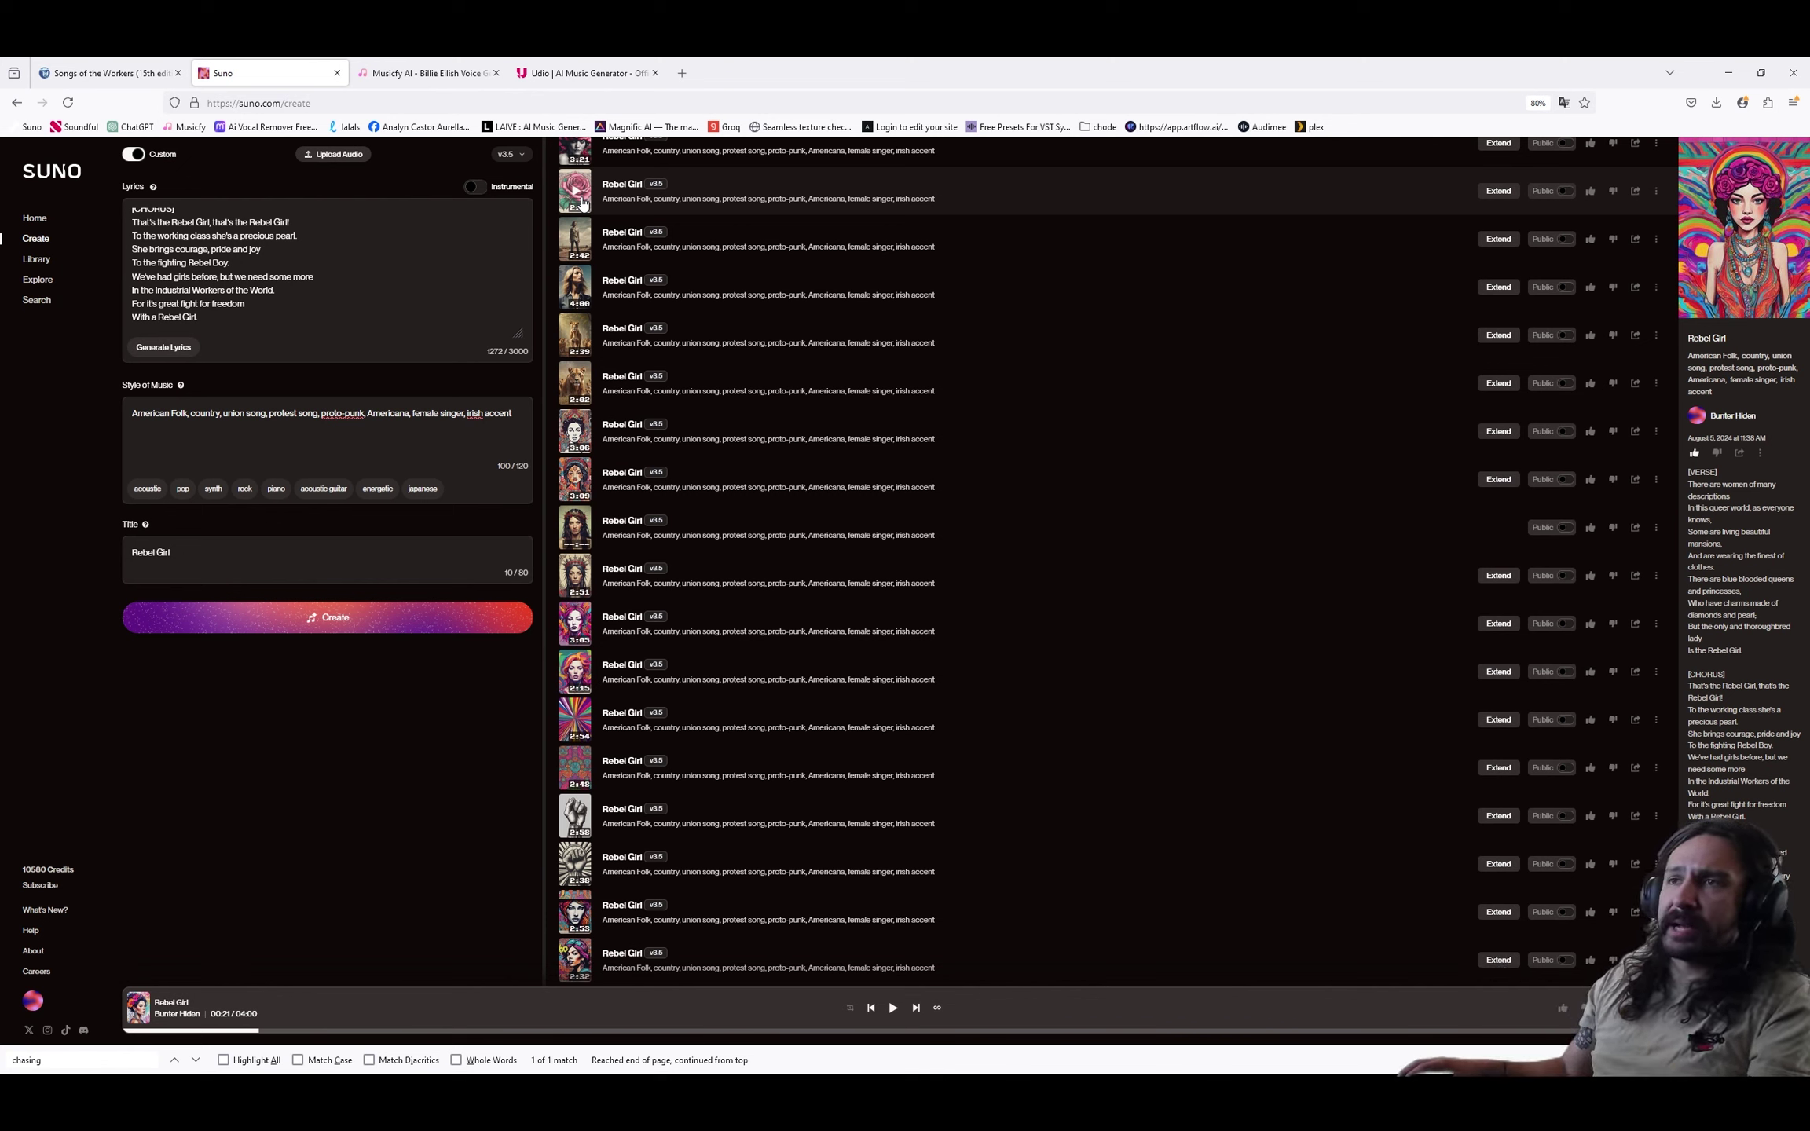
# Play the second, the 2:42 and the 4:00 Rebel Girl versions one after another.
pyautogui.click(580, 196)
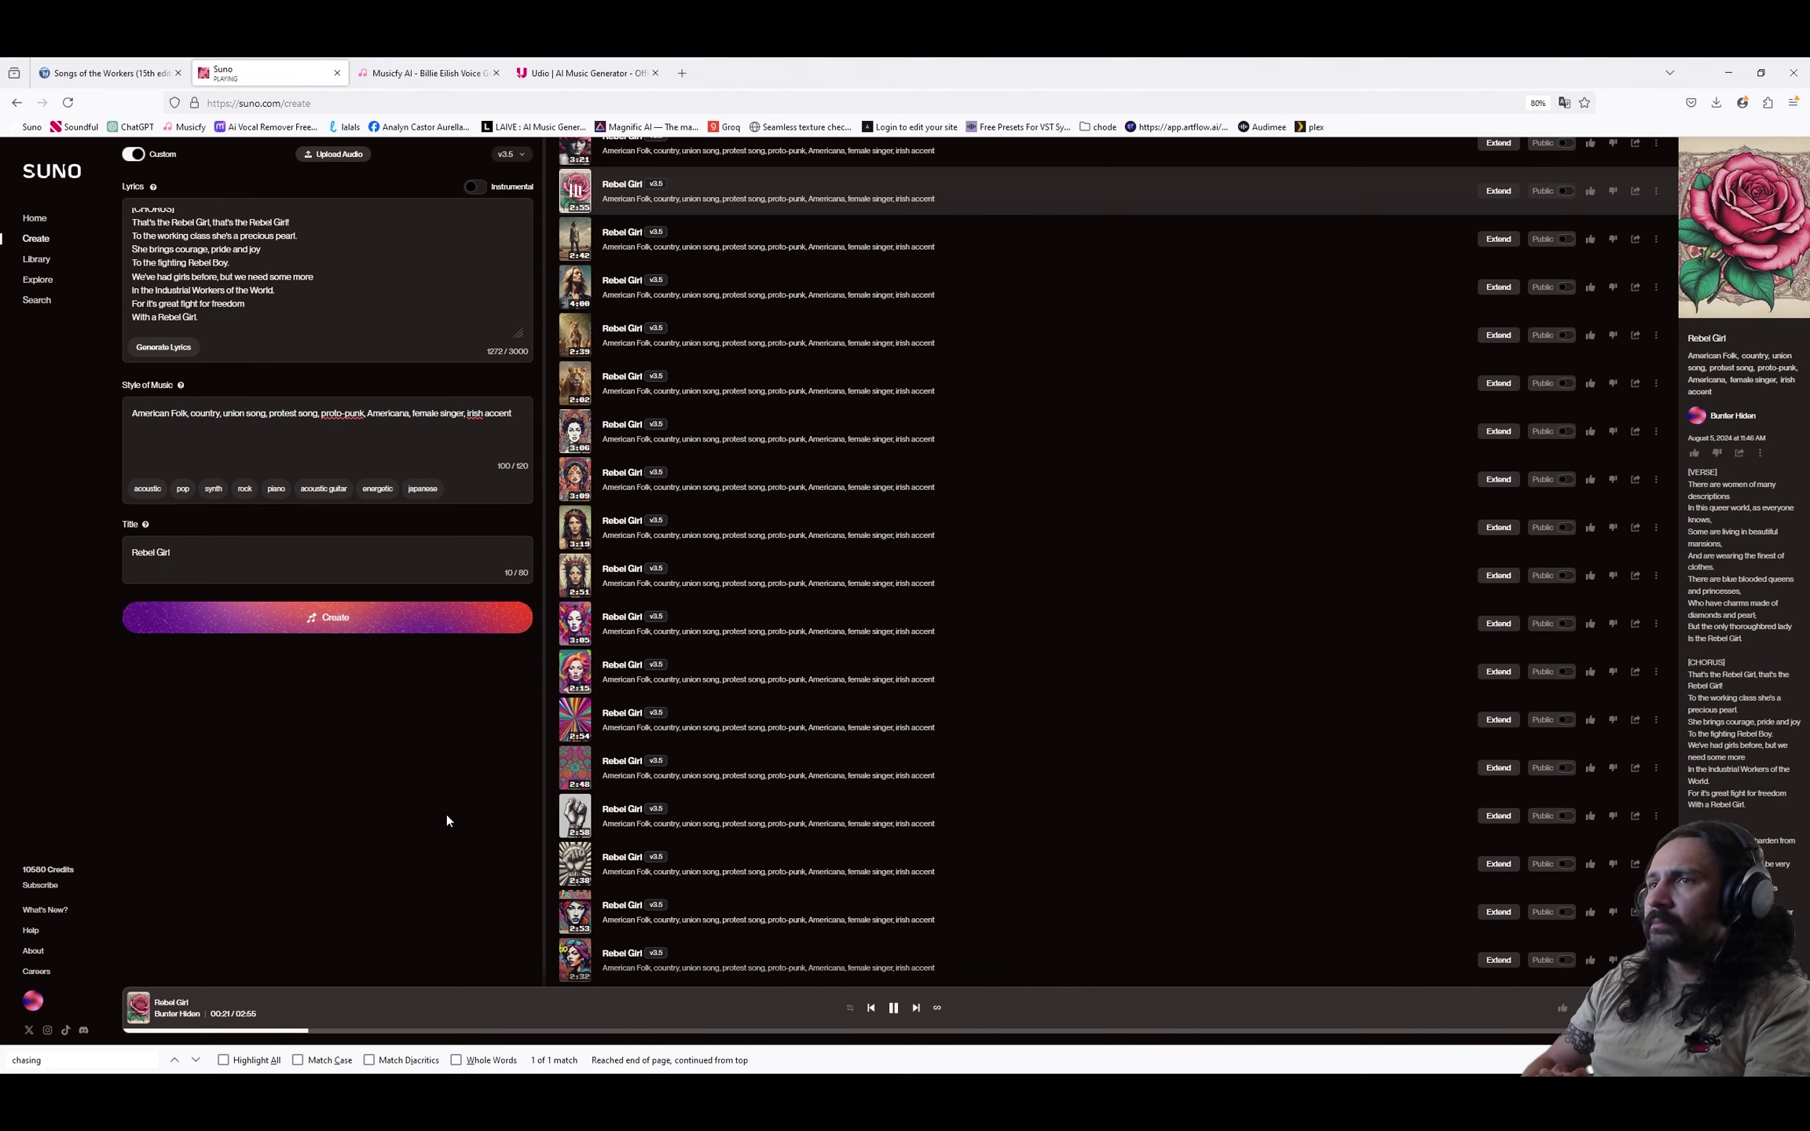
pyautogui.click(576, 246)
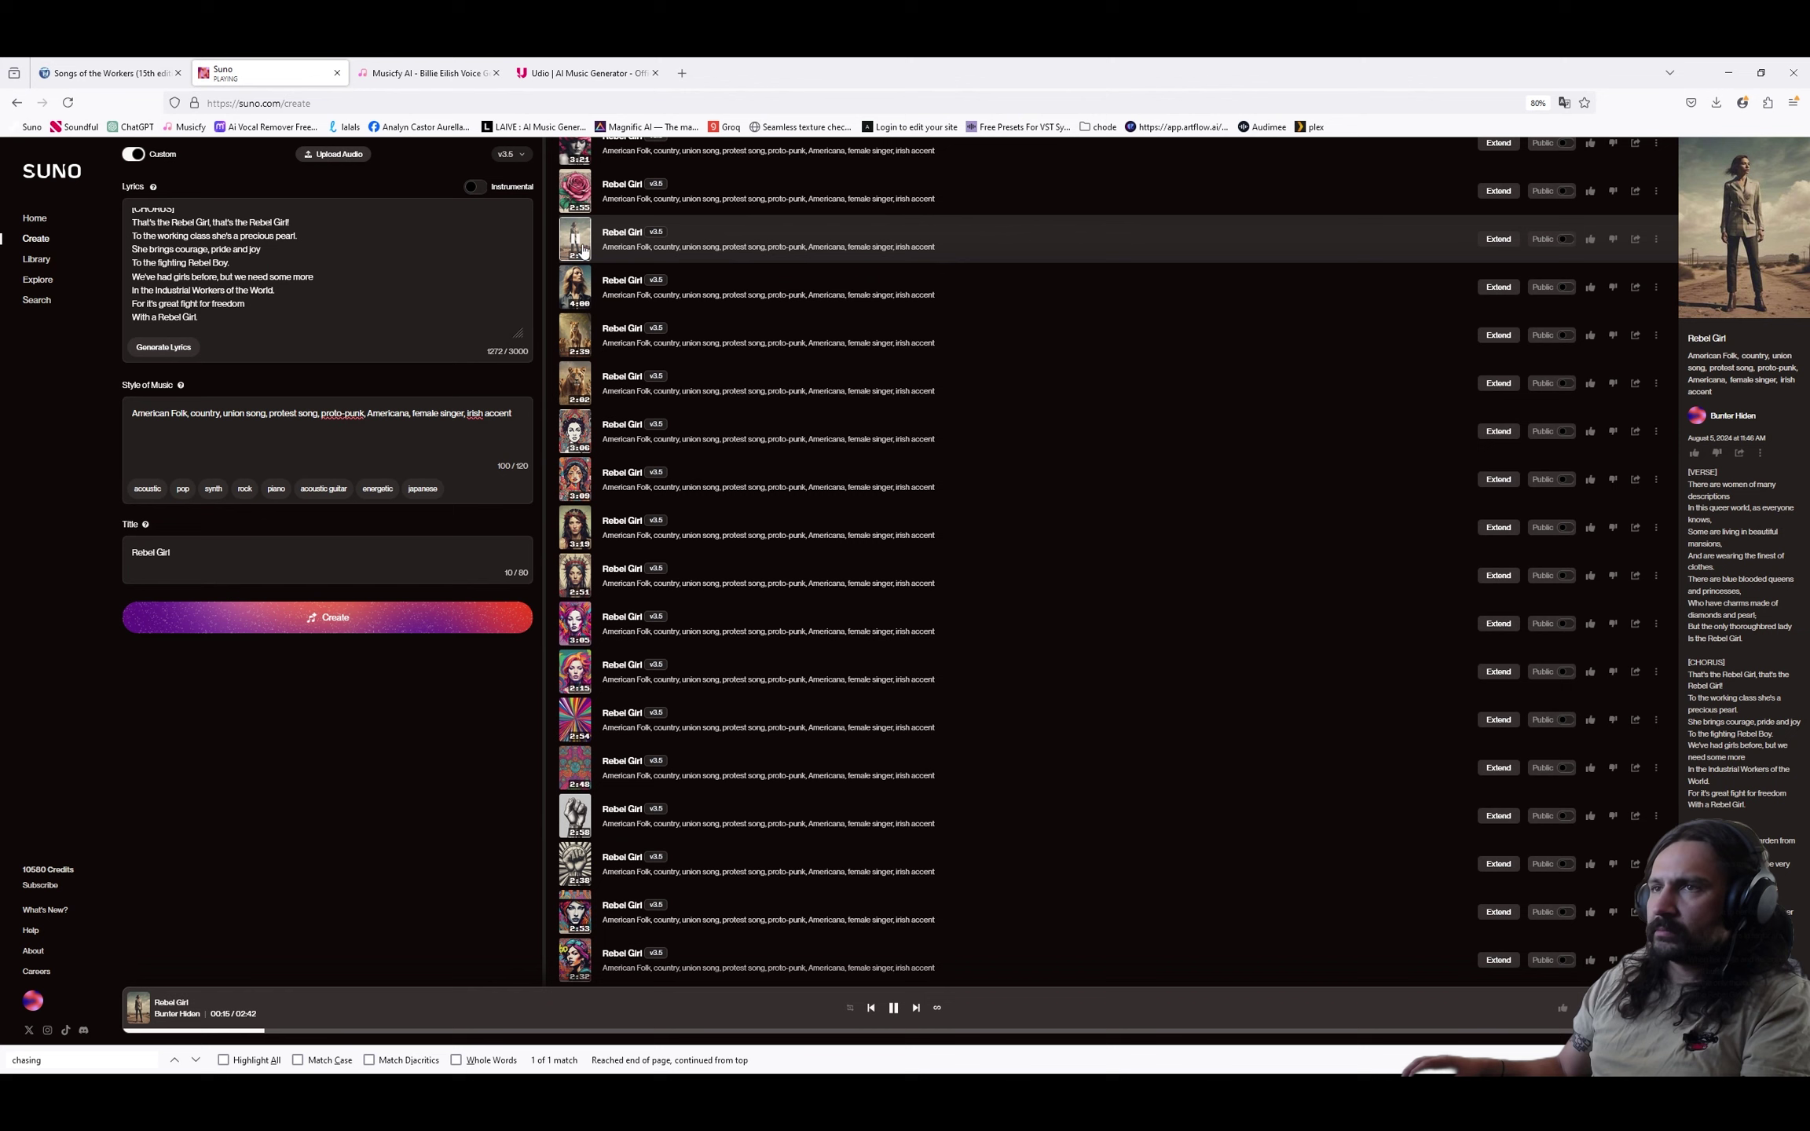
pyautogui.click(576, 288)
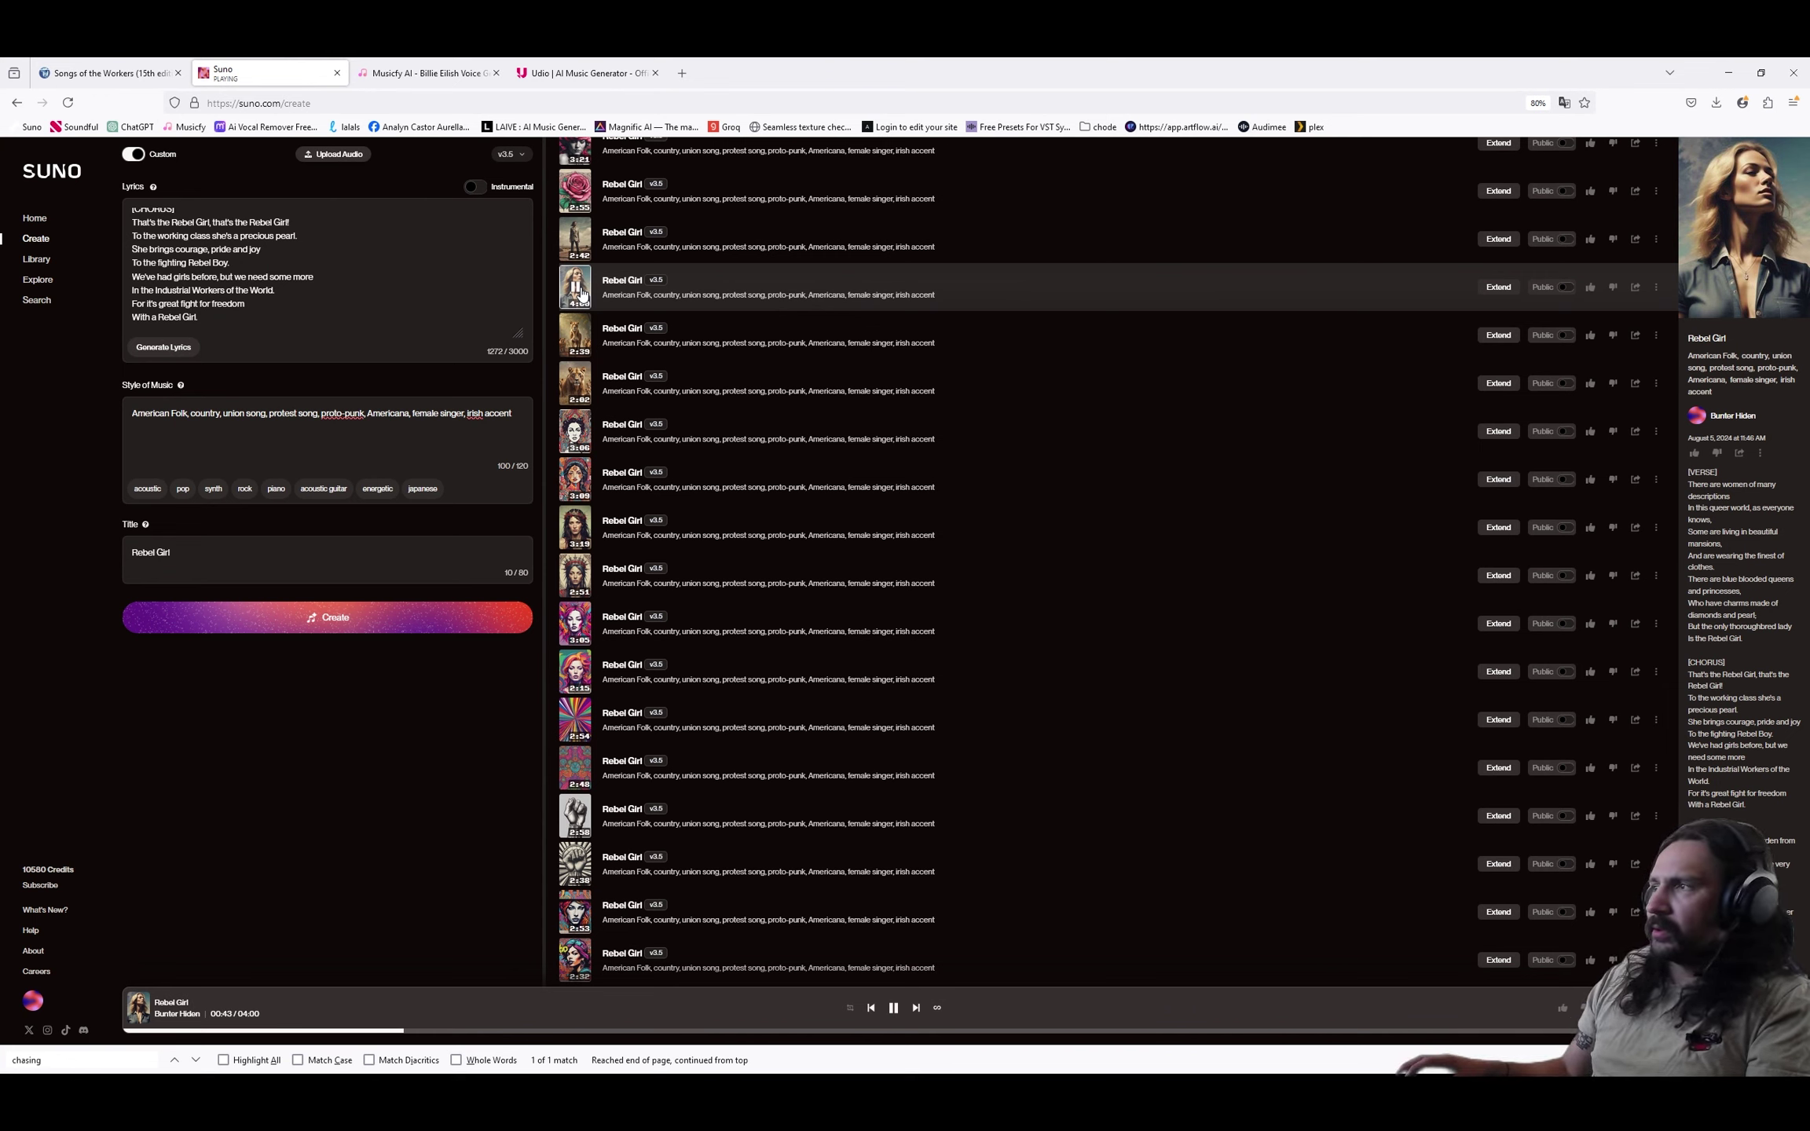
# Like the playing 4:00 Rebel Girl track, then switch playback to the 3:09 version.
pyautogui.click(1591, 288)
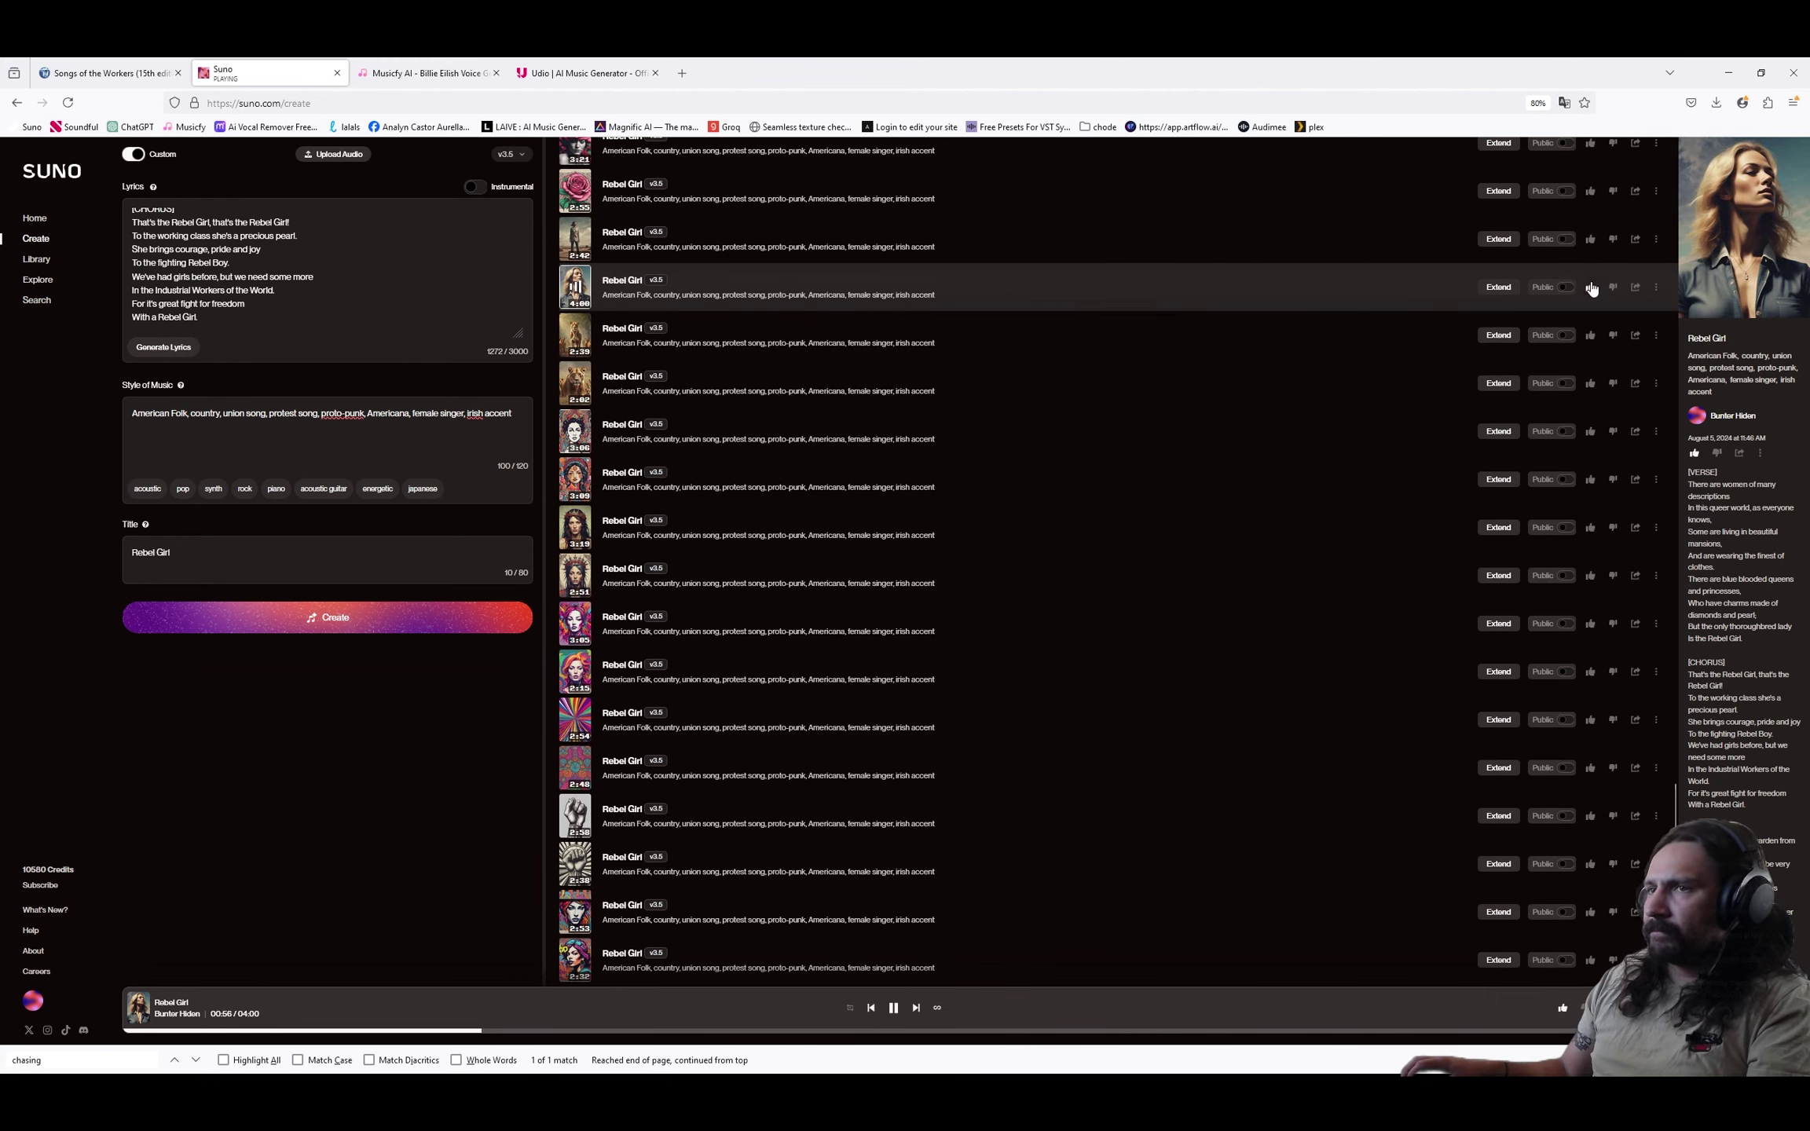
pyautogui.click(1590, 287)
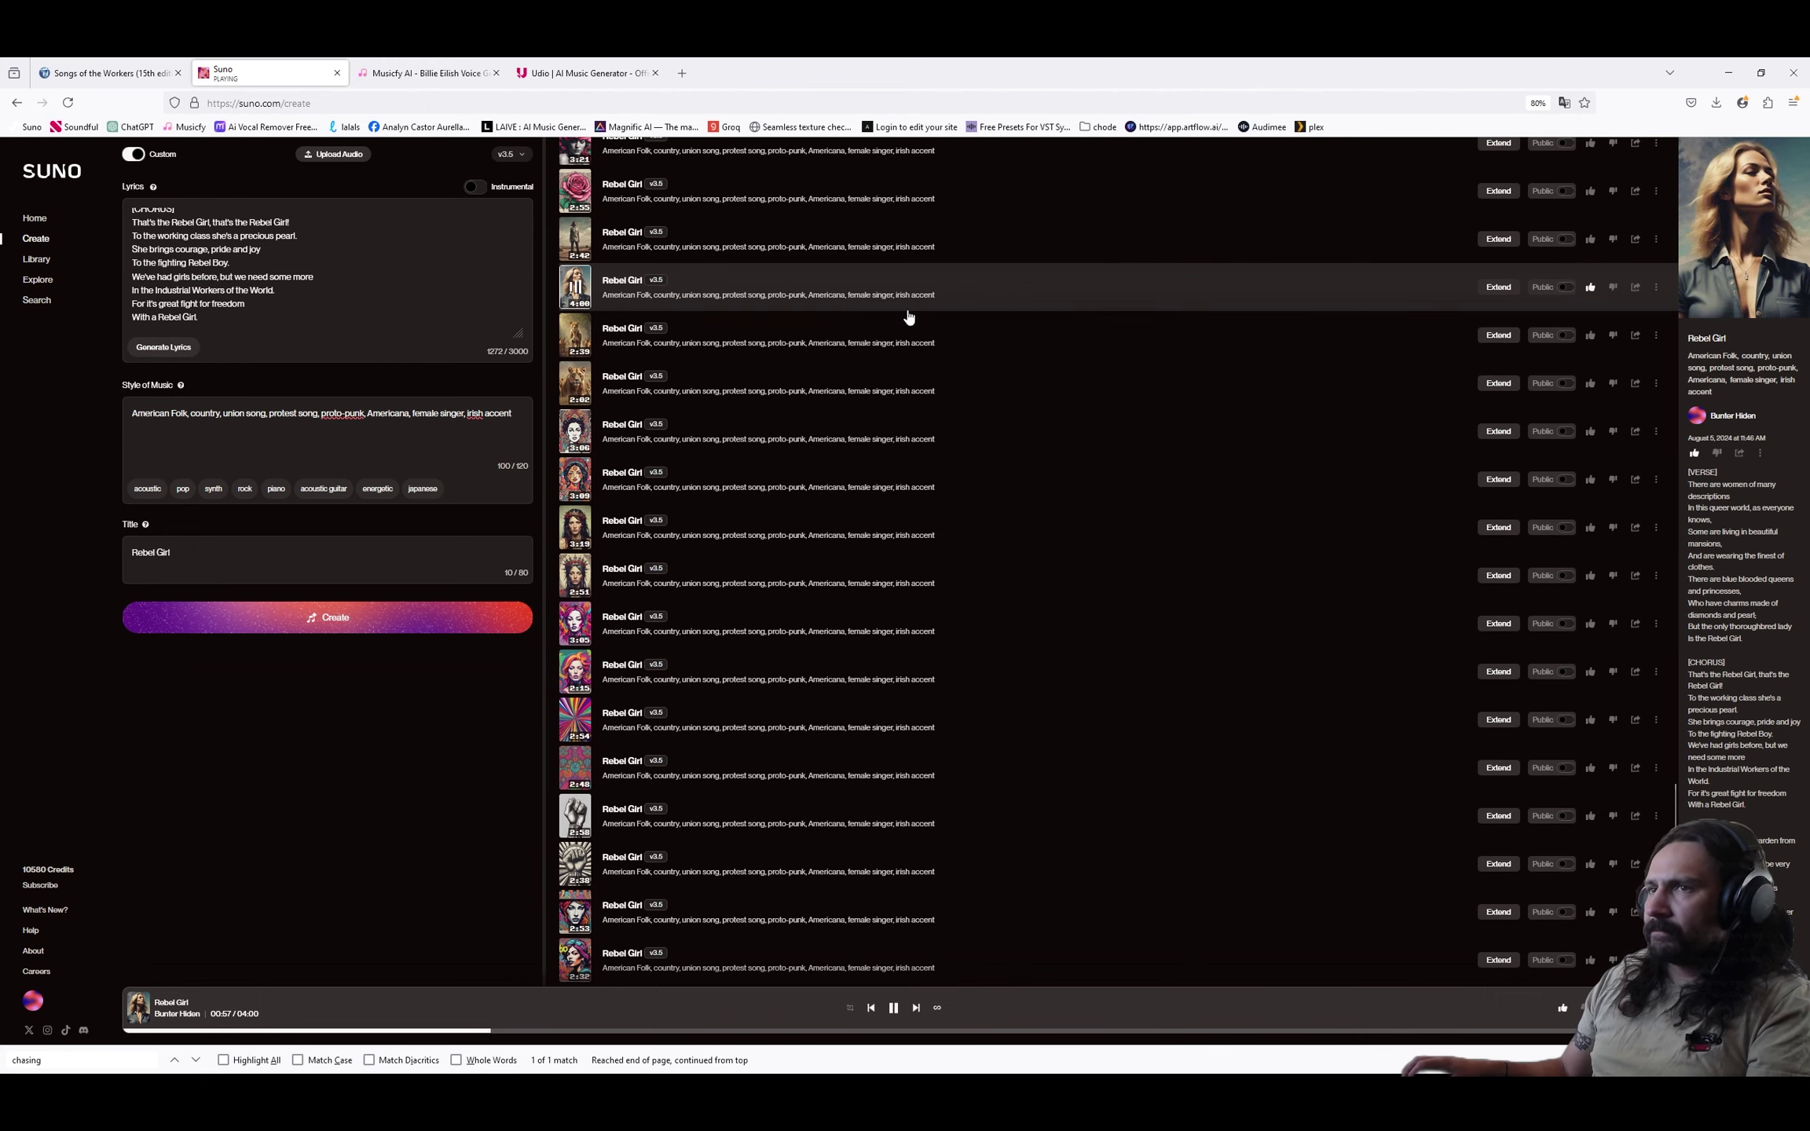
pyautogui.click(576, 338)
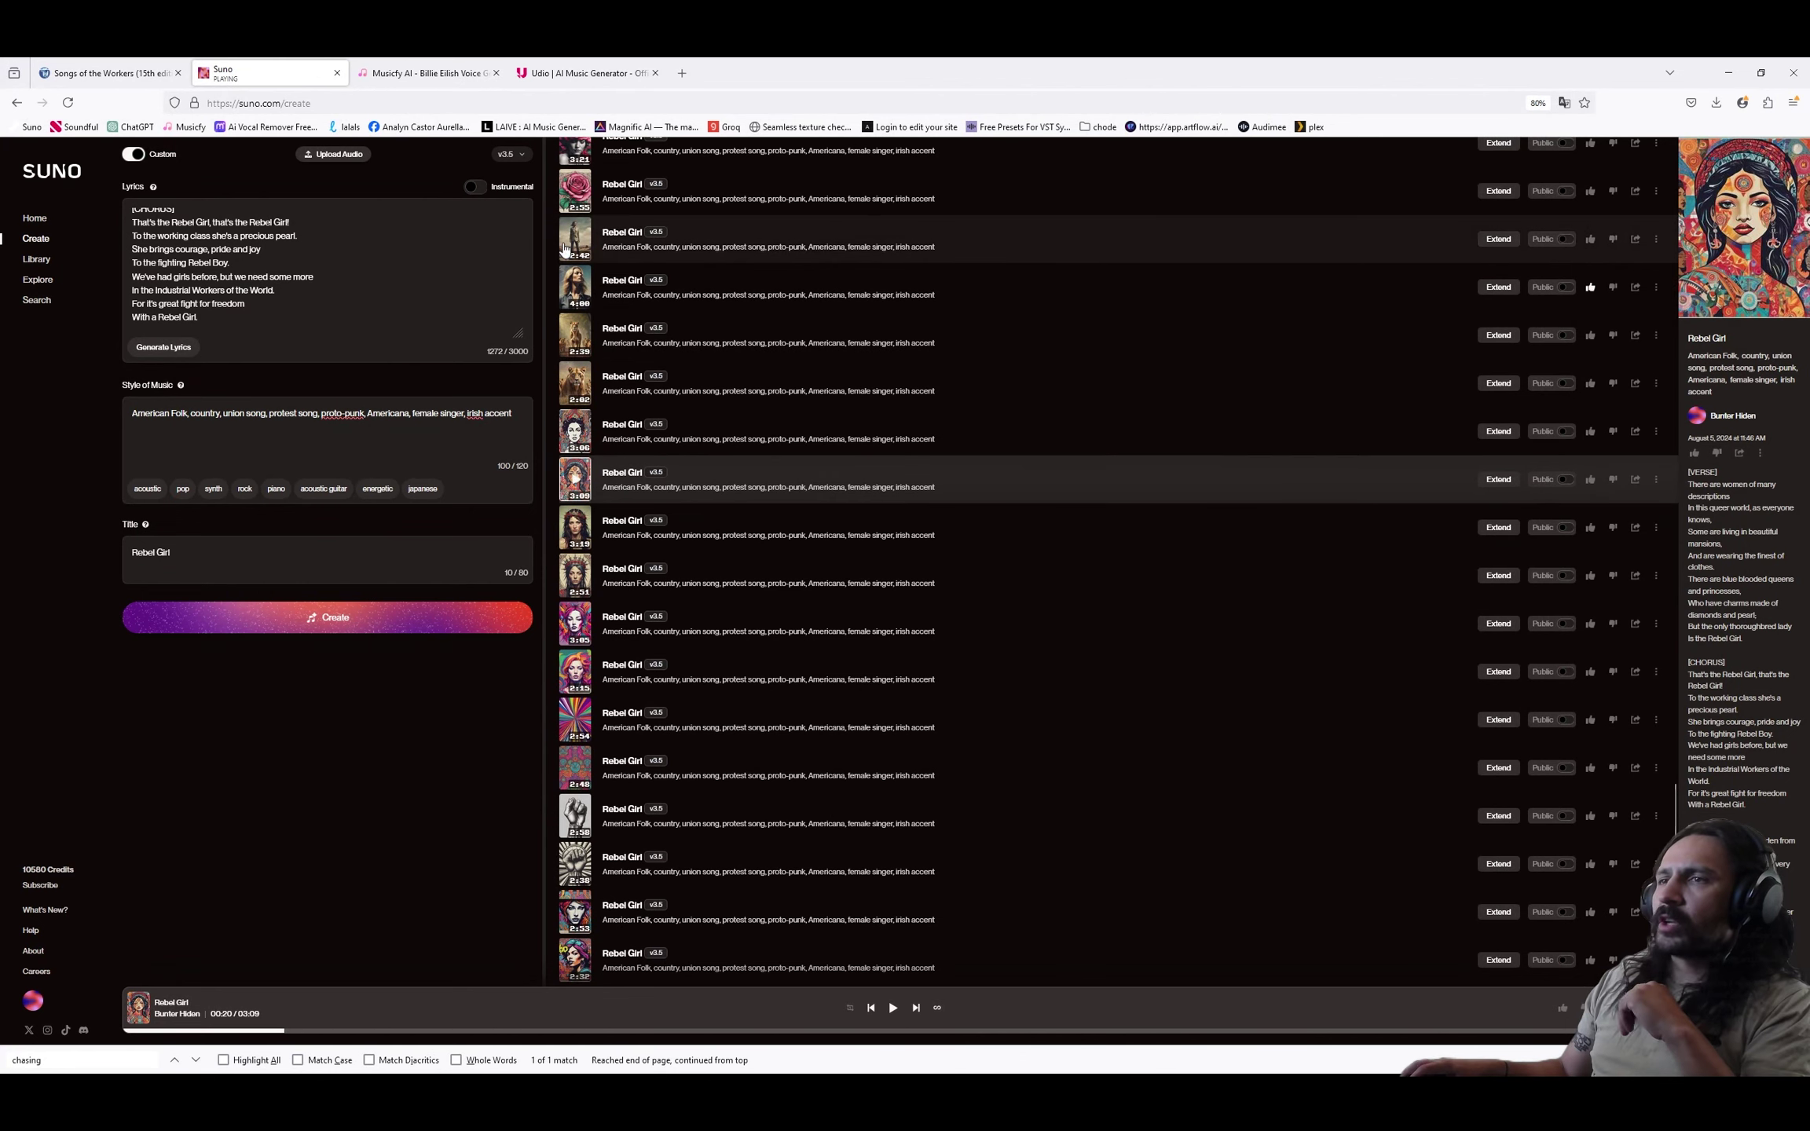
# Download the 4:00 Rebel Girl song as WAV audio and request its Vocals and Instrumental stems.
pyautogui.click(634, 283)
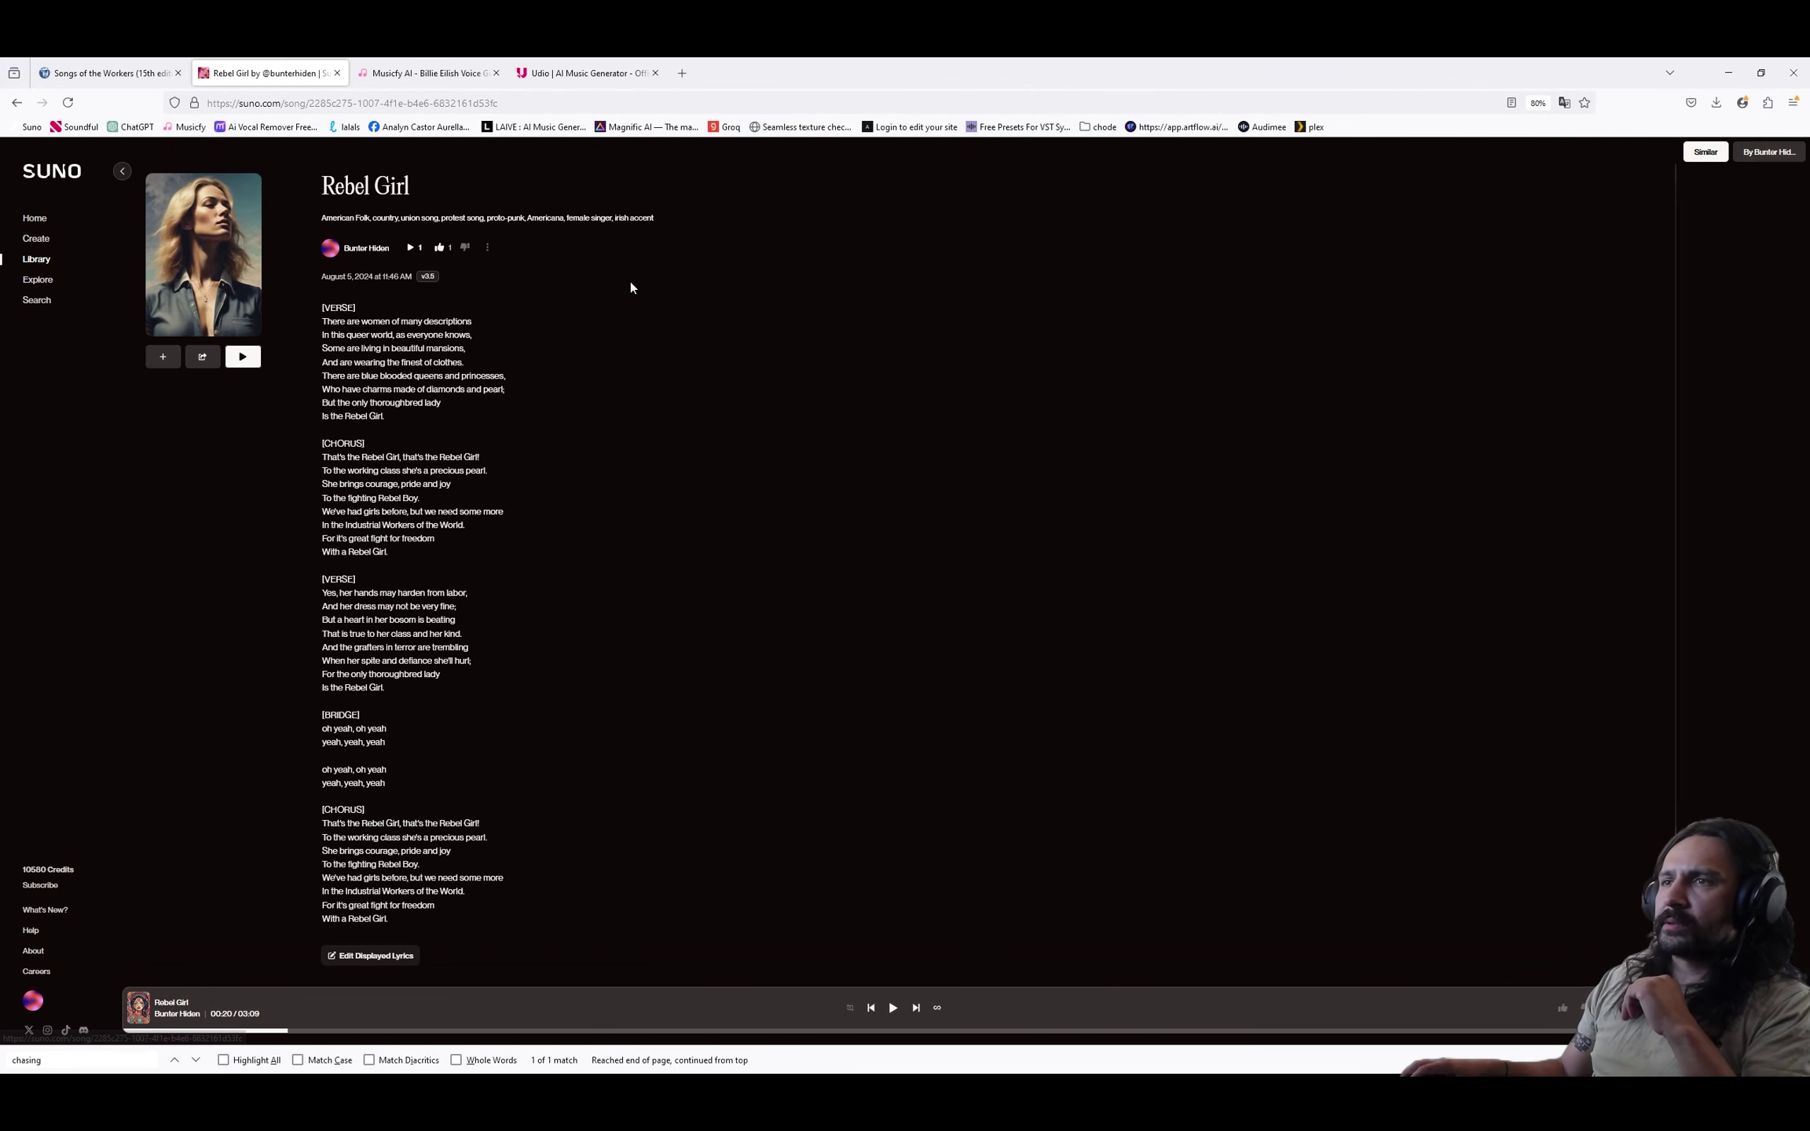
pyautogui.click(487, 247)
pyautogui.moveTo(594, 514)
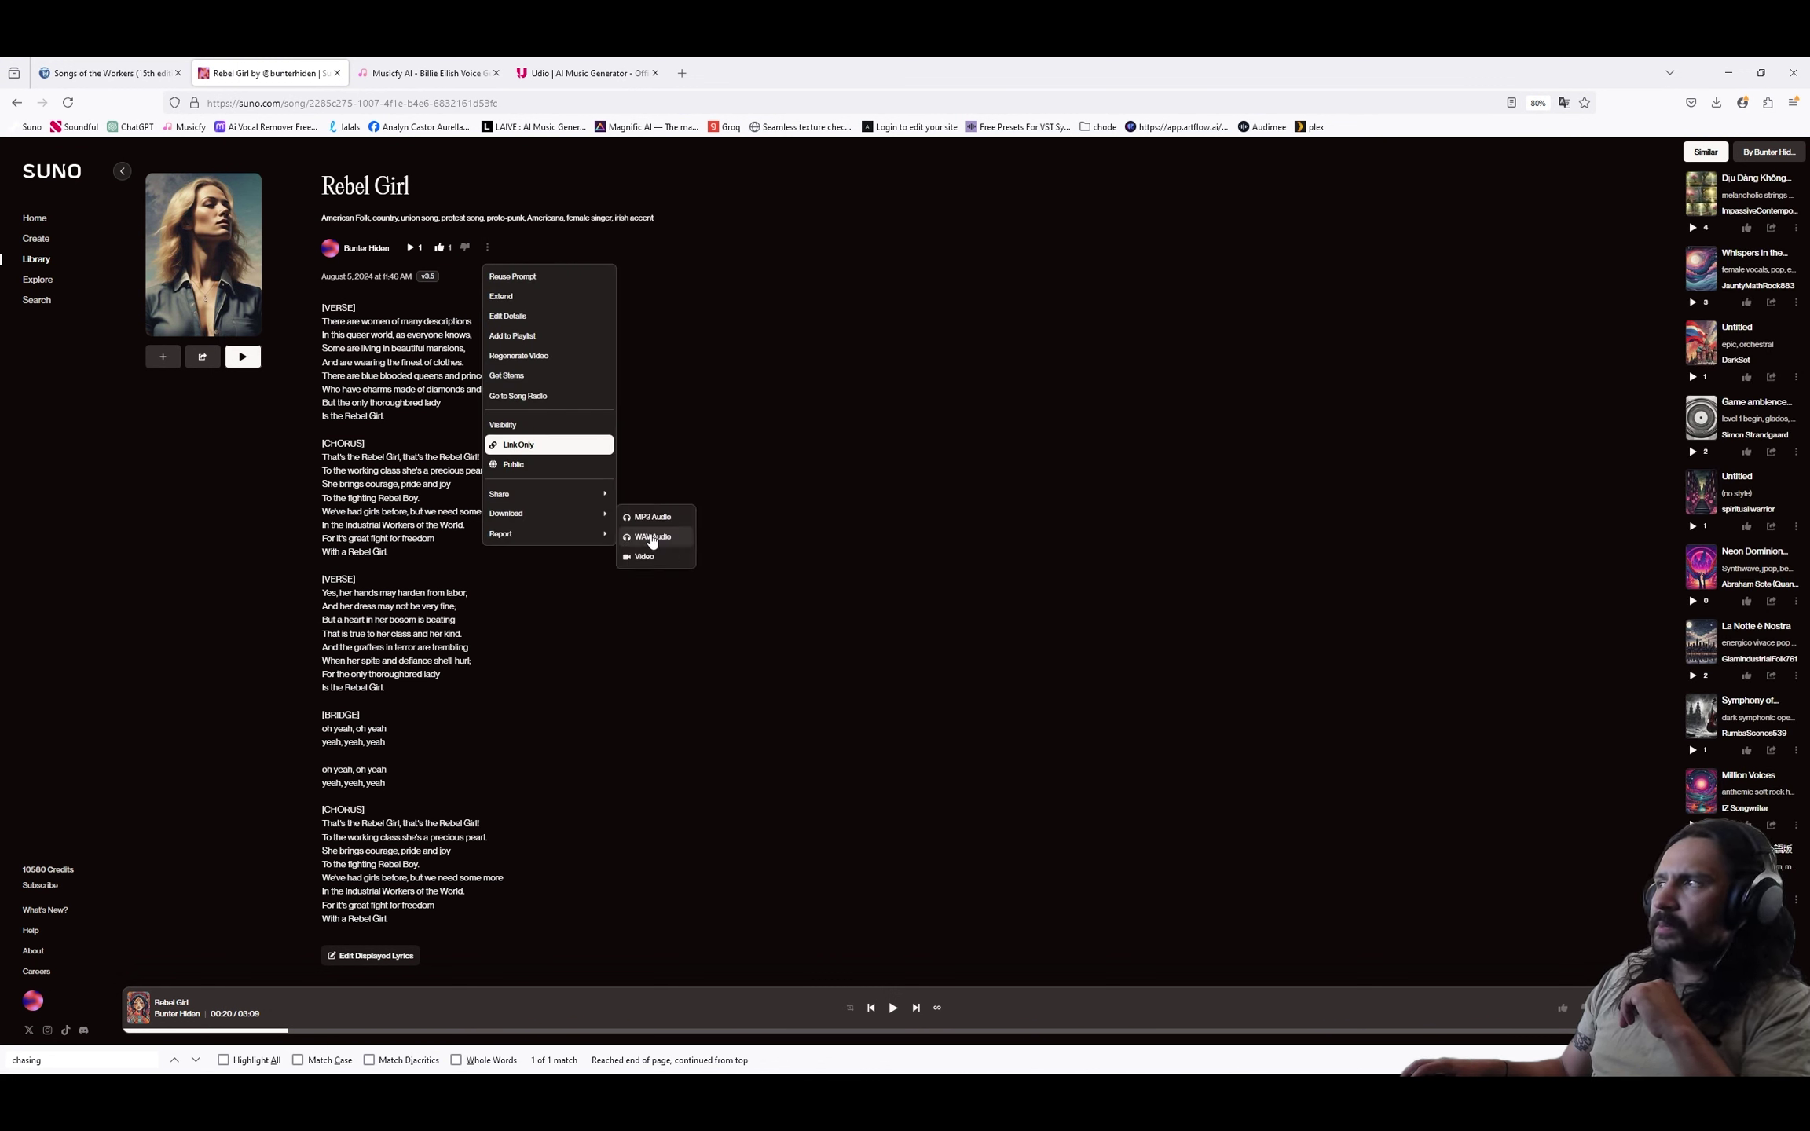
pyautogui.click(651, 539)
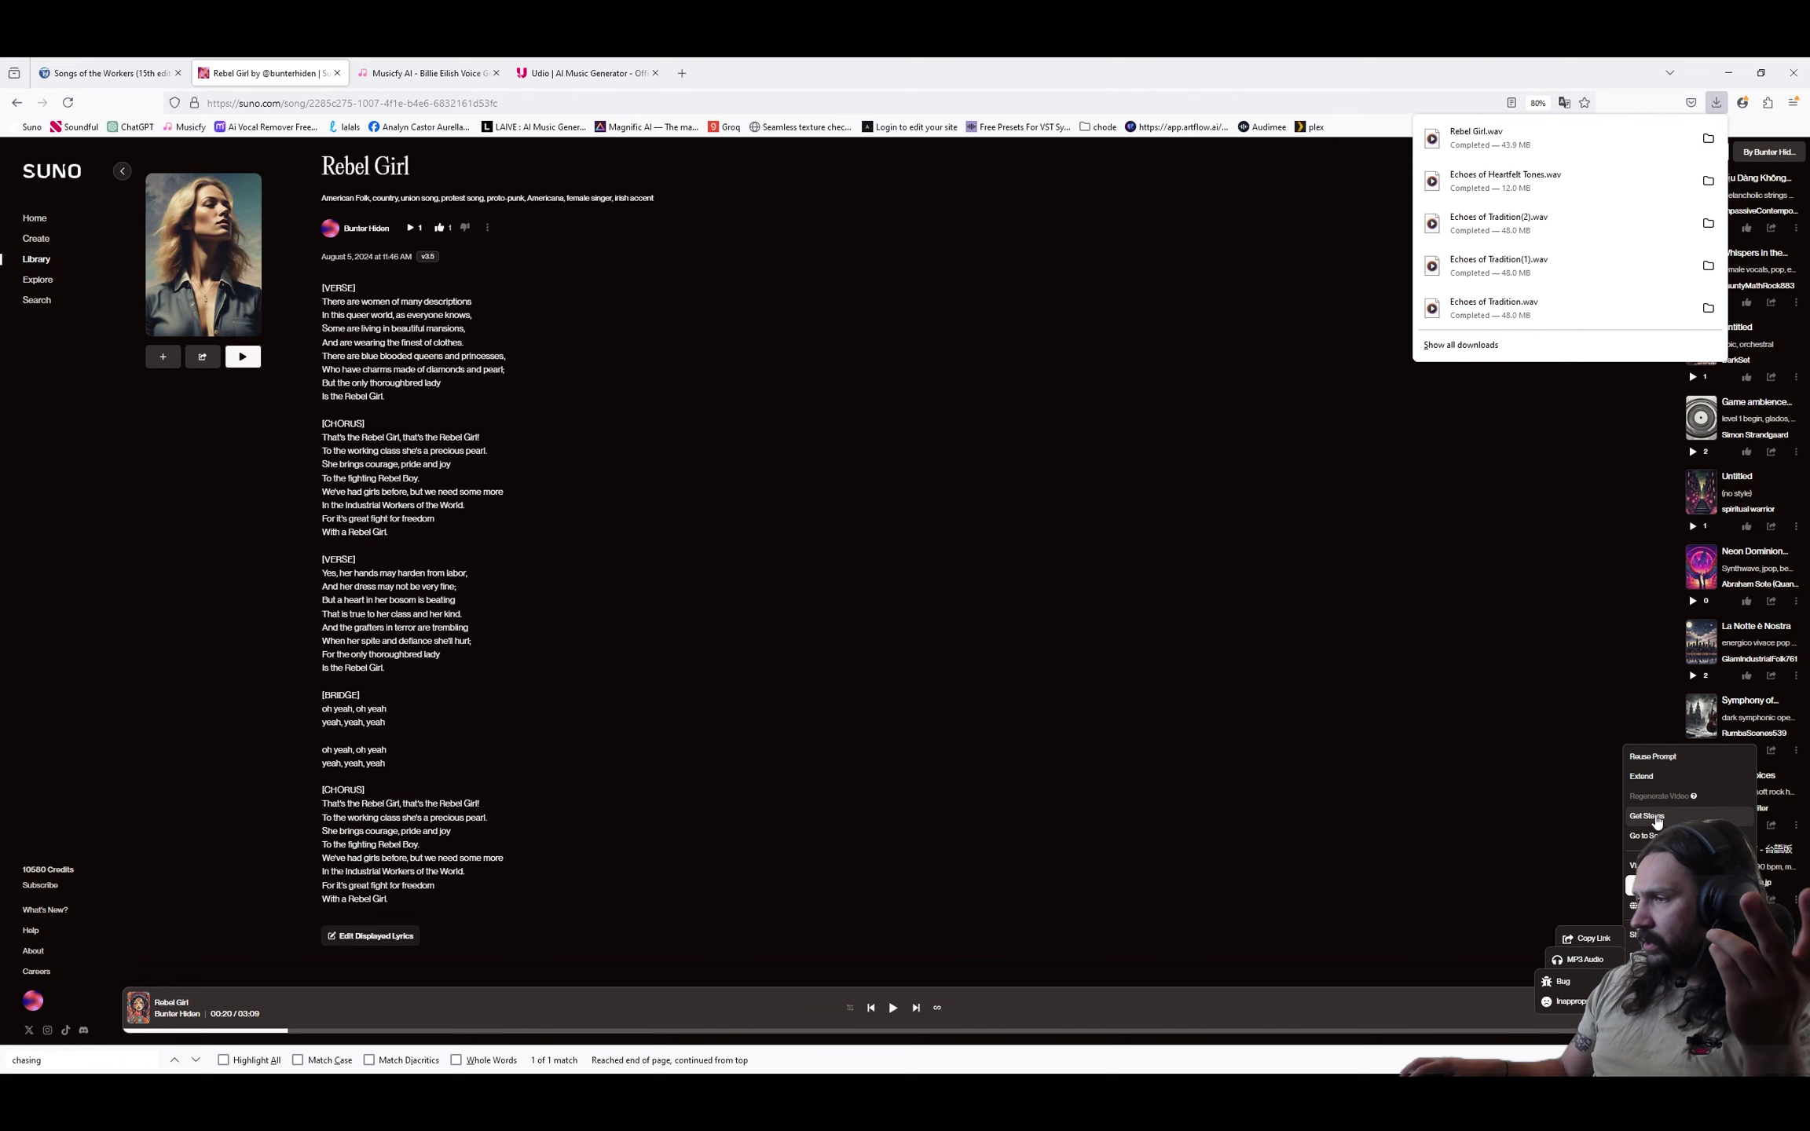
pyautogui.click(1657, 818)
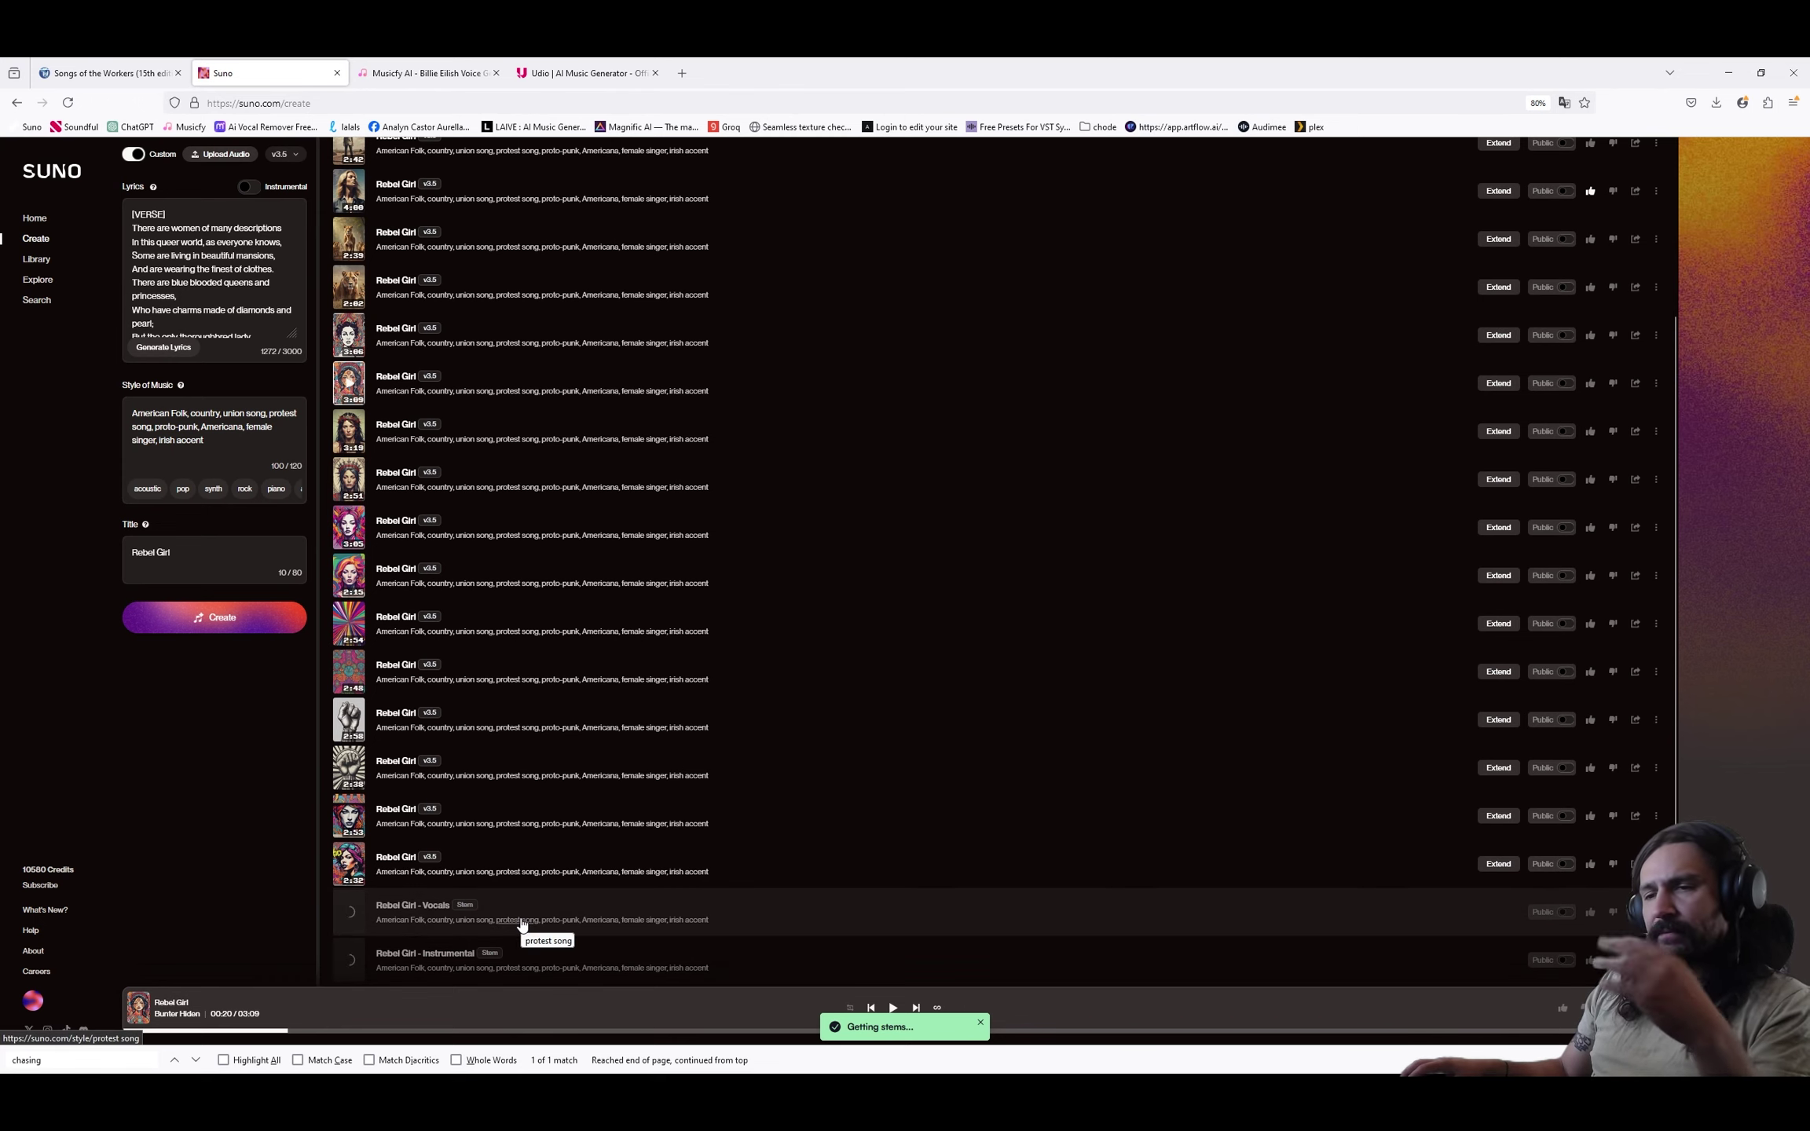
# Load Rebel Girl.wav from Downloads into Musicfy's stem splitter.
pyautogui.click(442, 74)
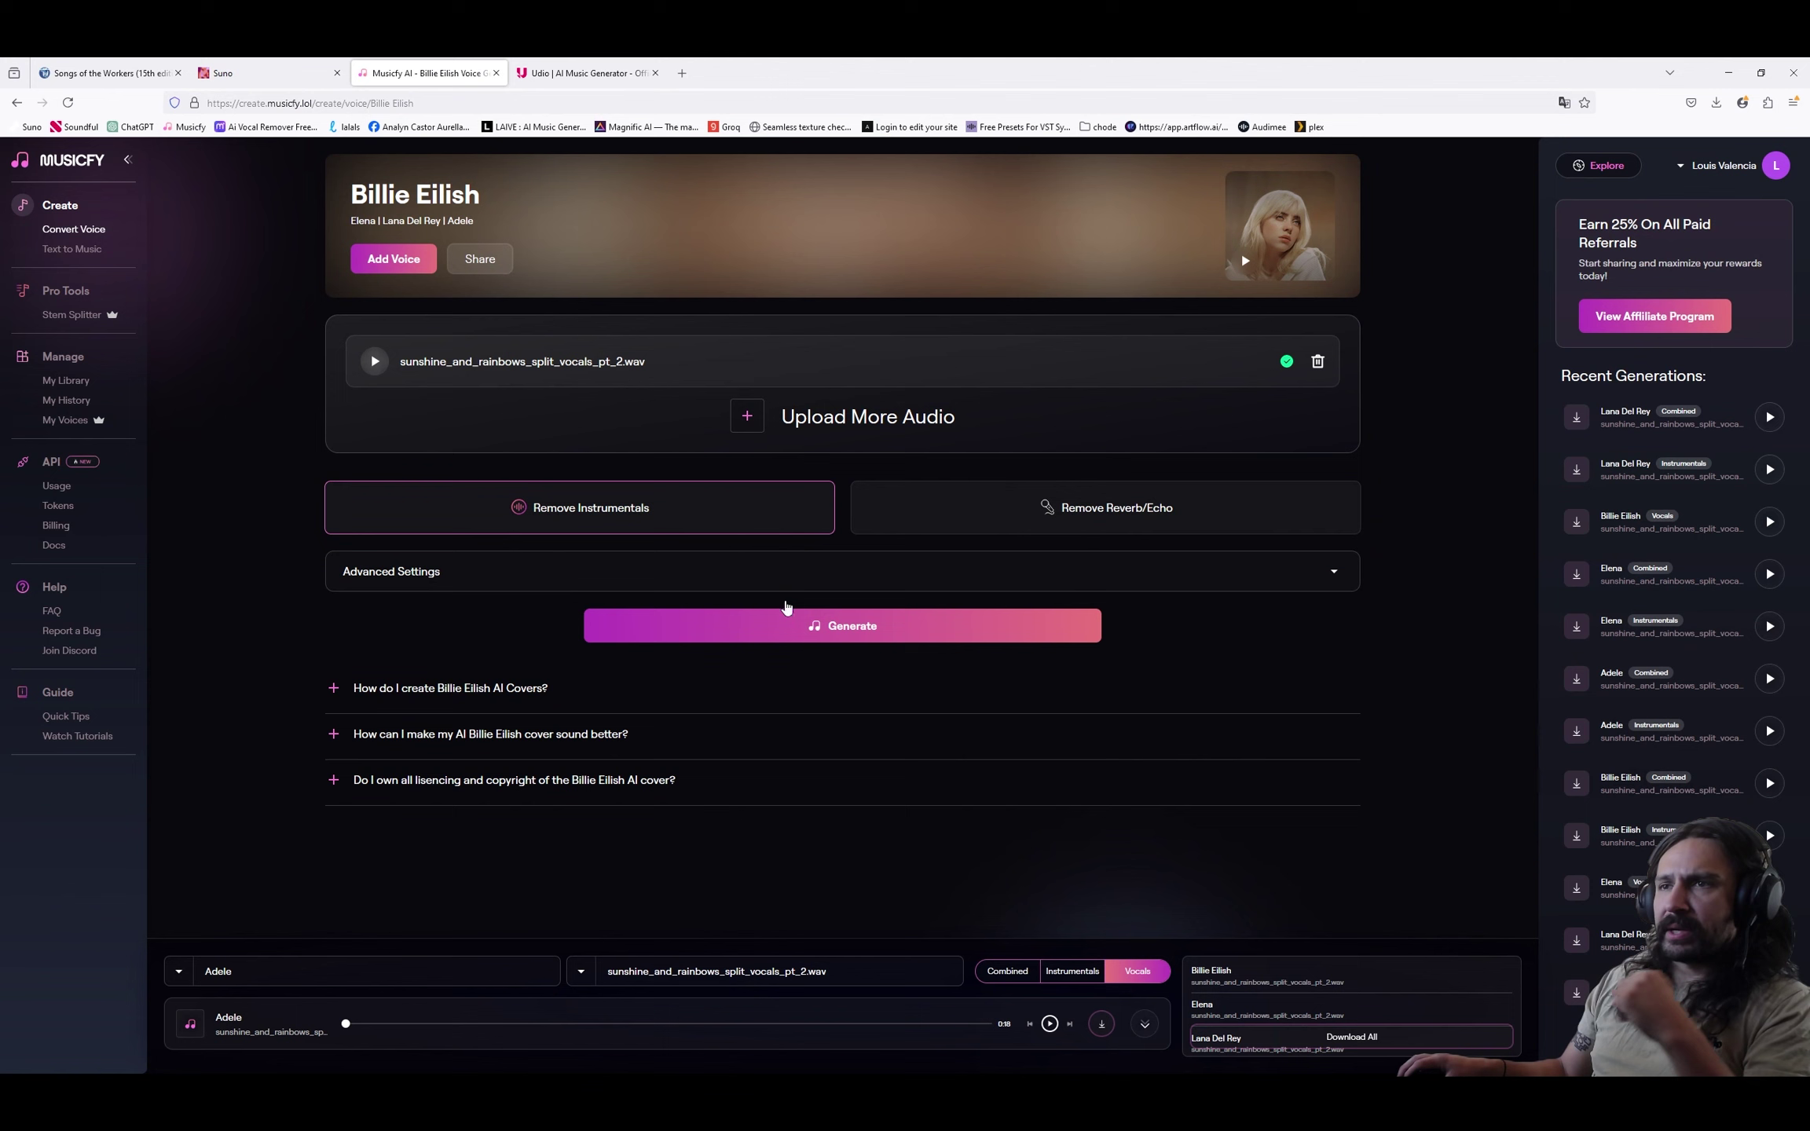
pyautogui.hotkey('alt', 'Tab')
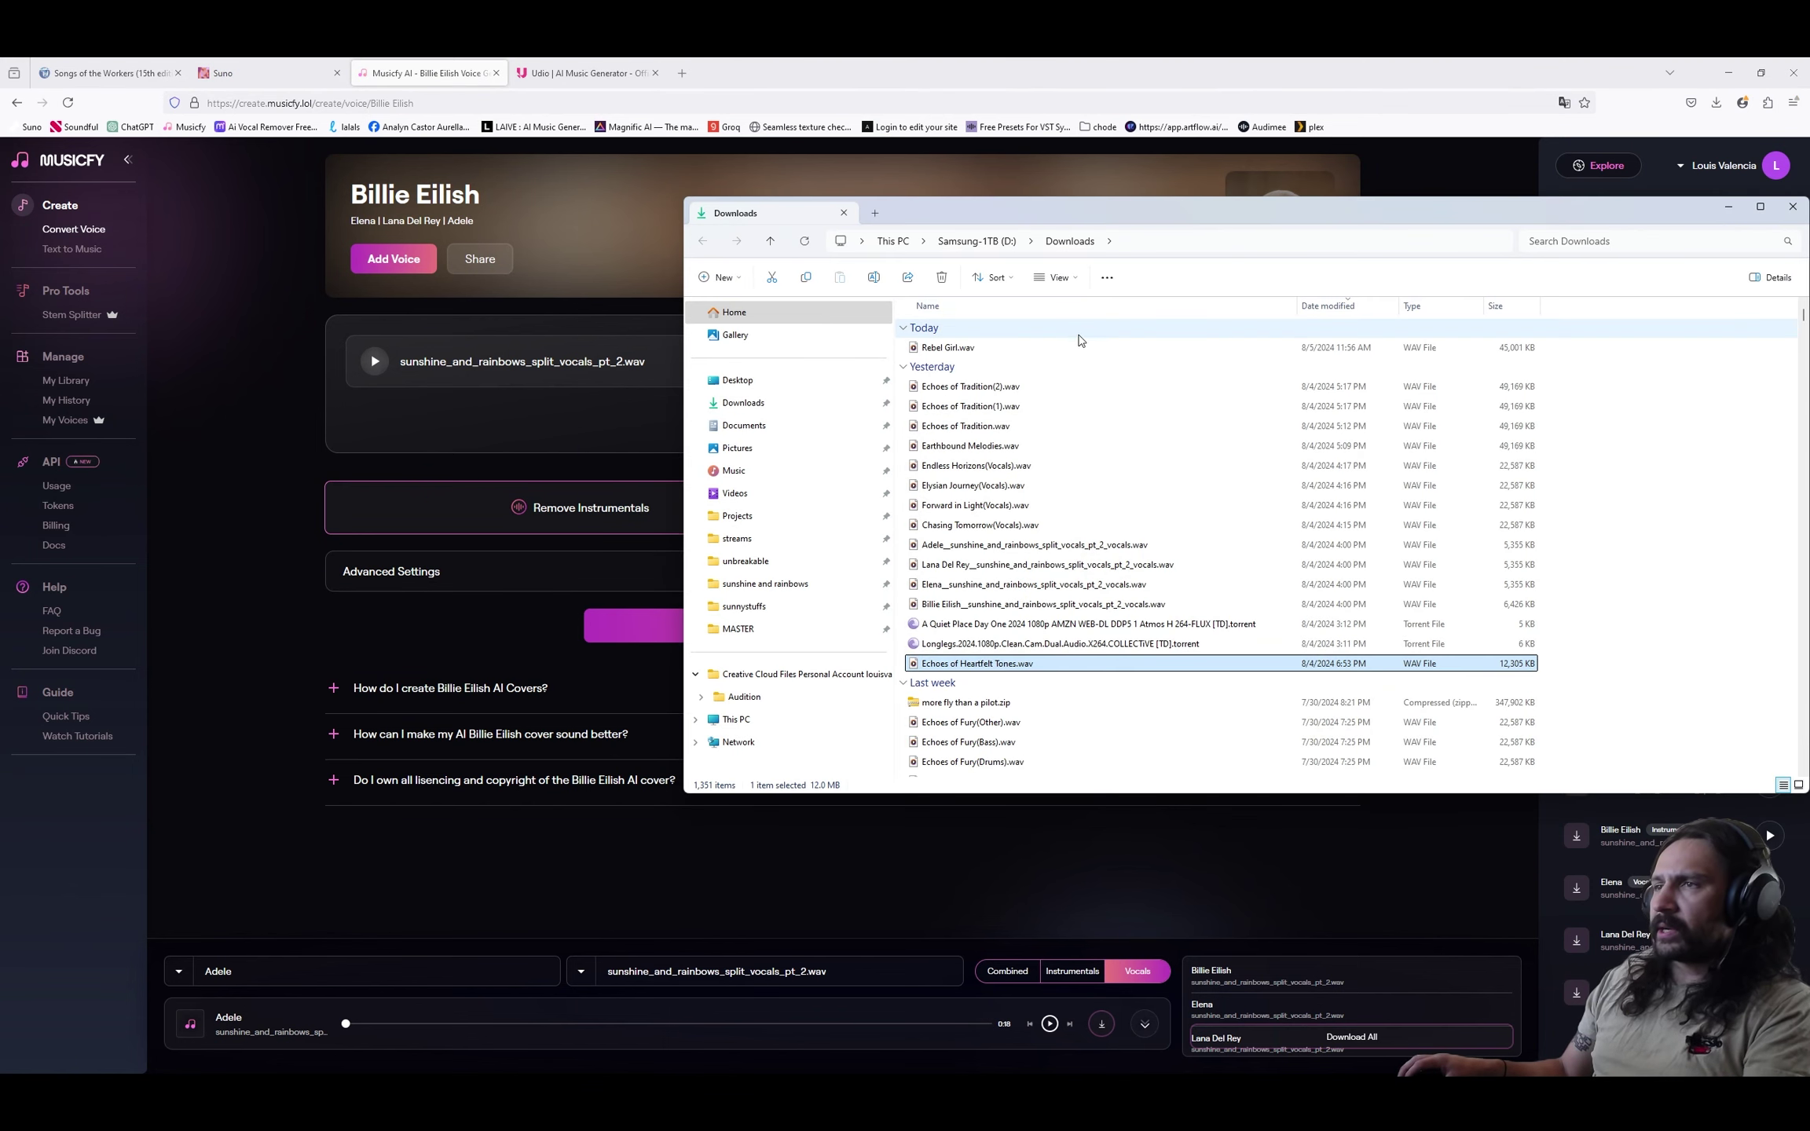
pyautogui.click(1053, 347)
pyautogui.hotkey('alt', 'Tab')
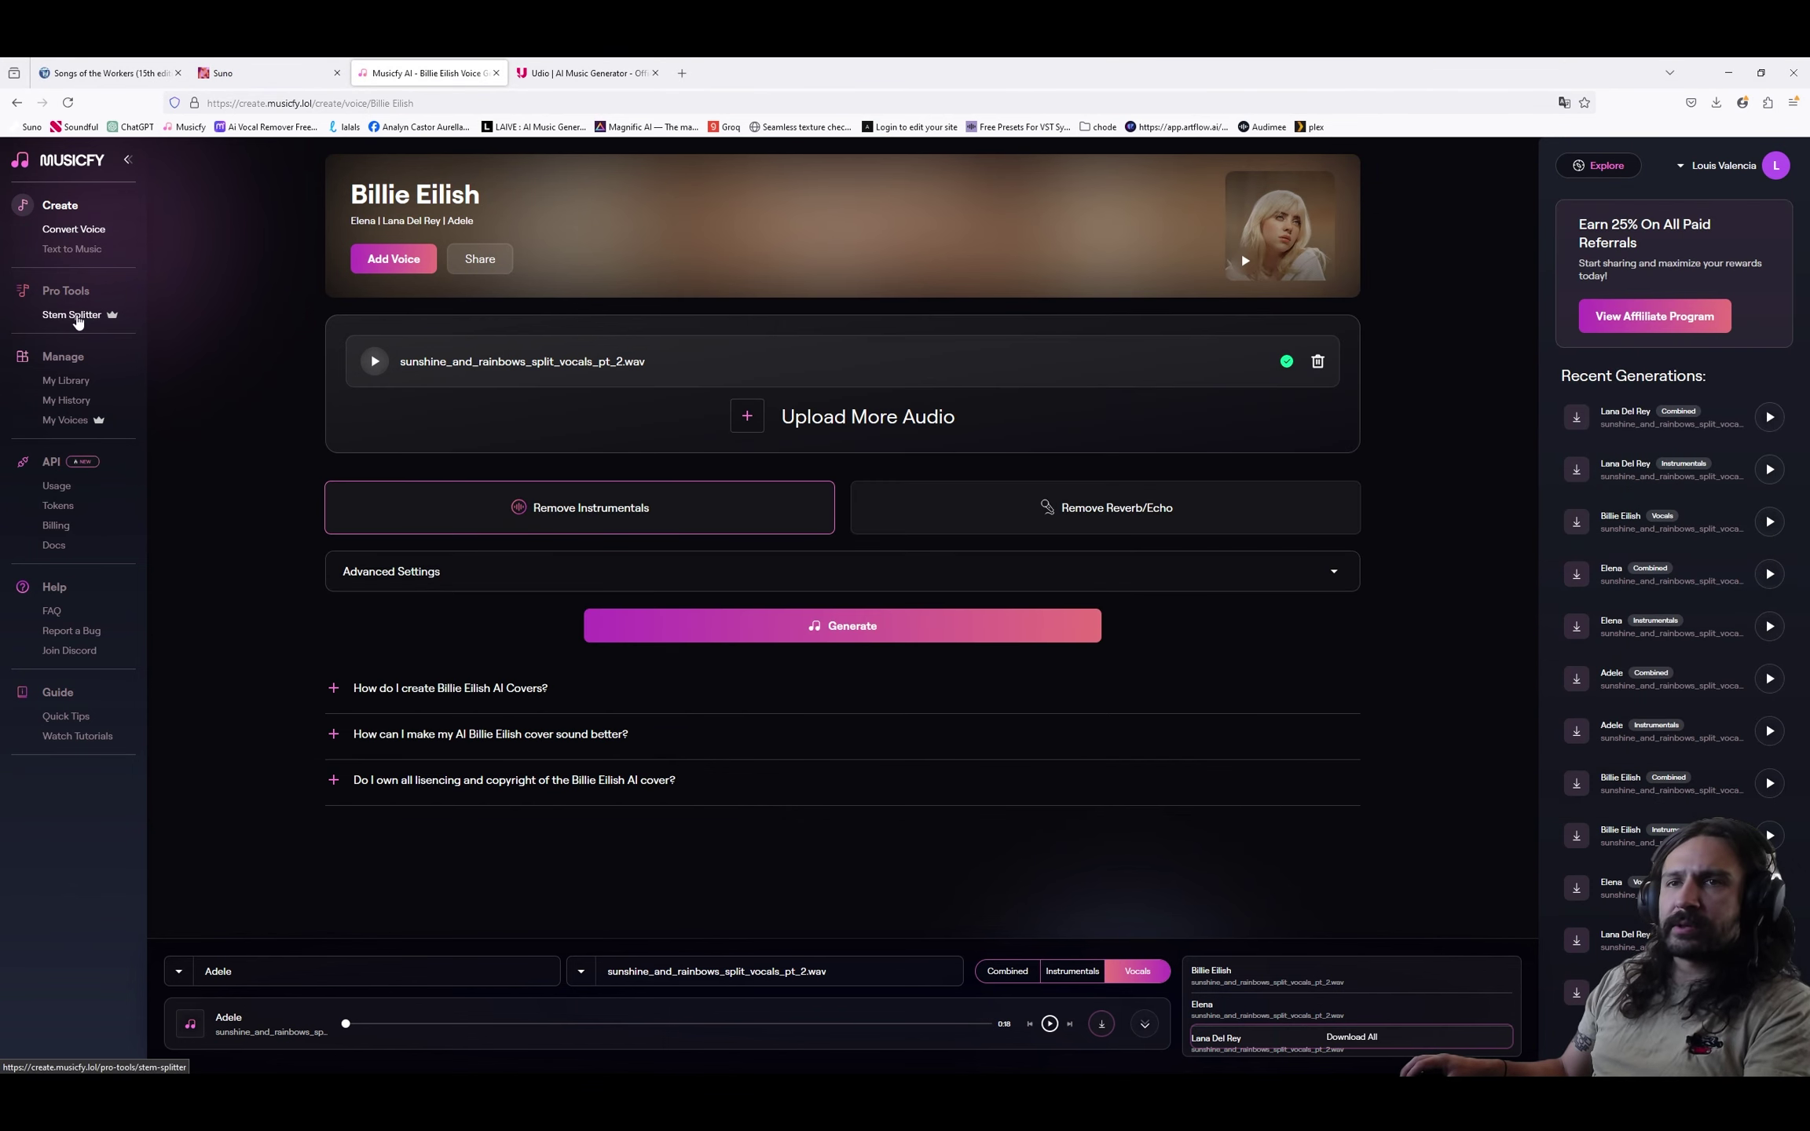
pyautogui.click(75, 318)
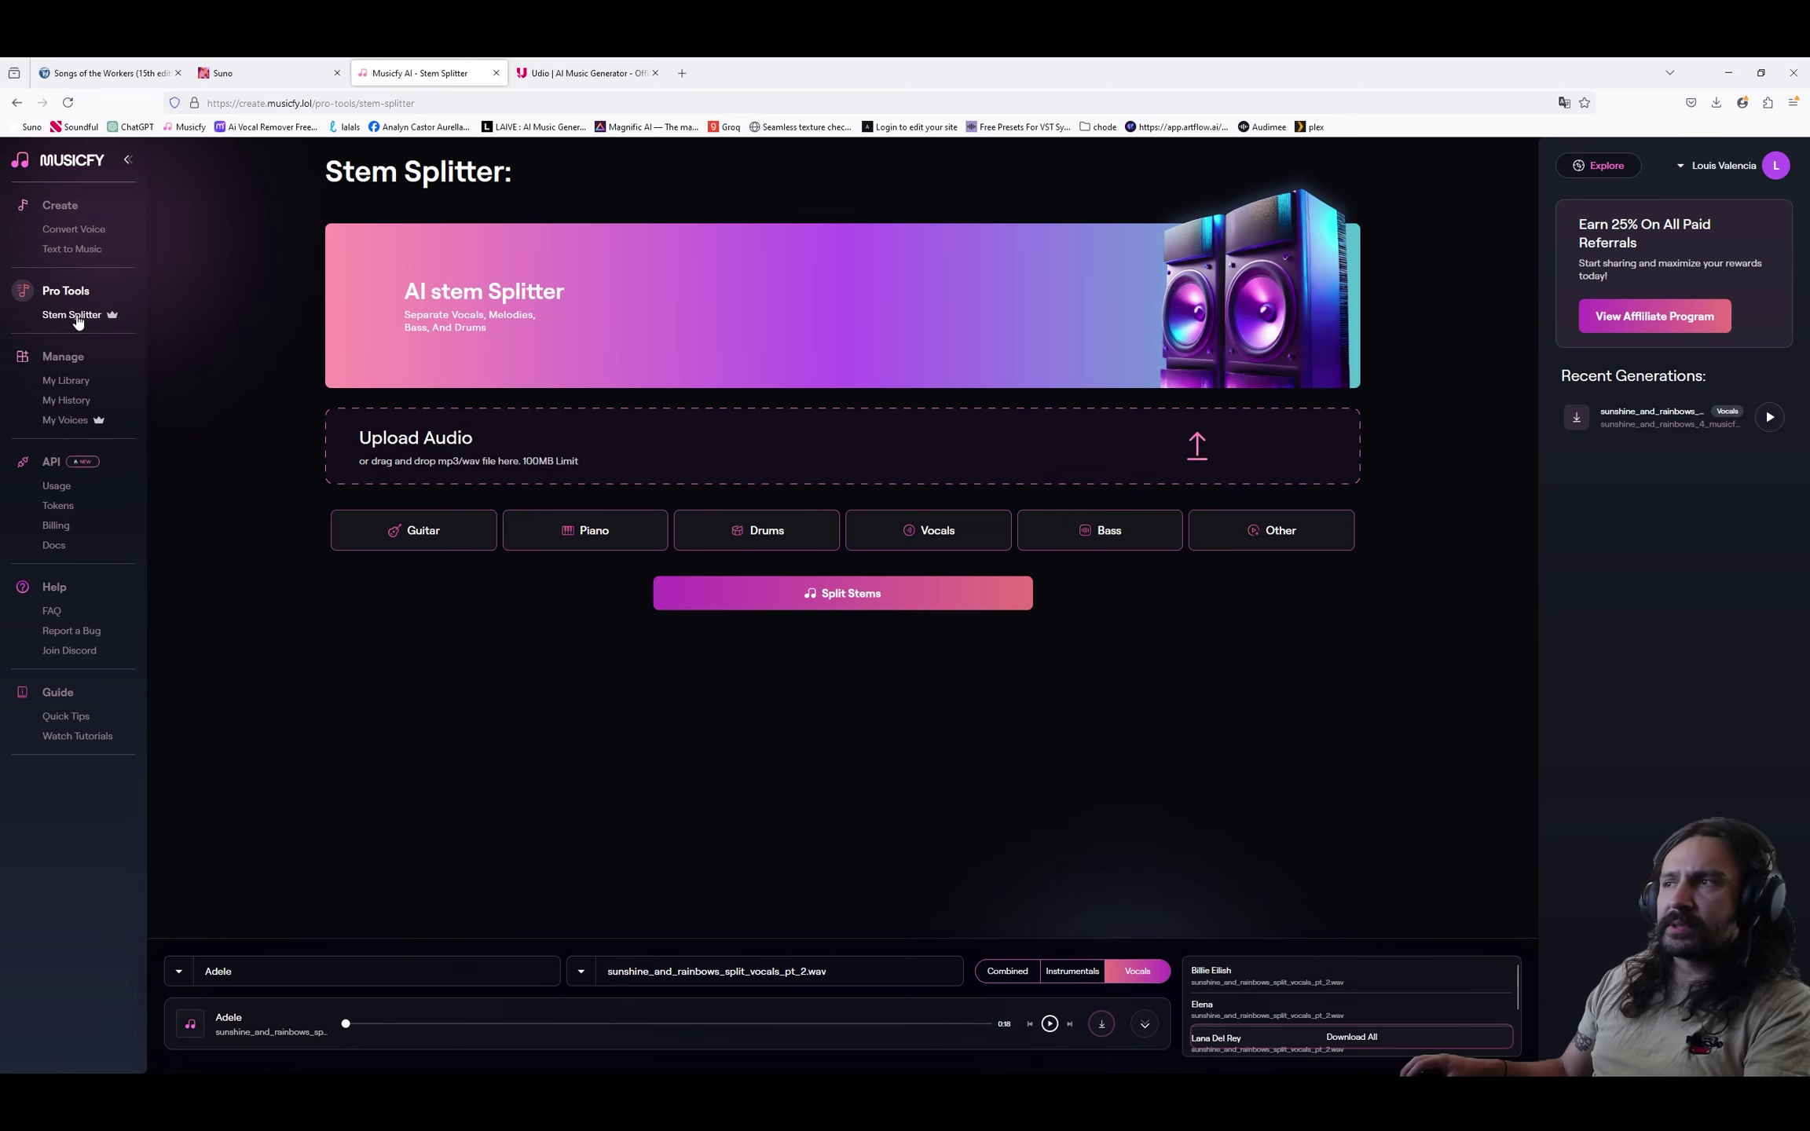
pyautogui.hotkey('alt', 'Tab')
pyautogui.moveTo(1022, 347); pyautogui.dragTo(503, 444)
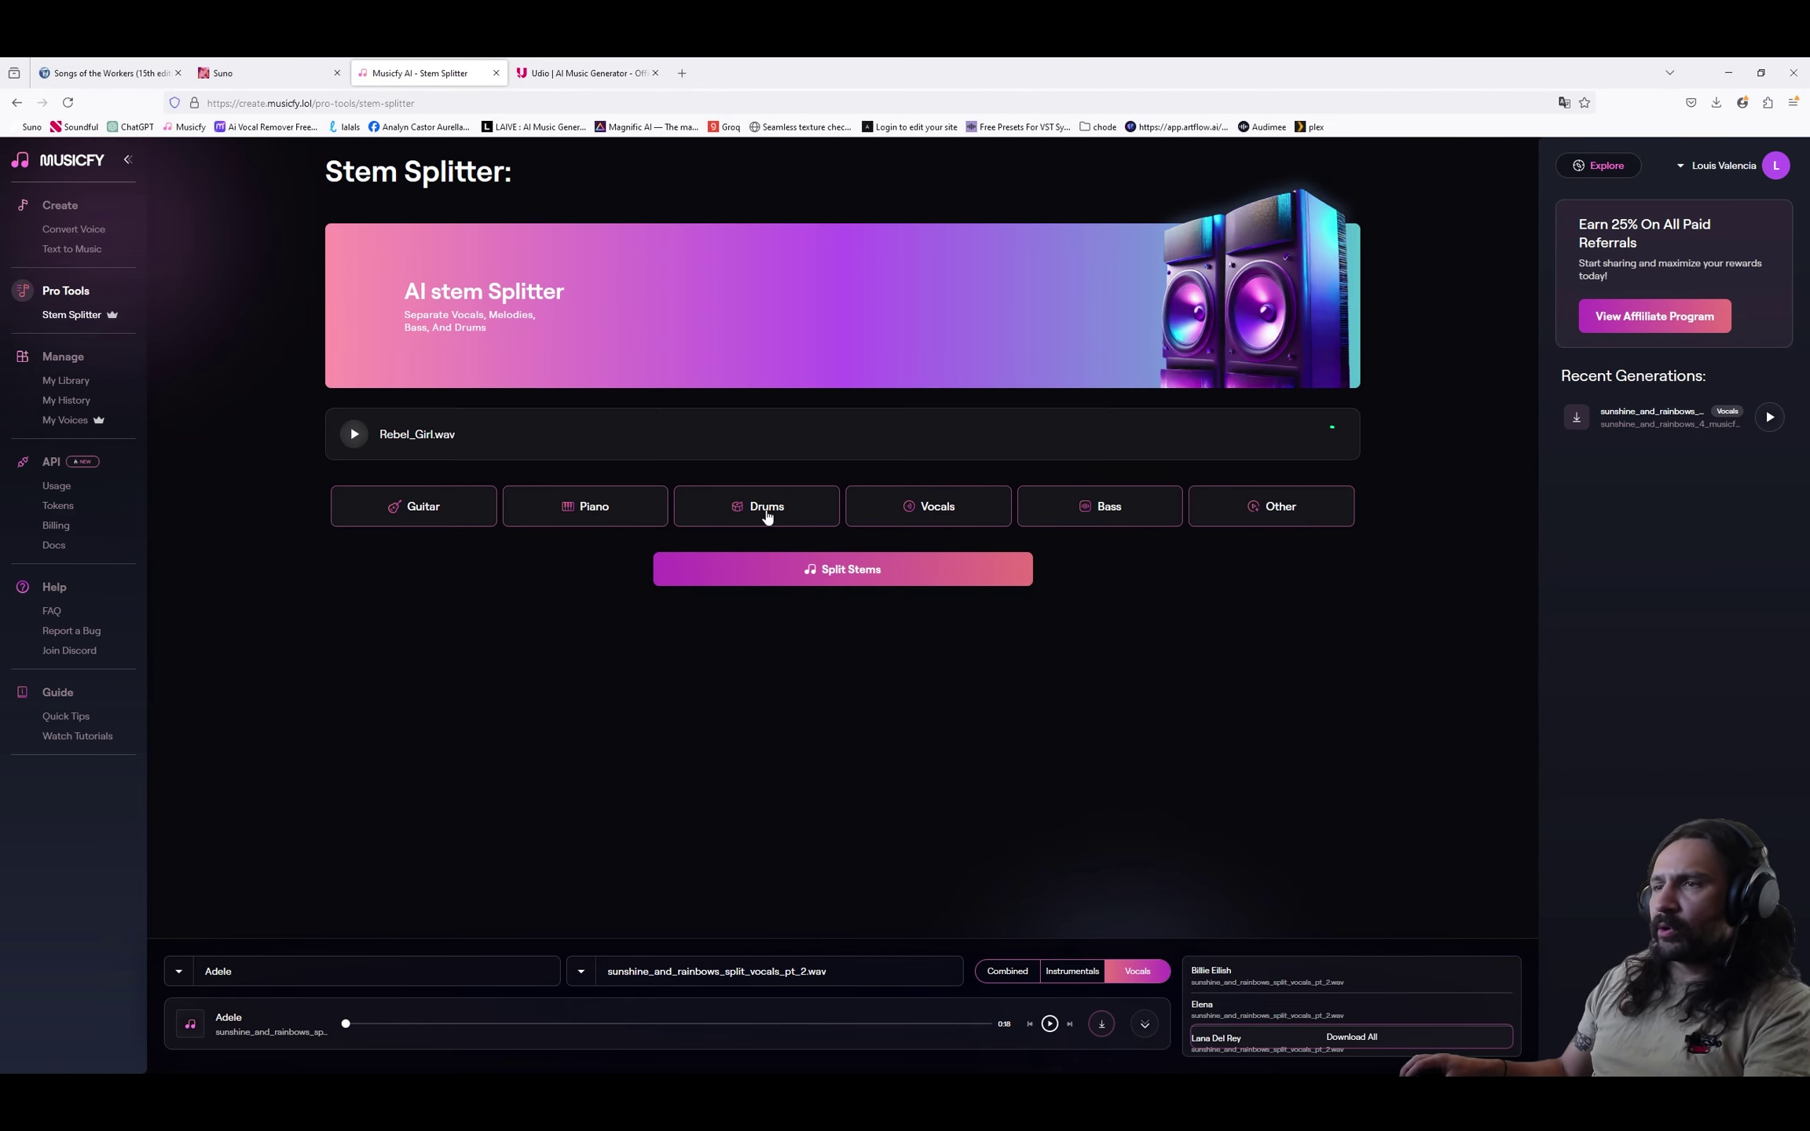
pyautogui.hotkey('ctrl', 'shift', 'Tab')
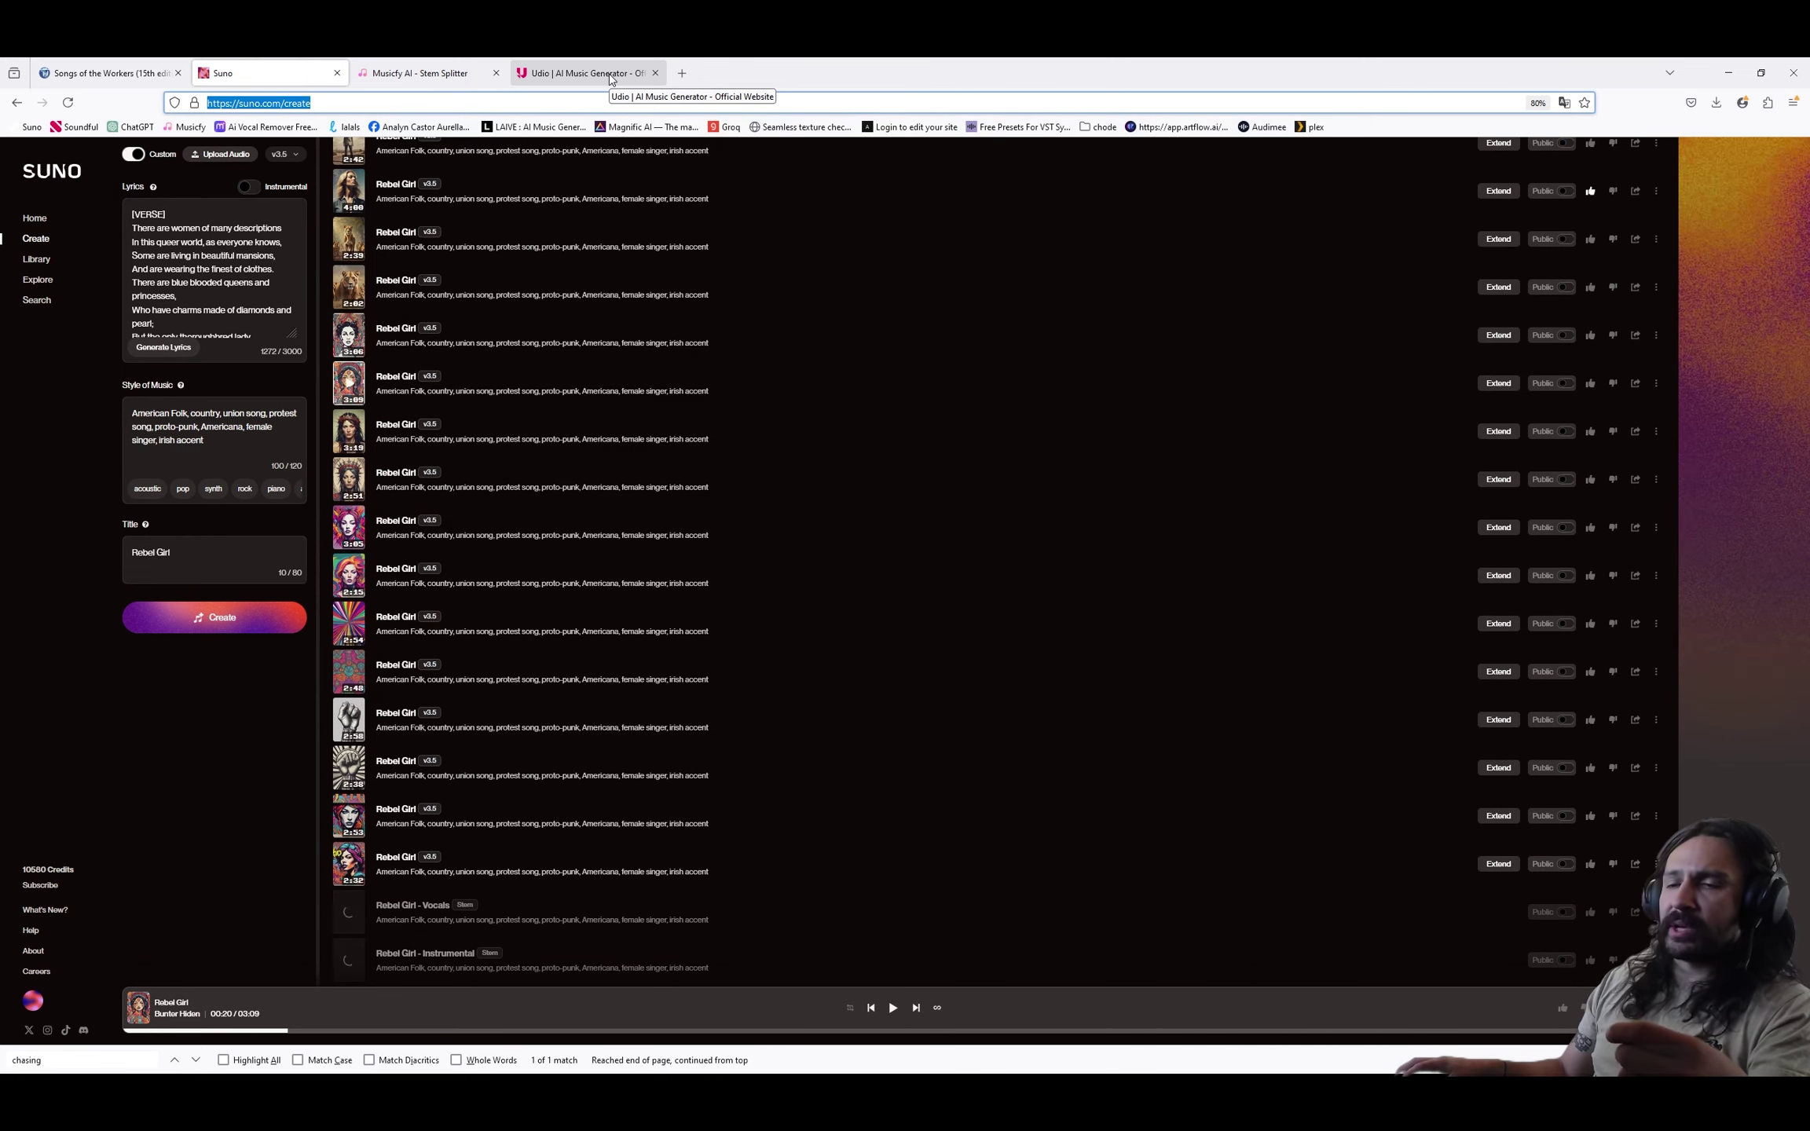
pyautogui.hotkey('ctrl', 'Tab')
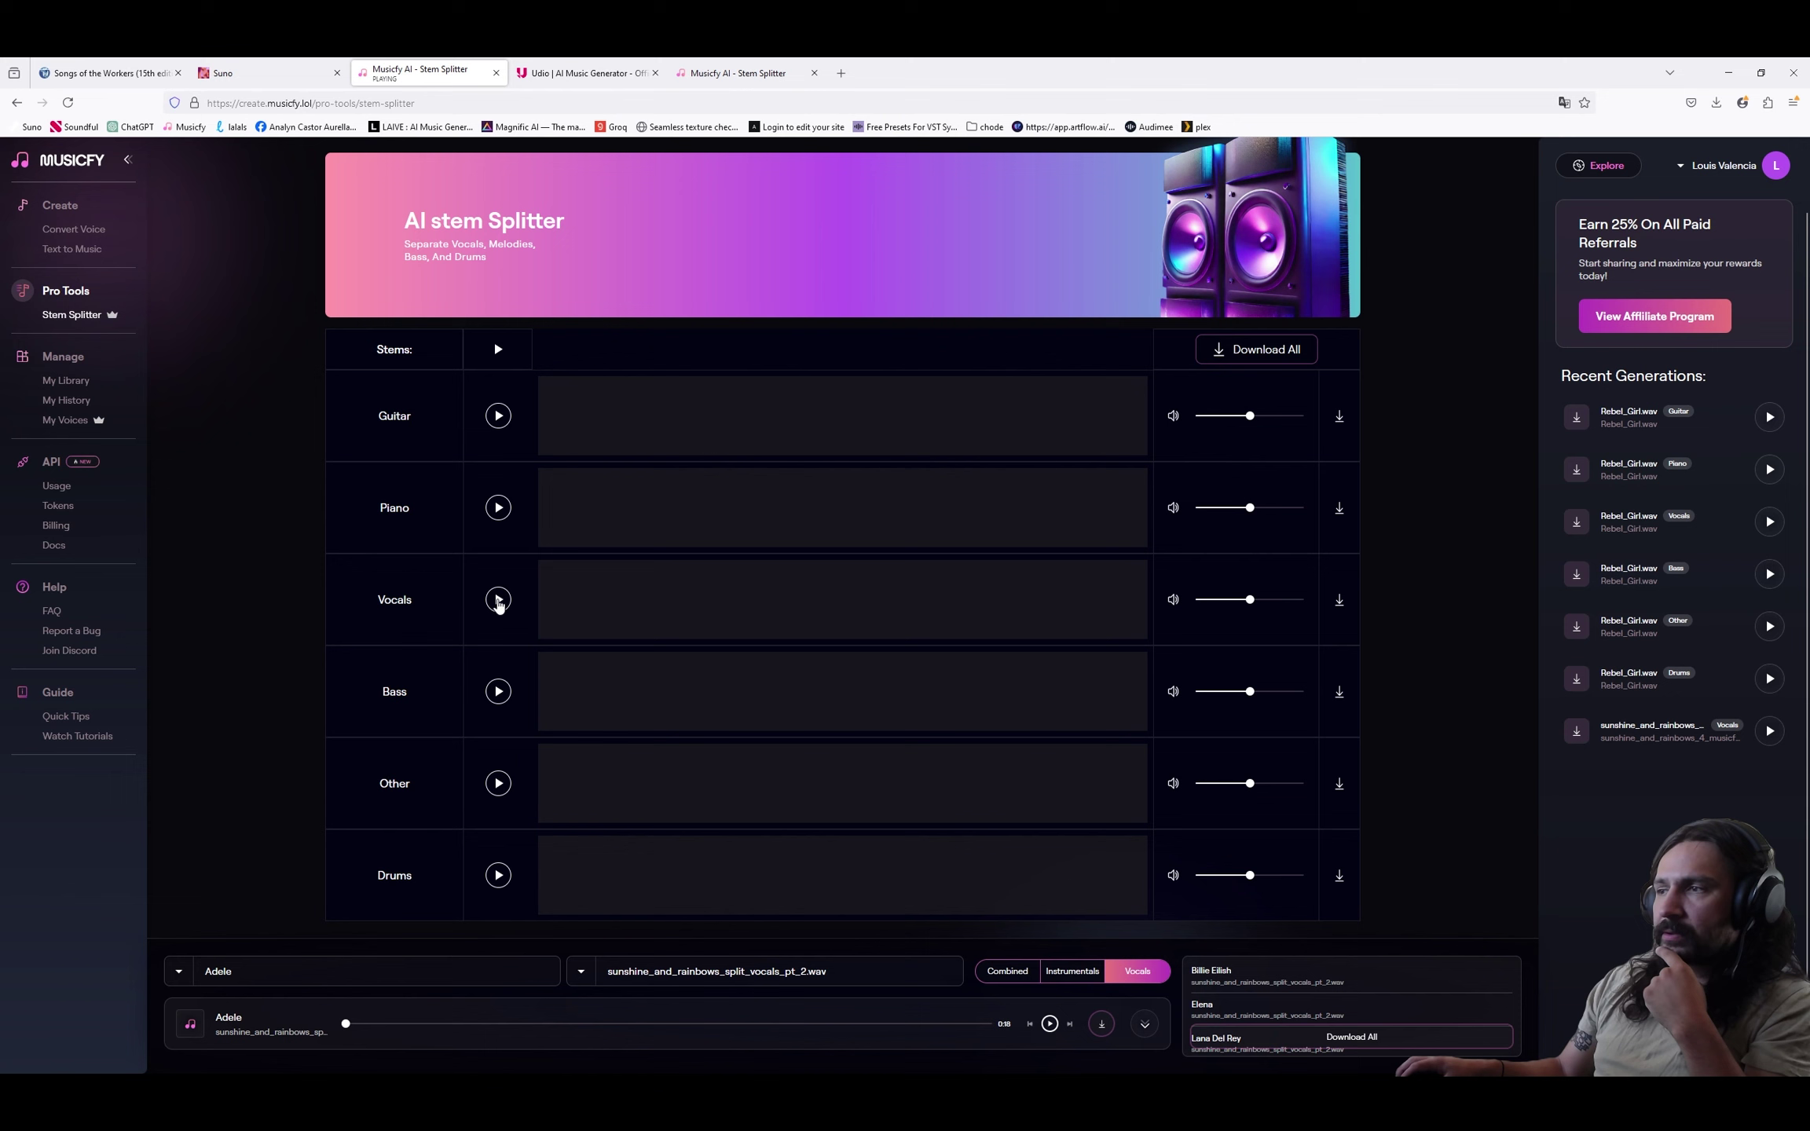
# Preview and download the Vocals stem as WAV, then drop Rebel Girl - Vocals onto FL Studio's Track 1.
pyautogui.click(498, 599)
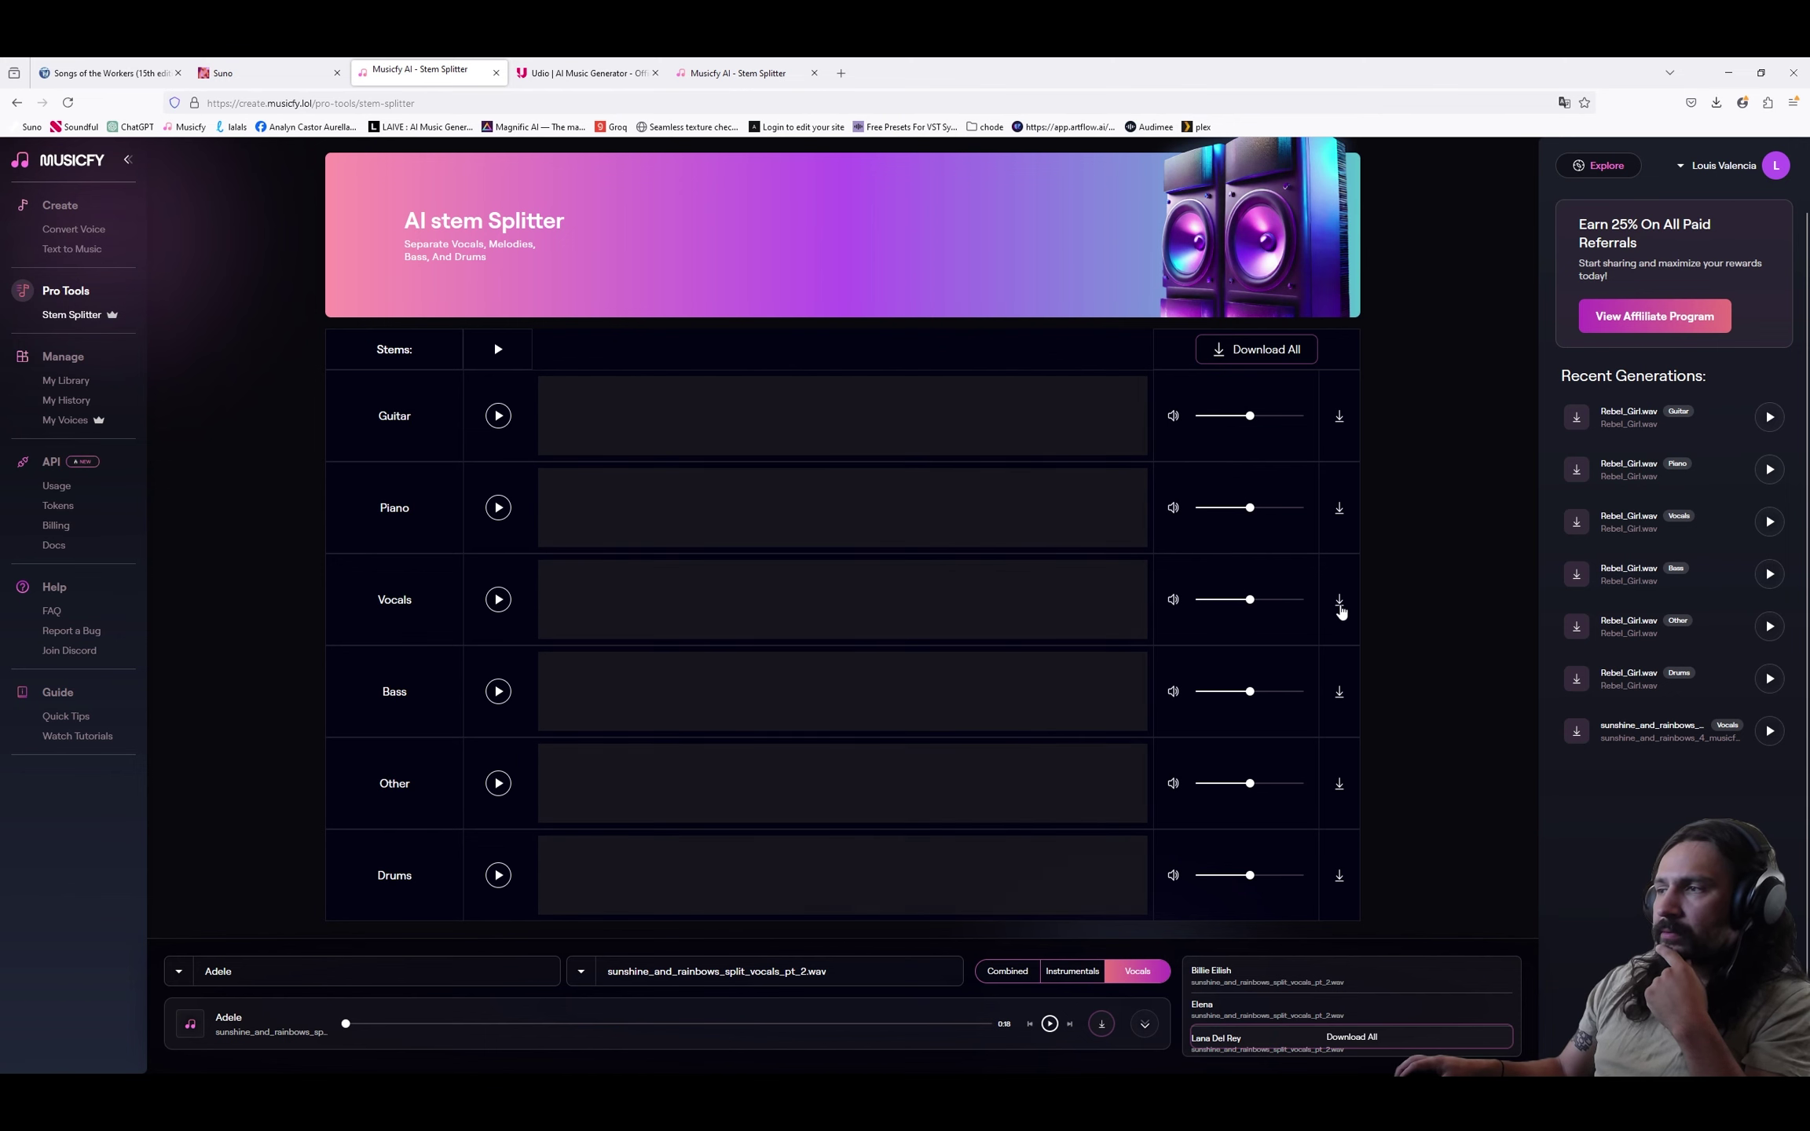
pyautogui.click(1340, 602)
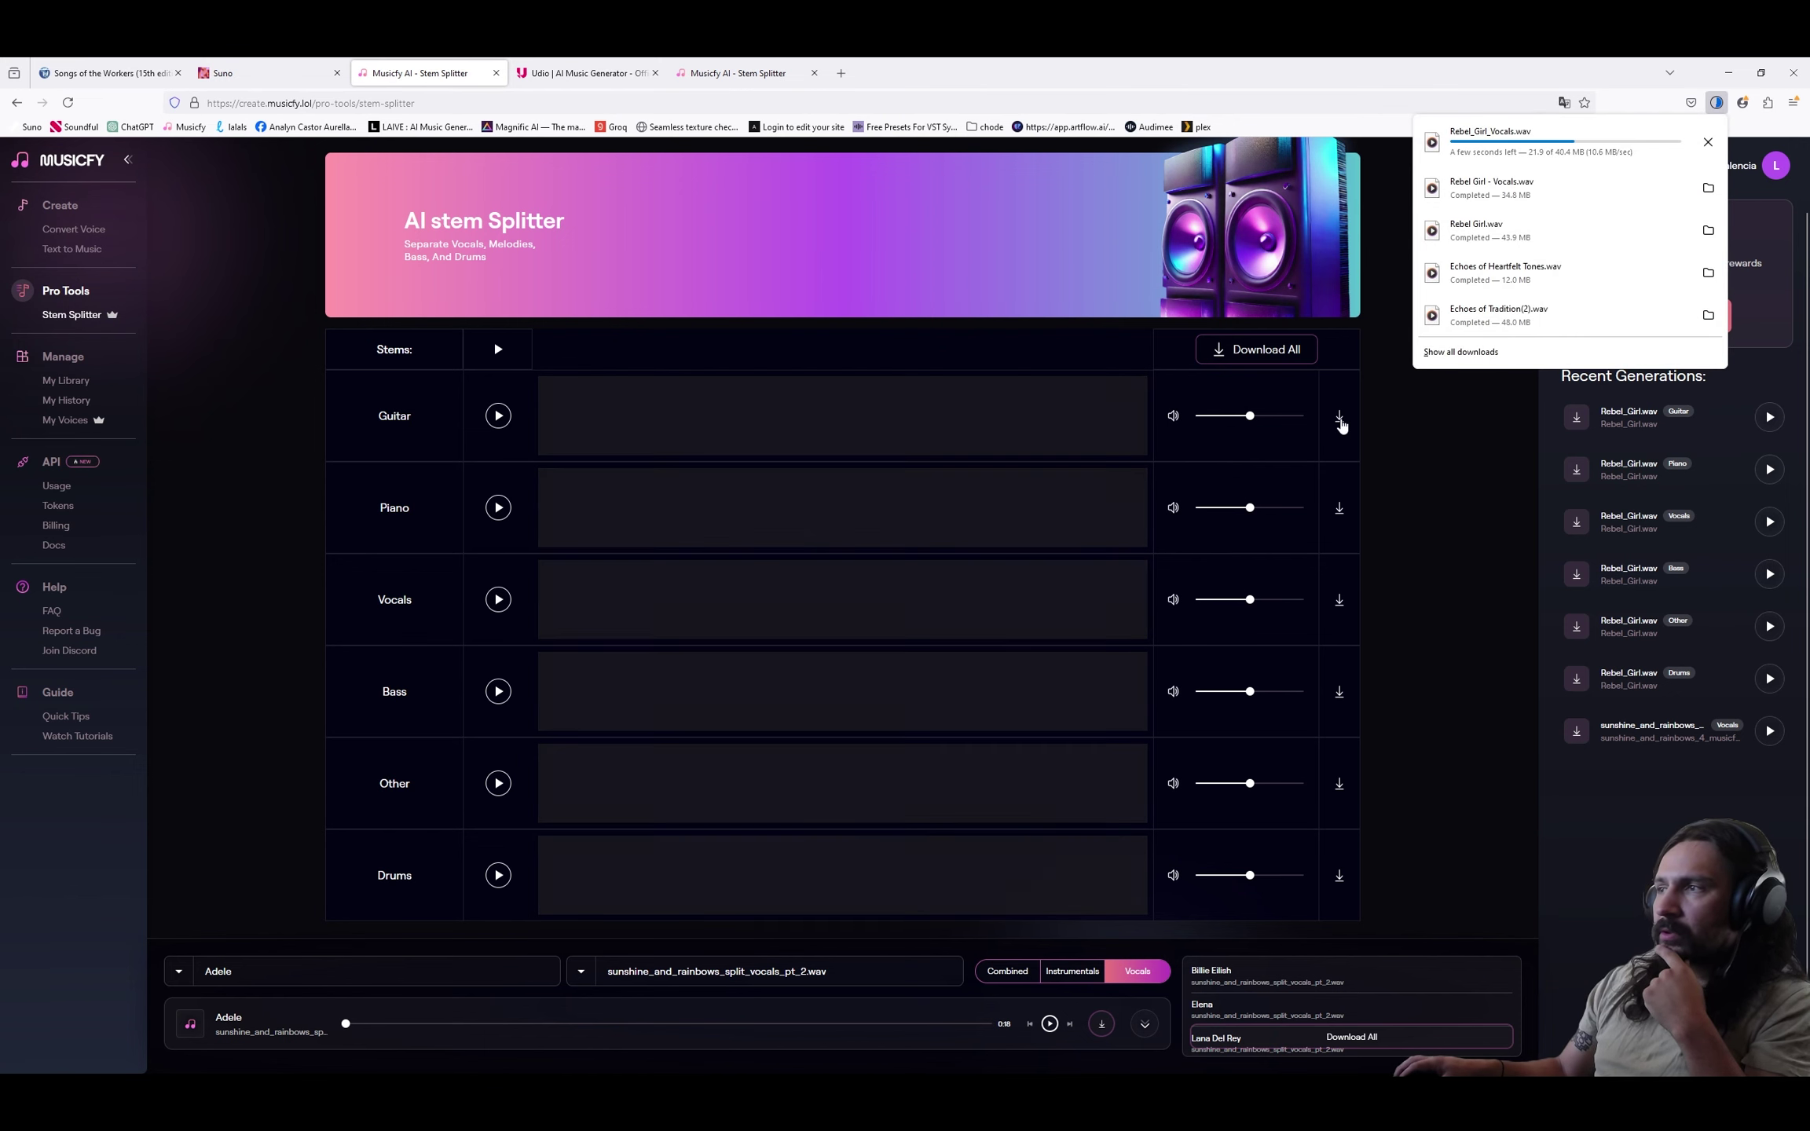
pyautogui.click(1341, 418)
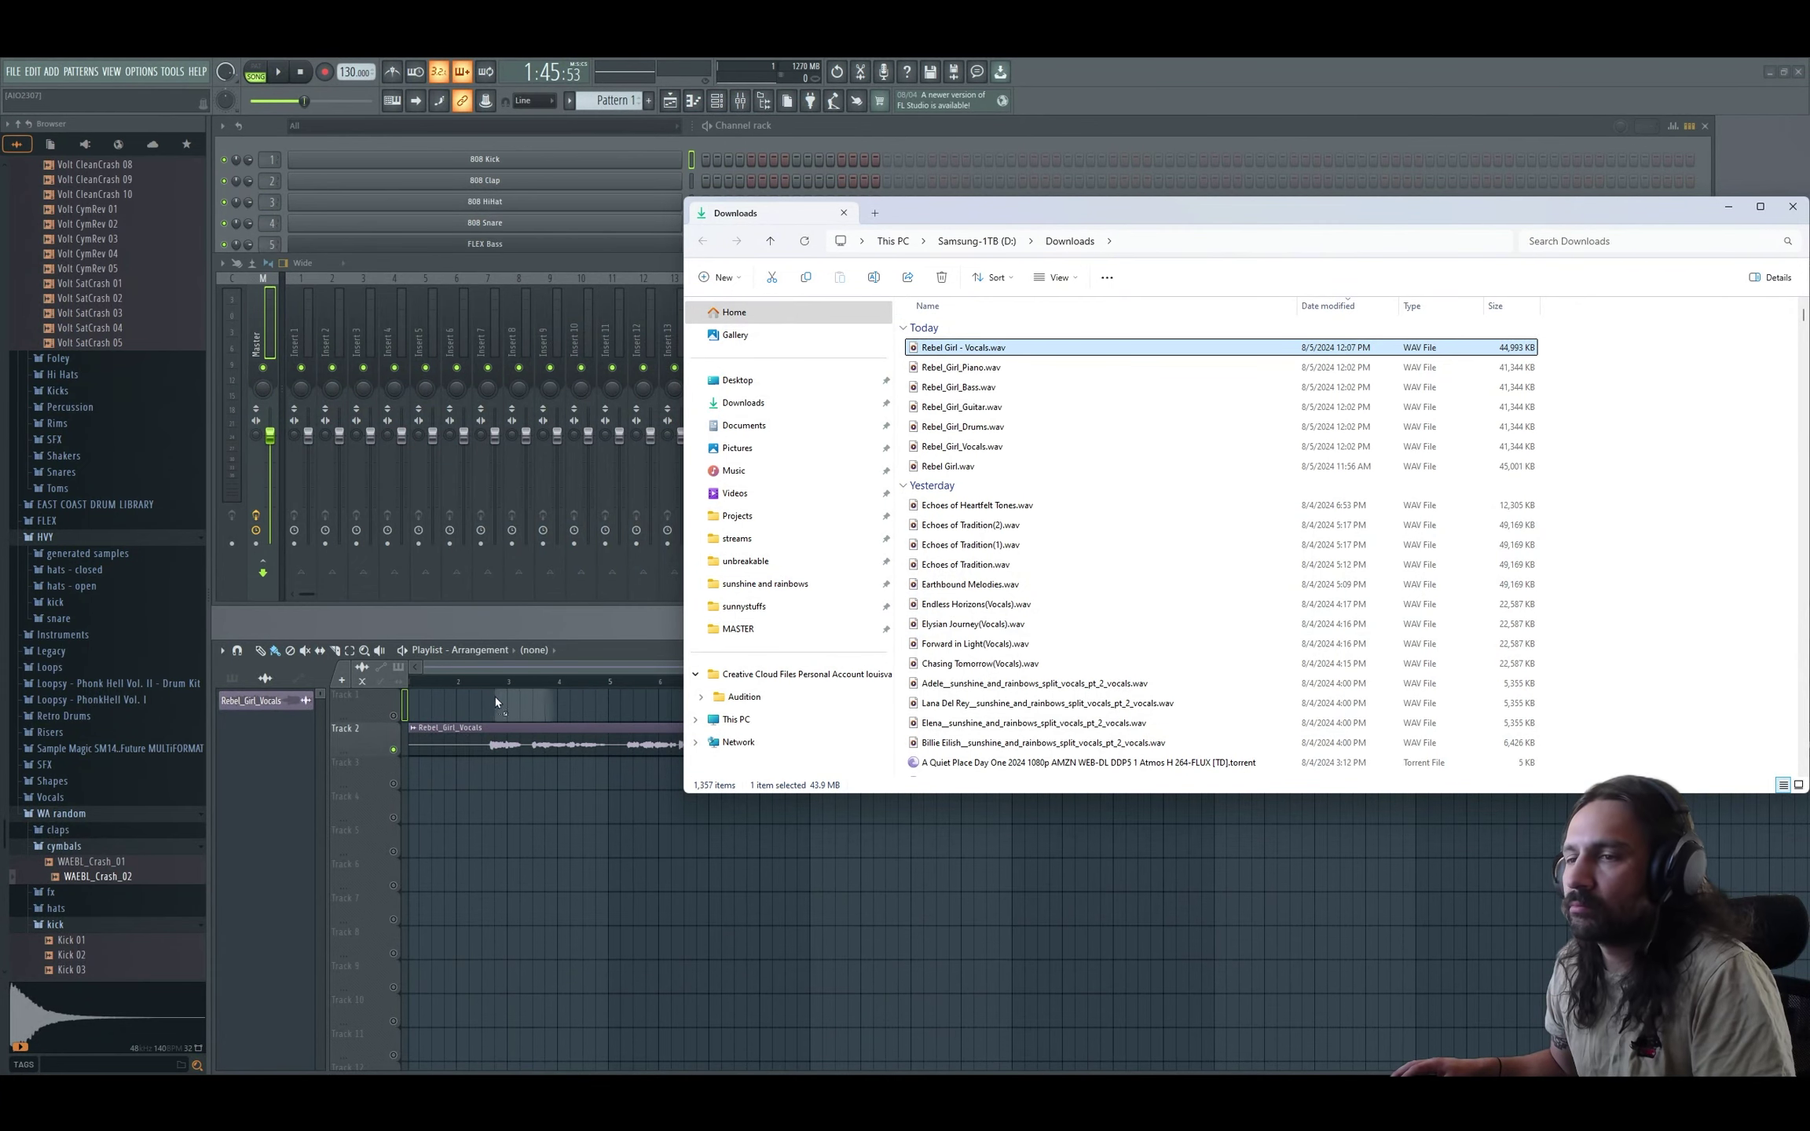
pyautogui.moveTo(495, 702); pyautogui.dragTo(522, 745)
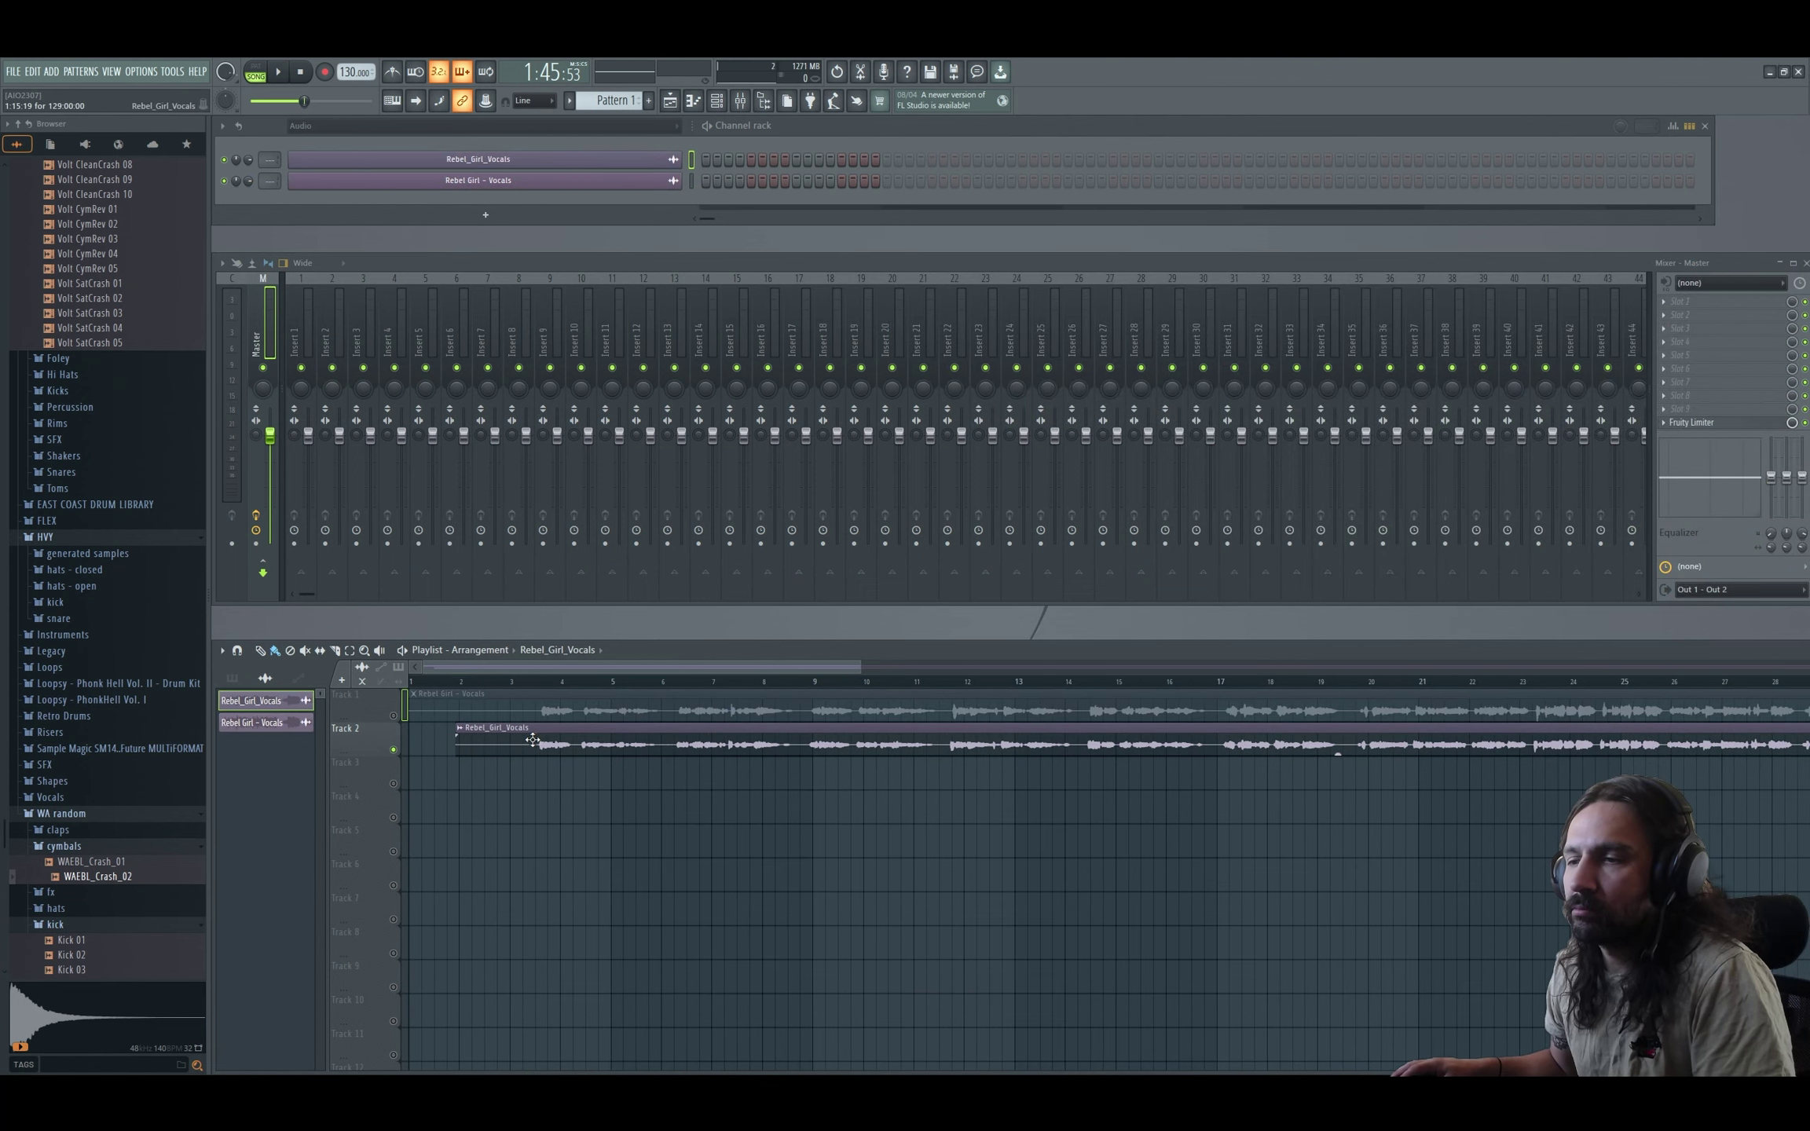
# Align both vocal clips, slice off their silent lead-in, and move them to start at bar 1.
pyautogui.scroll(10, 687, 788)
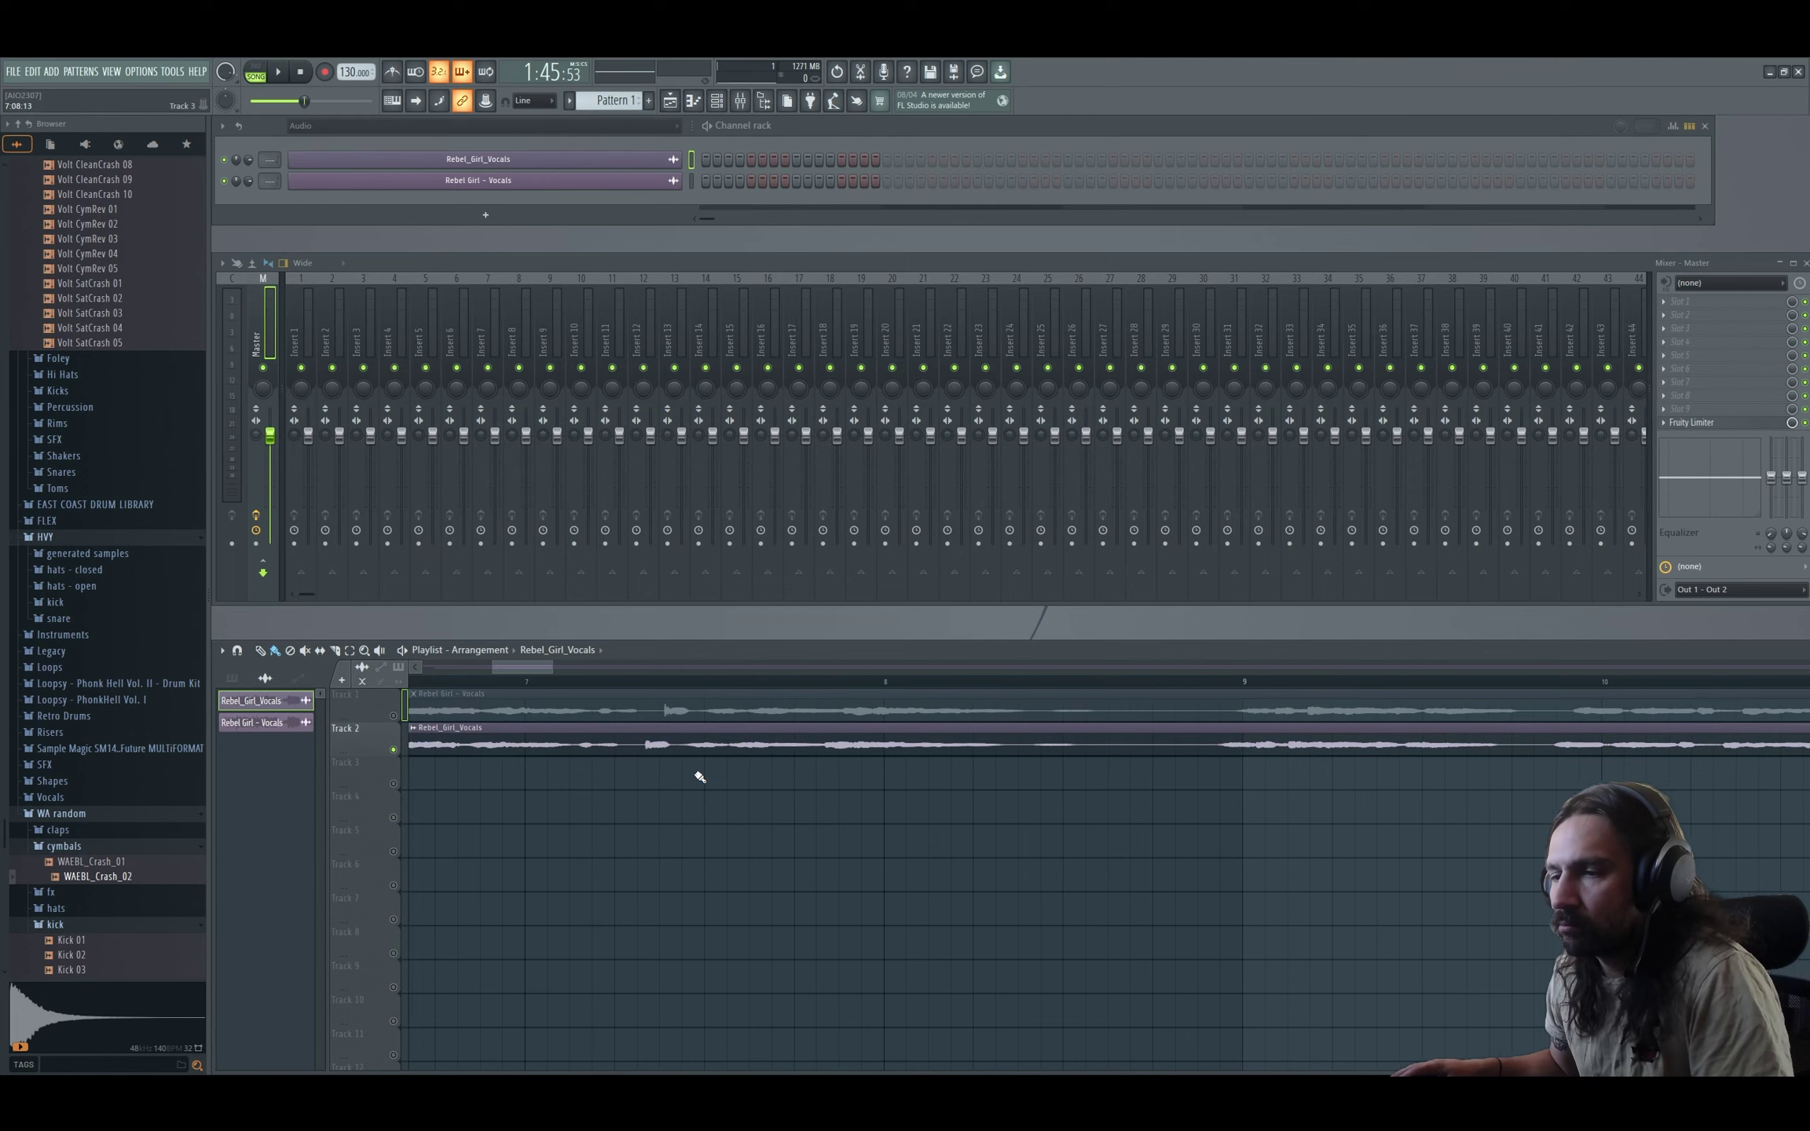
pyautogui.moveTo(674, 751); pyautogui.dragTo(704, 751)
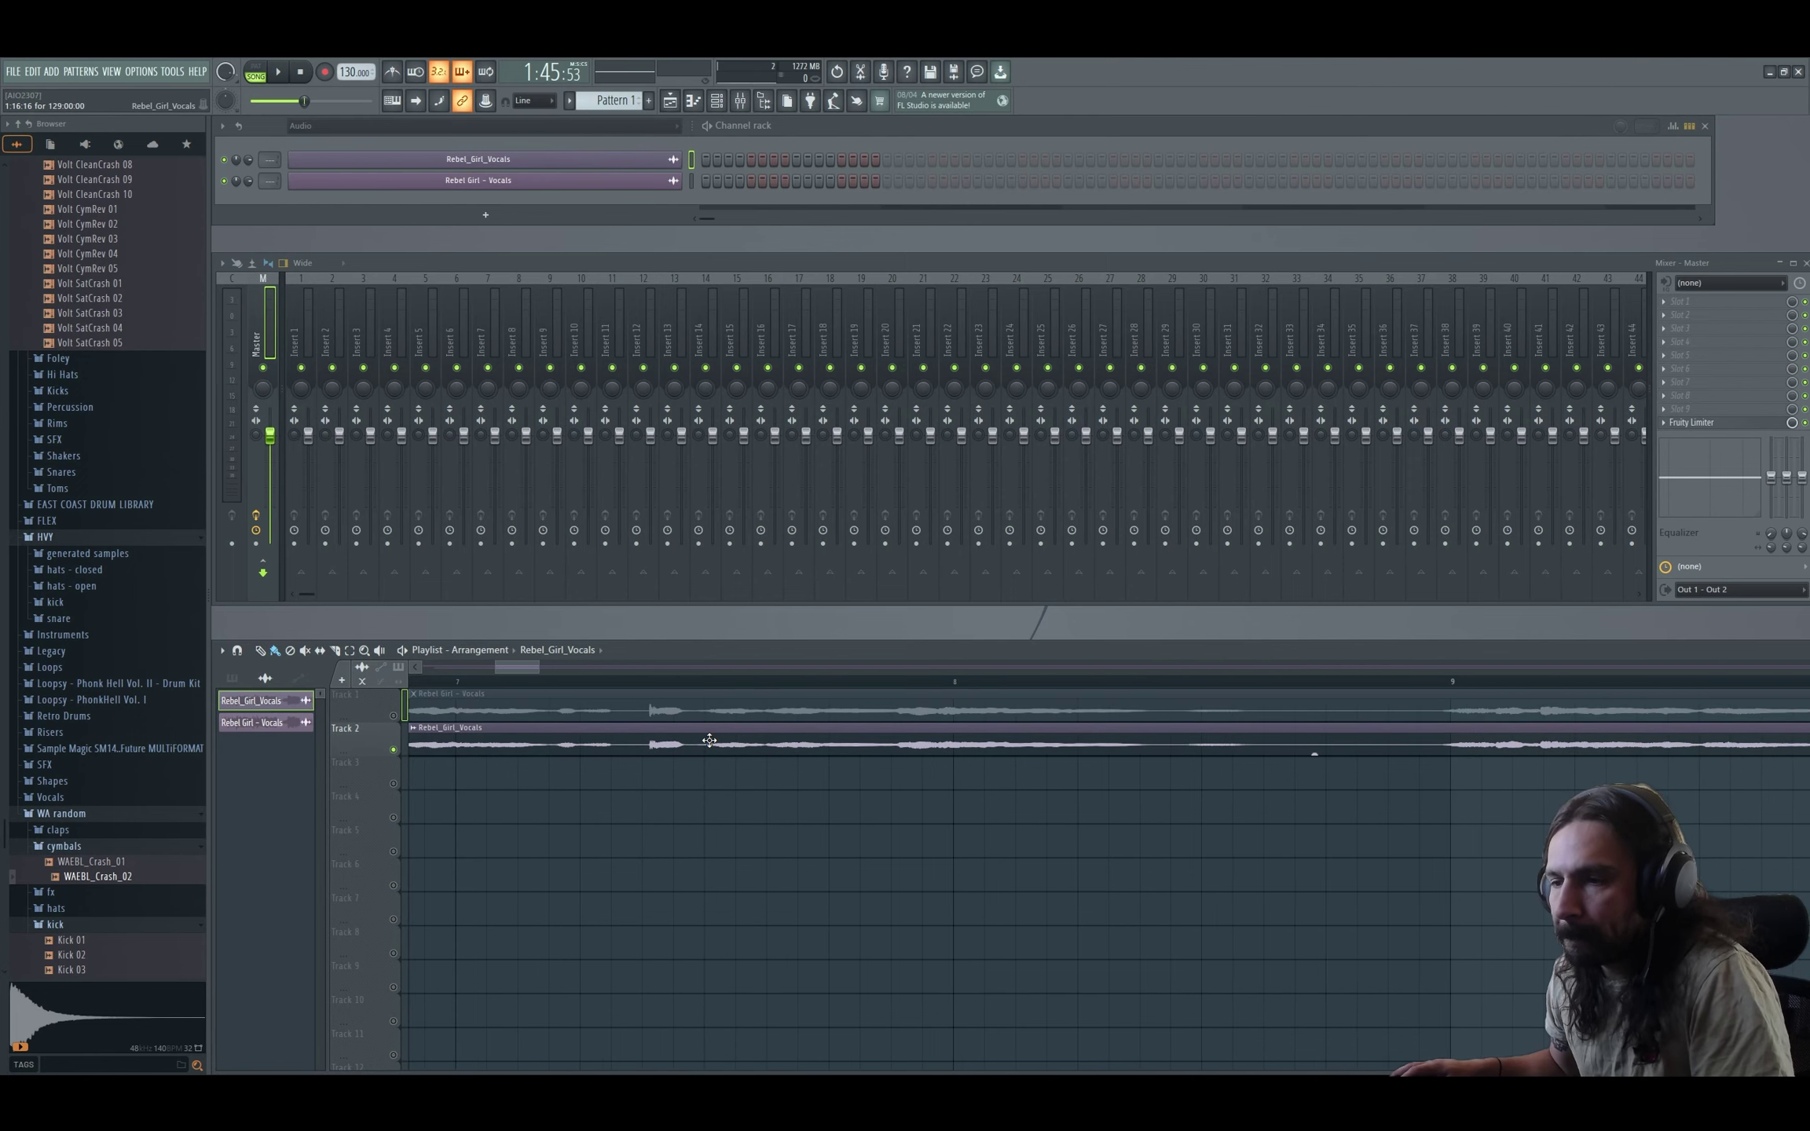
pyautogui.scroll(-10, 660, 825)
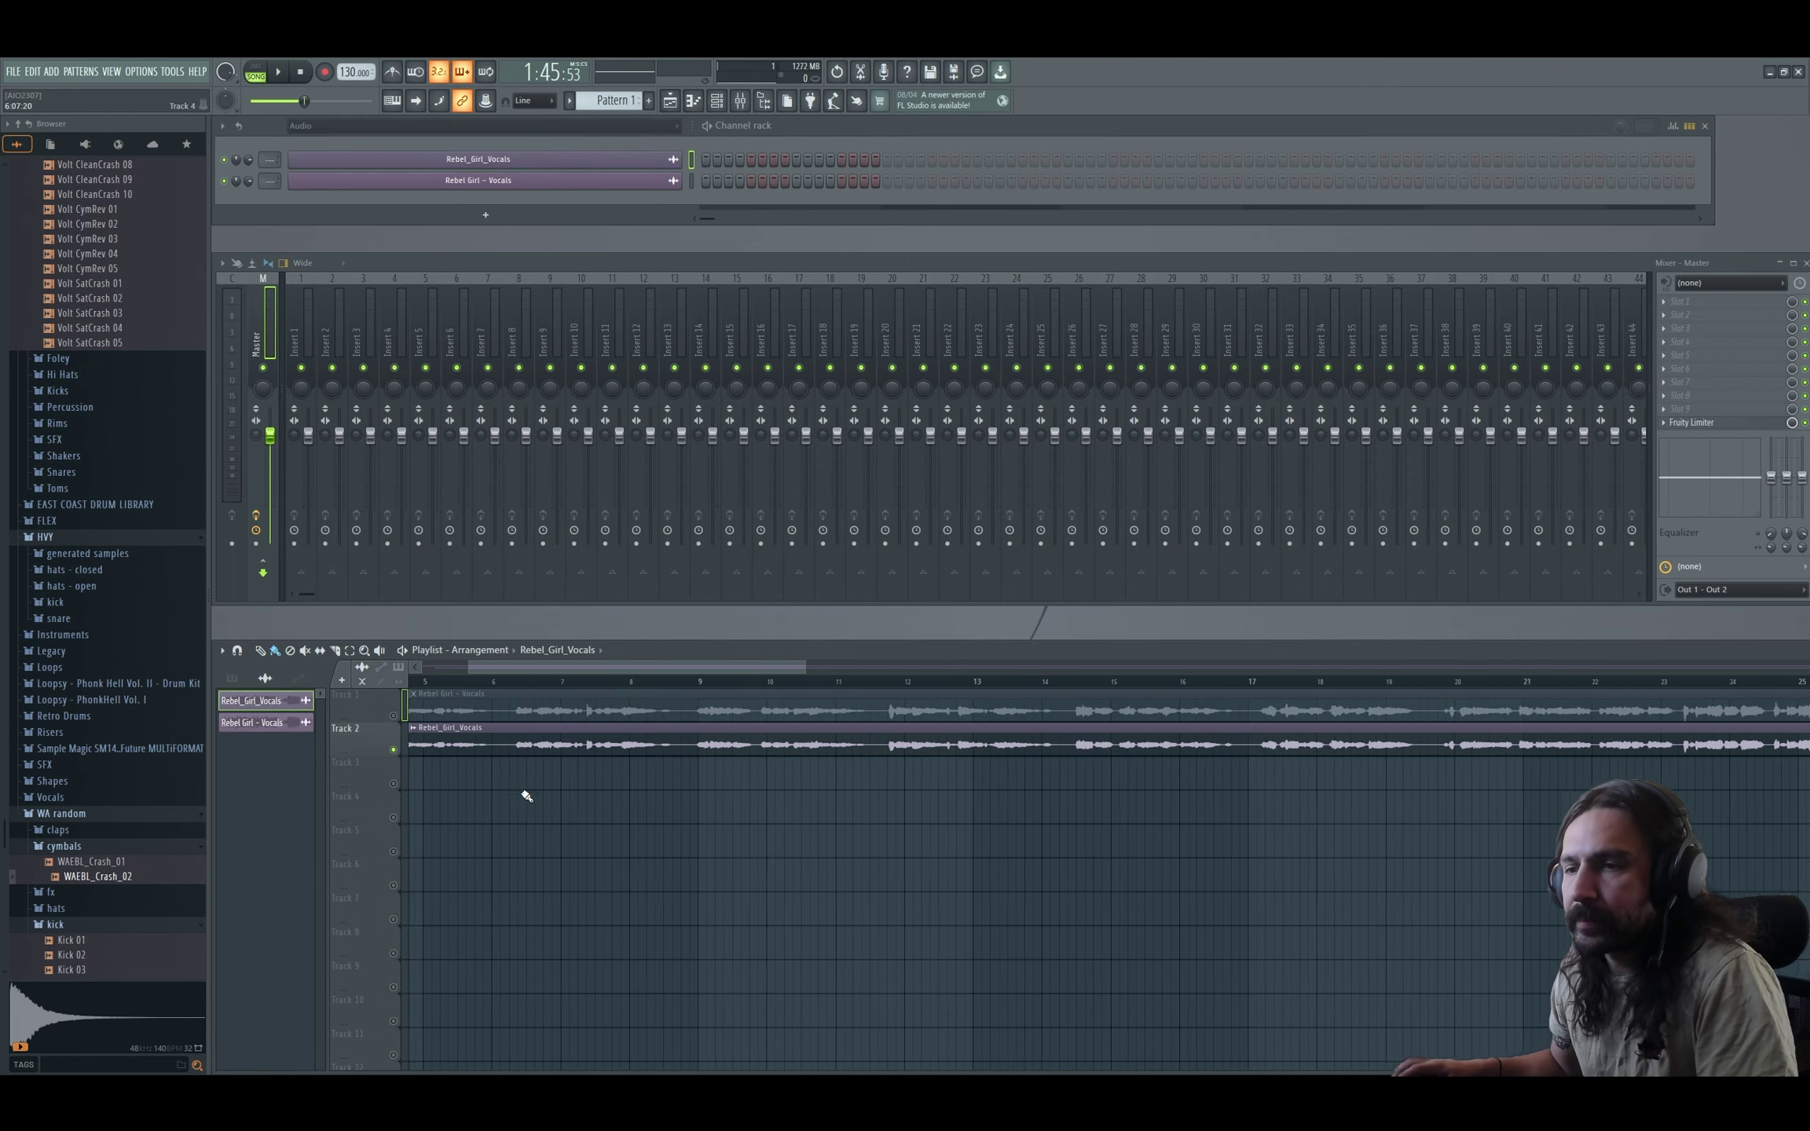
pyautogui.hscroll(-4, 561, 668)
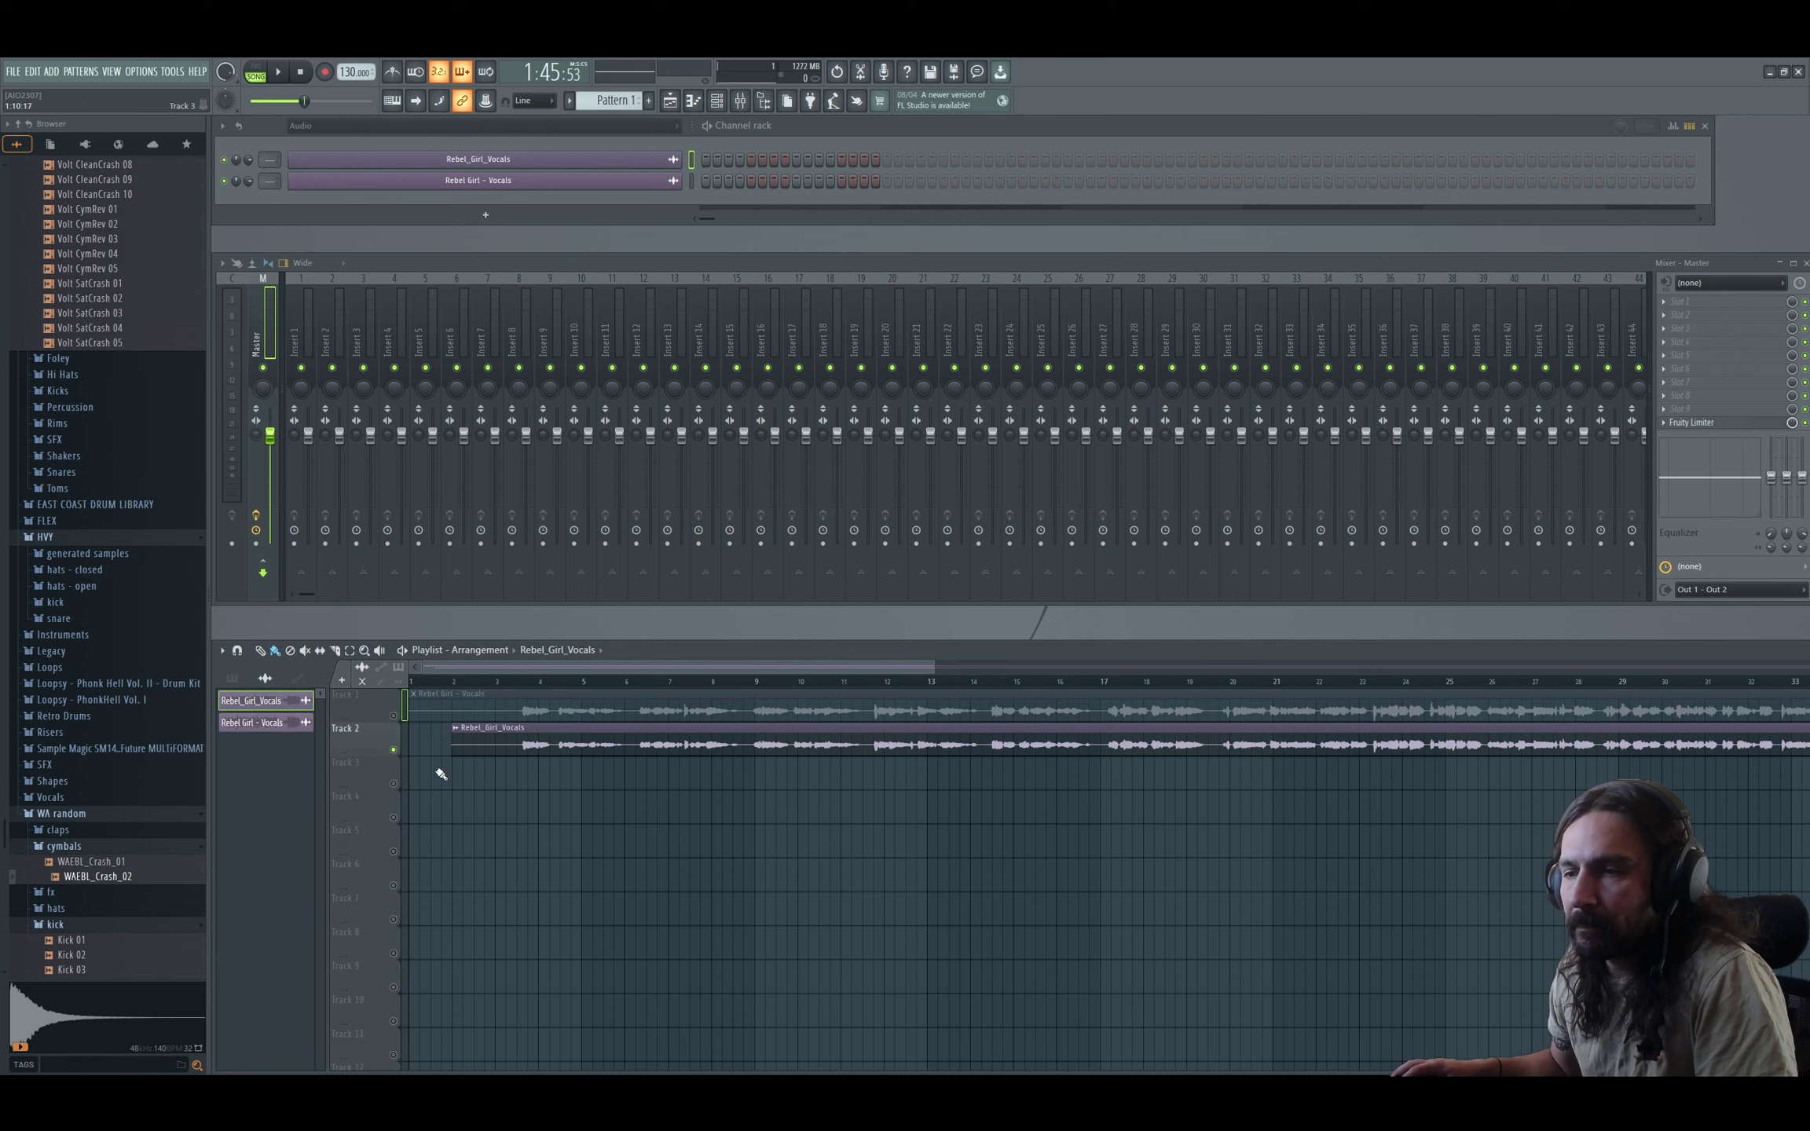
pyautogui.moveTo(487, 770); pyautogui.dragTo(519, 699)
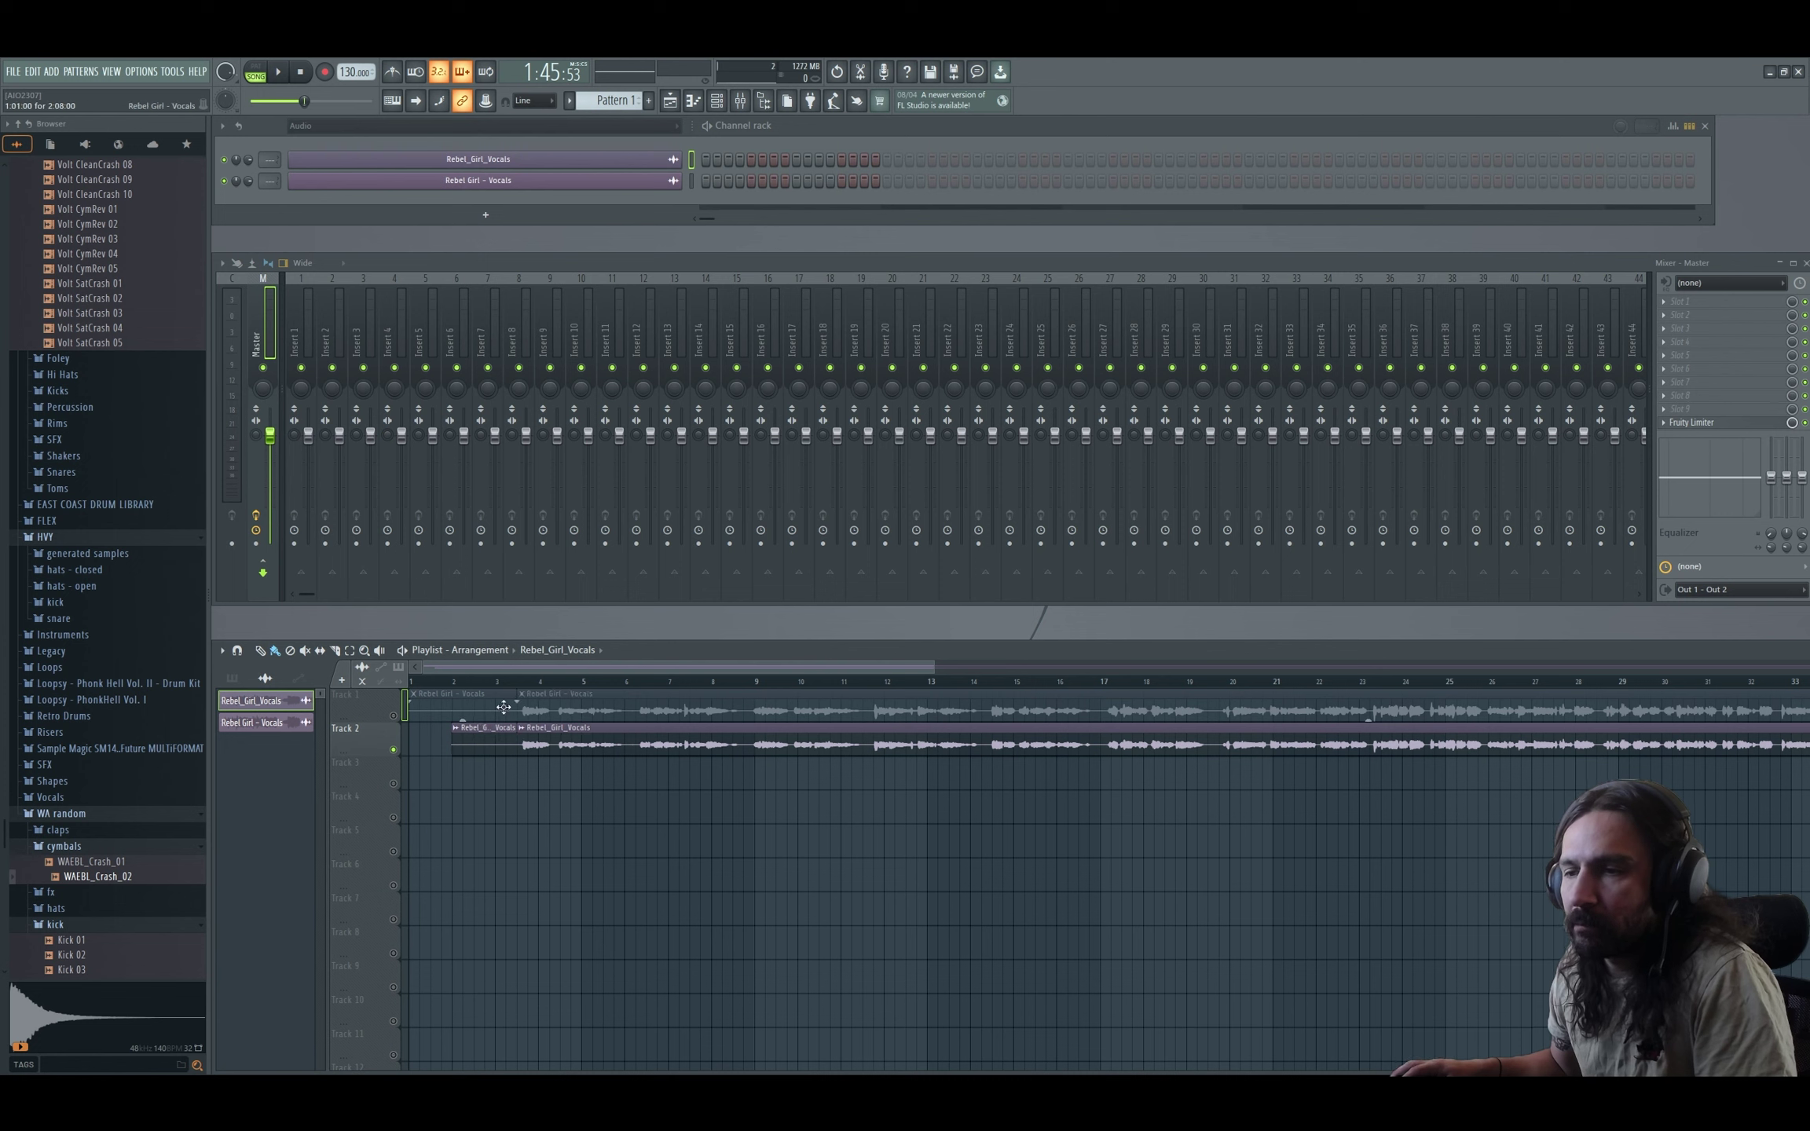
pyautogui.moveTo(670, 821); pyautogui.dragTo(673, 786)
pyautogui.hotkey('ctrl', 'a')
pyautogui.hotkey('shift', 'Left')
pyautogui.hotkey('shift', 'Left')
pyautogui.hotkey('shift', 'Left')
pyautogui.hotkey('shift', 'Left')
pyautogui.hotkey('shift', 'Left')
pyautogui.hotkey('shift', 'Left')
pyautogui.hotkey('shift', 'Left')
pyautogui.hotkey('shift', 'Left')
pyautogui.hotkey('shift', 'Left')
pyautogui.hotkey('shift', 'Left')
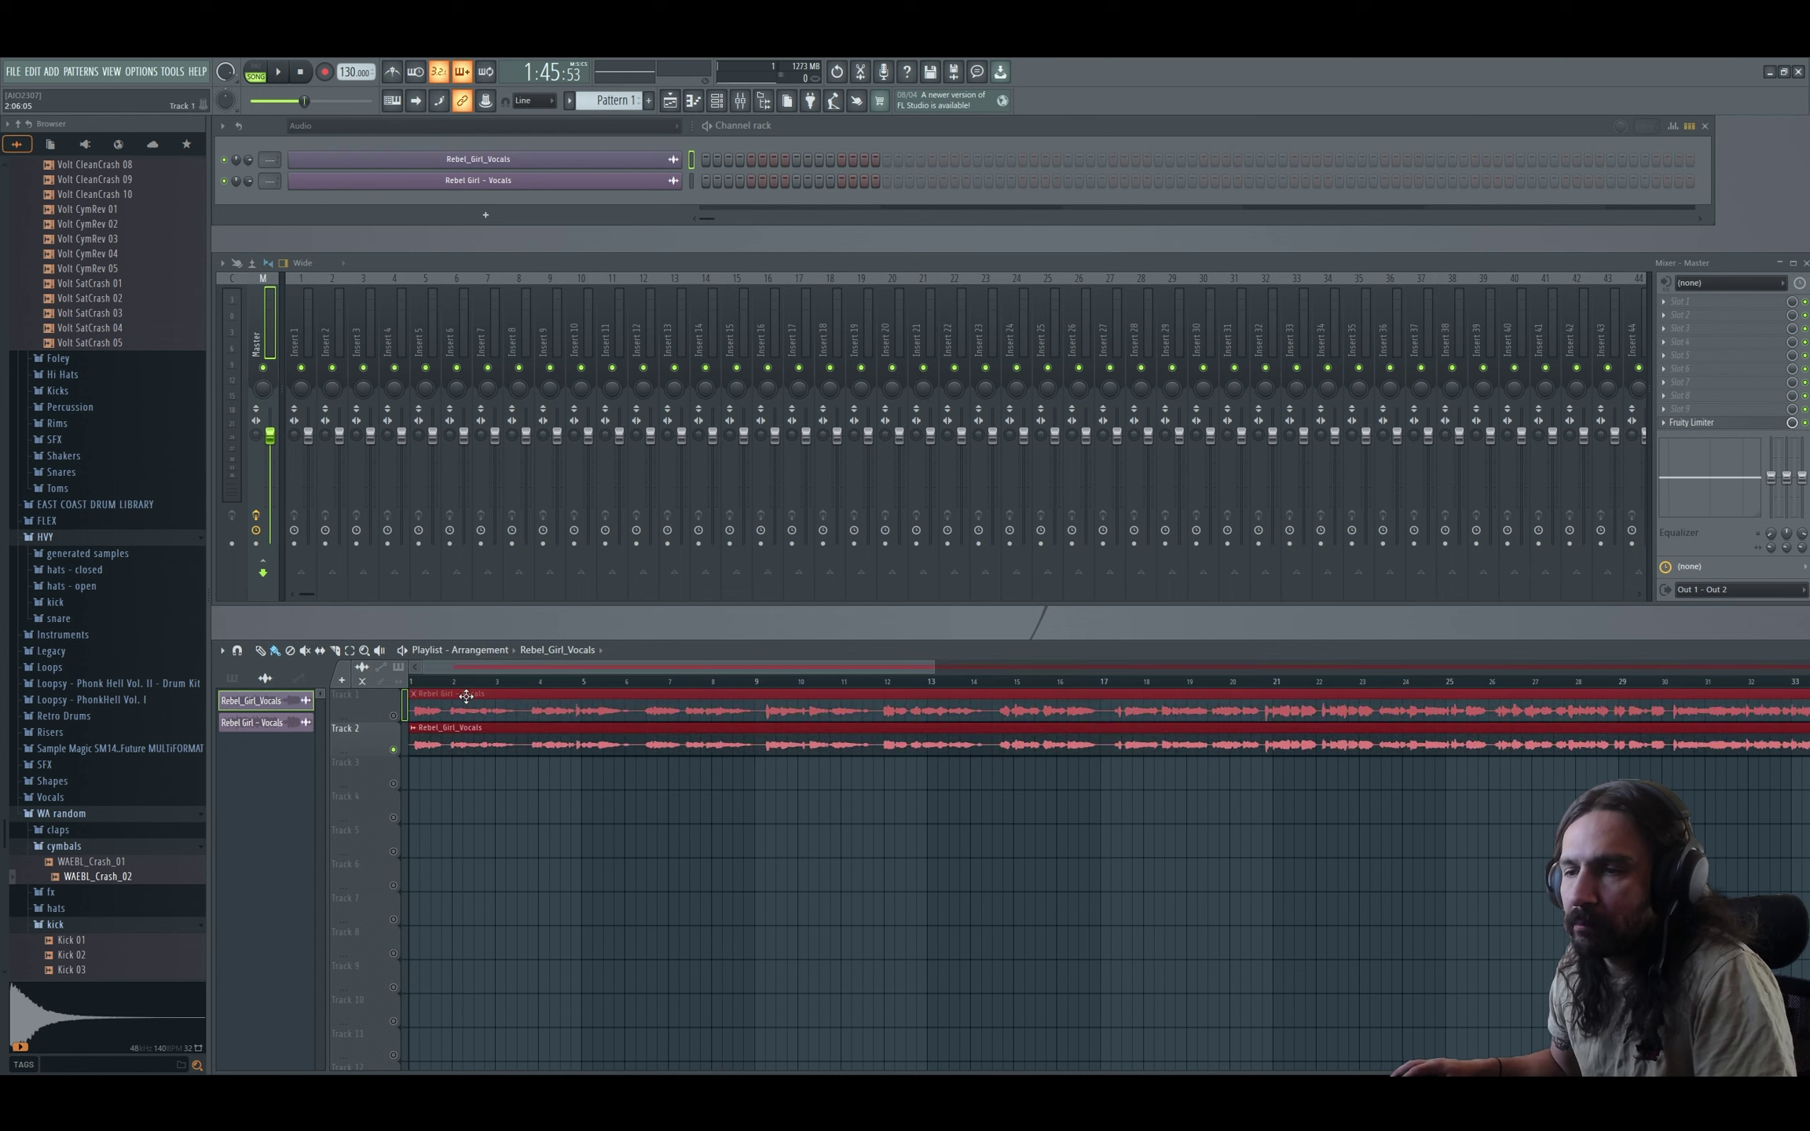
pyautogui.click(394, 716)
pyautogui.click(503, 797)
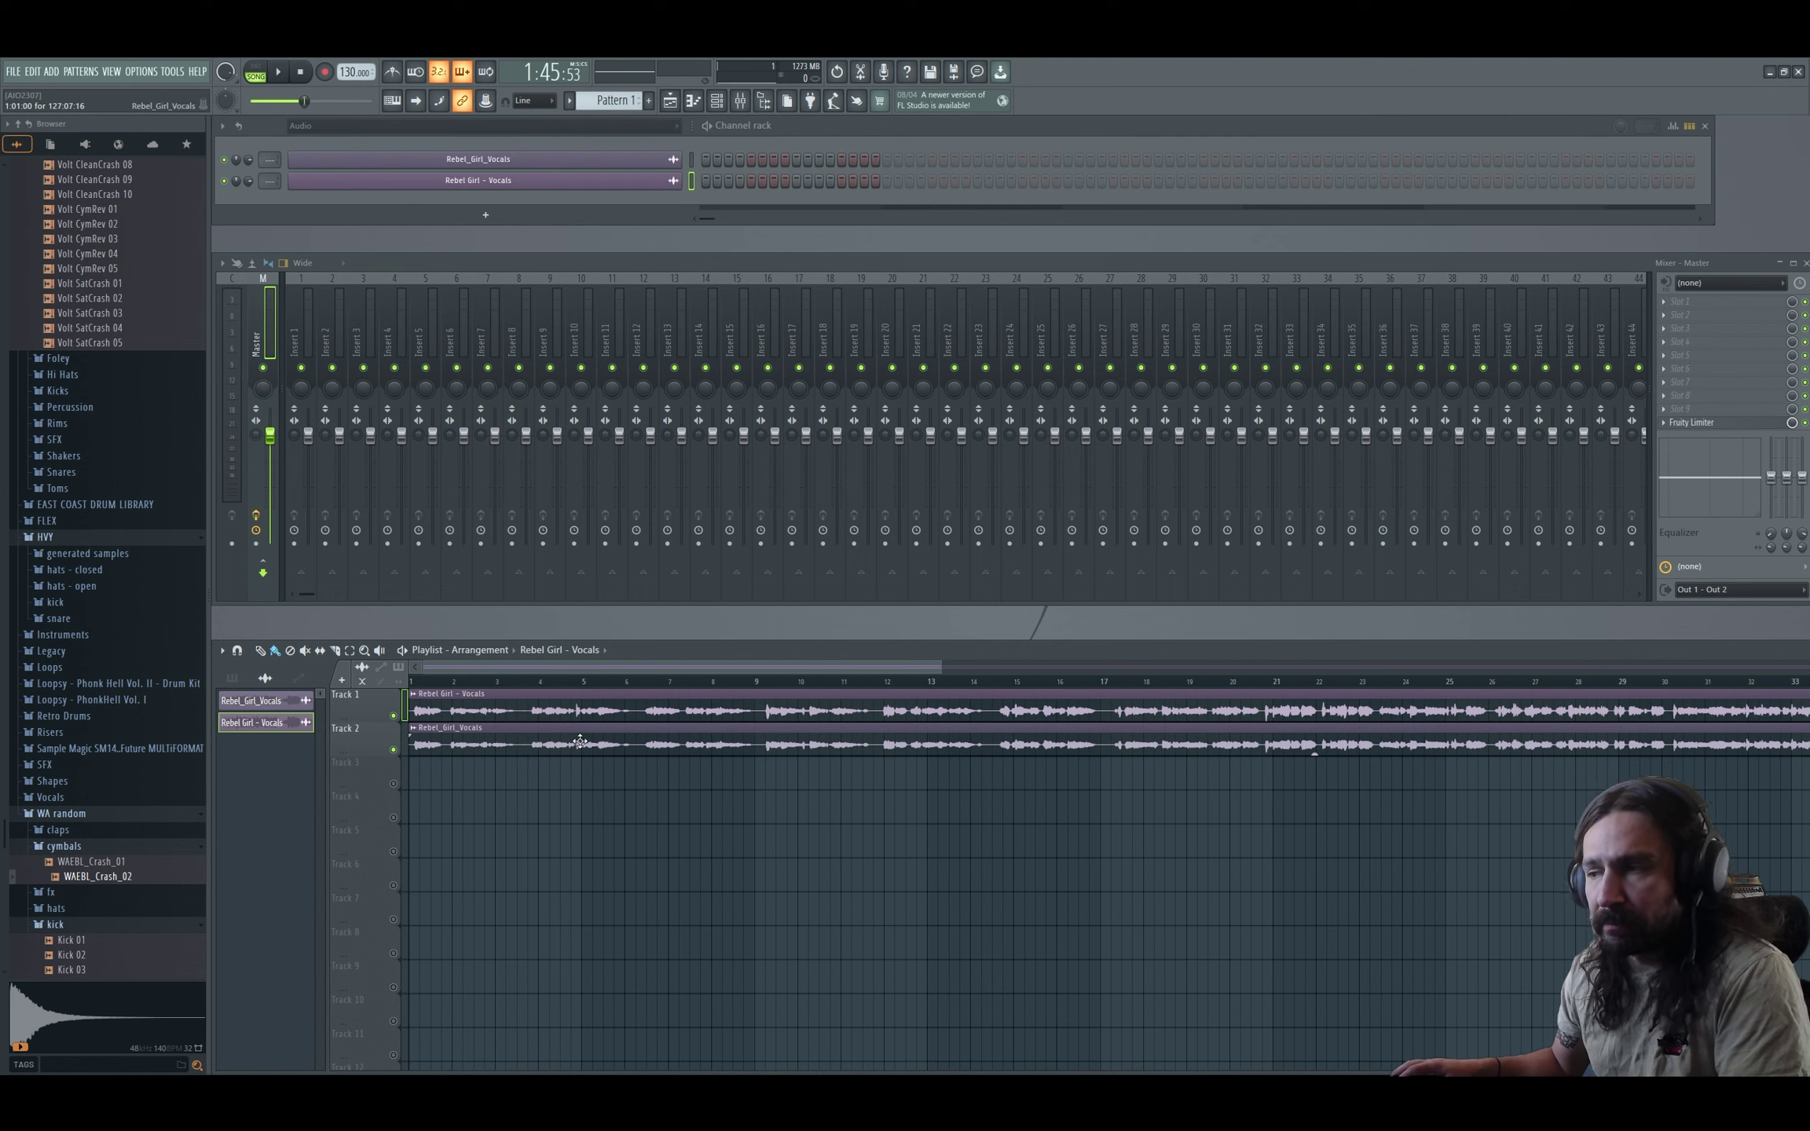
# Play from bar 1 while alternately soloing Track 1 and Track 2 to compare the vocal takes.
pyautogui.rightClick(401, 714)
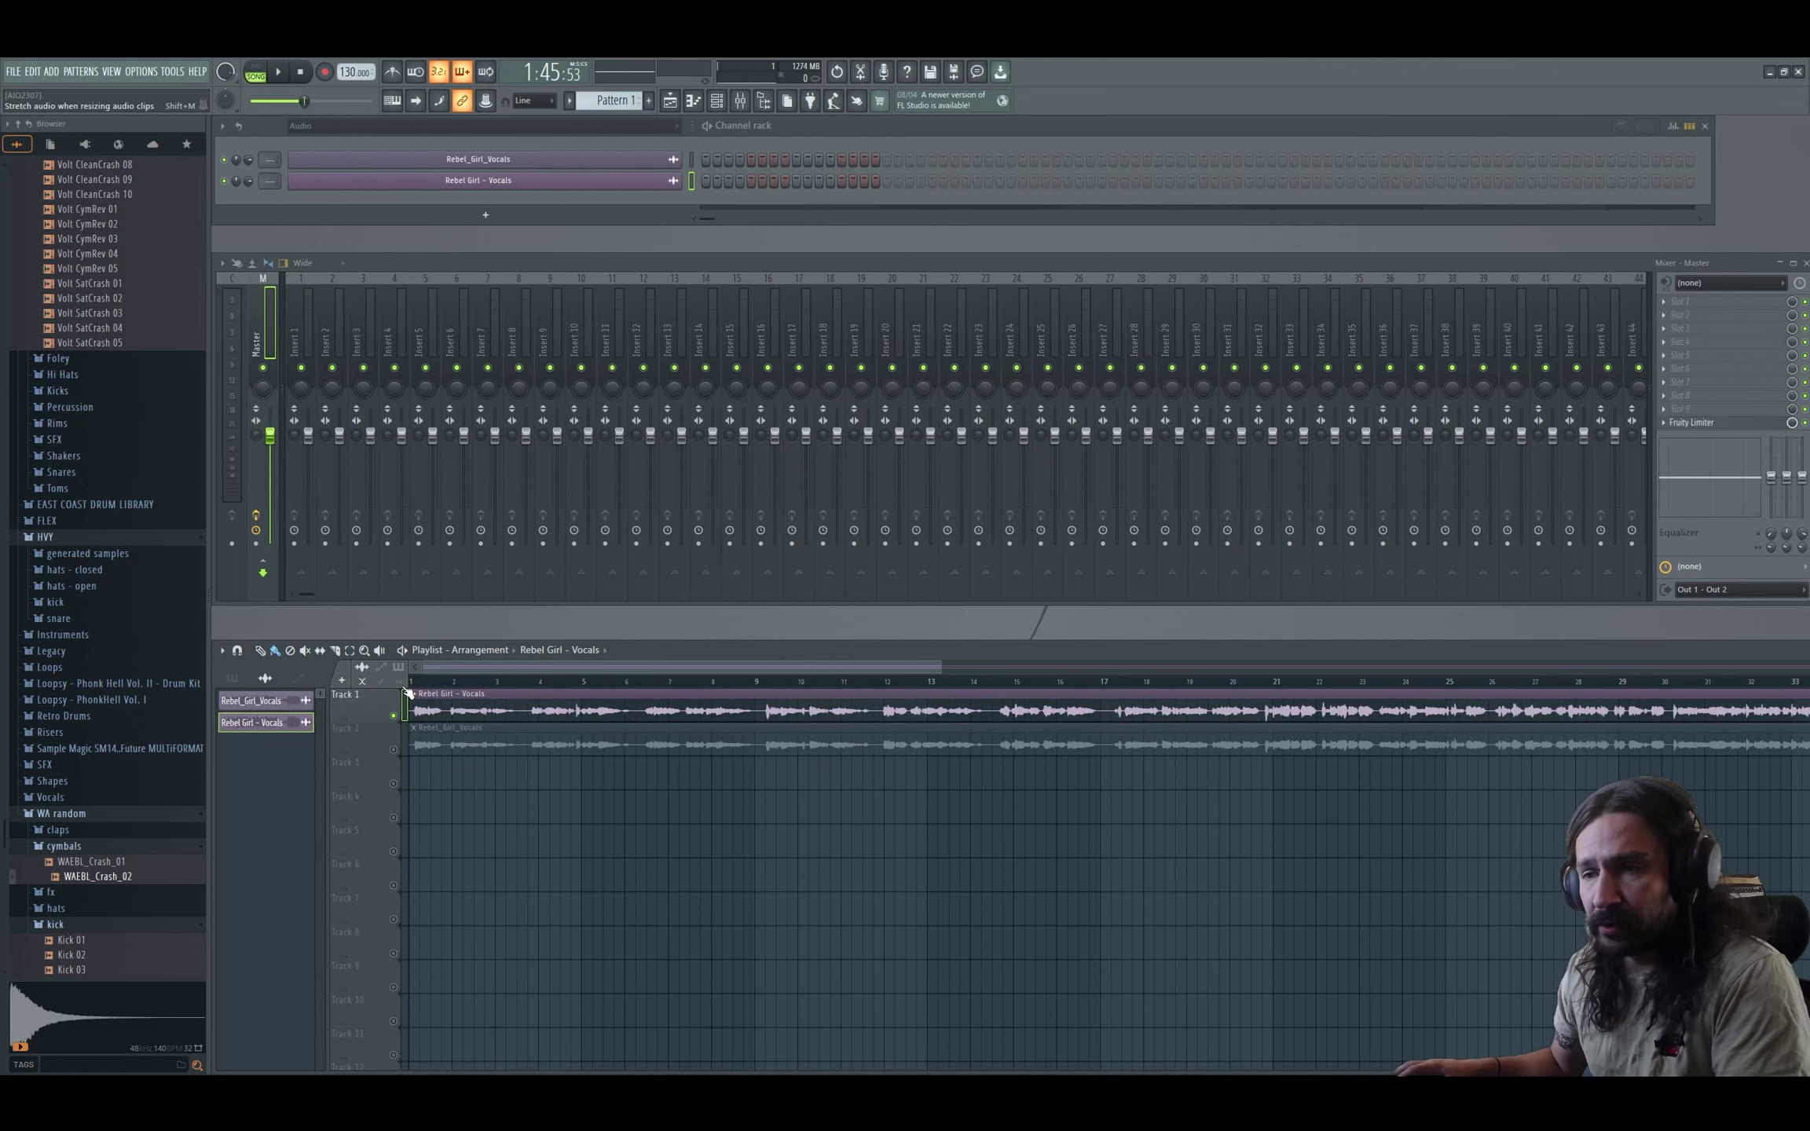
pyautogui.press('space')
pyautogui.press('space')
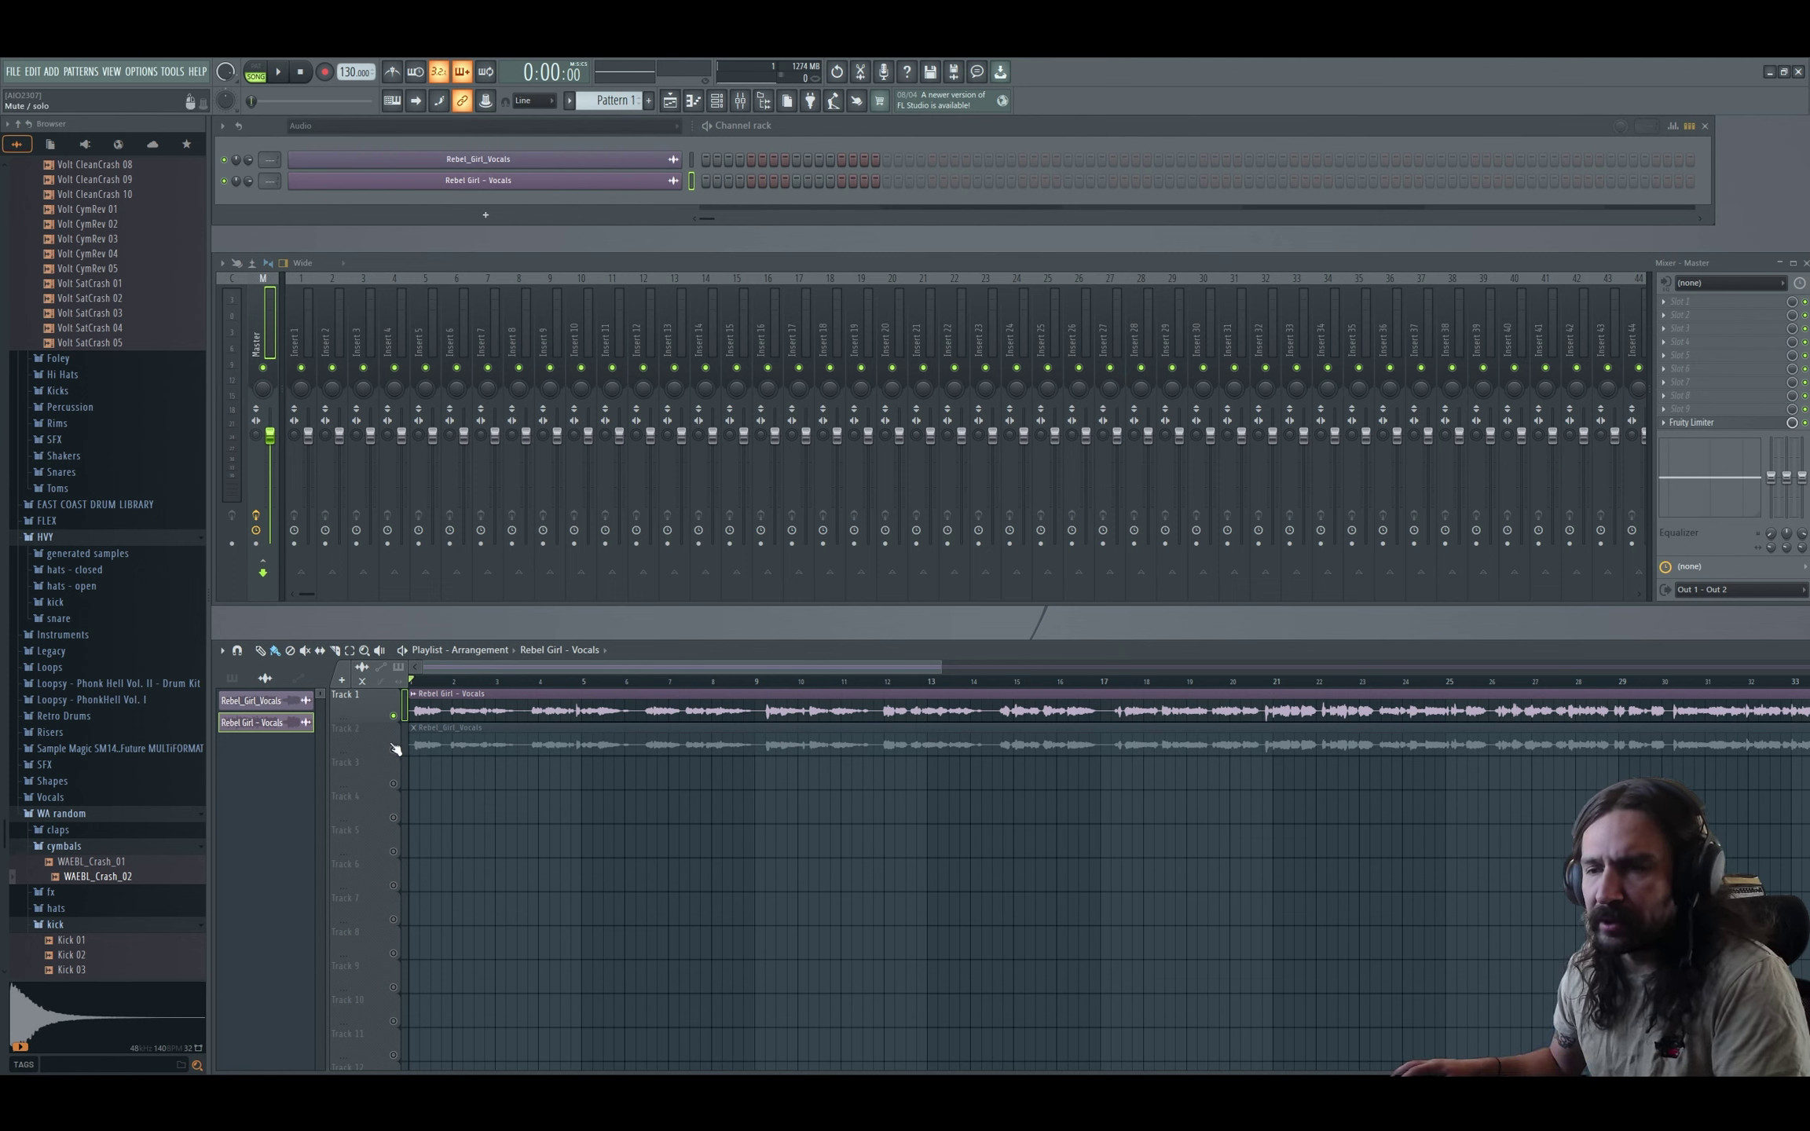
pyautogui.press('space')
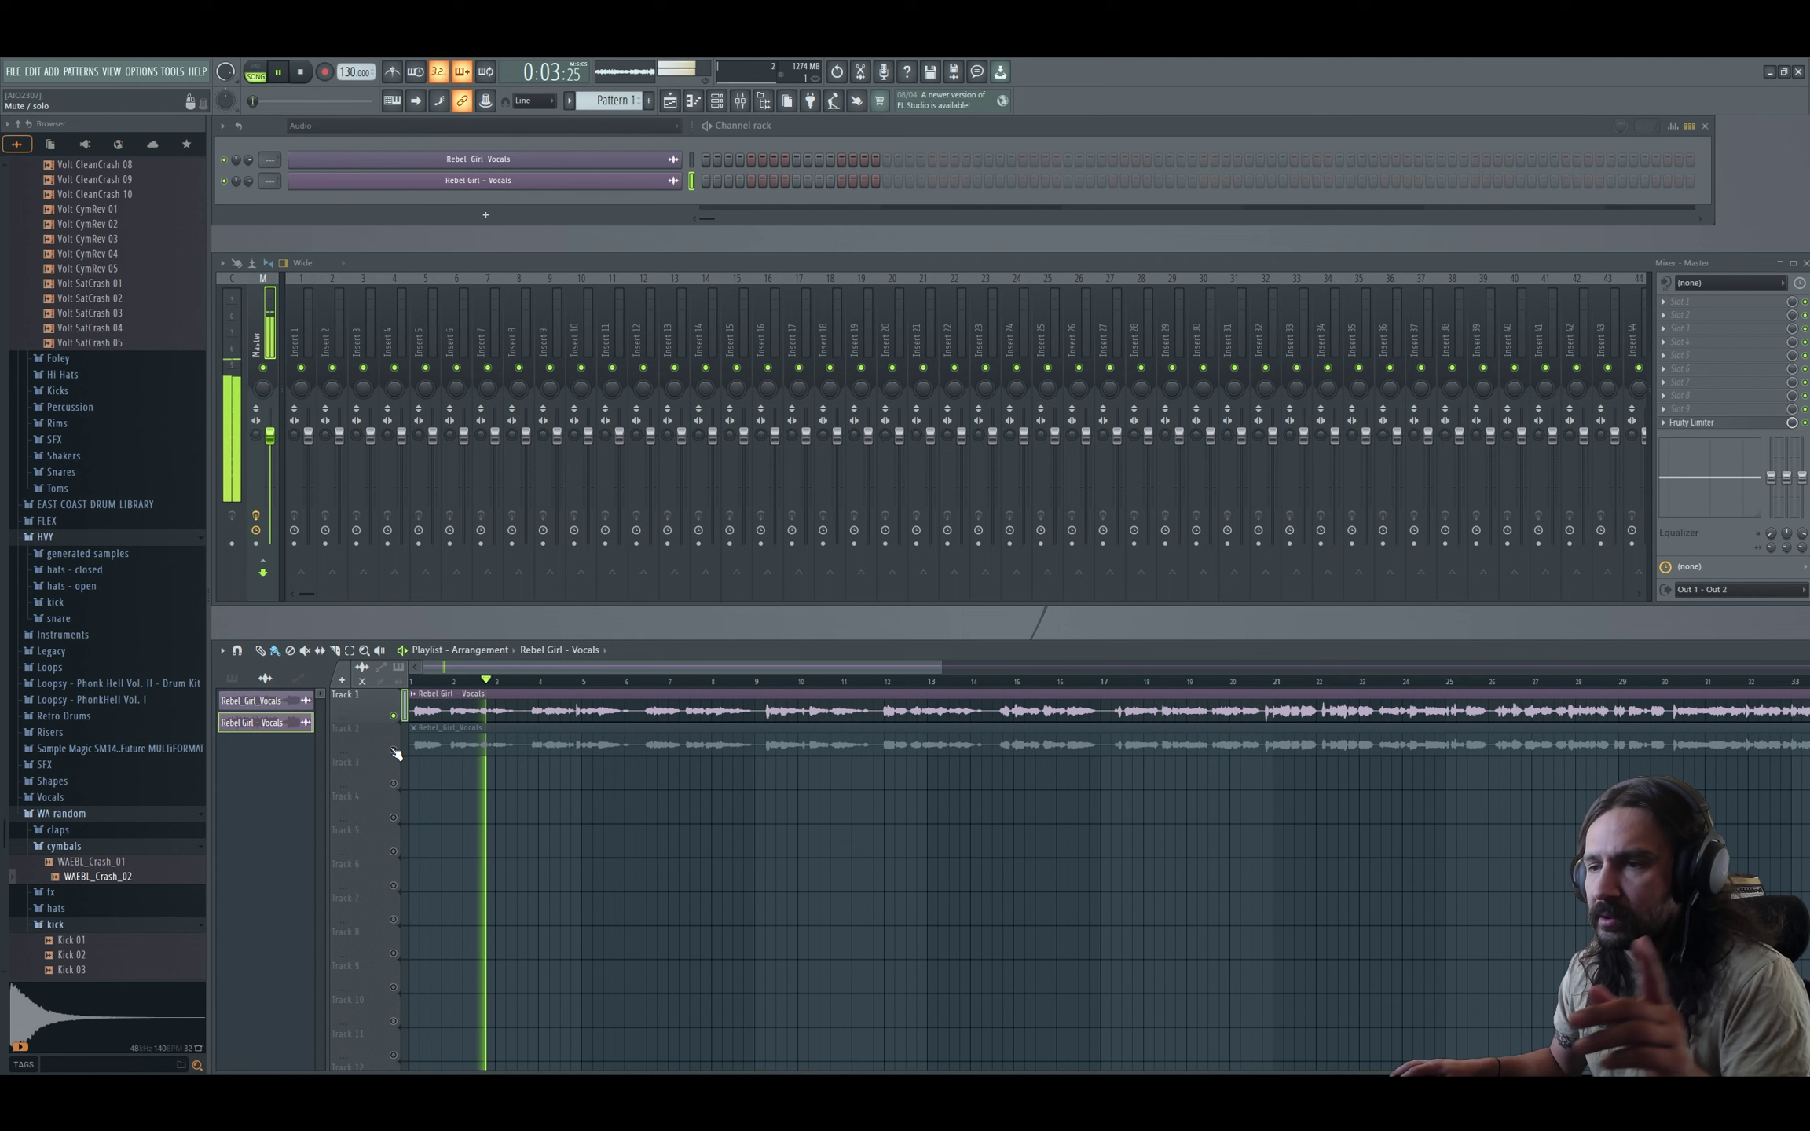
pyautogui.rightClick(395, 750)
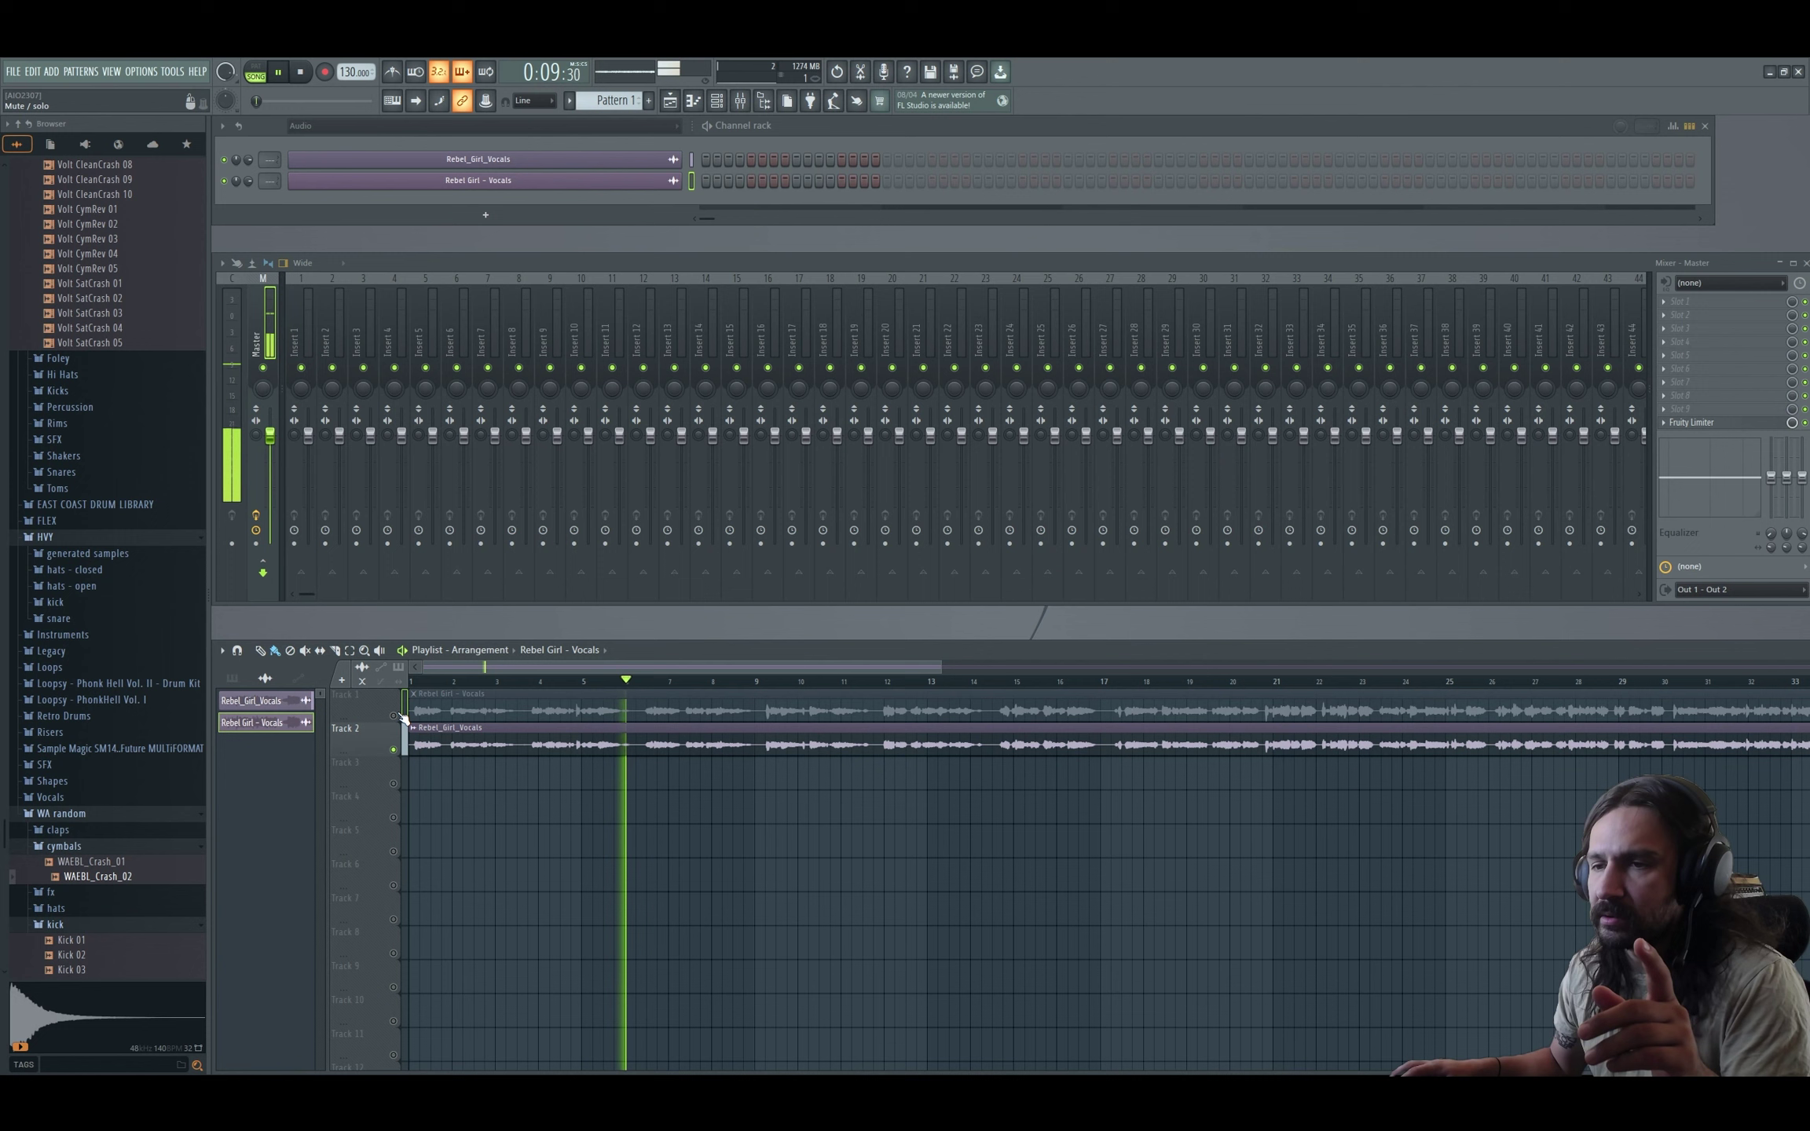
pyautogui.rightClick(394, 716)
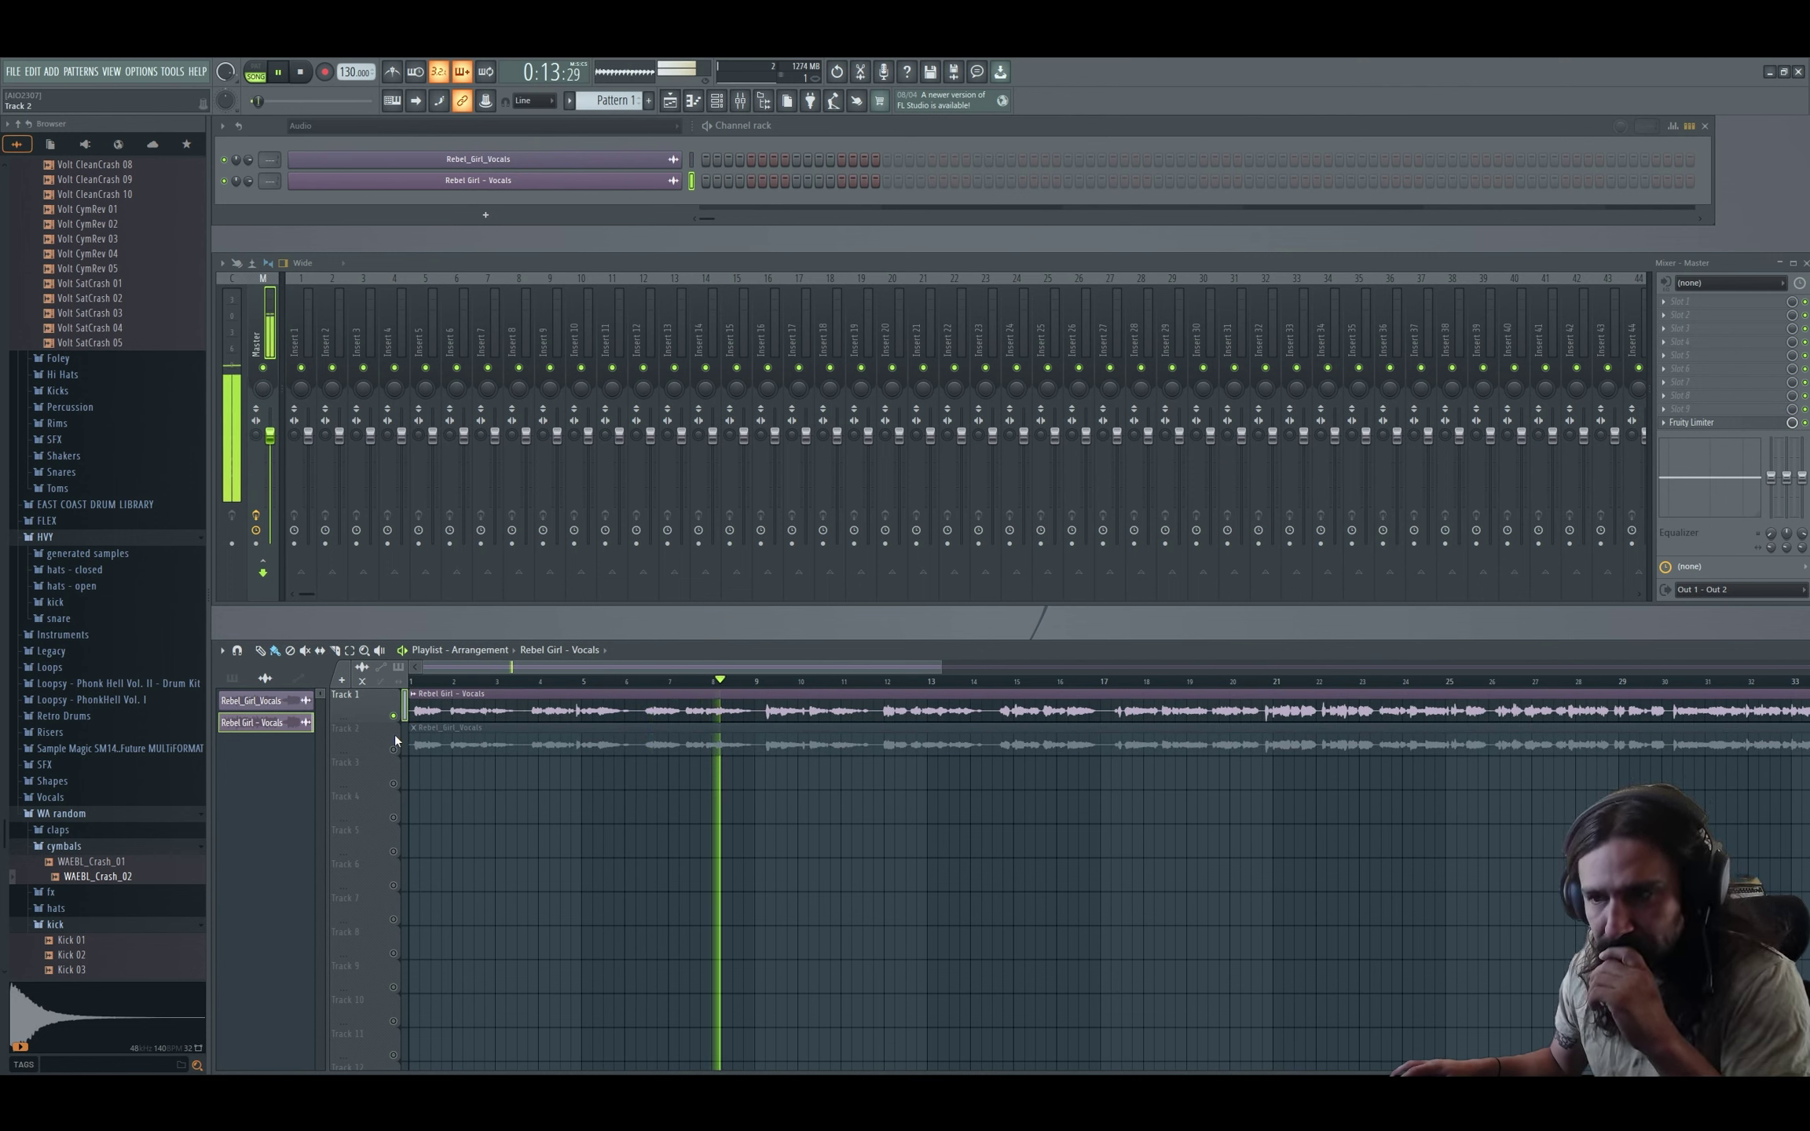
pyautogui.rightClick(394, 750)
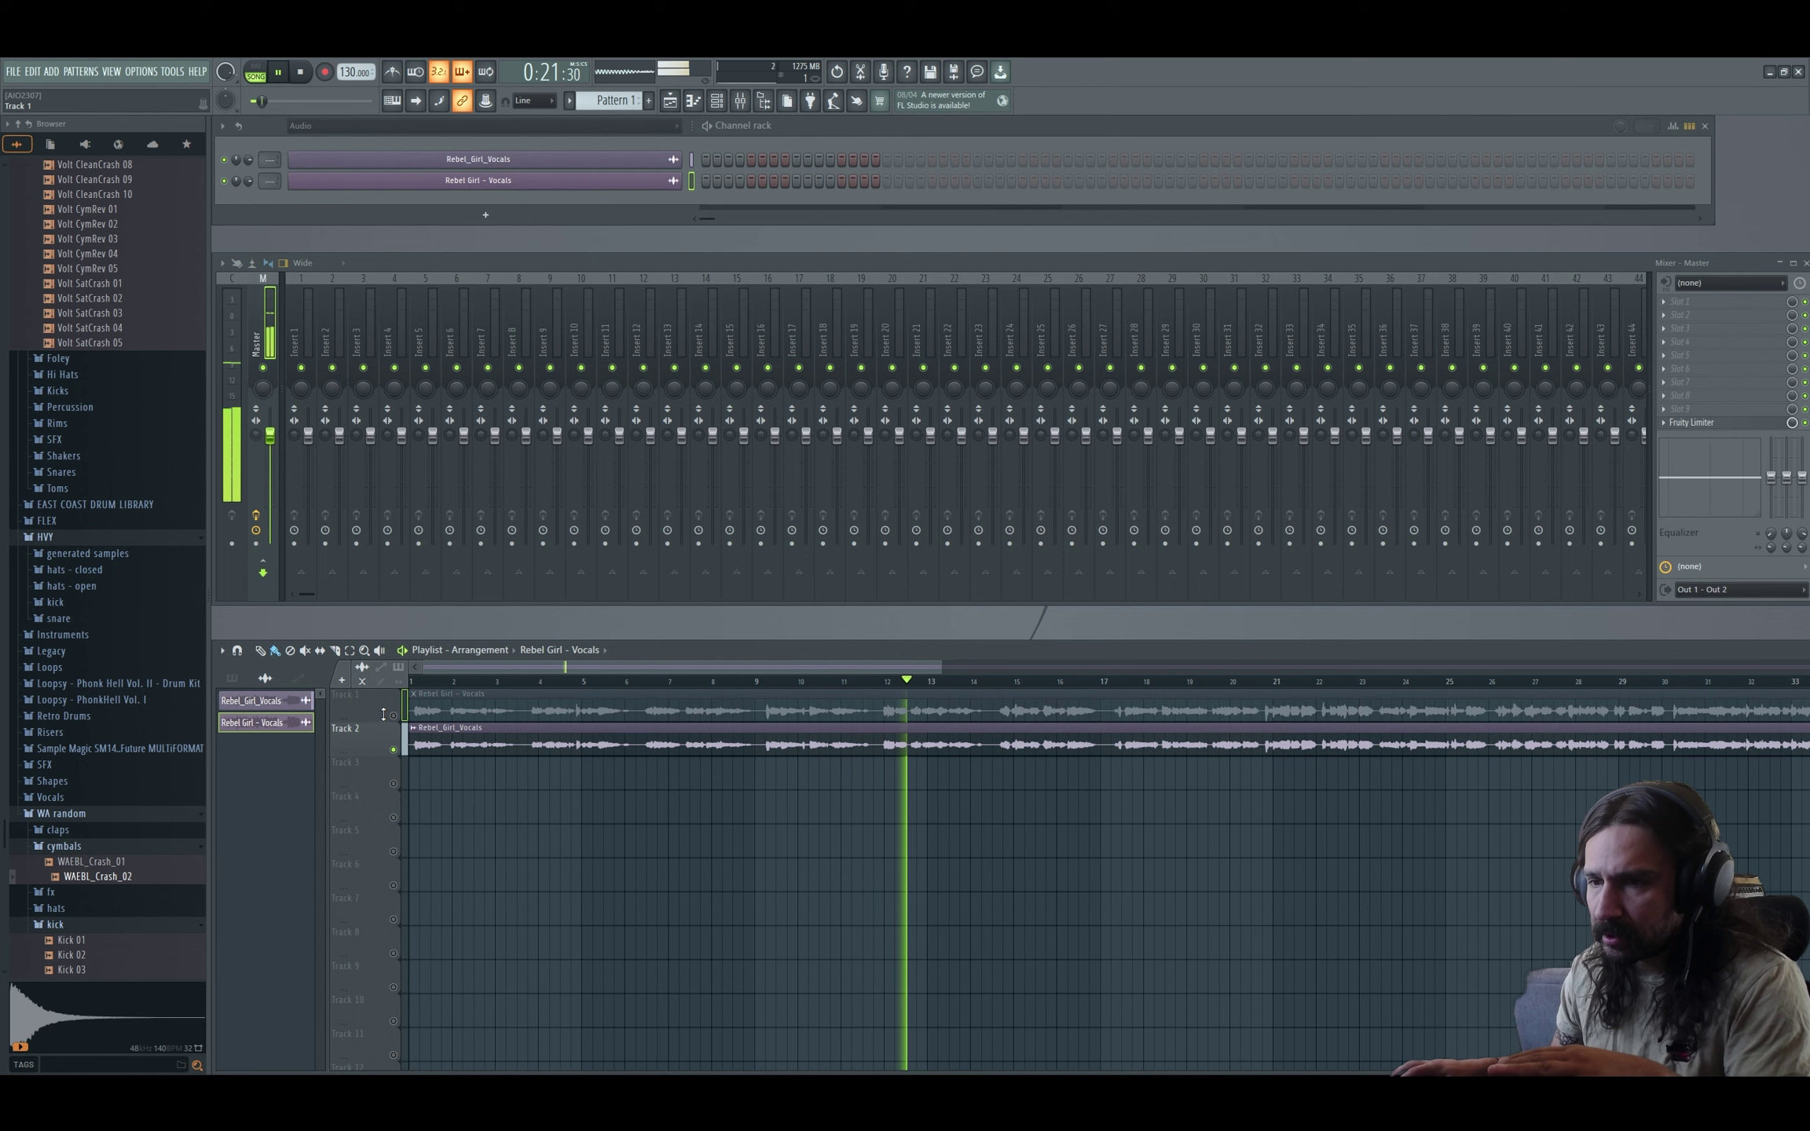
pyautogui.rightClick(395, 715)
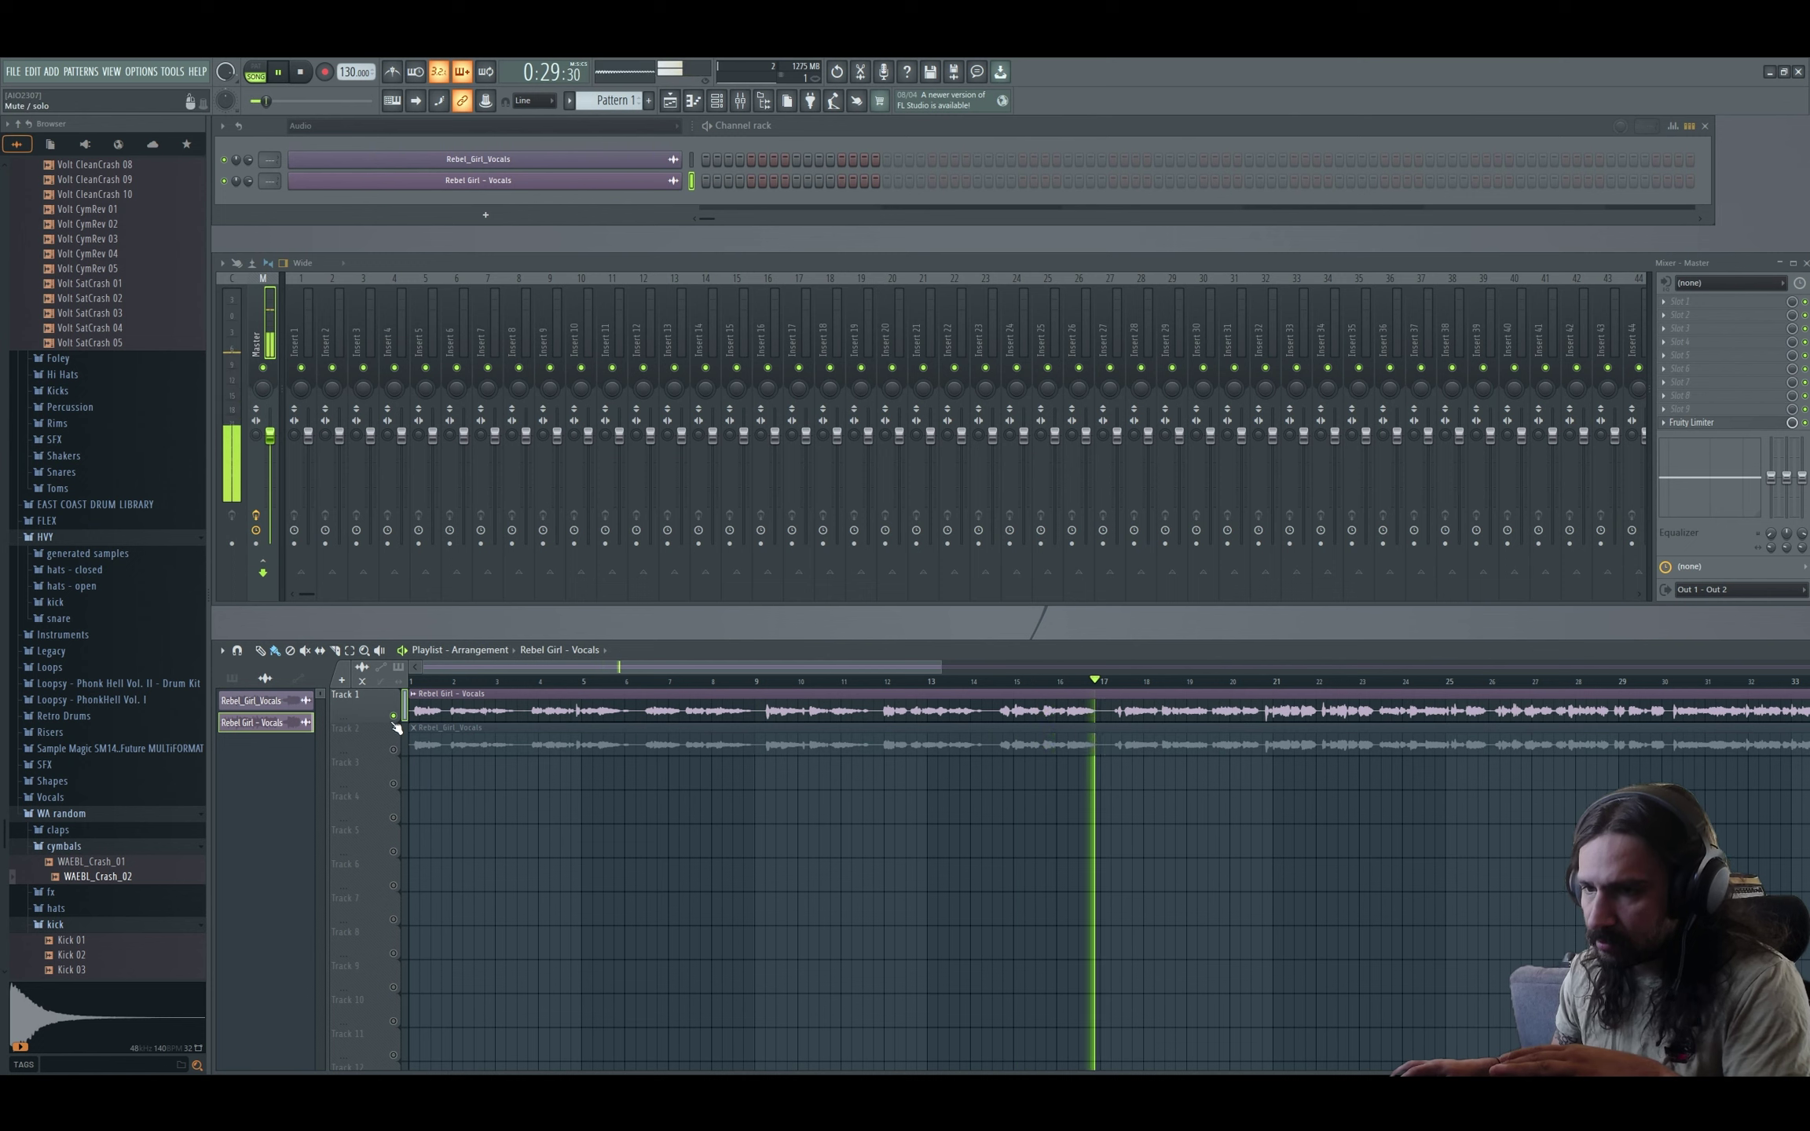
pyautogui.press('space')
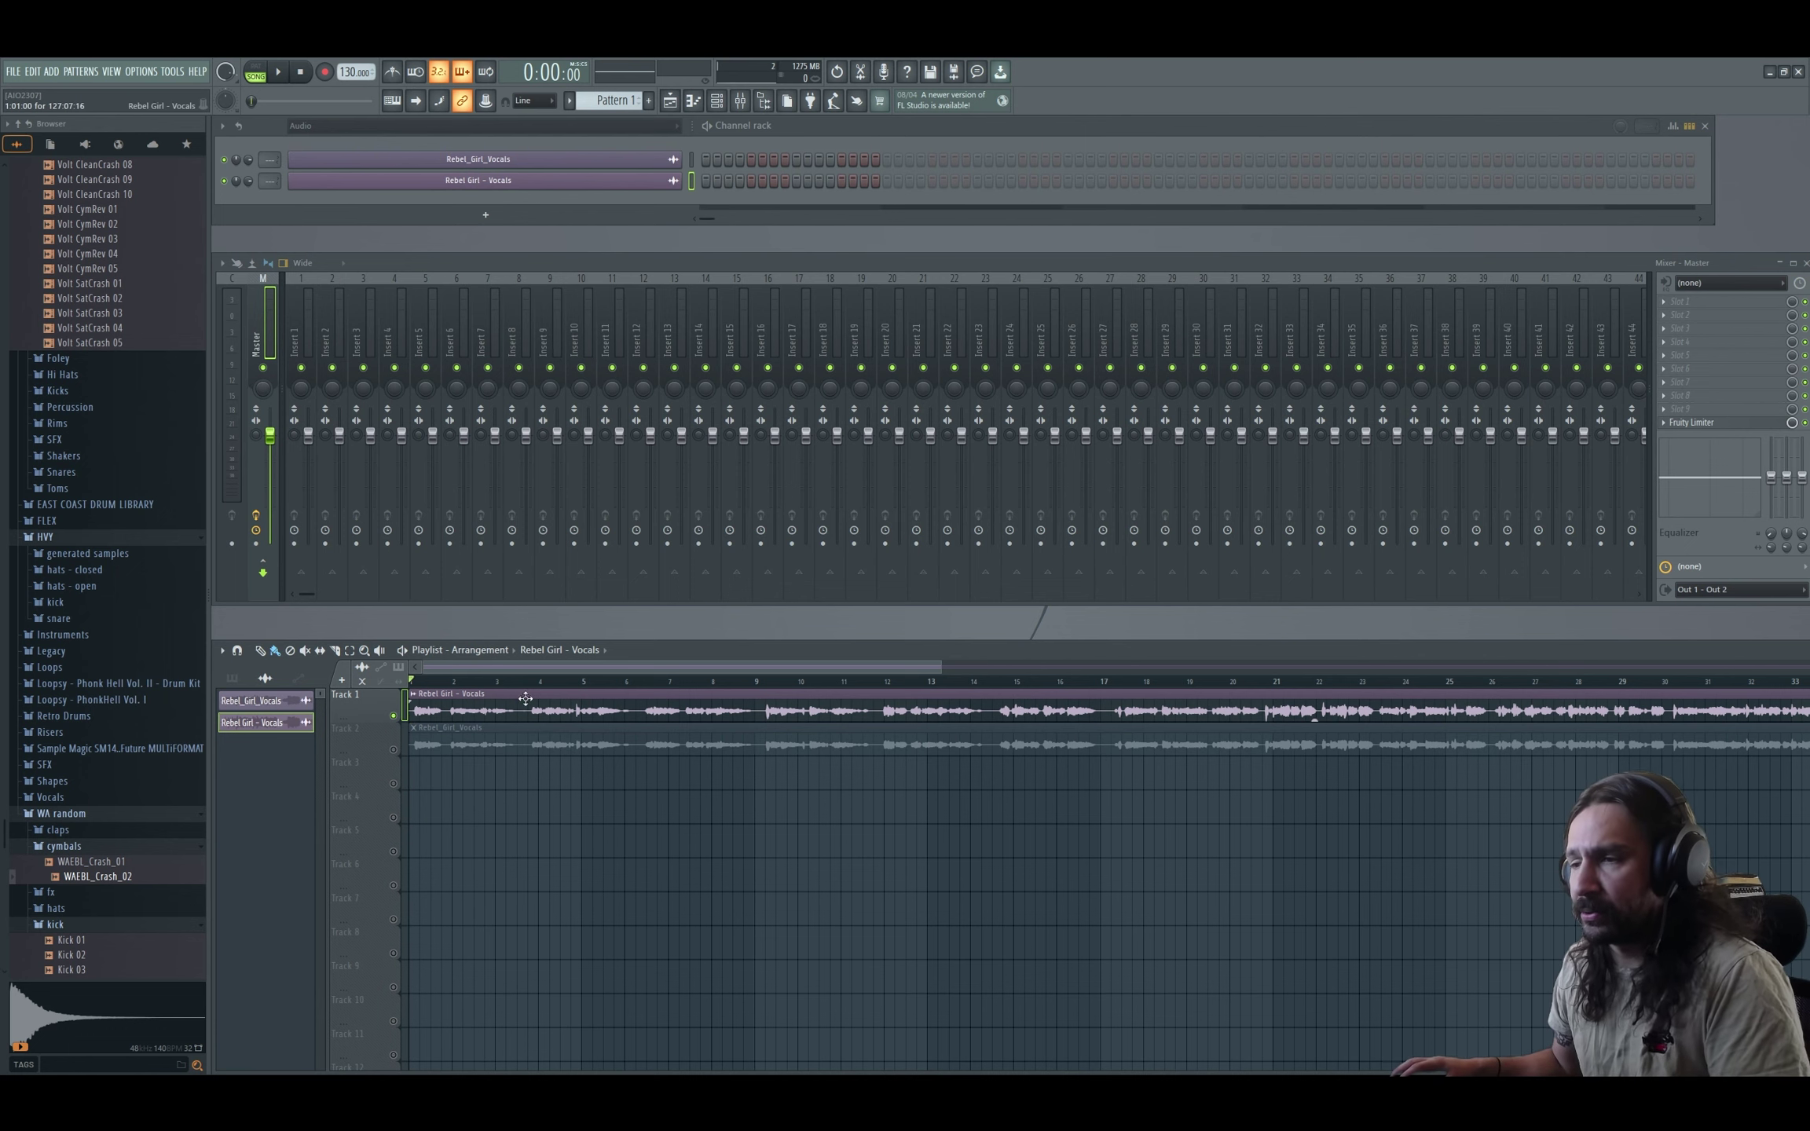
# Select Rebel_Girl_Vocals.wav in the Downloads folder, then return to Musicfy's voice conversion page.
pyautogui.scroll(-4, 828, 905)
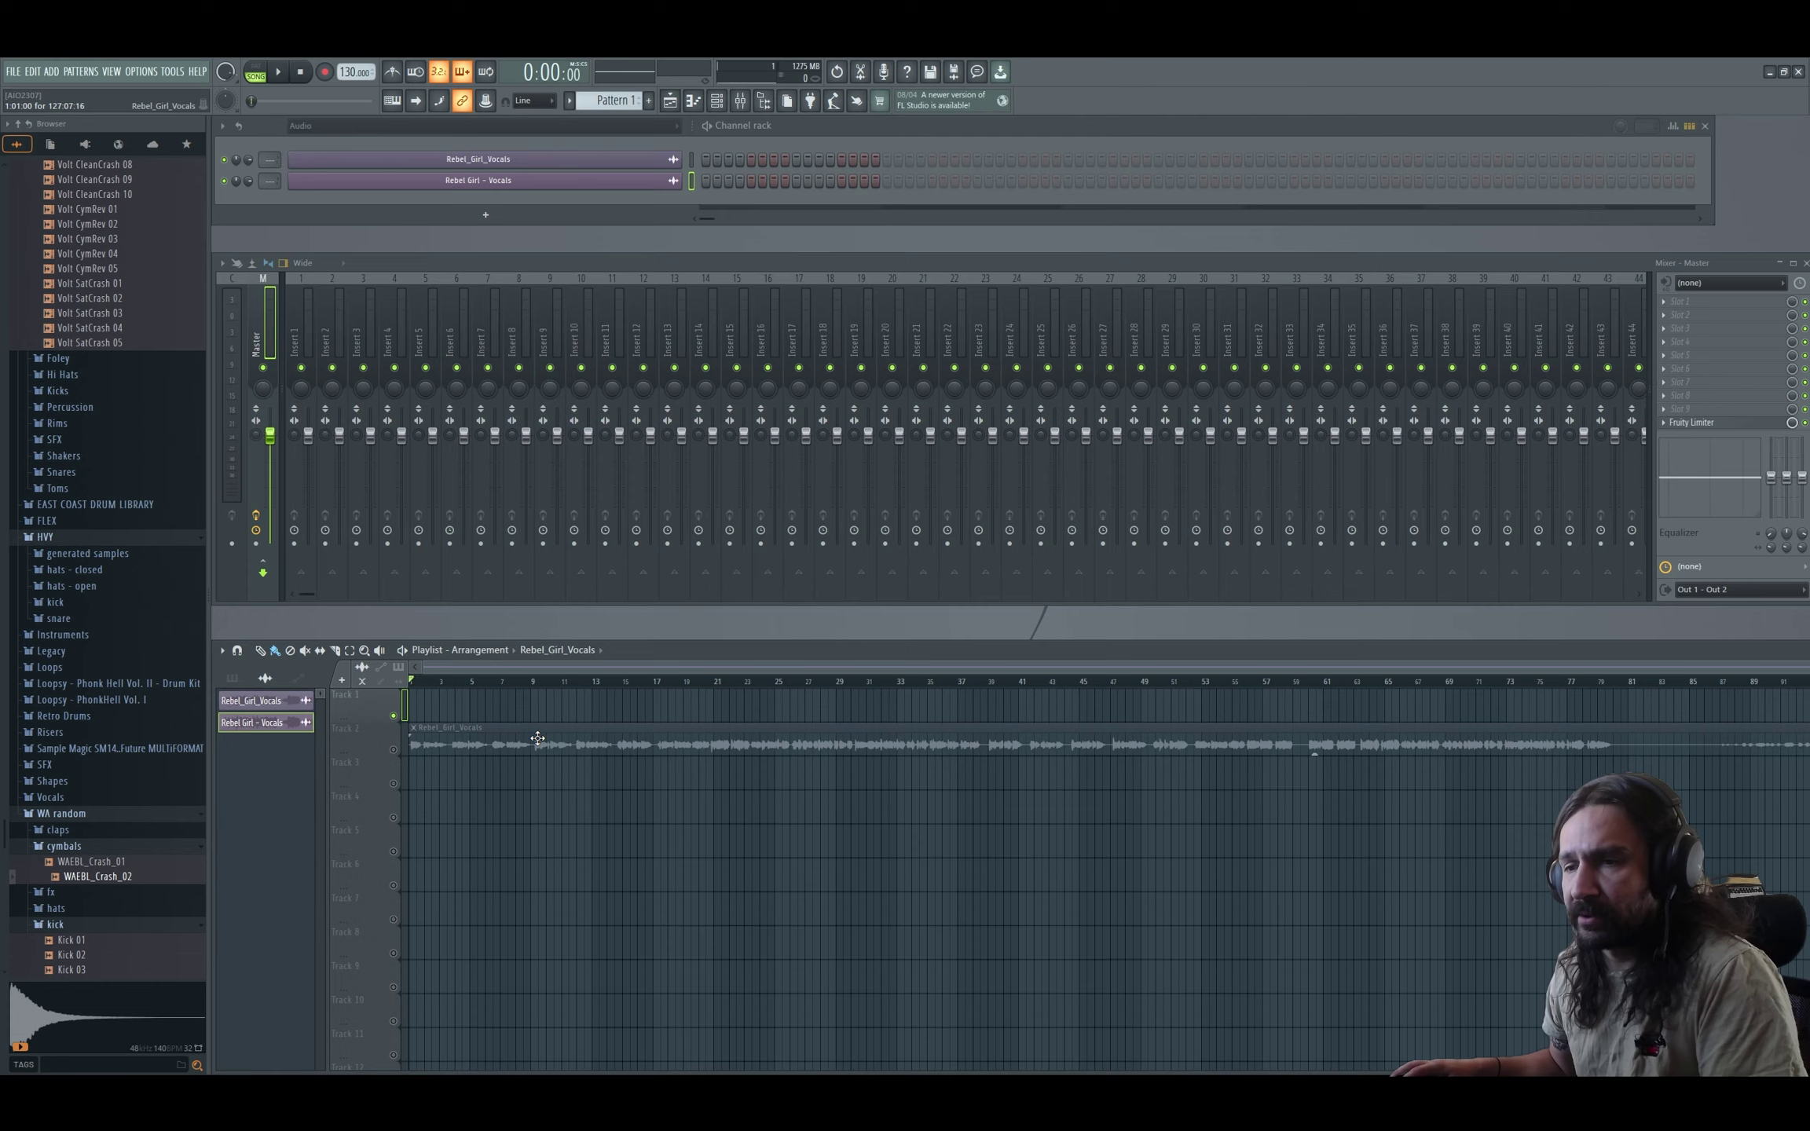
pyautogui.press('super+Tab')
pyautogui.press('Return')
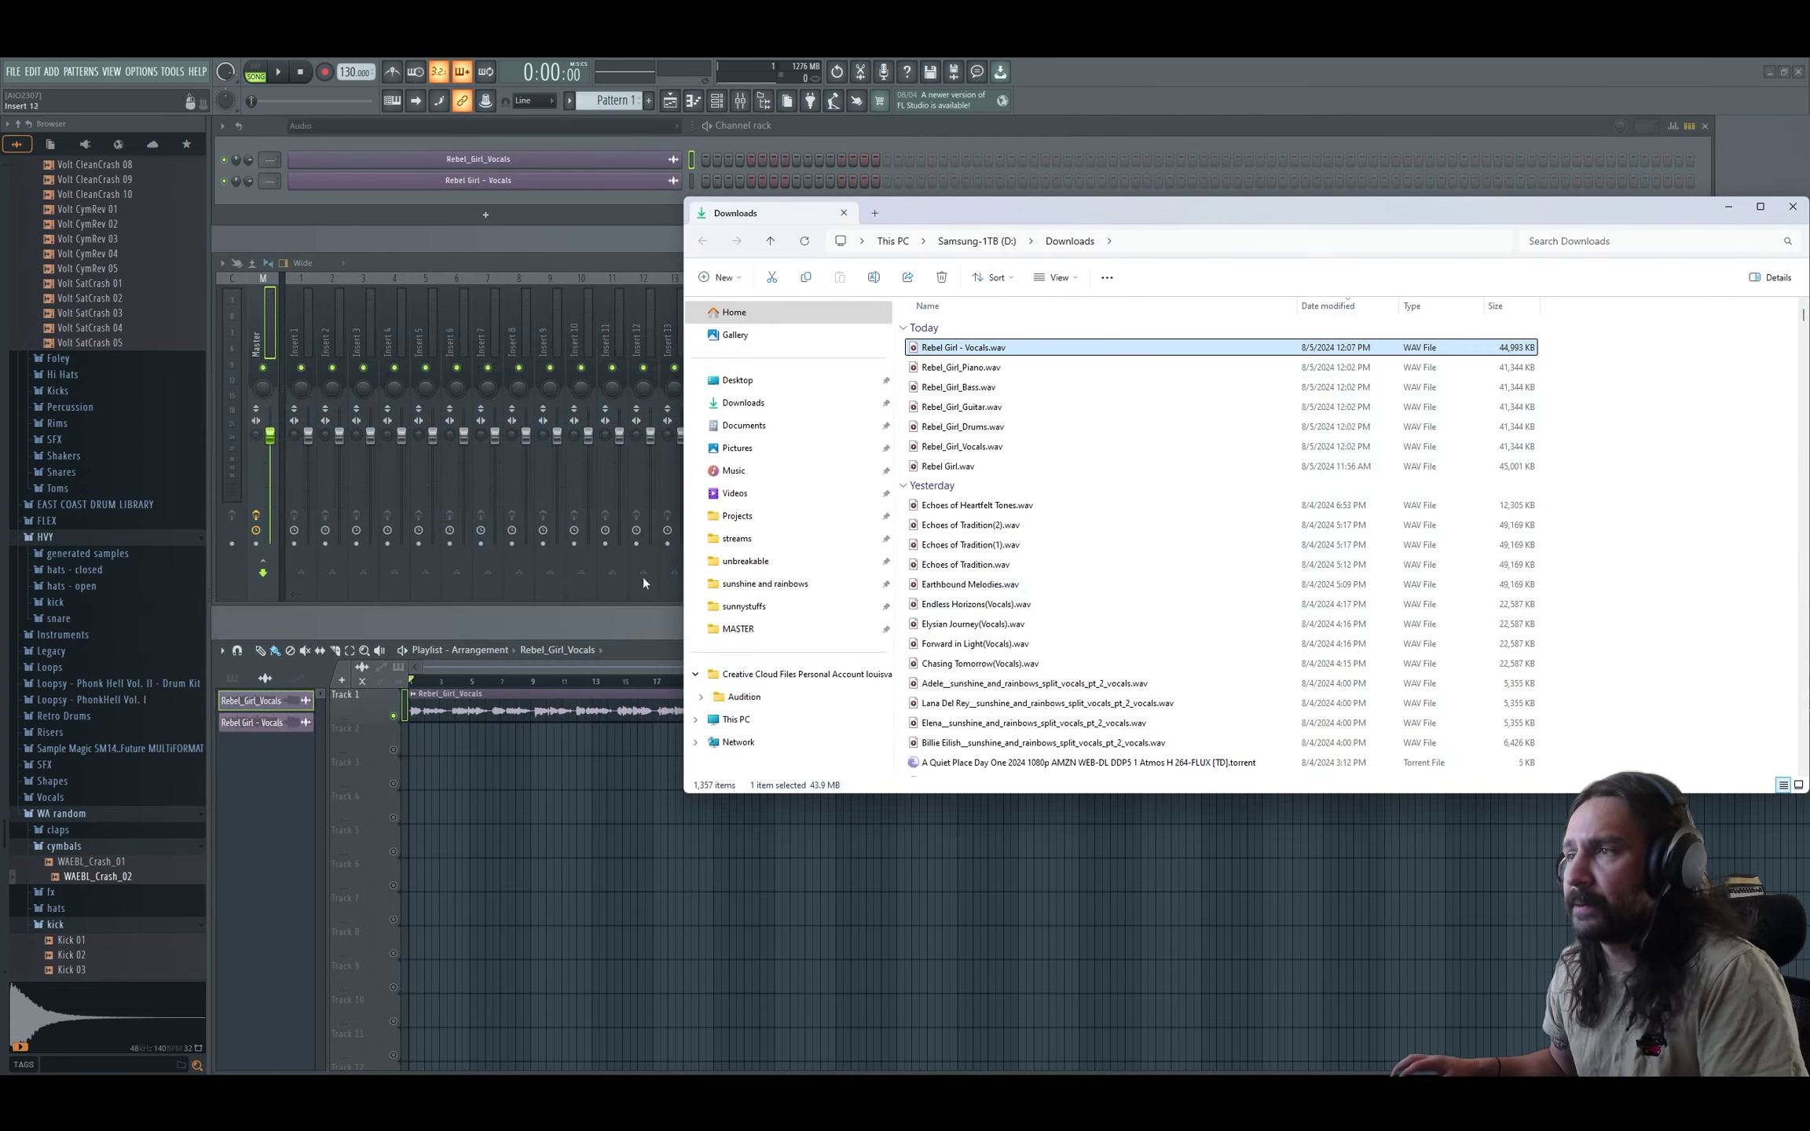
pyautogui.click(991, 447)
pyautogui.hotkey('alt', 'Tab')
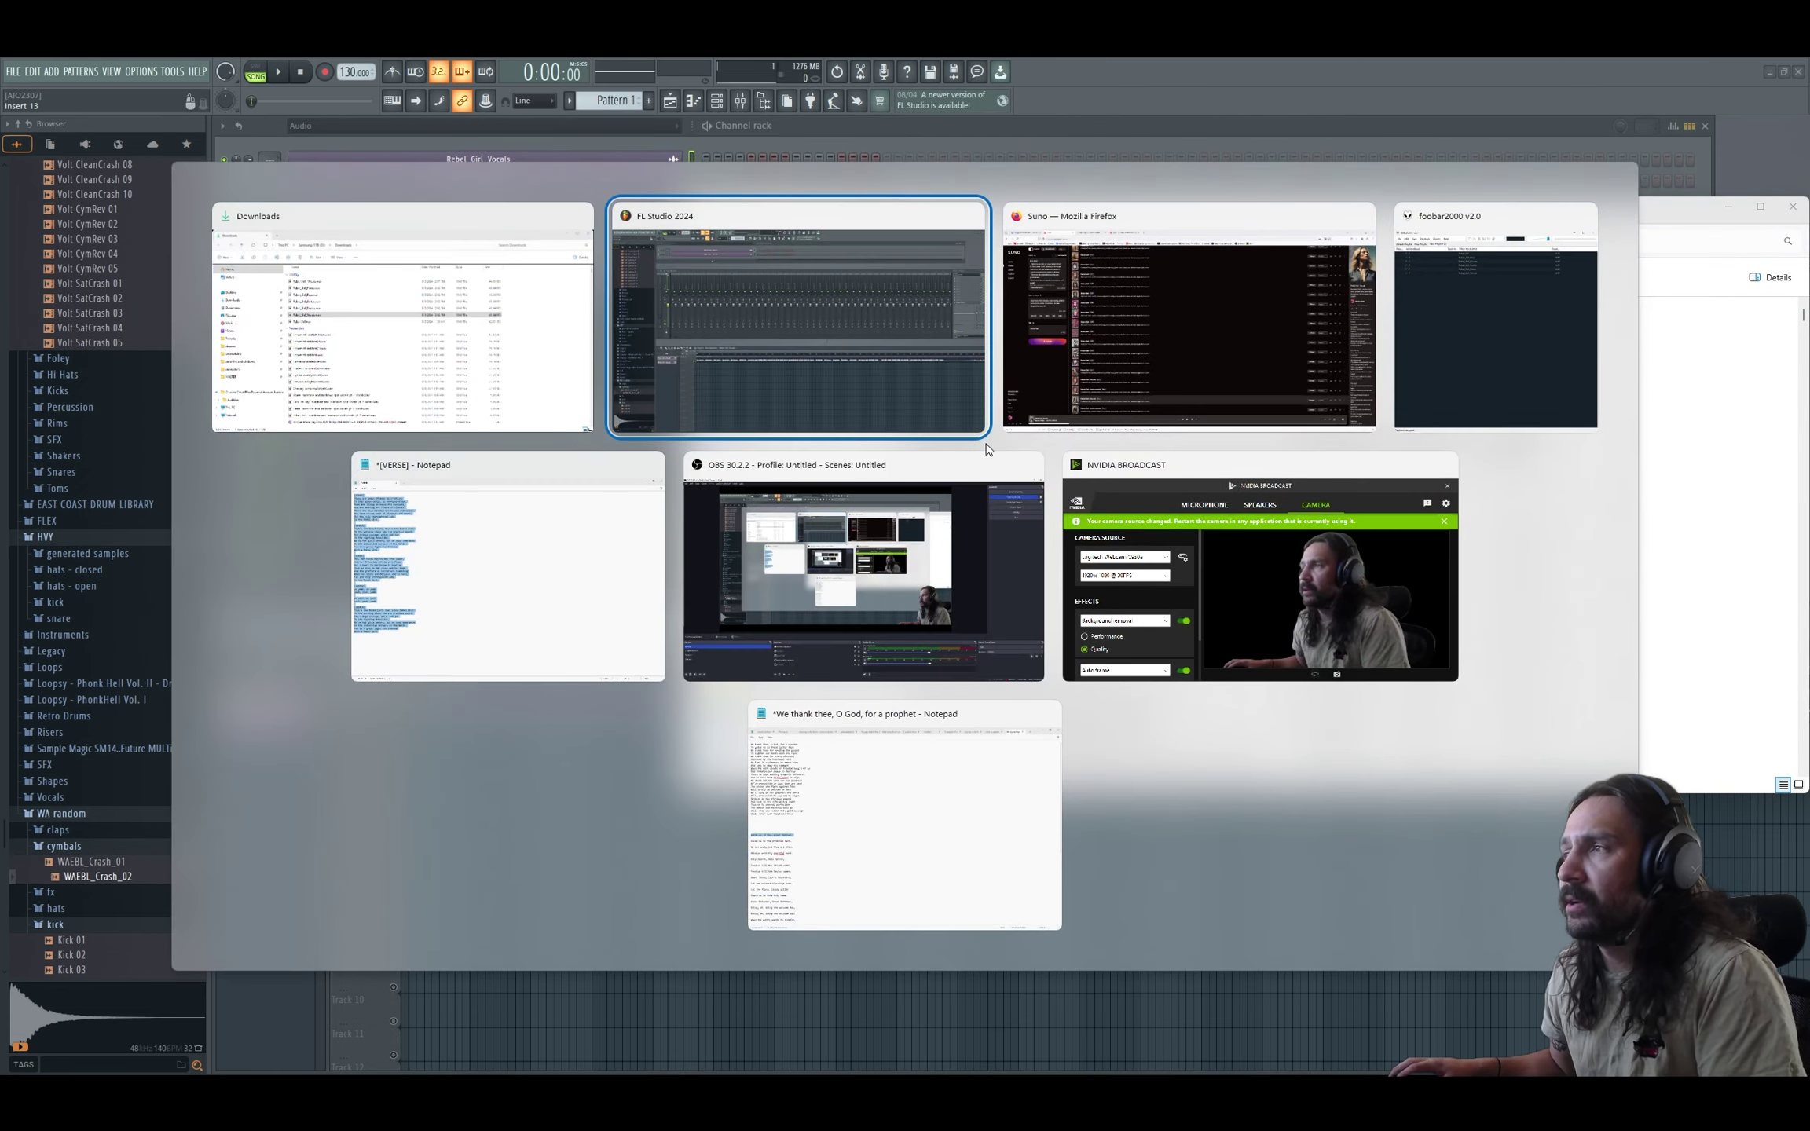
pyautogui.hotkey('alt', 'Tab')
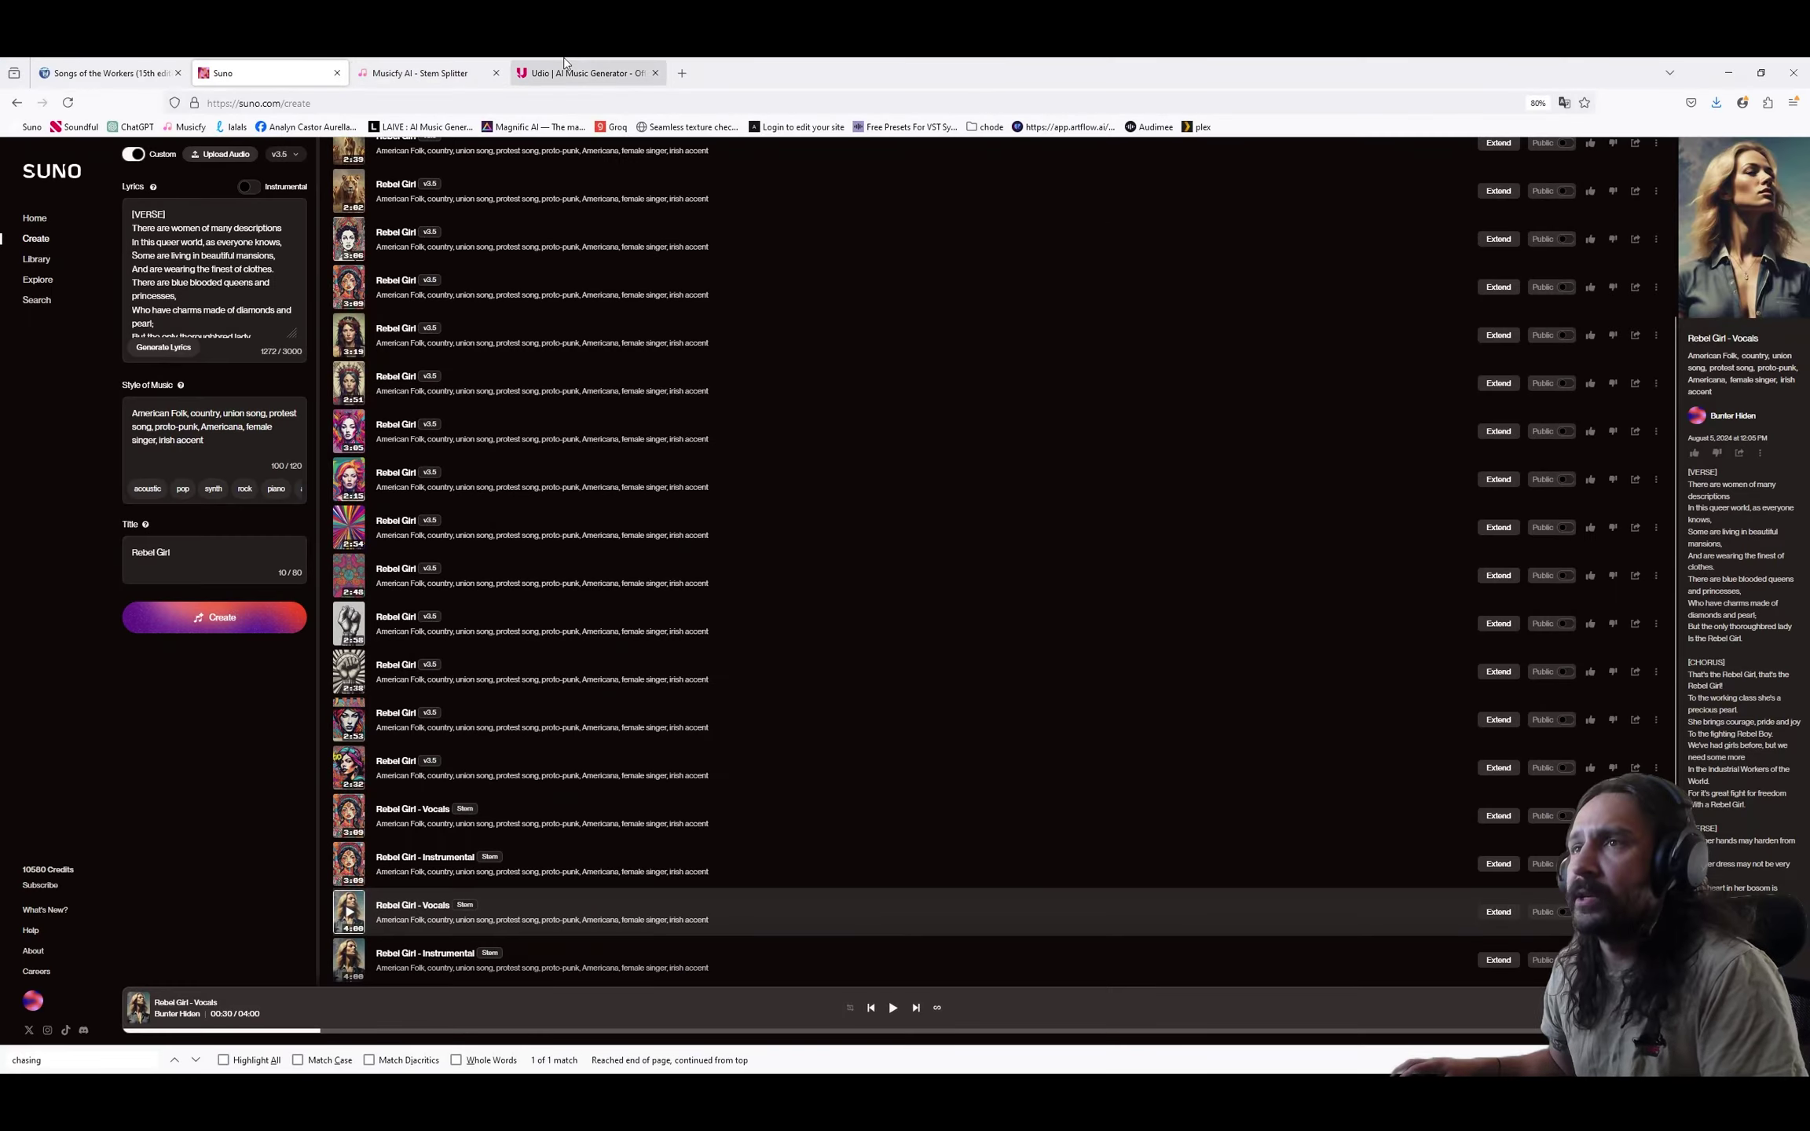
pyautogui.click(425, 72)
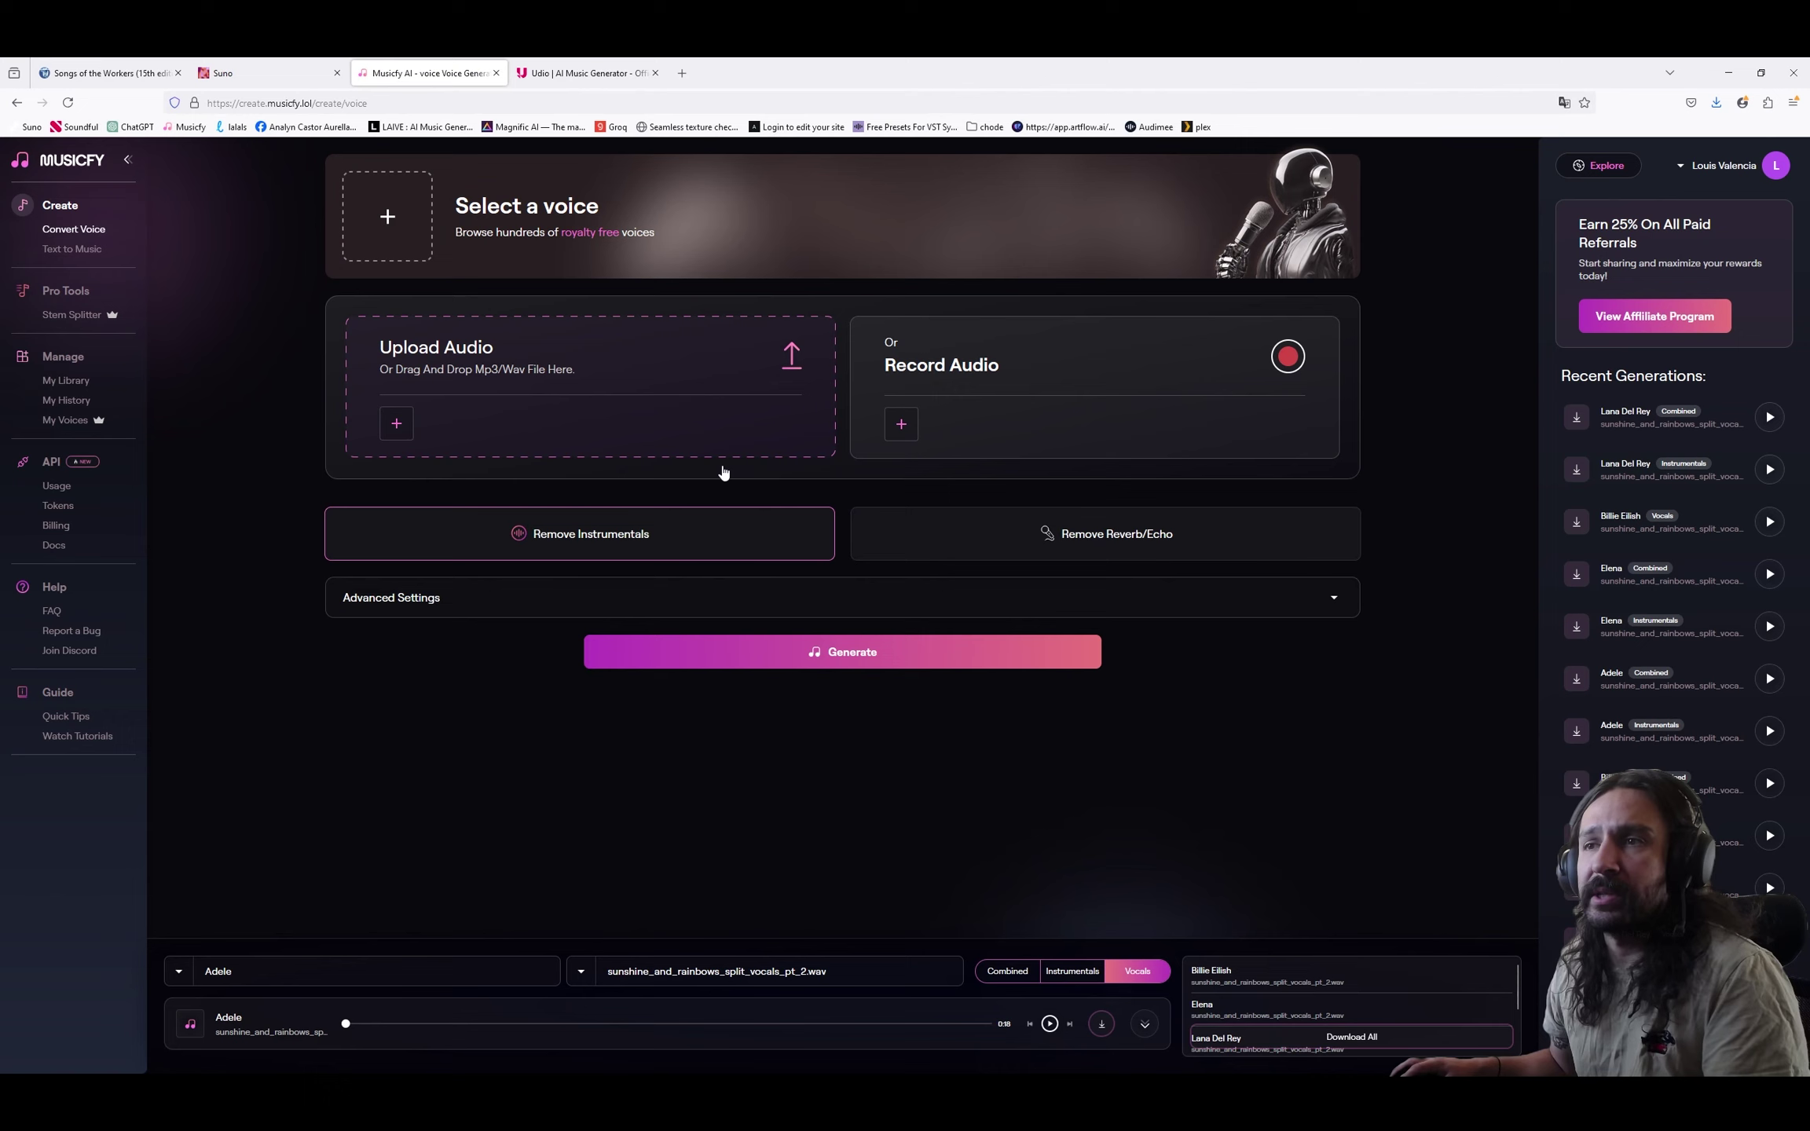
# Enable Remove Reverb/Echo on Musicfy's Convert Voice page and bring up the Downloads folder.
pyautogui.click(1171, 540)
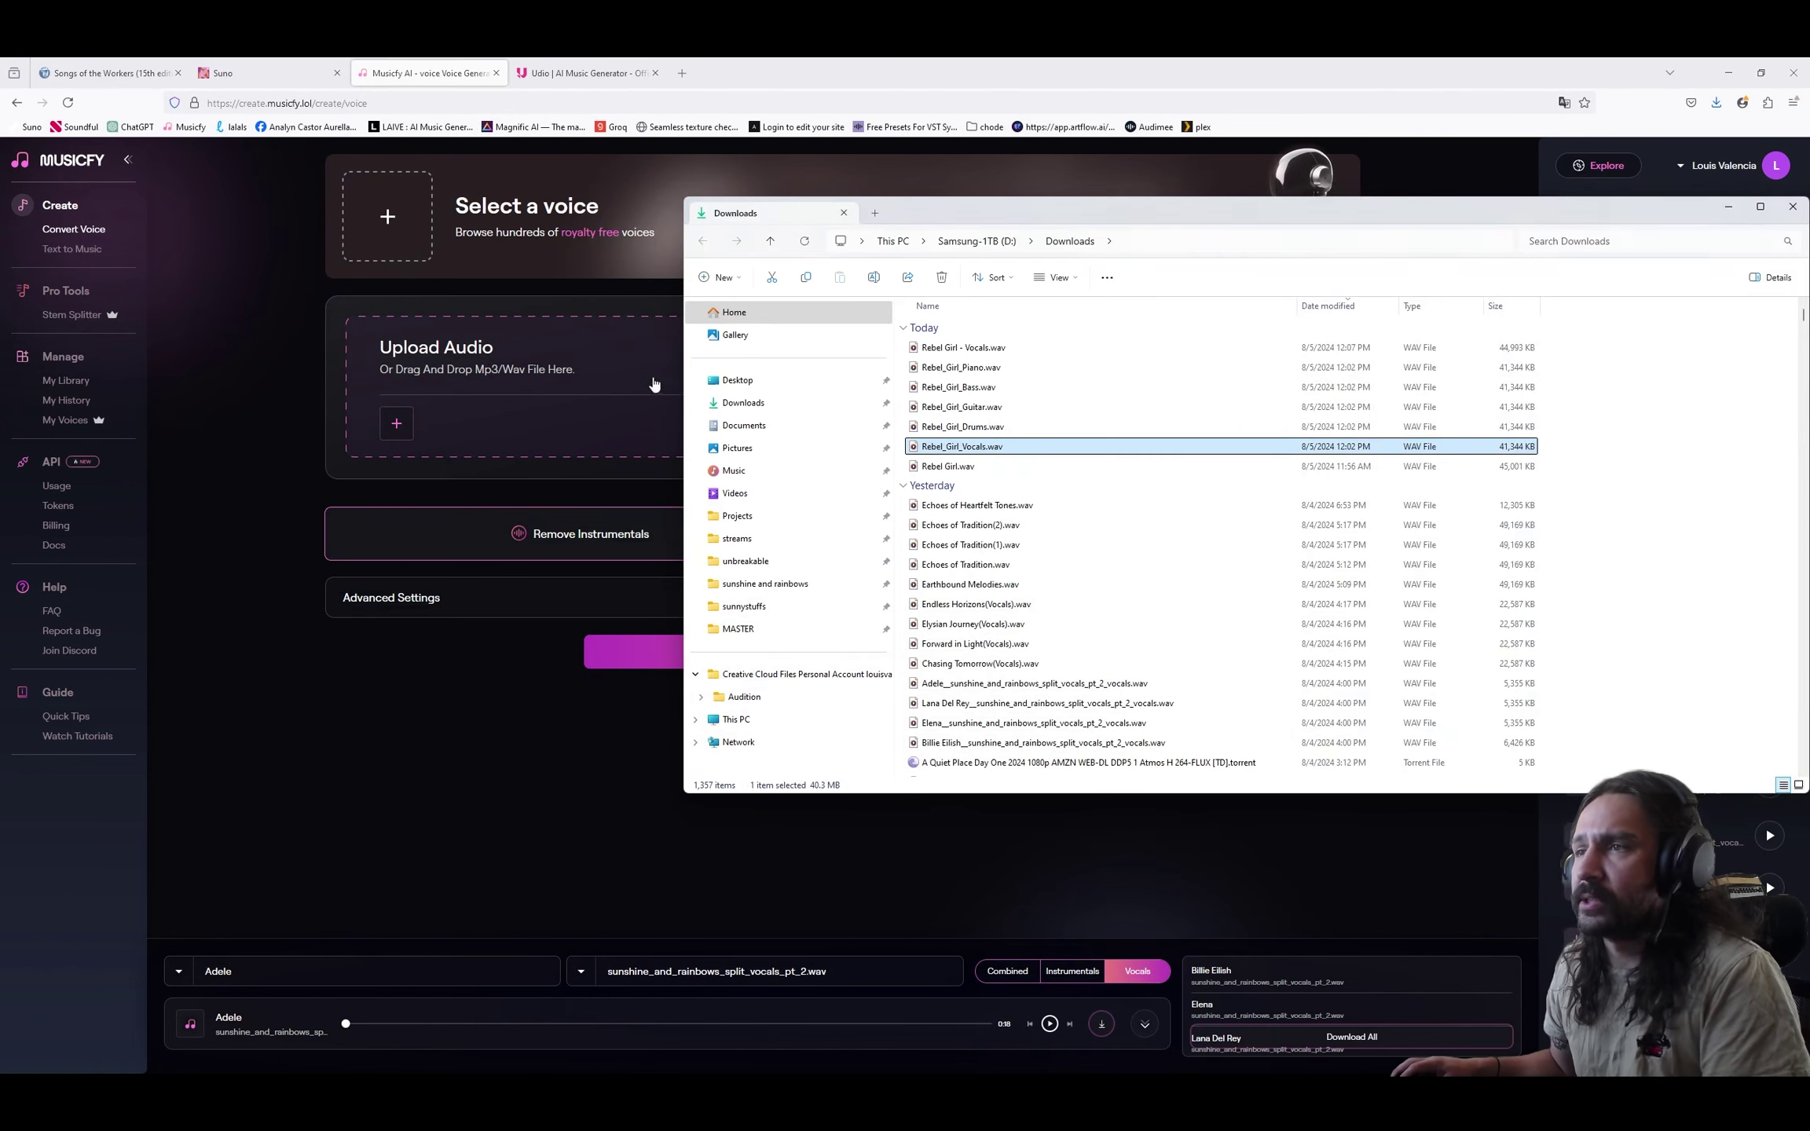
pyautogui.hotkey('alt', 'Tab')
# Upload Rebel_Girl_Vocals.wav to Musicfy's Convert Voice, browse the voice library, then go to Udio.
pyautogui.moveTo(935, 448); pyautogui.dragTo(550, 369)
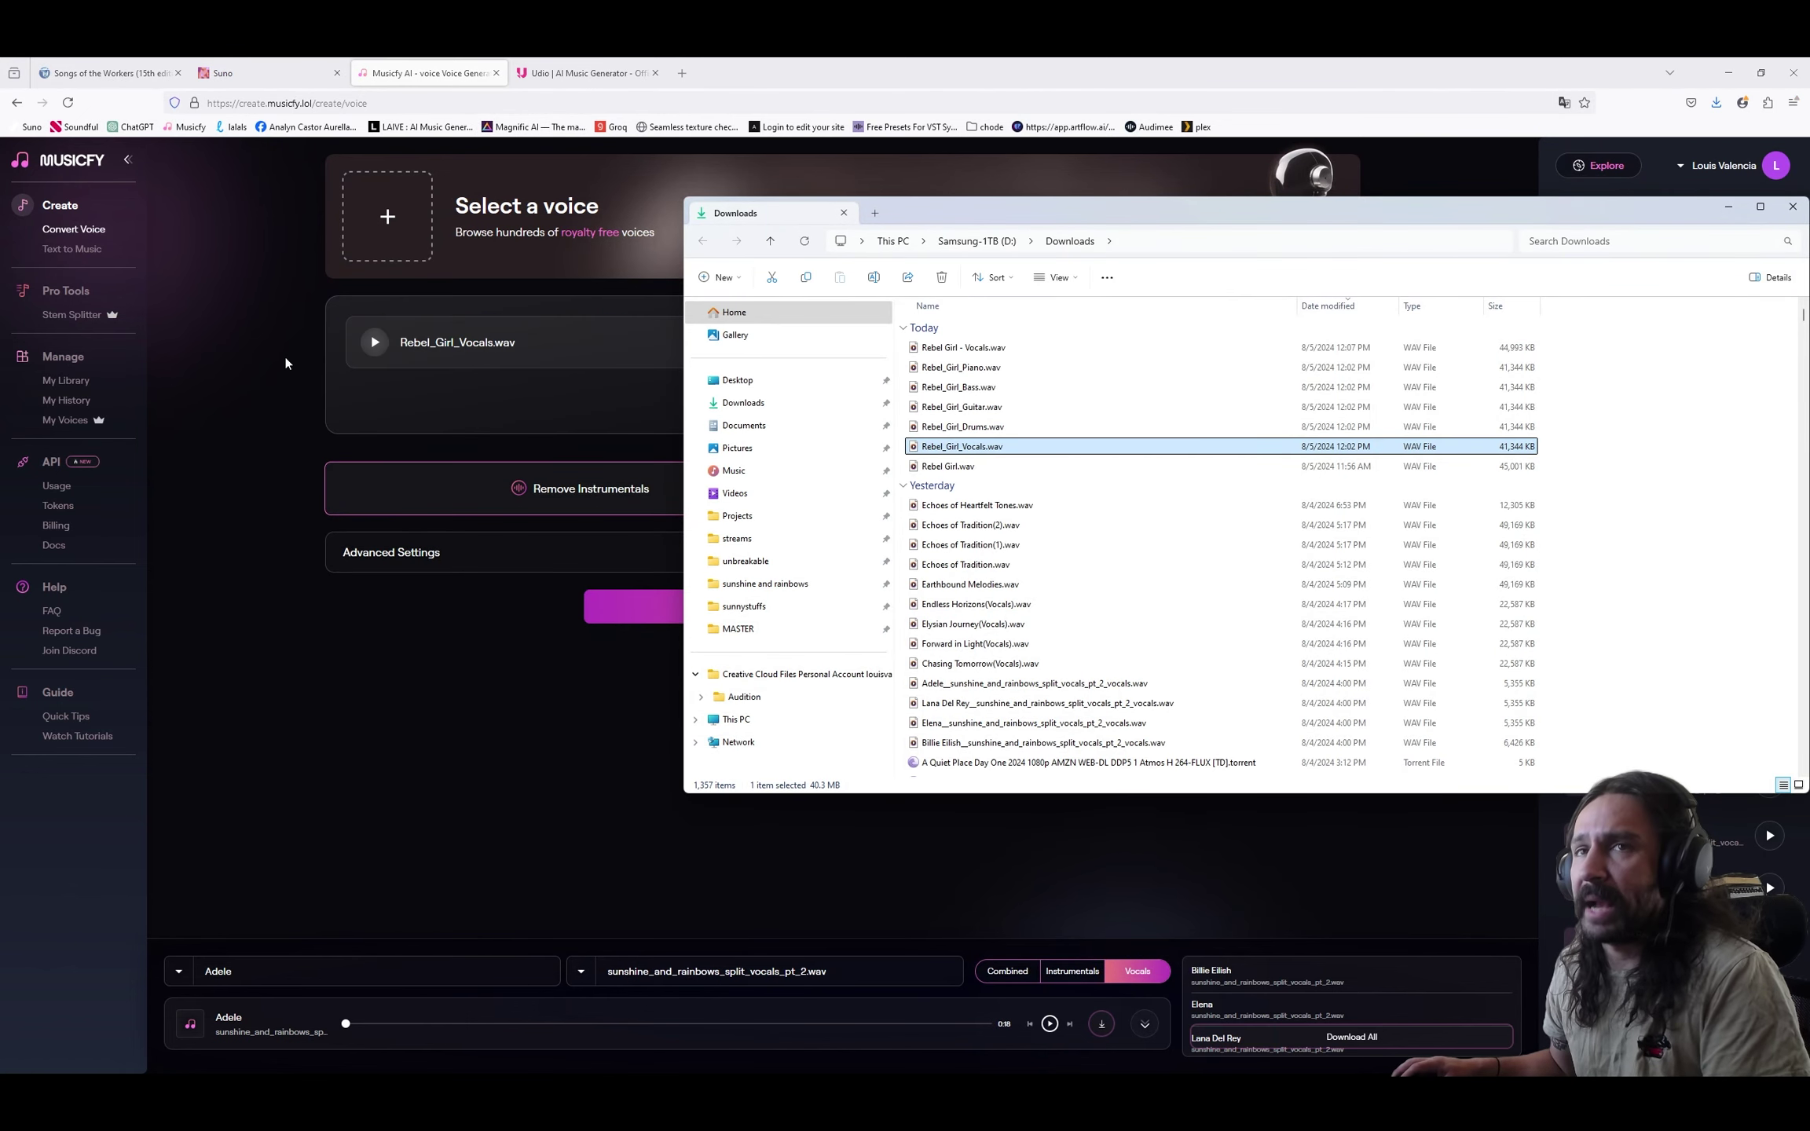
pyautogui.click(77, 235)
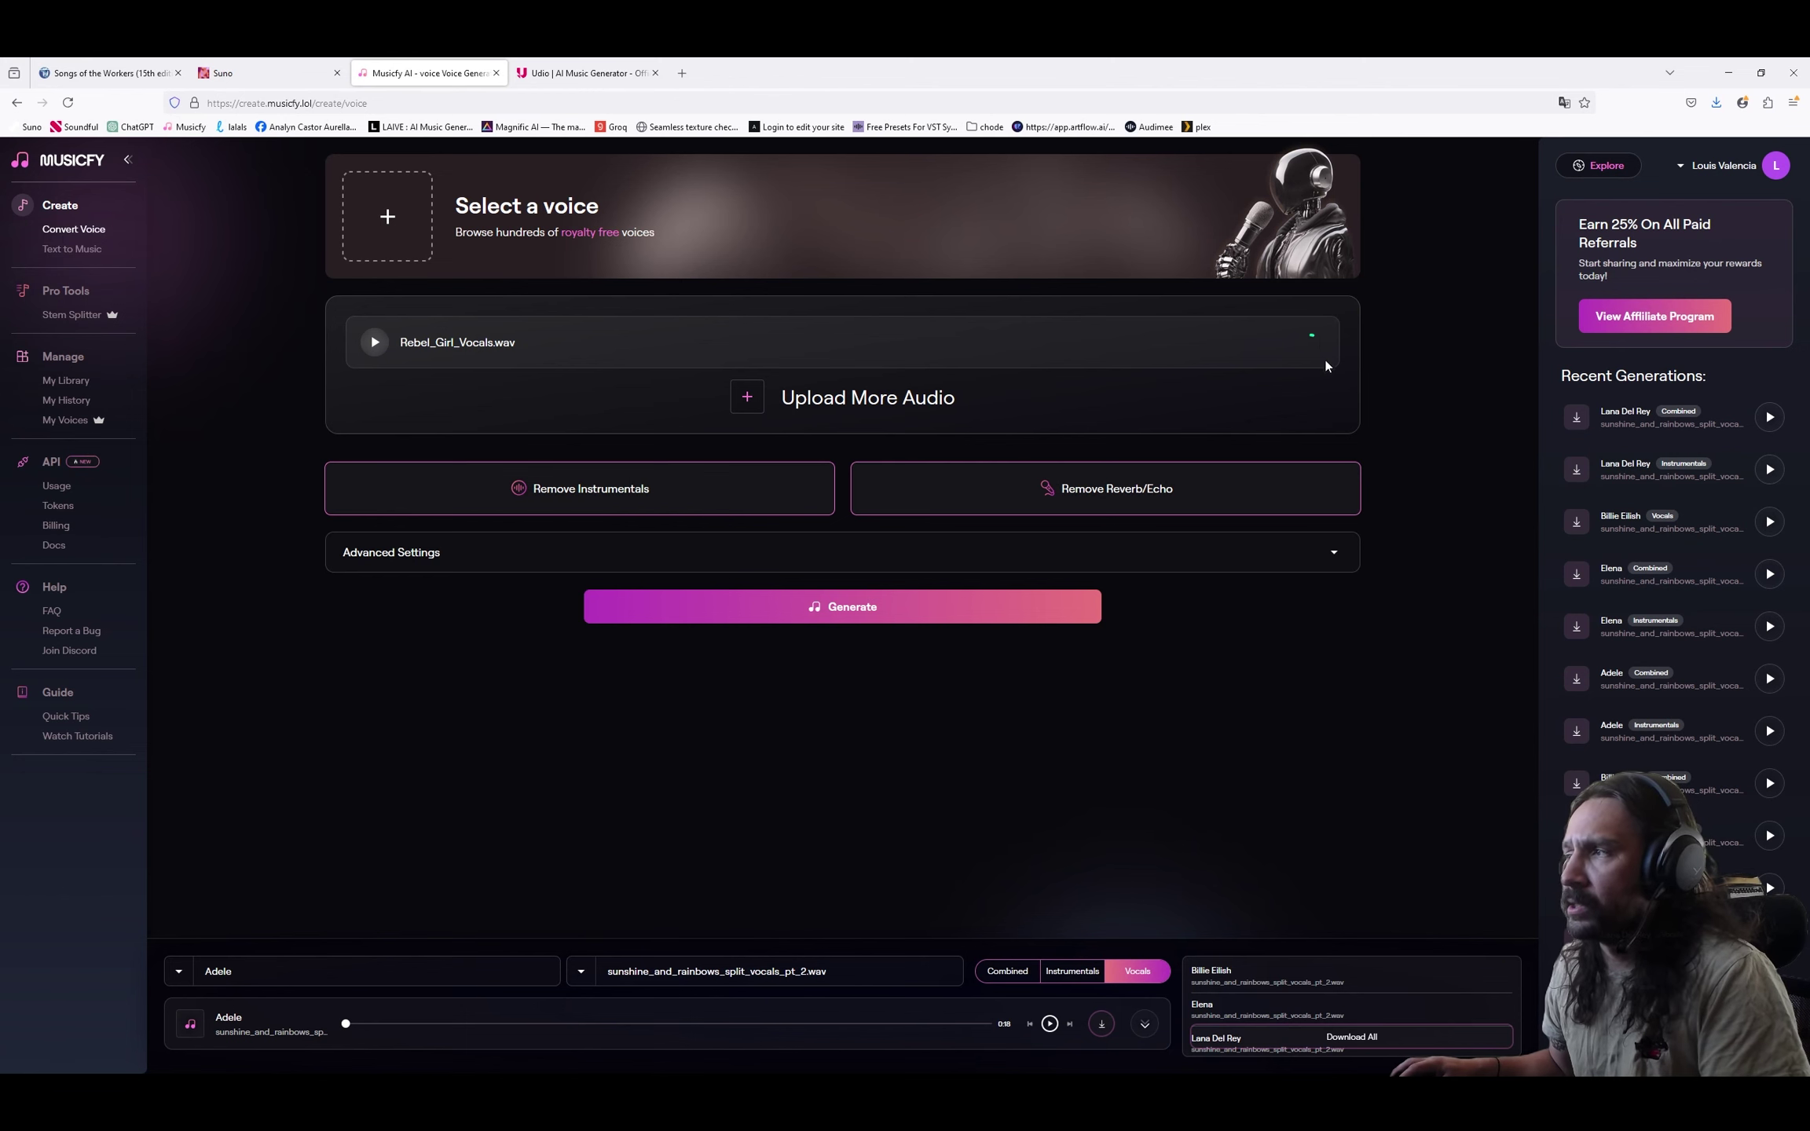
pyautogui.click(388, 220)
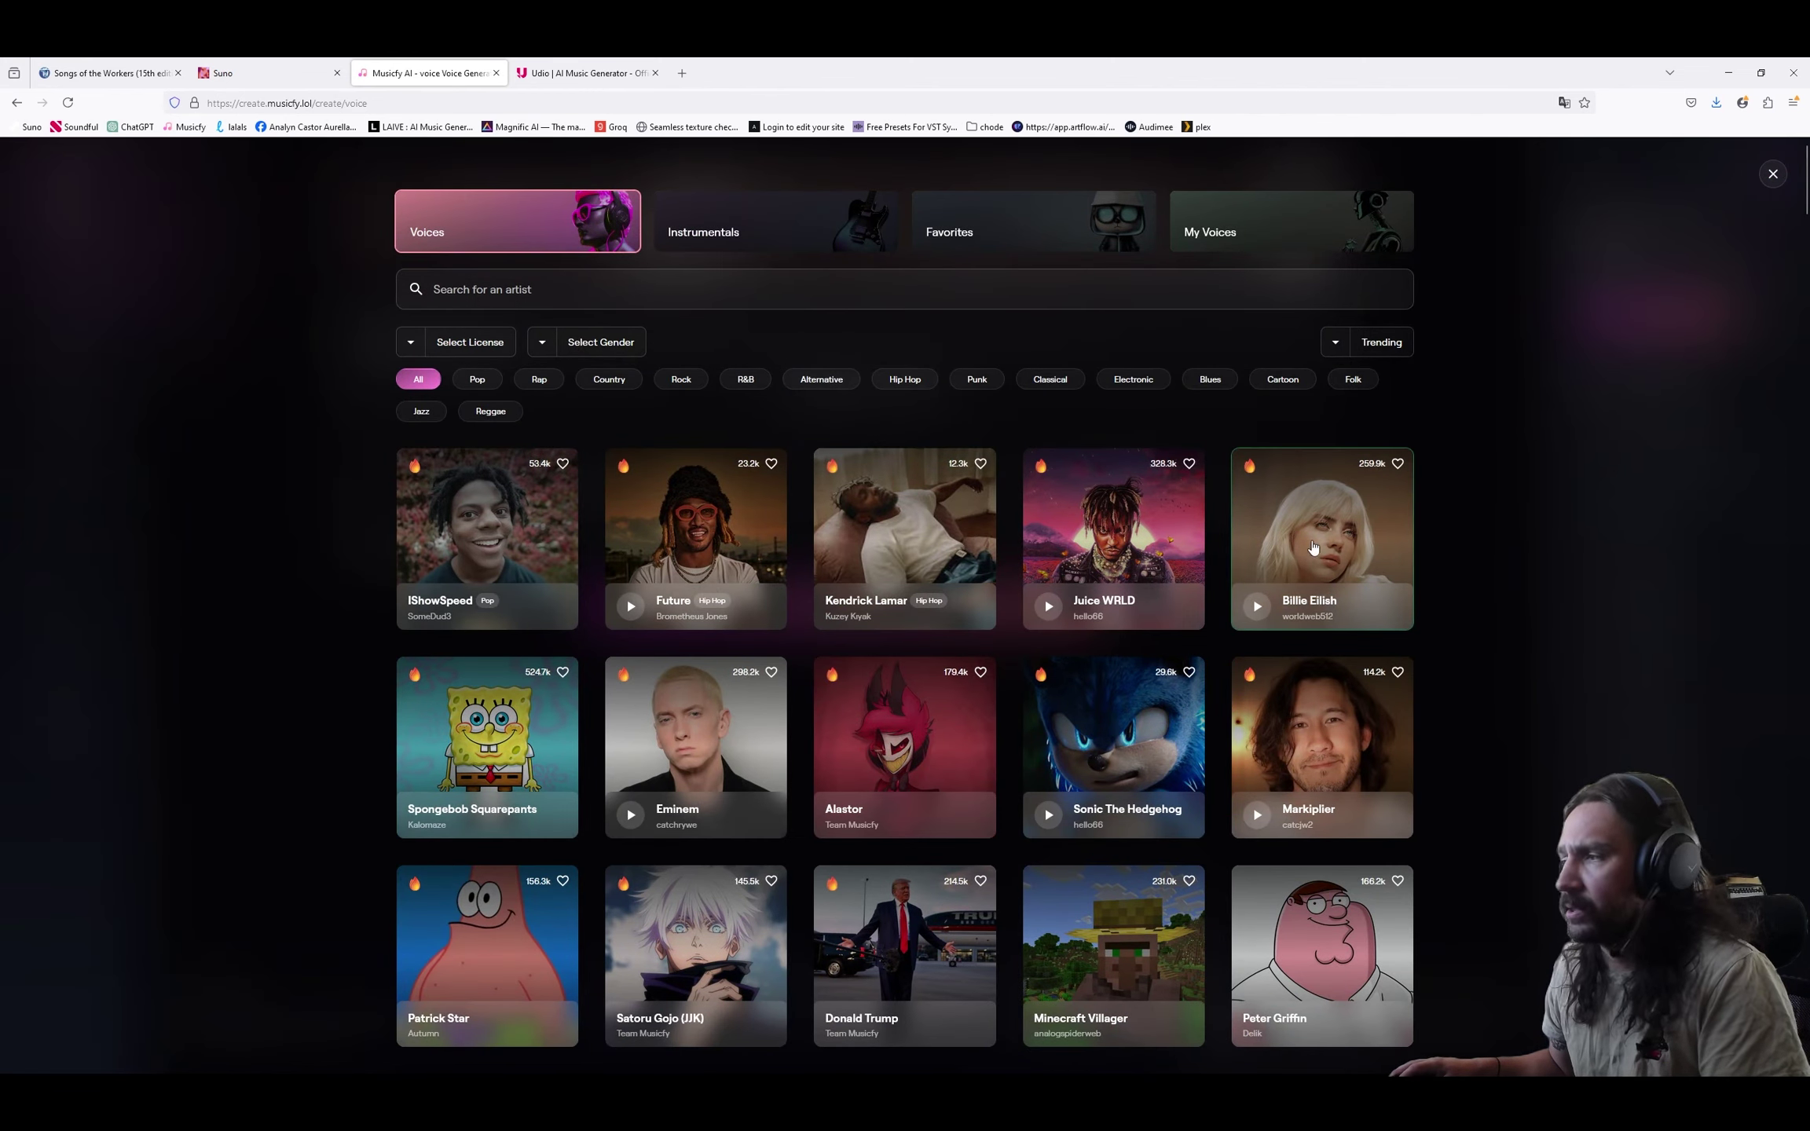
pyautogui.scroll(-15, 1314, 547)
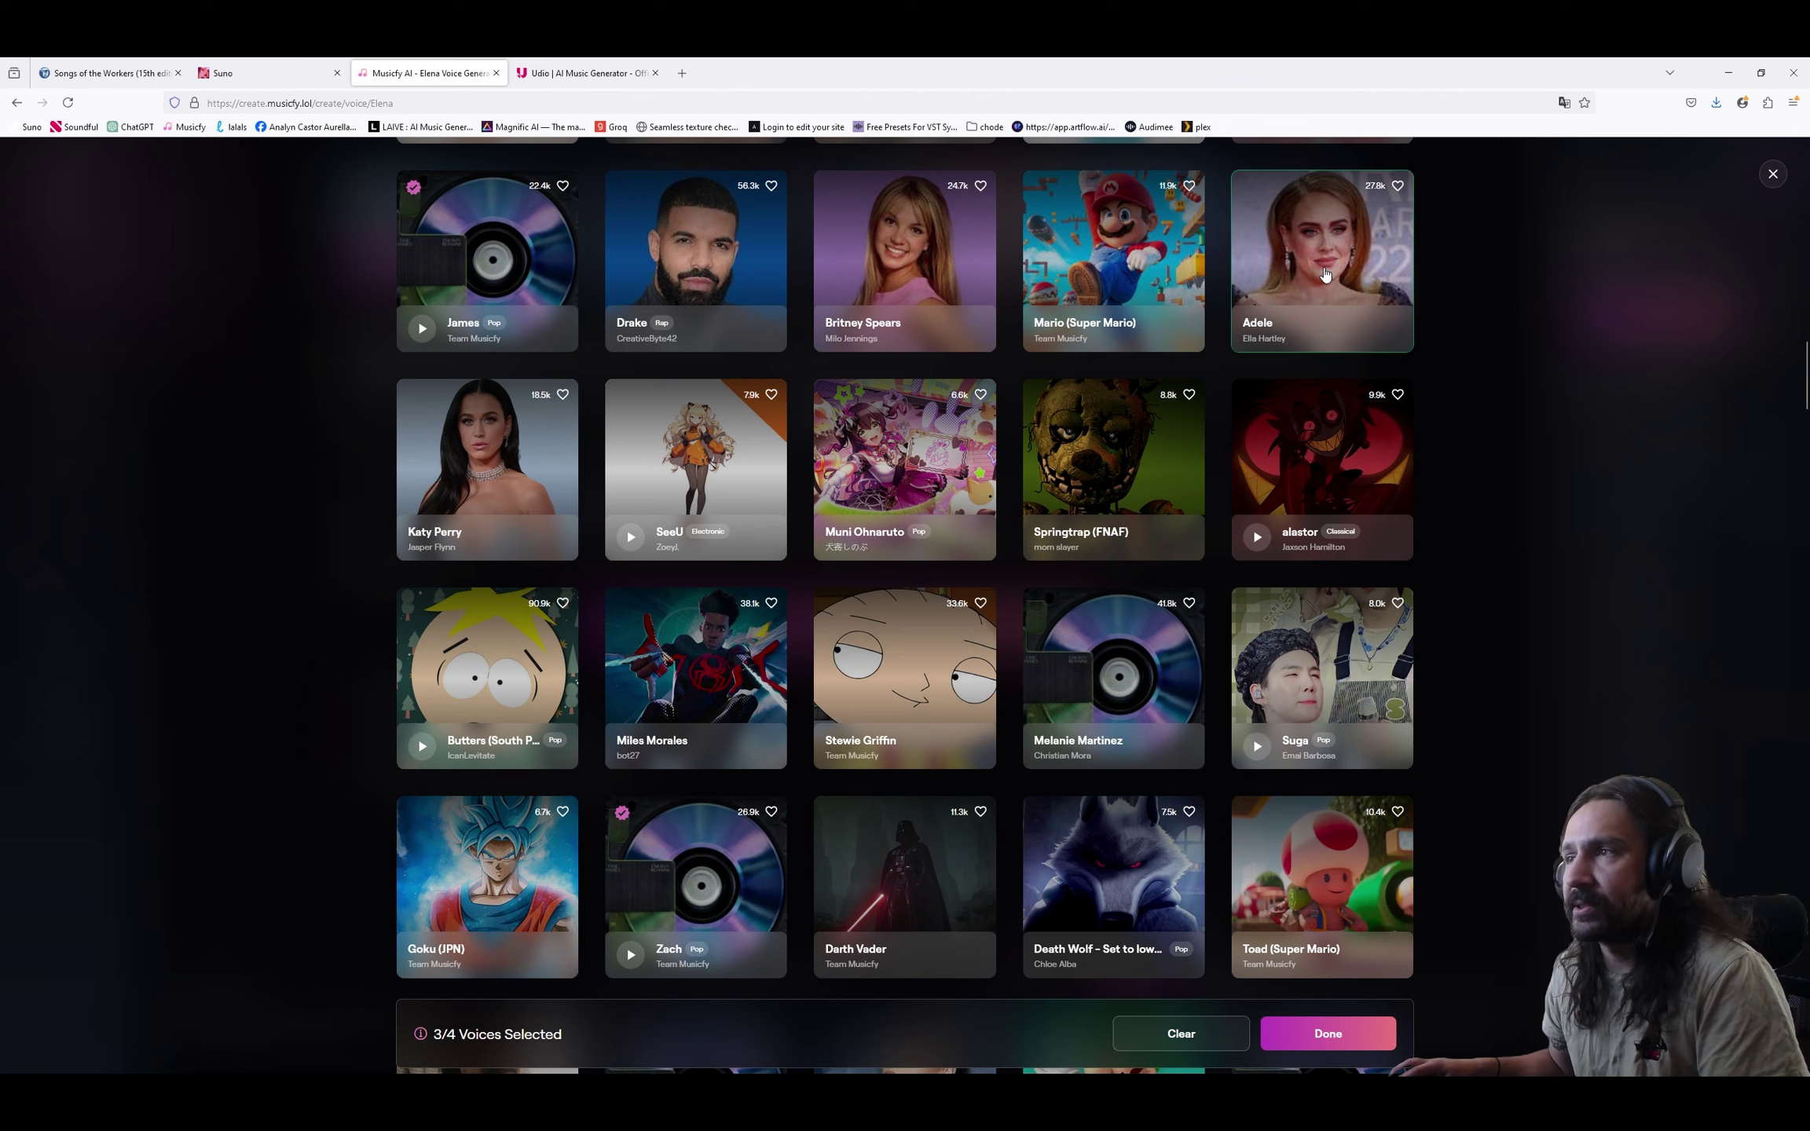
pyautogui.press('Escape')
pyautogui.click(585, 74)
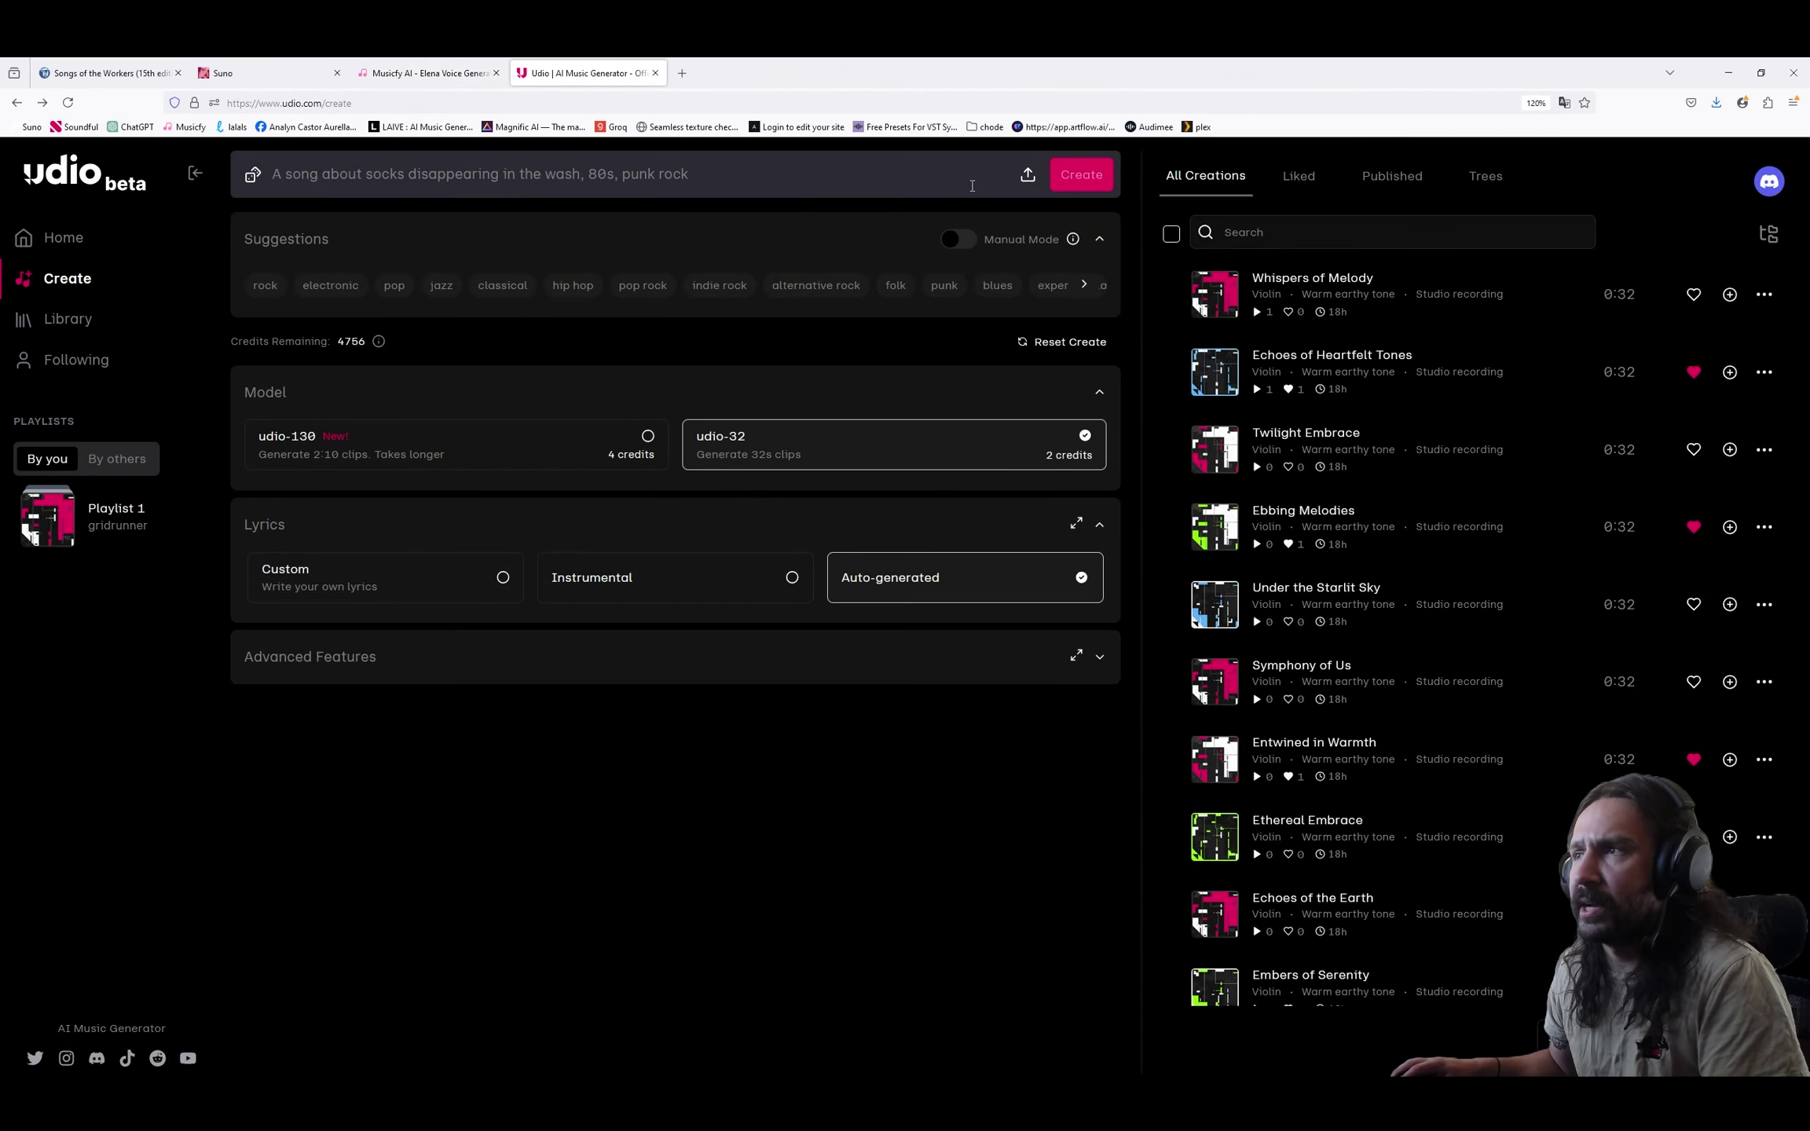
# Upload rebel girl vocal.mp3 from Downloads to Udio's create prompt, confirming the upload rights, then return to FL Studio.
pyautogui.click(298, 103)
pyautogui.click(236, 73)
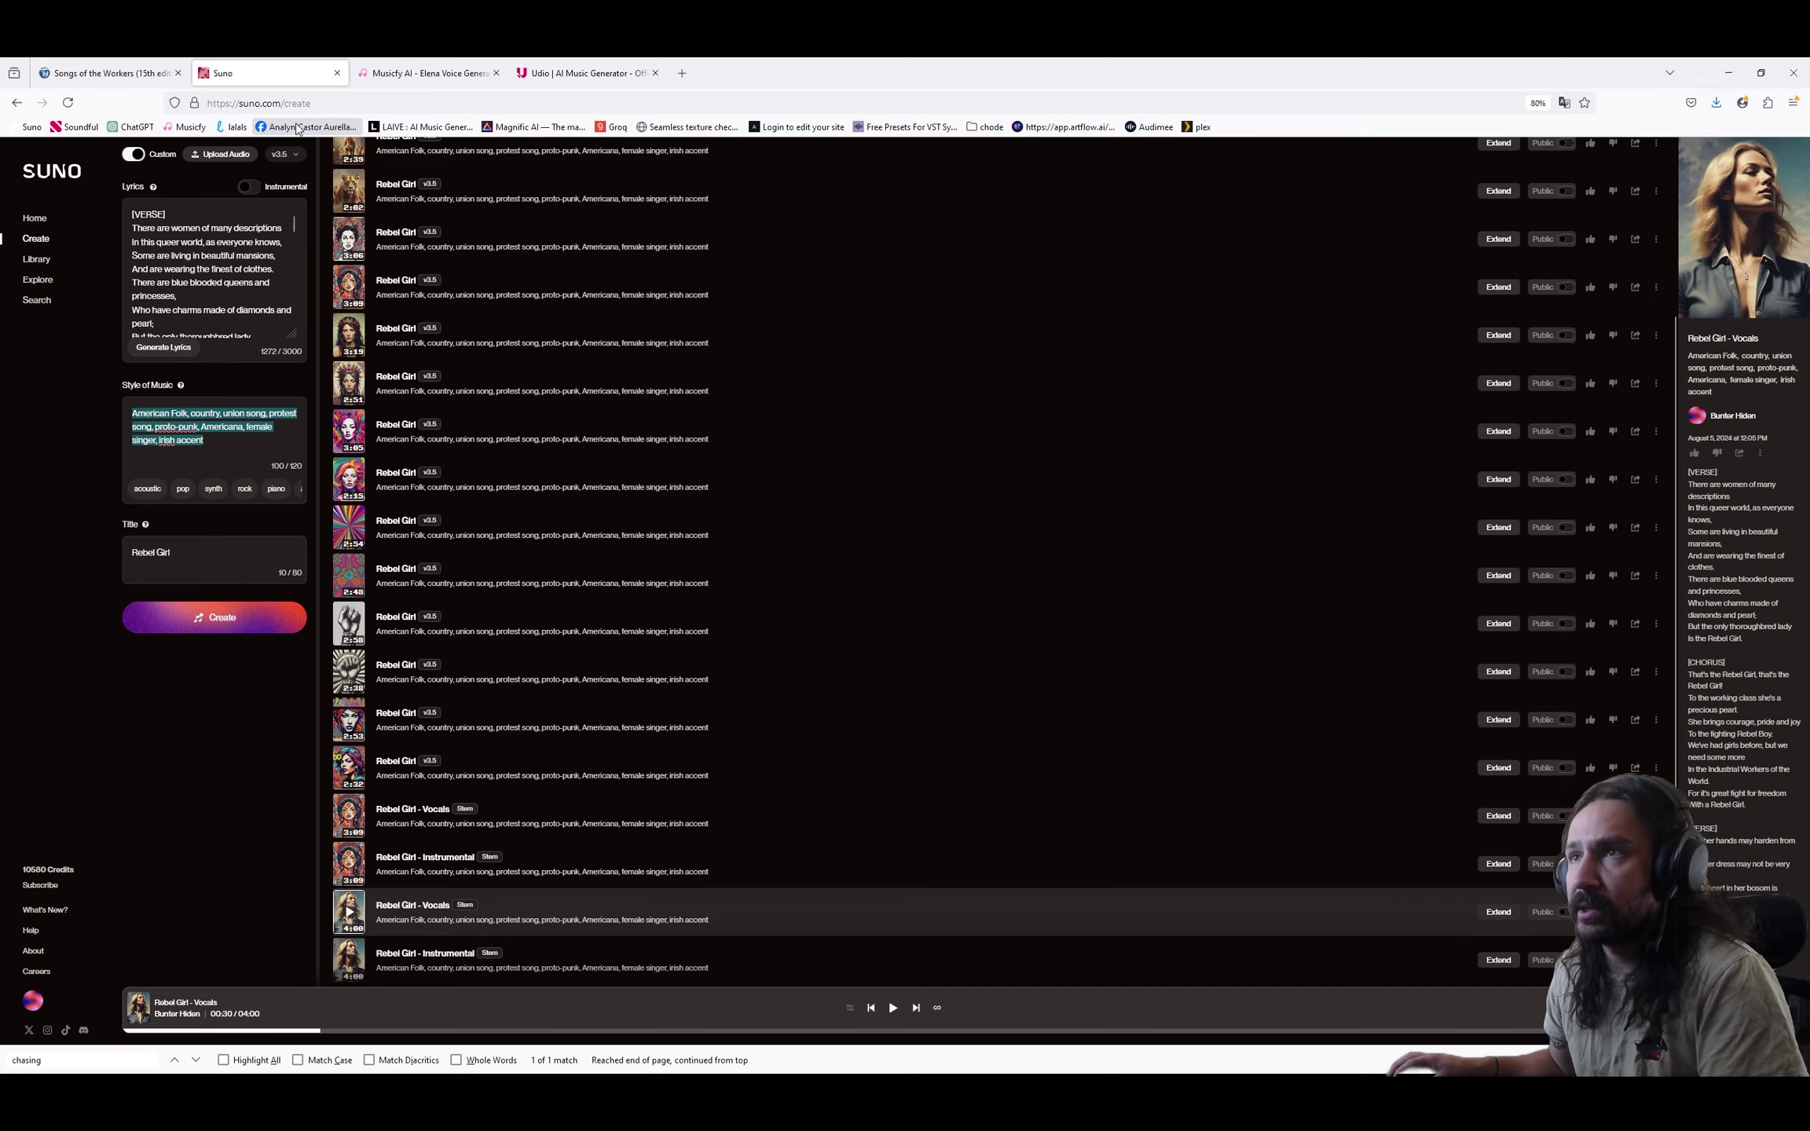
pyautogui.click(552, 76)
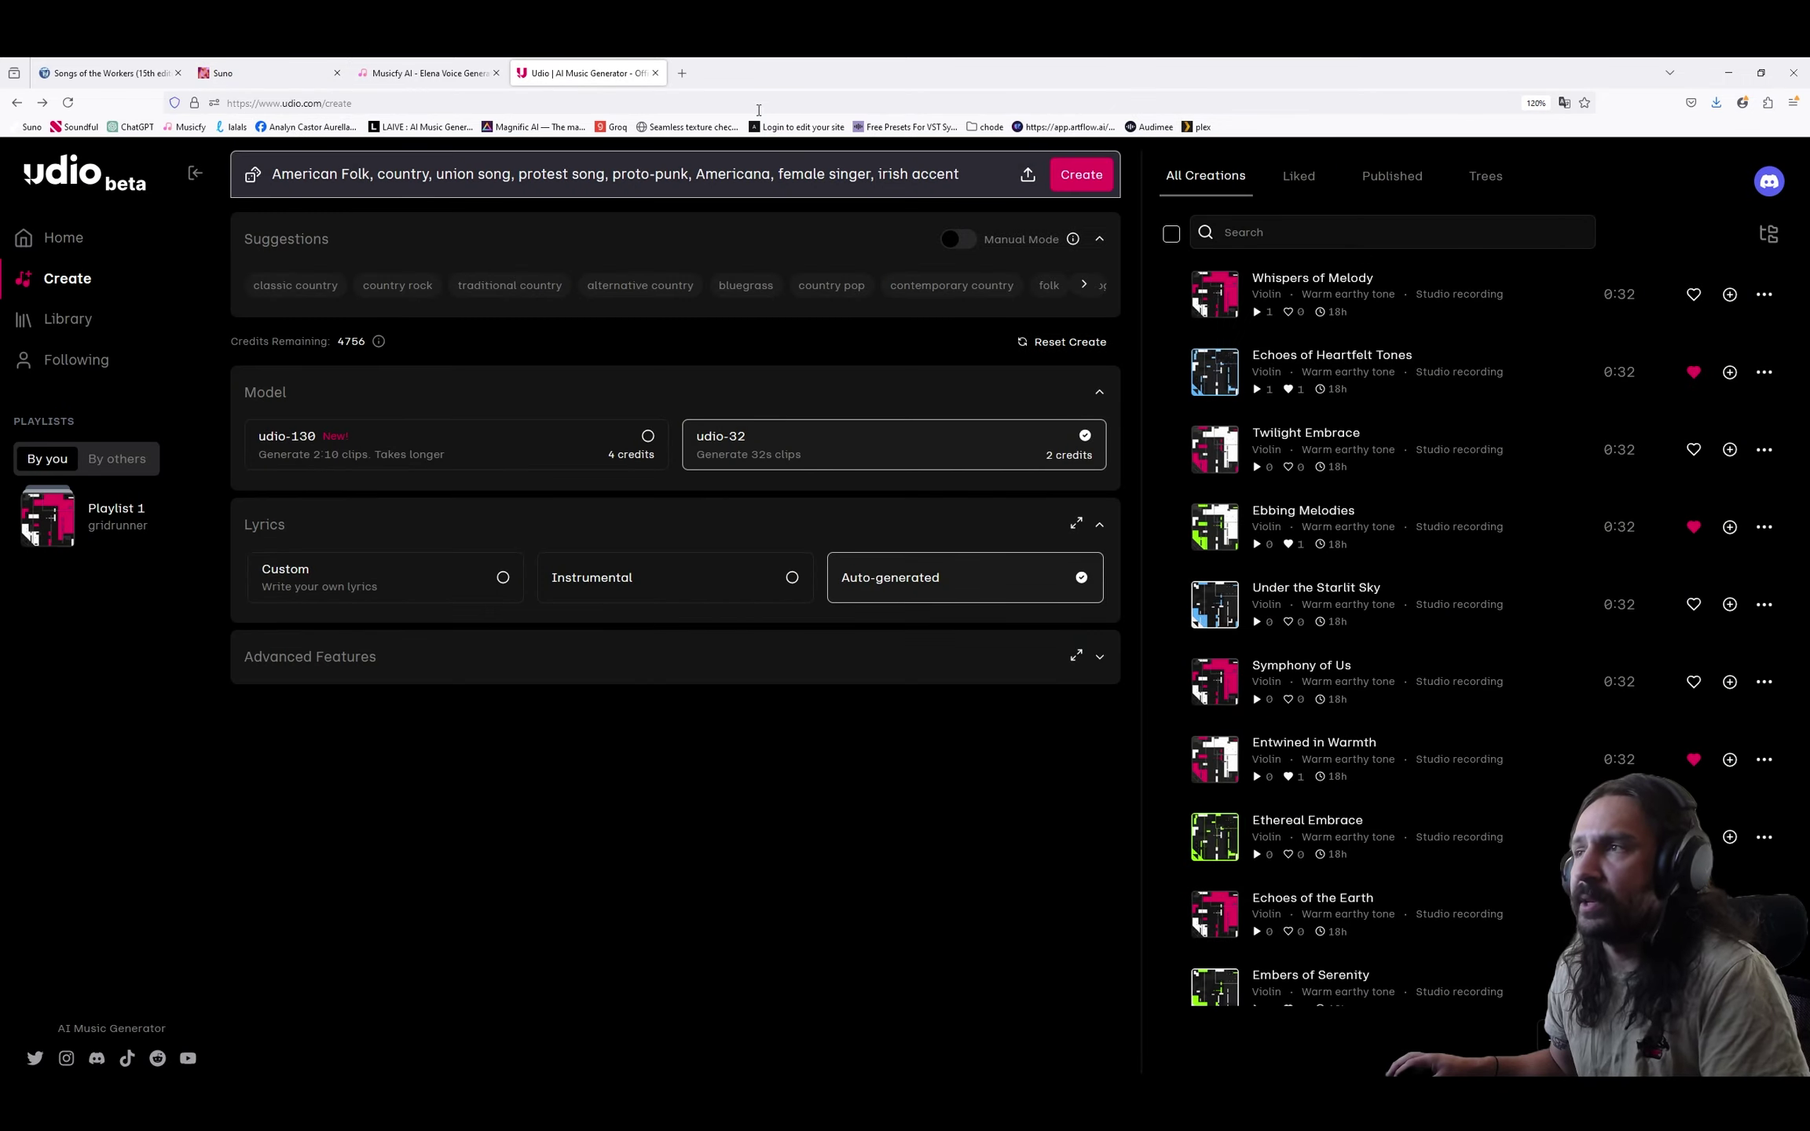
pyautogui.click(1028, 175)
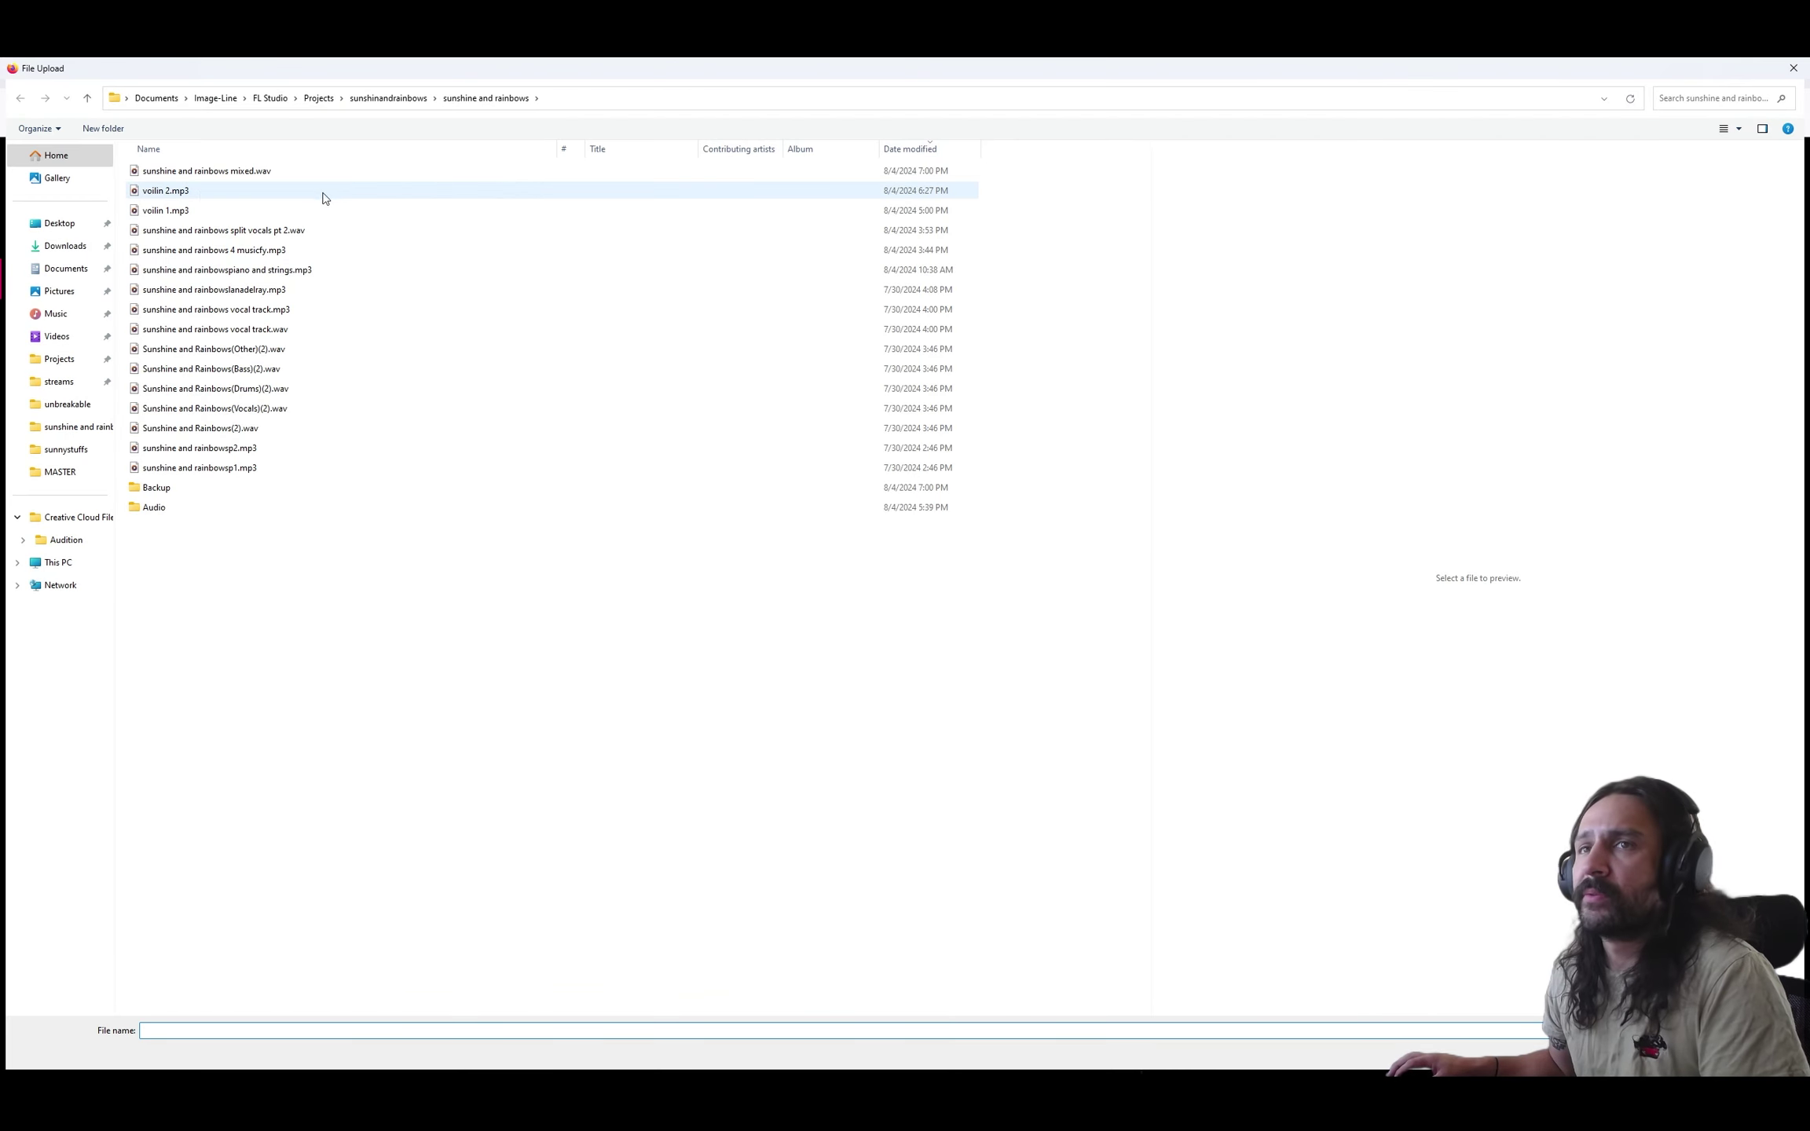
pyautogui.click(66, 245)
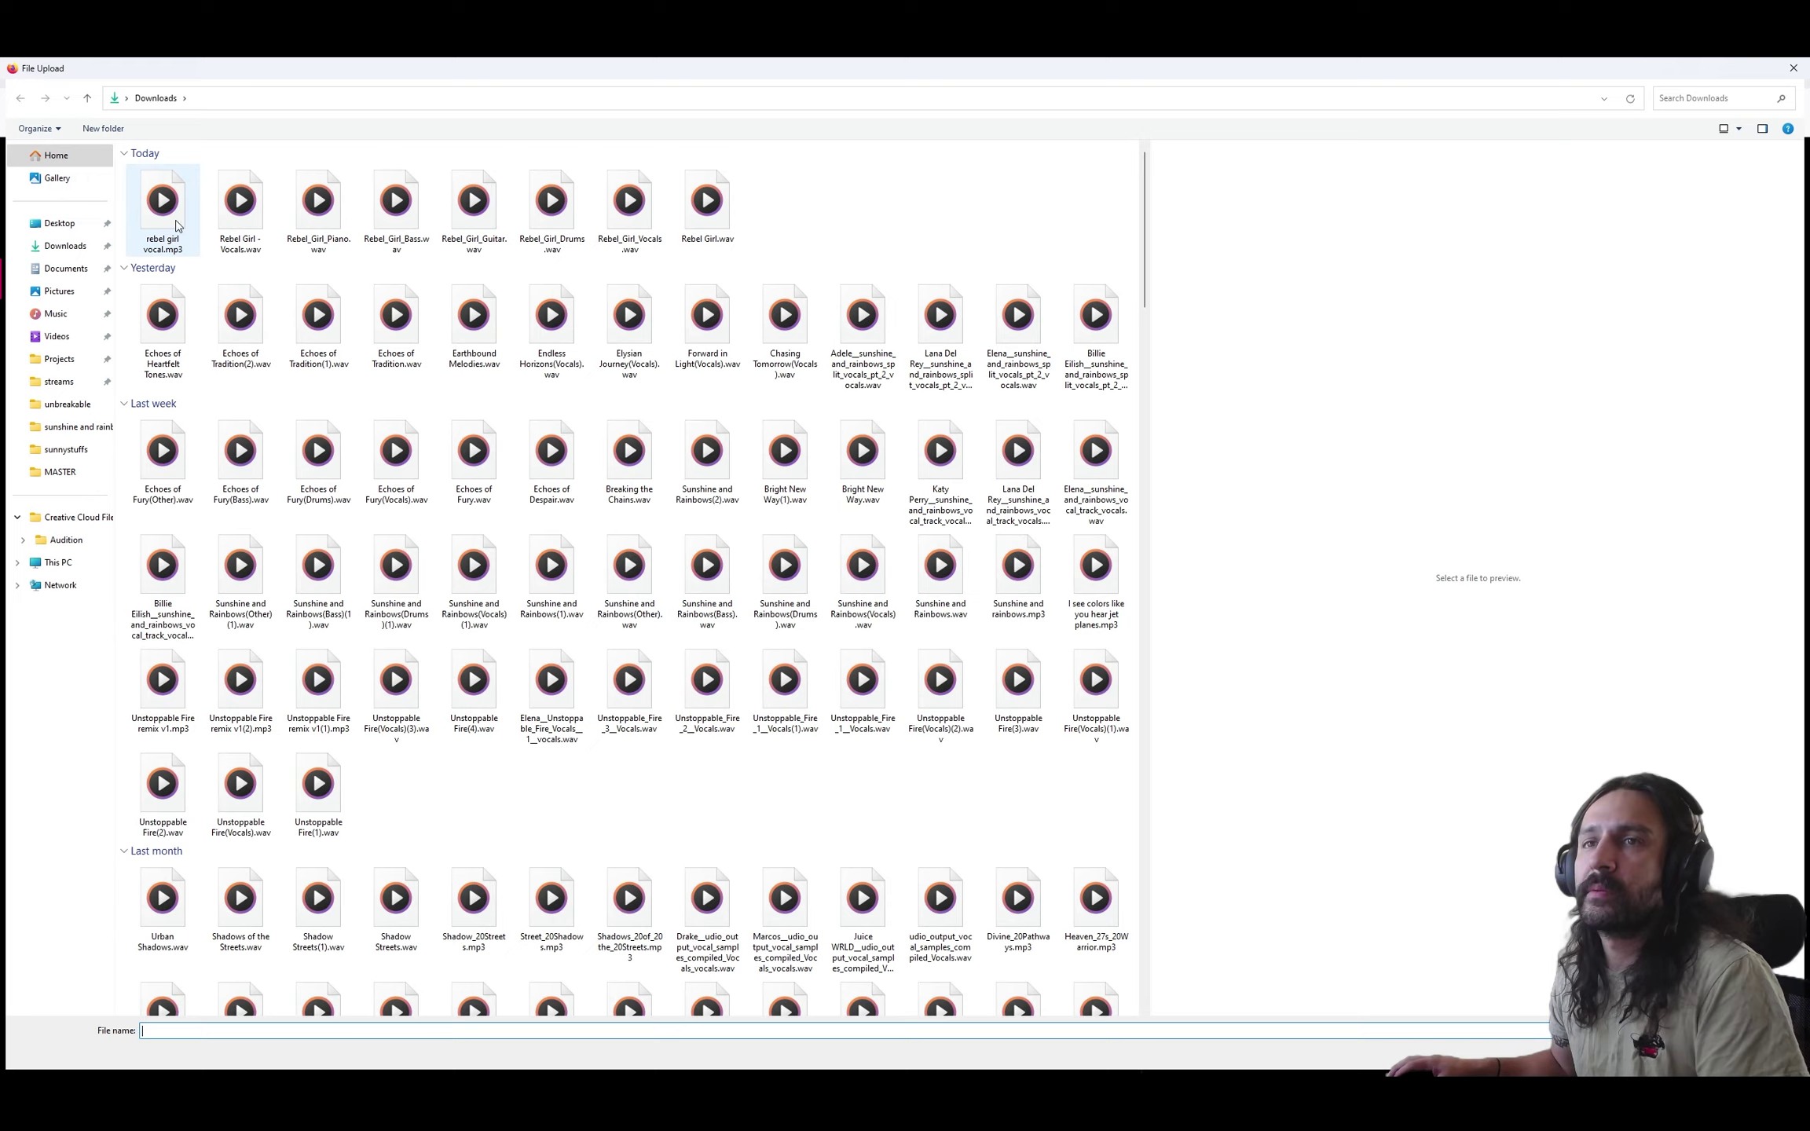
pyautogui.doubleClick(170, 212)
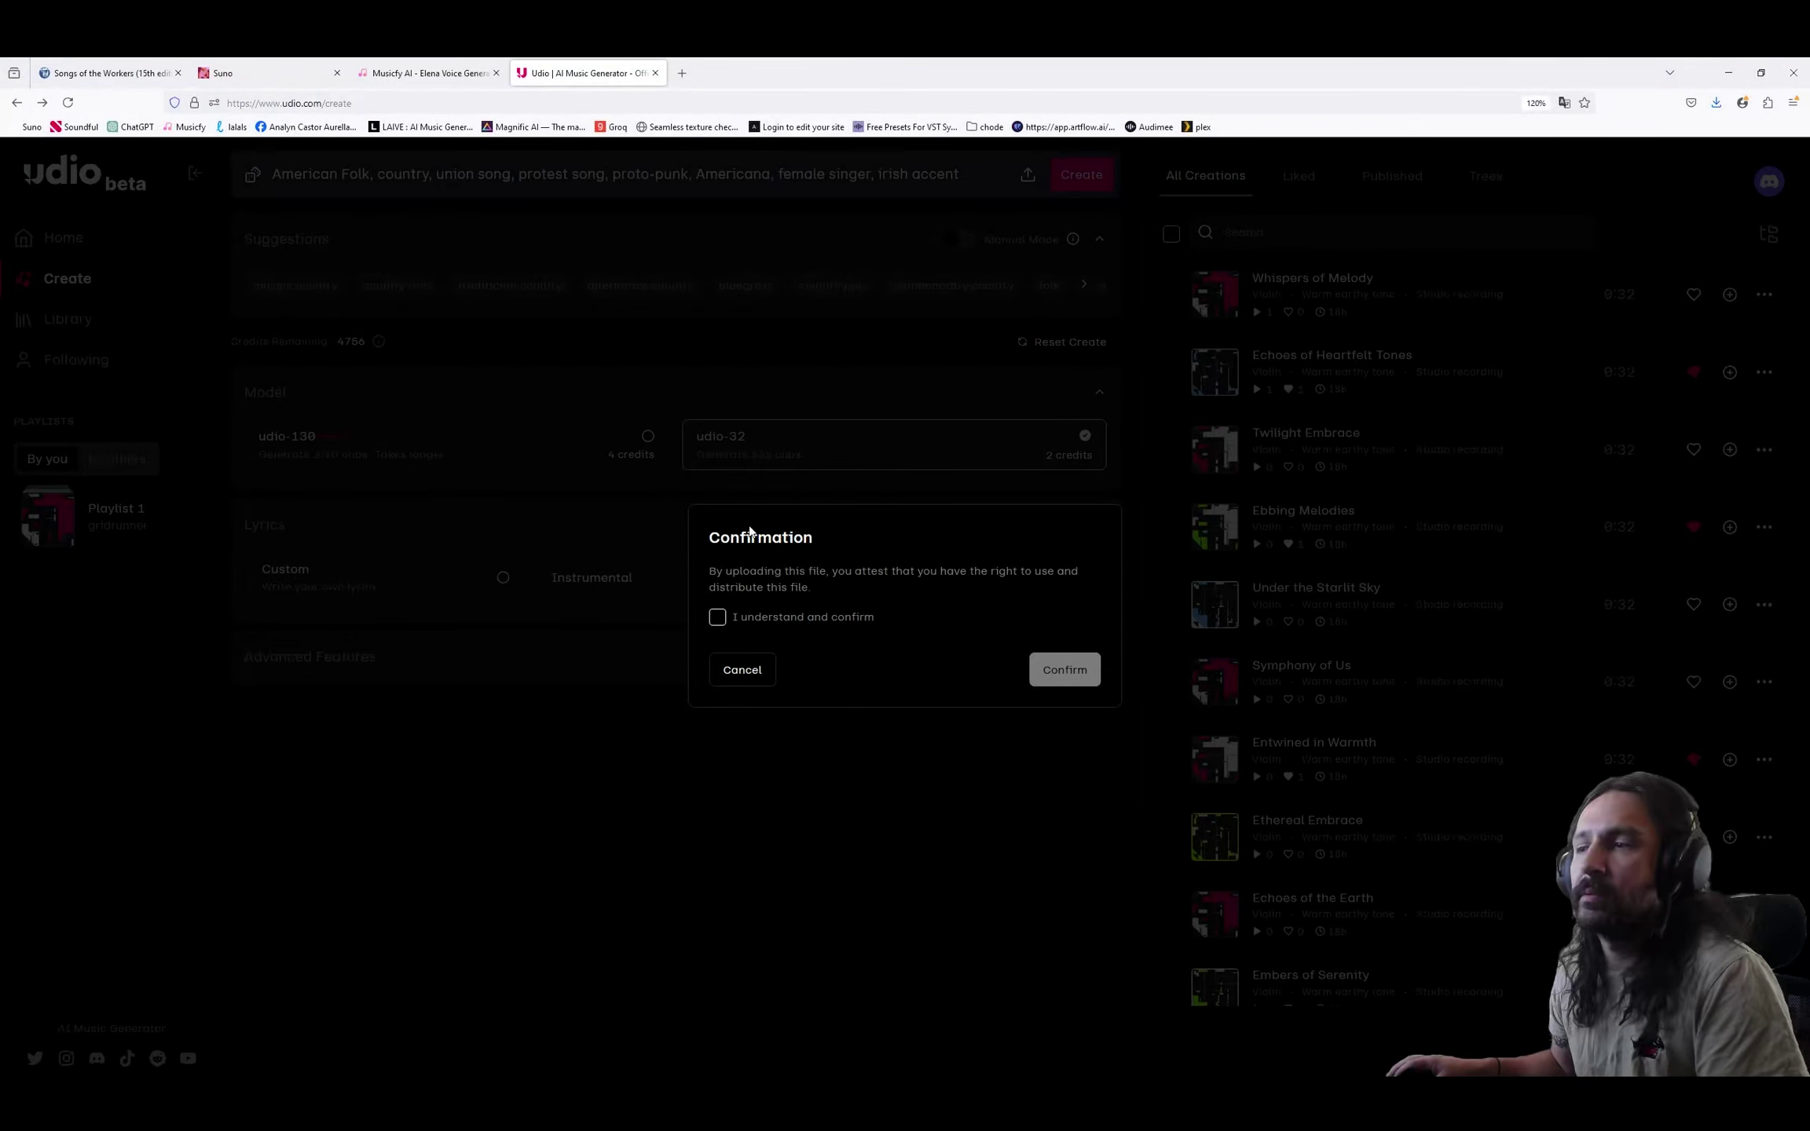
pyautogui.click(717, 618)
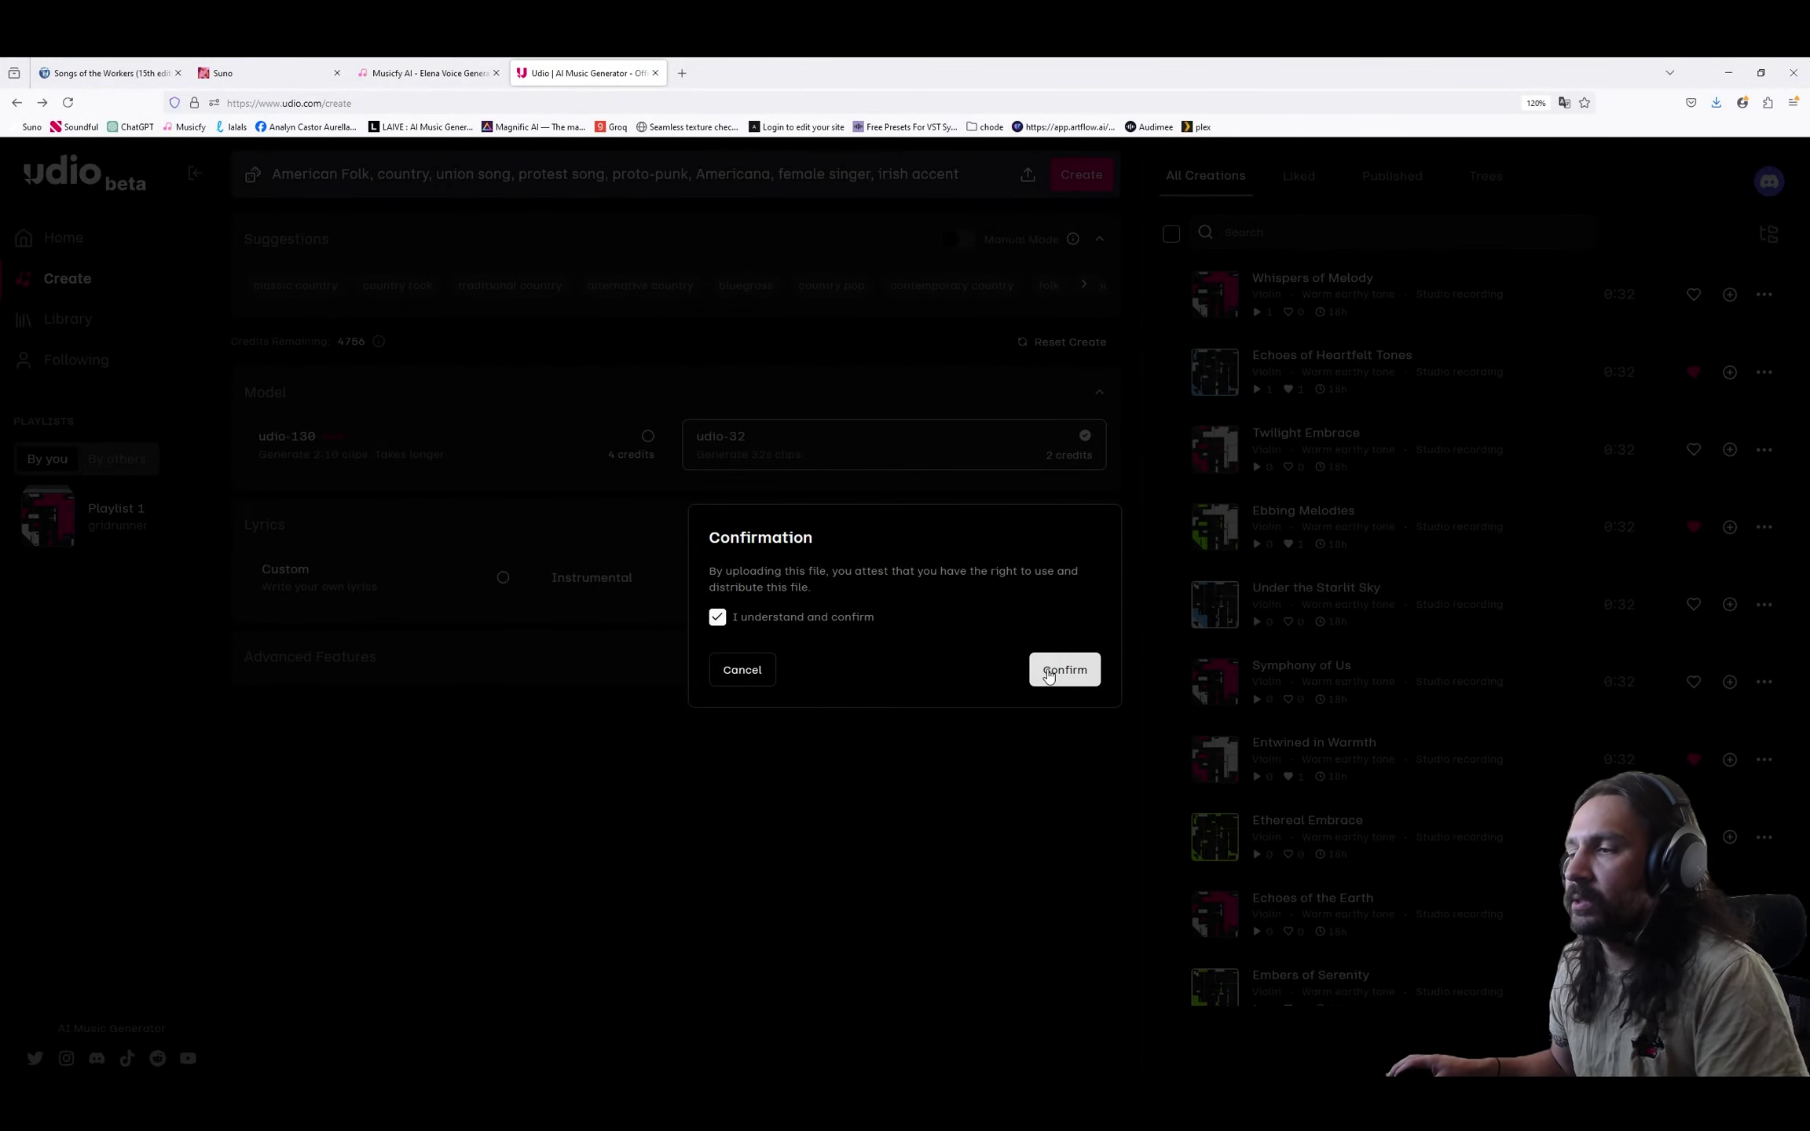
pyautogui.click(1054, 672)
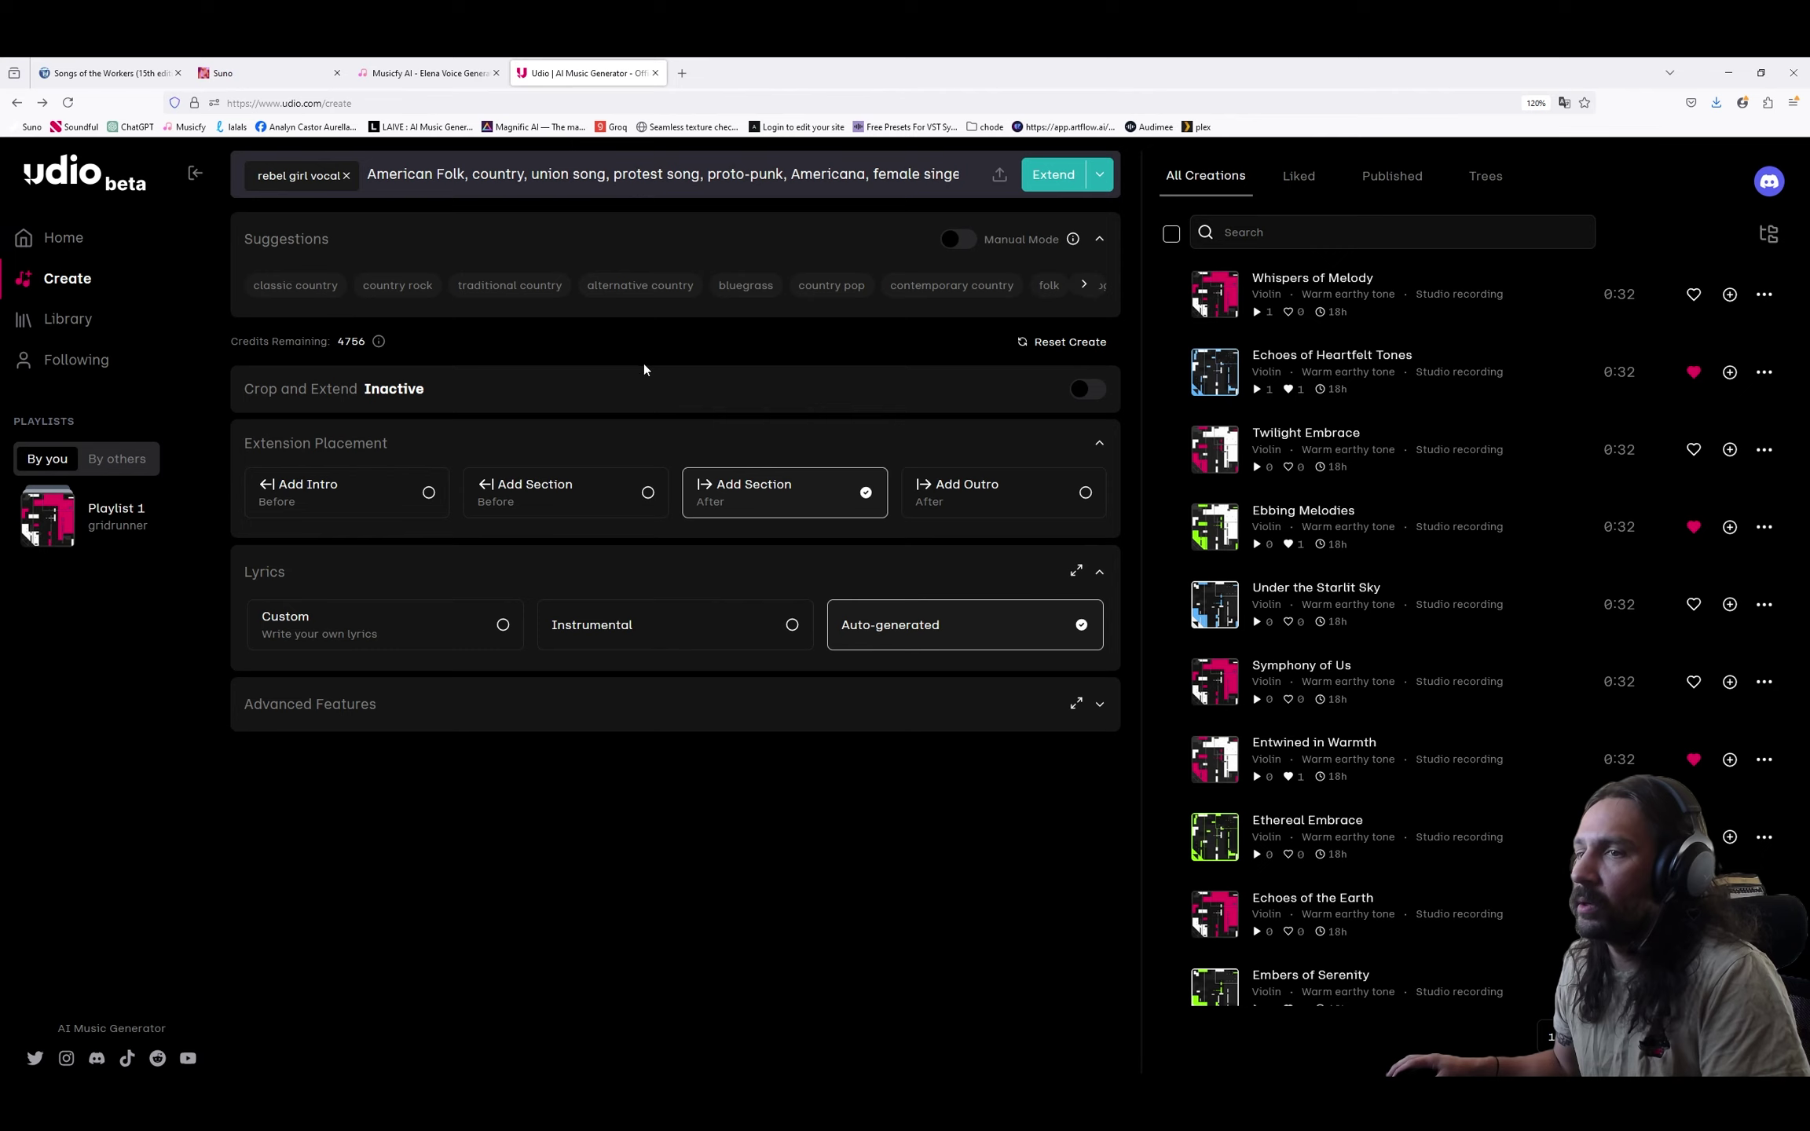
pyautogui.hotkey('alt', 'Tab')
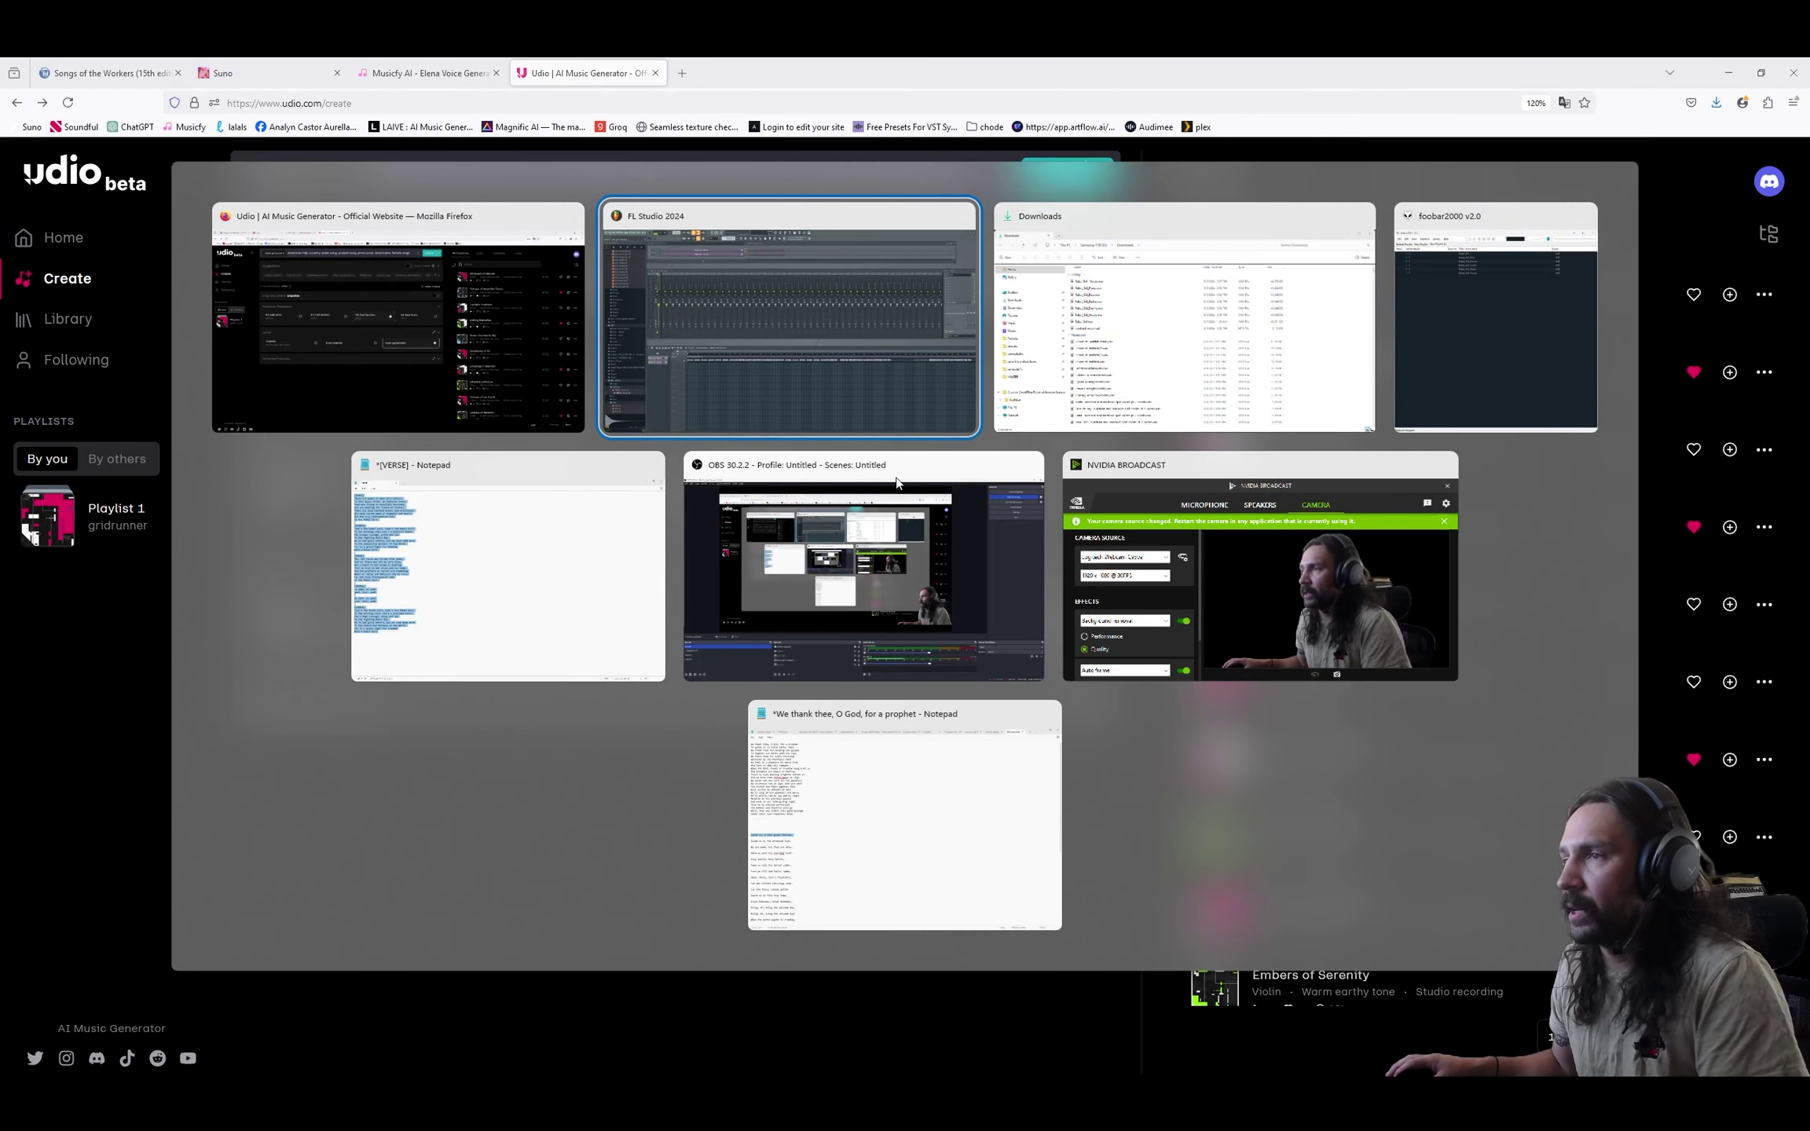
pyautogui.press('Escape')
# In FL Studio, move the song position to around bar 58 and select the vocal clip.
pyautogui.hotkey('alt', 'Tab')
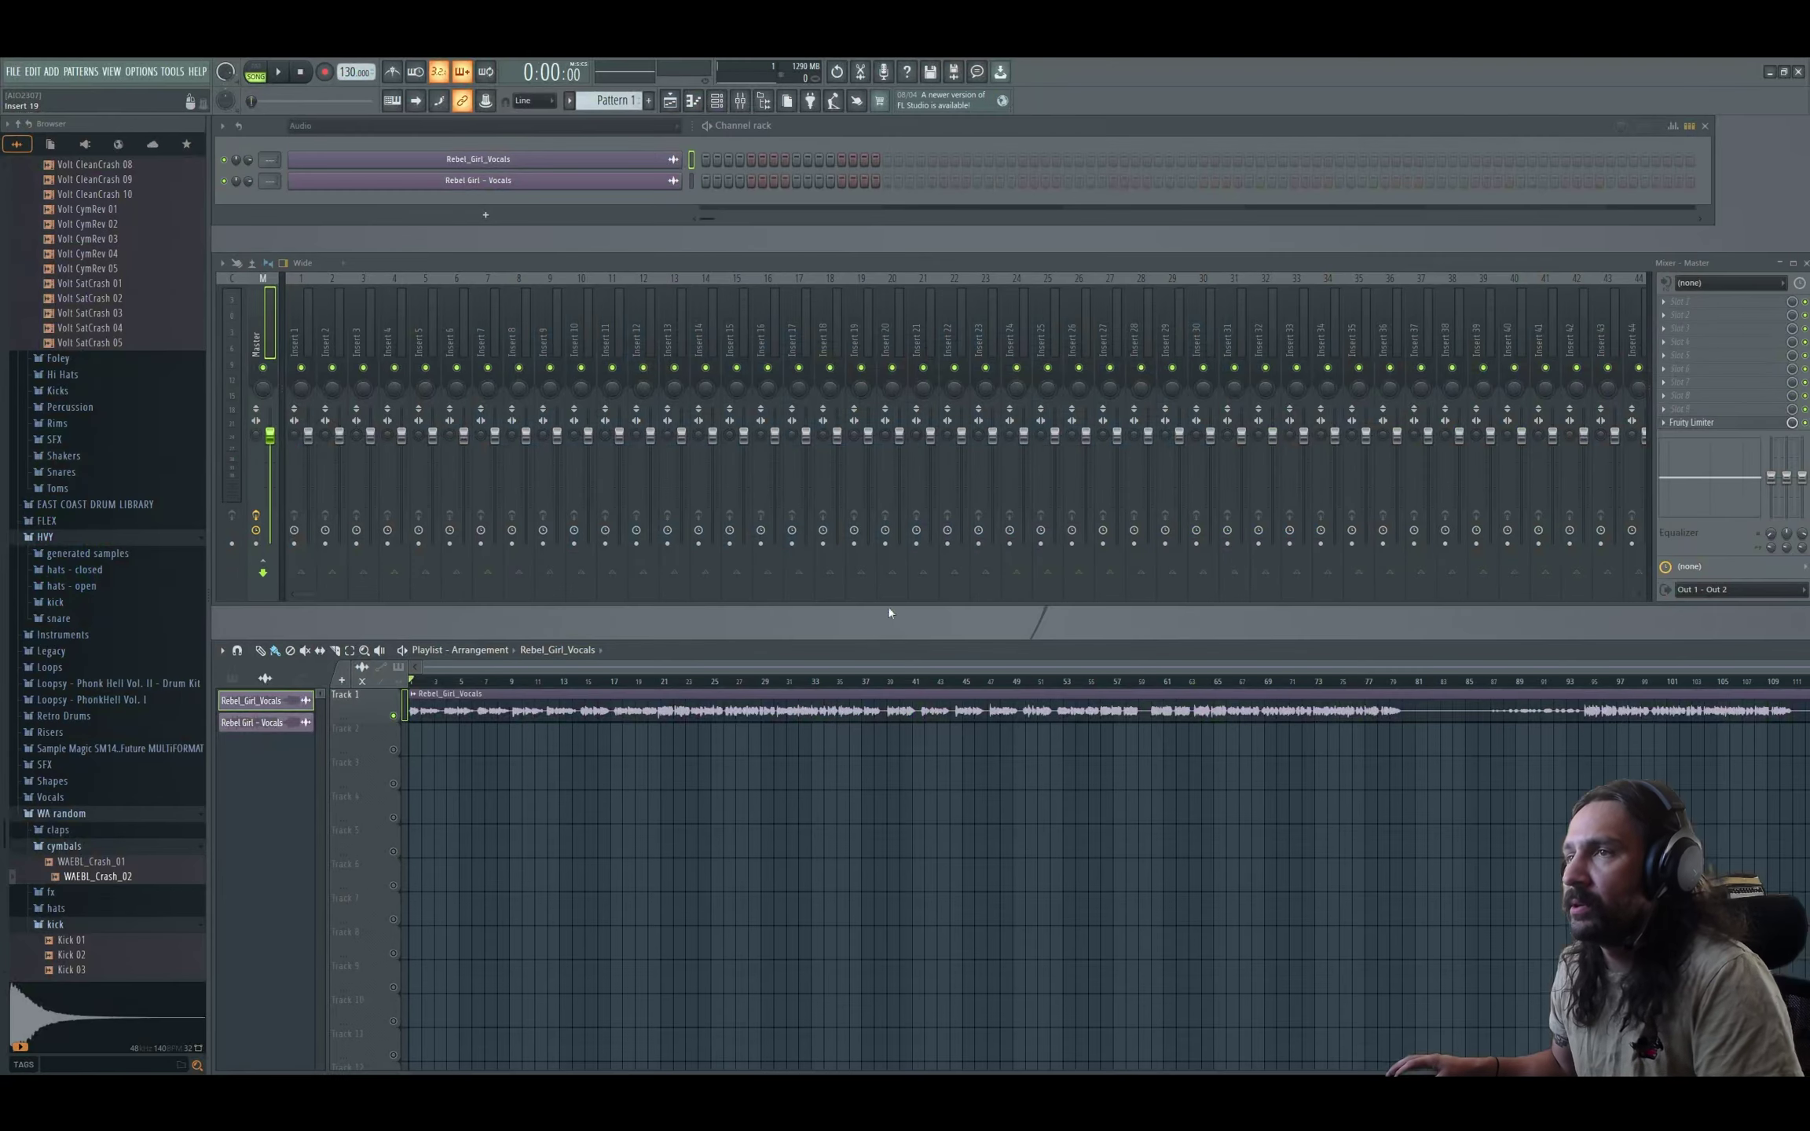
pyautogui.click(1391, 685)
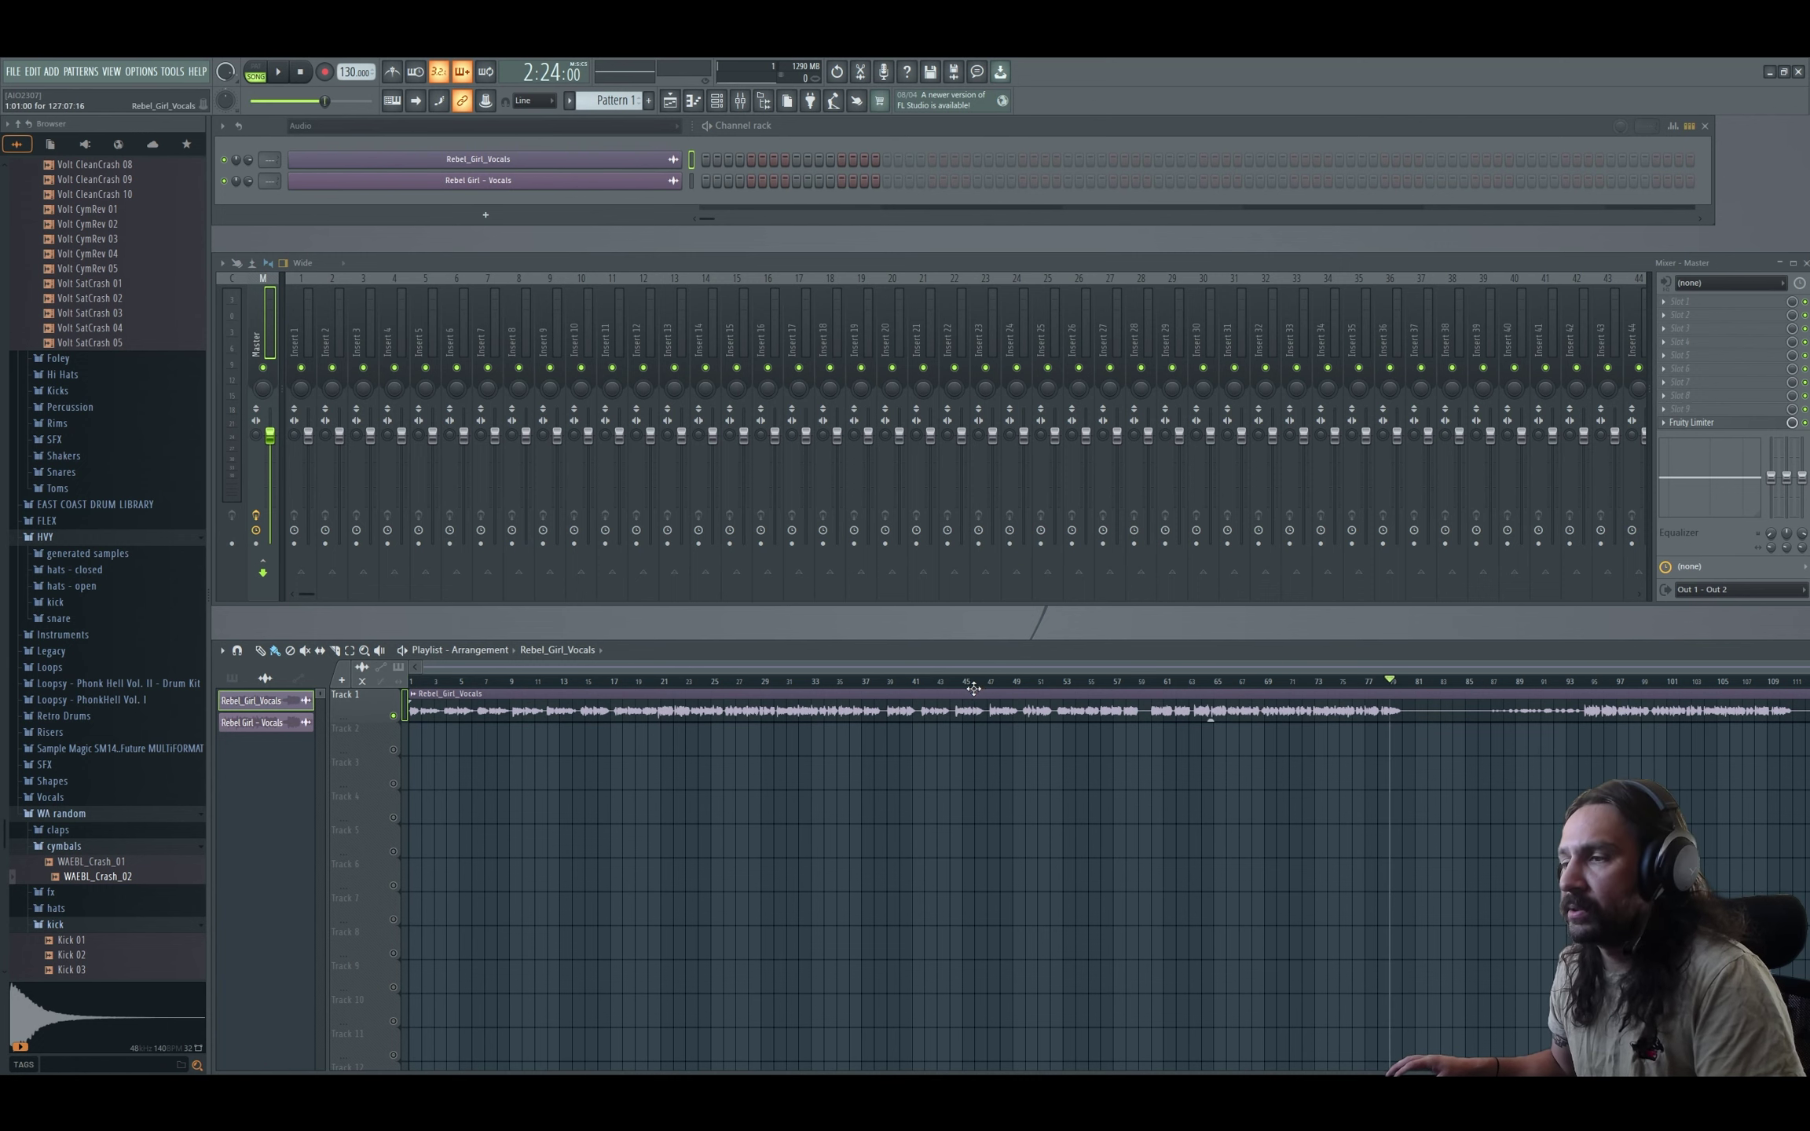
pyautogui.moveTo(982, 687)
pyautogui.mouseDown()
pyautogui.moveTo(1214, 682)
pyautogui.moveTo(1145, 694)
pyautogui.mouseUp()
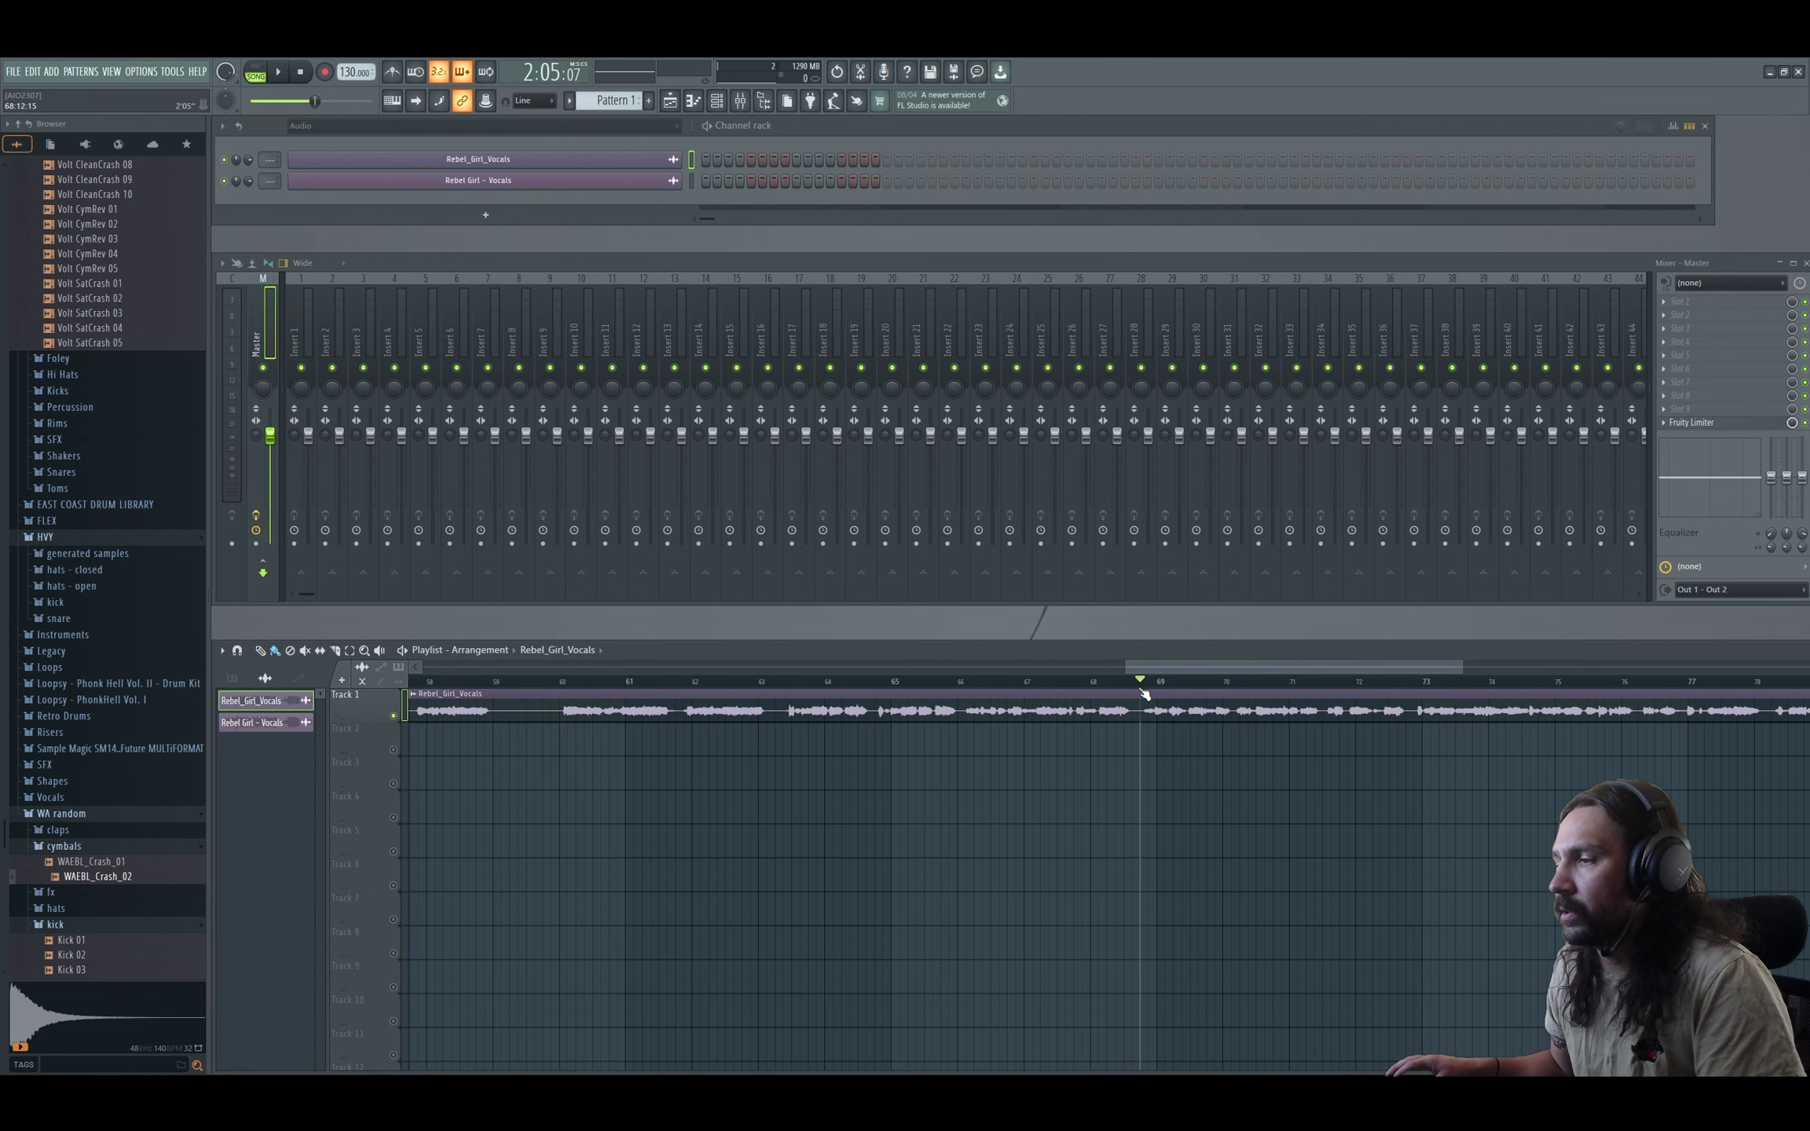
pyautogui.hotkey('ctrl', 'a')
pyautogui.hotkey('alt', 'F8')
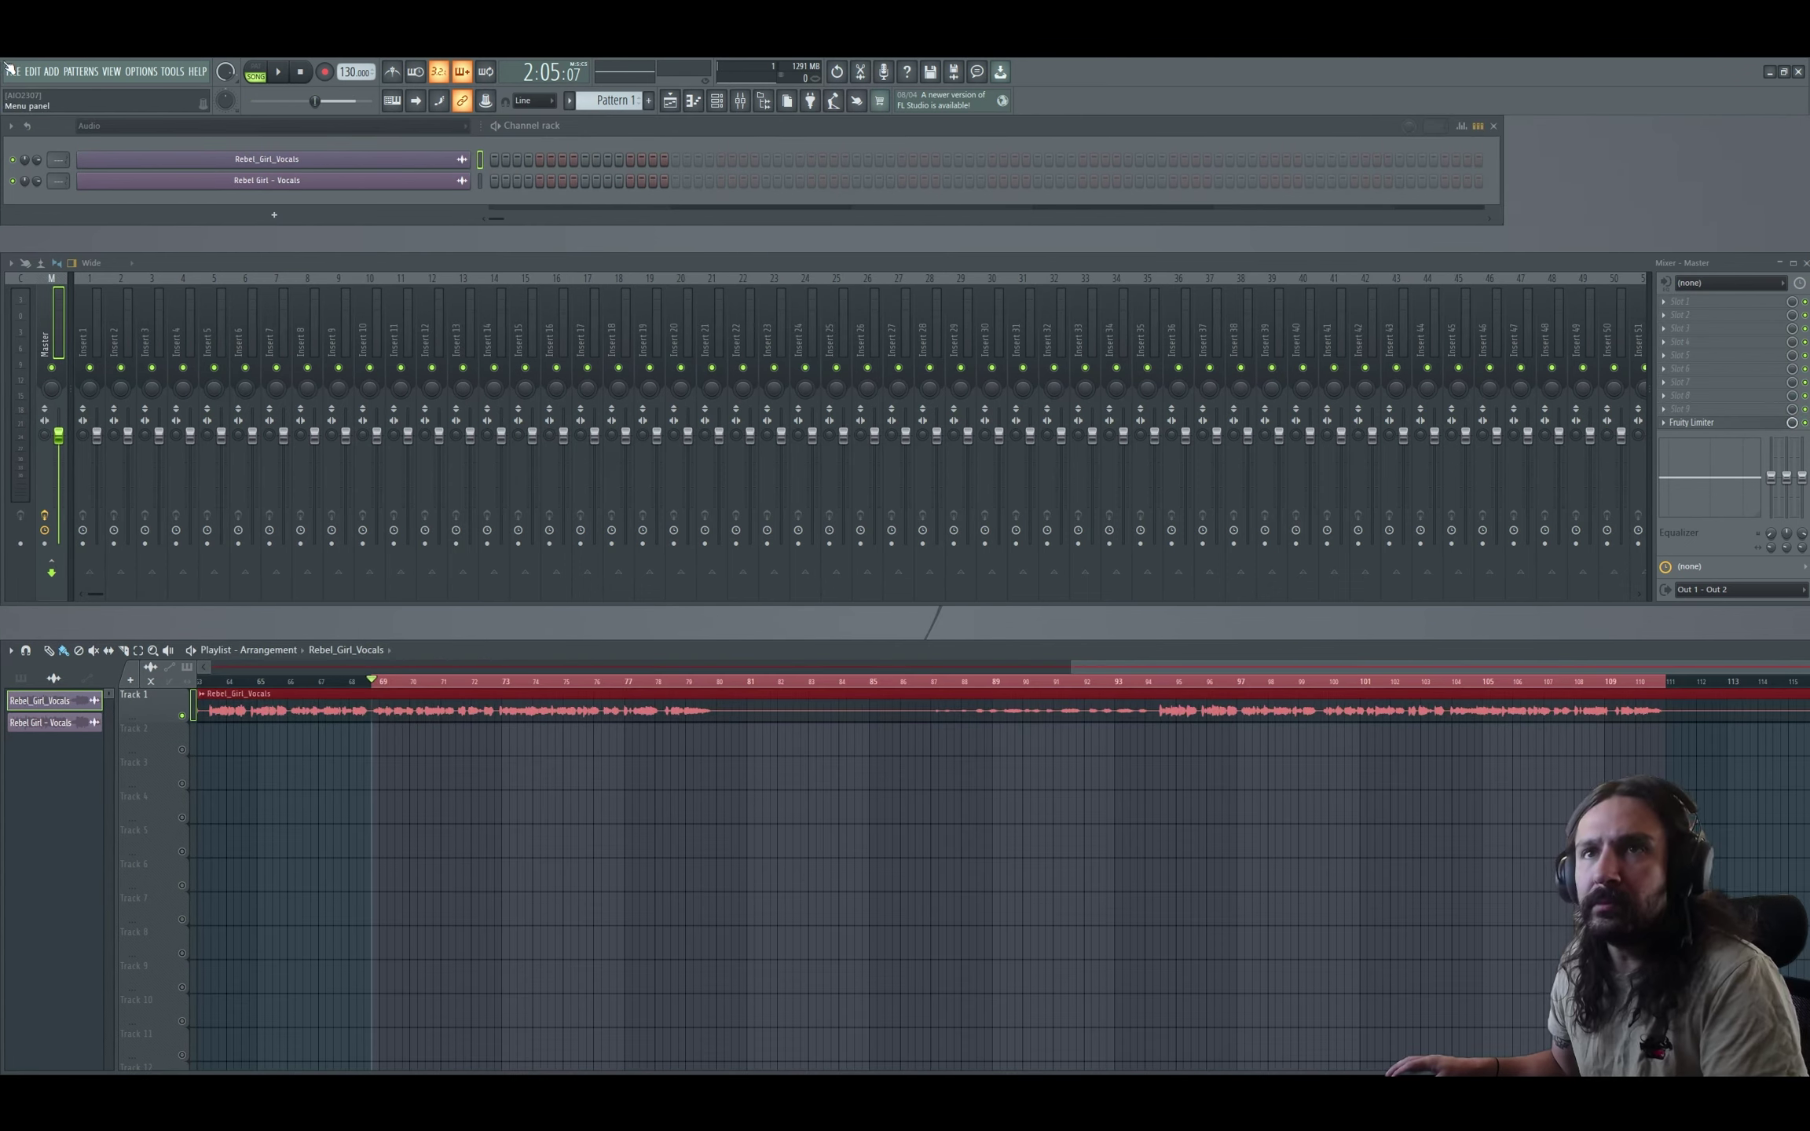
# Export the selection as an MP3 named rebel girl vocal pt2.mp3, render it, and return to Udio.
pyautogui.click(14, 70)
pyautogui.moveTo(36, 228)
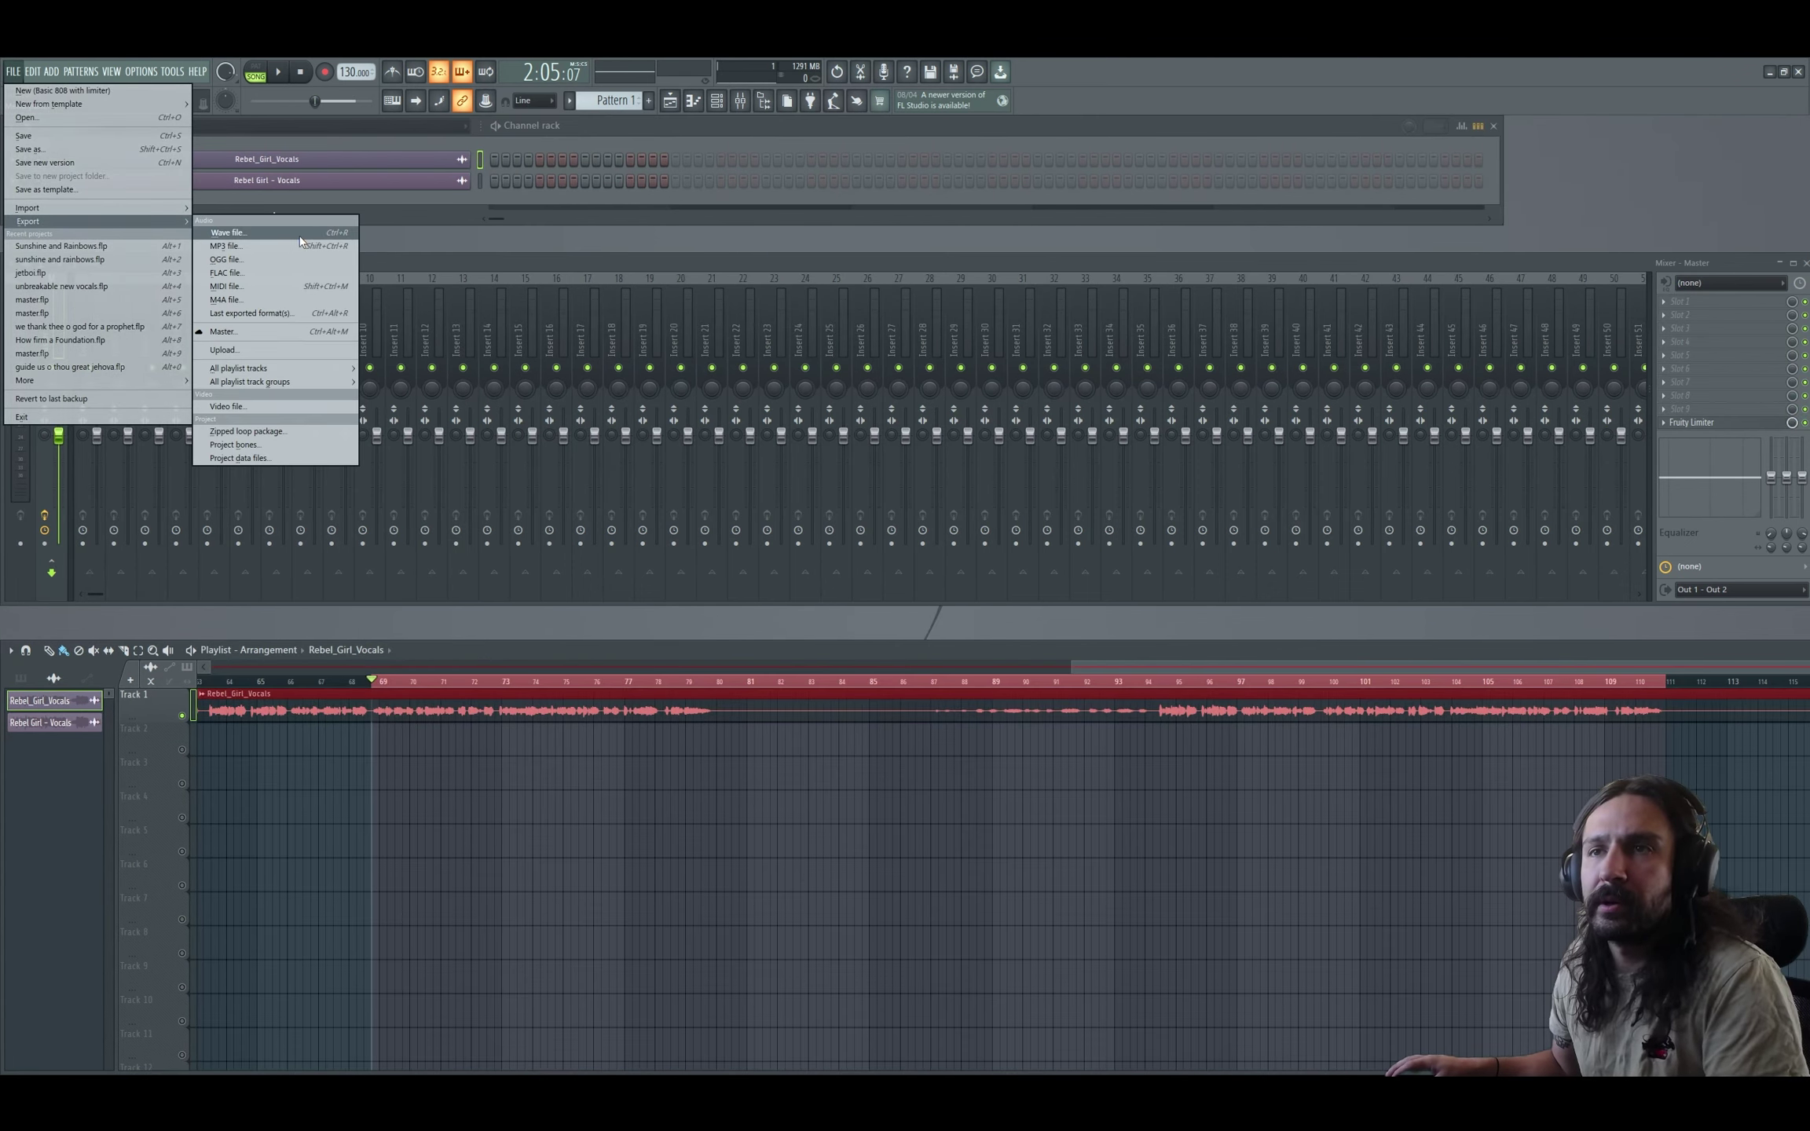
pyautogui.click(281, 246)
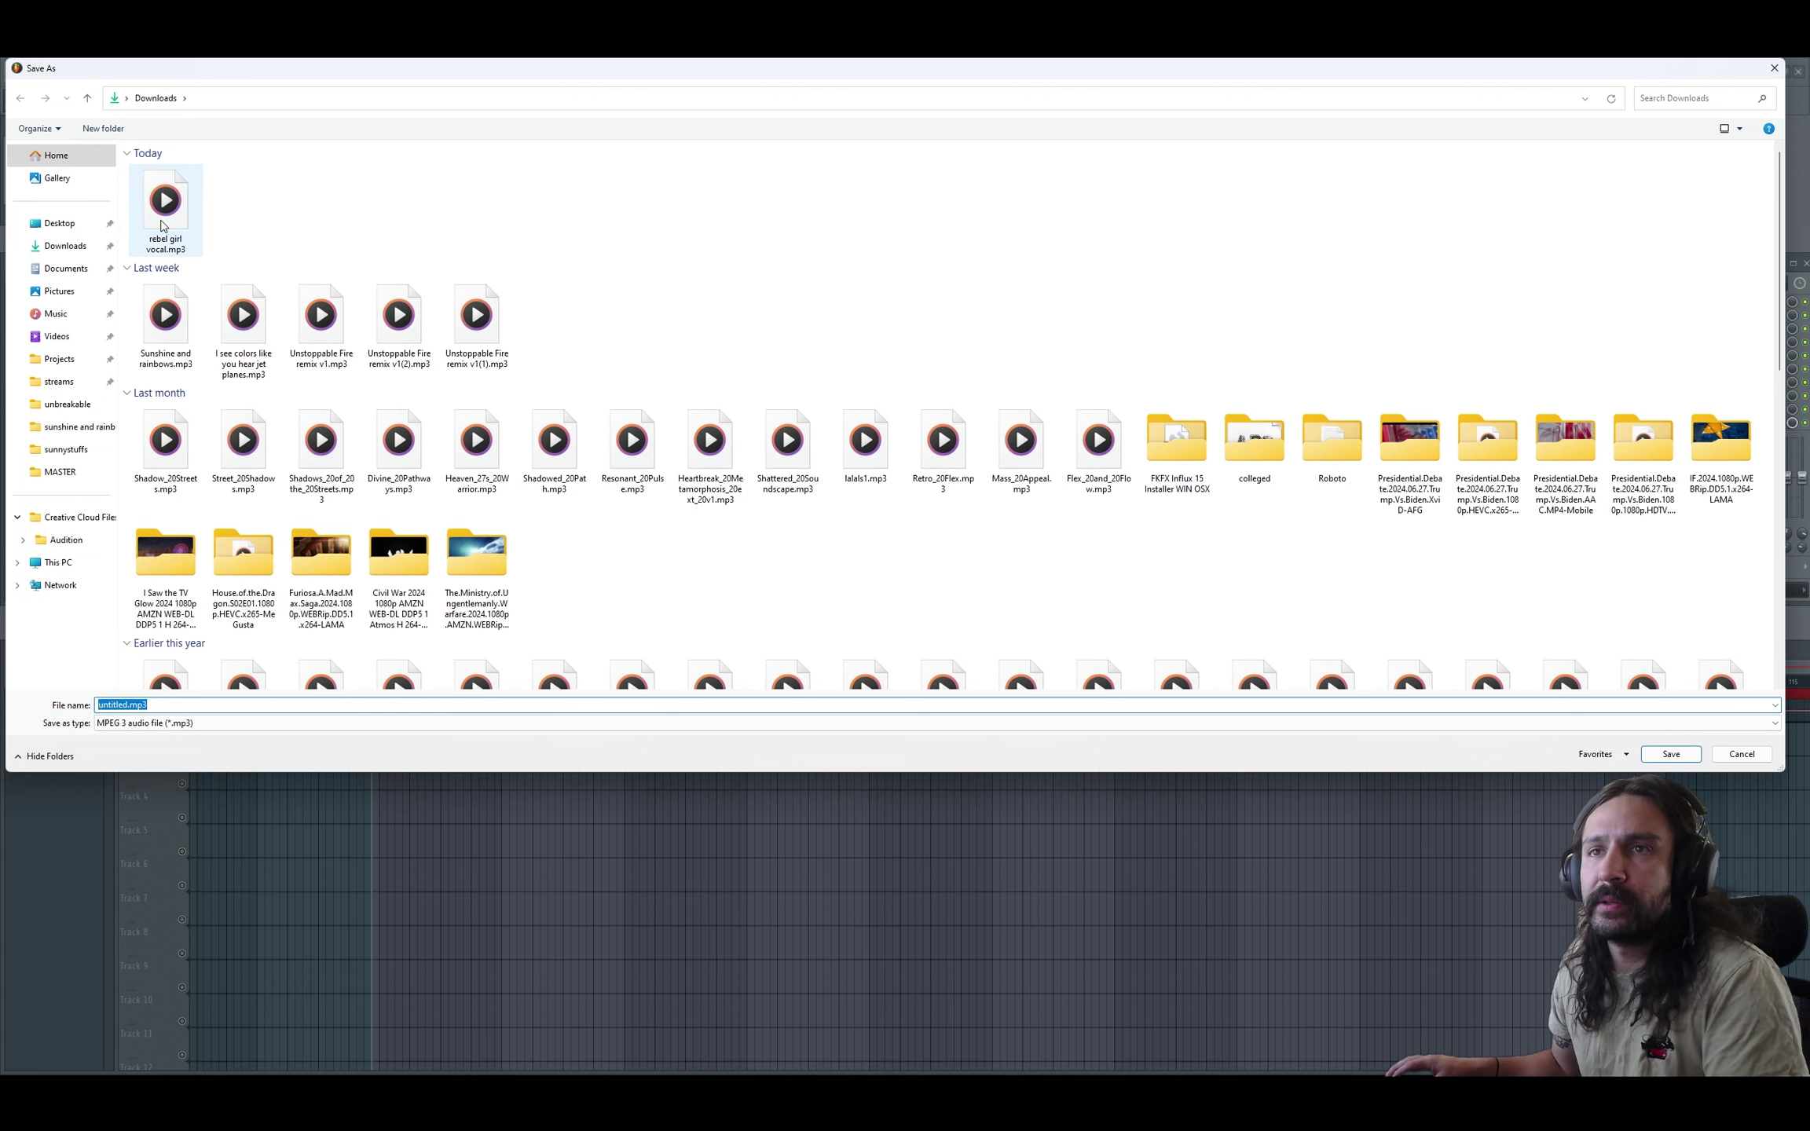
pyautogui.press('Right')
pyautogui.write('pt2')
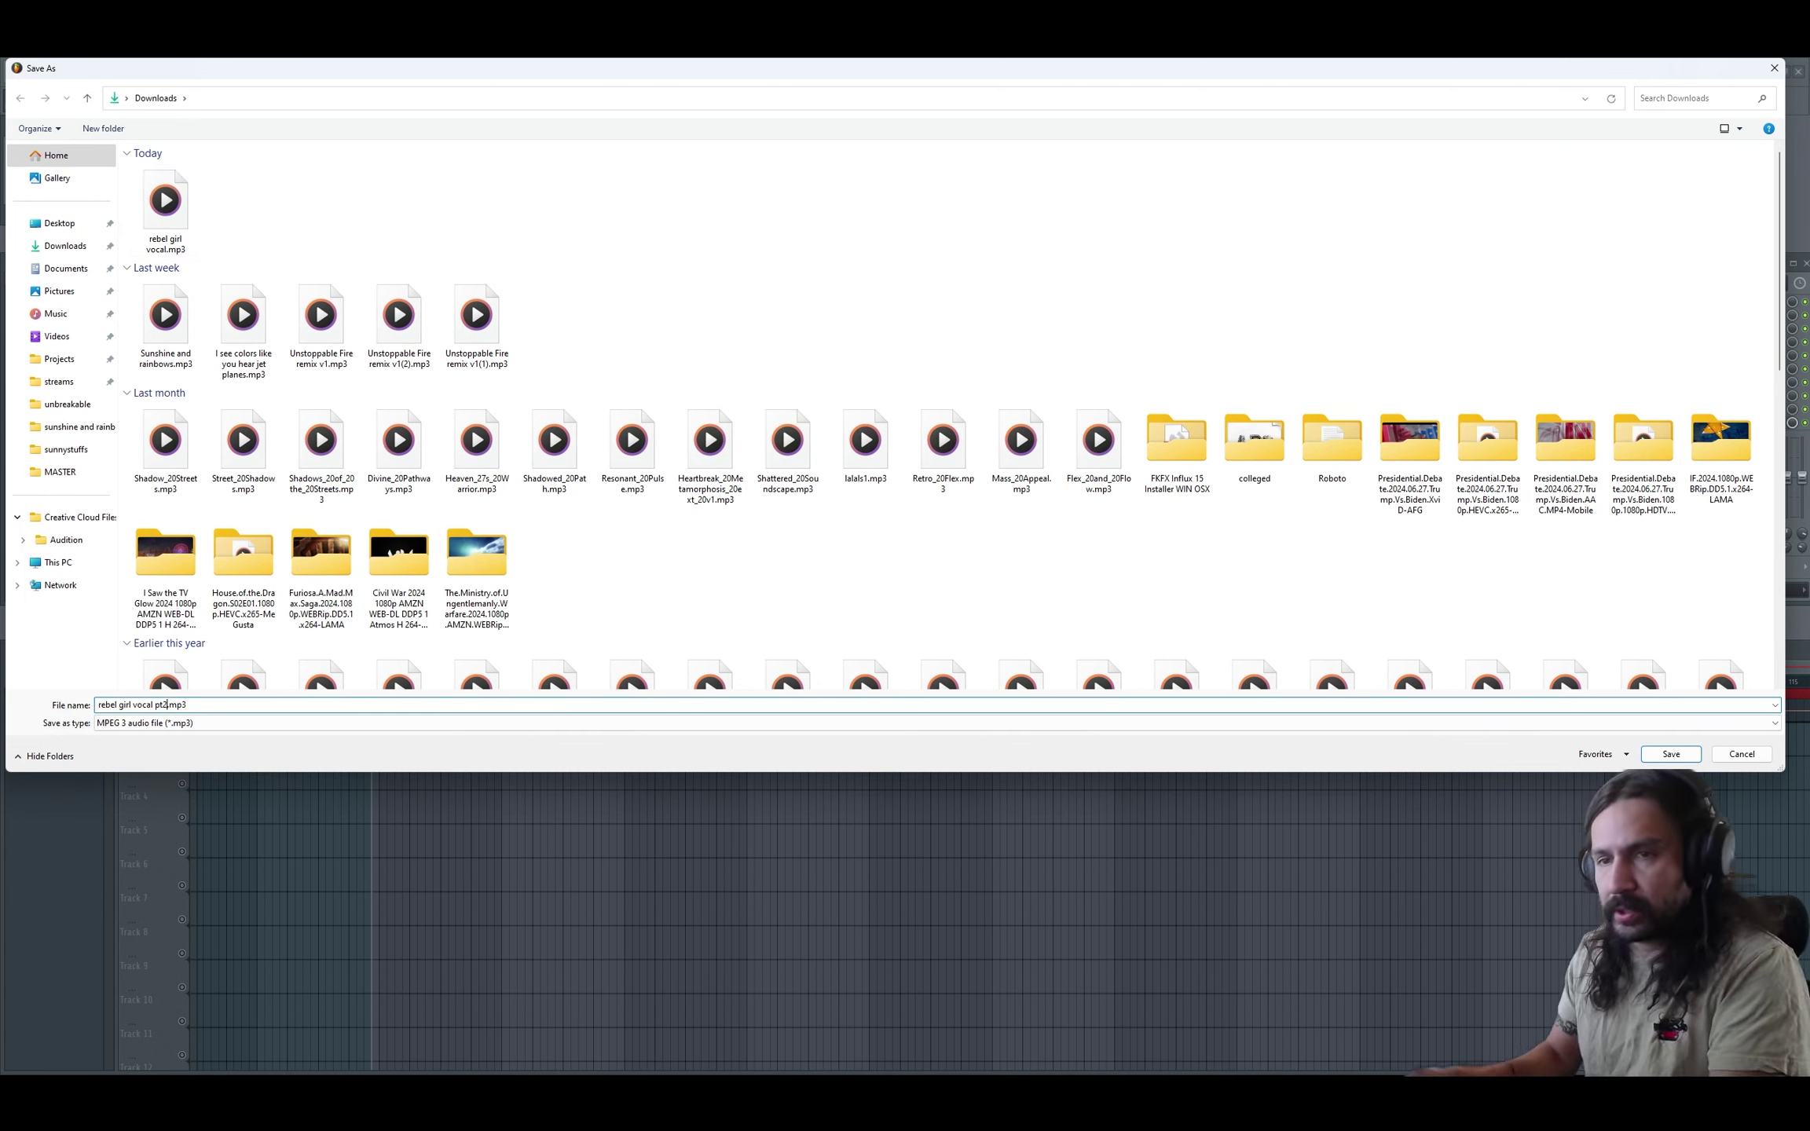
pyautogui.click(1677, 750)
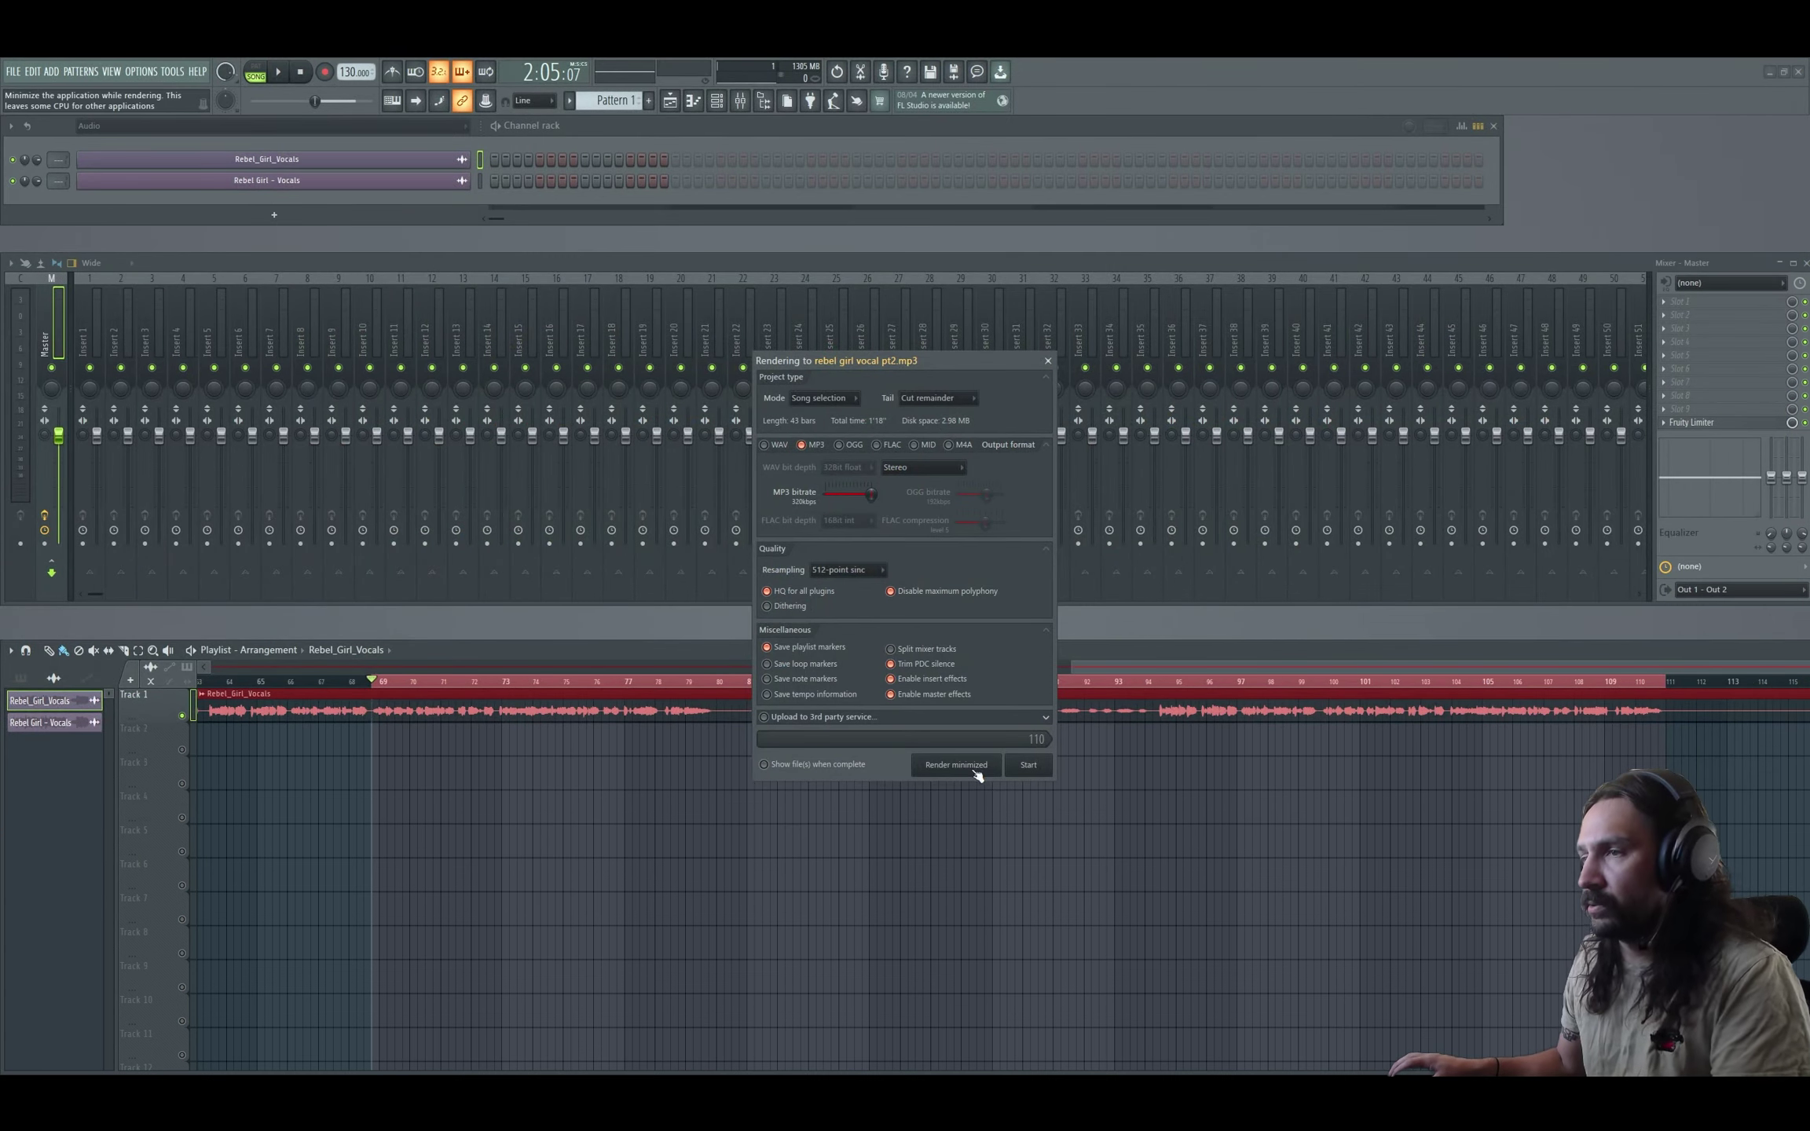
pyautogui.press('Return')
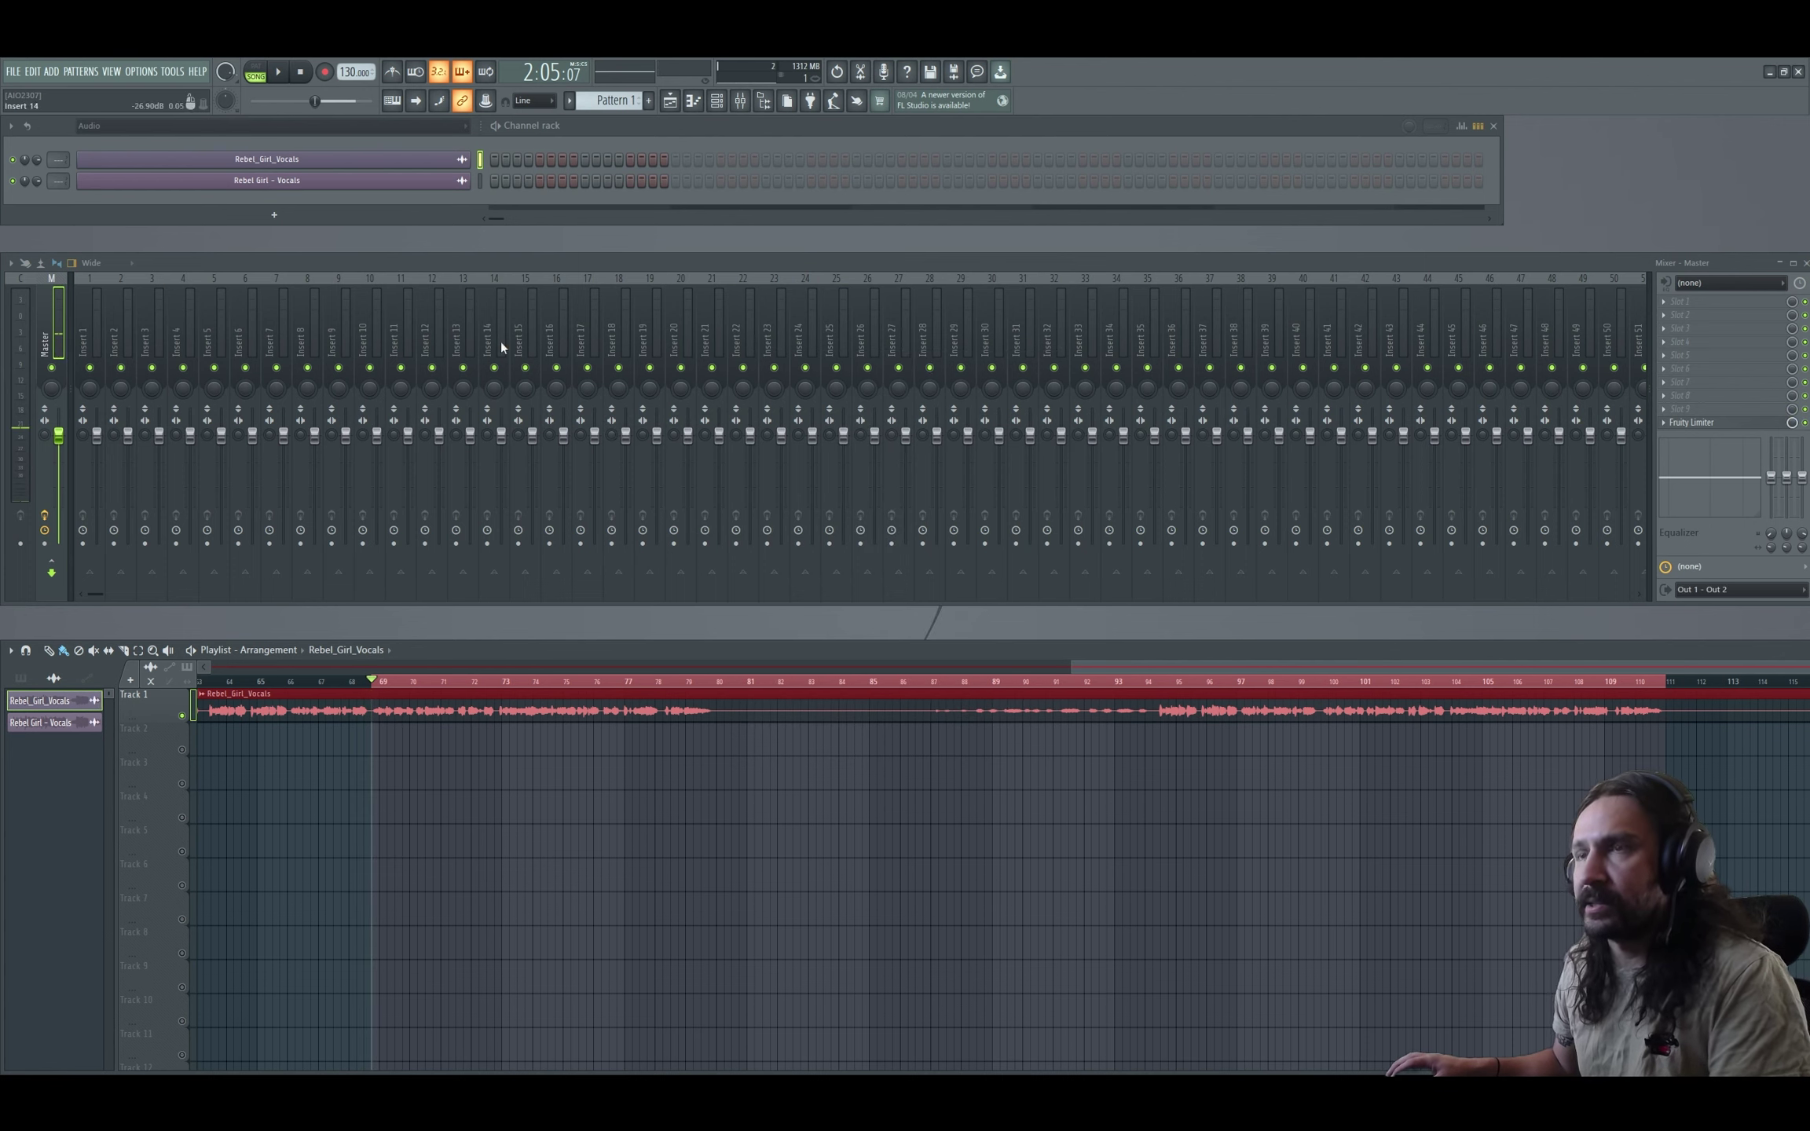
pyautogui.hotkey('alt', 'Tab')
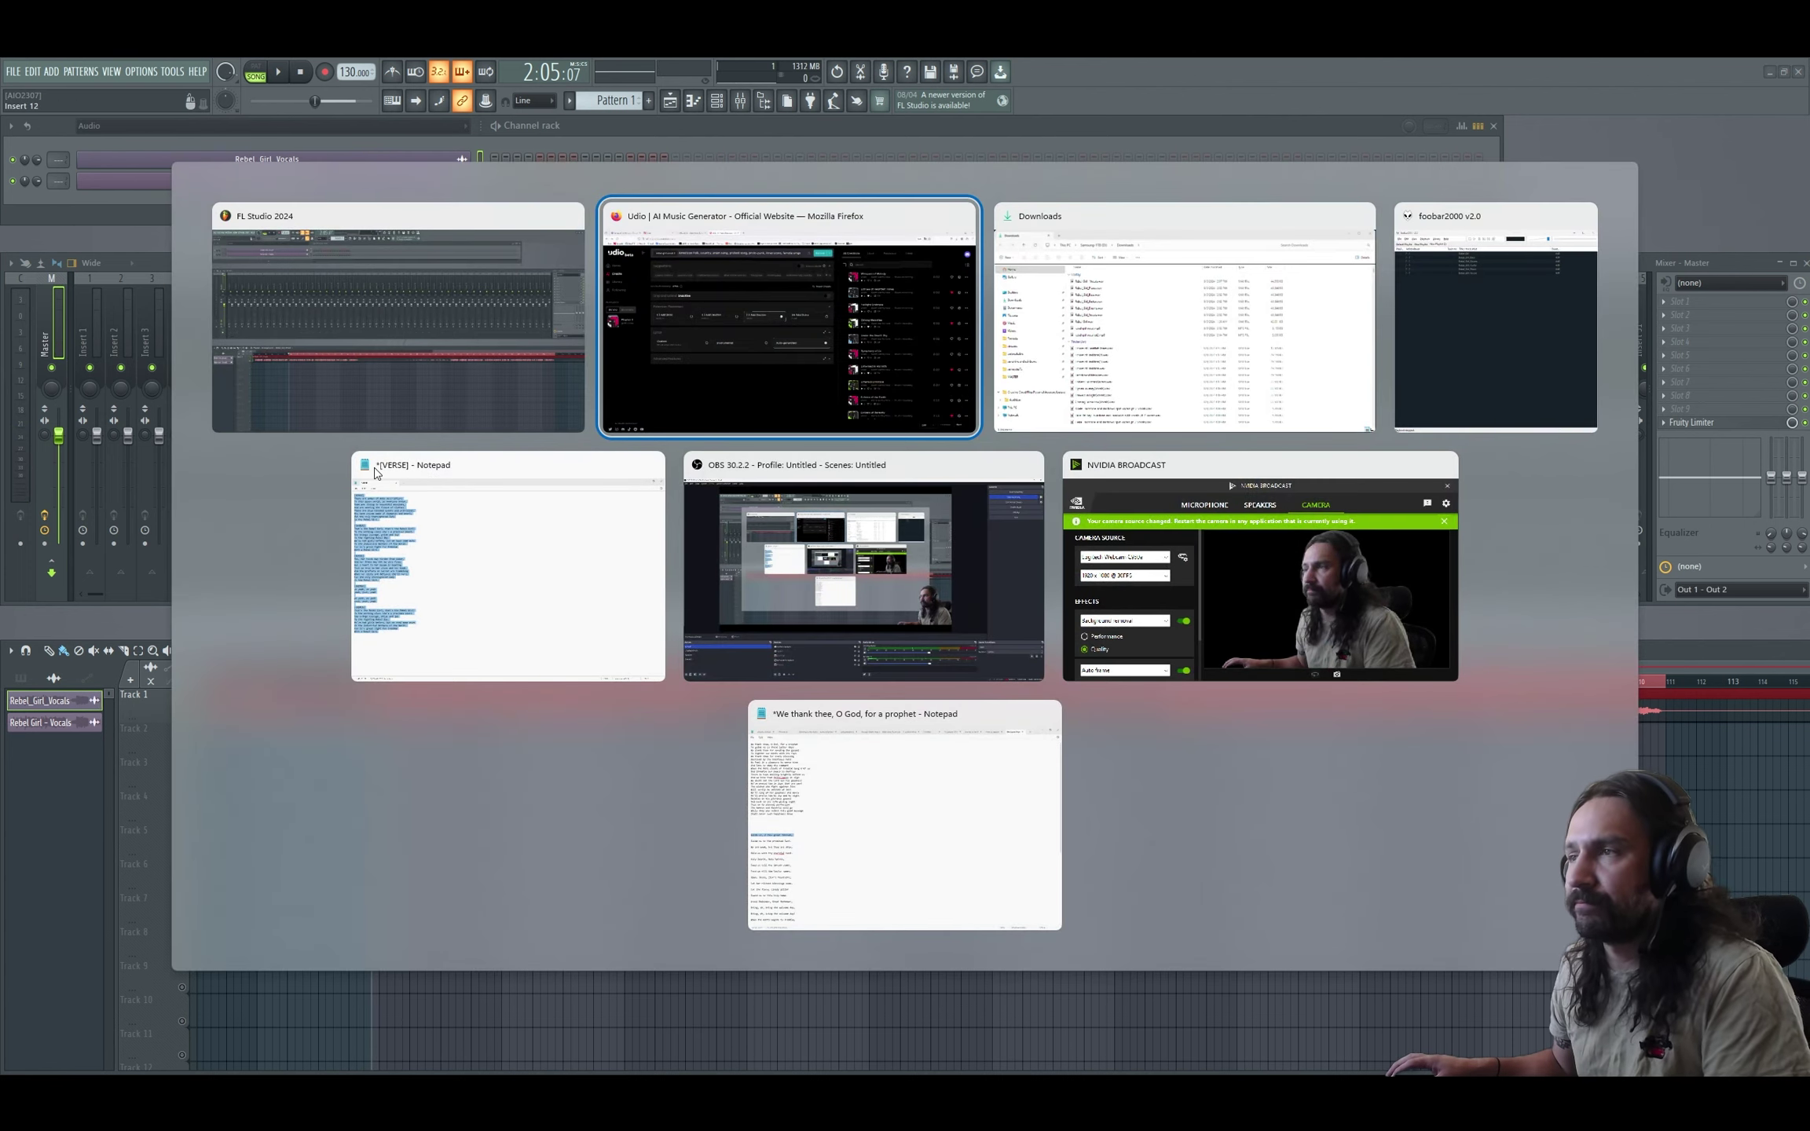
pyautogui.hotkey('alt', 'Tab')
pyautogui.hotkey('alt', 'shift', 'Tab')
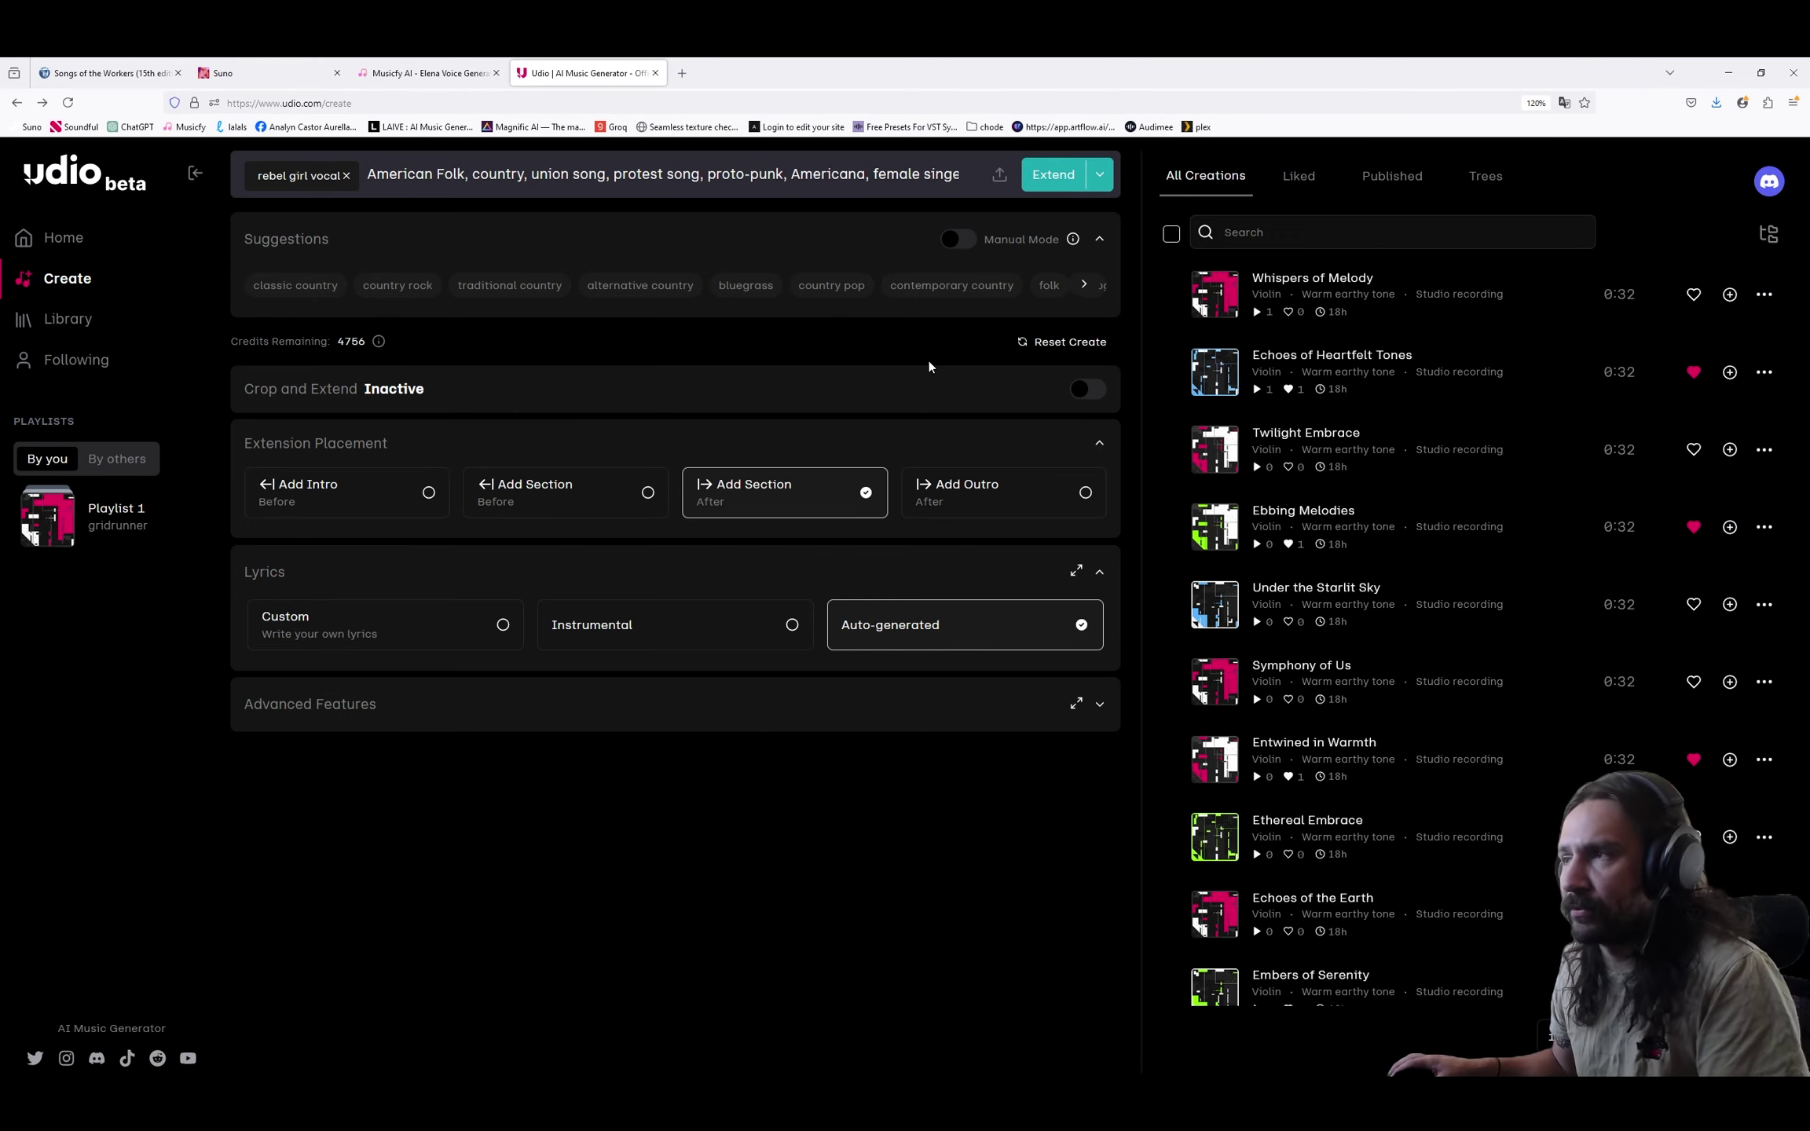
# Switch the uploaded vocal from Extend to Remix with manual mode and the udio-130 model.
pyautogui.click(1000, 234)
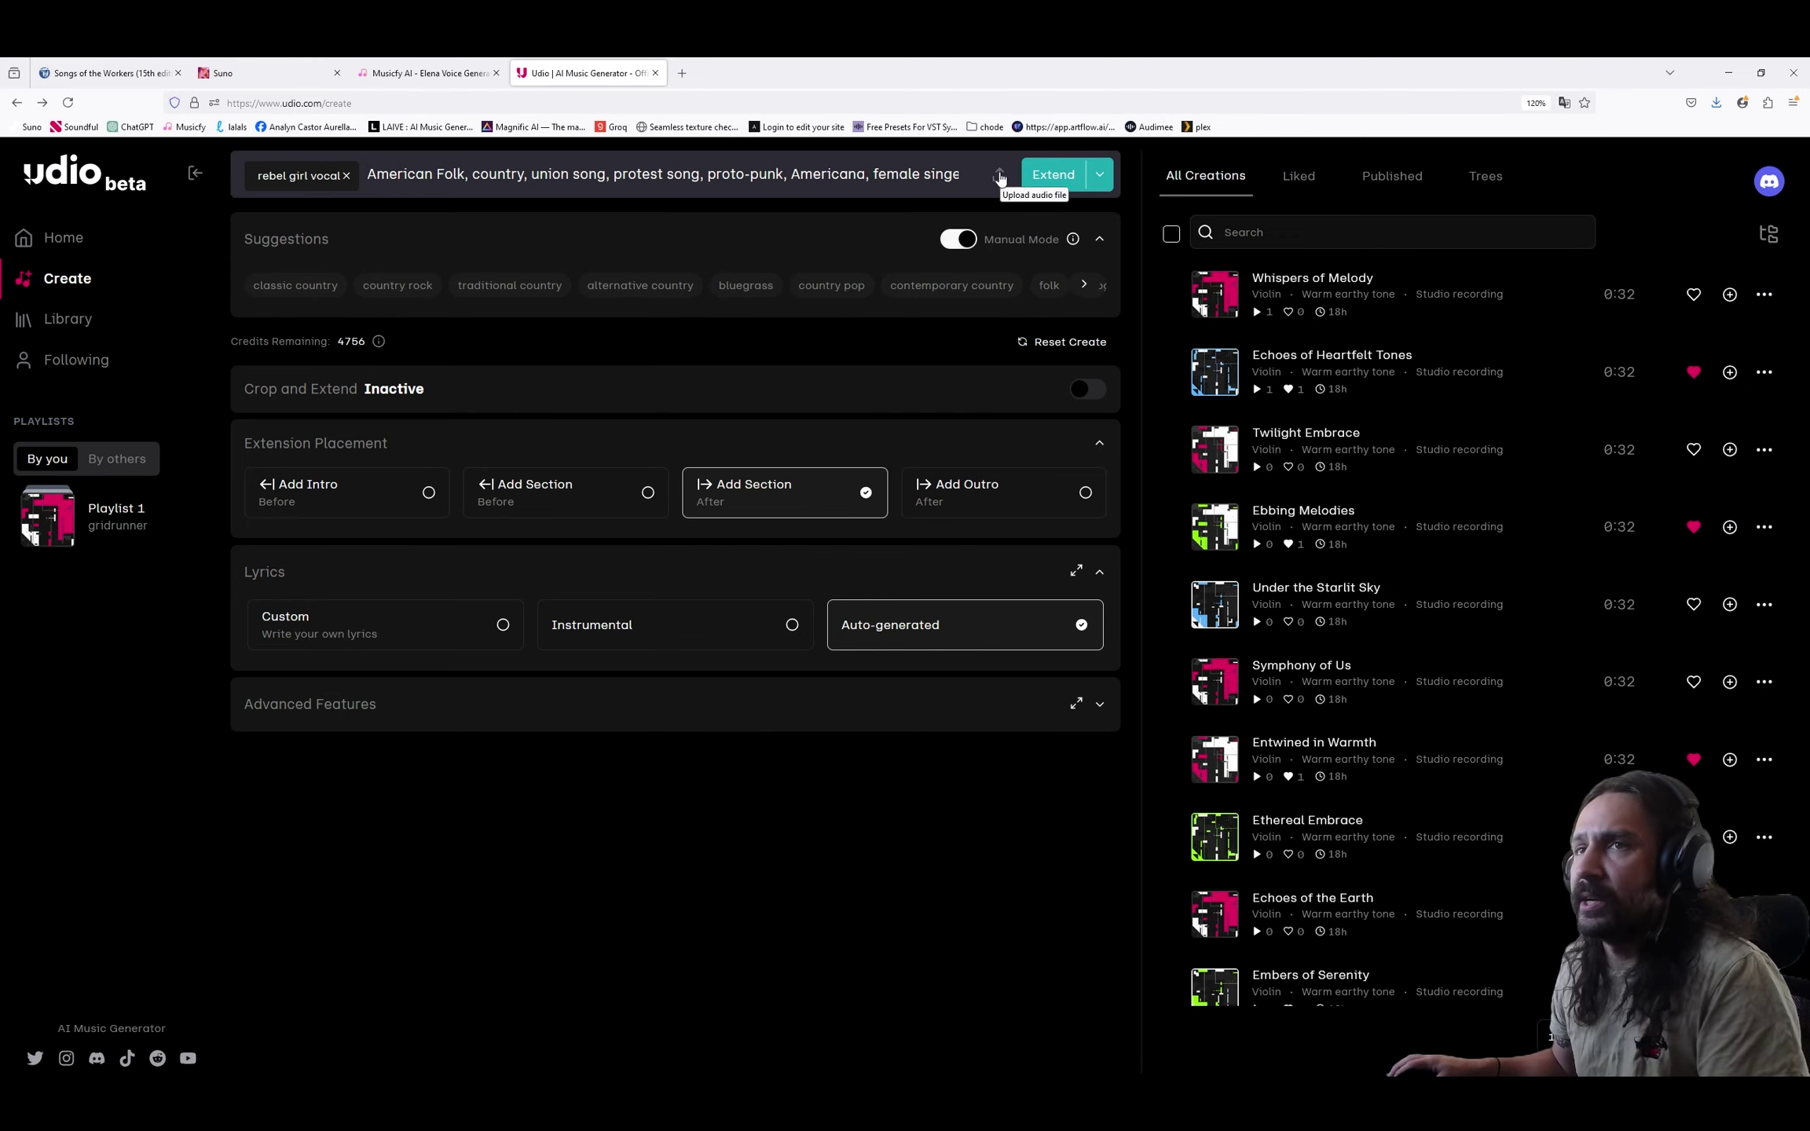
pyautogui.click(1099, 174)
pyautogui.click(1034, 266)
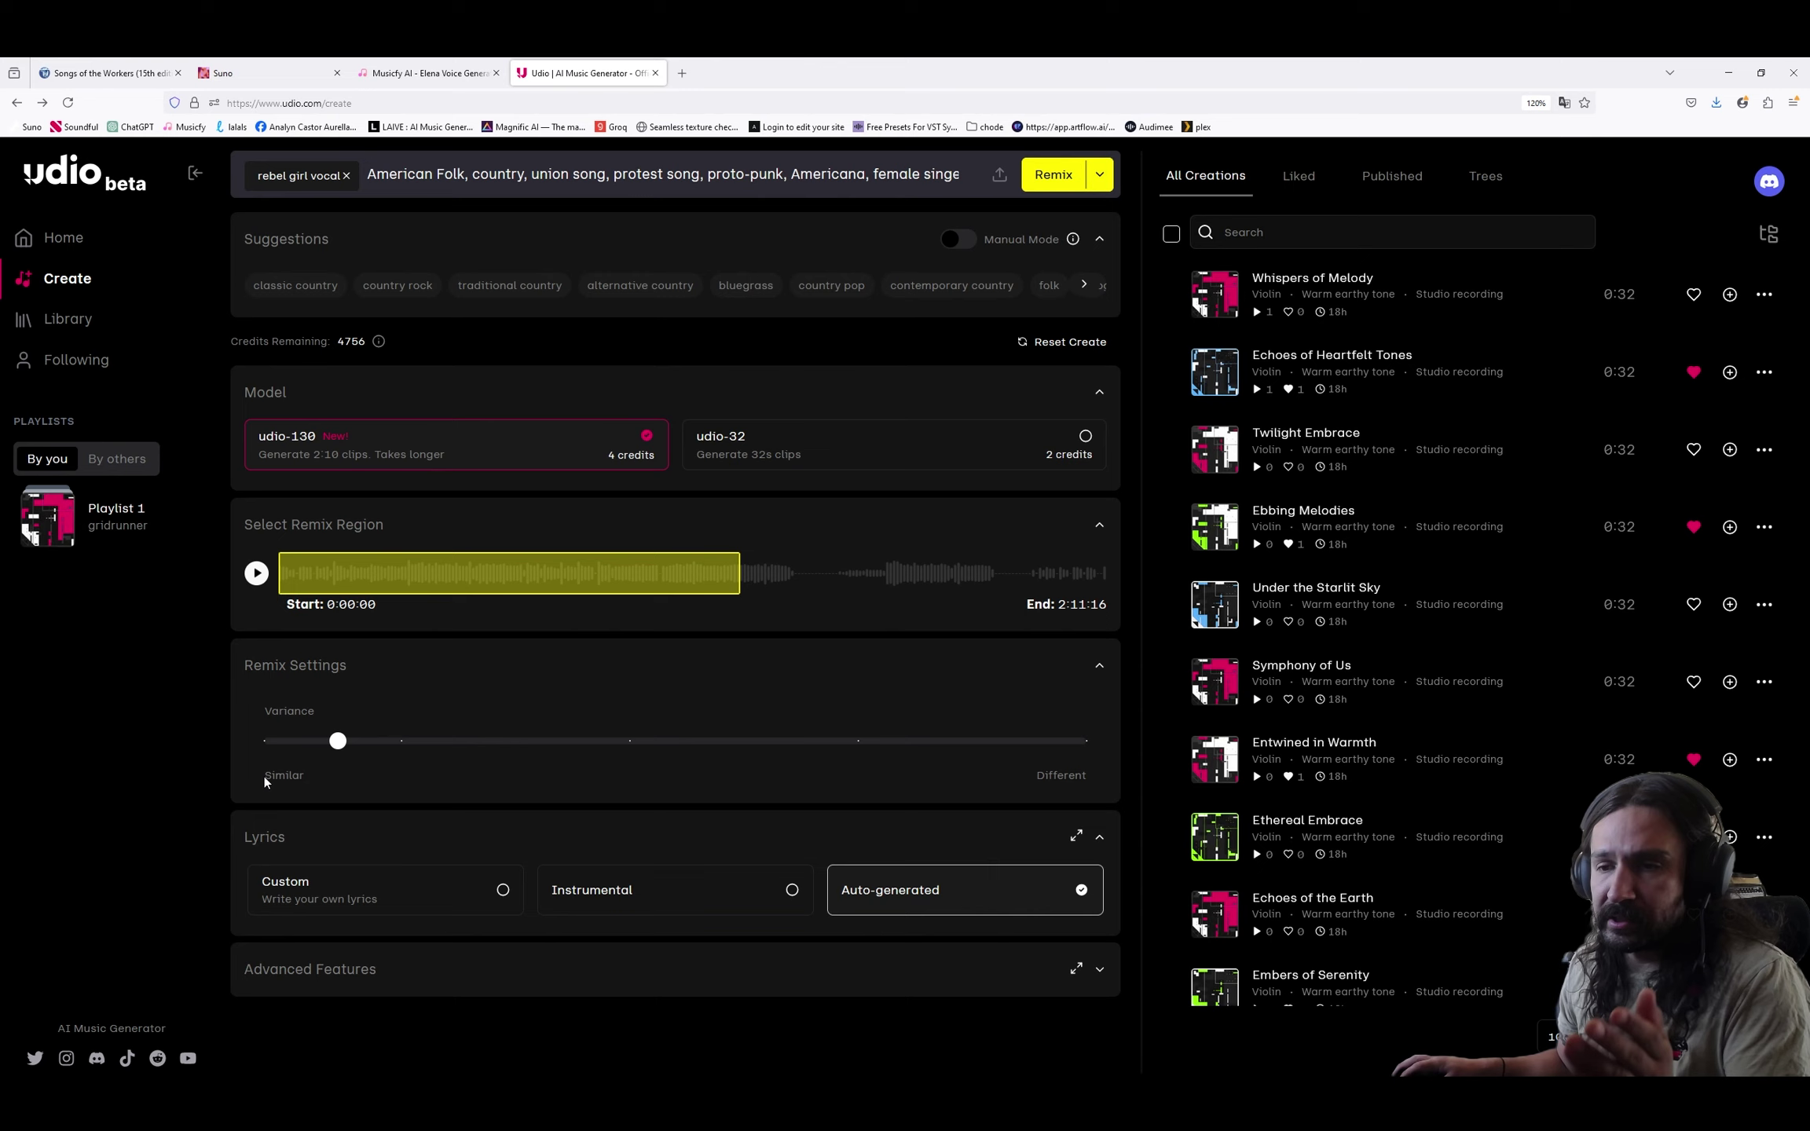
pyautogui.moveTo(336, 739)
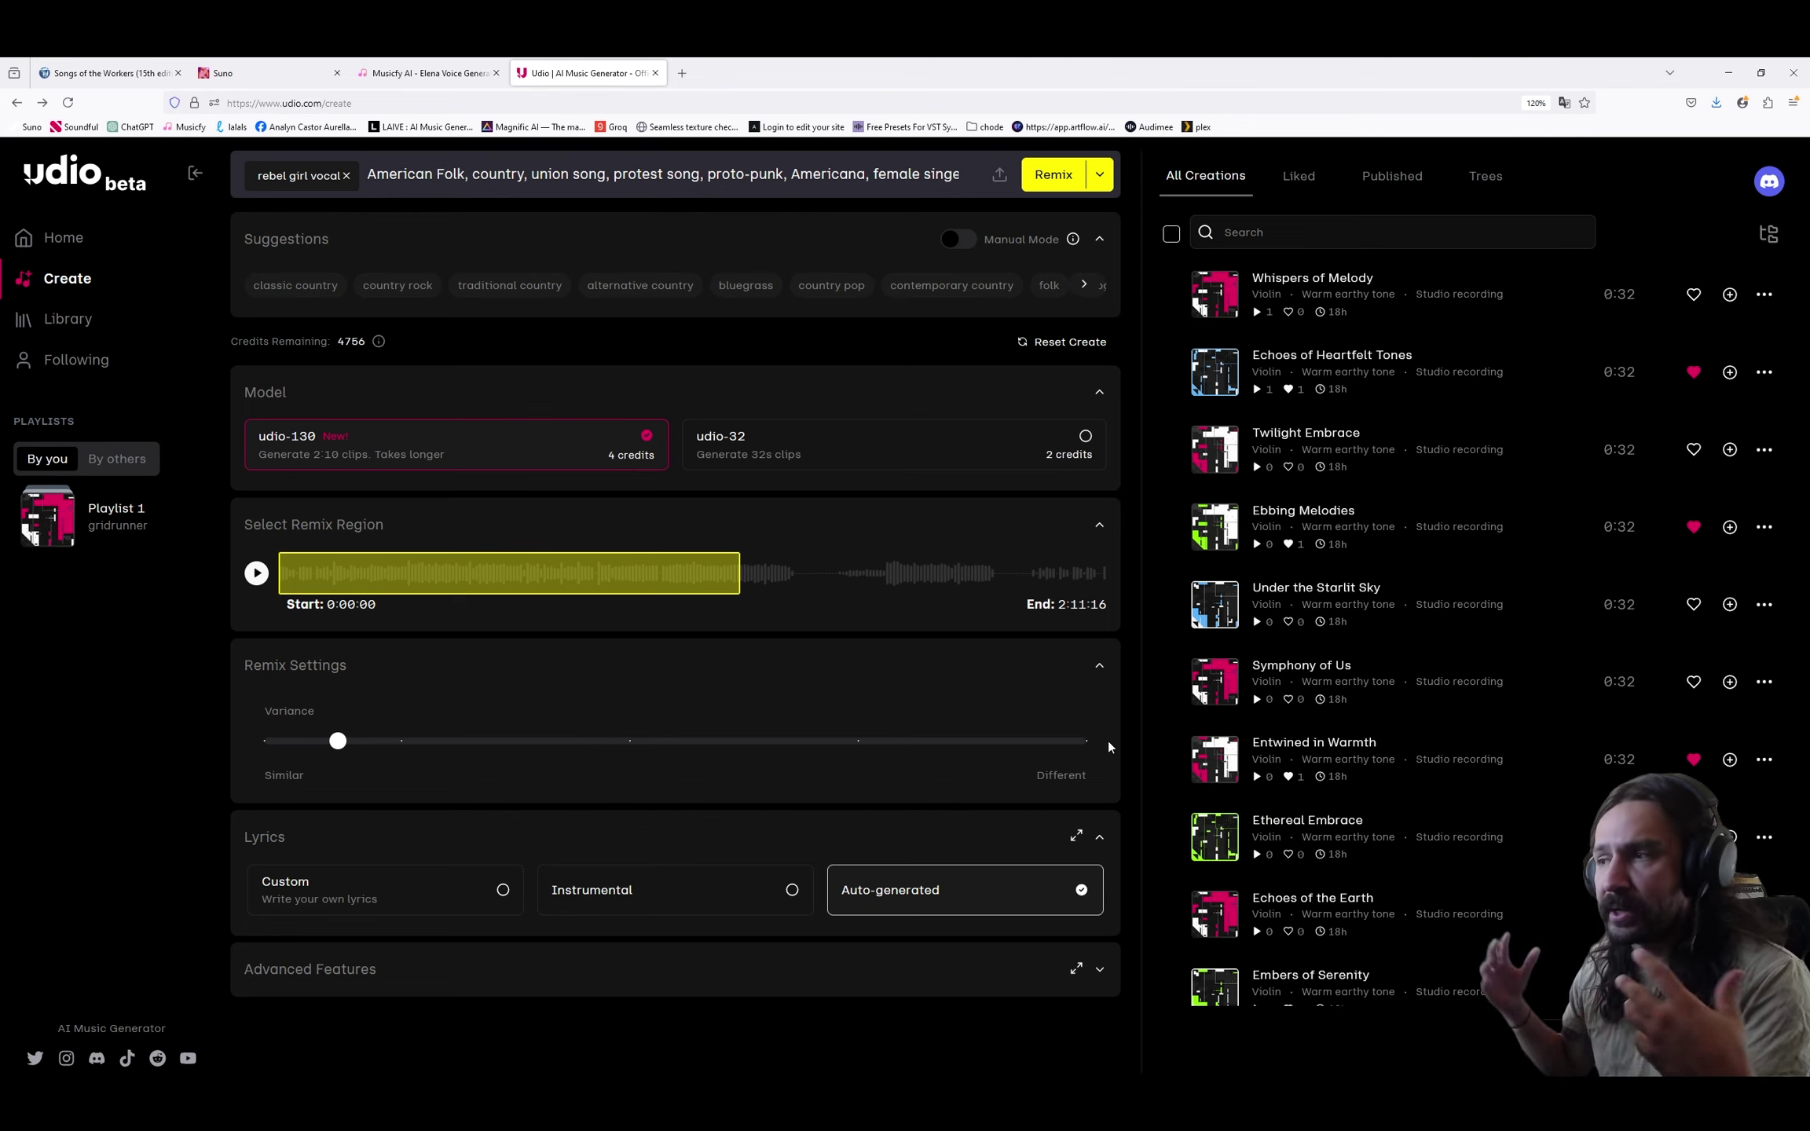
pyautogui.click(785, 444)
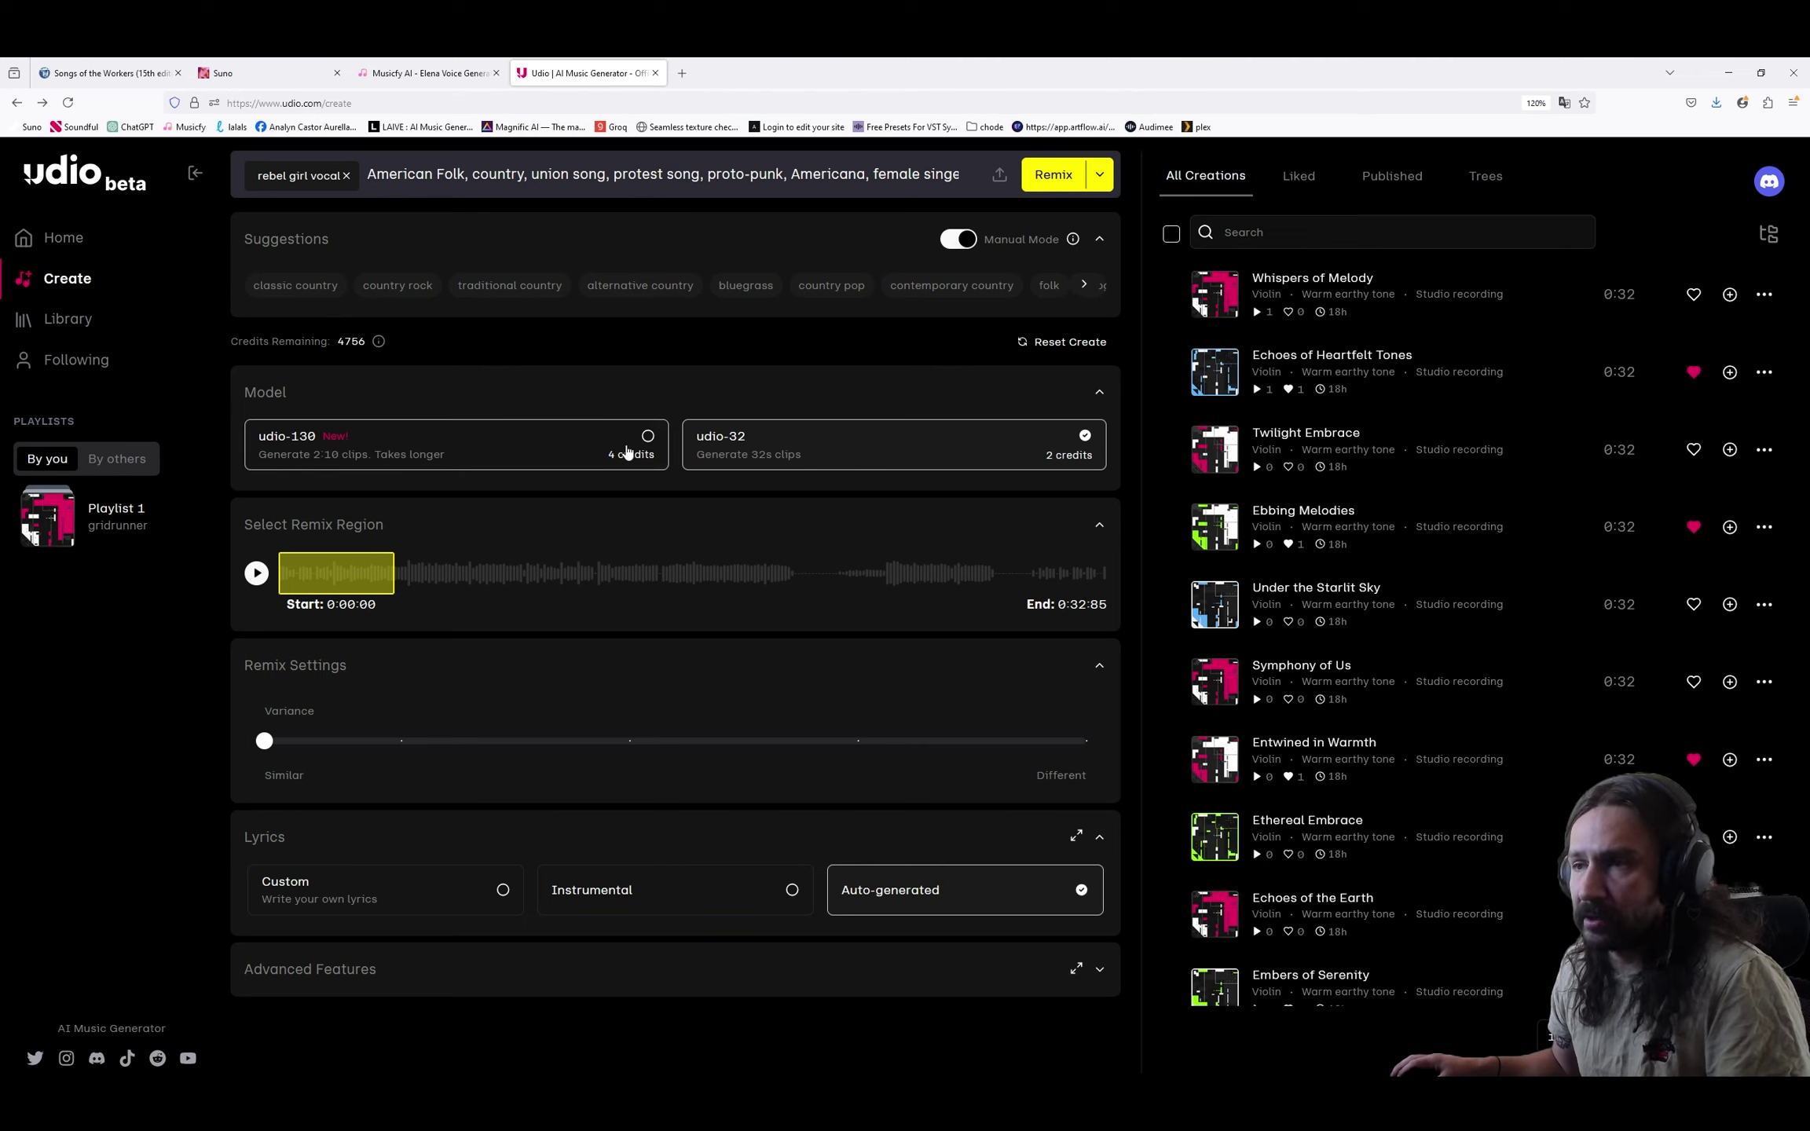
pyautogui.click(612, 448)
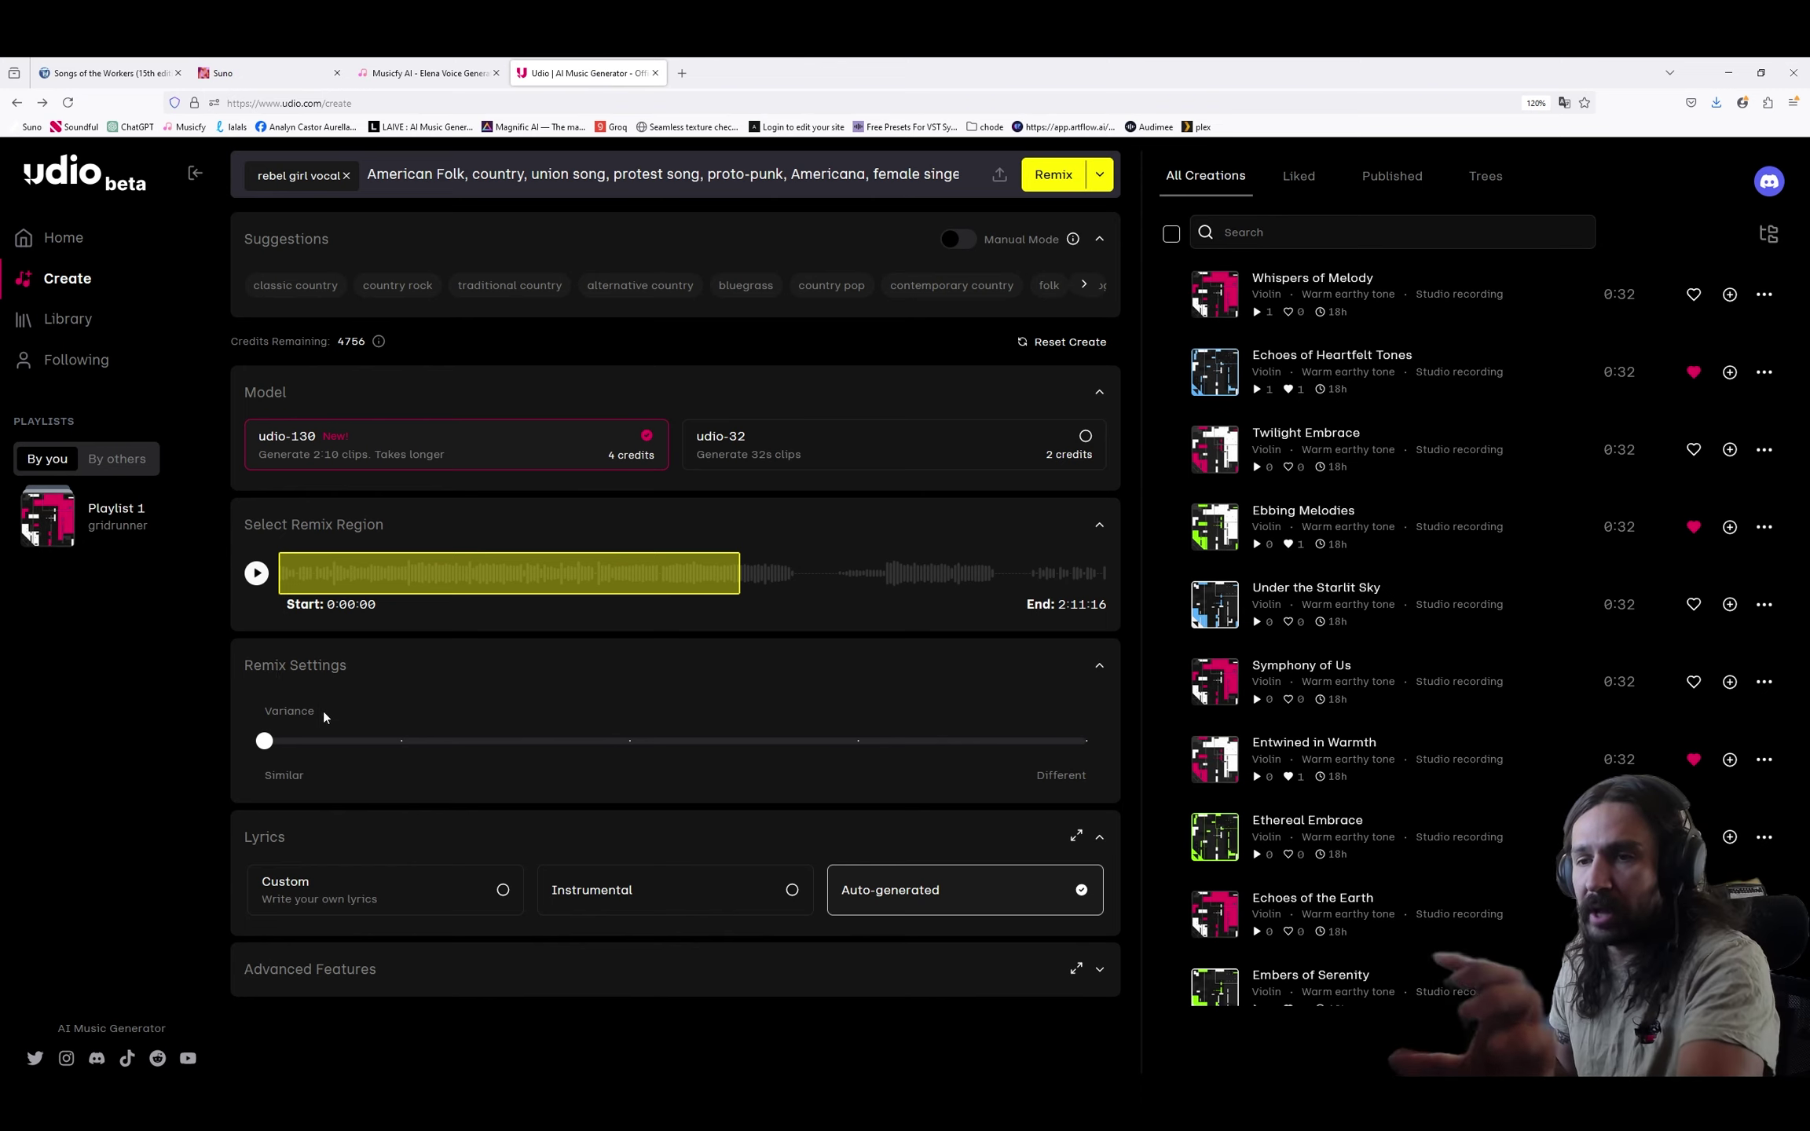
# Set Variance to about 0.18 and choose Custom lyrics.
pyautogui.moveTo(258, 747)
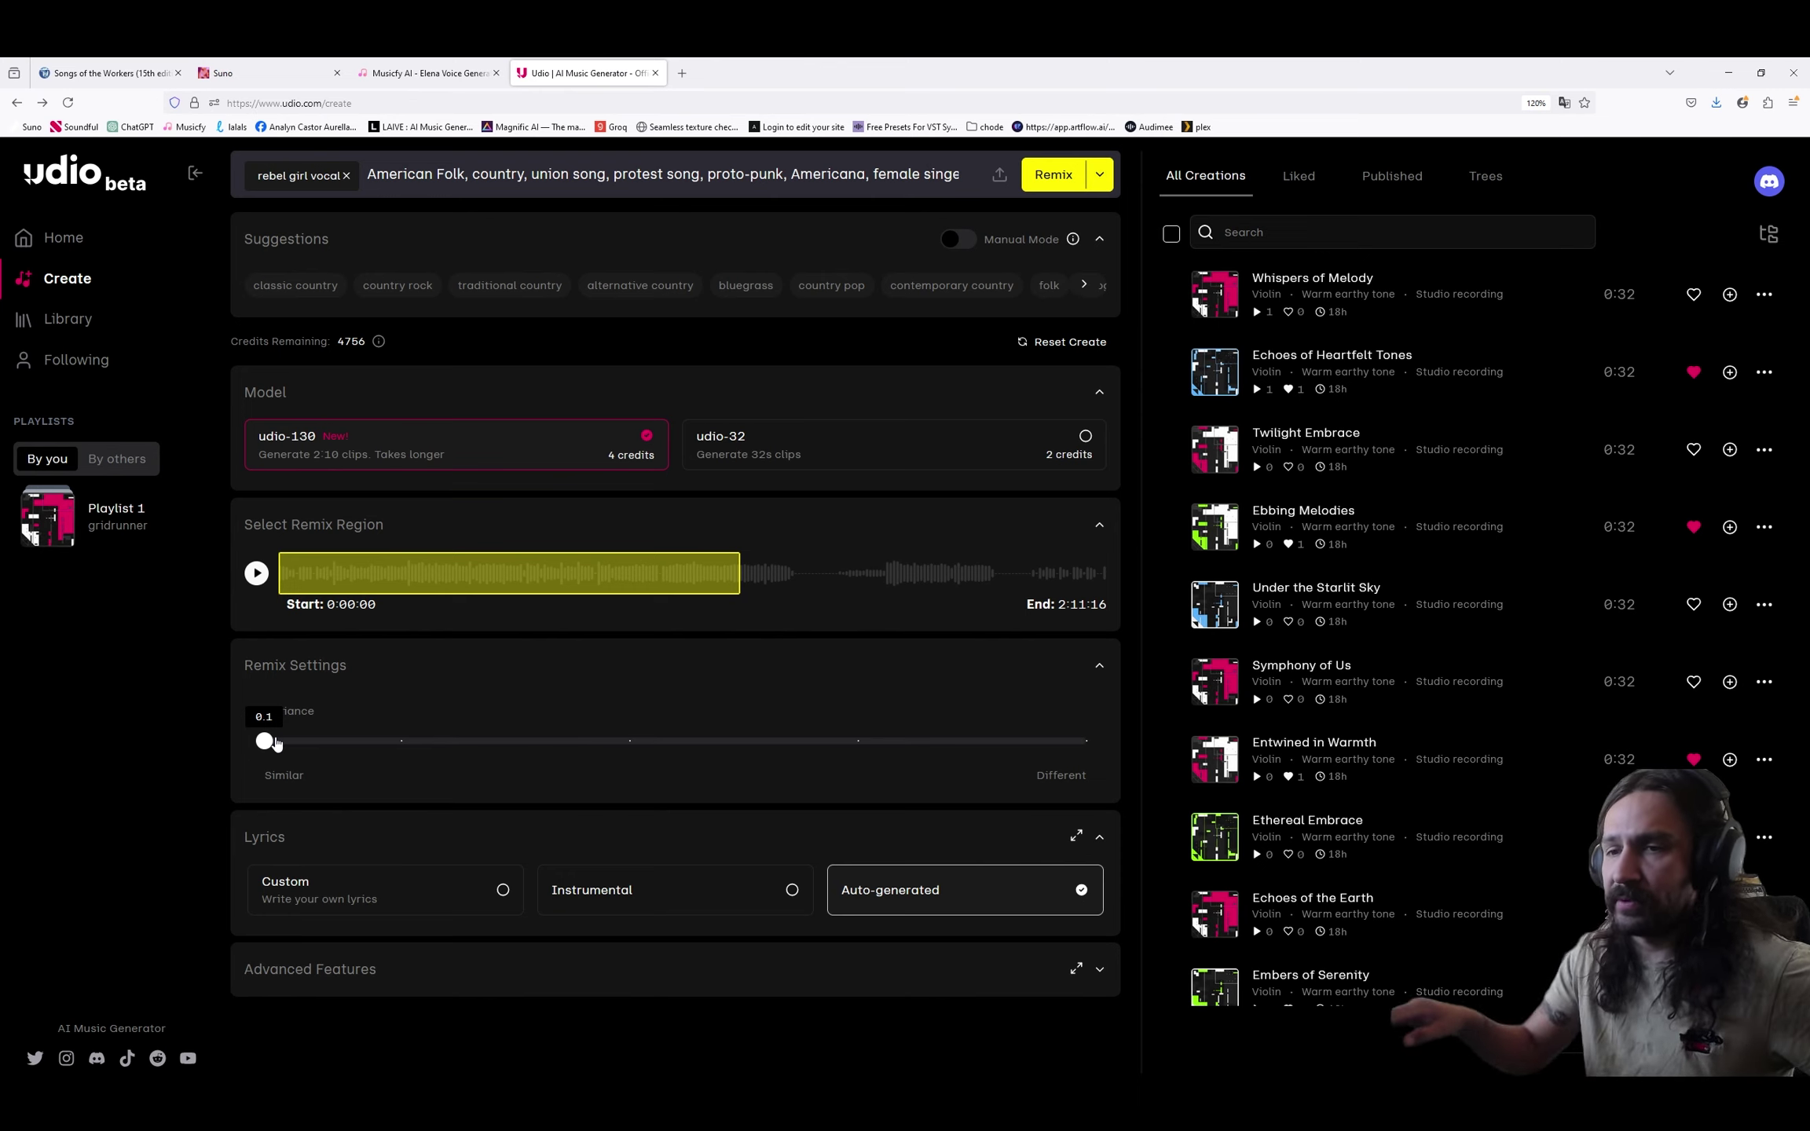
pyautogui.click(1085, 741)
pyautogui.moveTo(1084, 741); pyautogui.dragTo(317, 788)
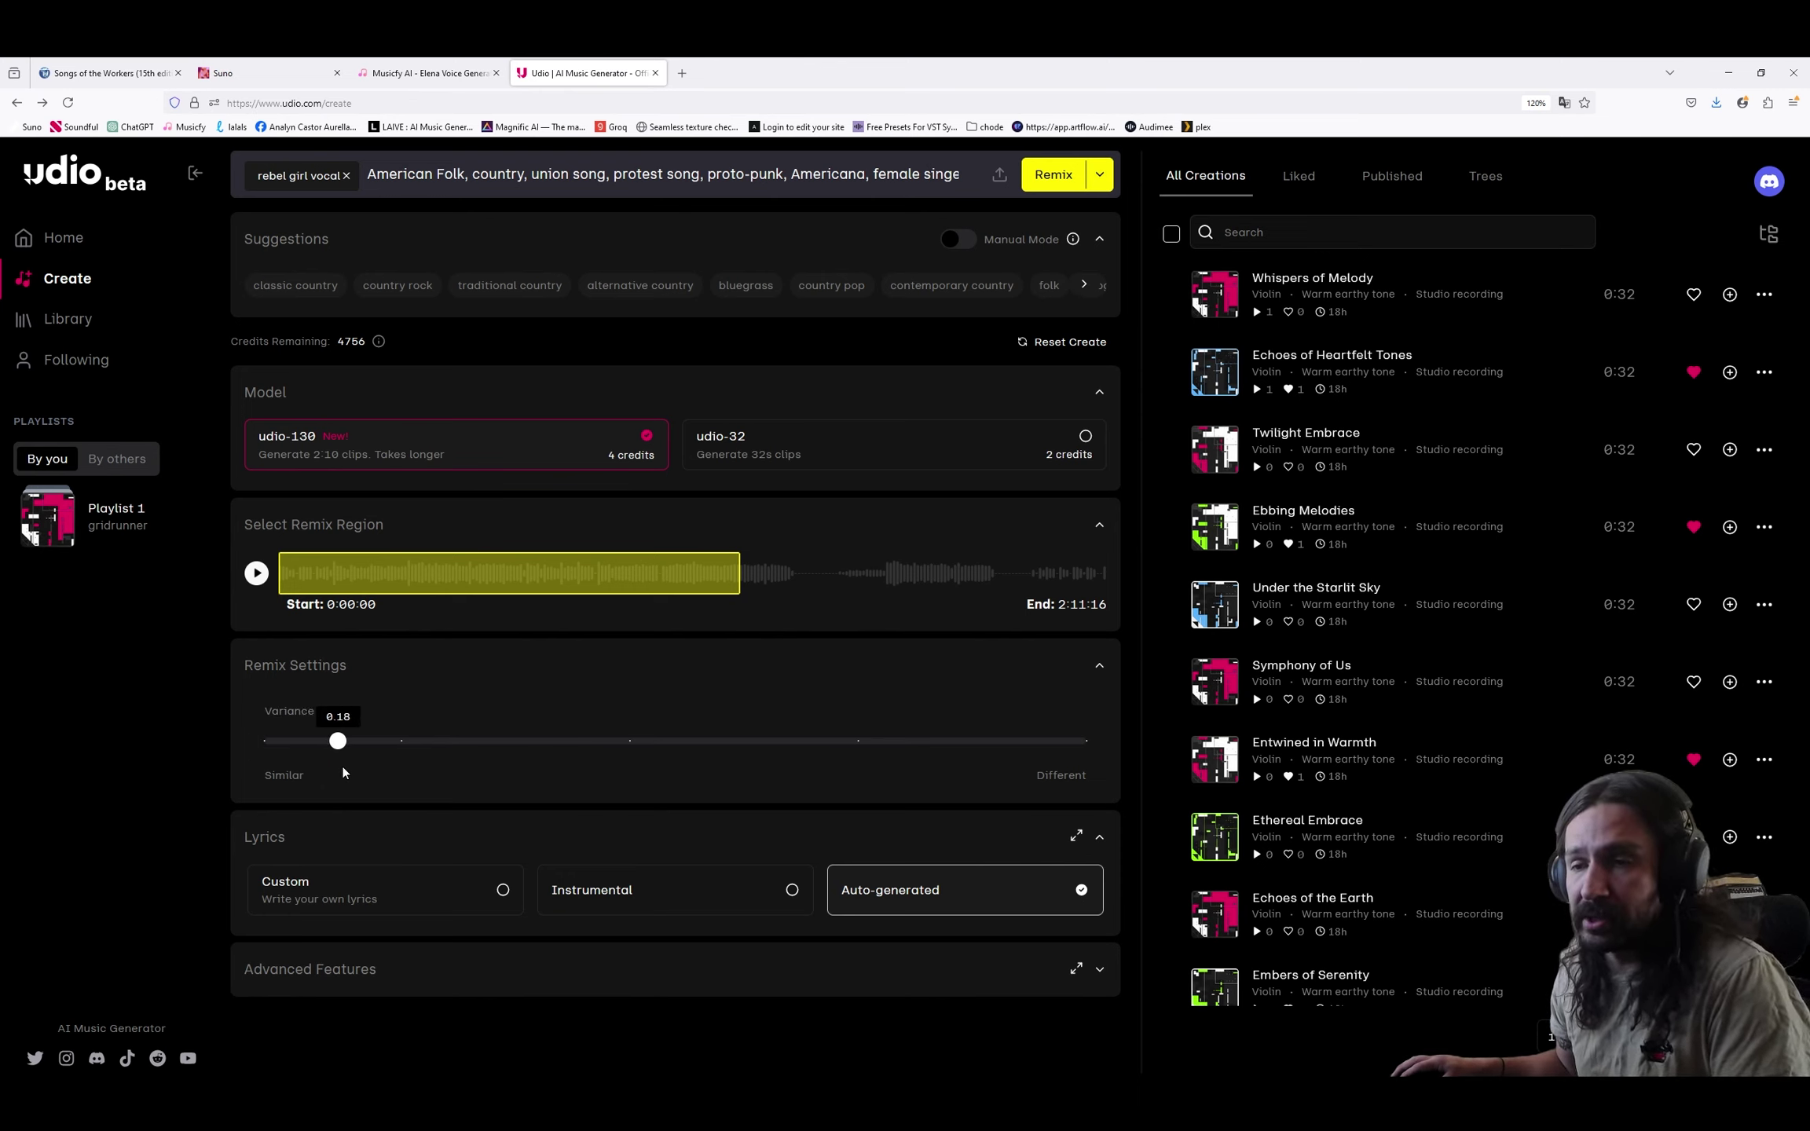
pyautogui.click(385, 891)
pyautogui.scroll(-3, 561, 786)
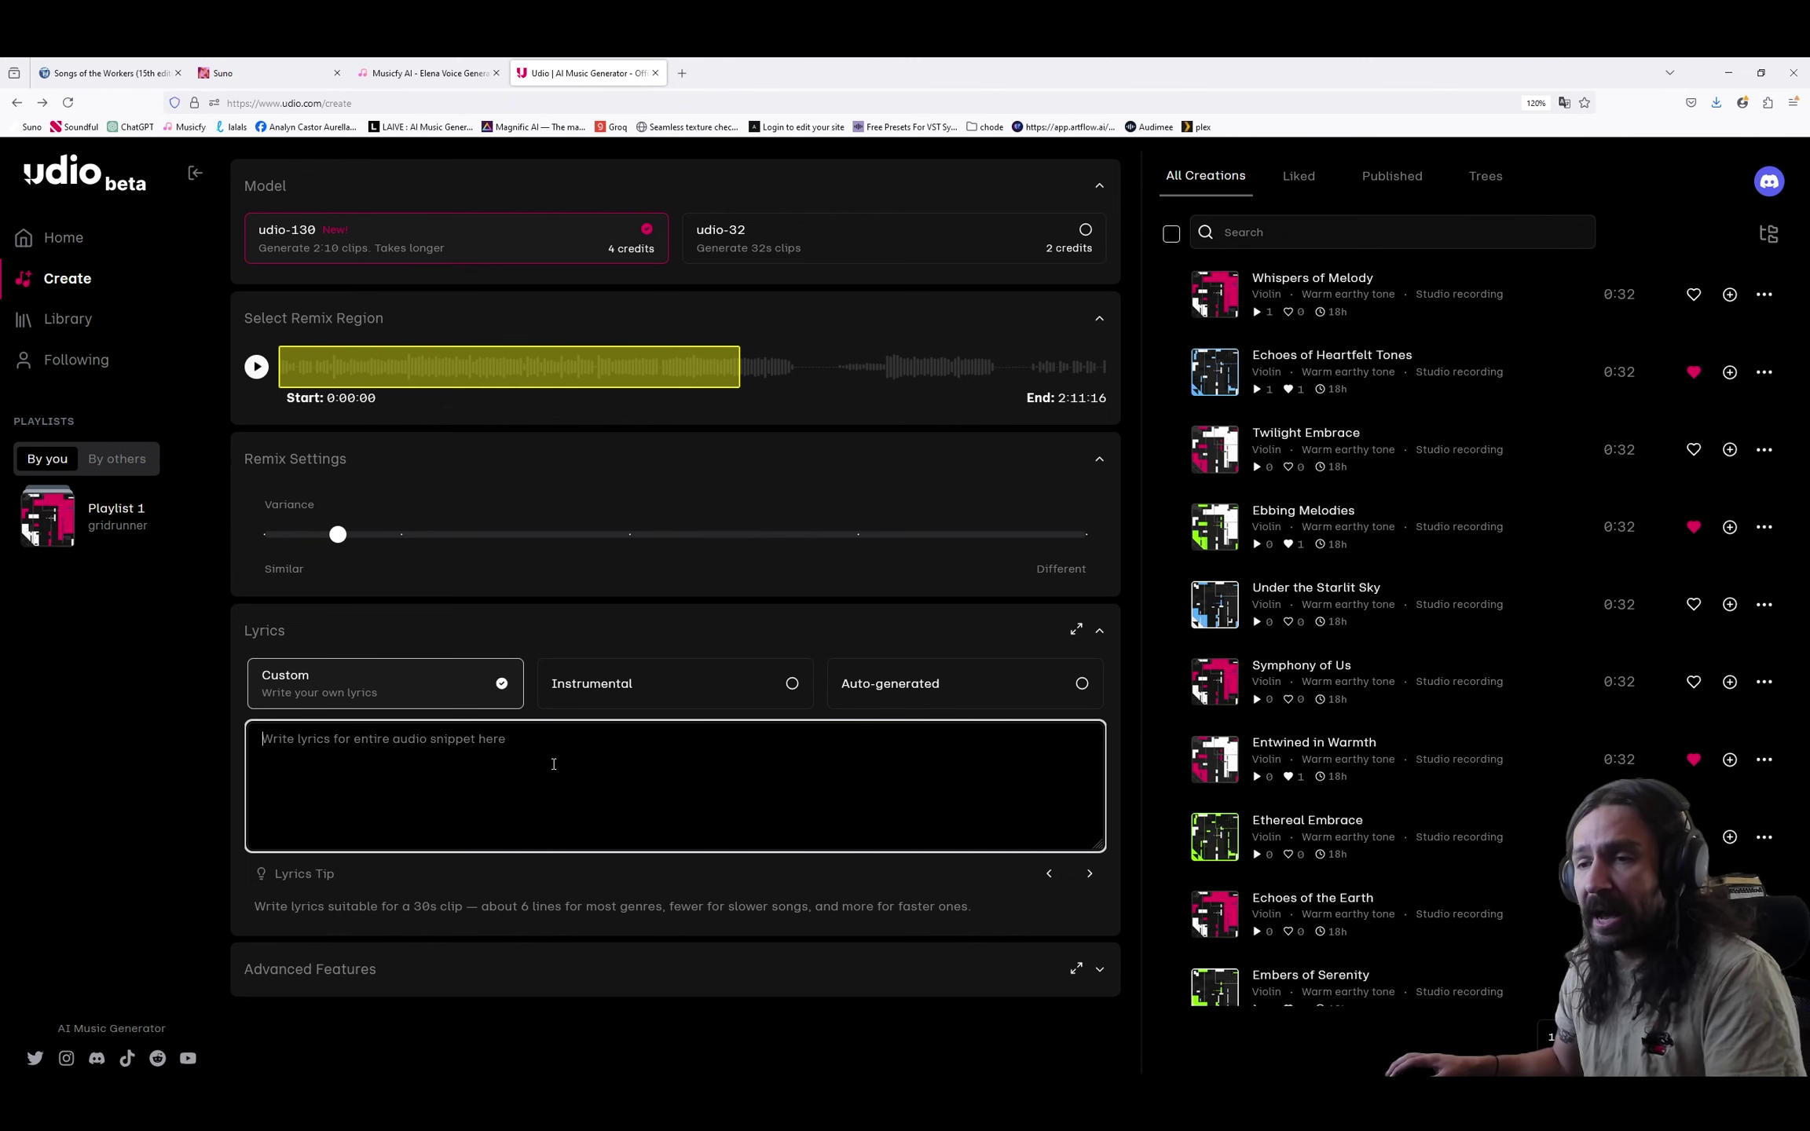
pyautogui.hotkey('alt', 'Tab')
pyautogui.hotkey('alt', 'Tab')
pyautogui.hotkey('alt', 'Tab')
pyautogui.hotkey('alt', 'Tab')
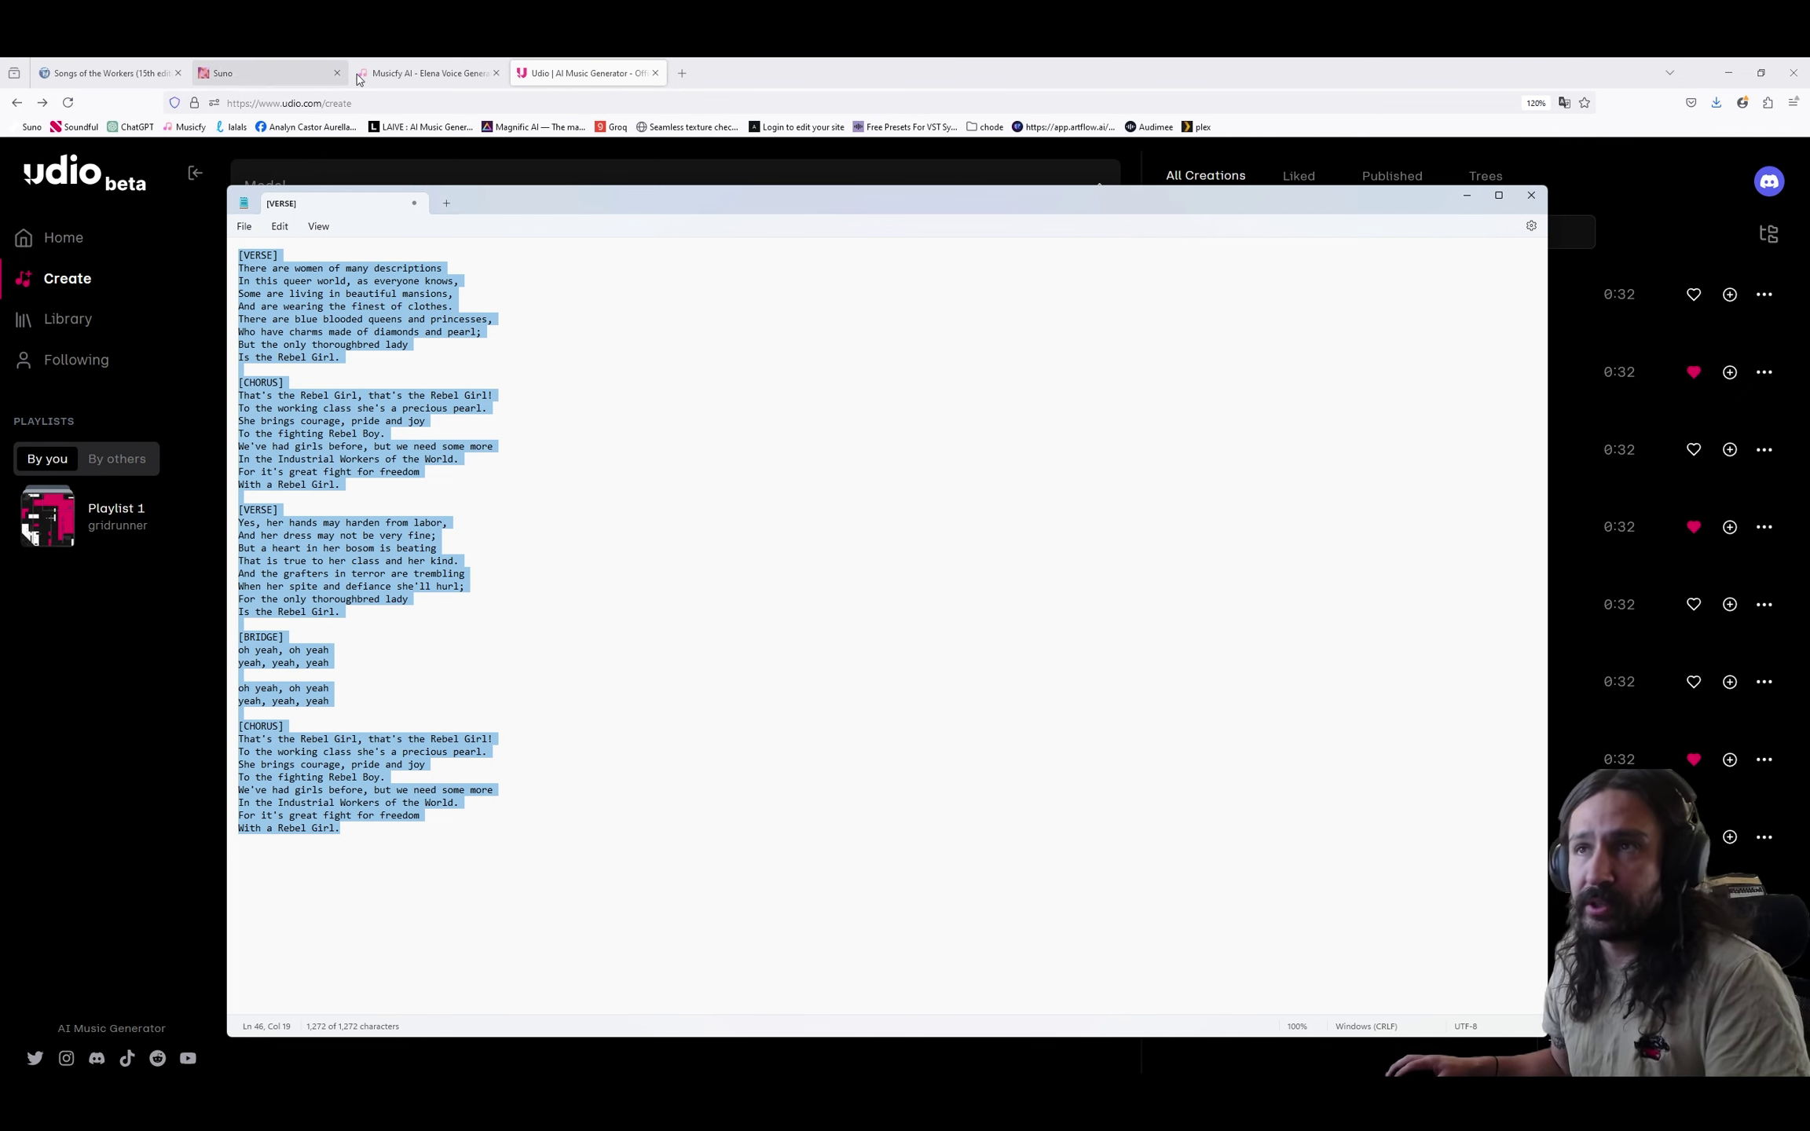
# Check the Musicfy Elena voice page with Rebel_Girl_Vocals.wav, then go back to Udio's create page.
pyautogui.click(425, 73)
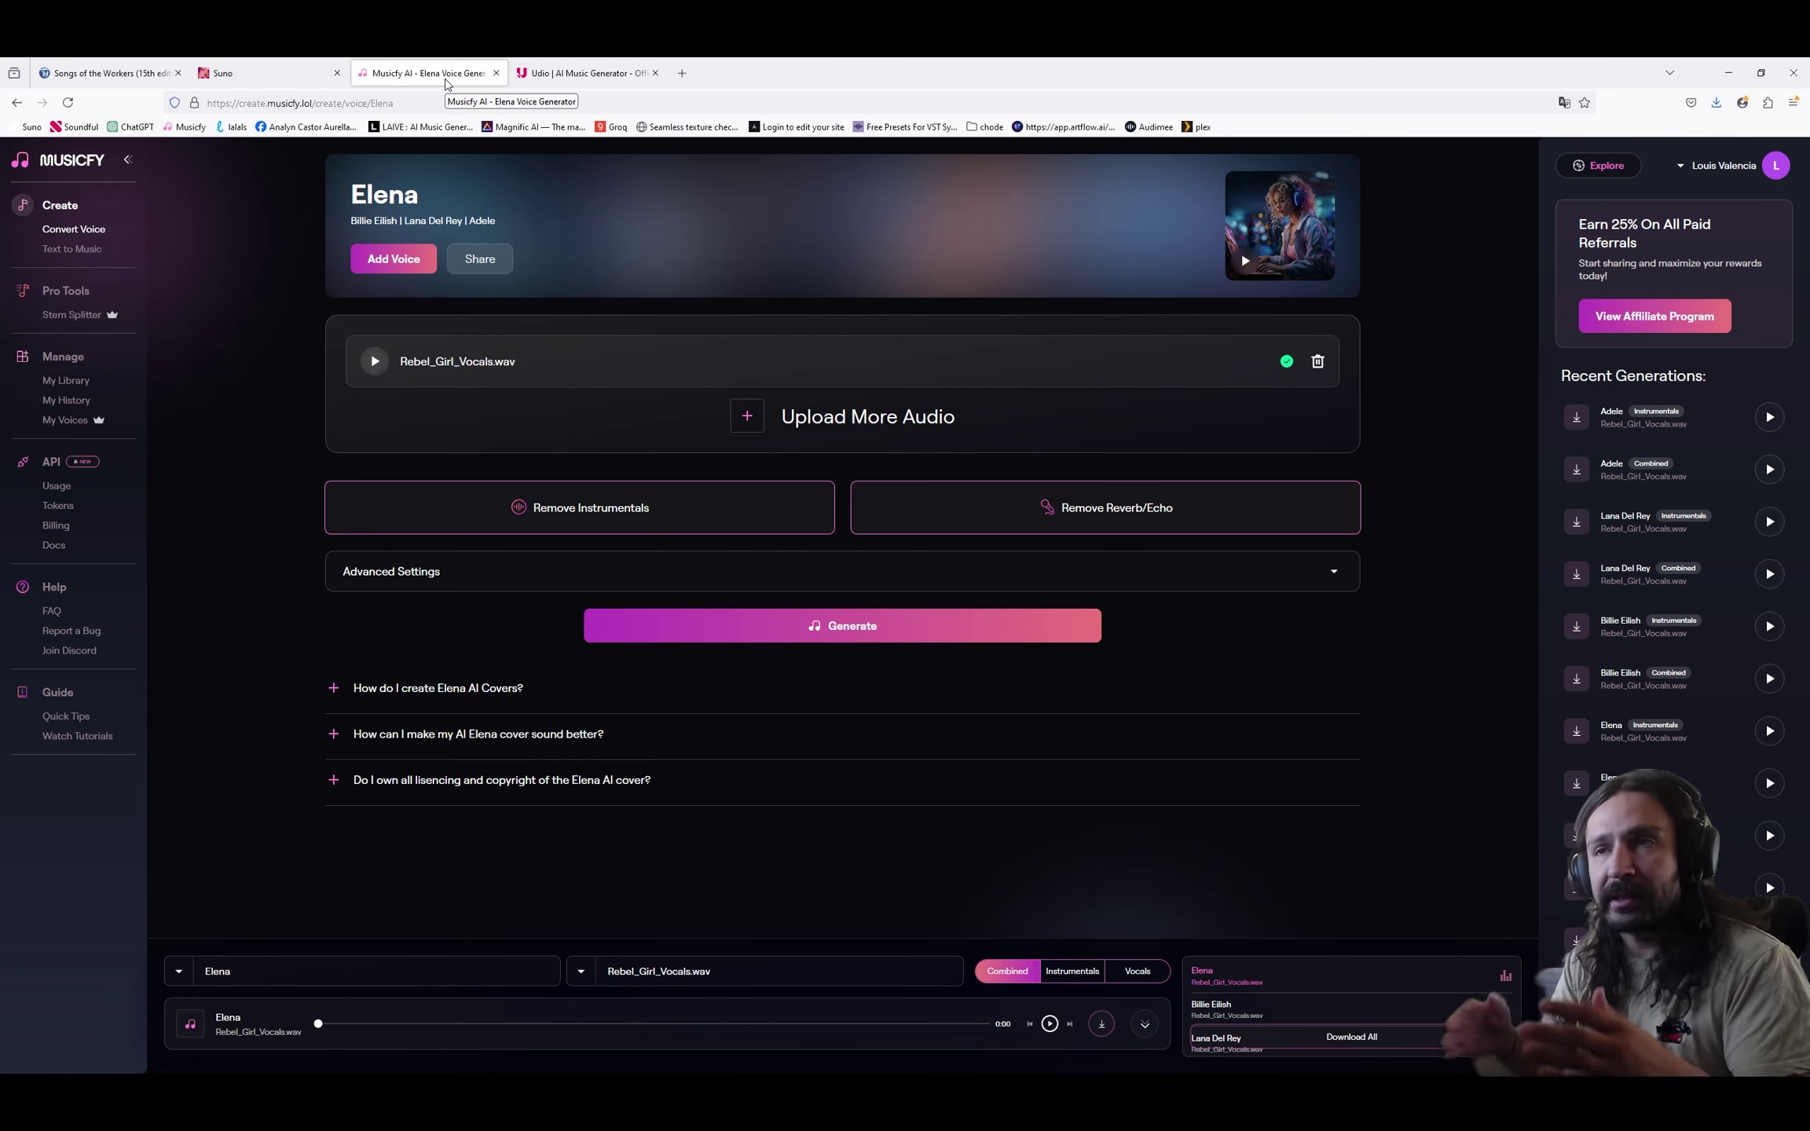
pyautogui.click(561, 77)
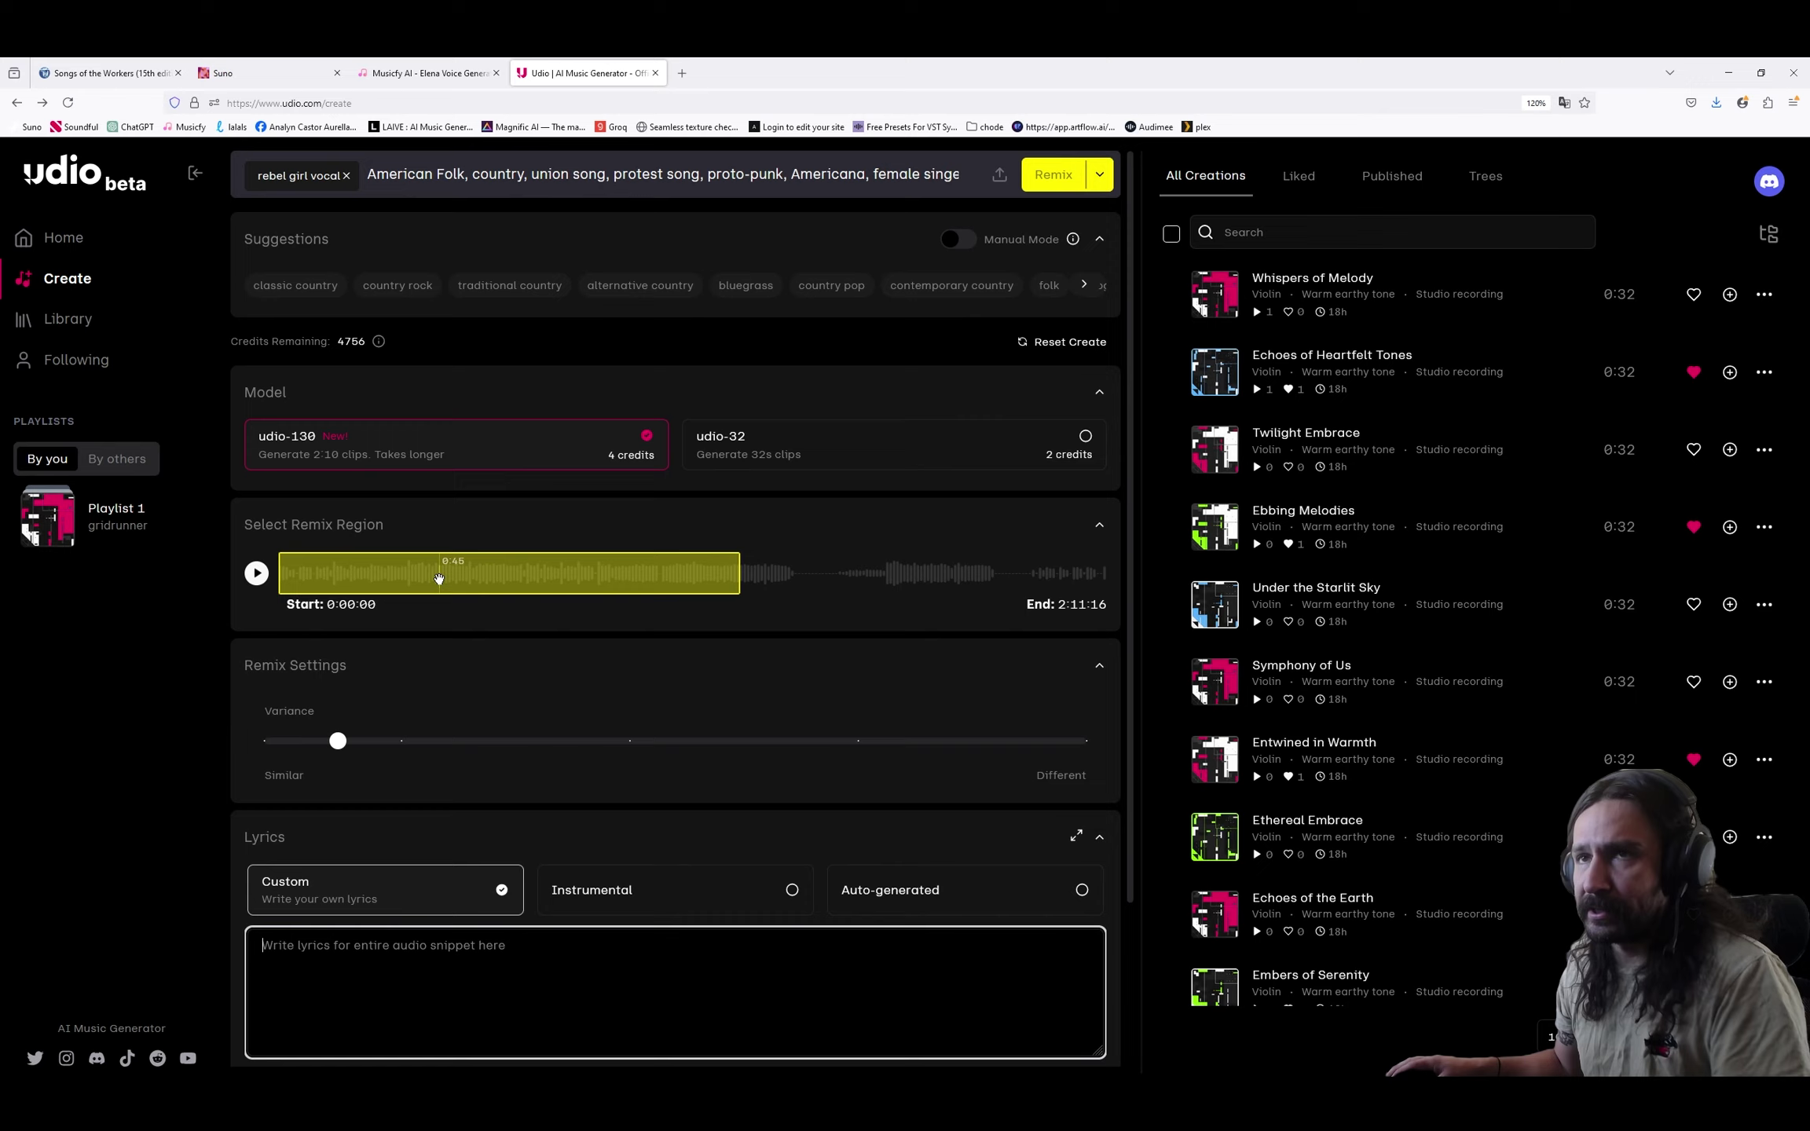
# Paste the Rebel Girl lyrics into the Custom lyrics box and raise generation quality to Ultra.
pyautogui.hotkey('alt', 'Tab')
pyautogui.hotkey('alt', 'Tab')
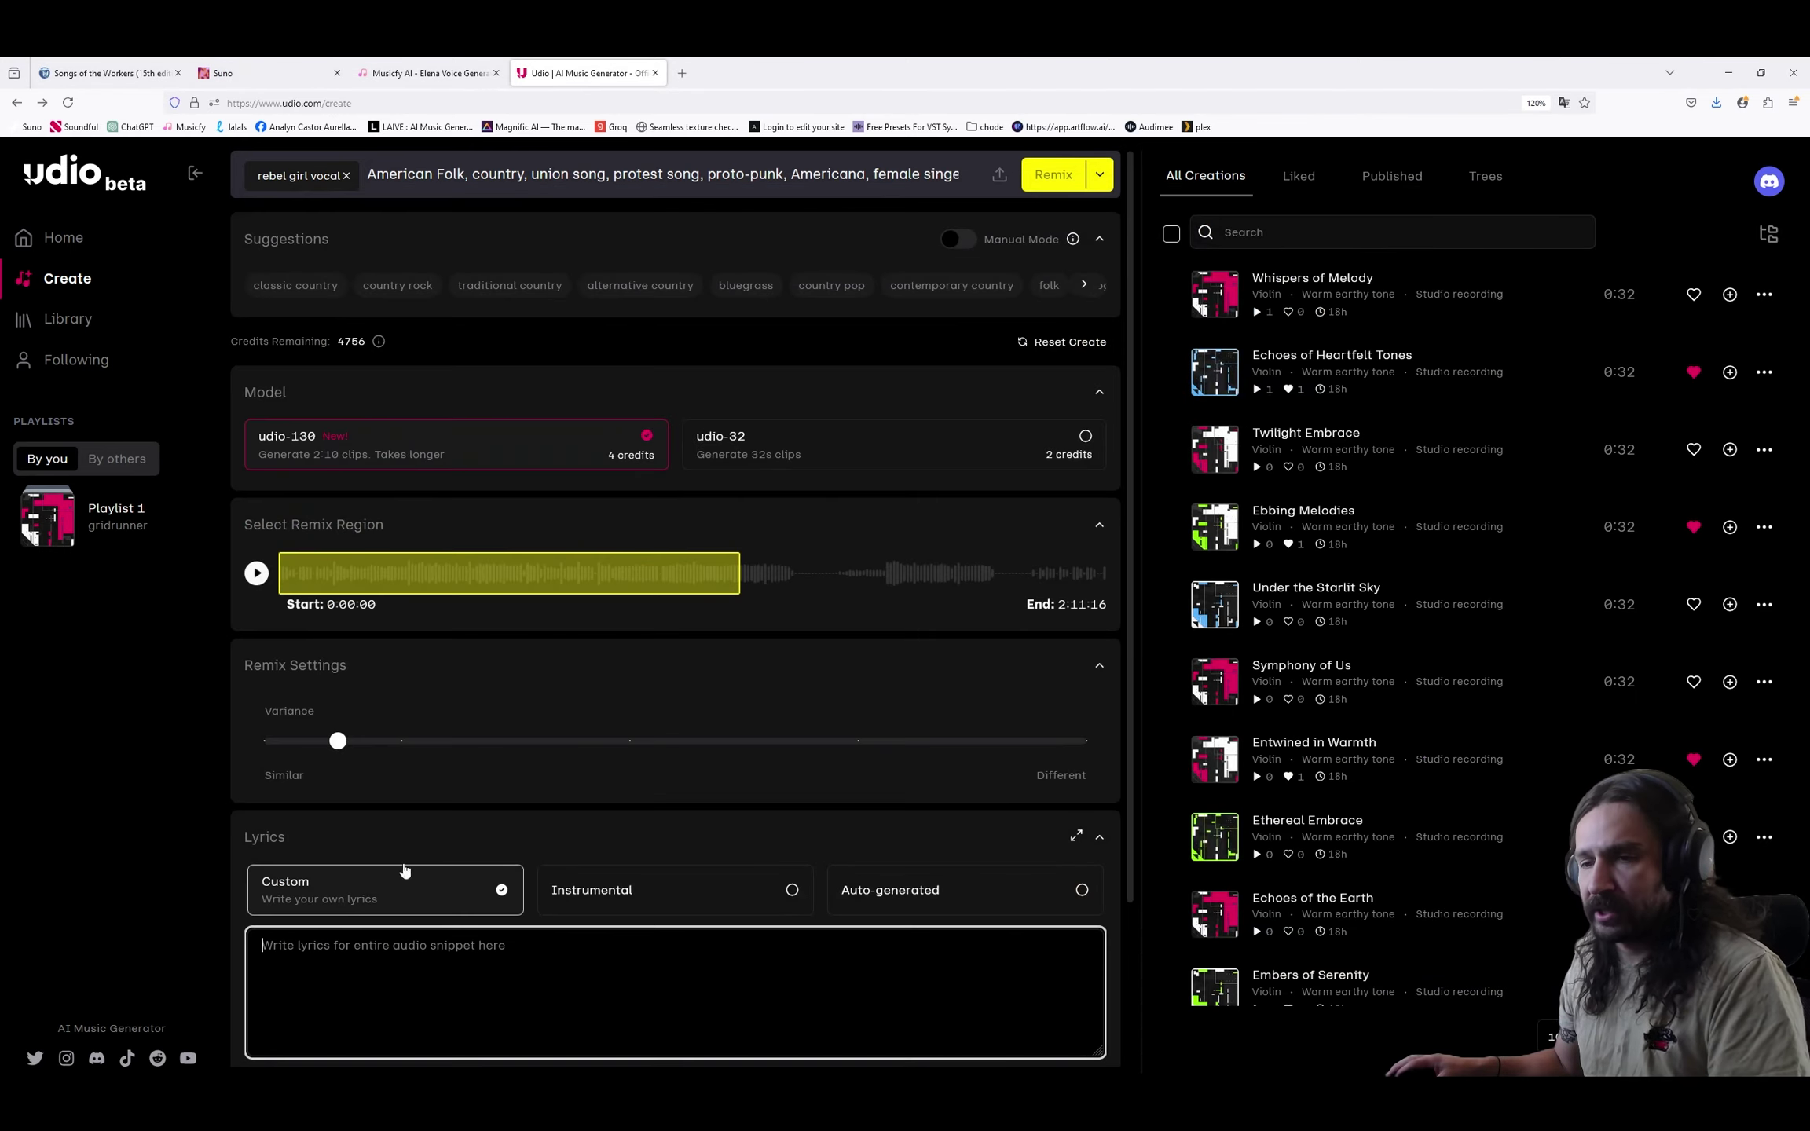
pyautogui.hotkey('ctrl', 'v')
pyautogui.scroll(-5, 941, 931)
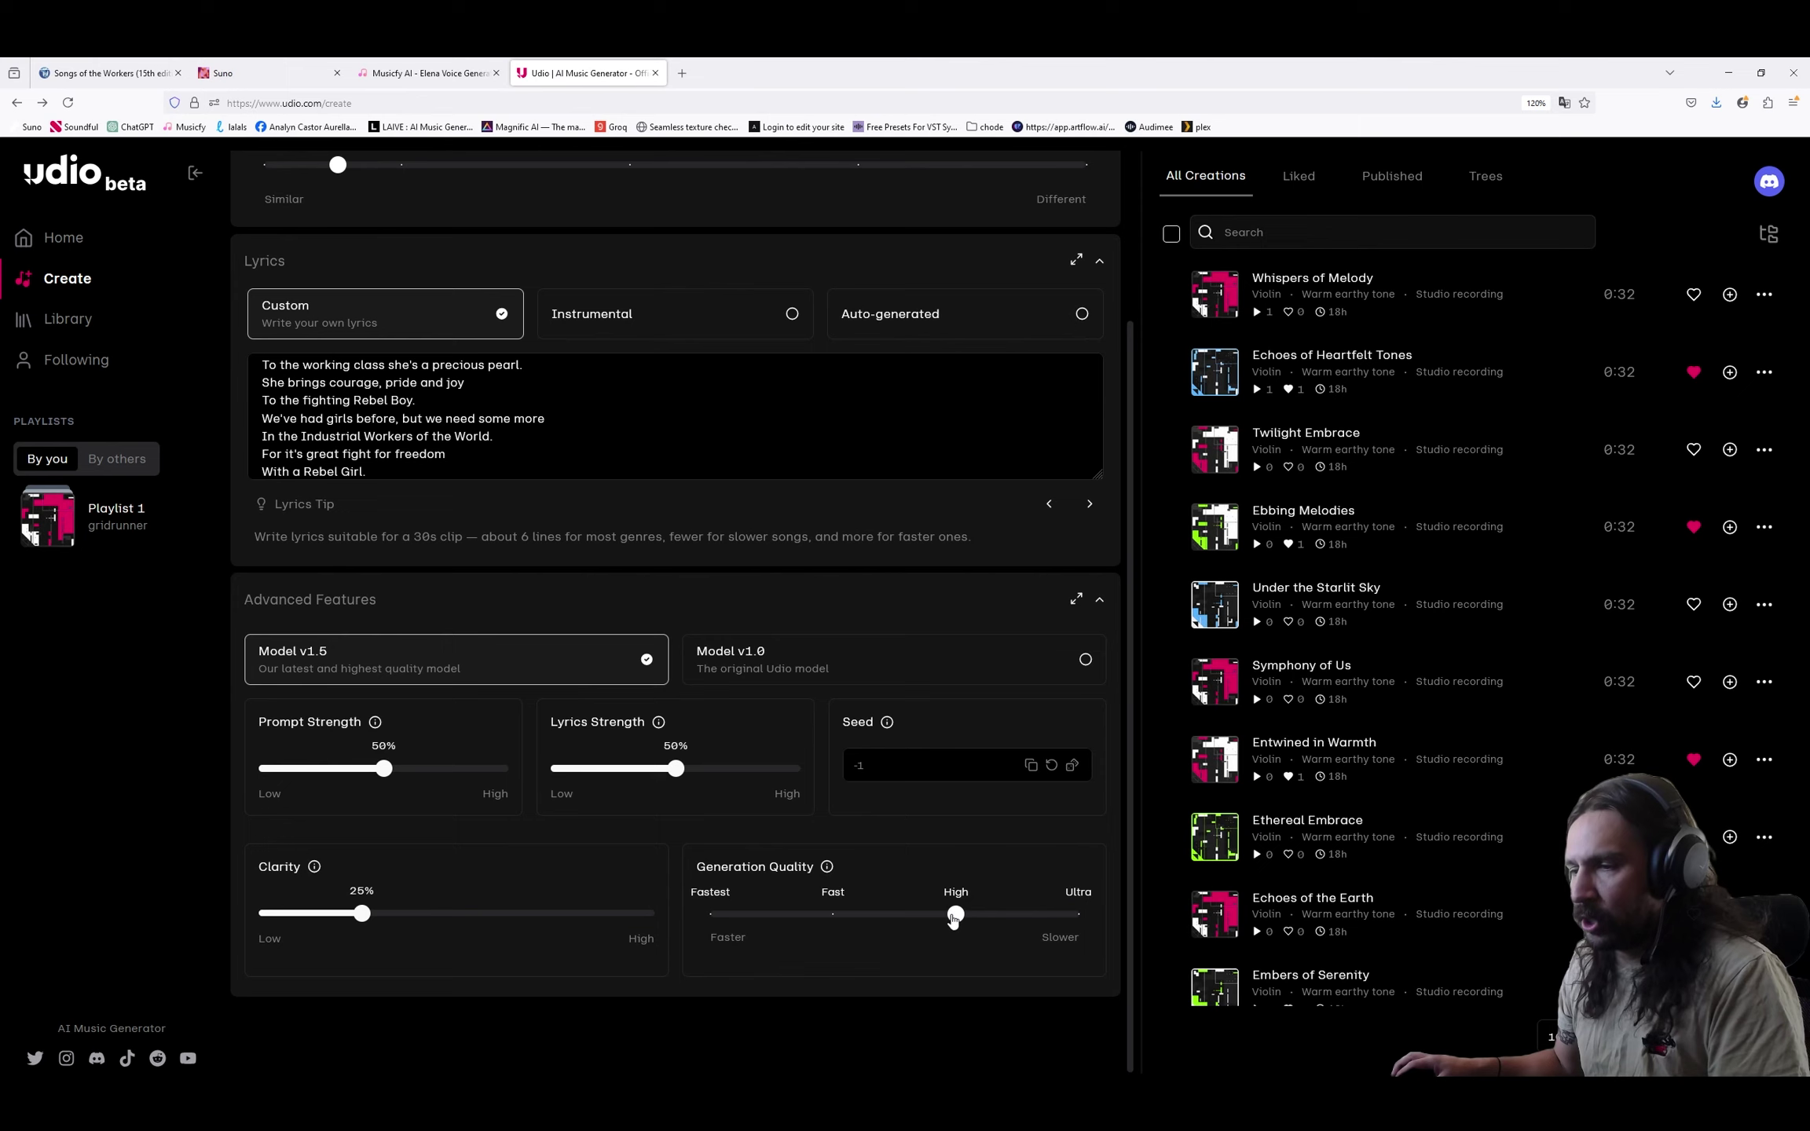
pyautogui.moveTo(953, 920); pyautogui.dragTo(1079, 915)
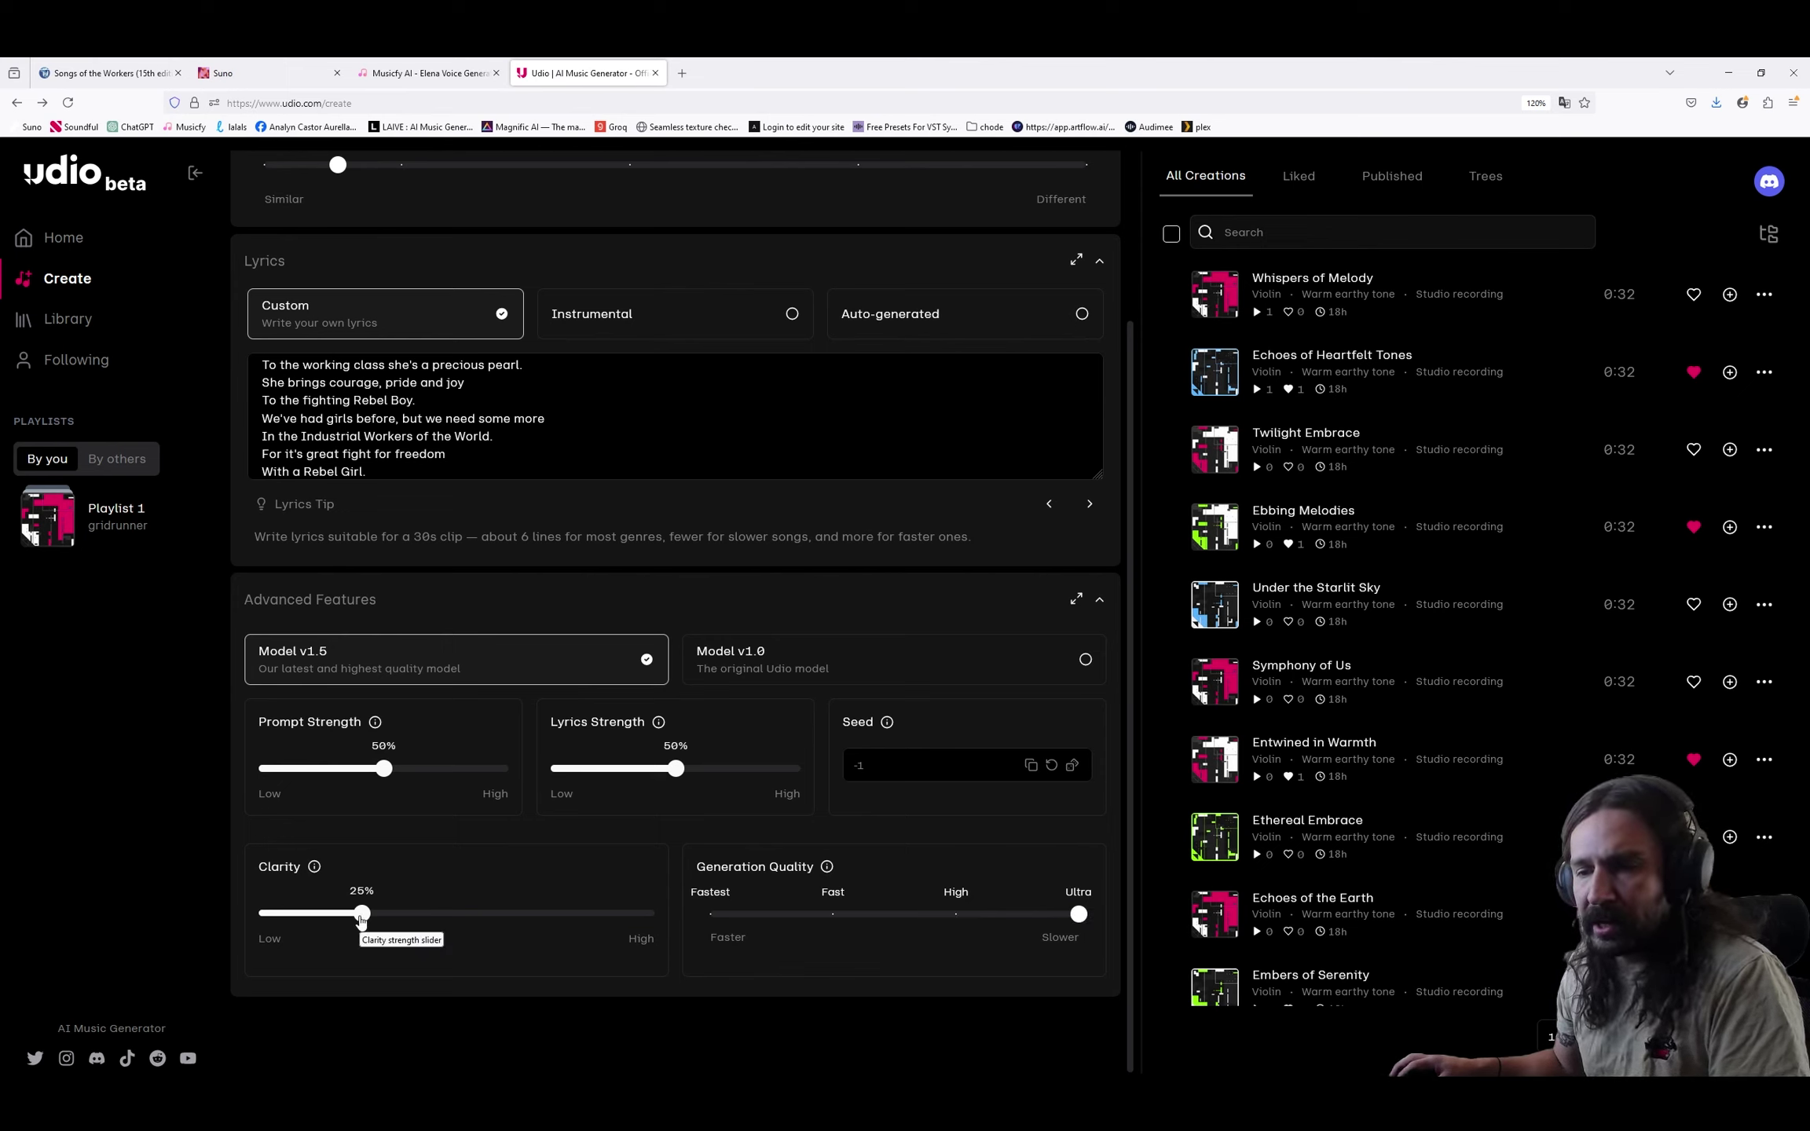
# Set the Clarity slider to roughly 75%.
pyautogui.moveTo(361, 916); pyautogui.dragTo(673, 911)
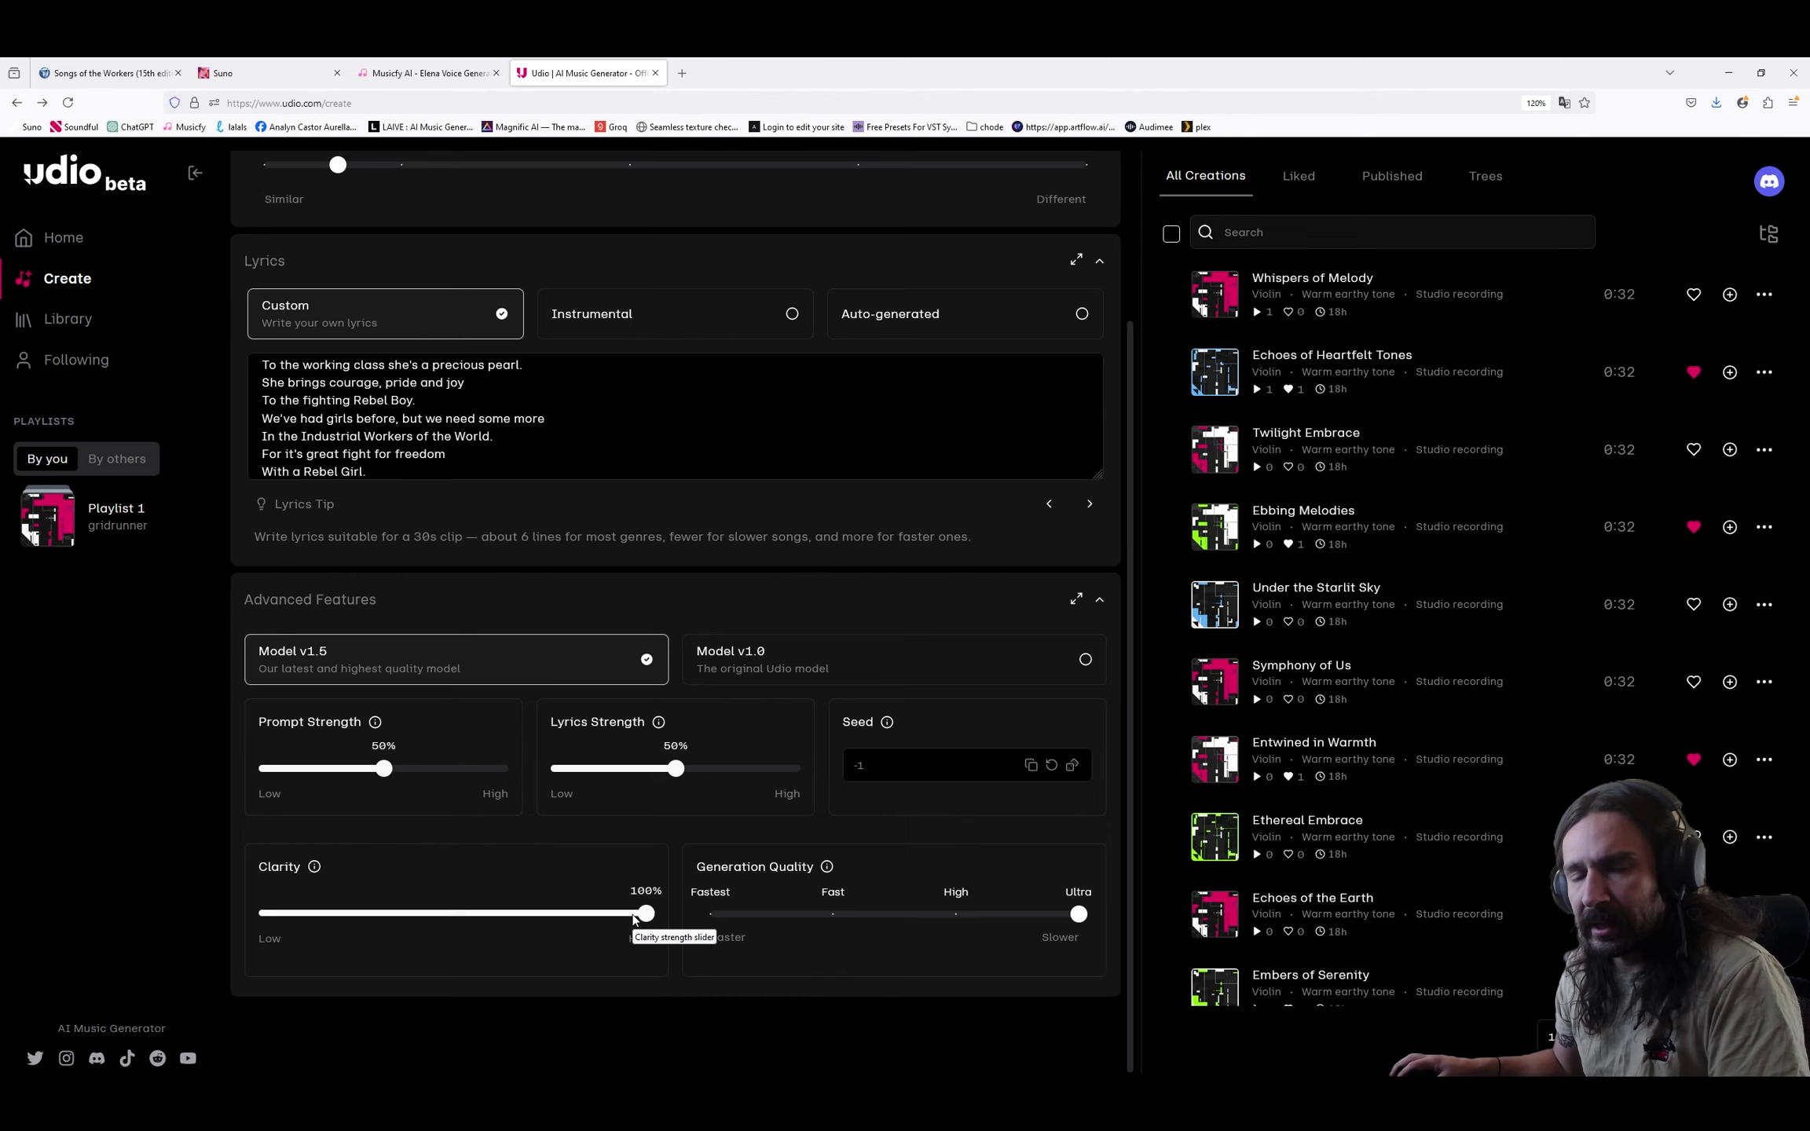
pyautogui.moveTo(641, 920); pyautogui.dragTo(555, 924)
pyautogui.scroll(7, 606, 796)
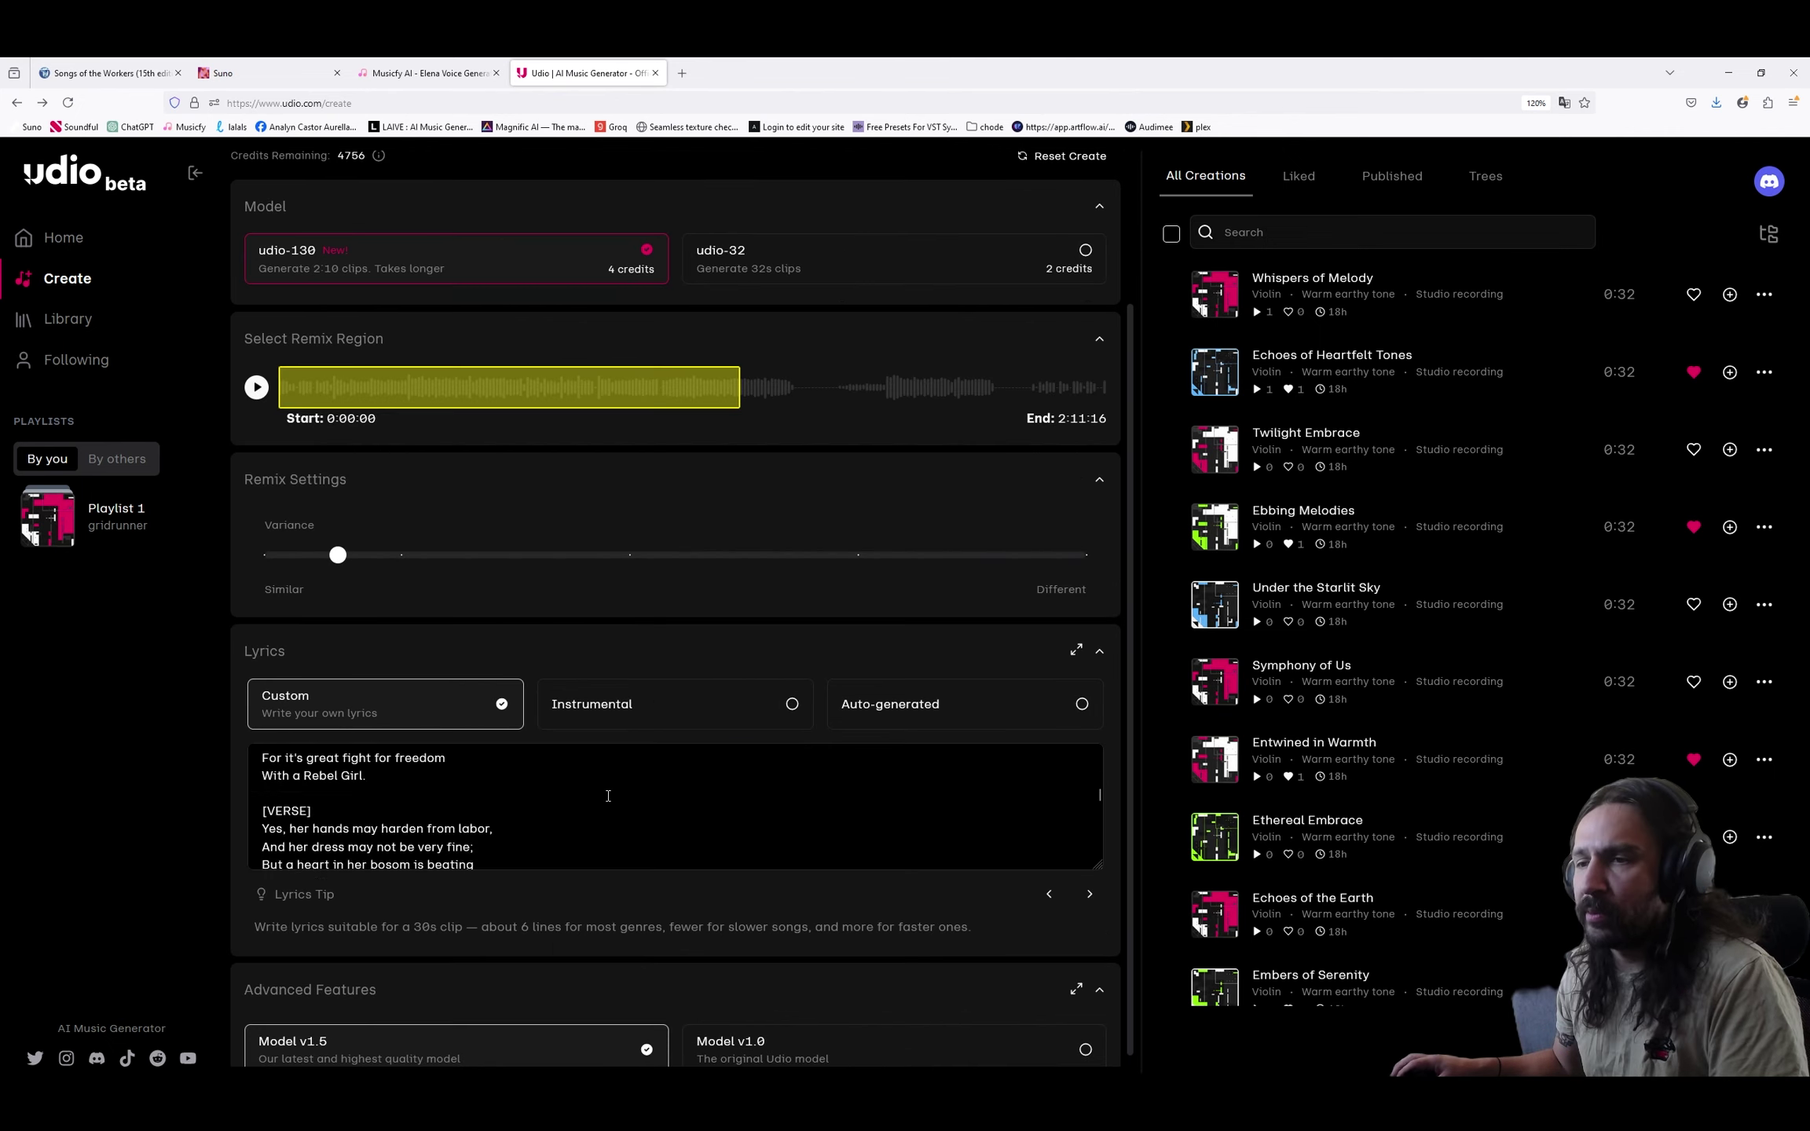
pyautogui.scroll(5, 619, 809)
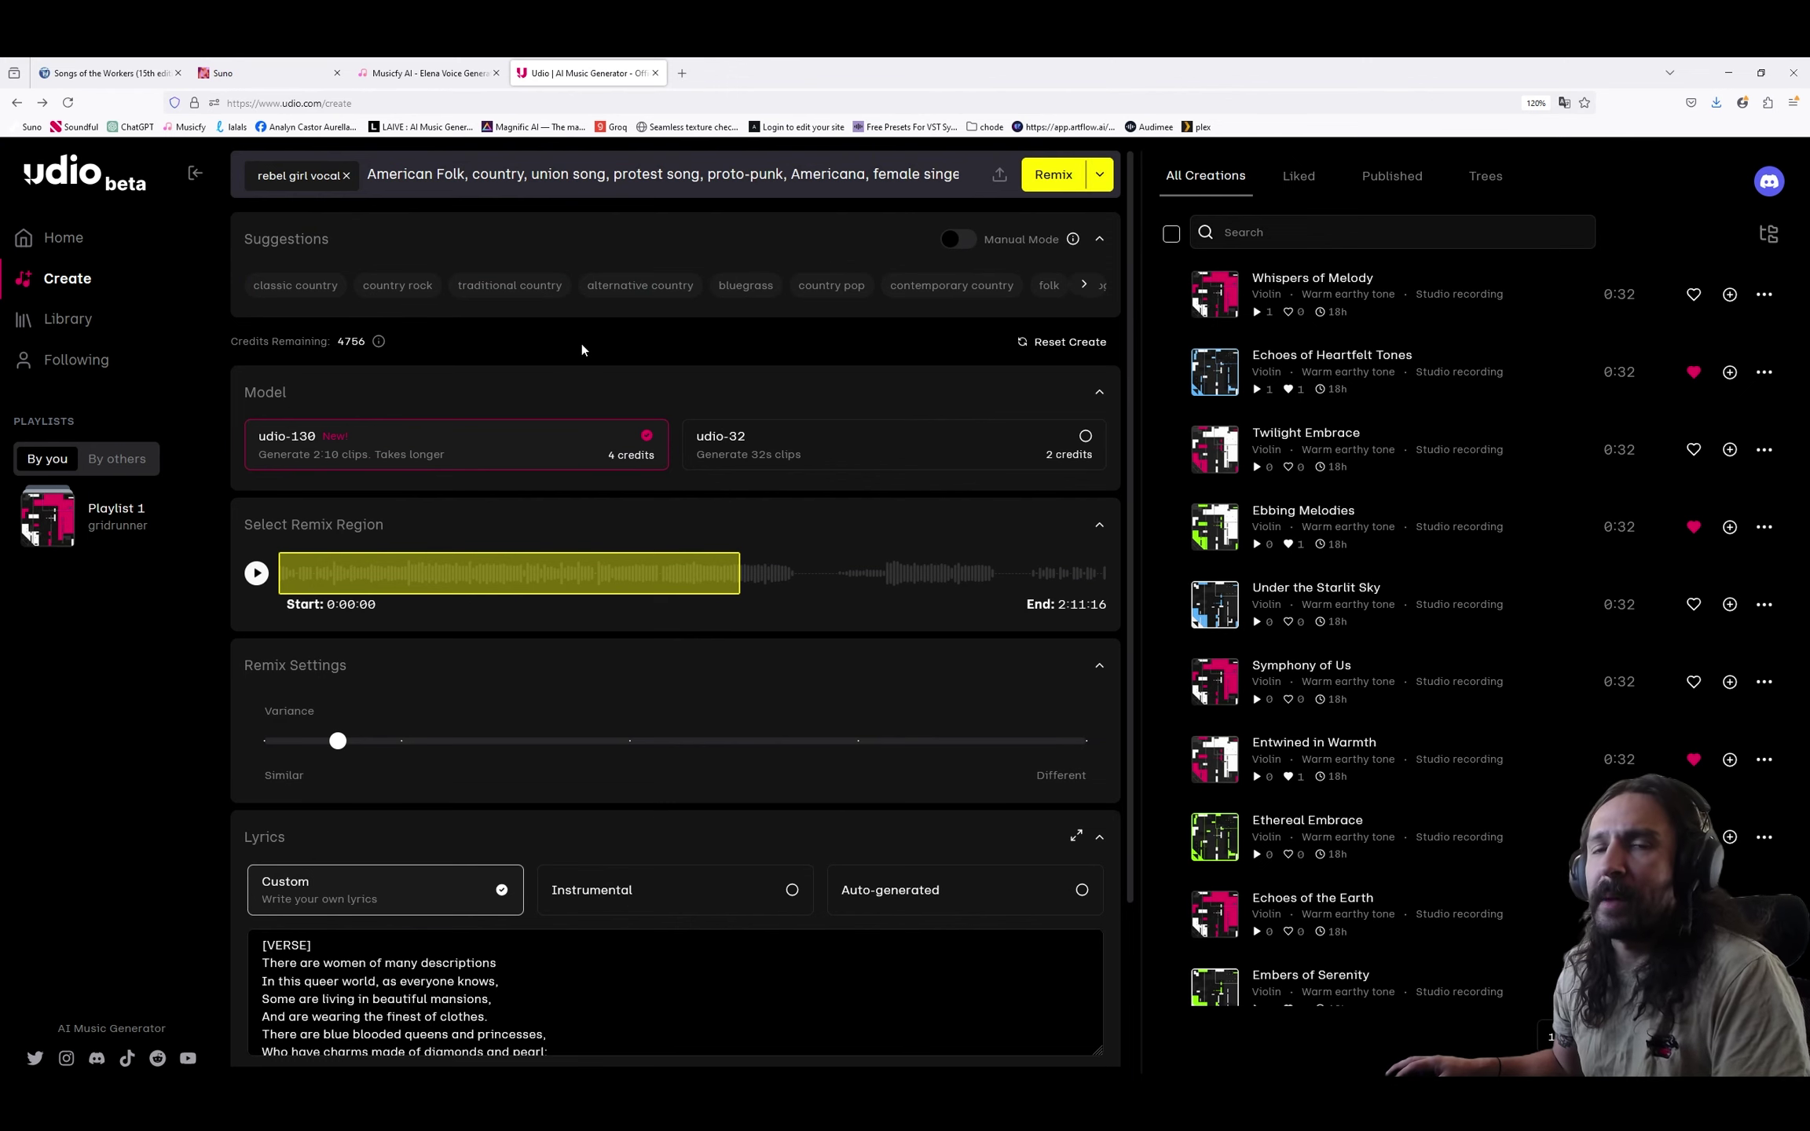
pyautogui.scroll(-6, 556, 363)
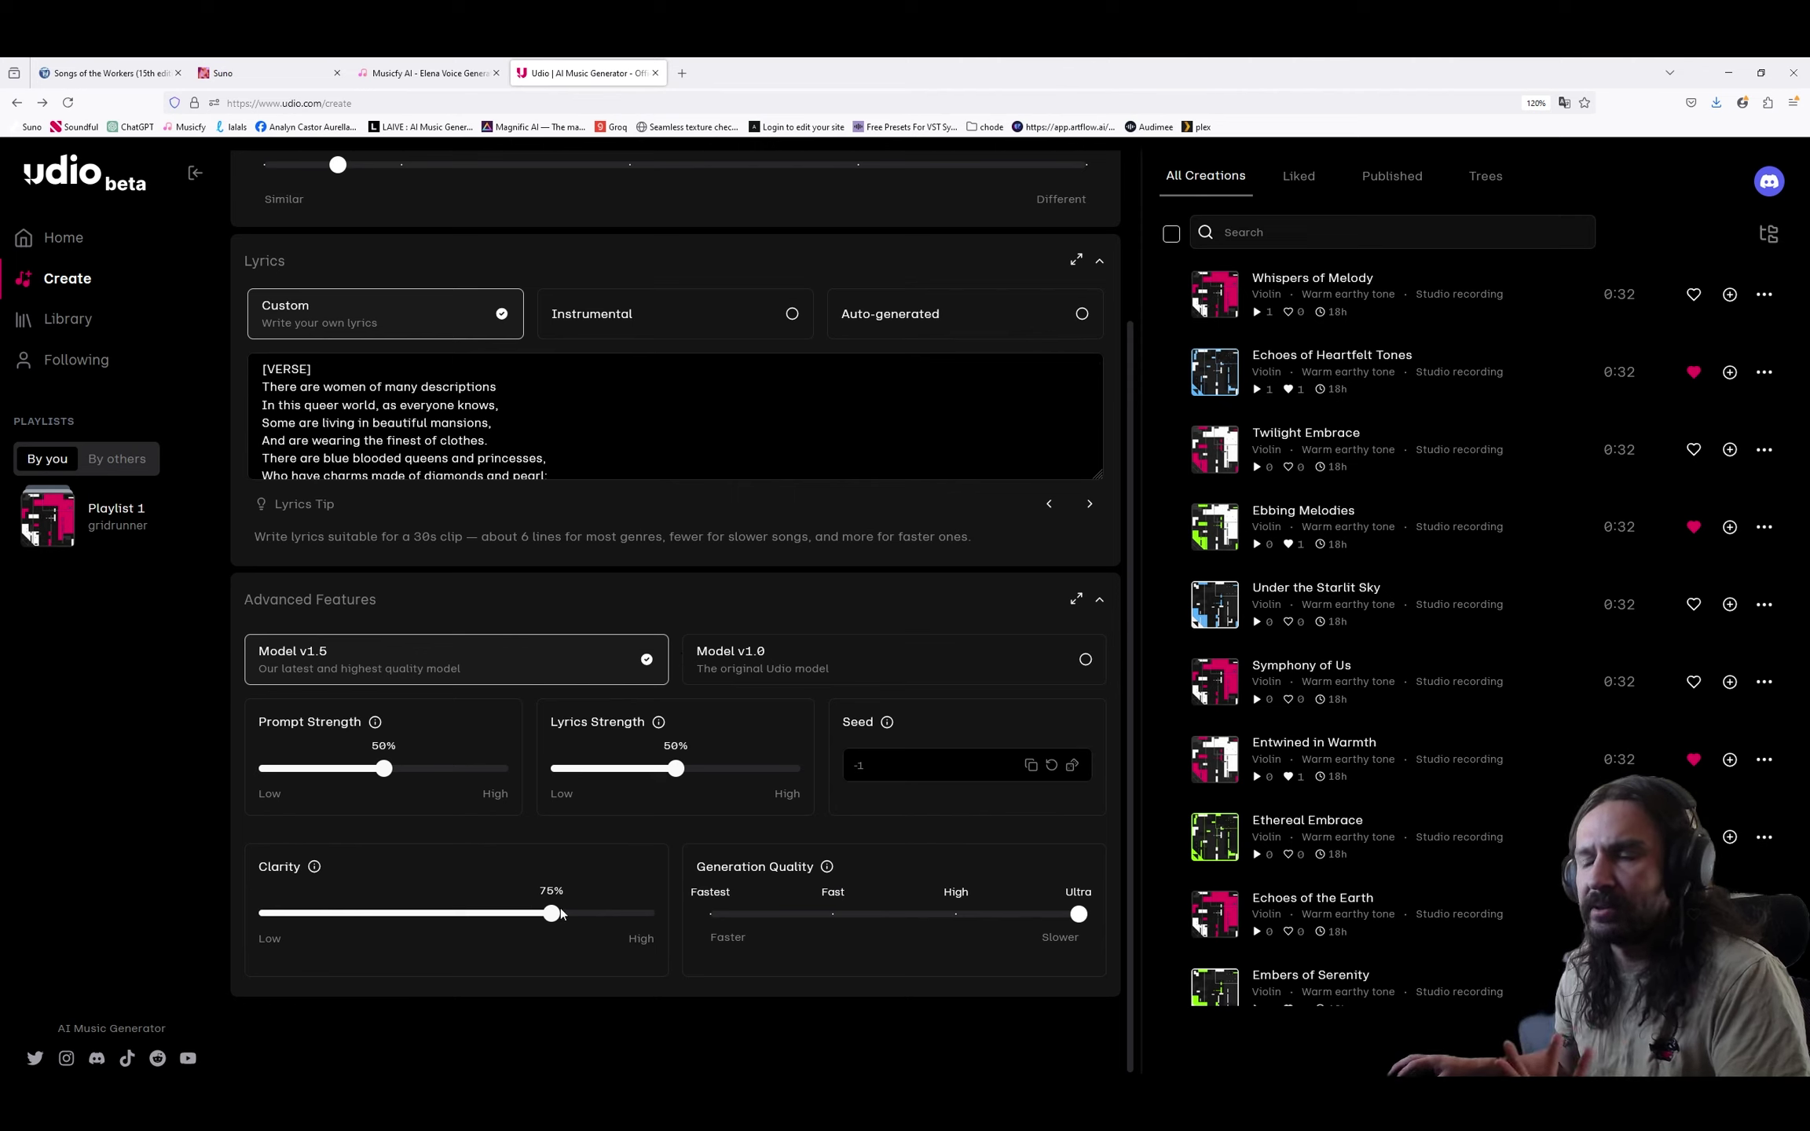
pyautogui.moveTo(550, 914)
pyautogui.mouseDown()
pyautogui.moveTo(525, 916)
pyautogui.moveTo(652, 921)
pyautogui.moveTo(566, 926)
pyautogui.mouseUp()
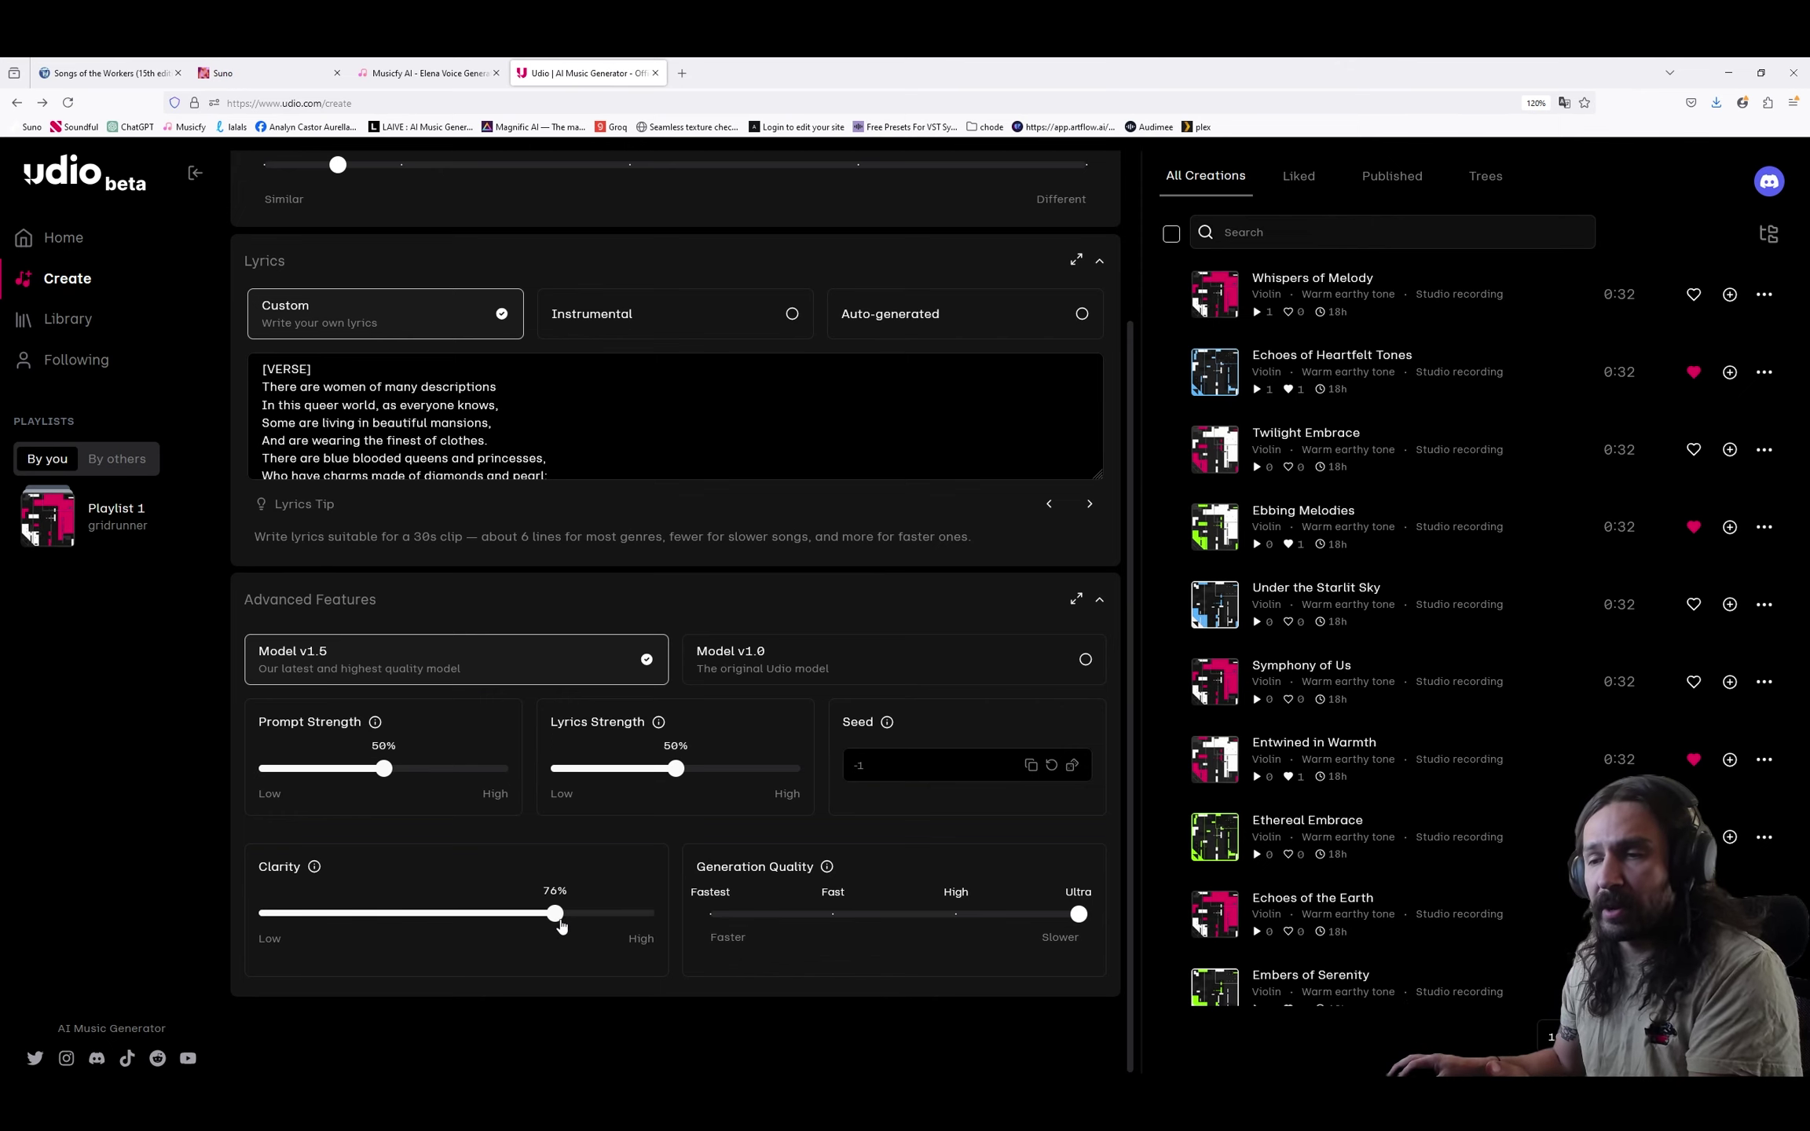
pyautogui.scroll(10, 556, 927)
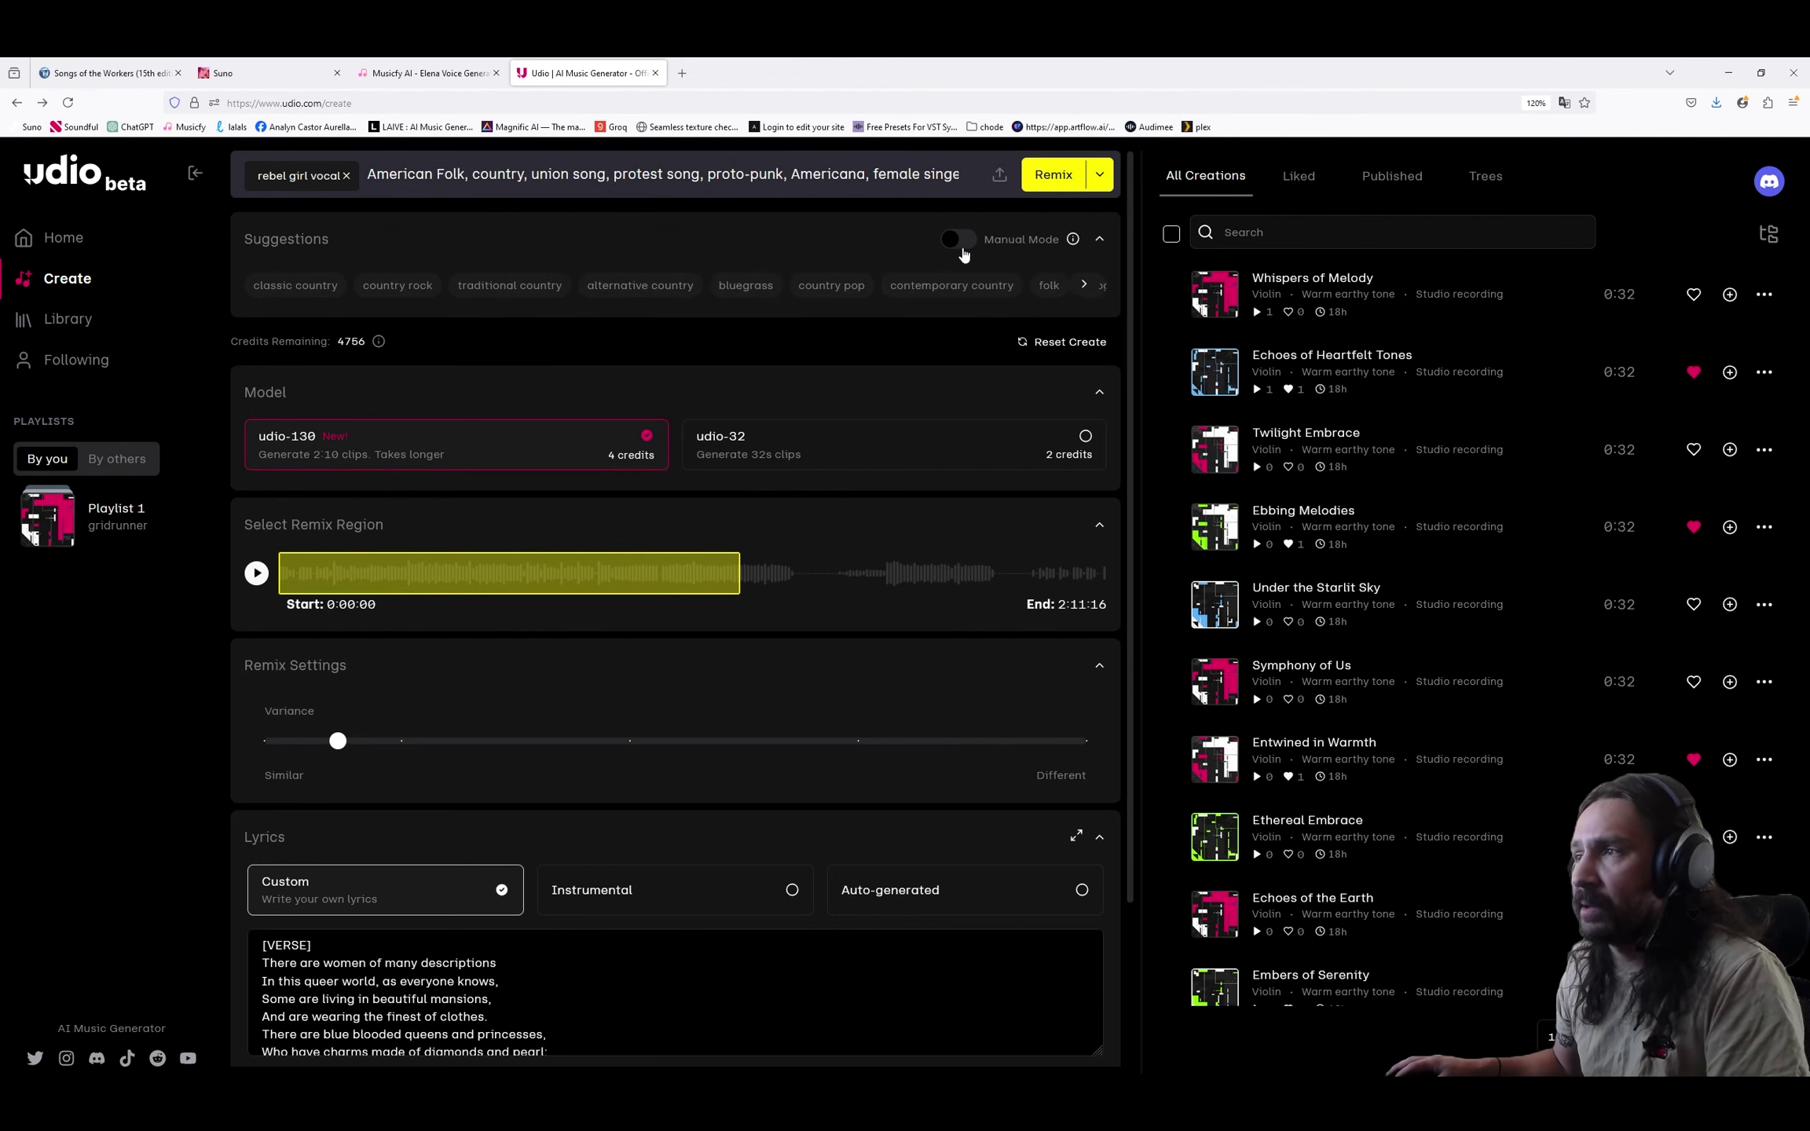
# Turn on Manual Mode, nudge Variance, and submit three remix generations.
pyautogui.click(955, 244)
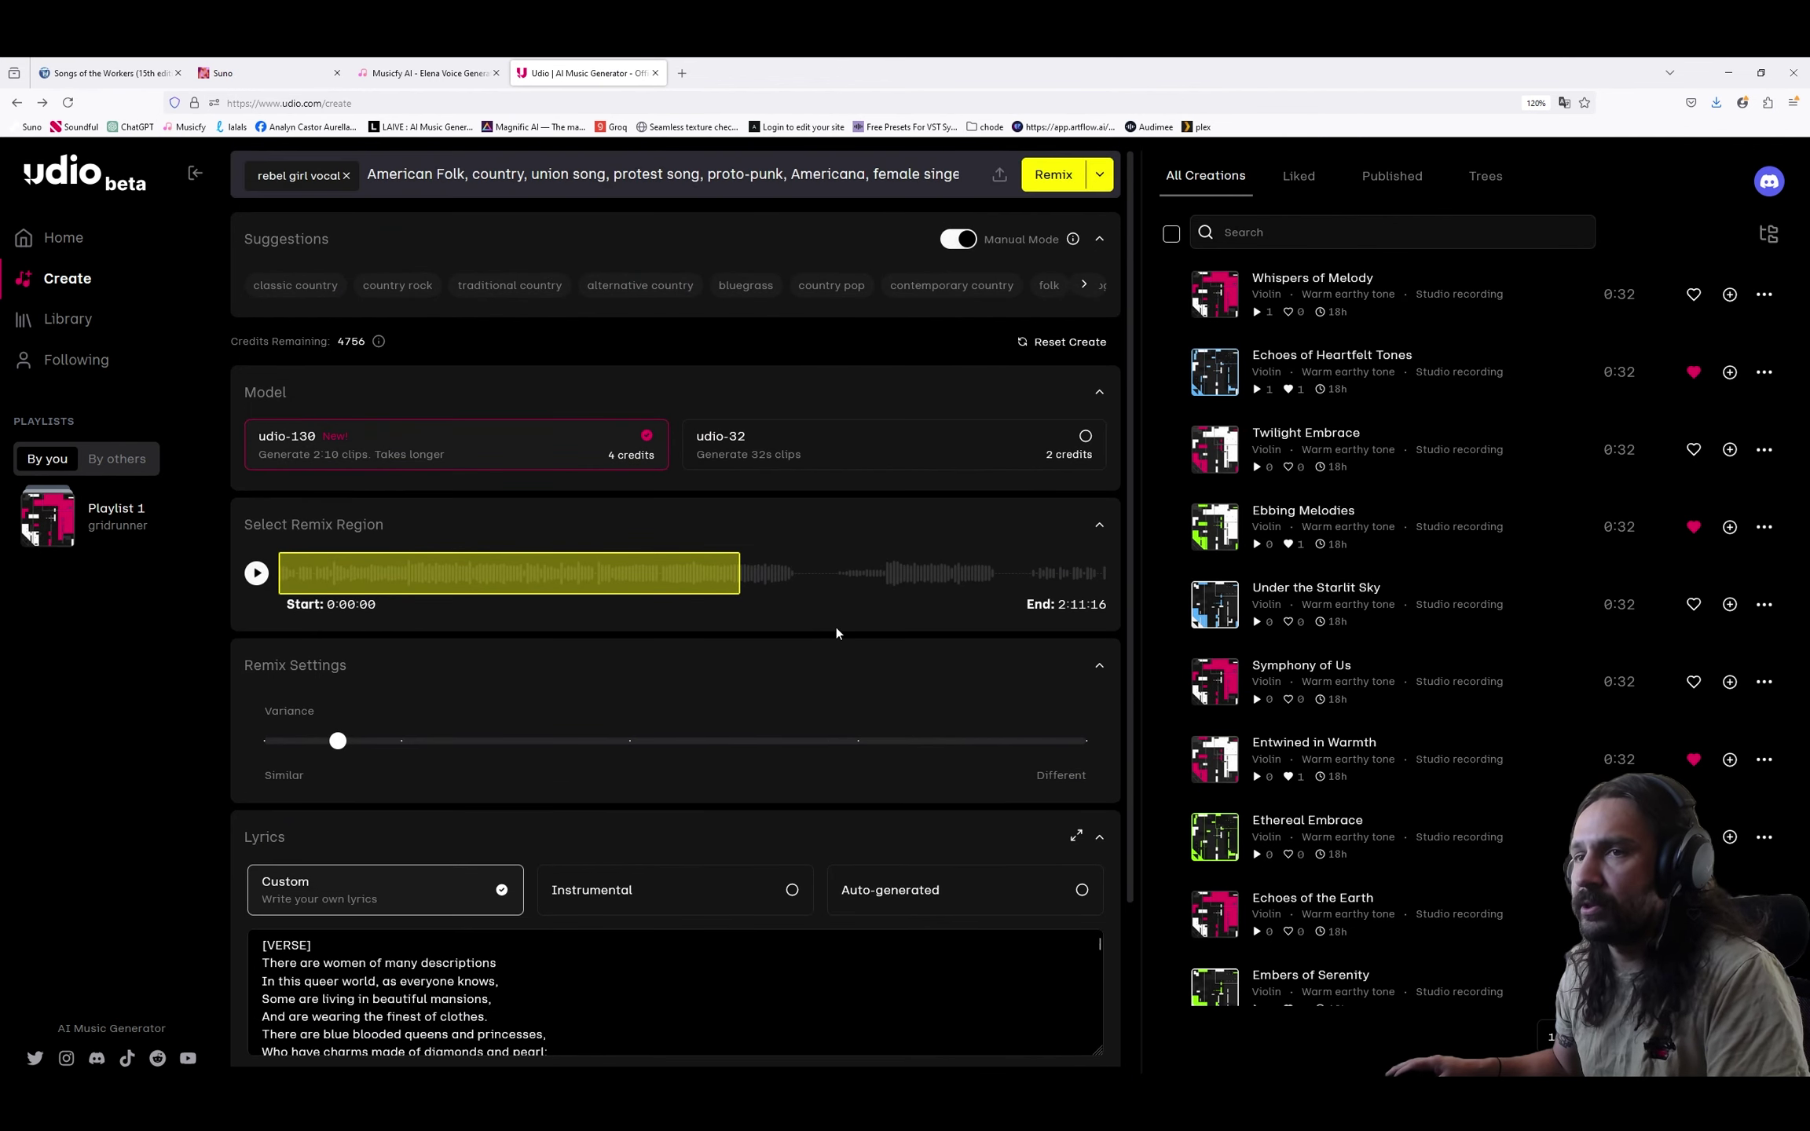
pyautogui.click(1054, 177)
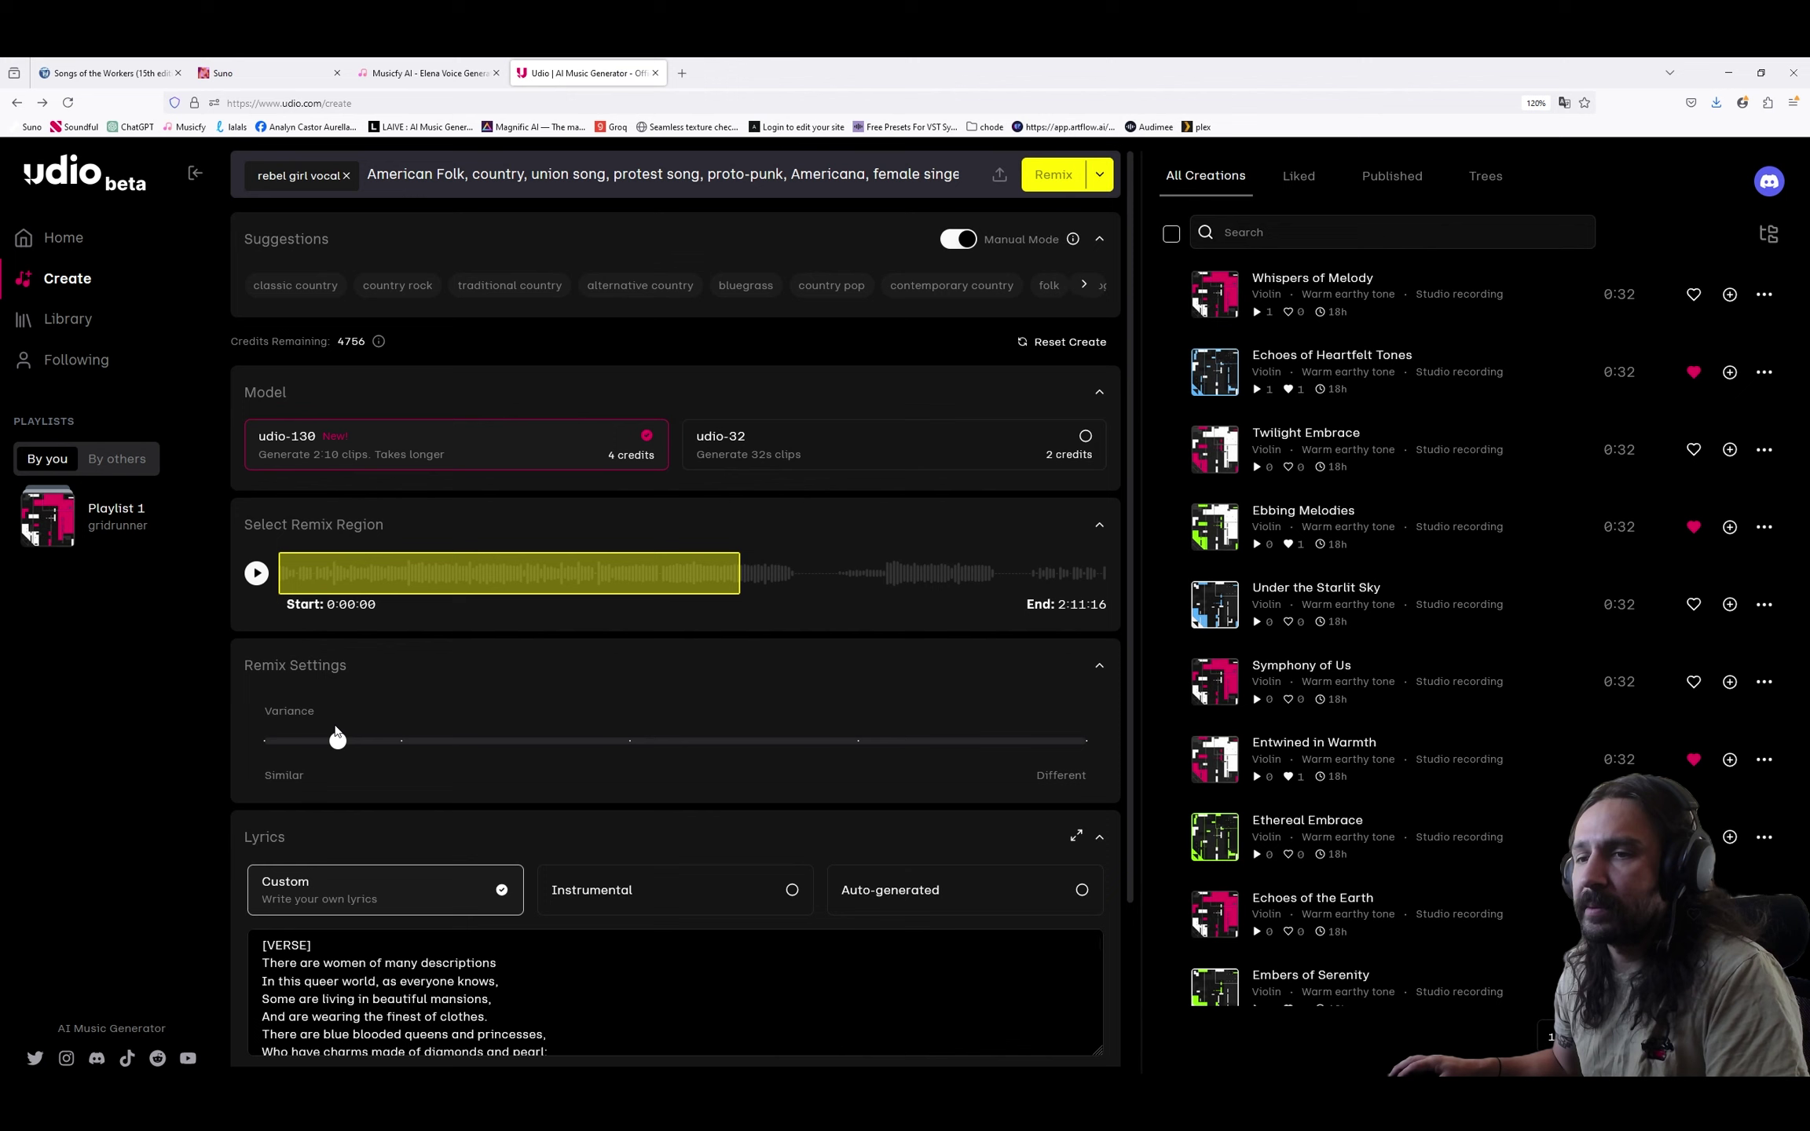
pyautogui.moveTo(338, 741)
pyautogui.mouseDown()
pyautogui.moveTo(507, 753)
pyautogui.moveTo(392, 743)
pyautogui.mouseUp()
pyautogui.click(1055, 176)
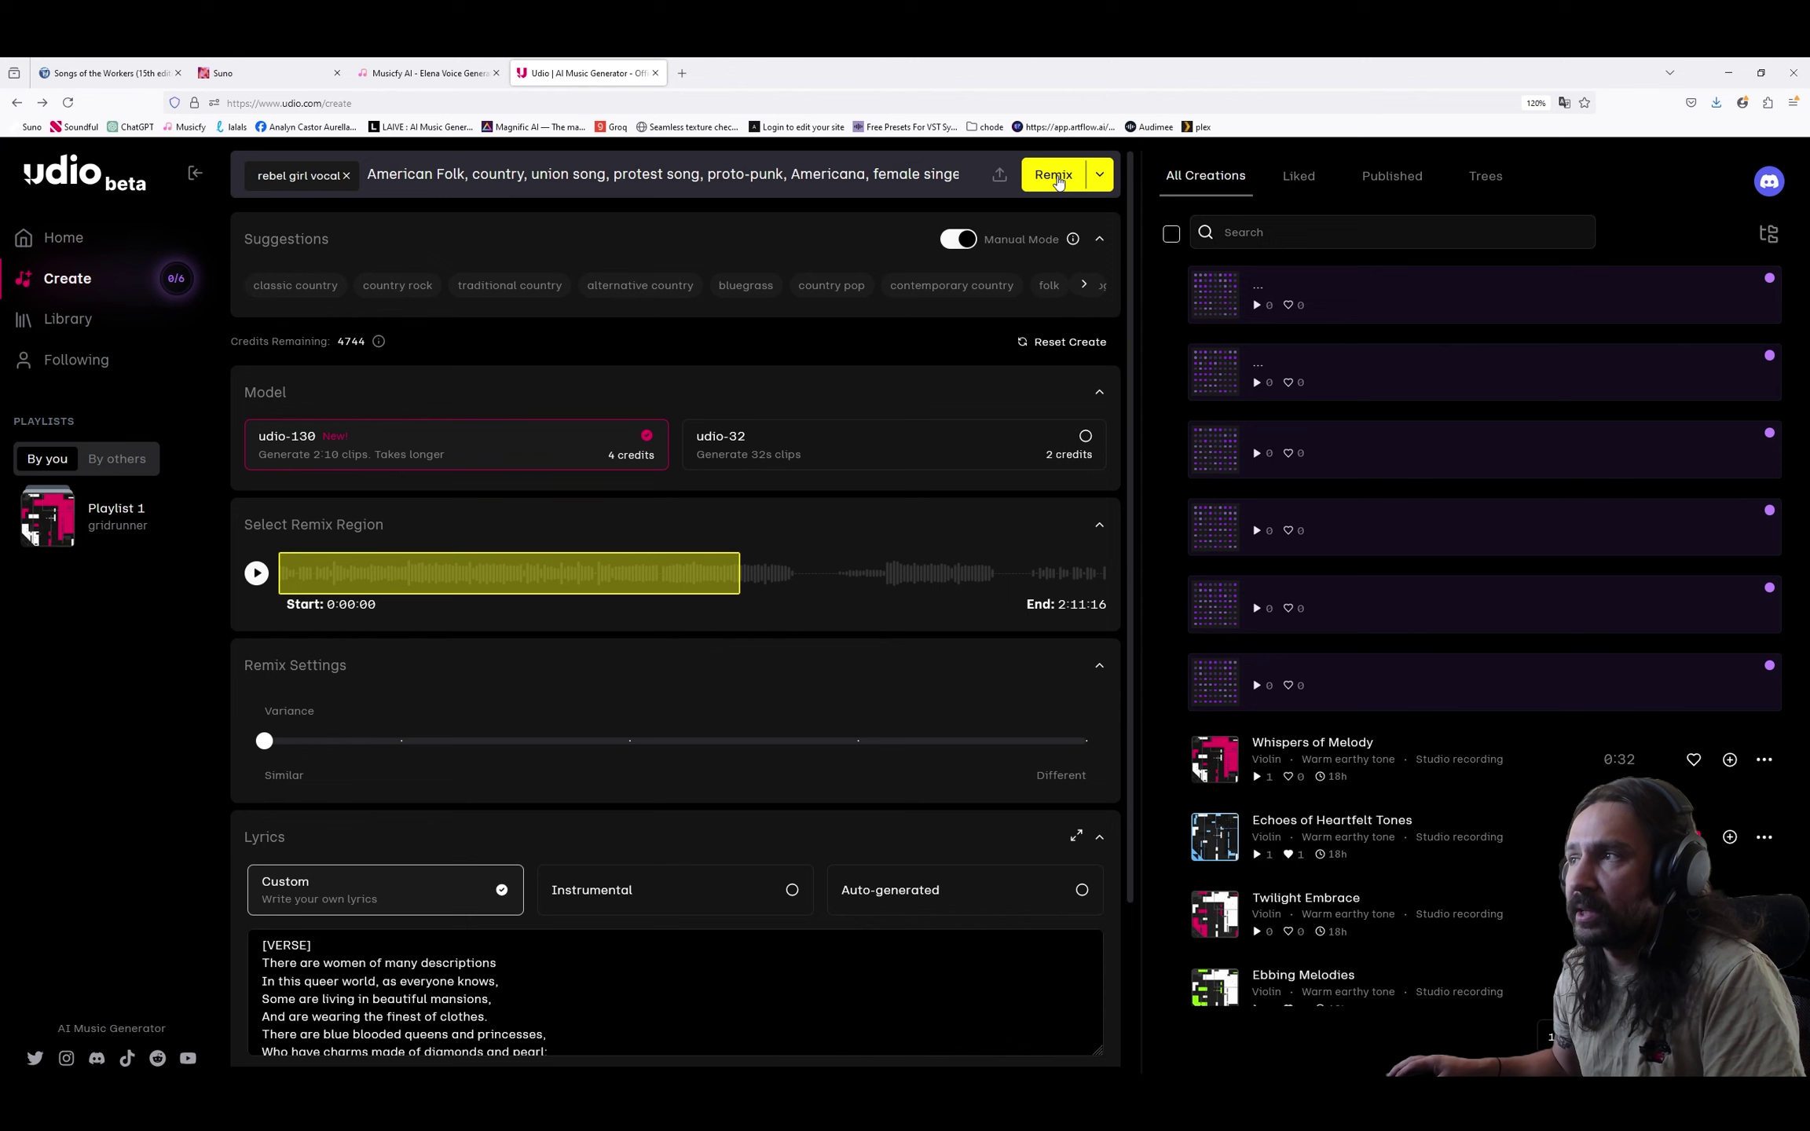
pyautogui.click(1055, 176)
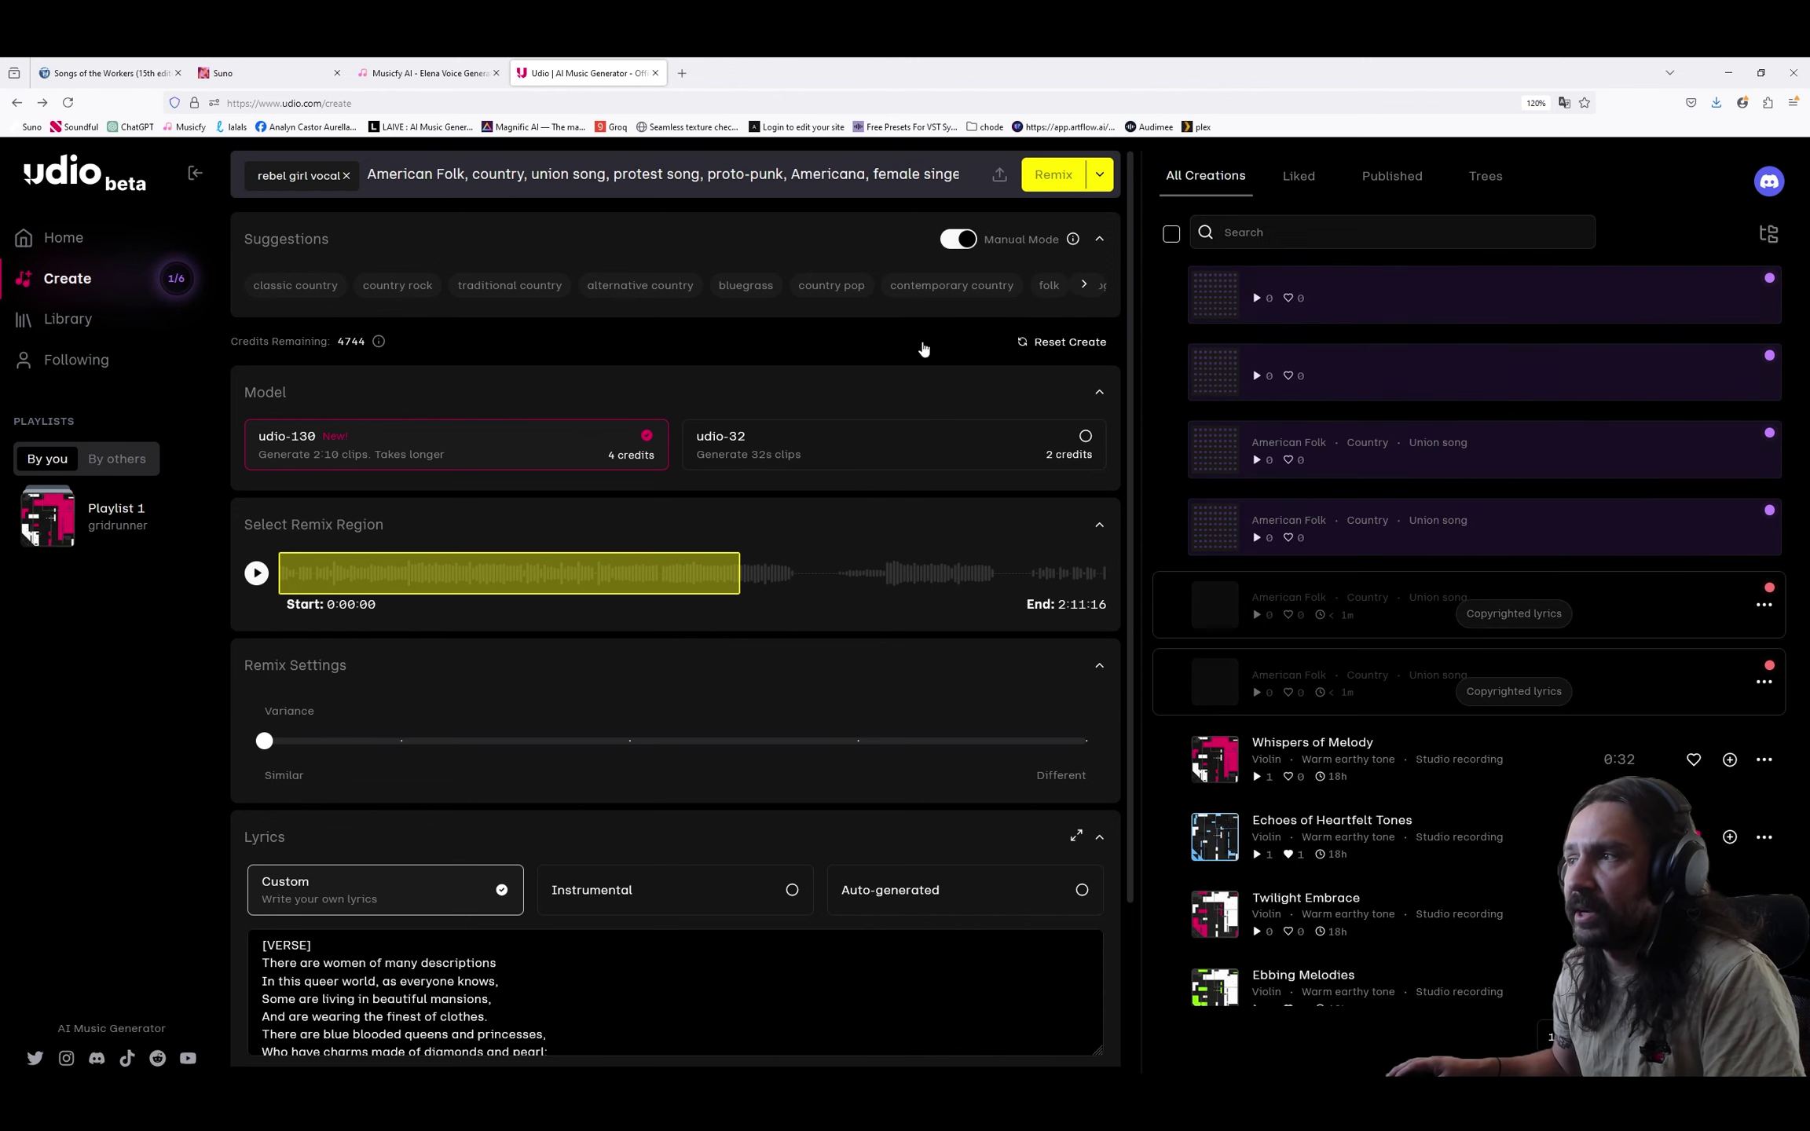
pyautogui.scroll(-3, 849, 396)
pyautogui.scroll(-3, 810, 475)
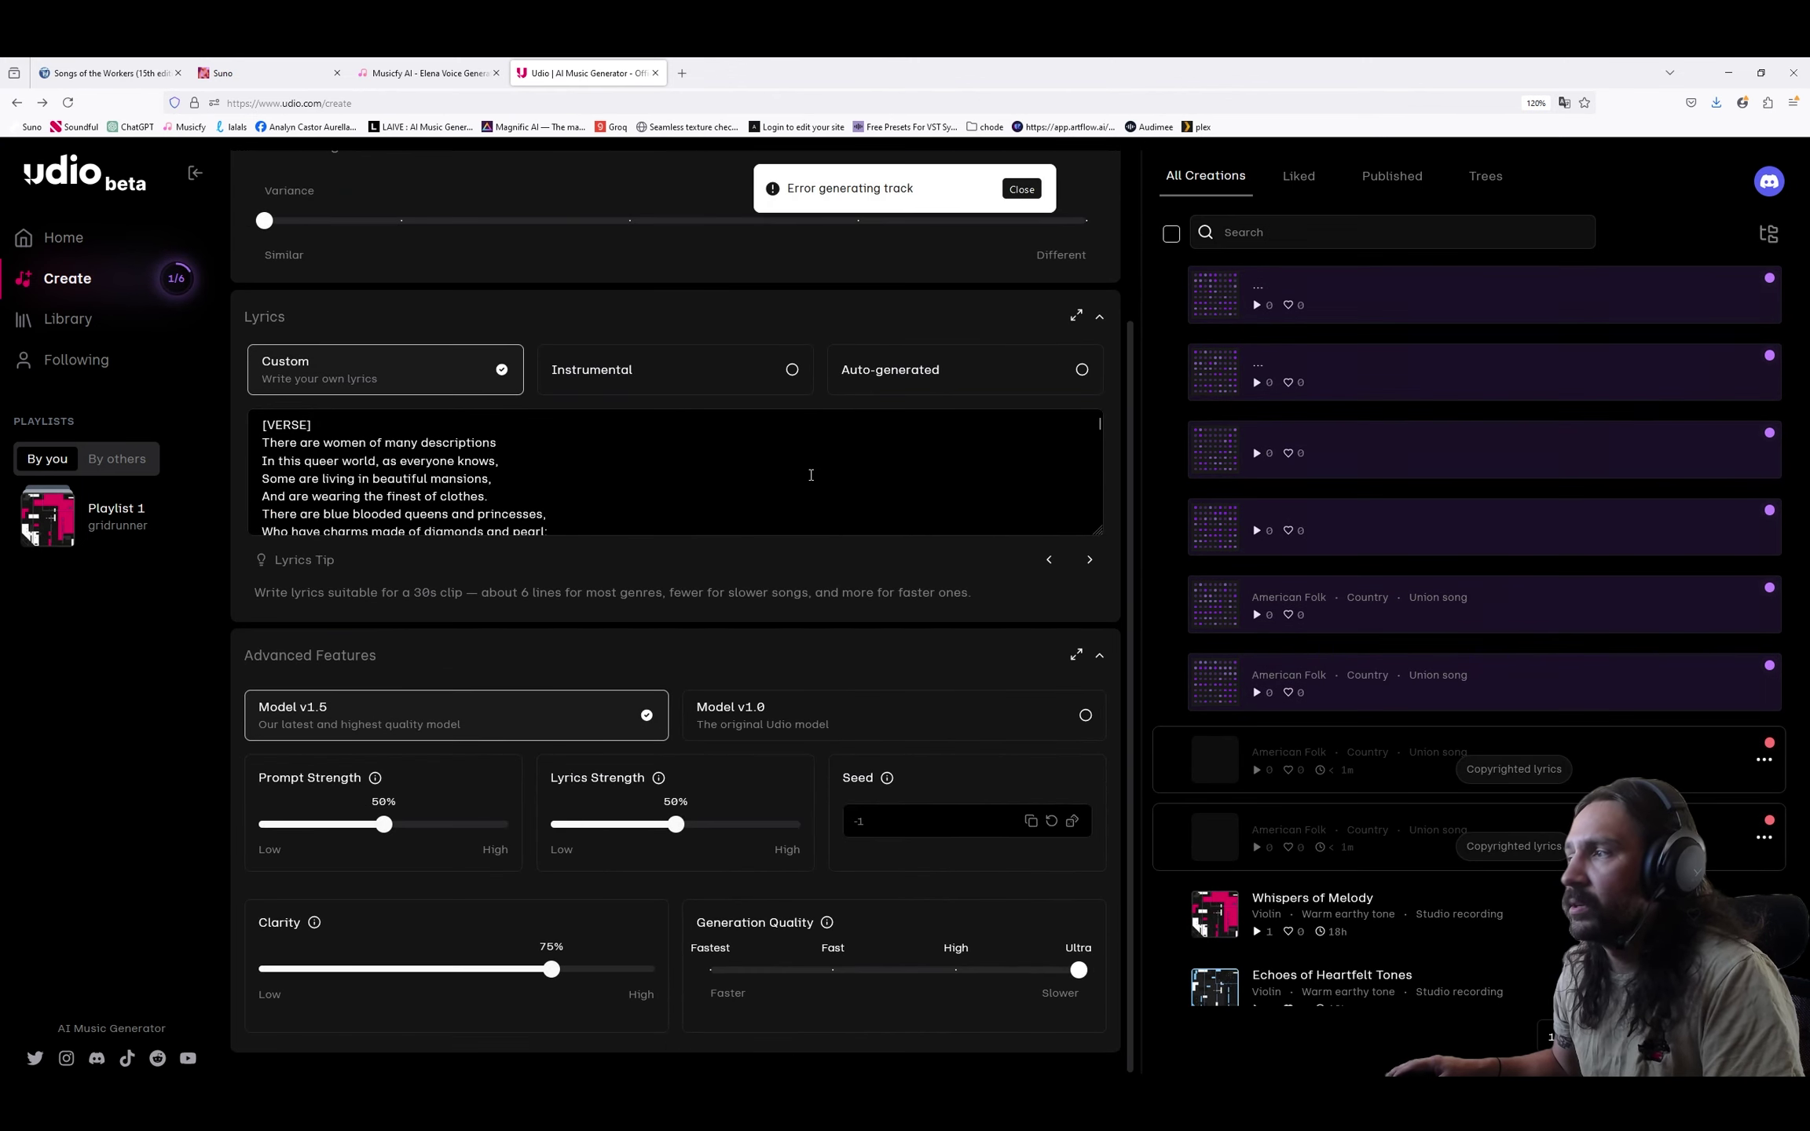
# Review the Copyrighted-lyrics failures and close both 'Error generating track' notices.
pyautogui.scroll(6, 800, 472)
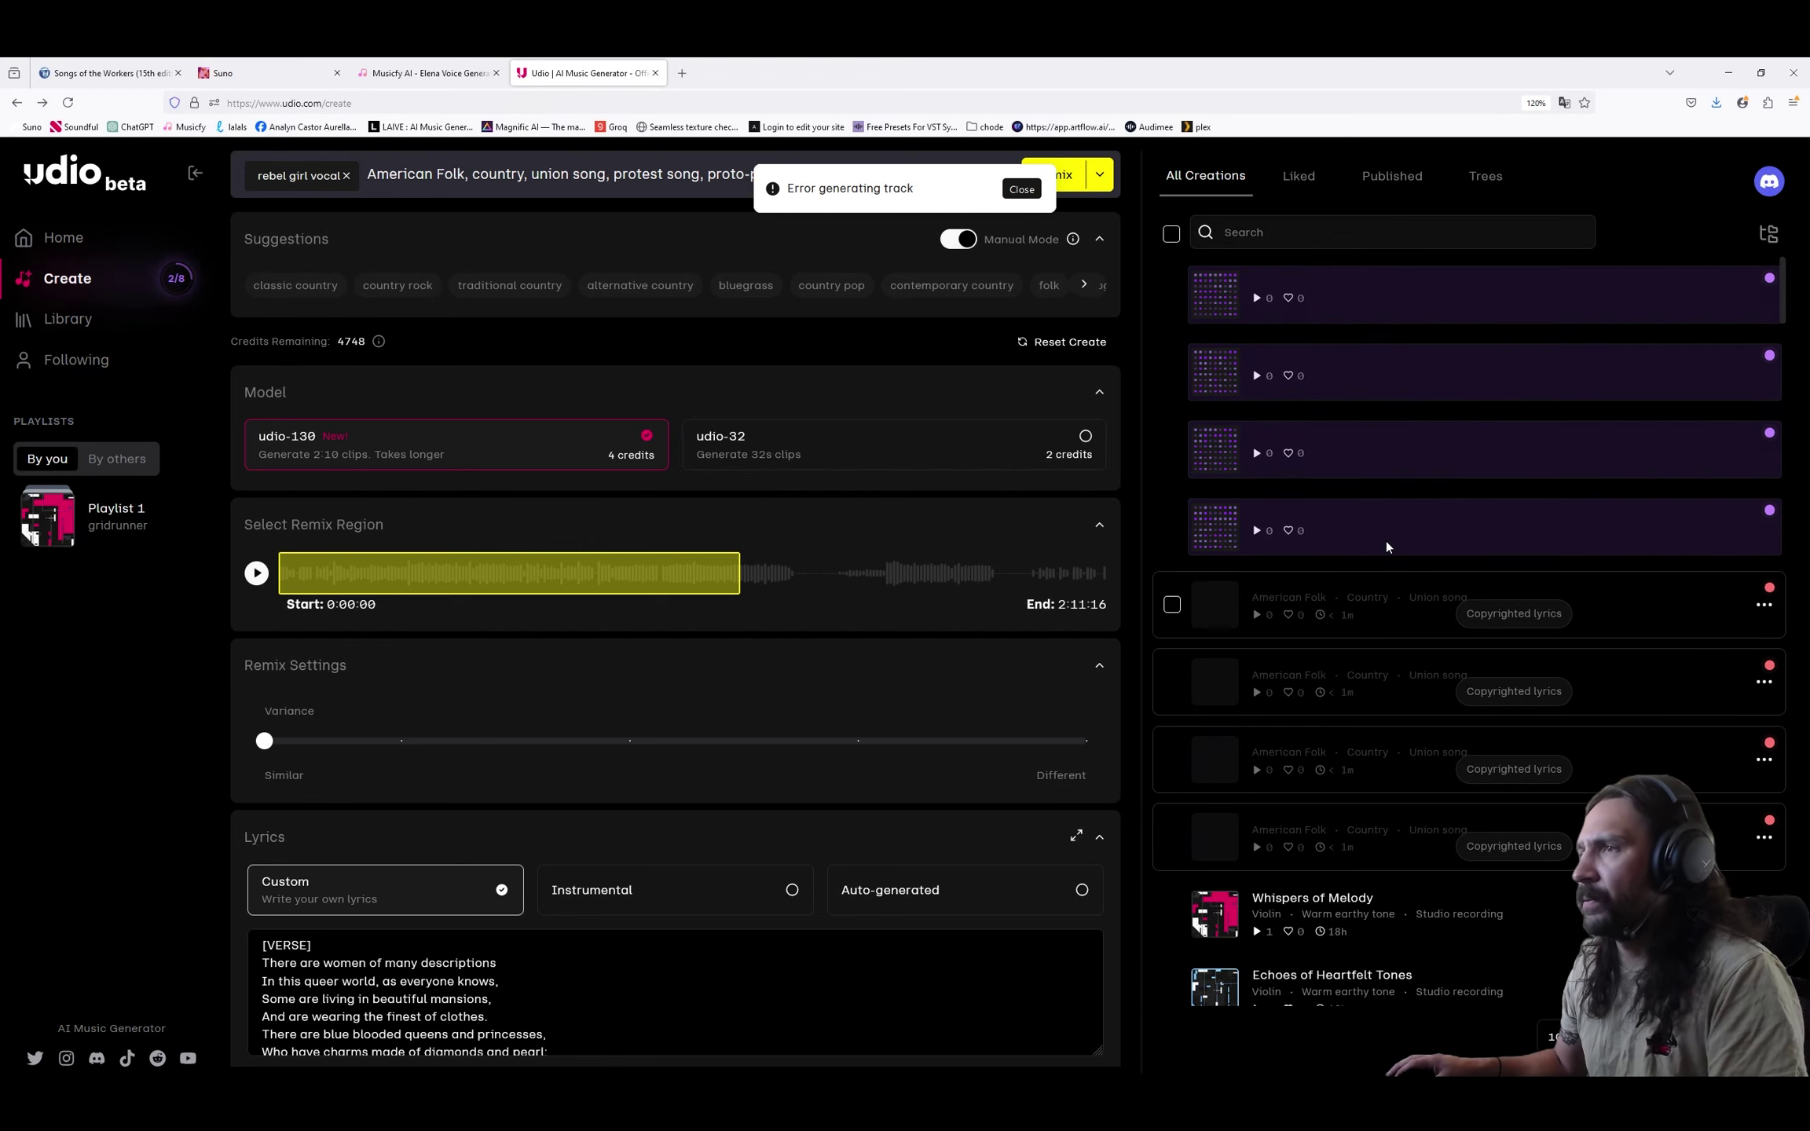
pyautogui.scroll(-5, 935, 574)
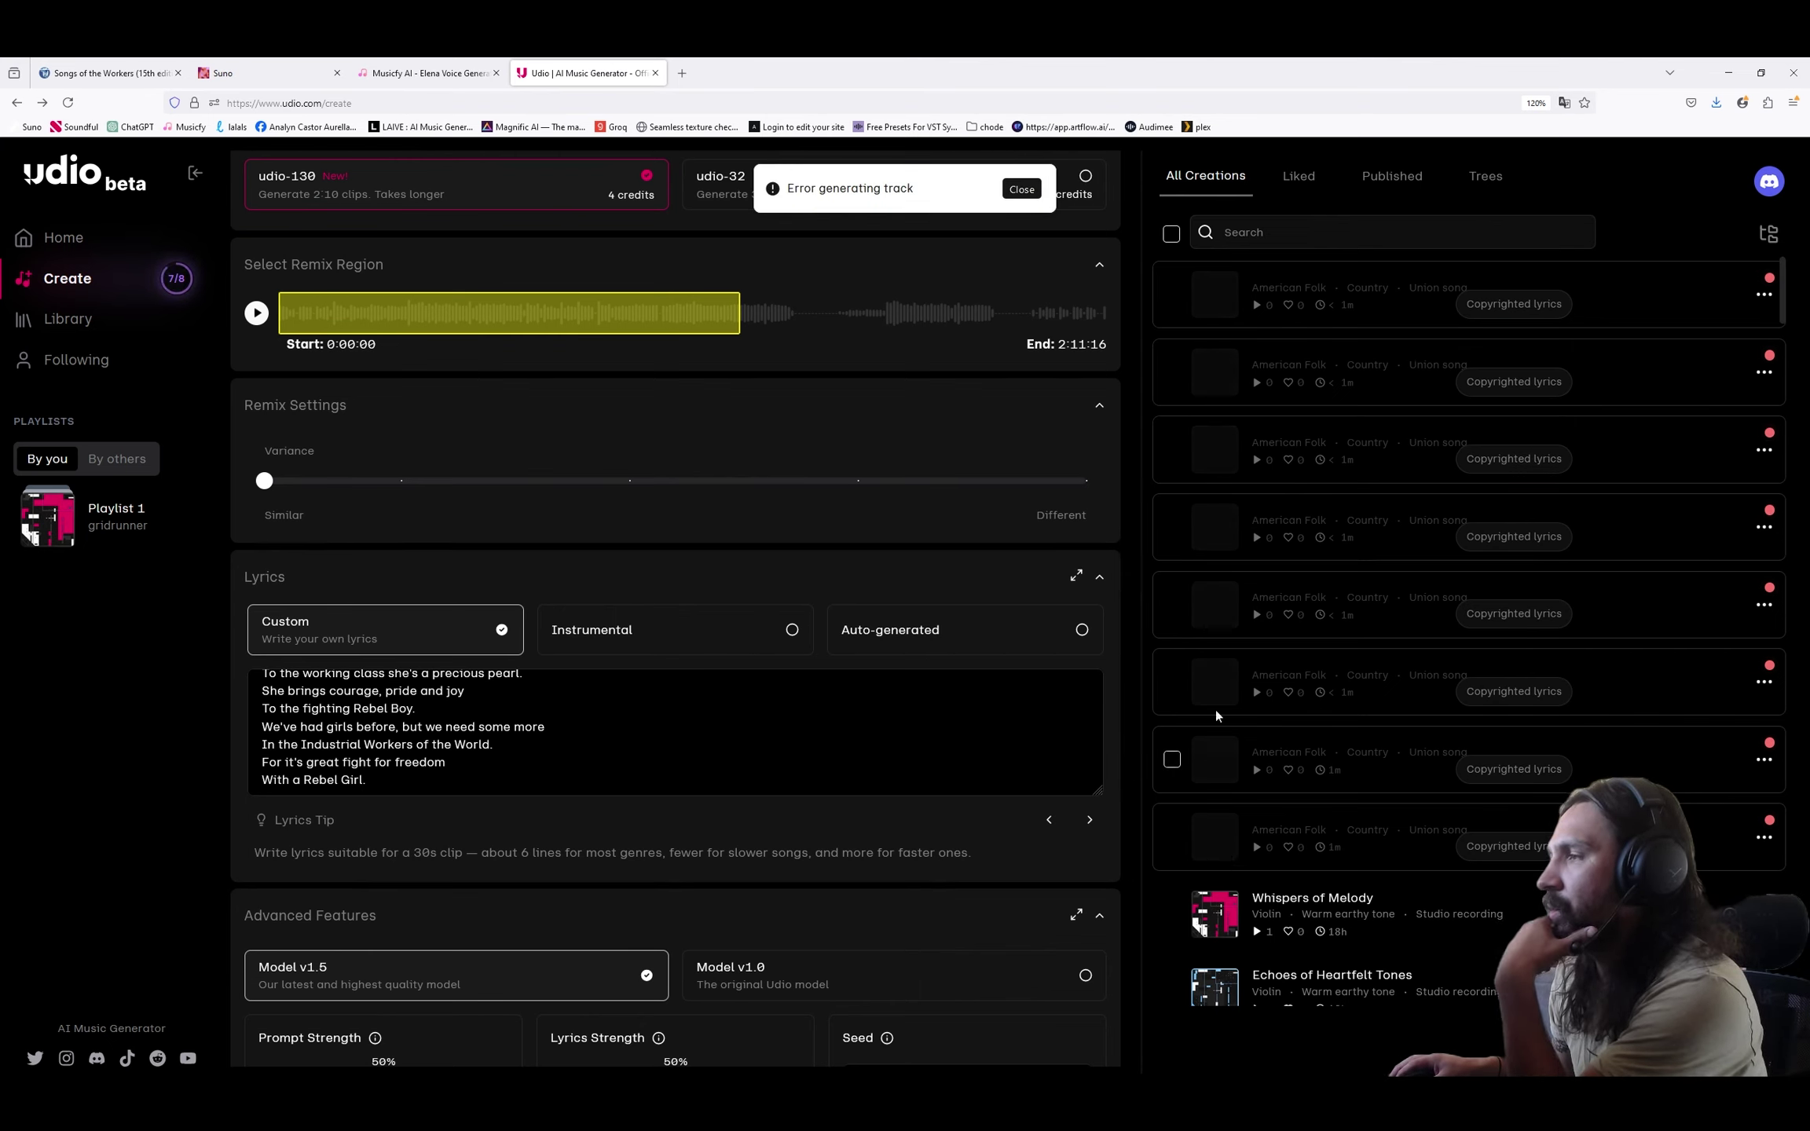
pyautogui.click(1014, 190)
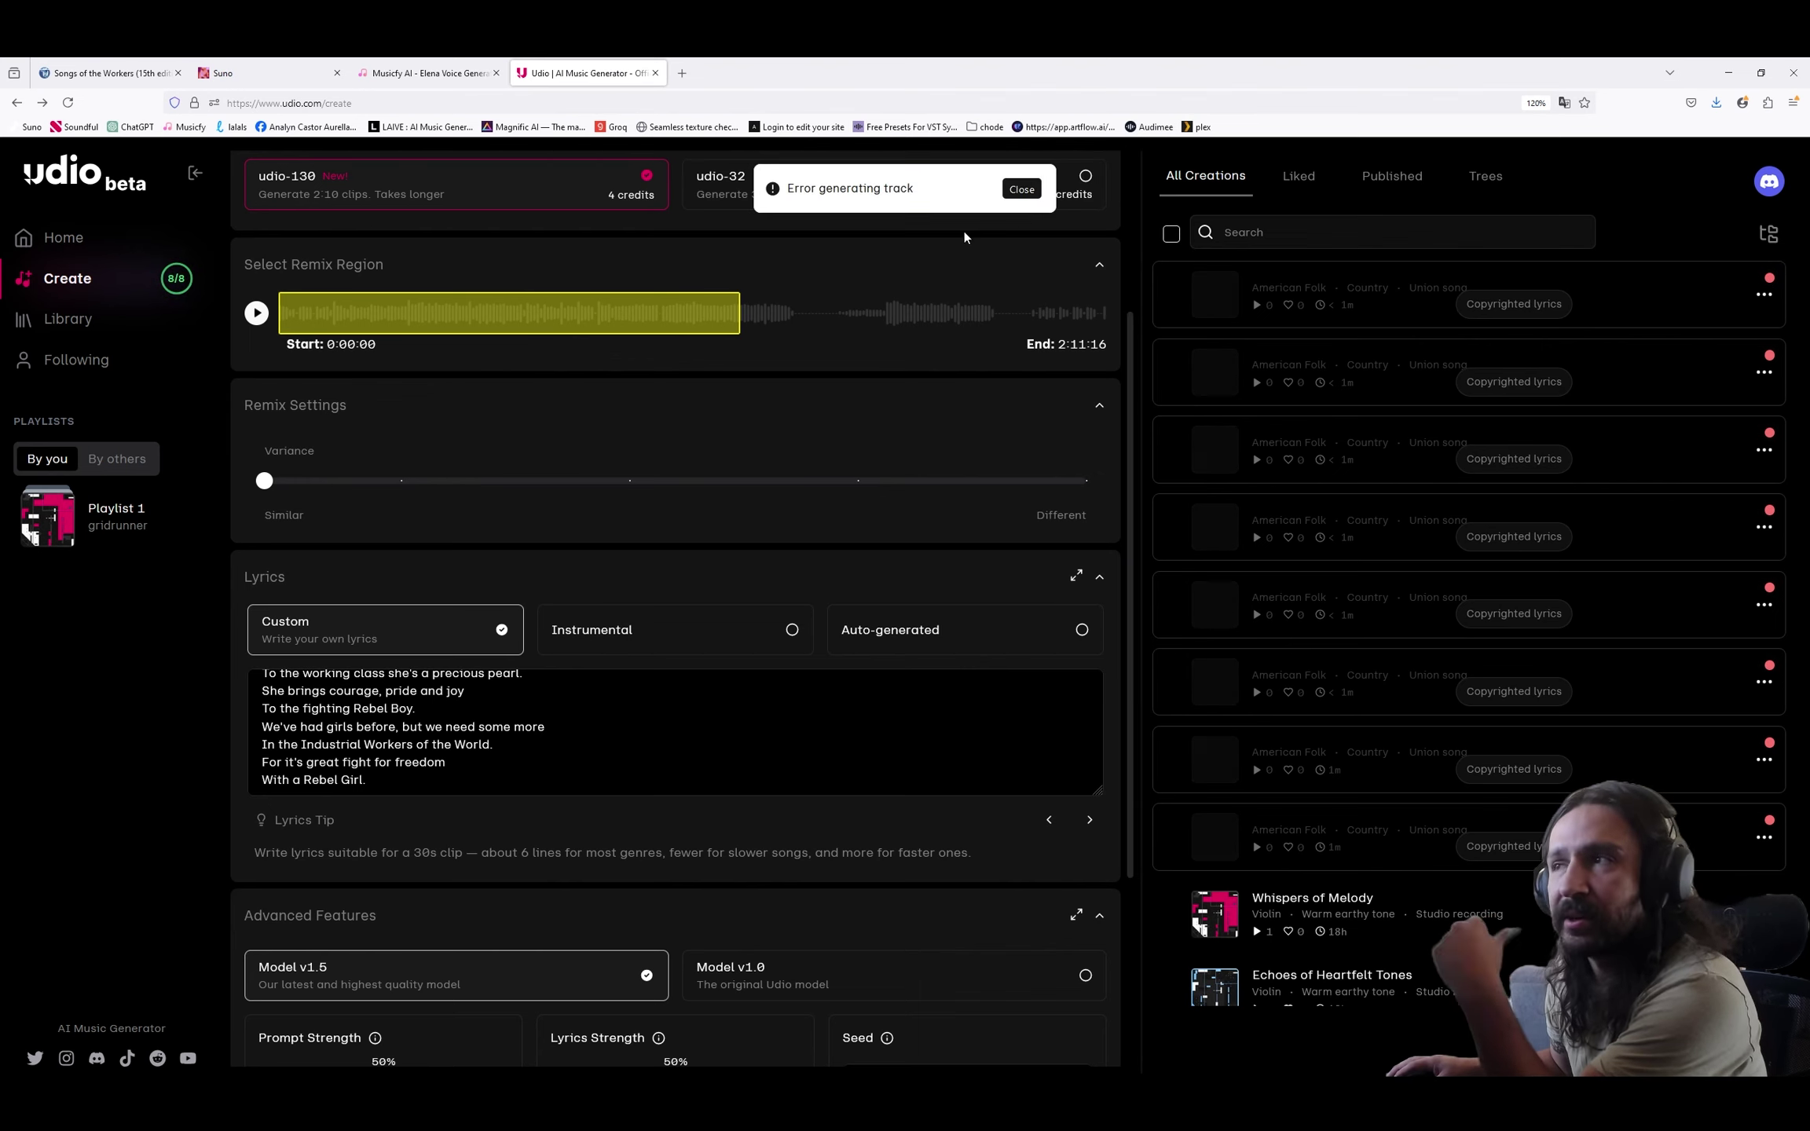
pyautogui.click(1021, 192)
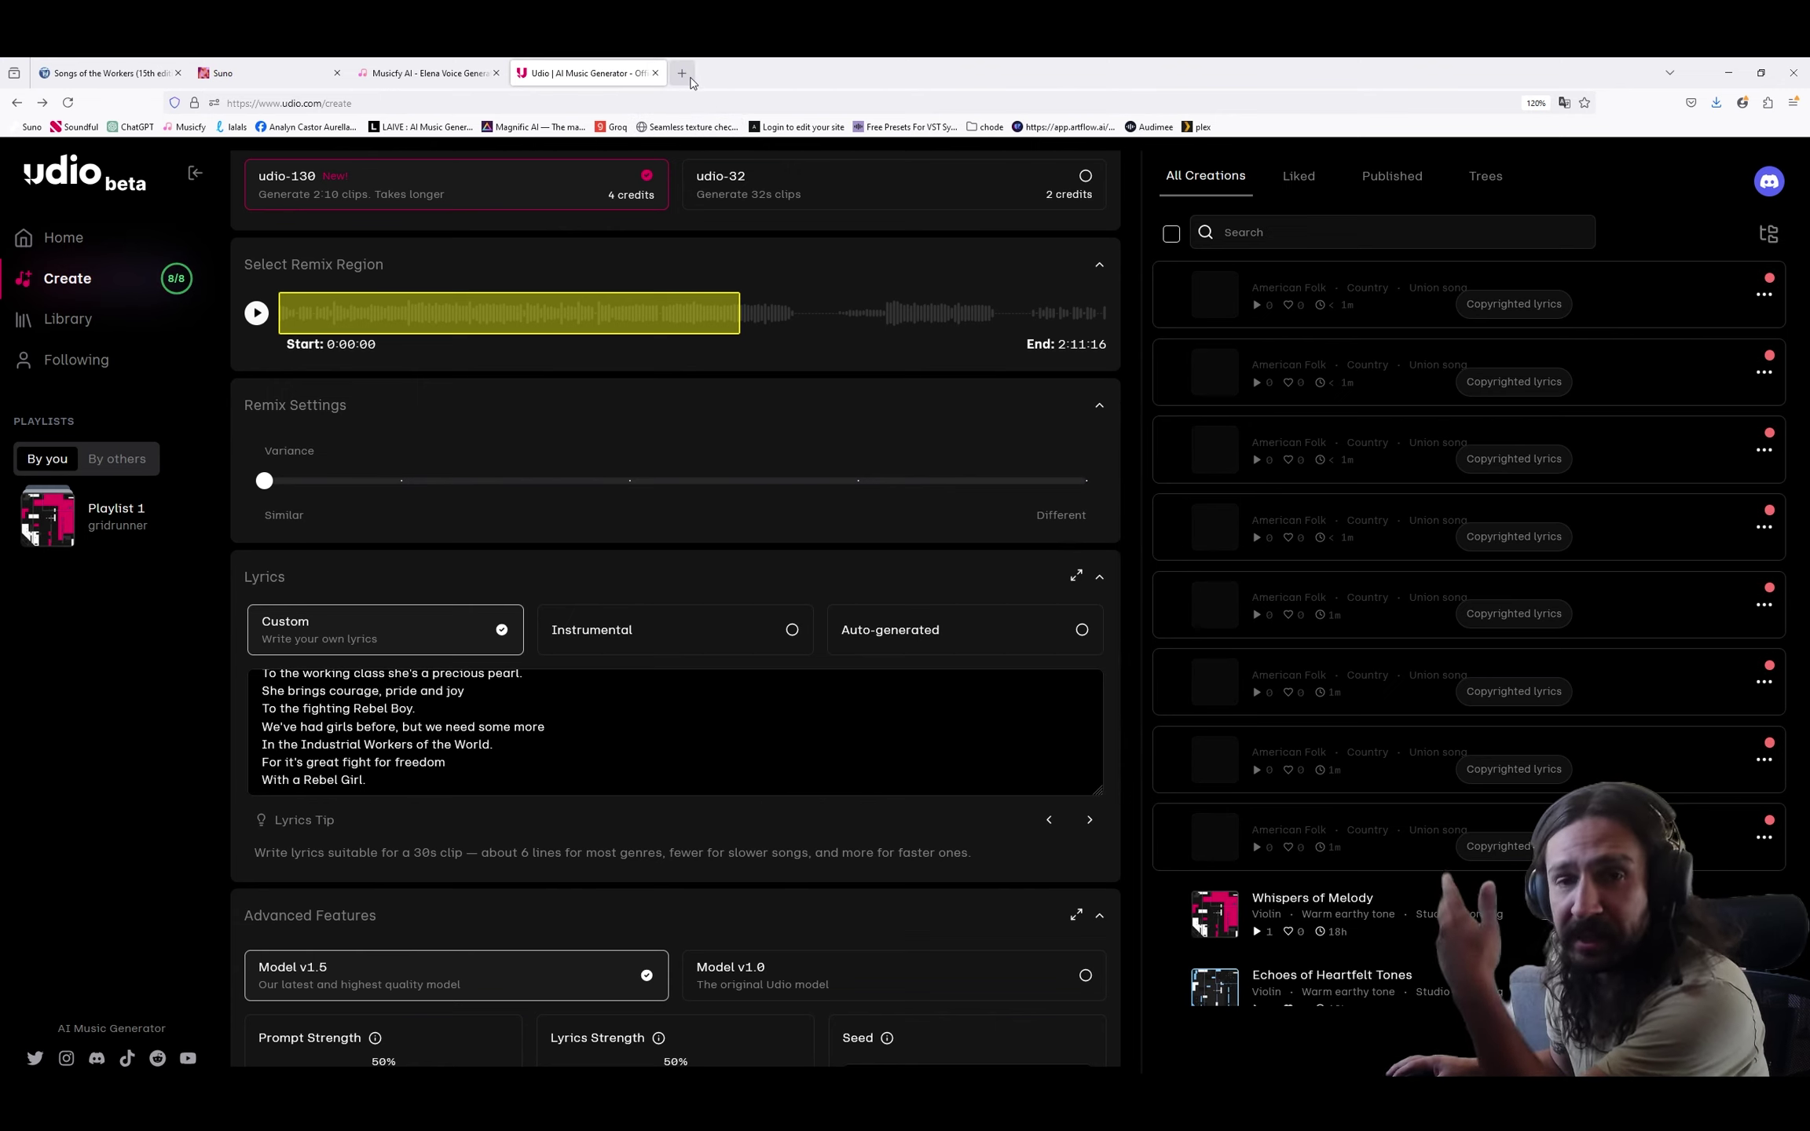
pyautogui.scroll(15, 512, 757)
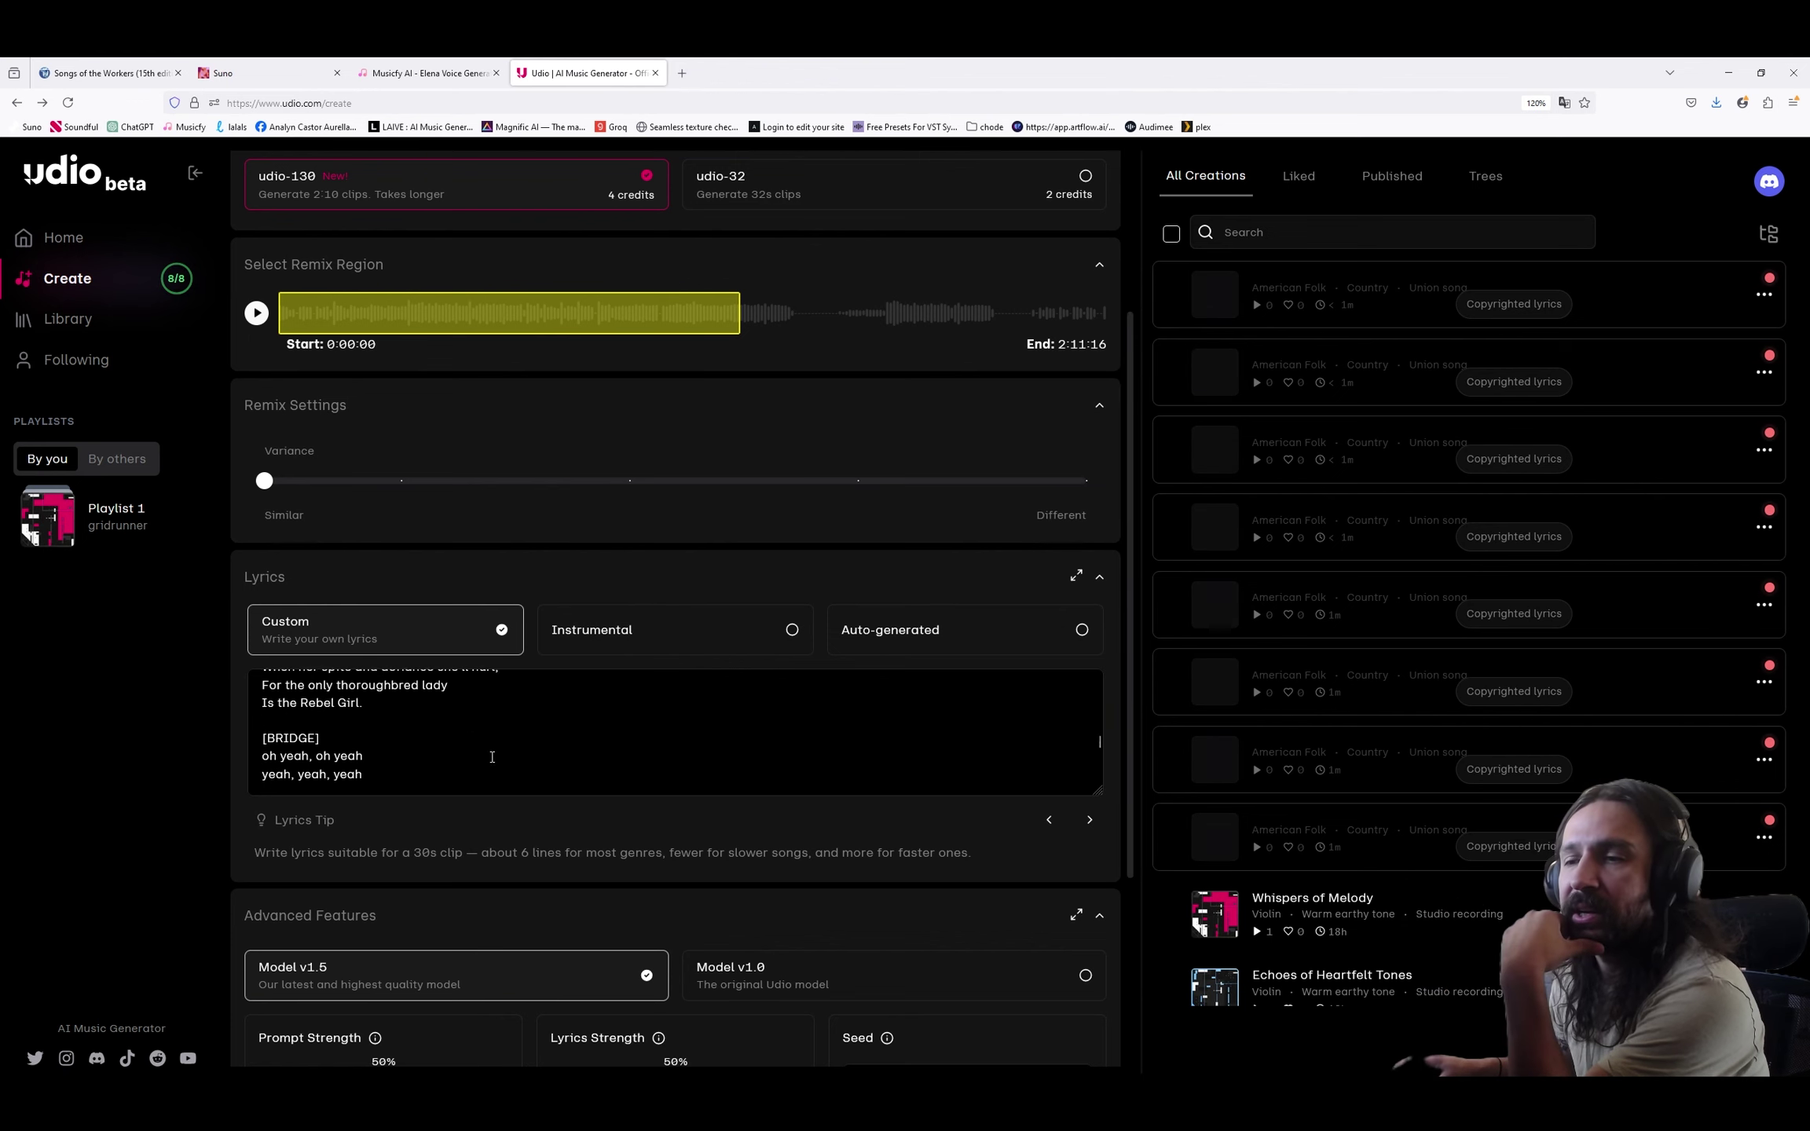
pyautogui.scroll(3, 512, 757)
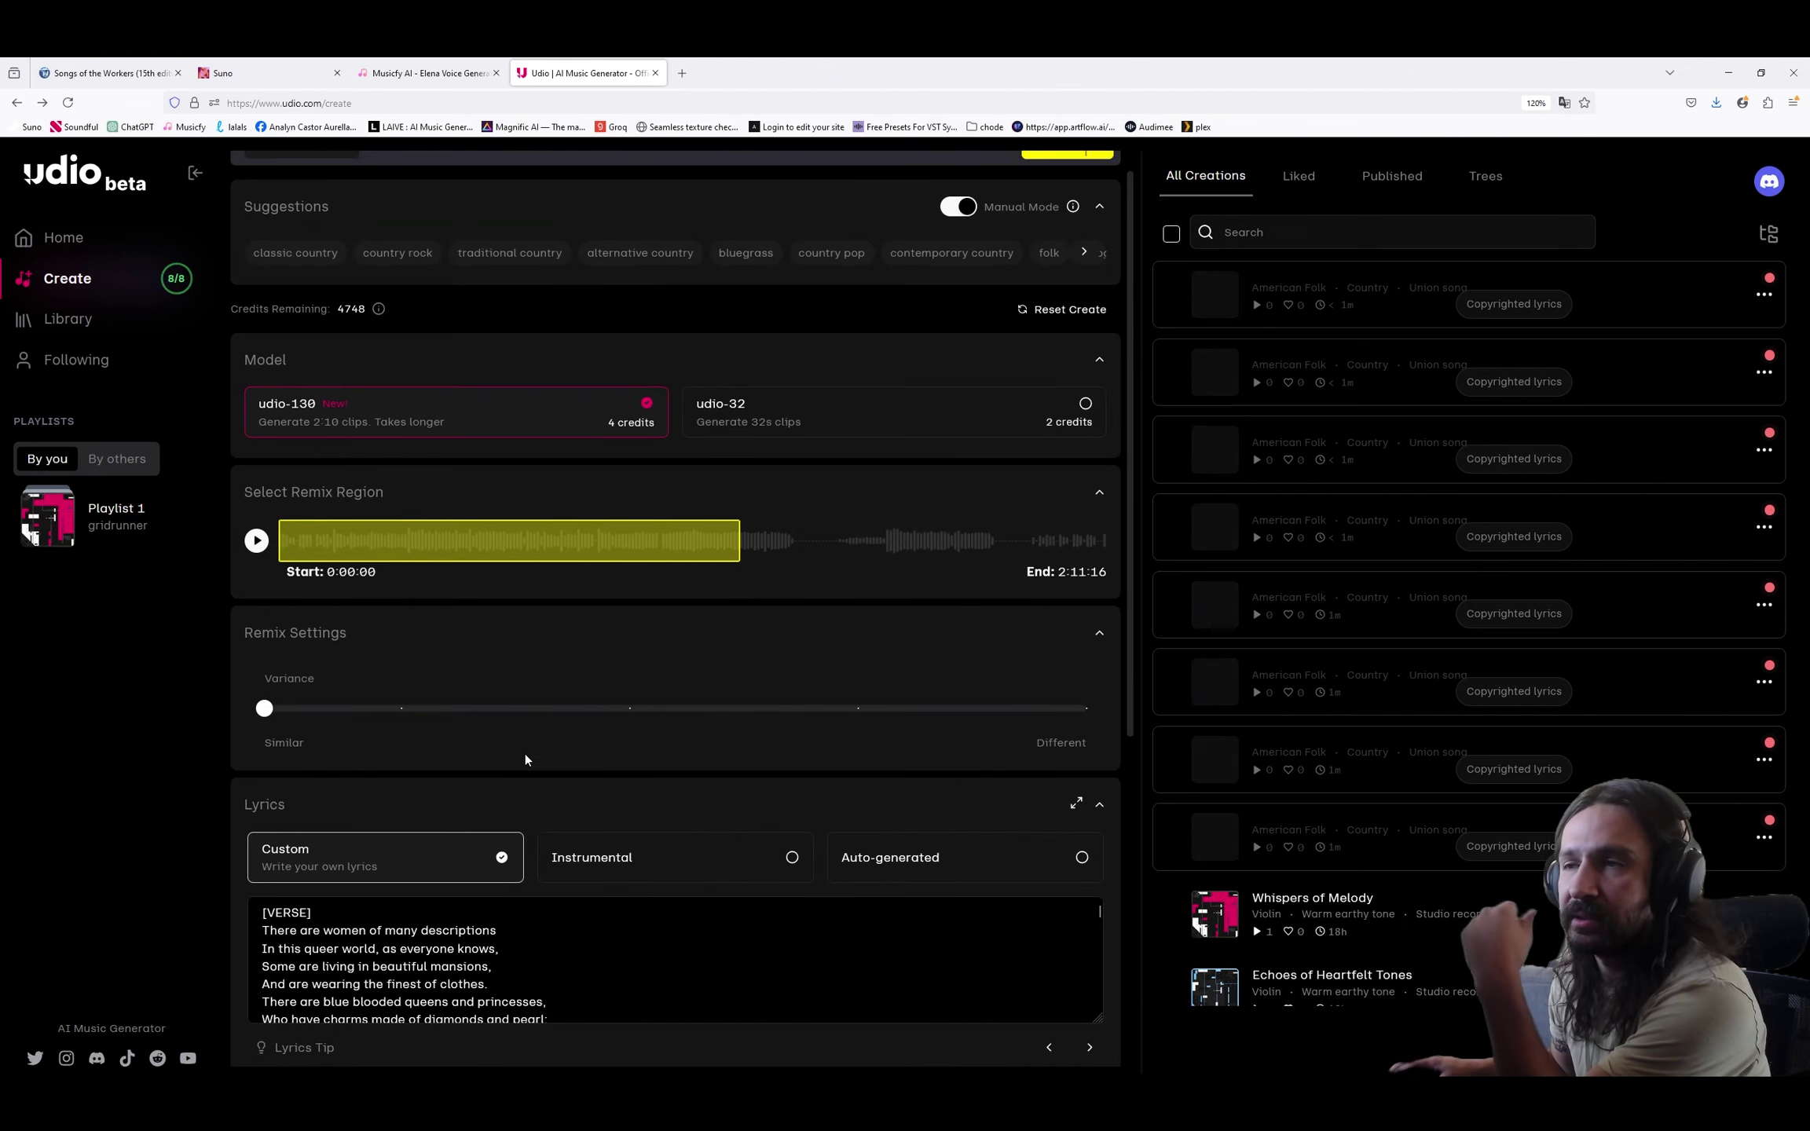
pyautogui.scroll(1, 525, 759)
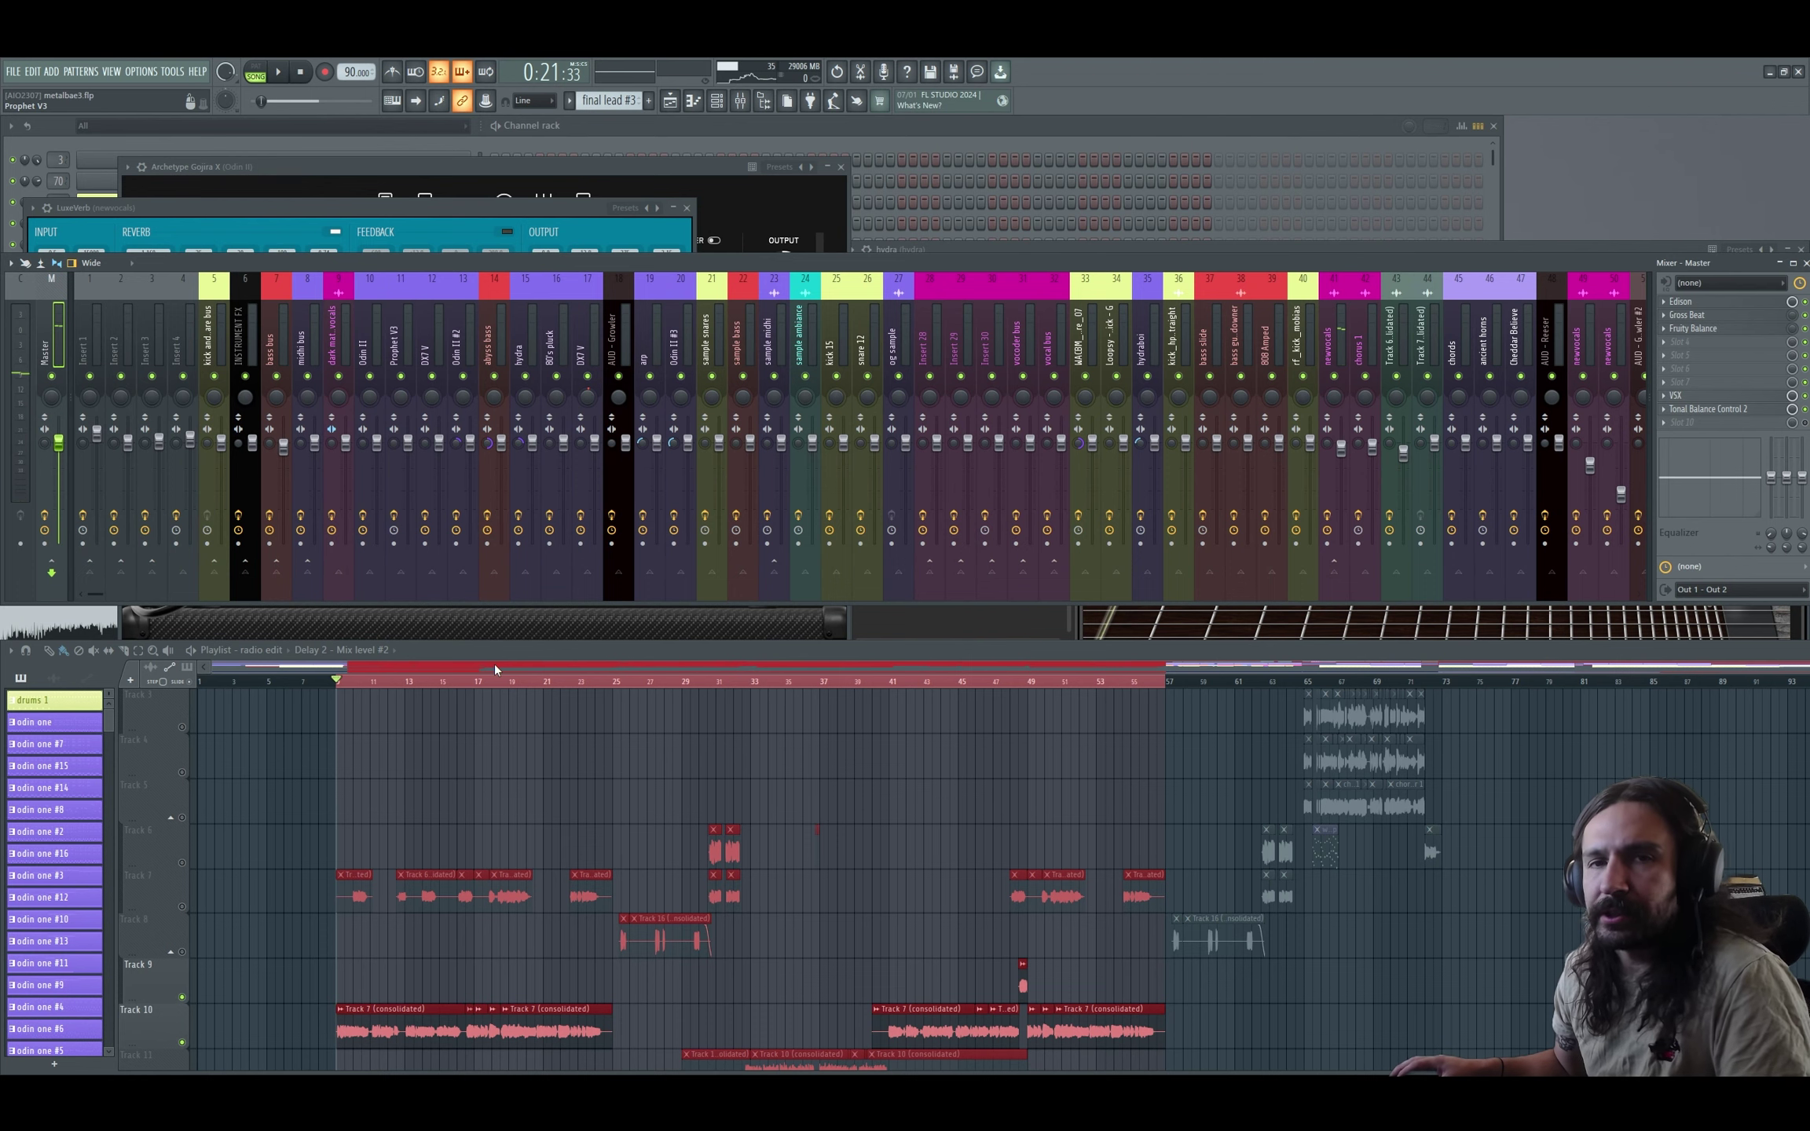
# Play the arrangement and select mixer insert 41 'newvocals' to audition the vocals.
pyautogui.scroll(-1, 389, 943)
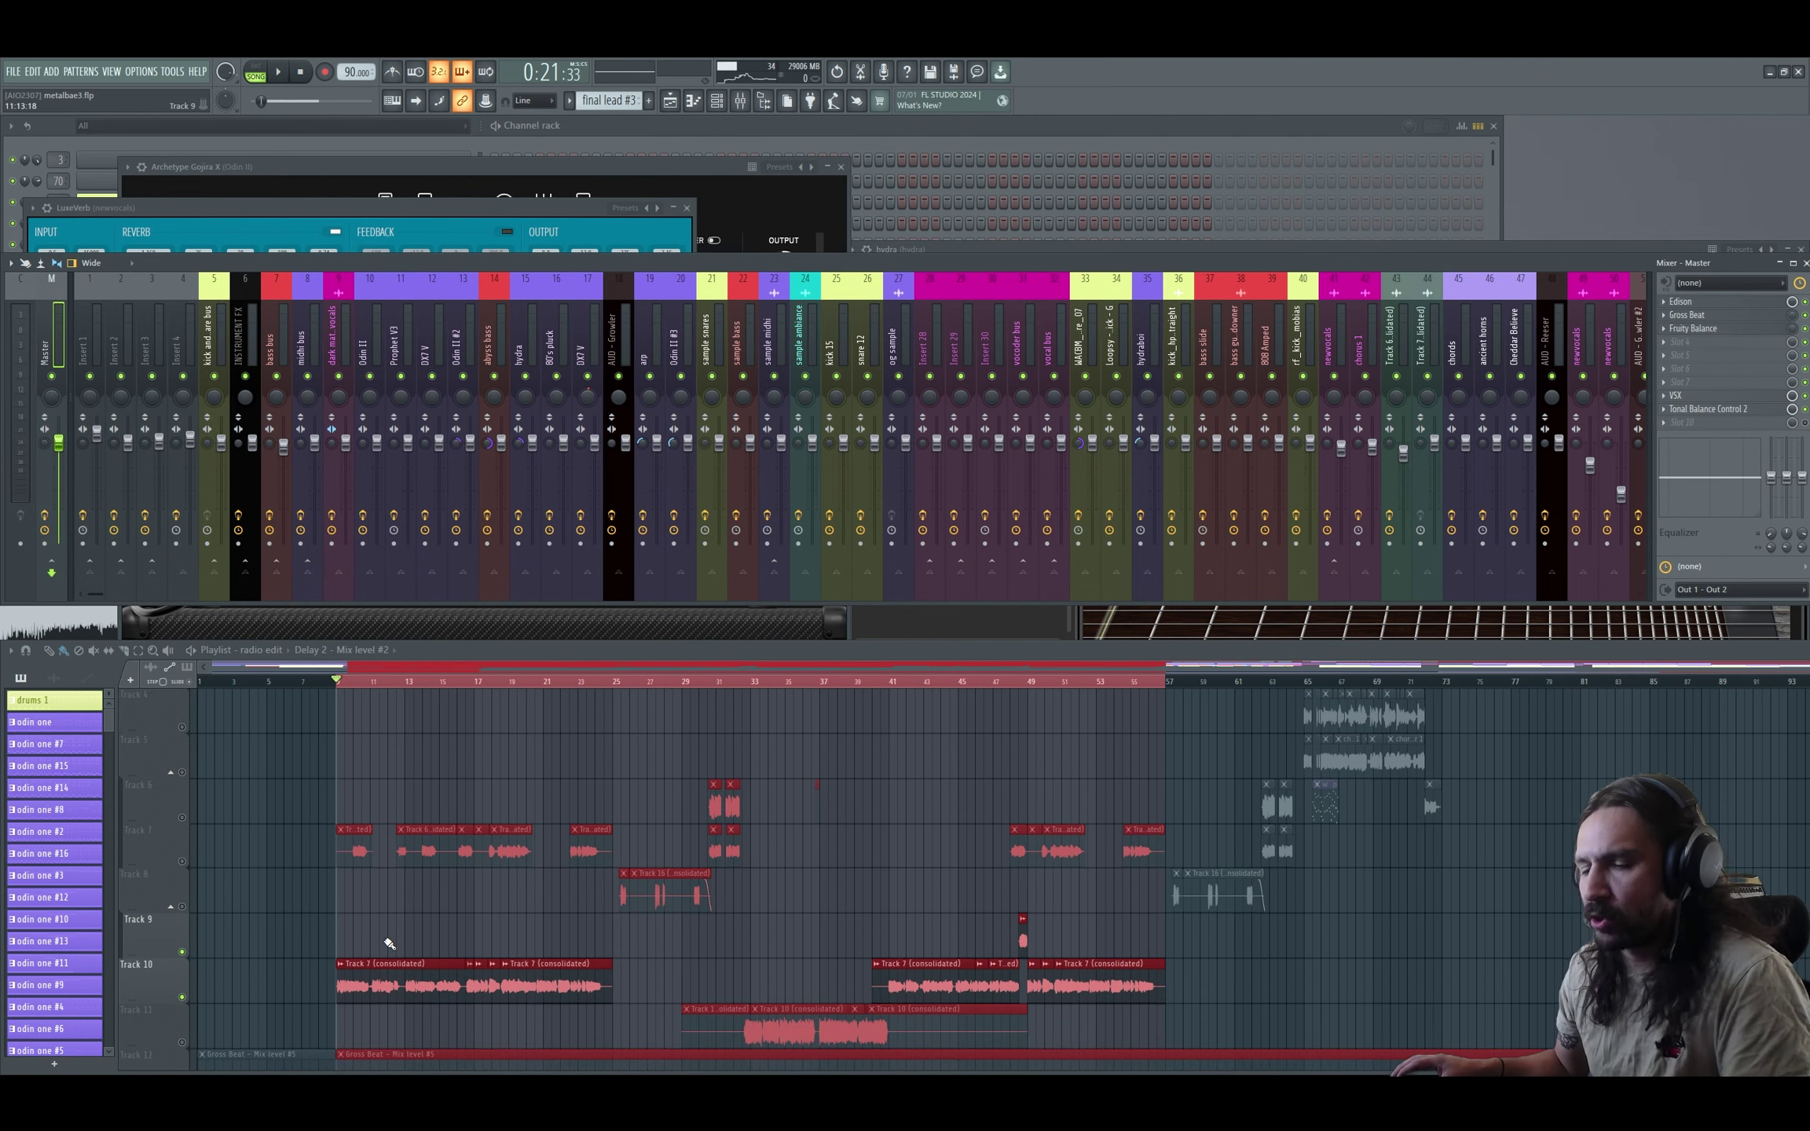
pyautogui.scroll(-1, 657, 932)
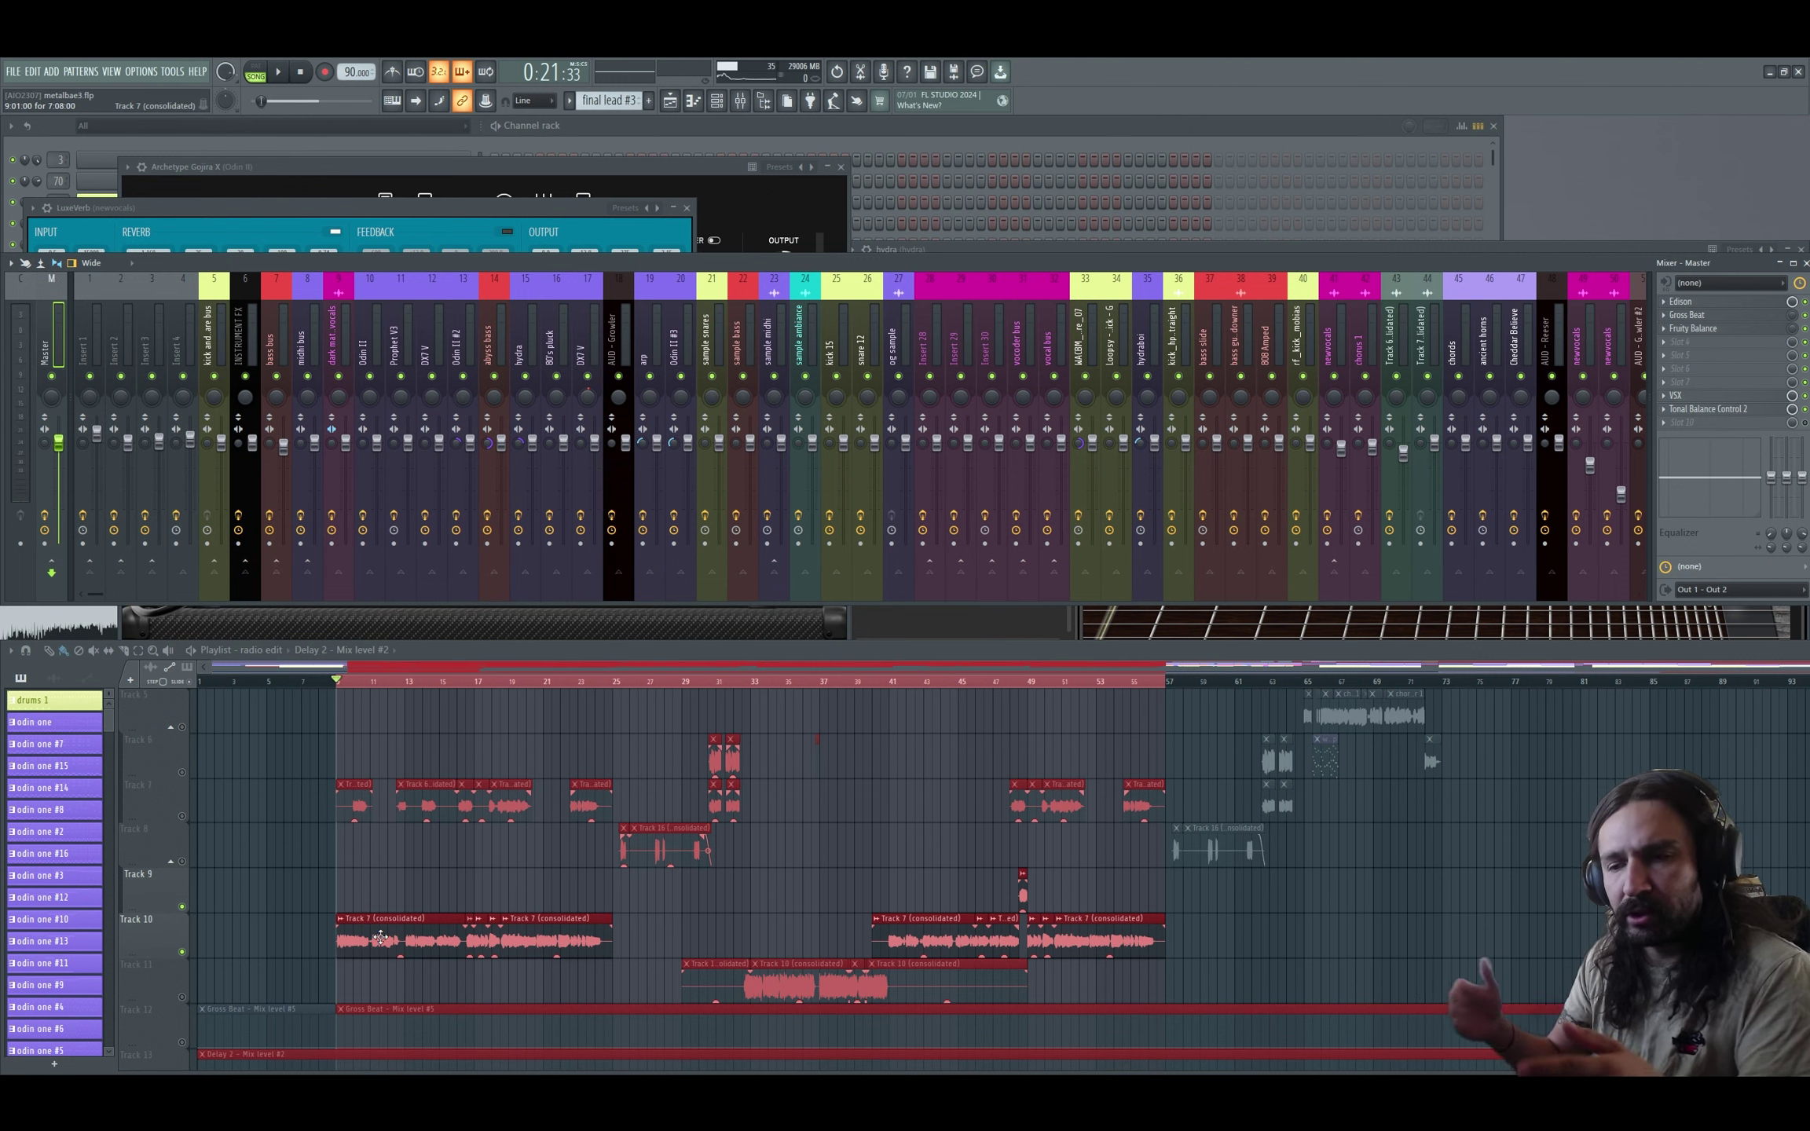
pyautogui.press('space')
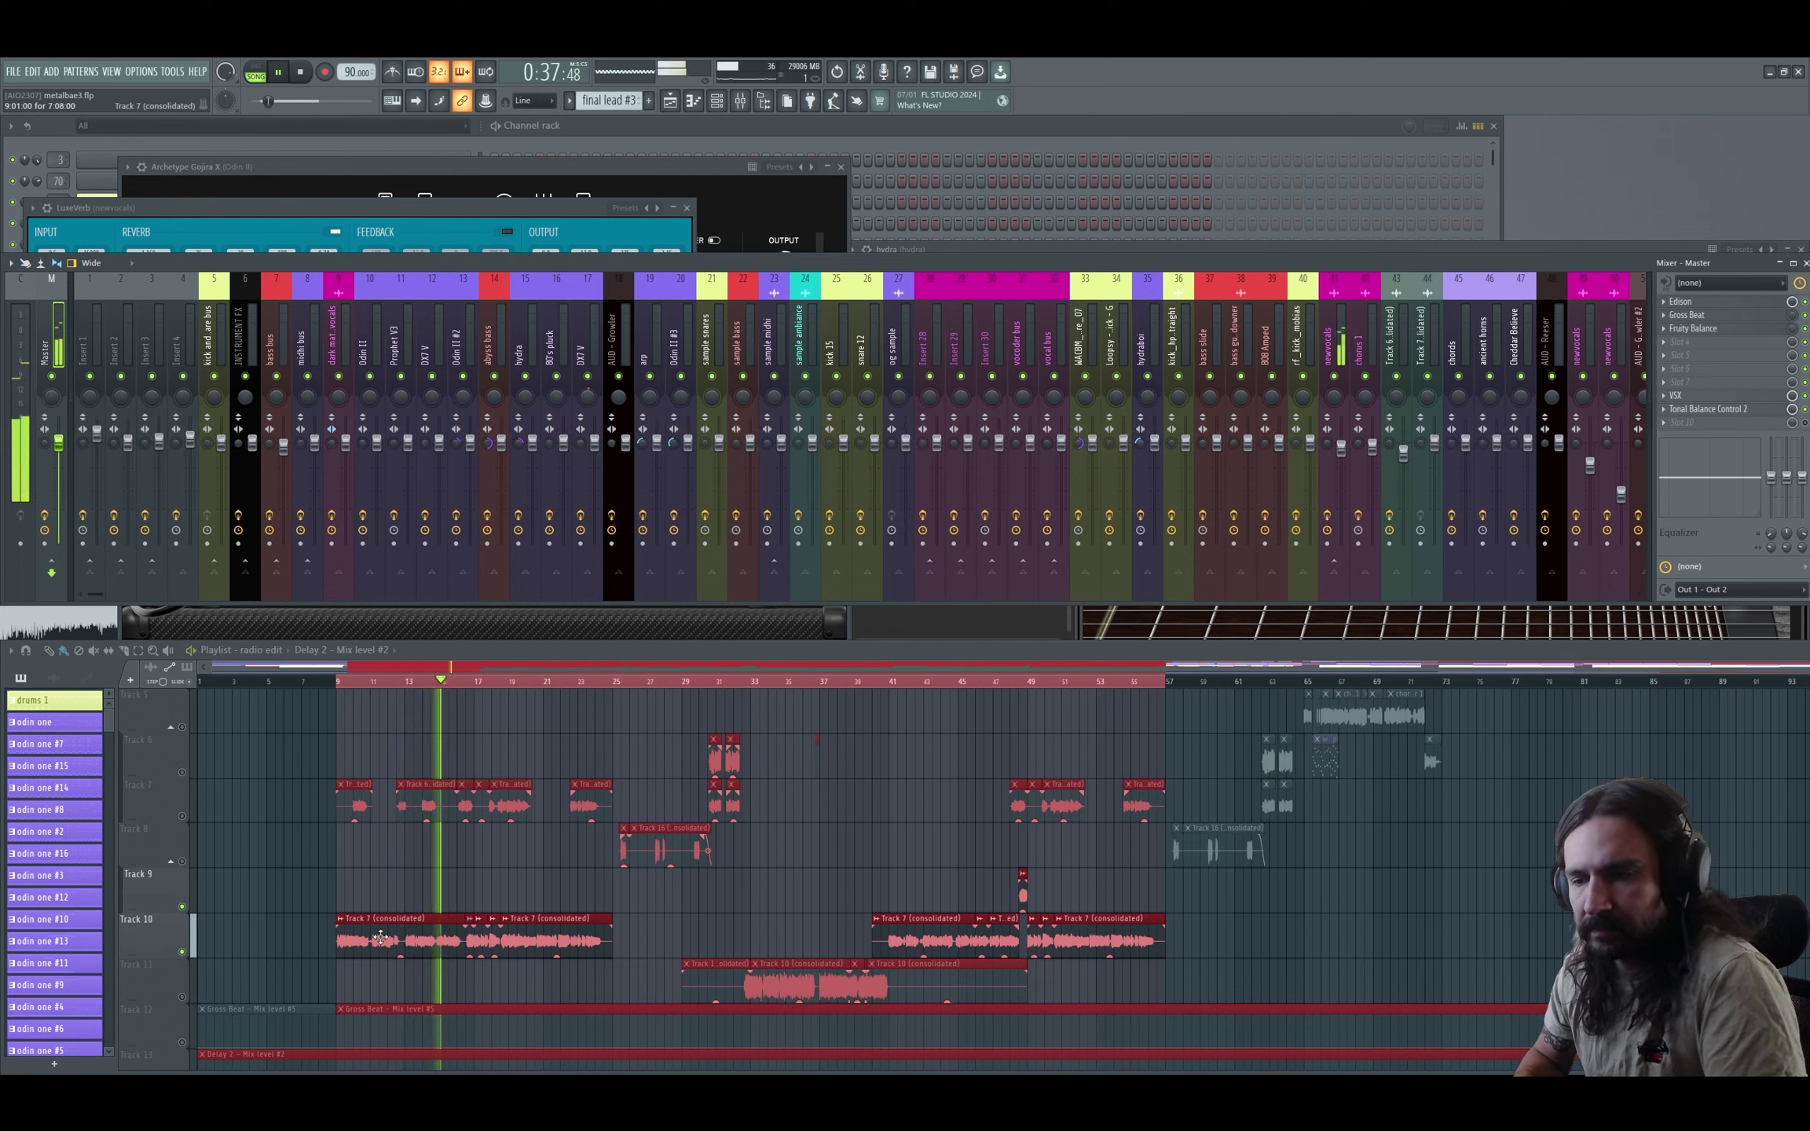
pyautogui.press('space')
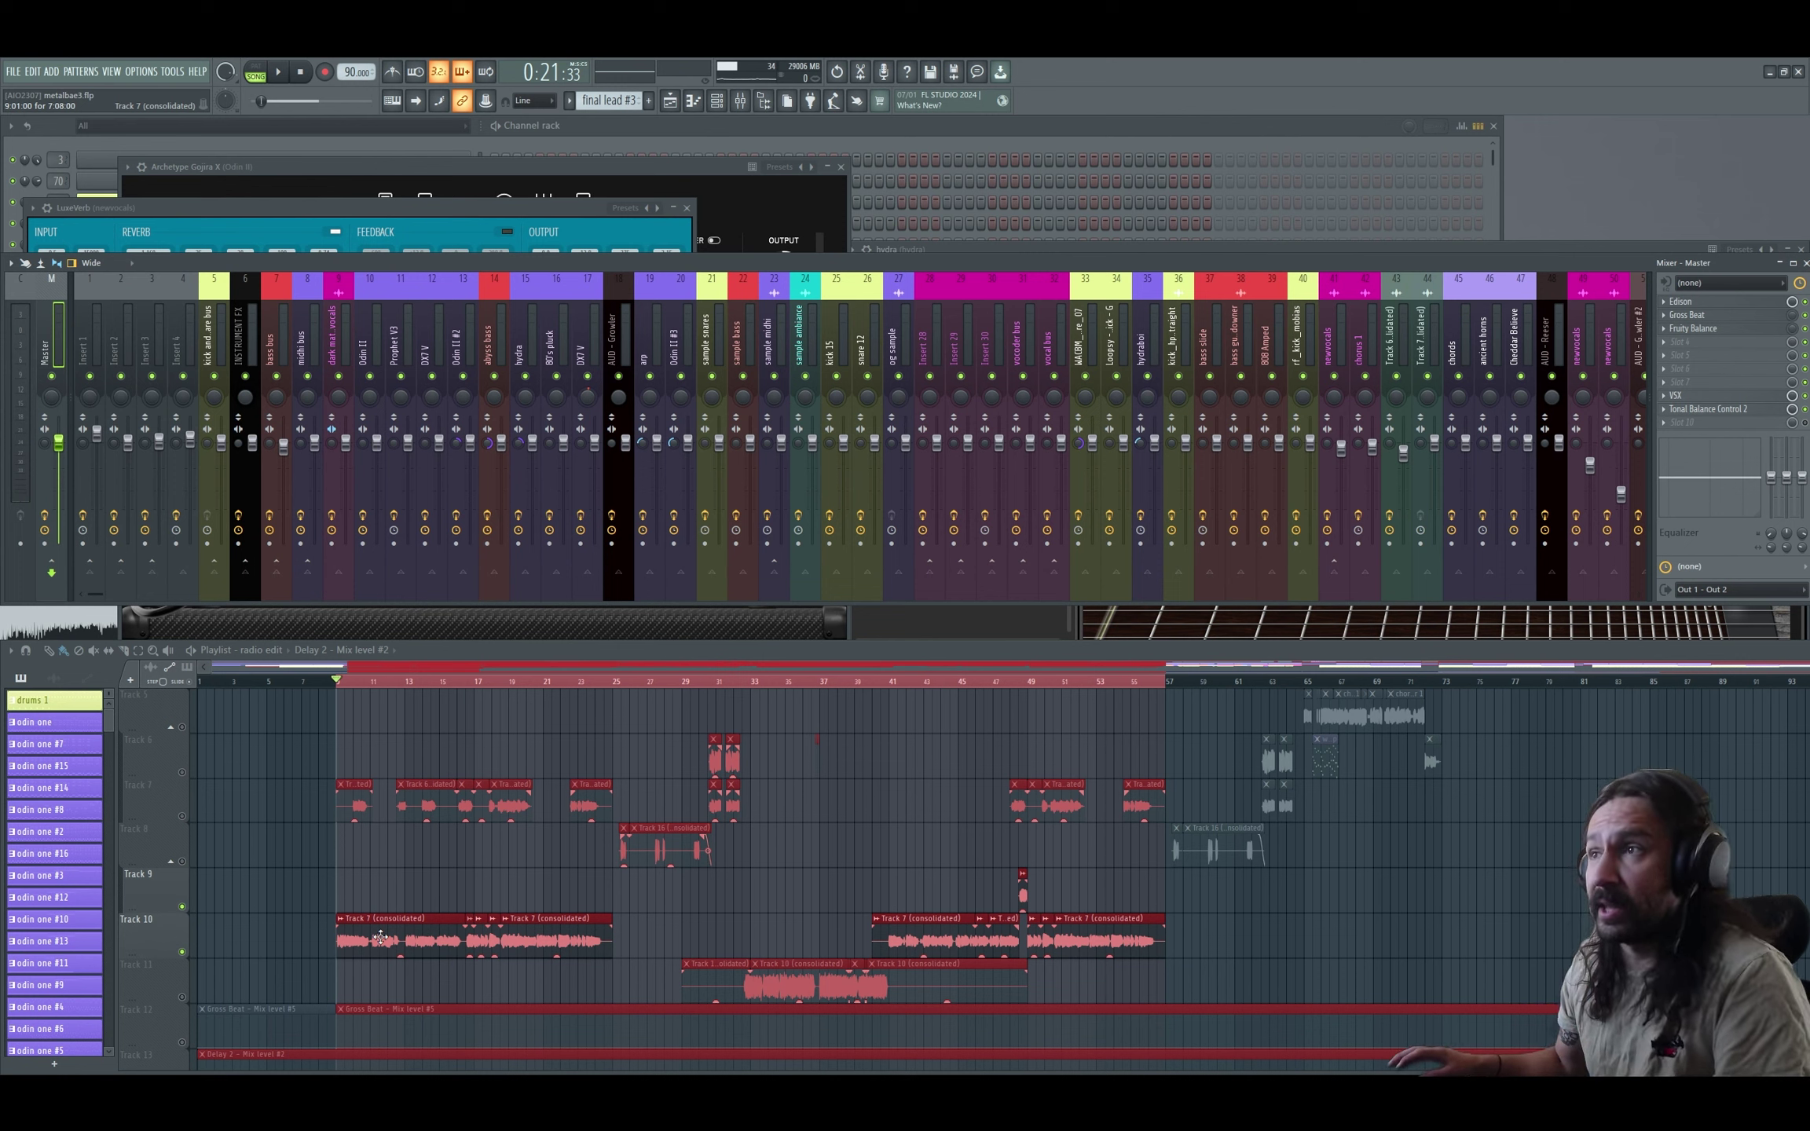
pyautogui.press('space')
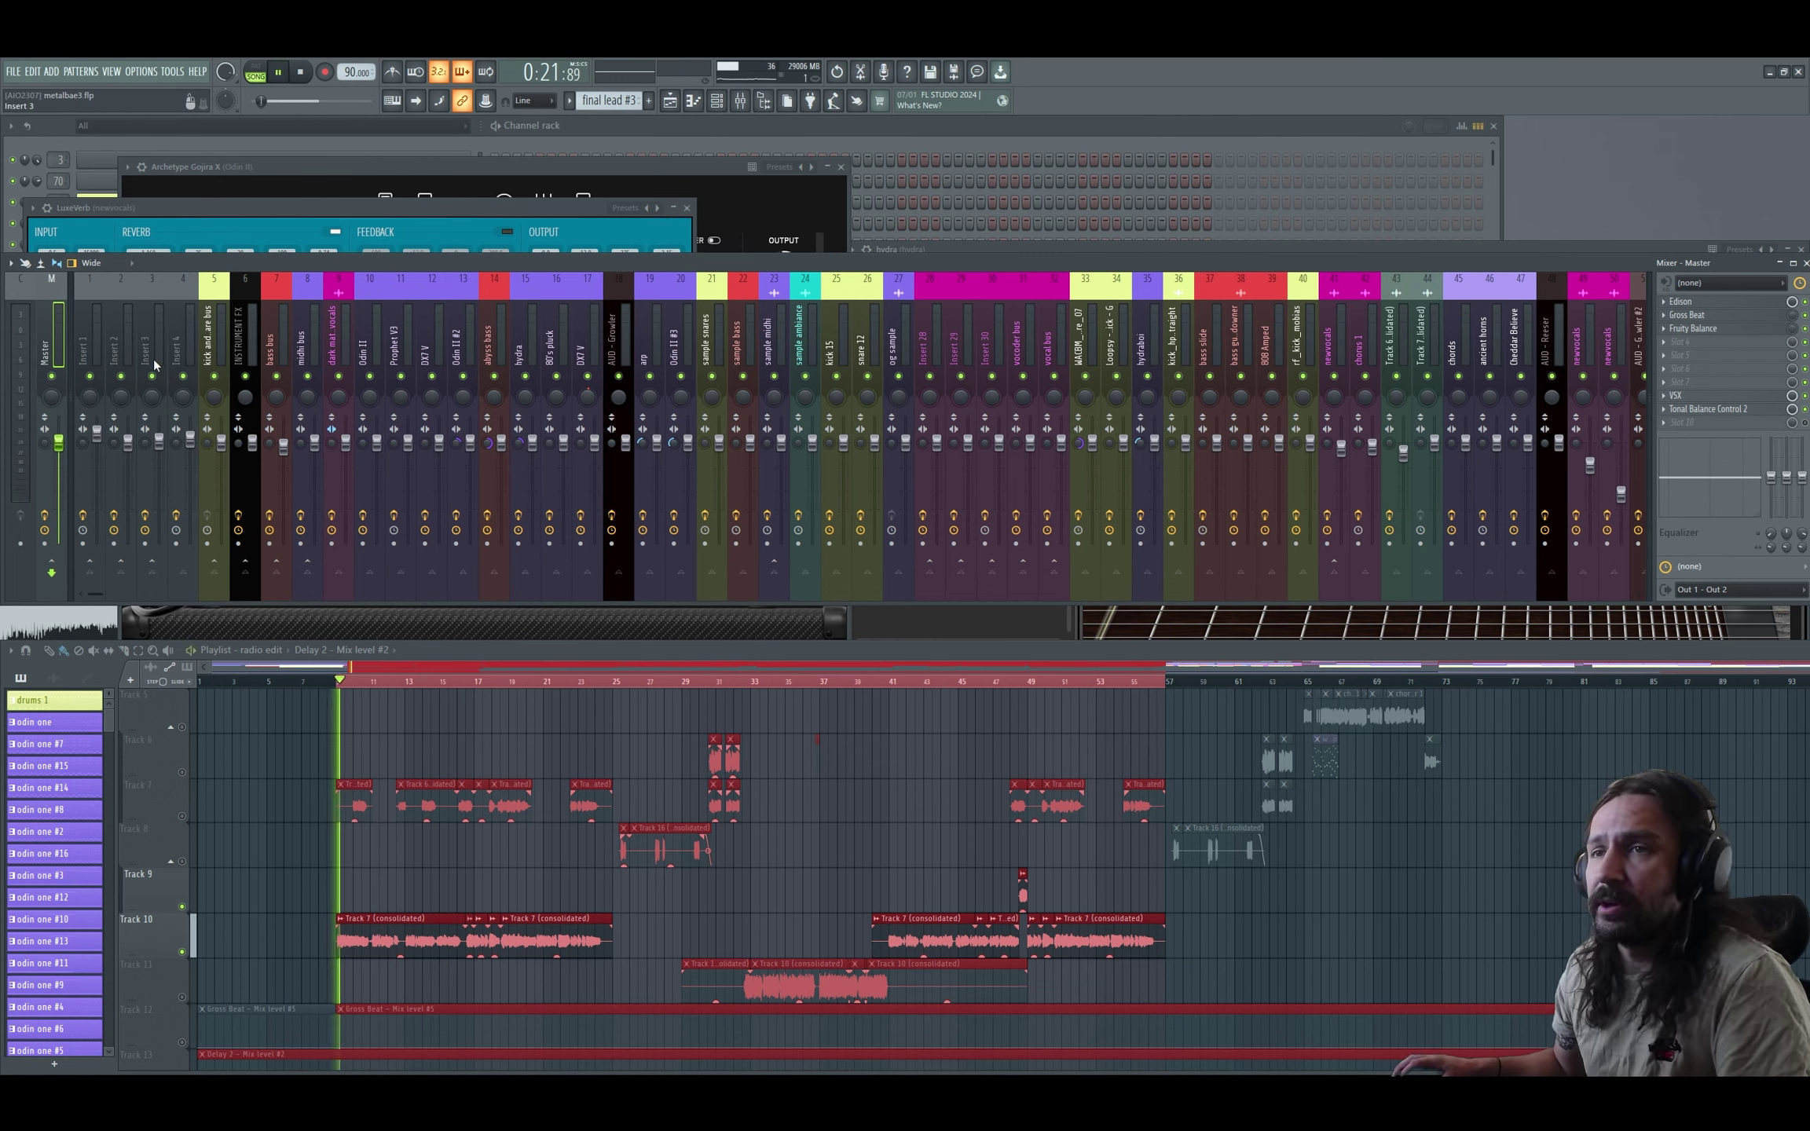
pyautogui.click(1336, 346)
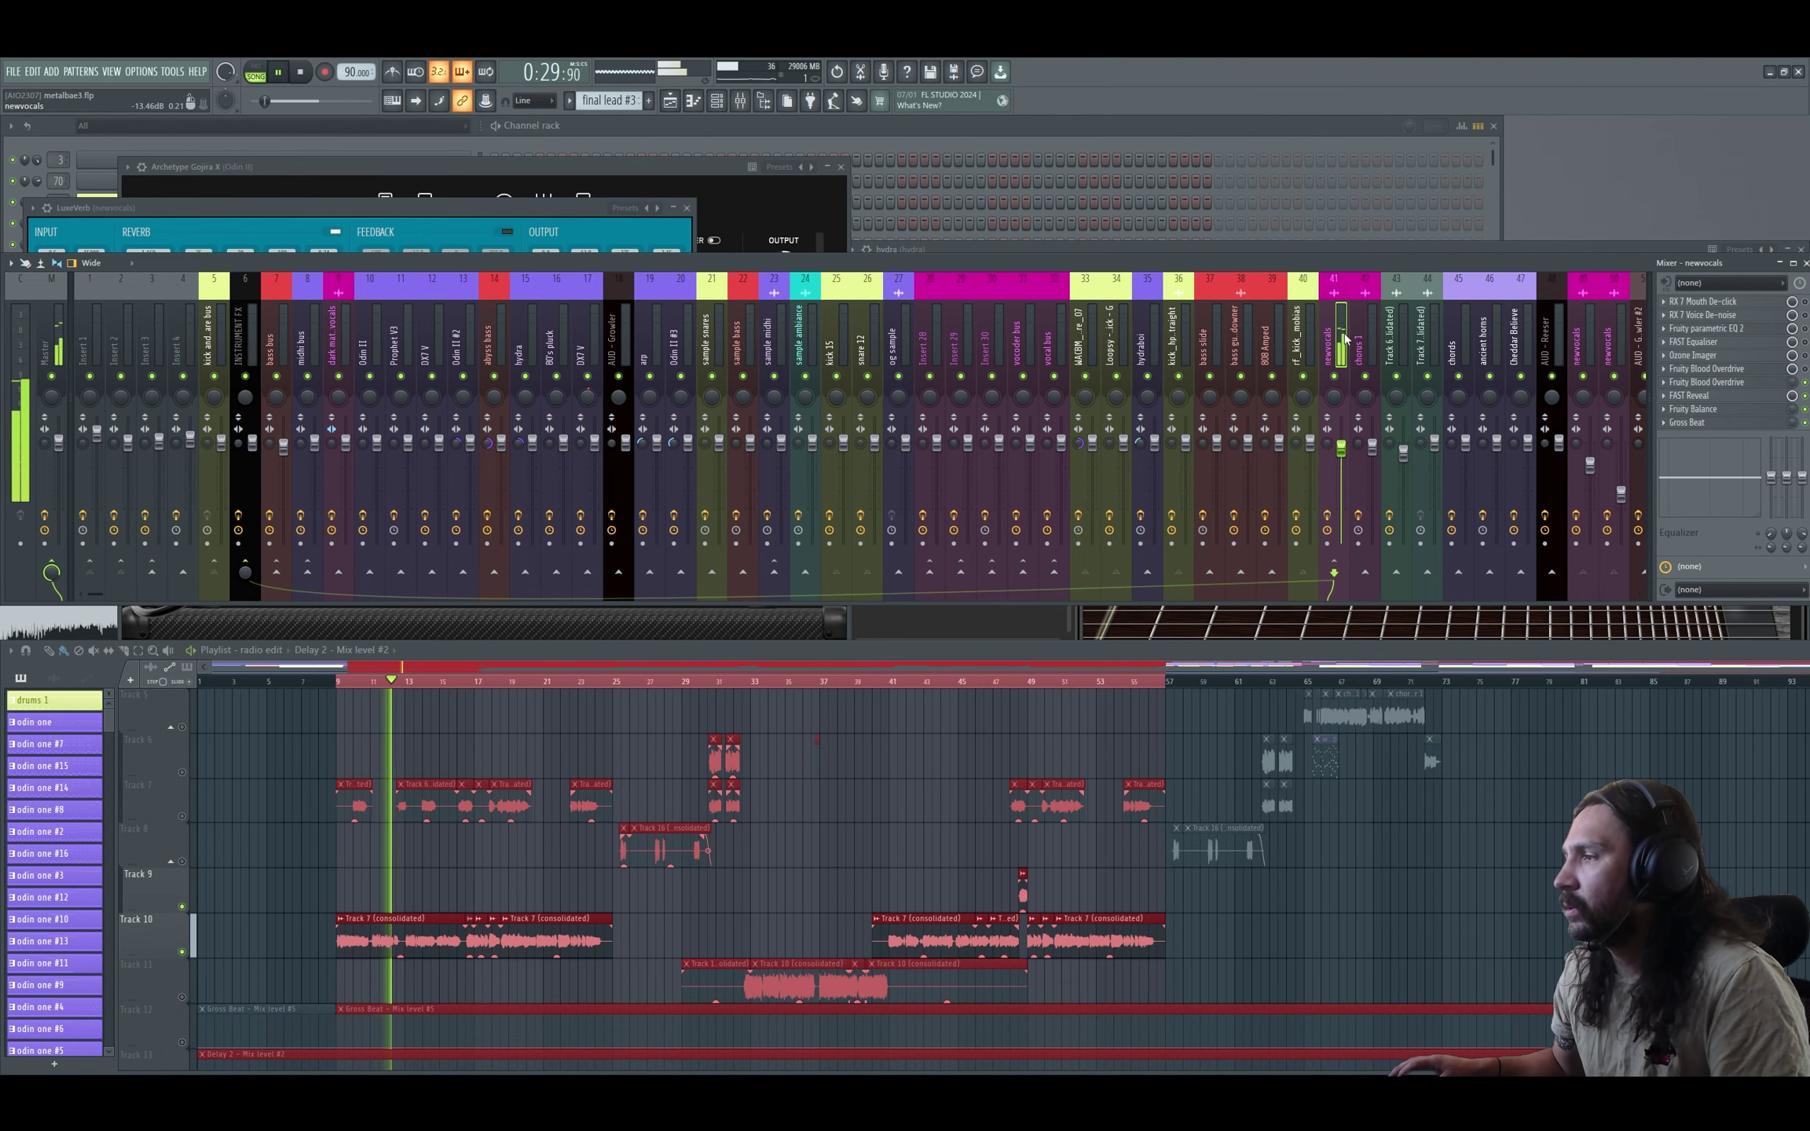
pyautogui.press('space')
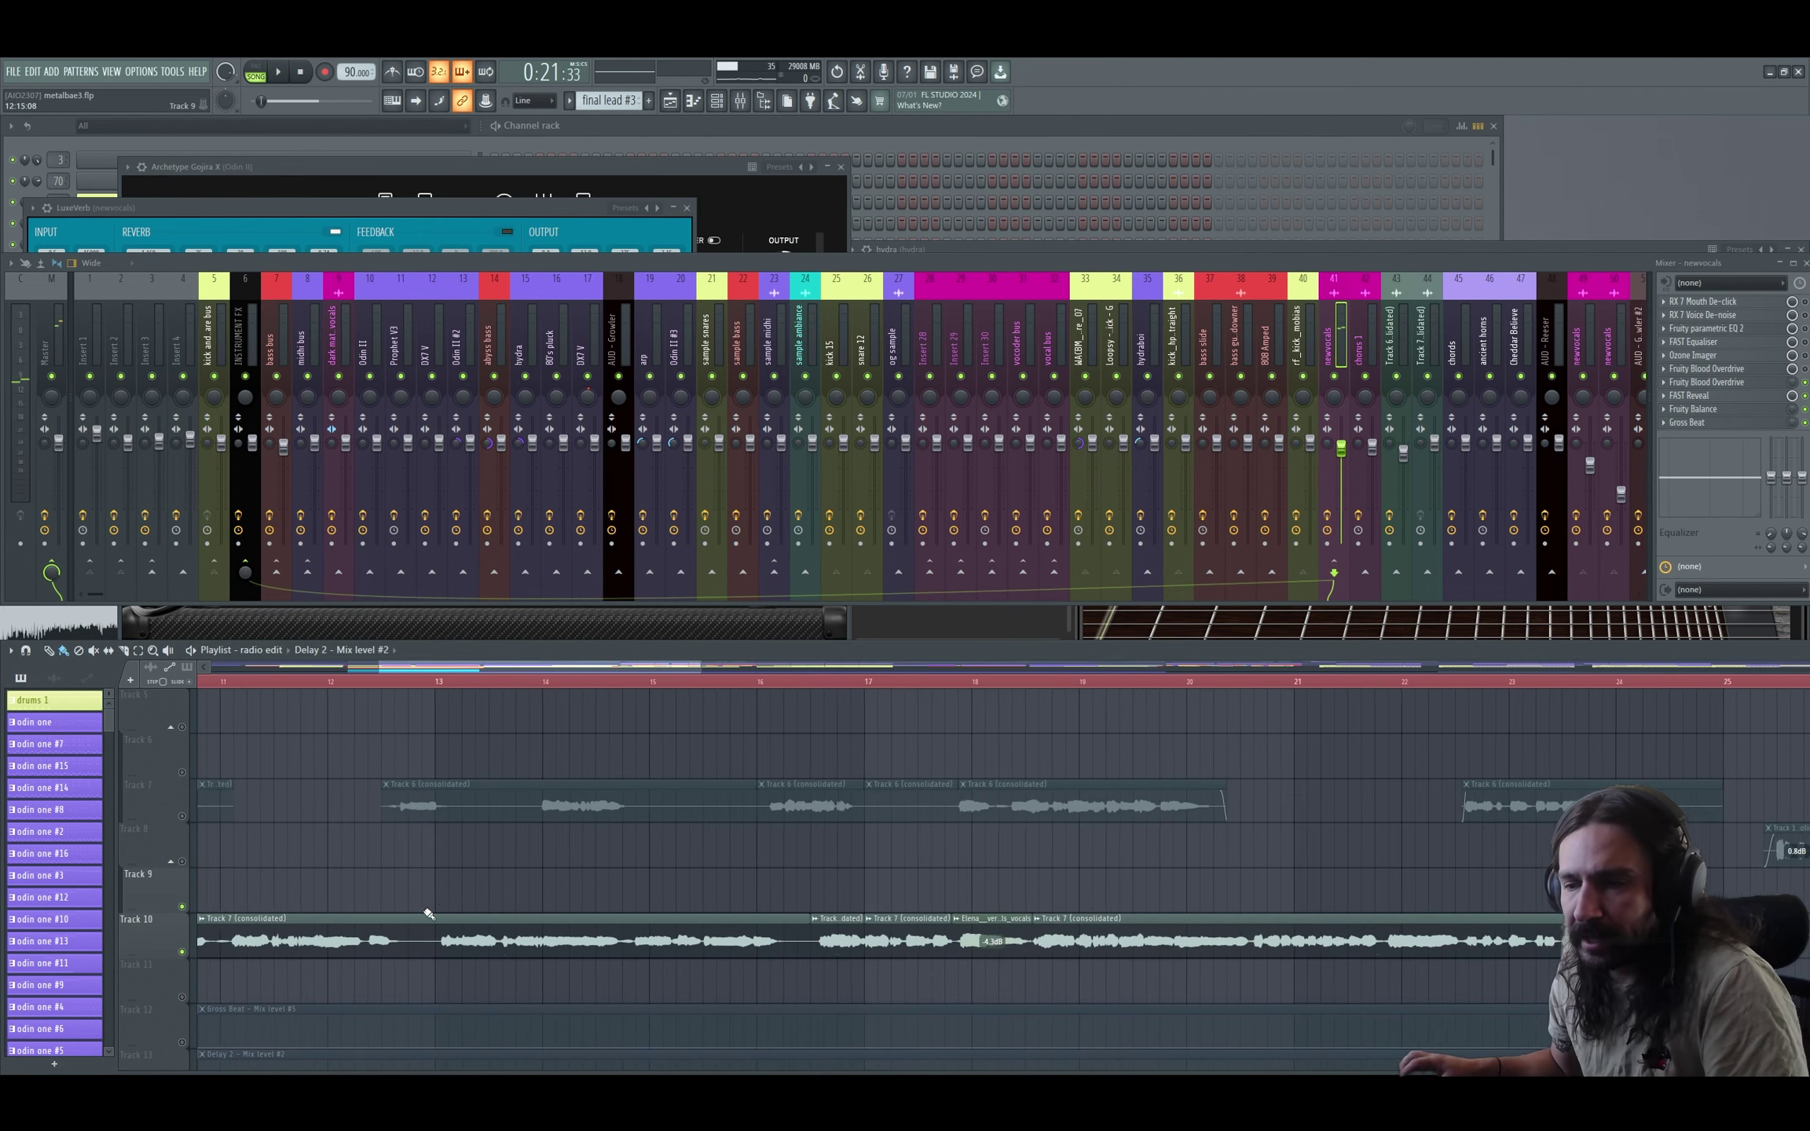
# Replay the vocals and open the Track 7 (consolidated) clip's channel settings.
pyautogui.scroll(5, 457, 909)
pyautogui.scroll(-5, 1081, 898)
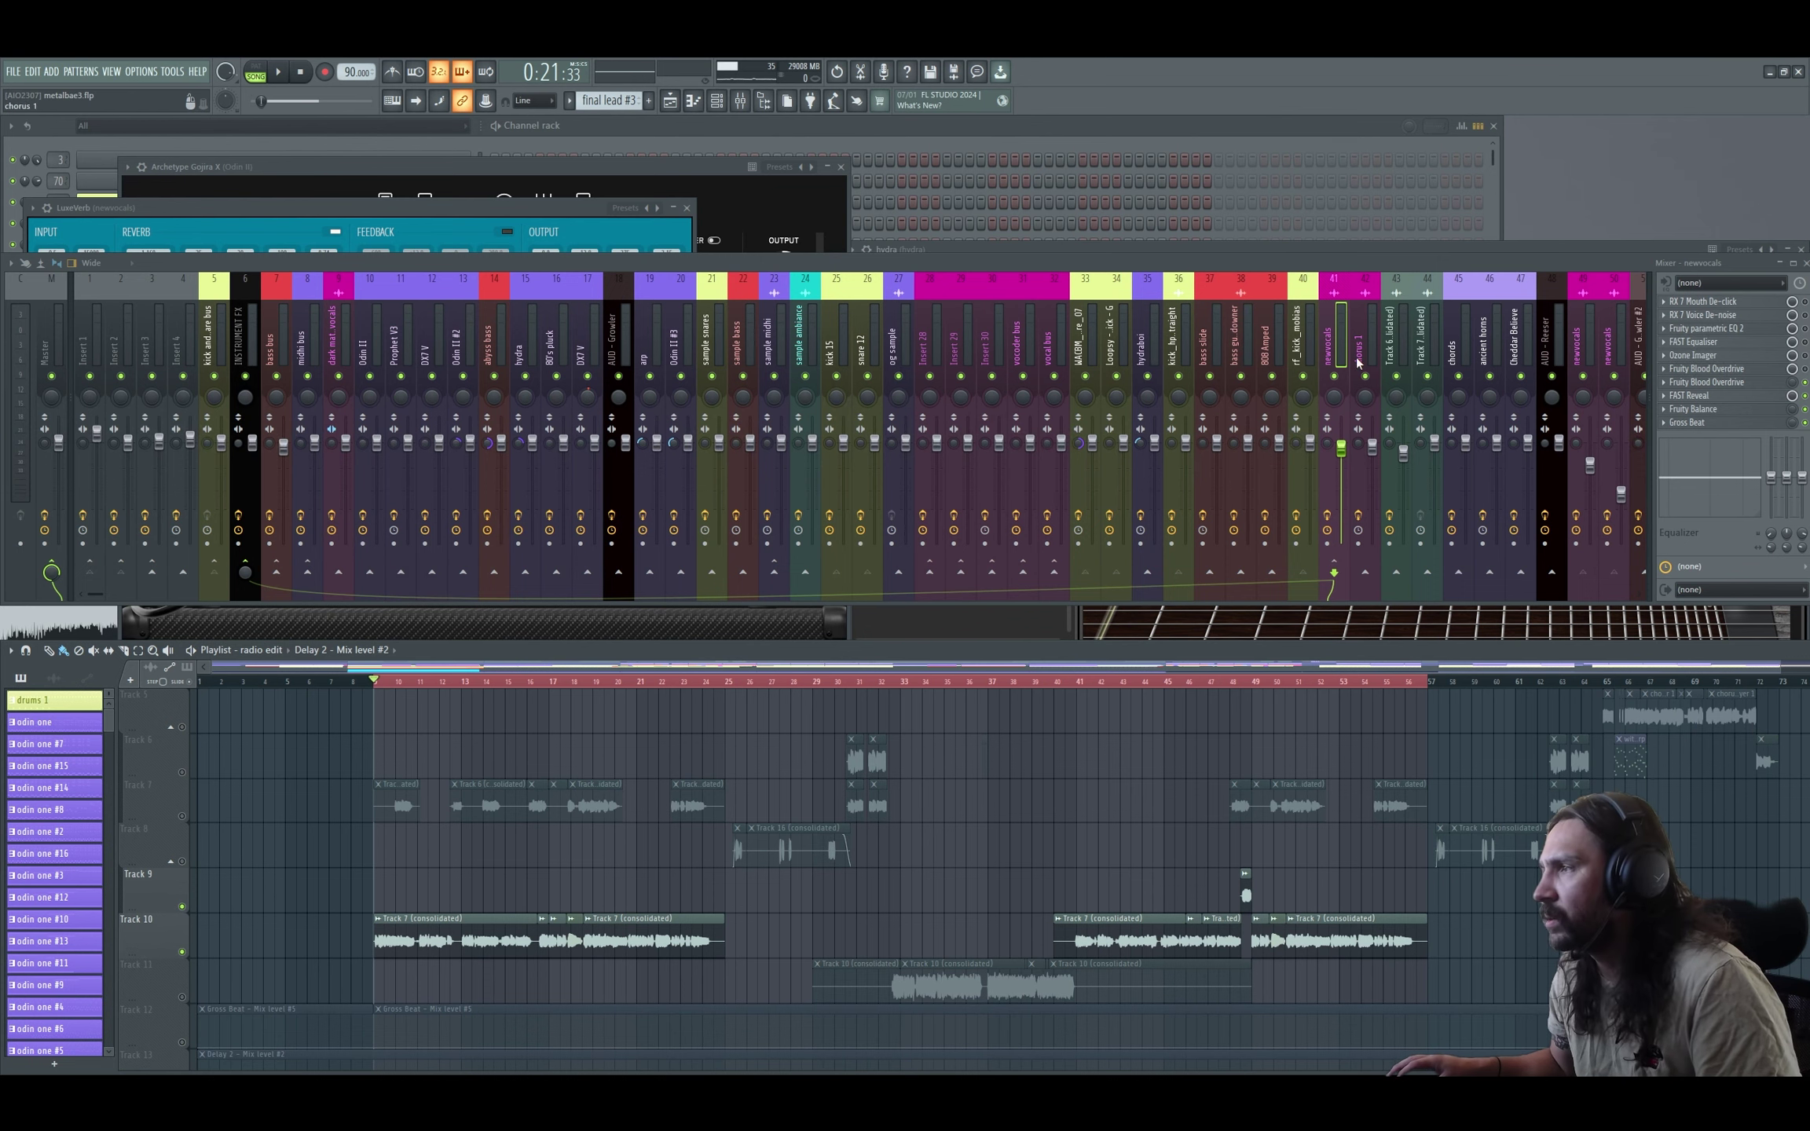
pyautogui.press('space')
pyautogui.hscroll(8, 982, 503)
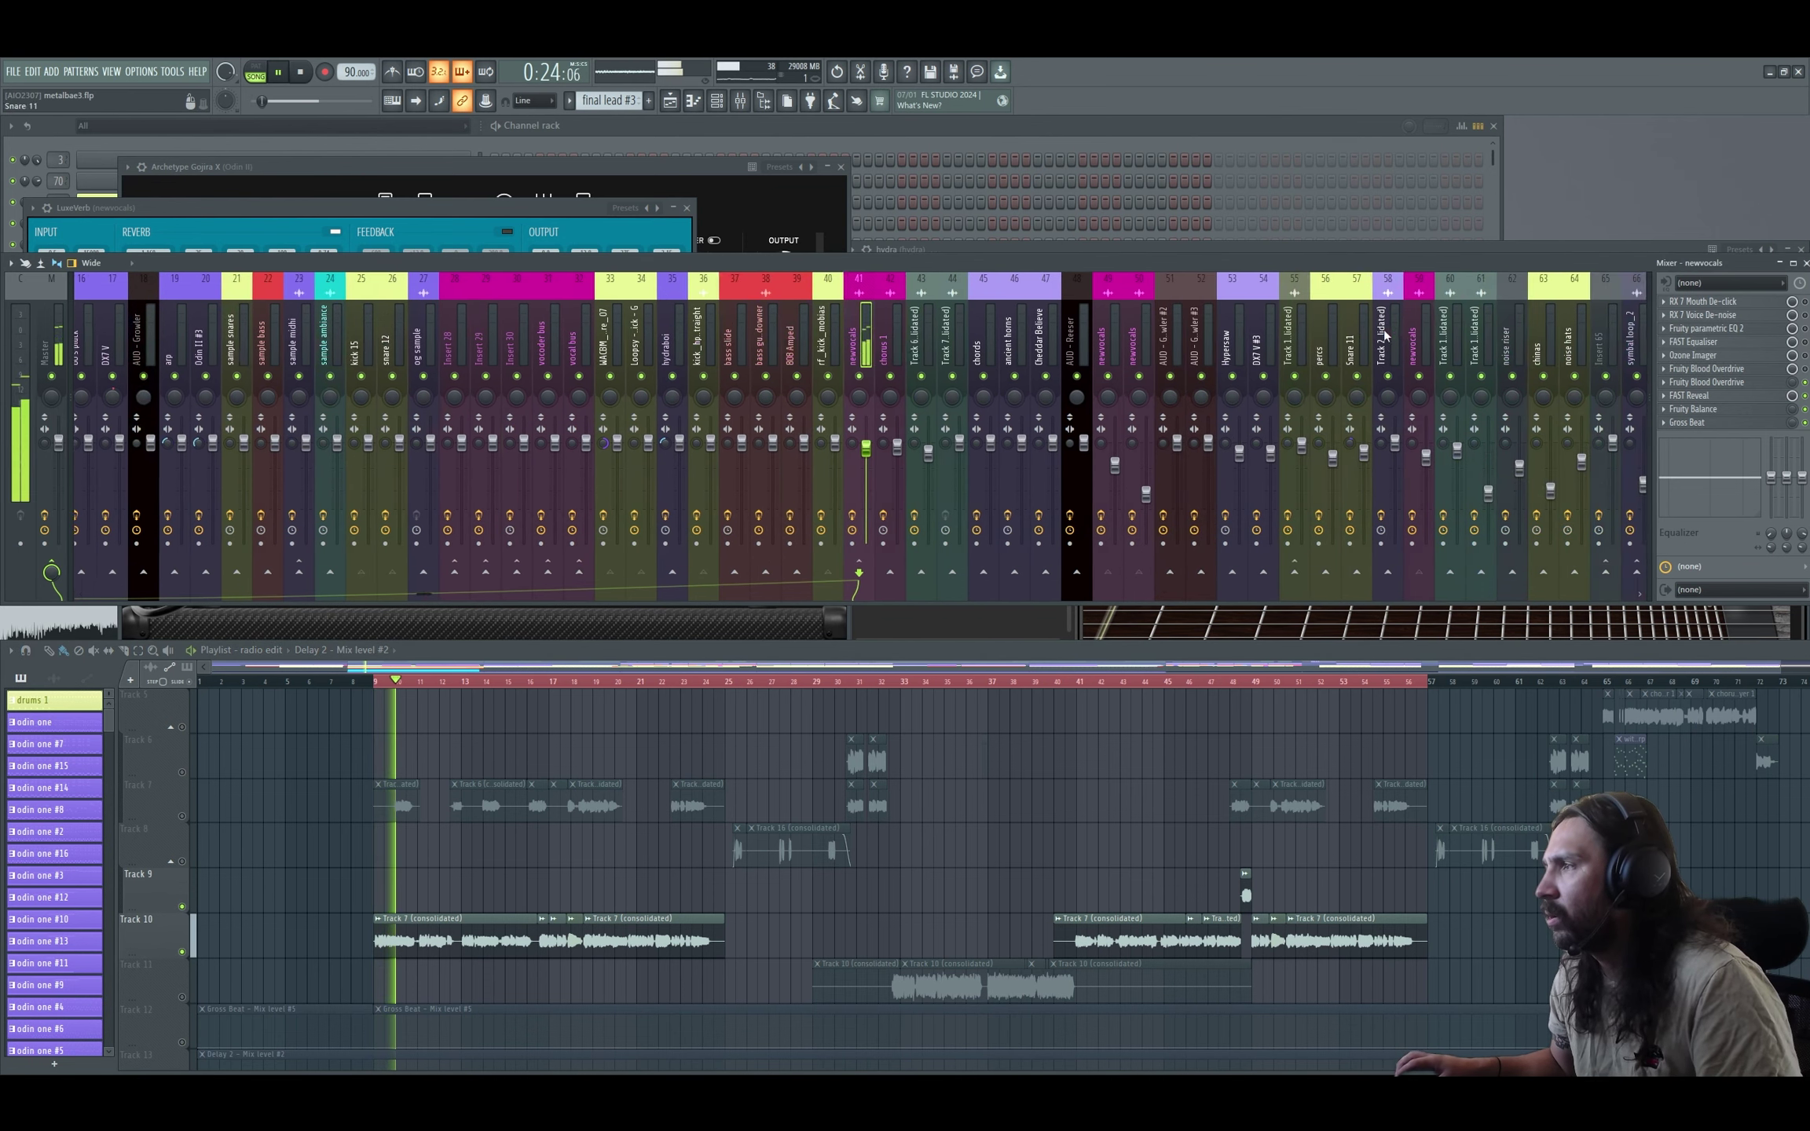
pyautogui.doubleClick(463, 935)
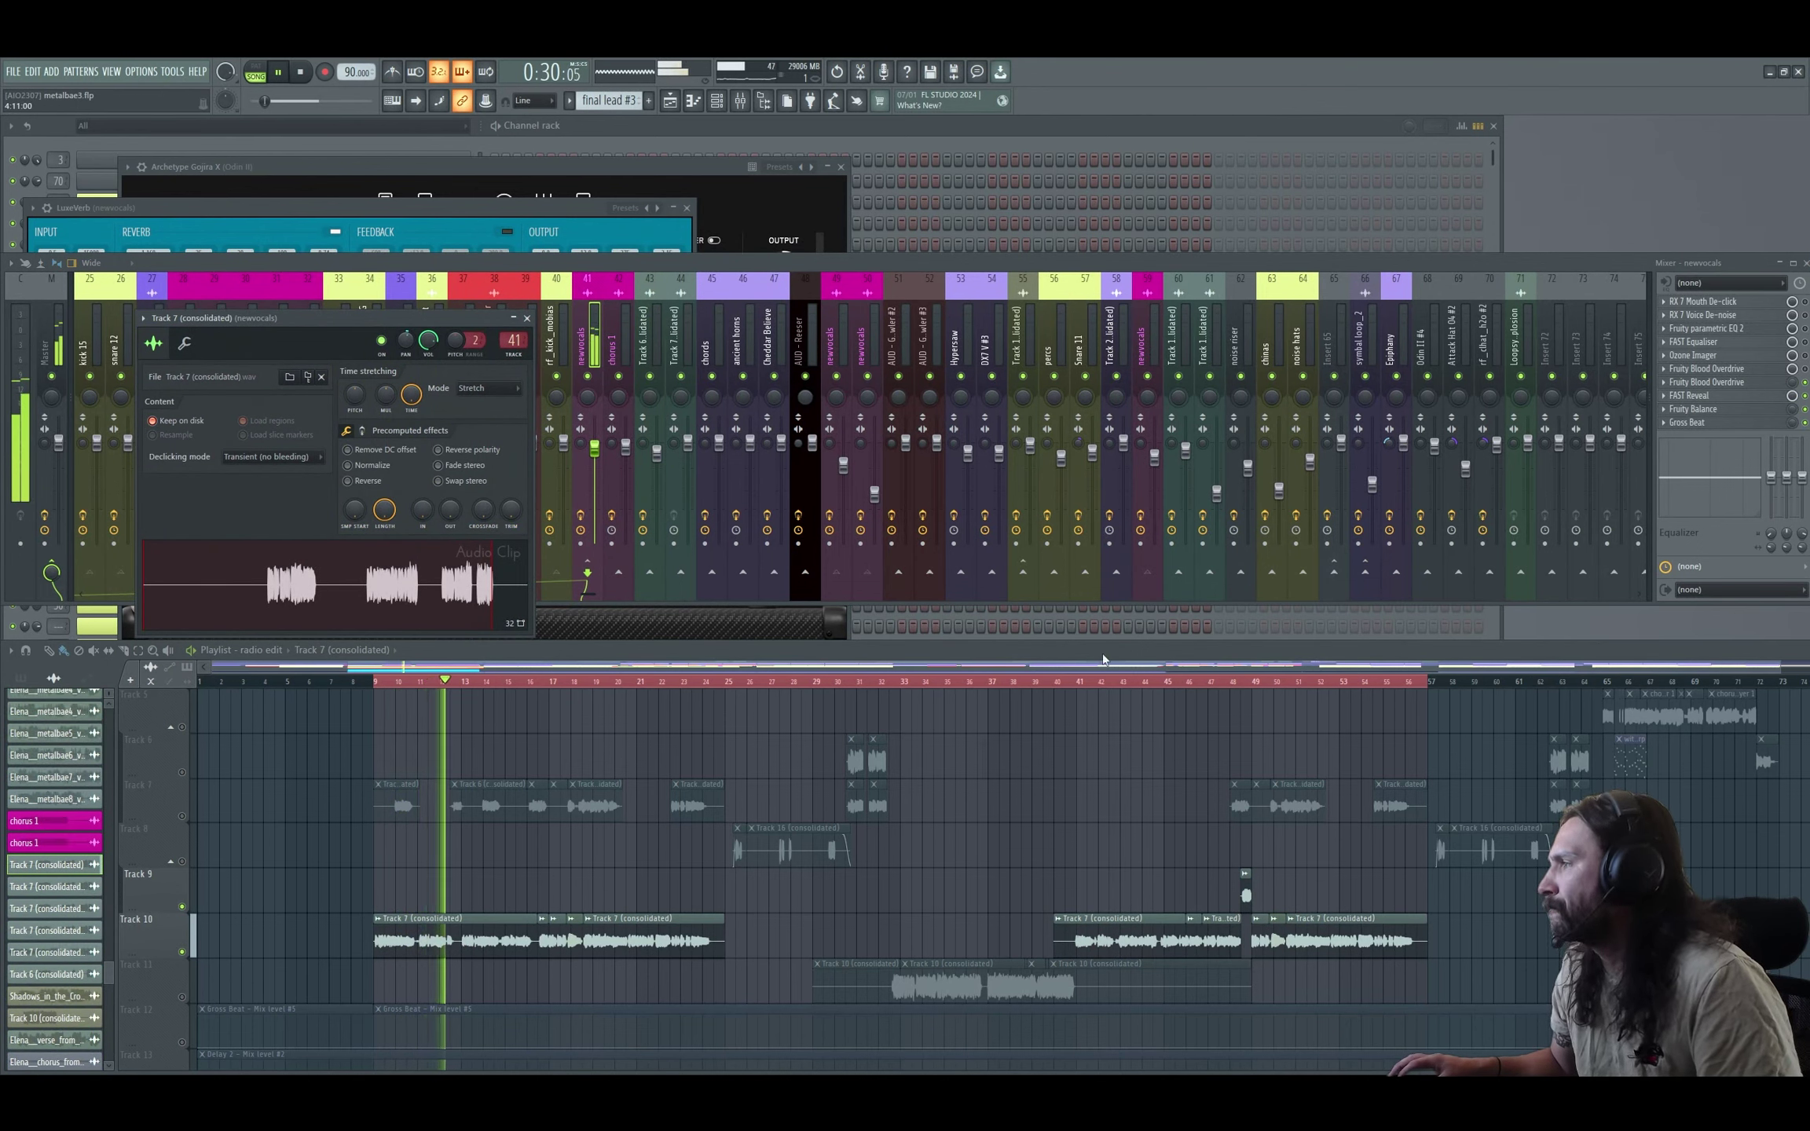
pyautogui.press('space')
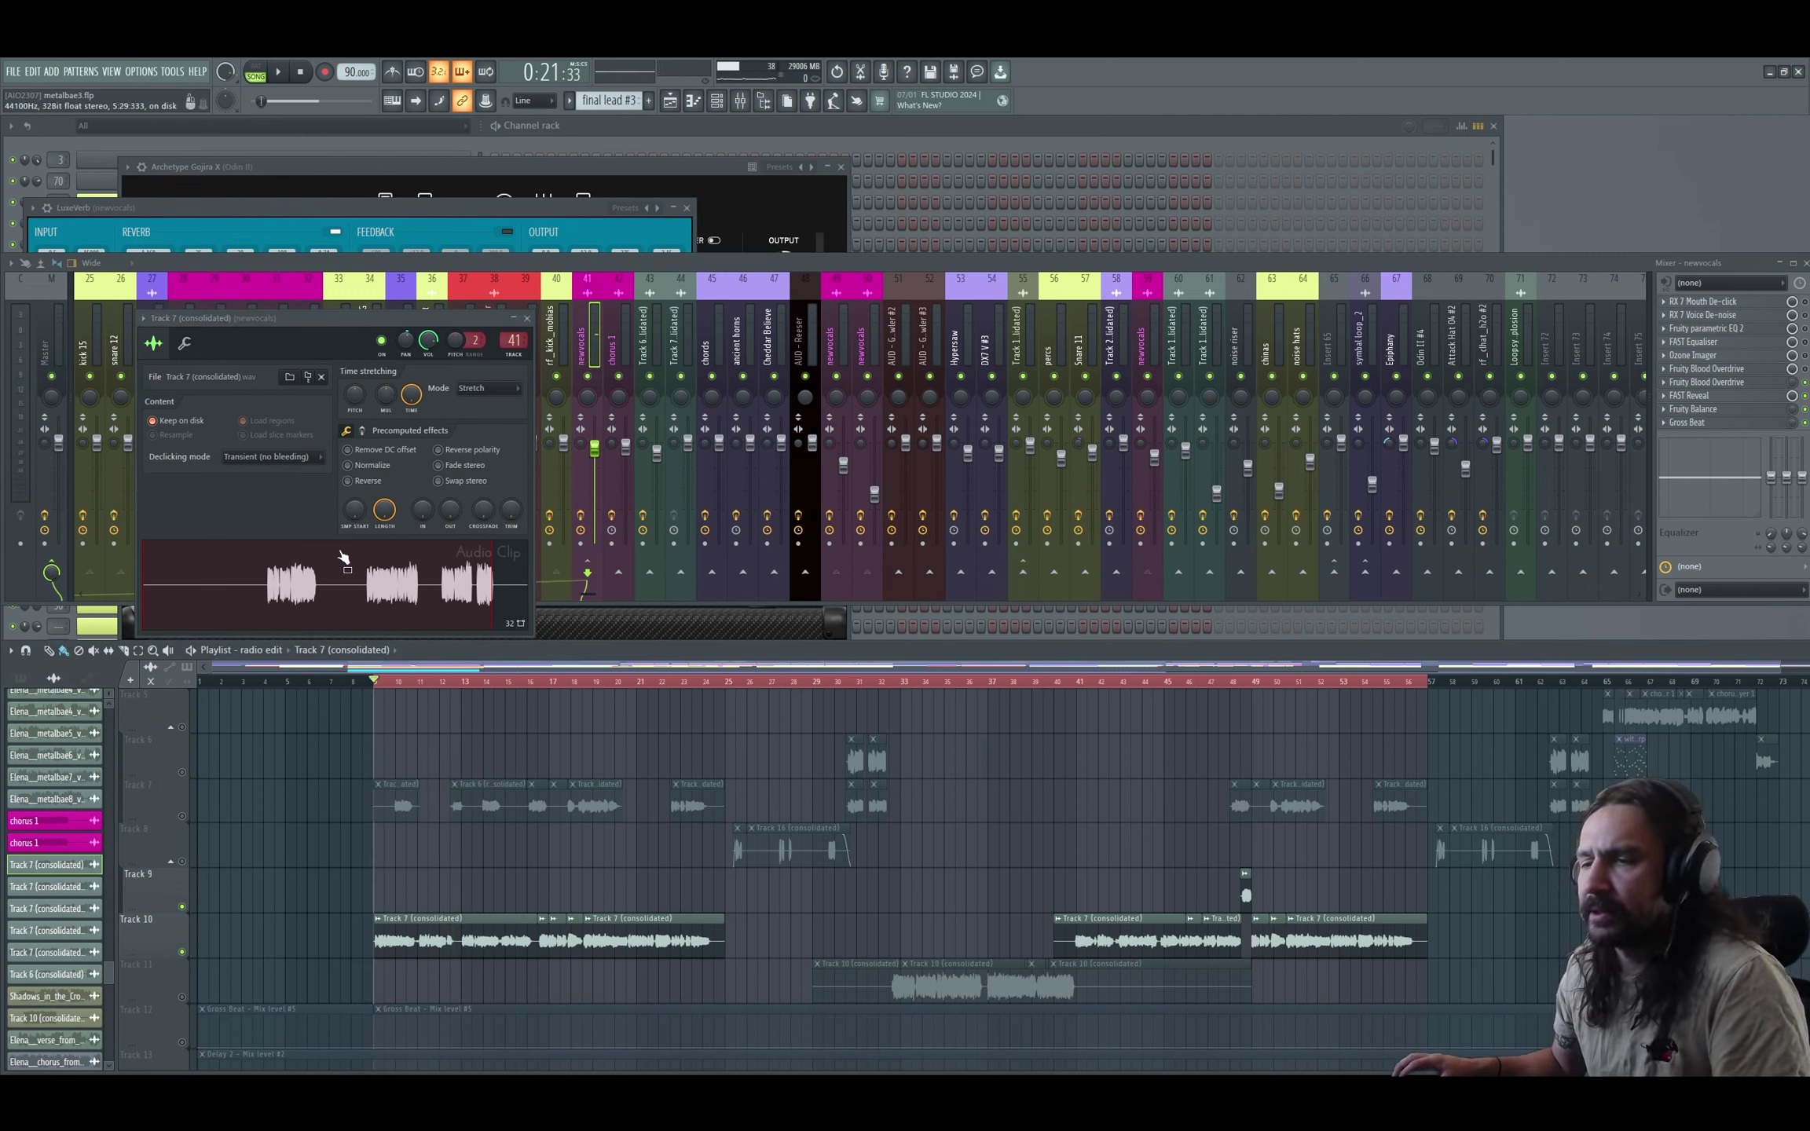
pyautogui.click(14, 72)
# Export the project as MP3 into a new folder 'voc a' and render main vocal.mp3.
pyautogui.moveTo(21, 226)
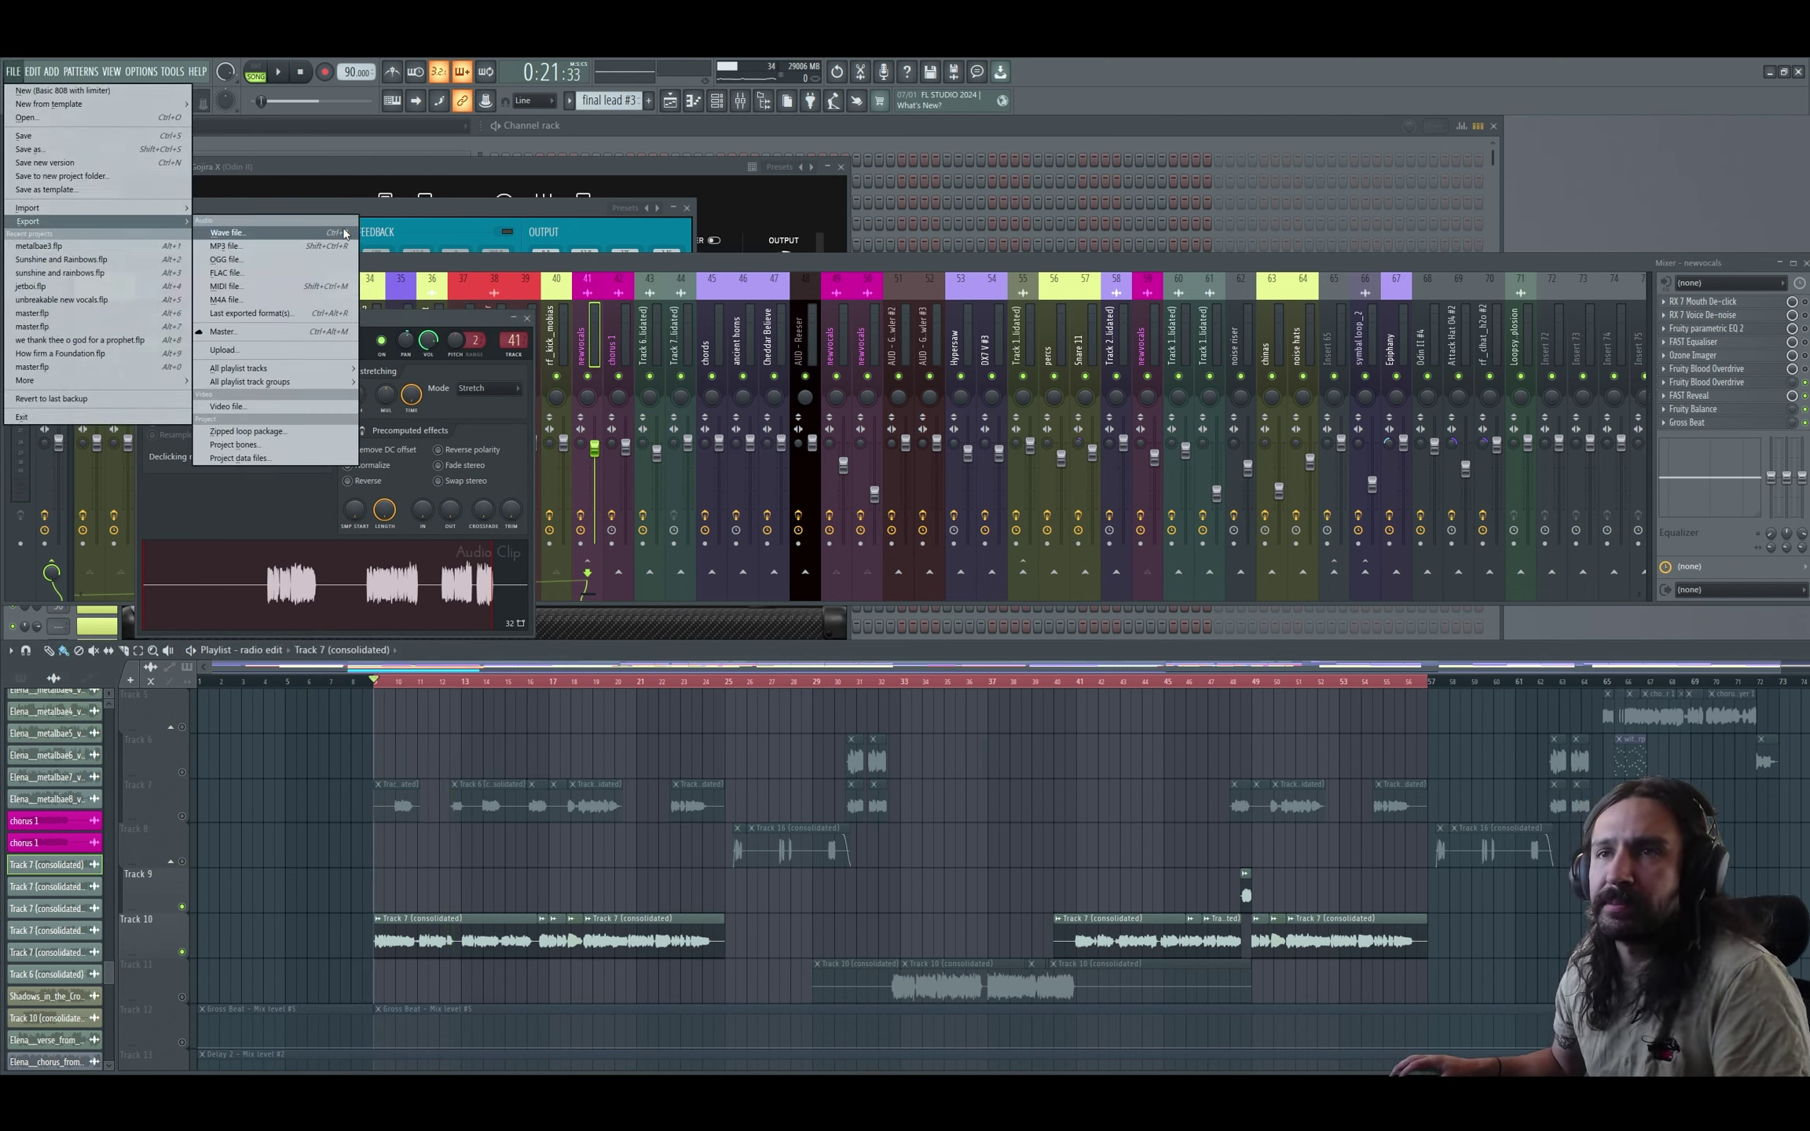
pyautogui.click(286, 241)
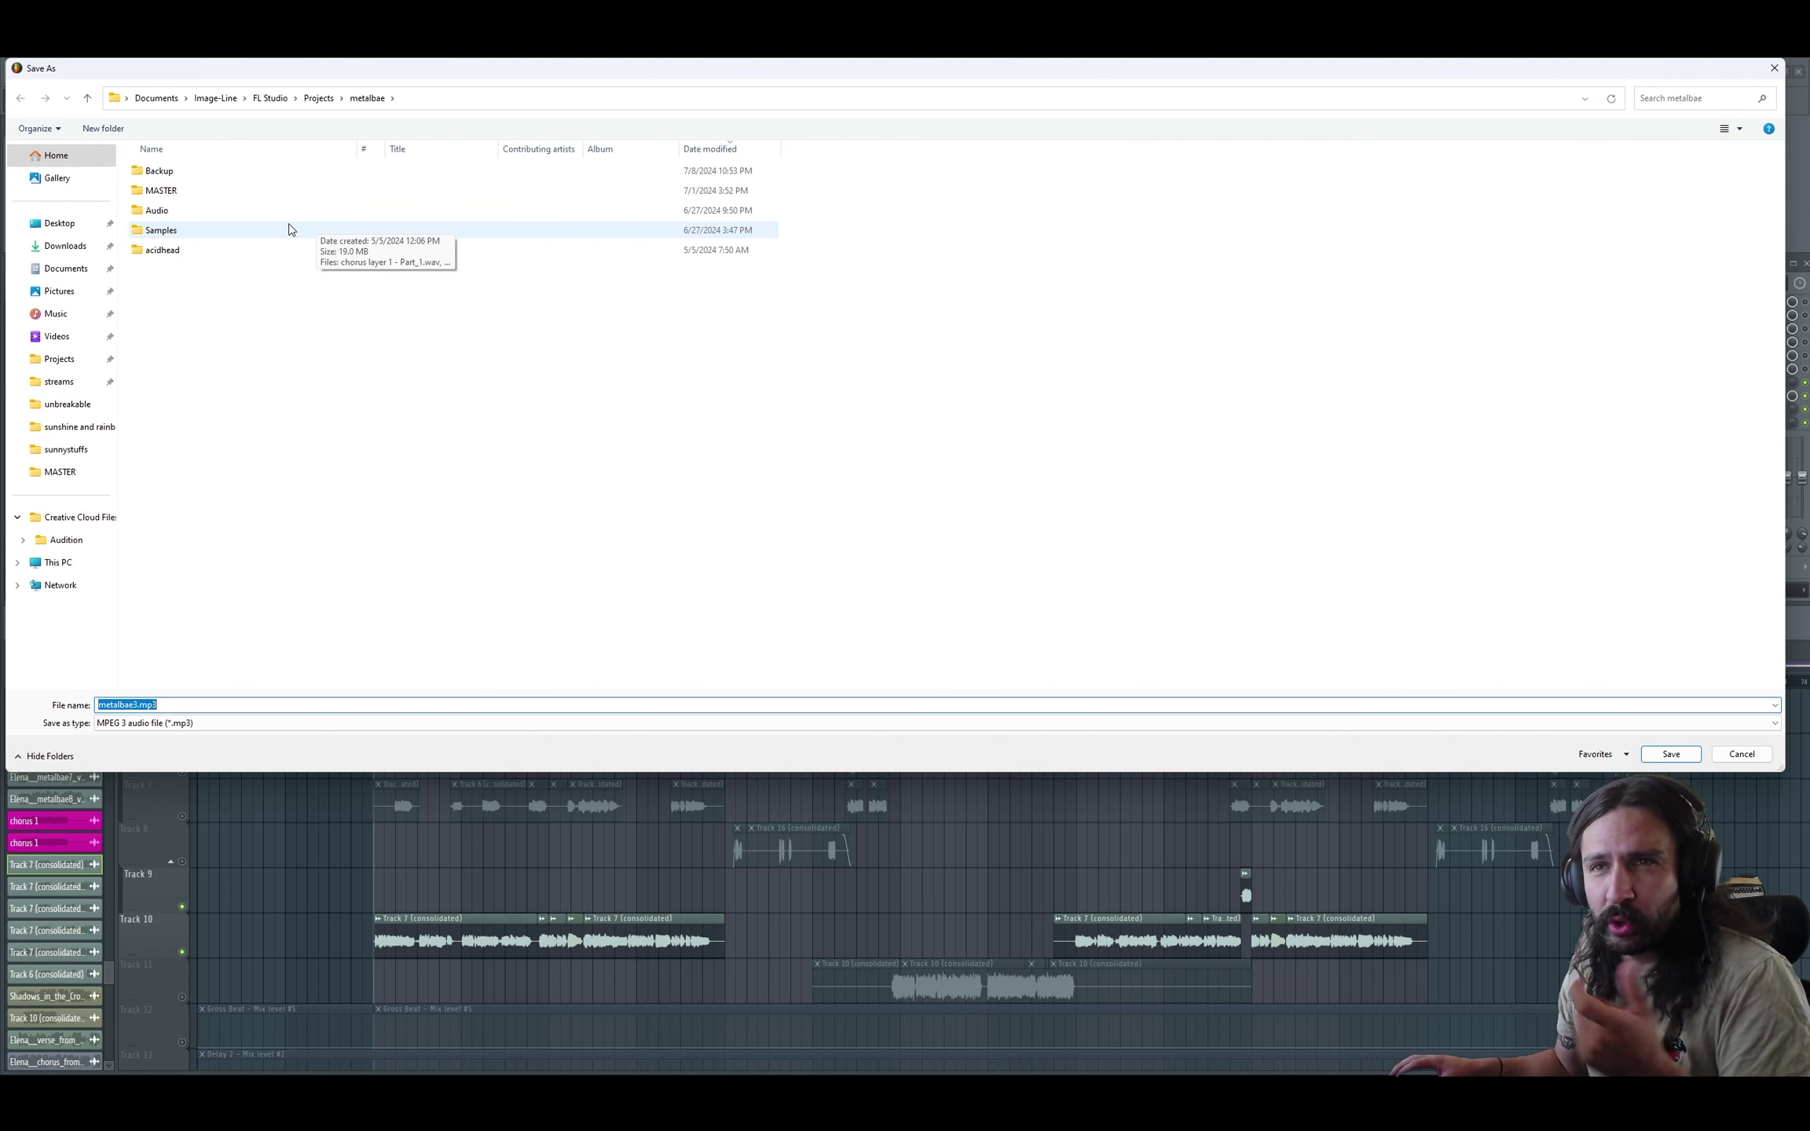
pyautogui.click(103, 128)
pyautogui.write('voc a')
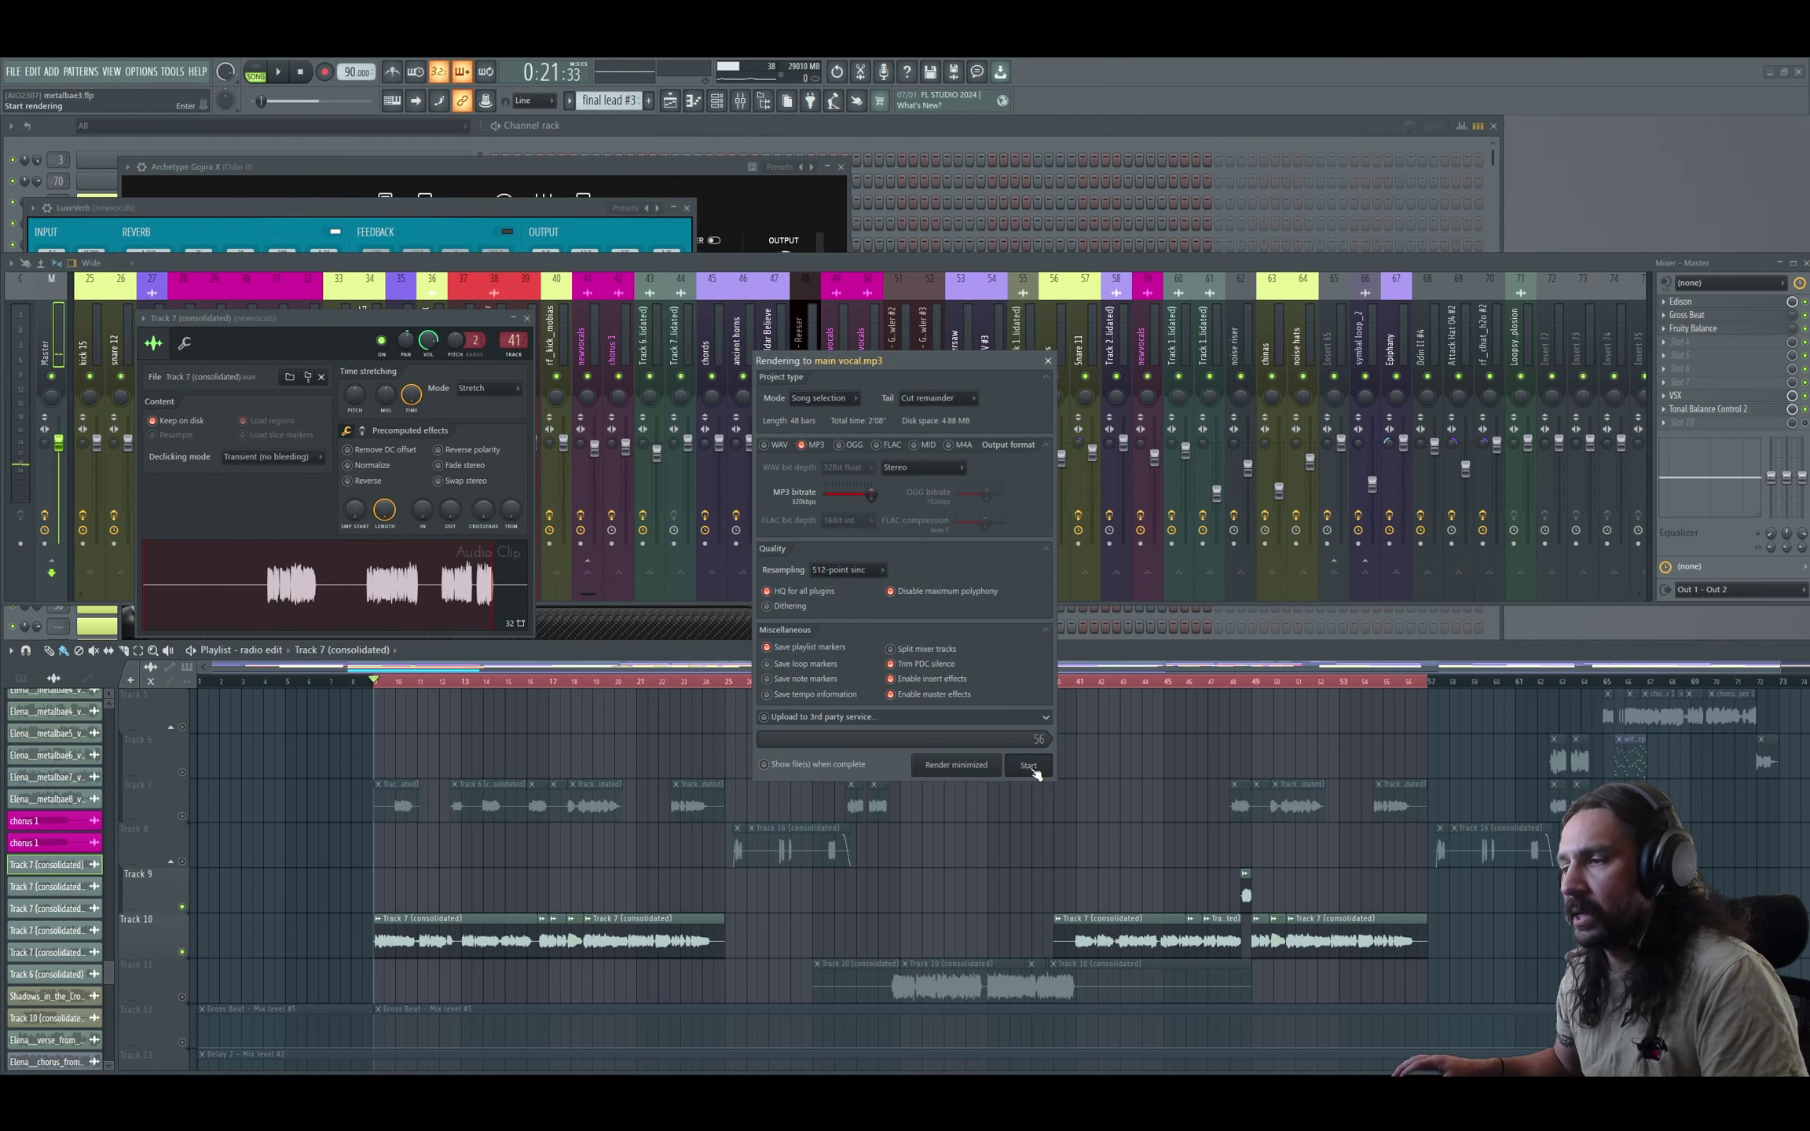
pyautogui.click(1034, 771)
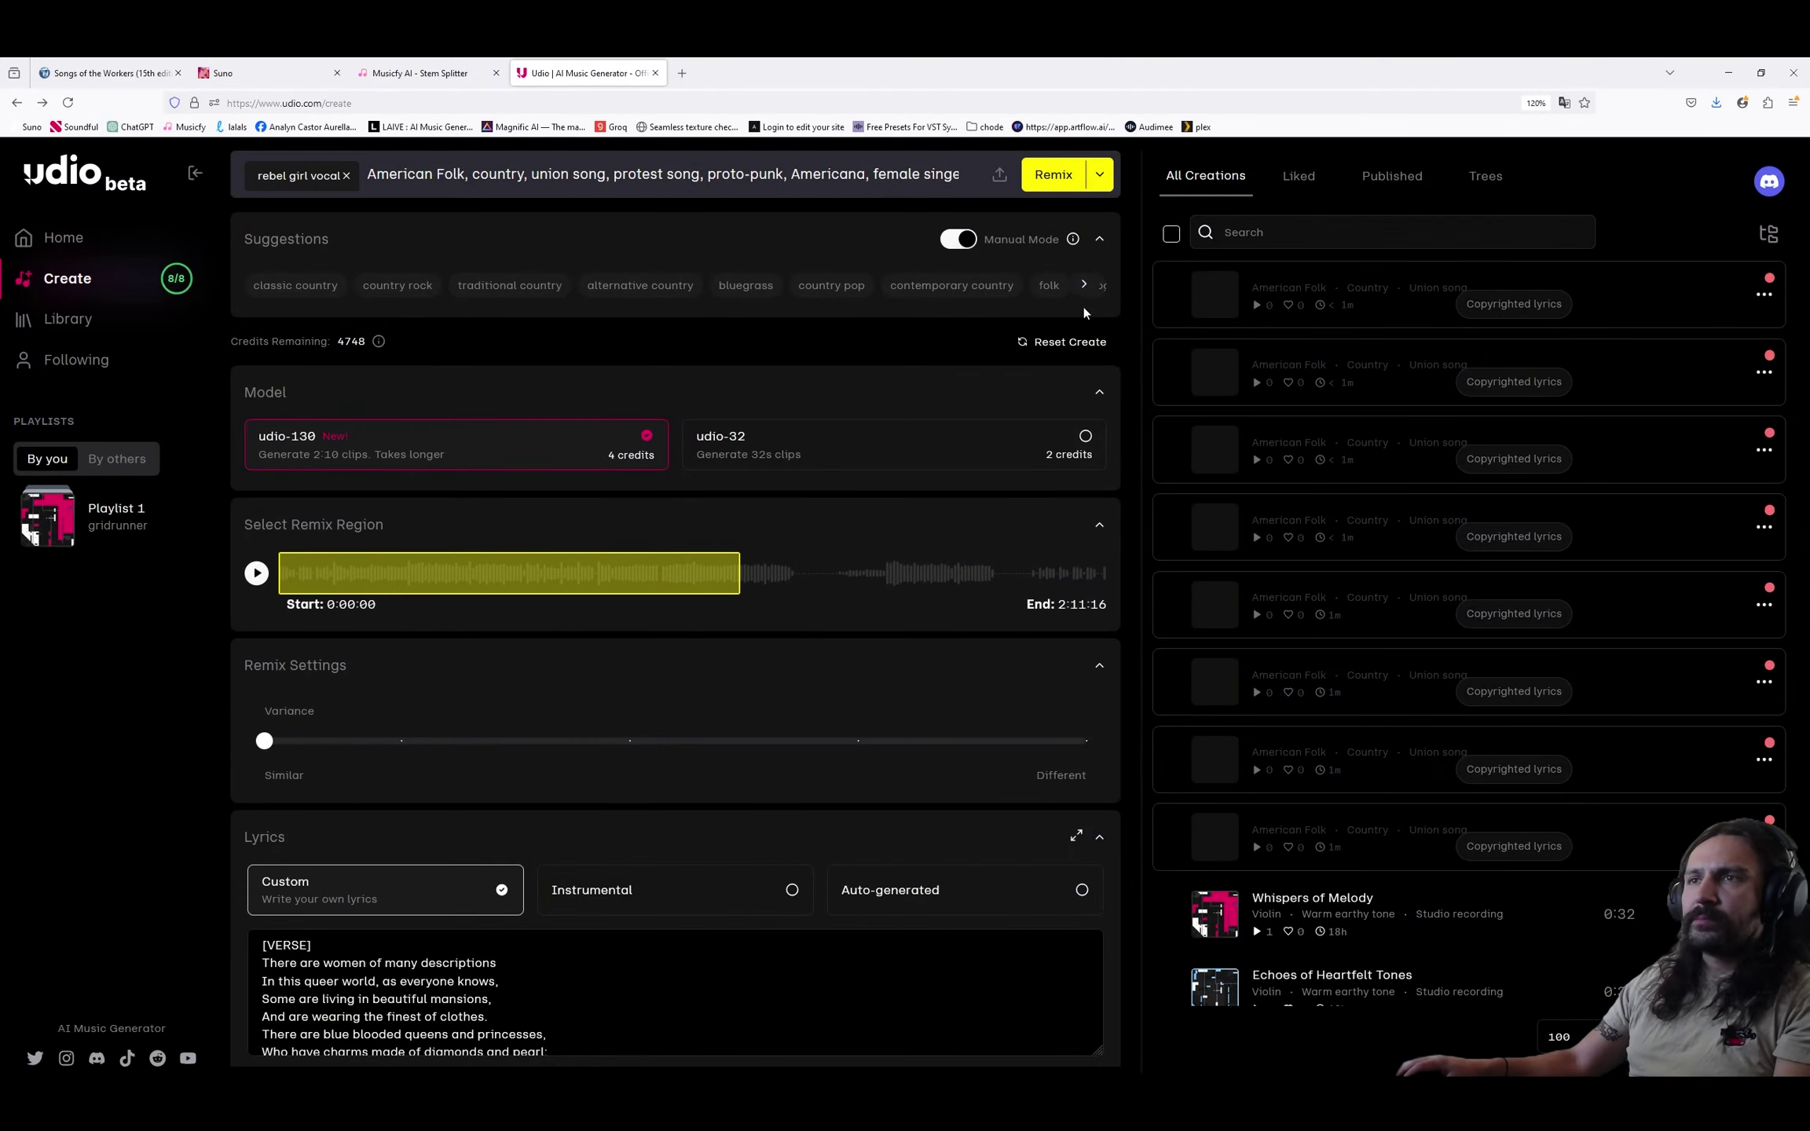
# Replace the American Folk prompt with 'Nu metal, metalcore, studio quality recording, female singer,'.
pyautogui.click(379, 171)
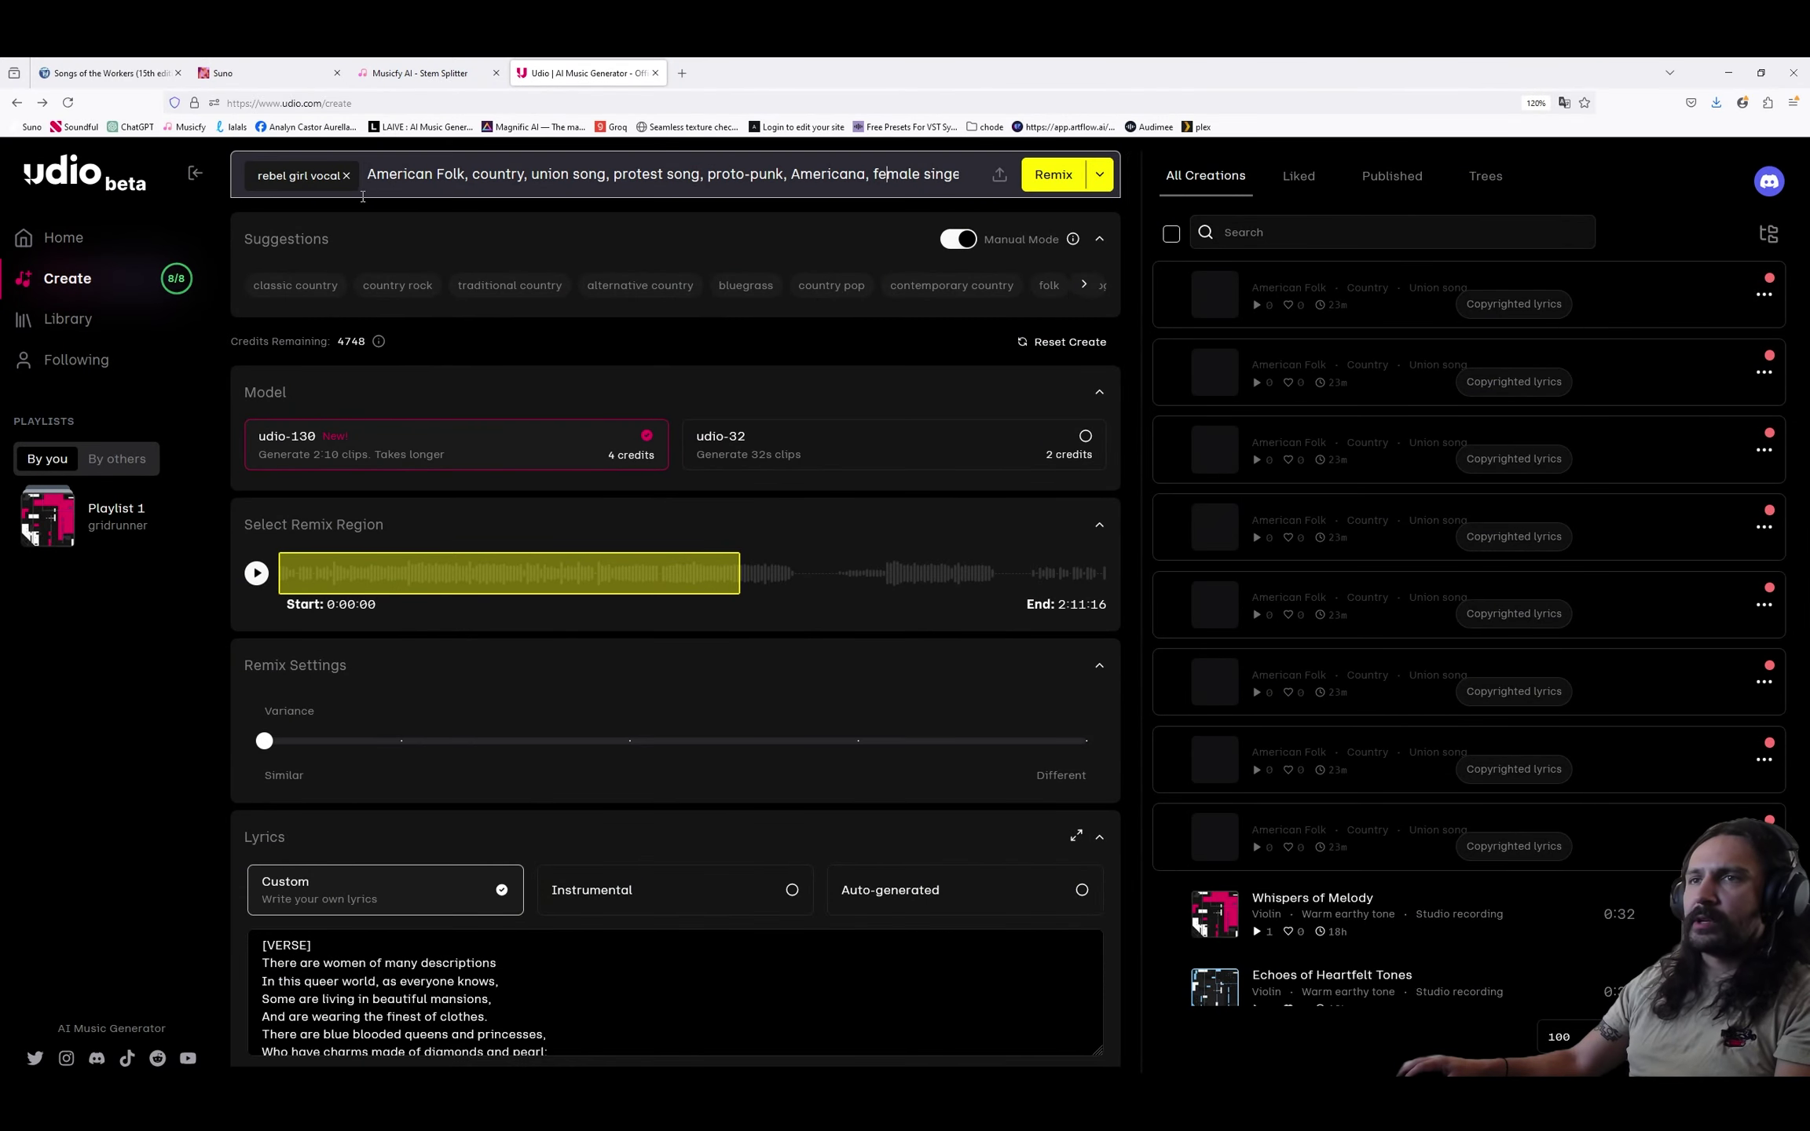
pyautogui.moveTo(379, 171); pyautogui.dragTo(1106, 188)
pyautogui.write('A')
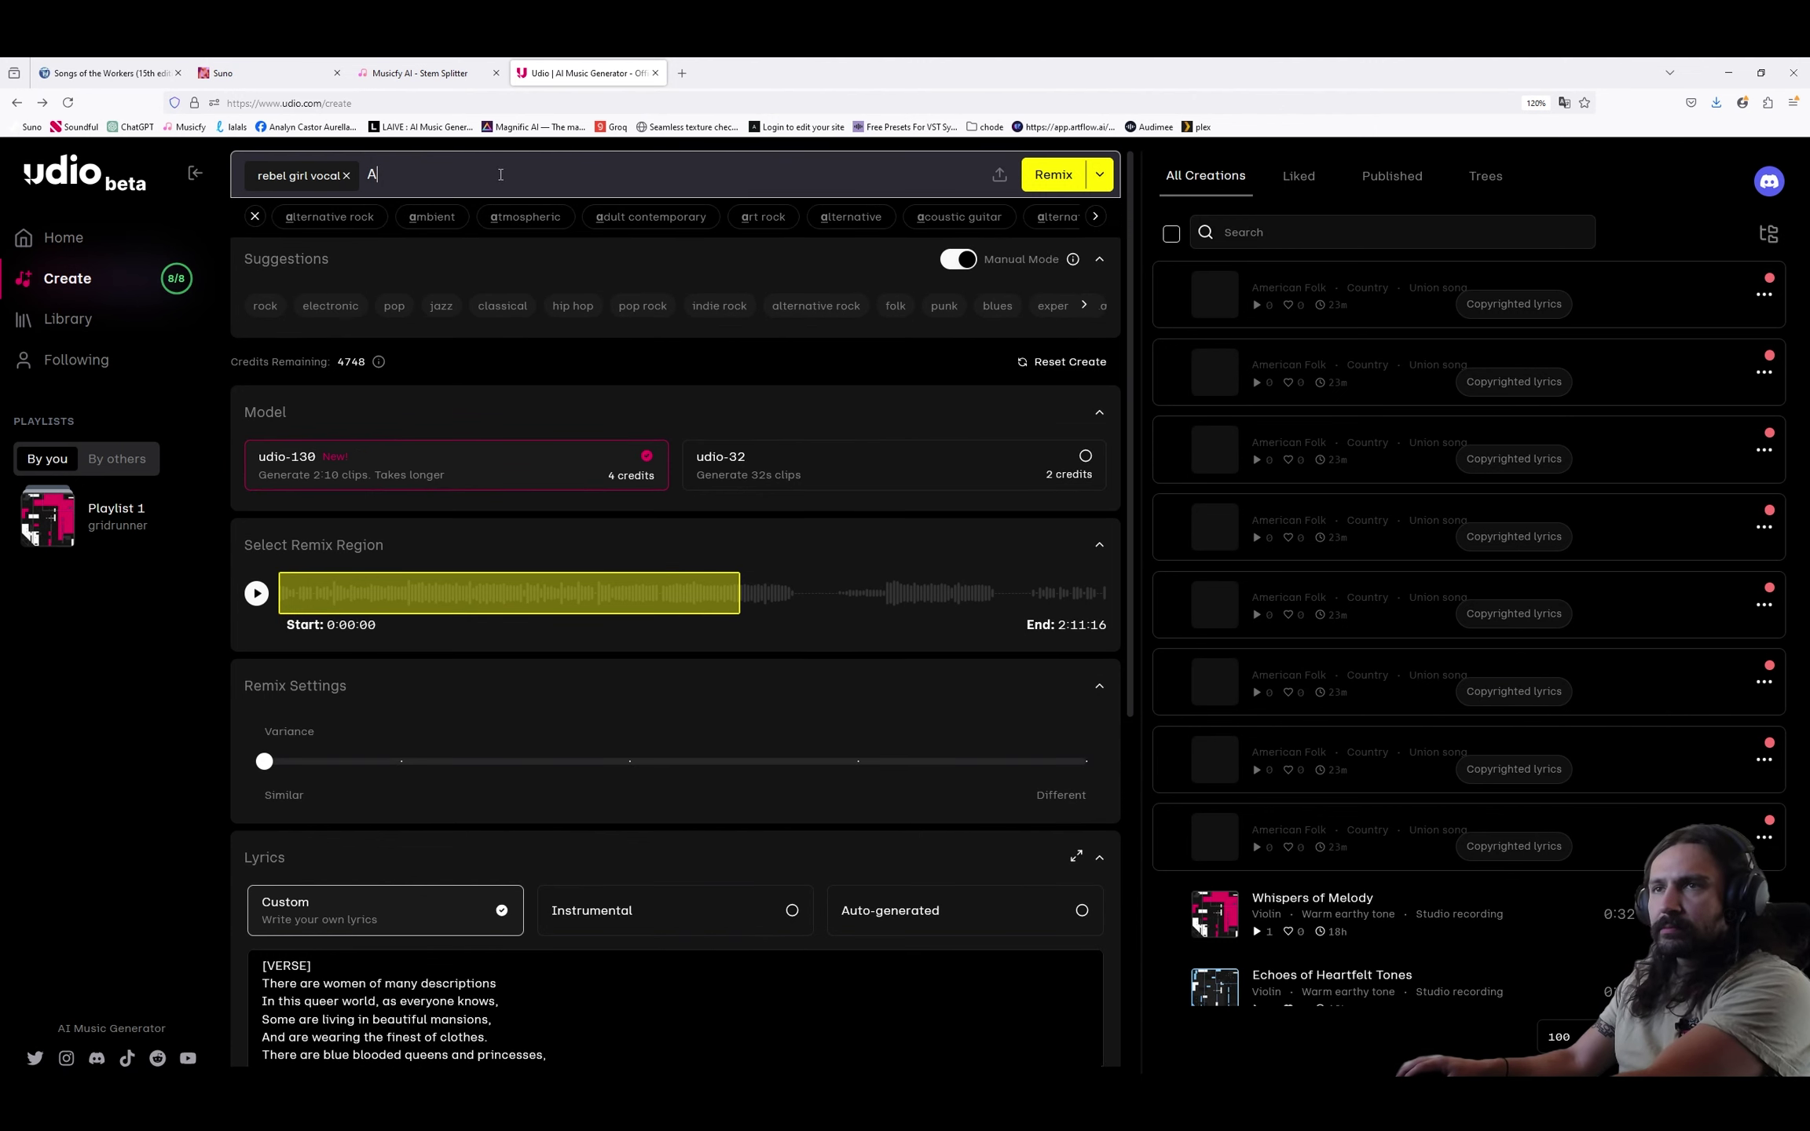
pyautogui.press('BackSpace')
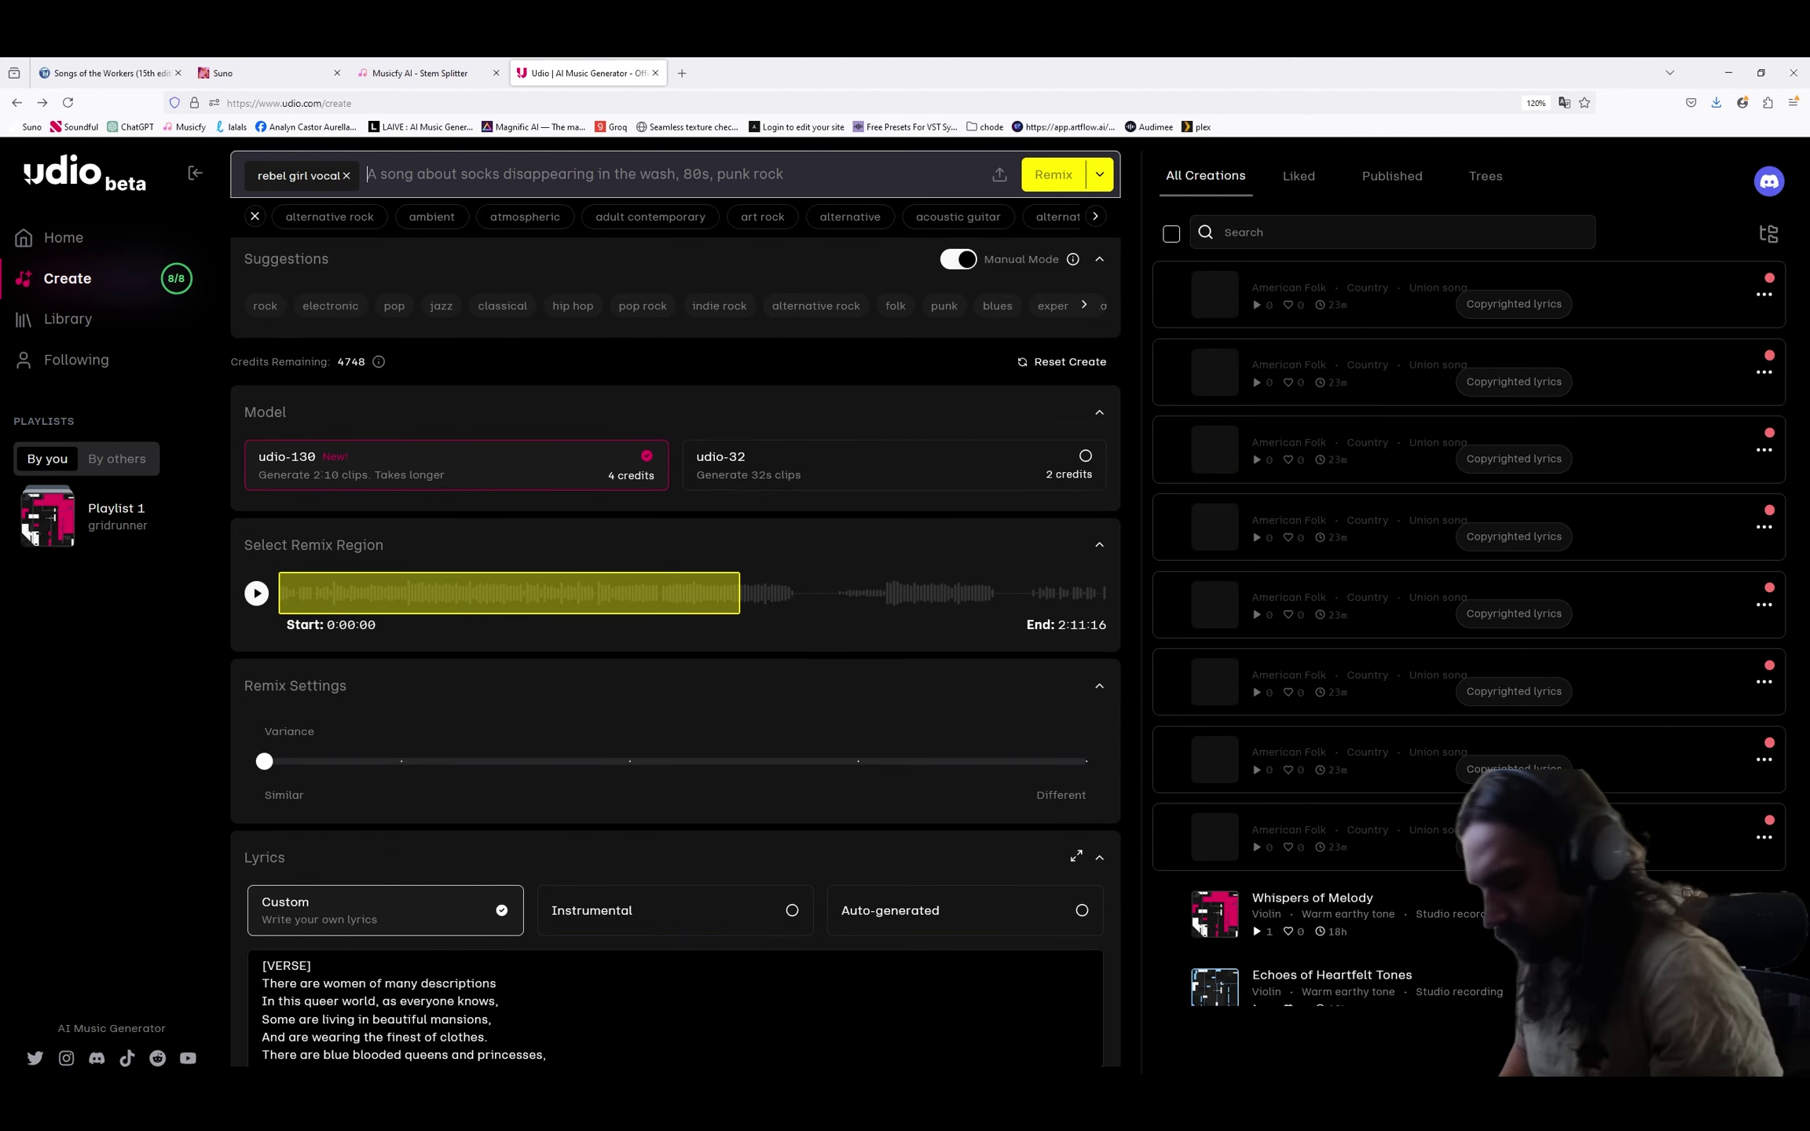
pyautogui.write('N')
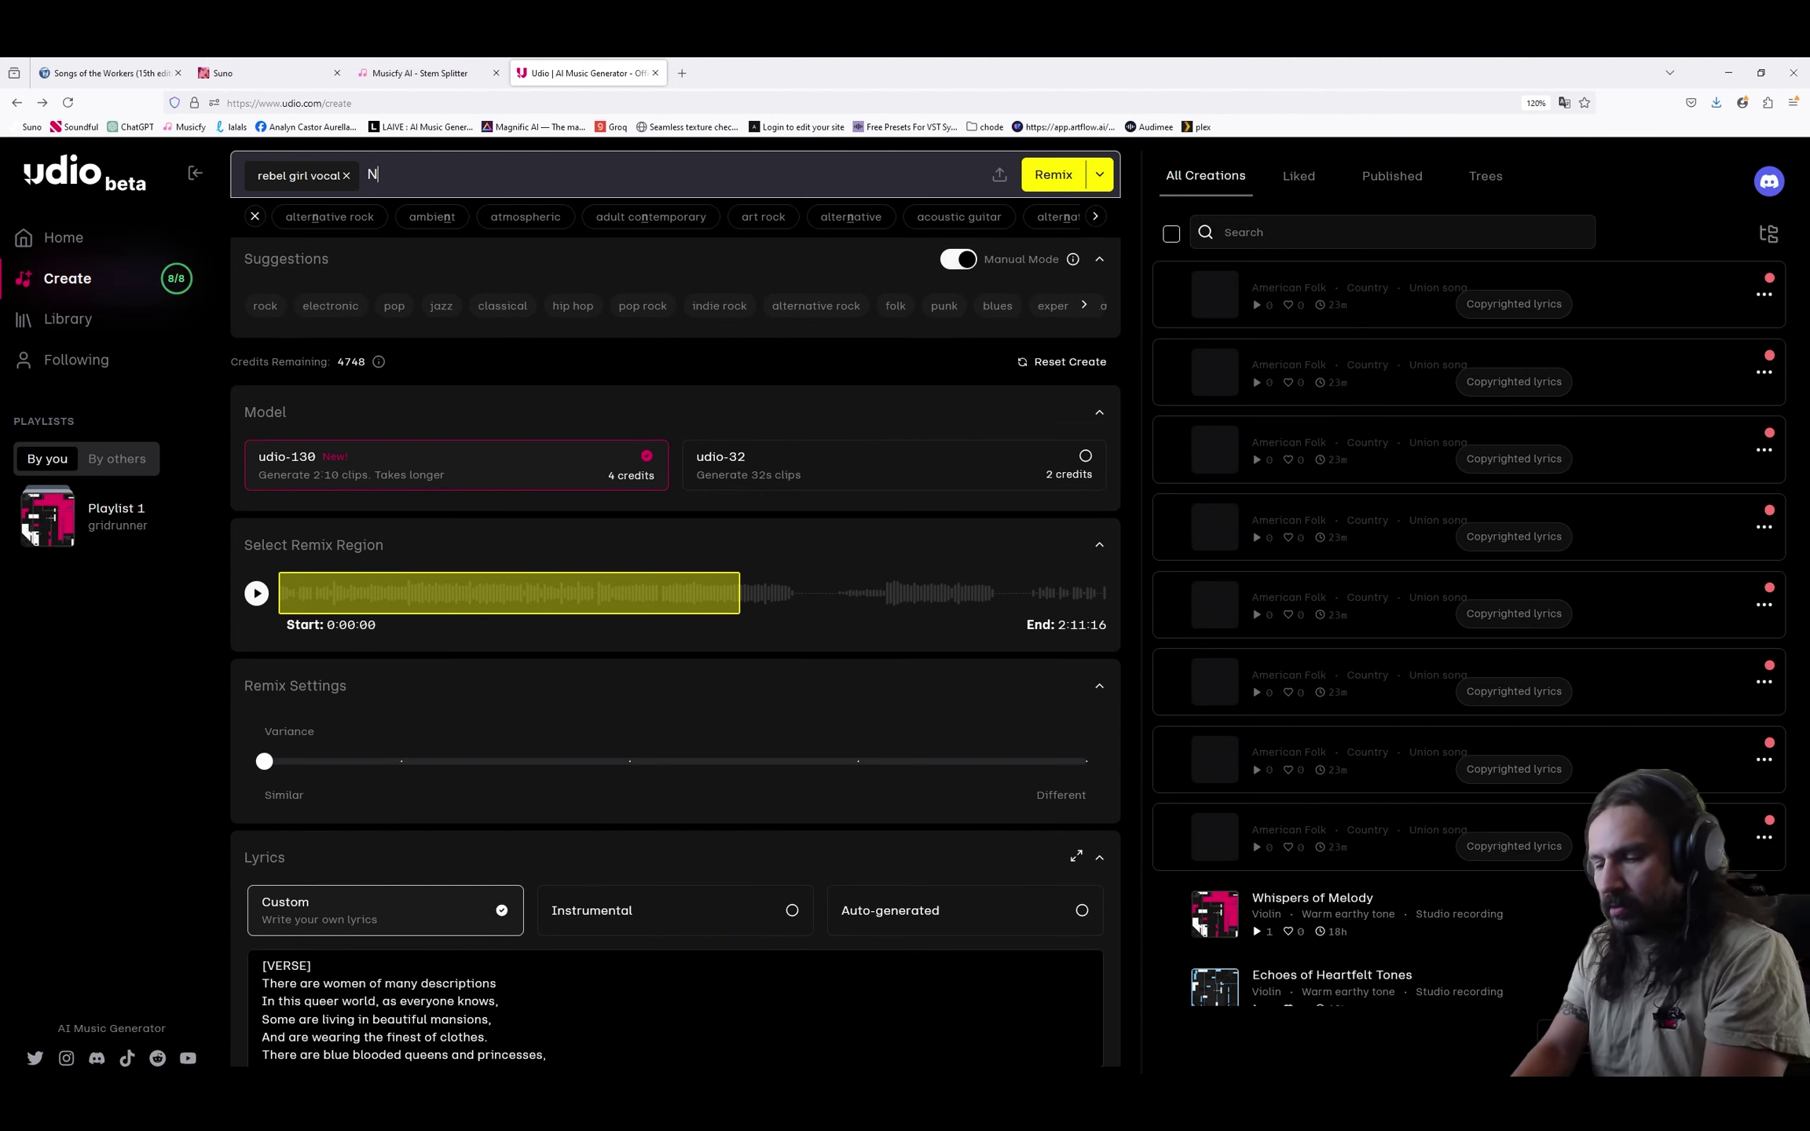
pyautogui.write('u metal,')
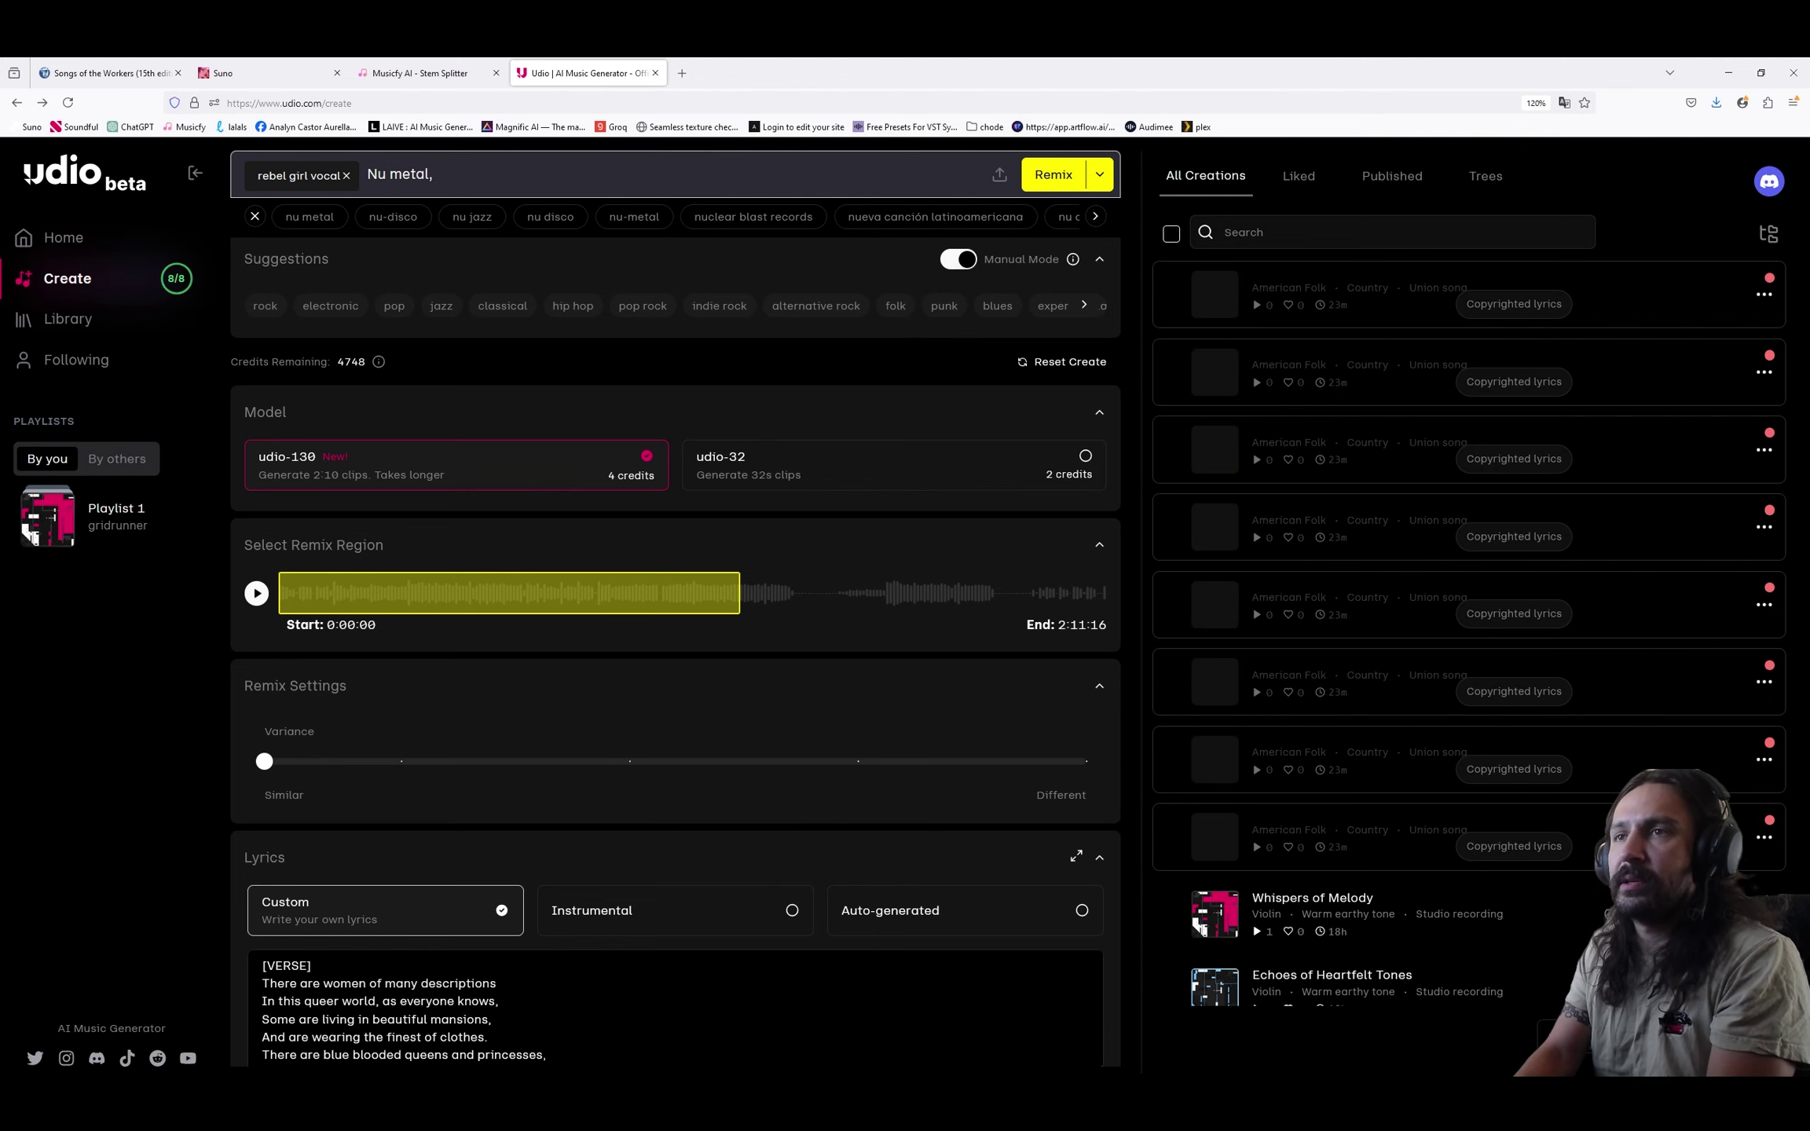
pyautogui.write(' metalcore,')
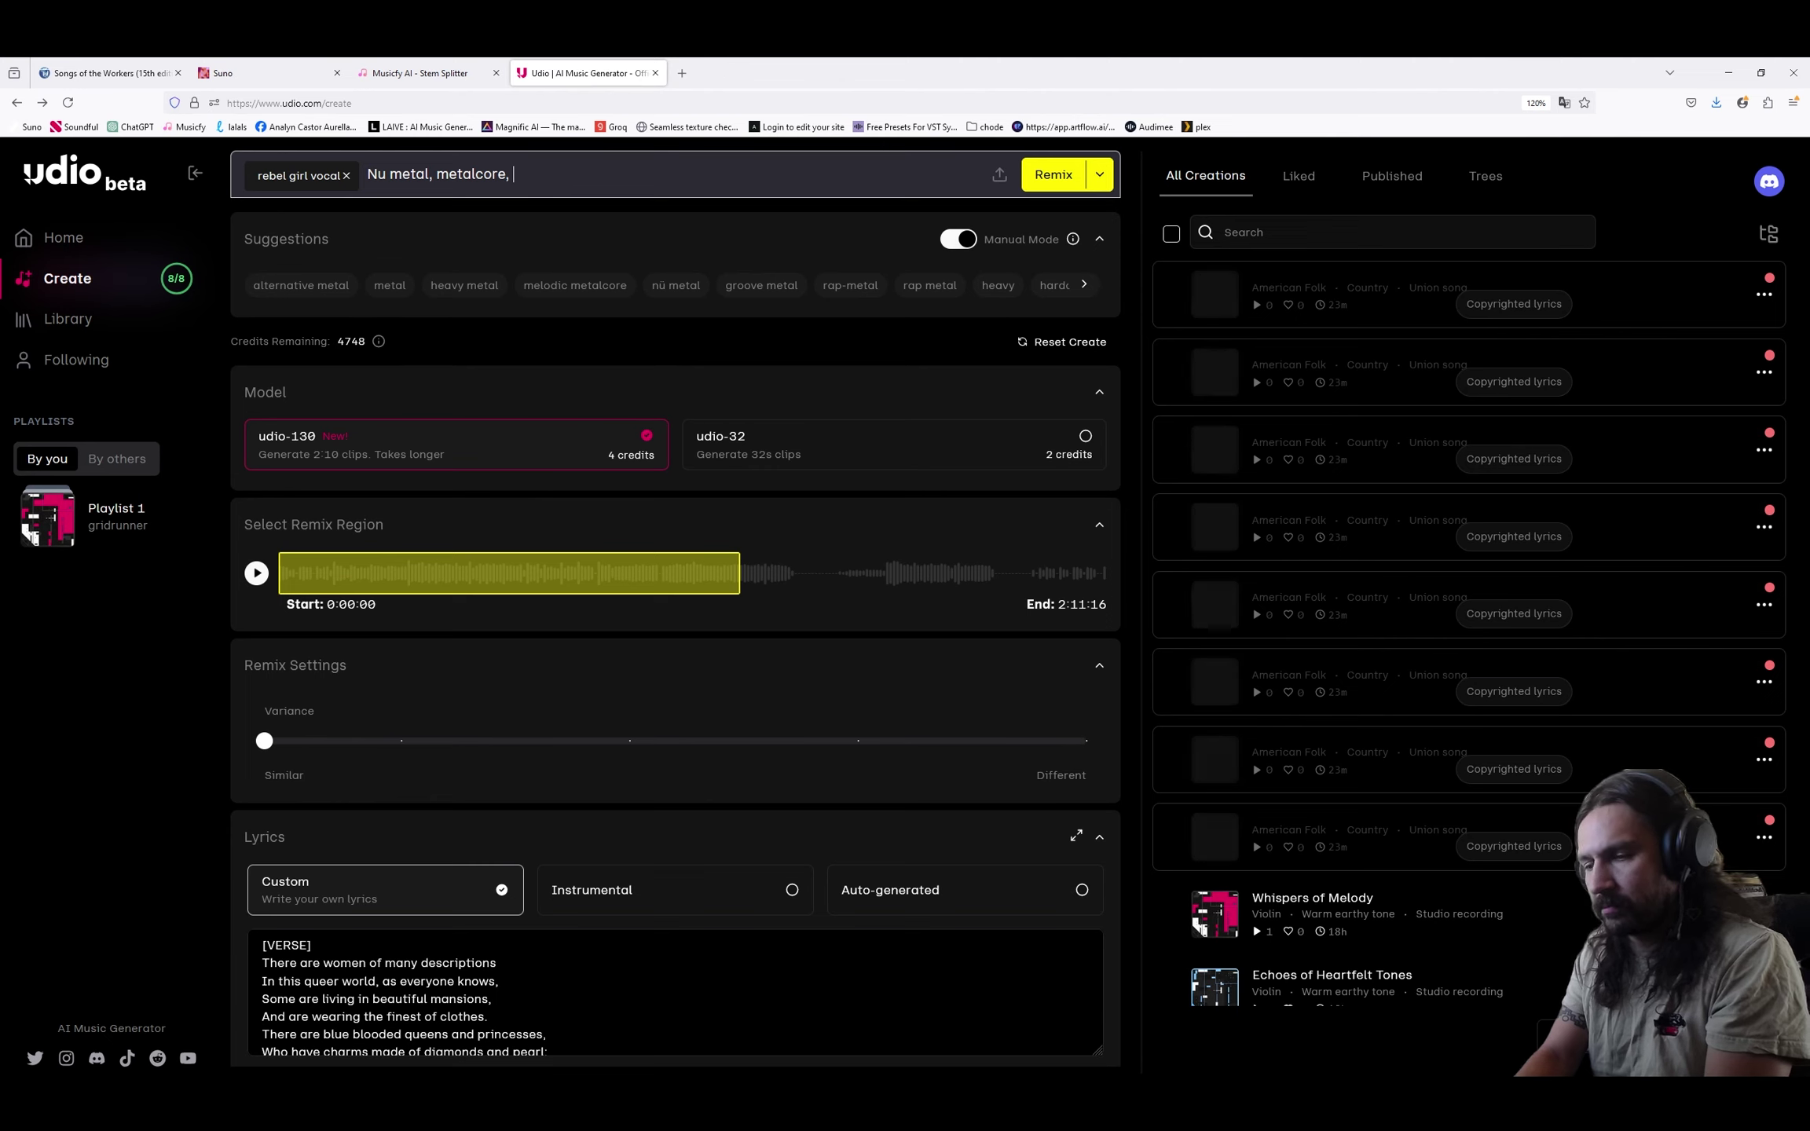
pyautogui.write('studio qual')
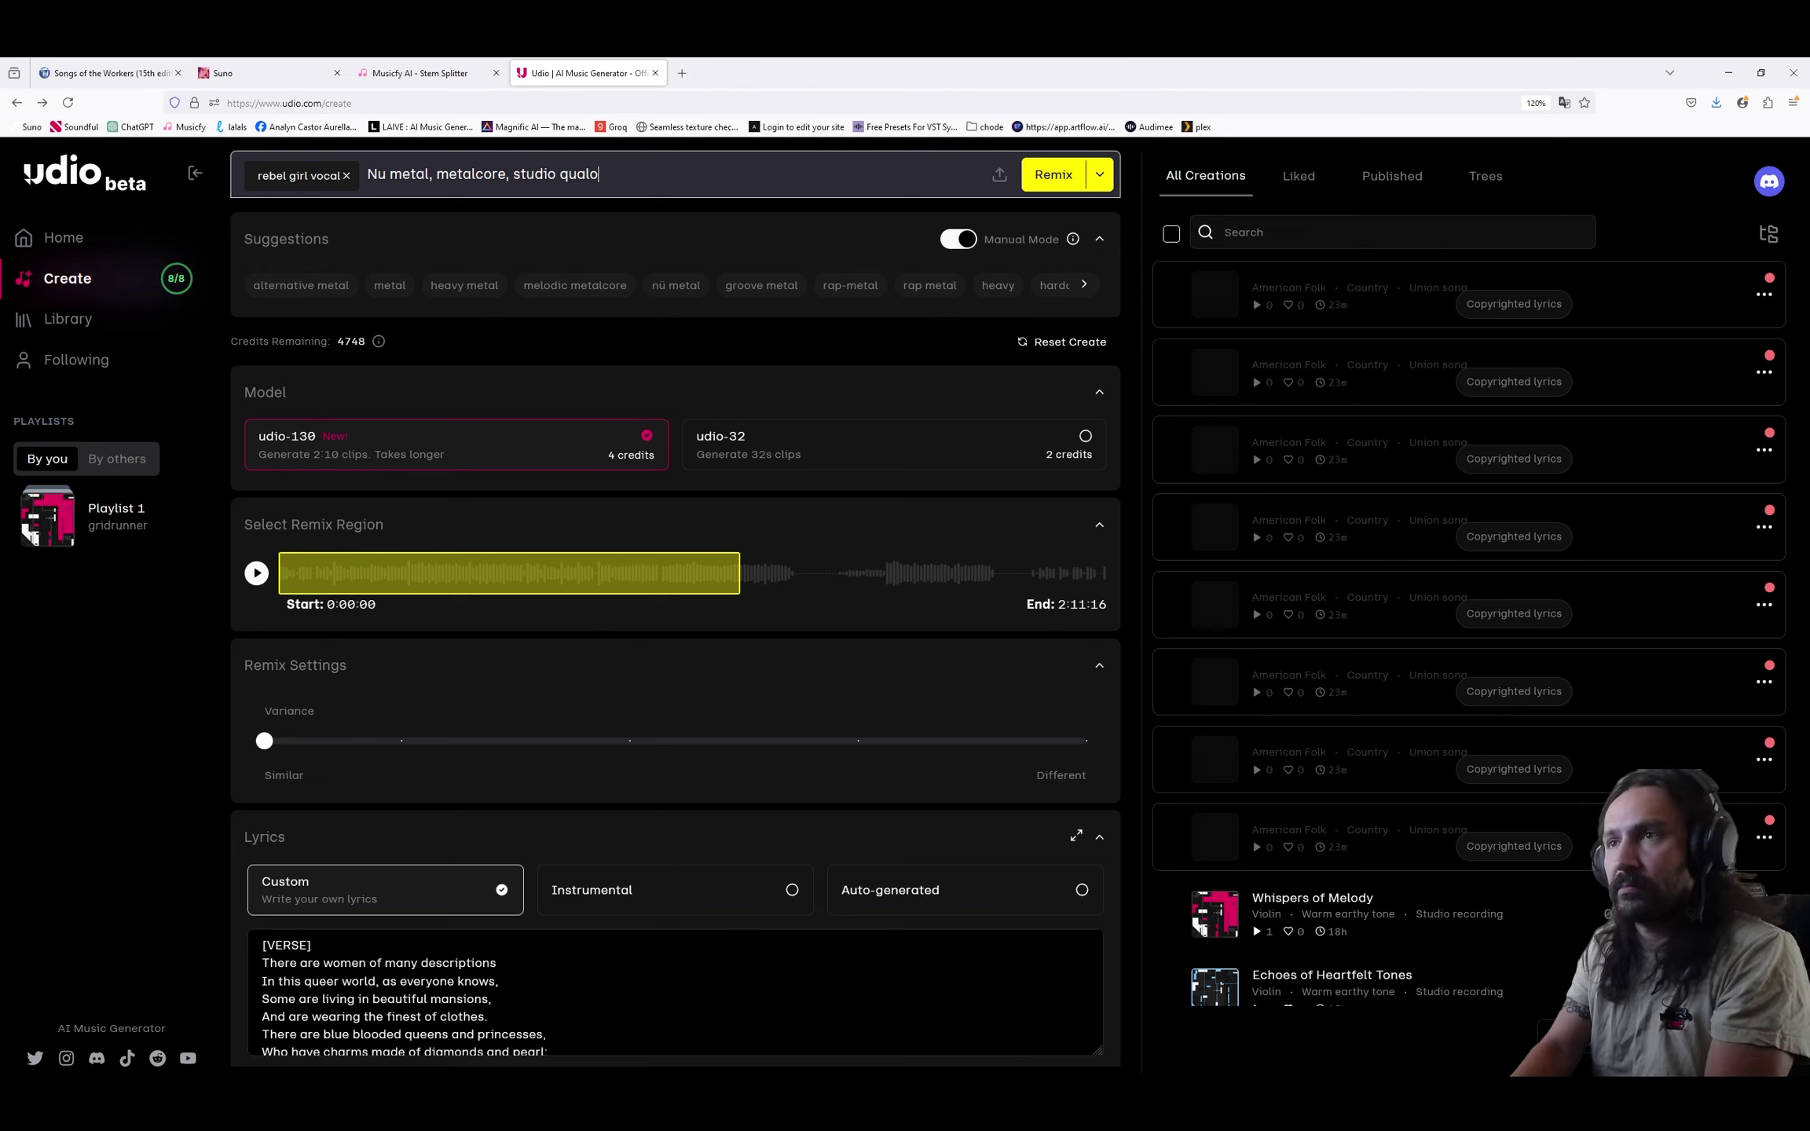
pyautogui.write('ity ')
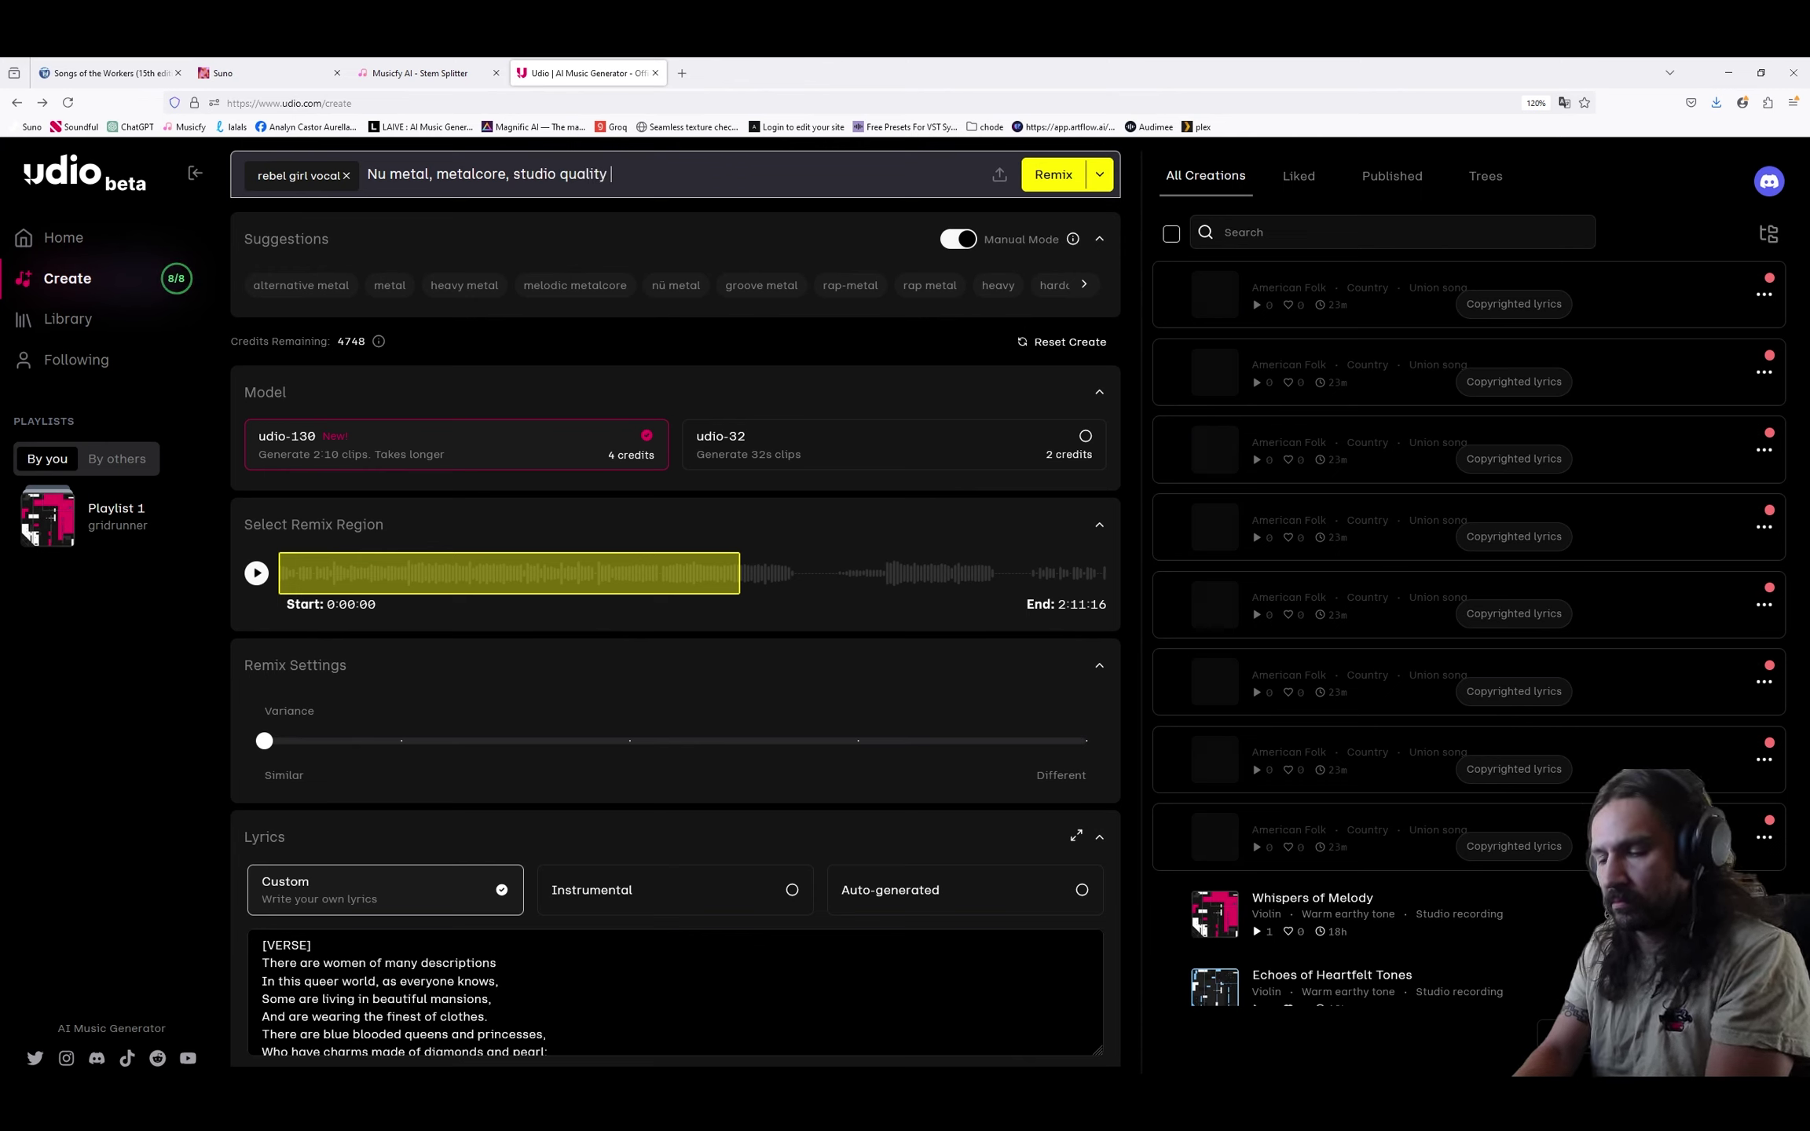
pyautogui.write('recording, fe')
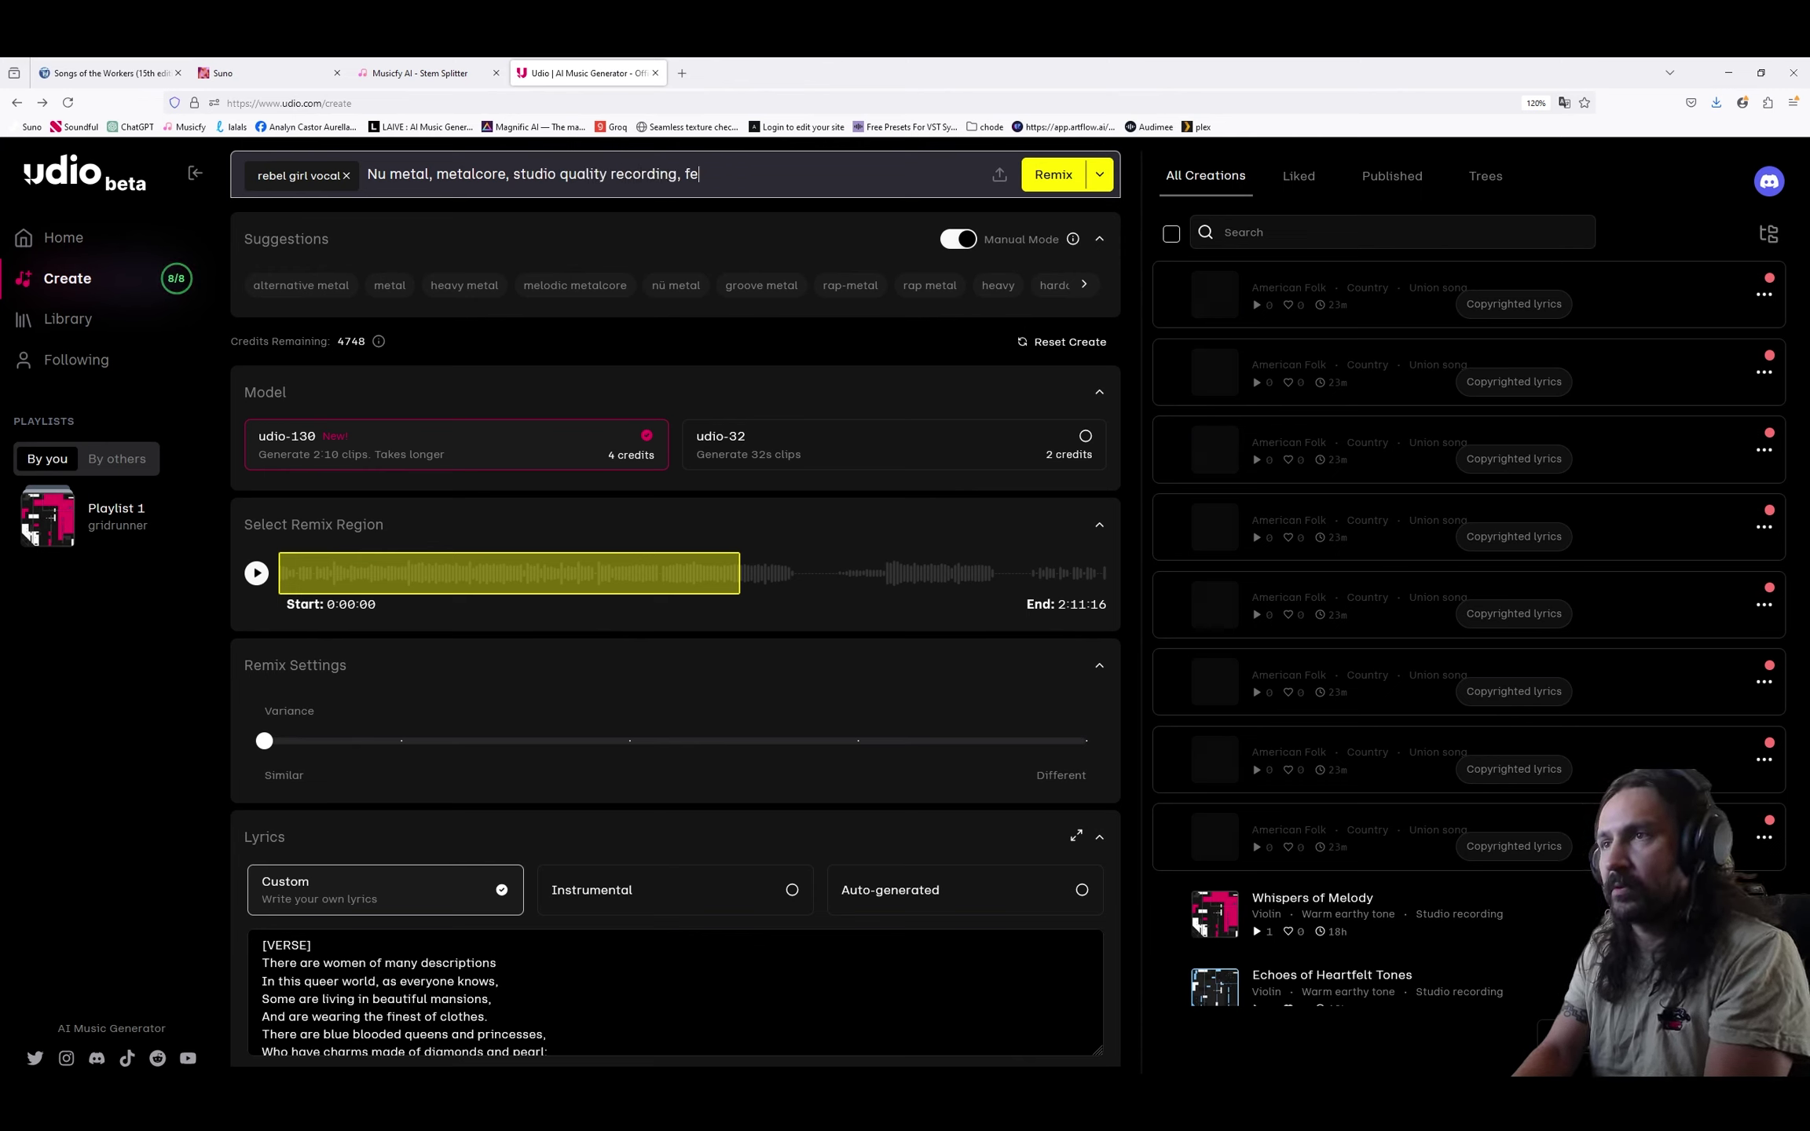
pyautogui.write('male singer,')
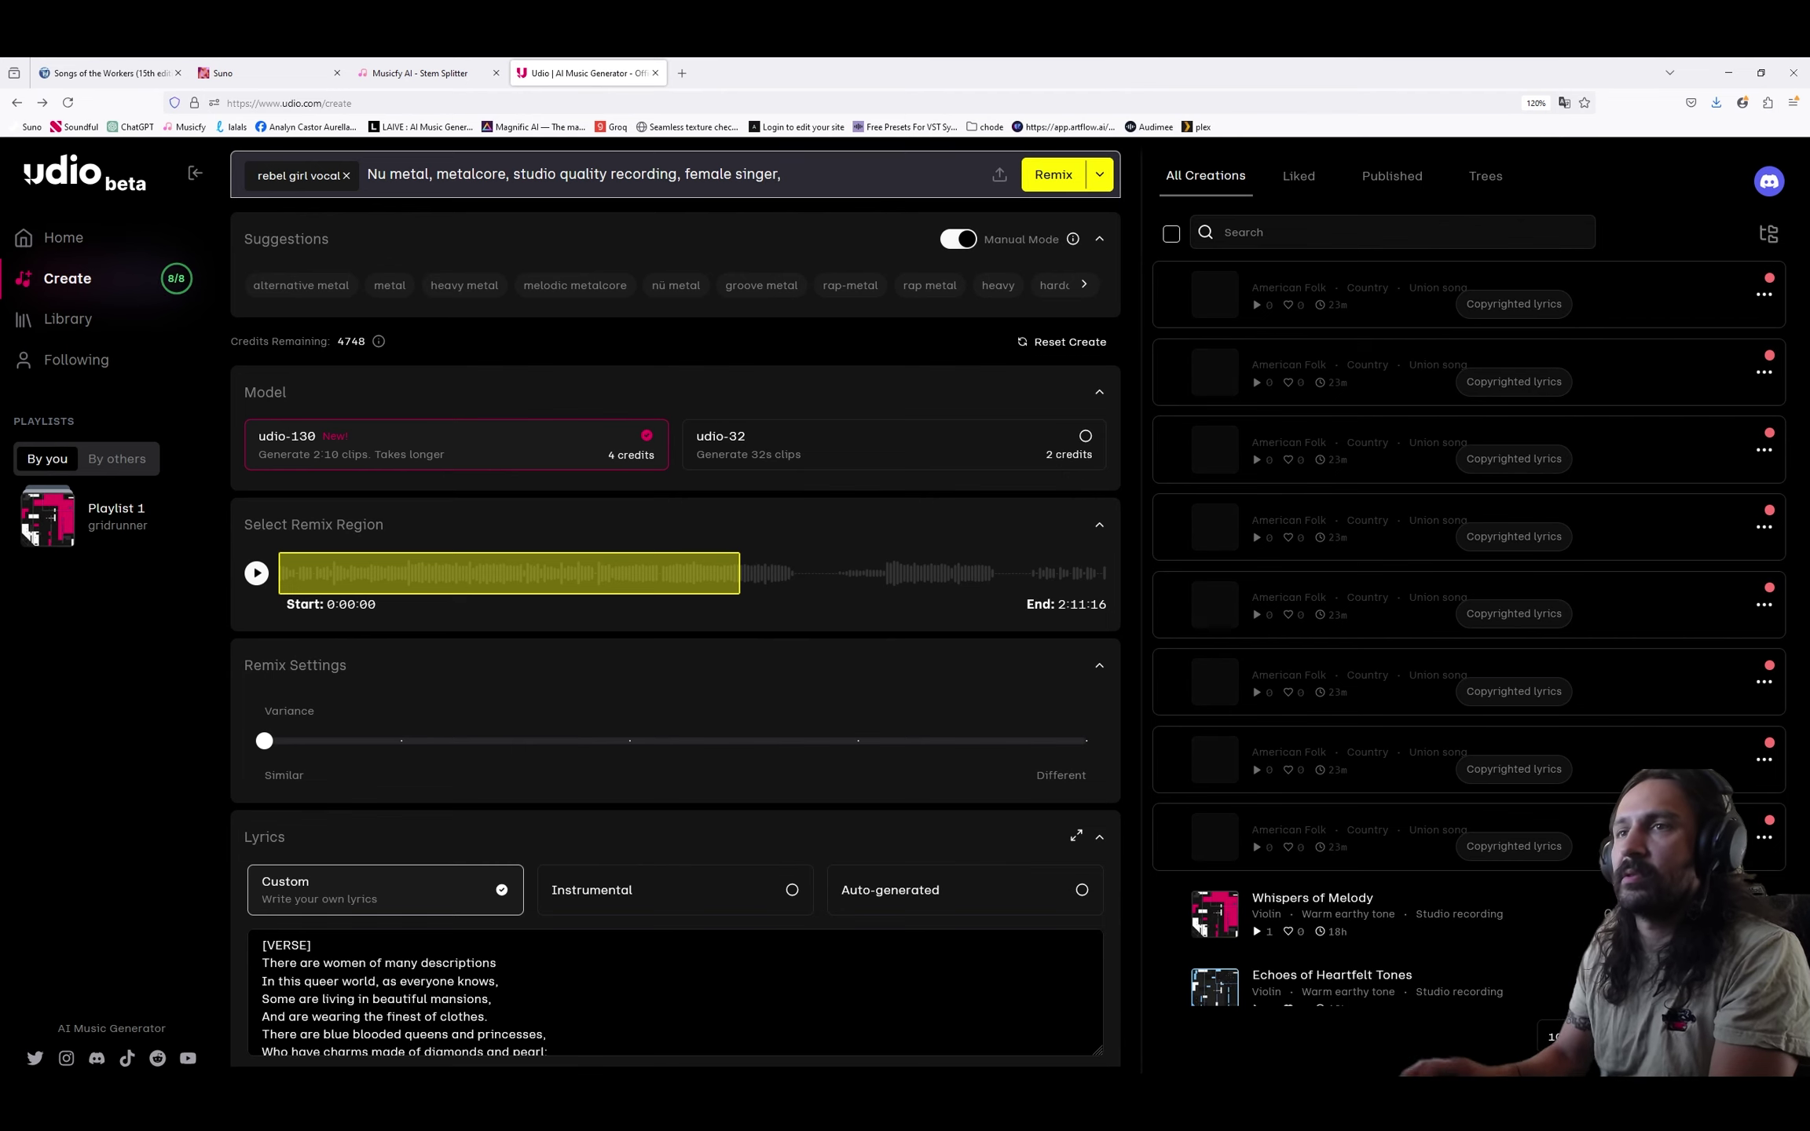
# Upload main vocal.mp3 to Udio, accept the rights statement, and make it a Remix source.
pyautogui.press('F5')
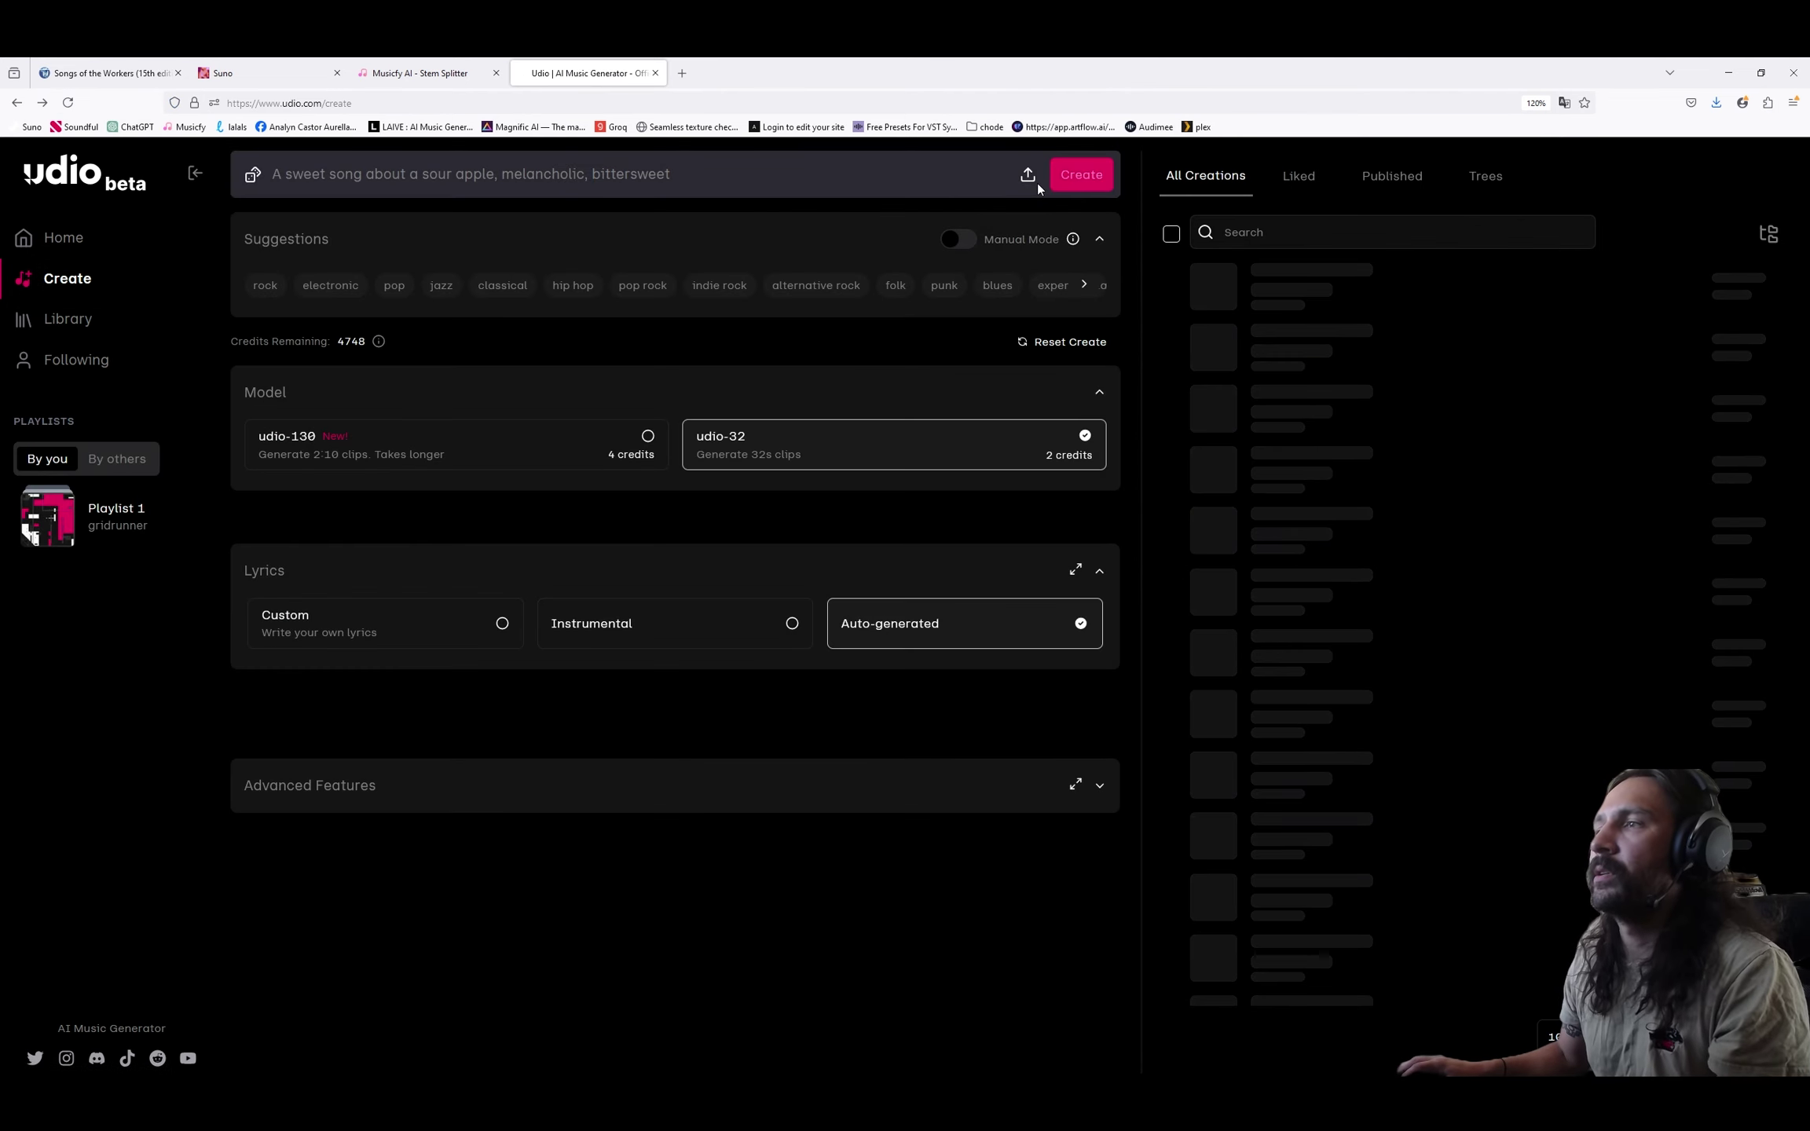
pyautogui.click(1028, 176)
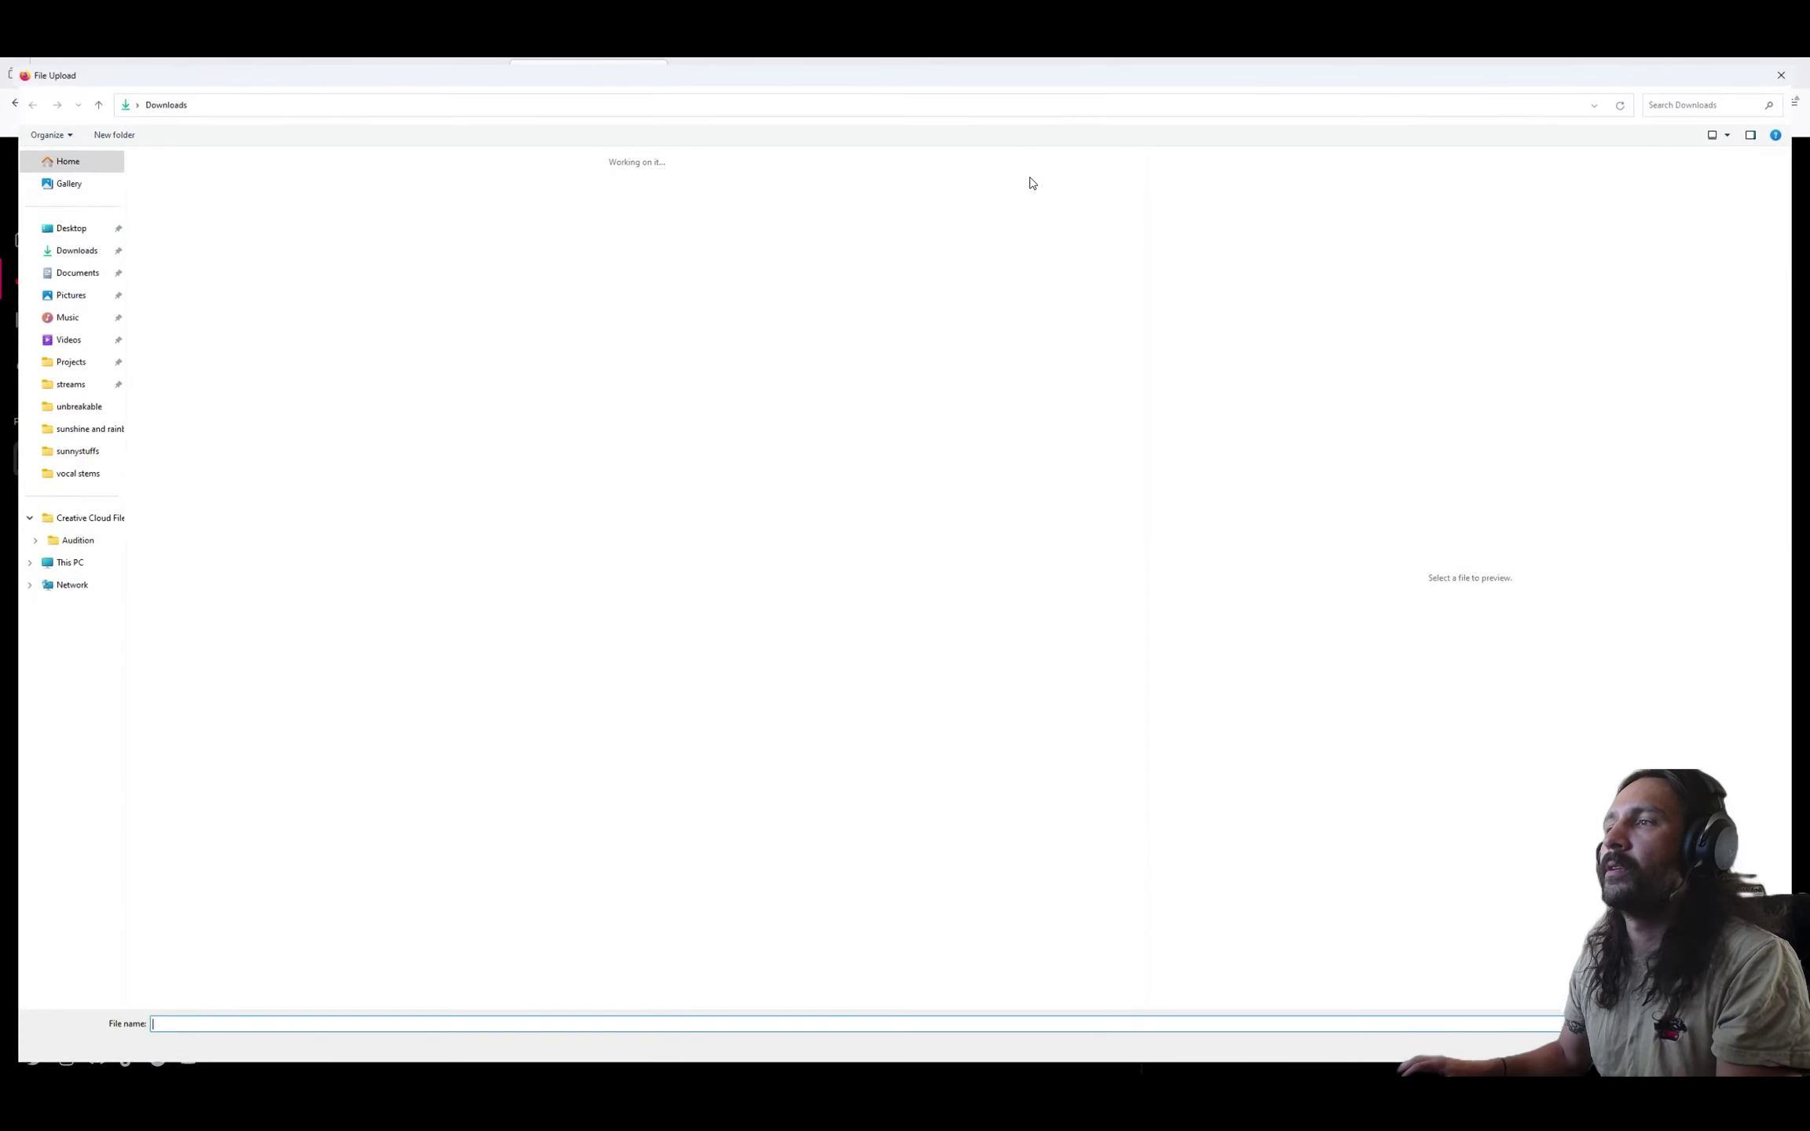
pyautogui.doubleClick(240, 206)
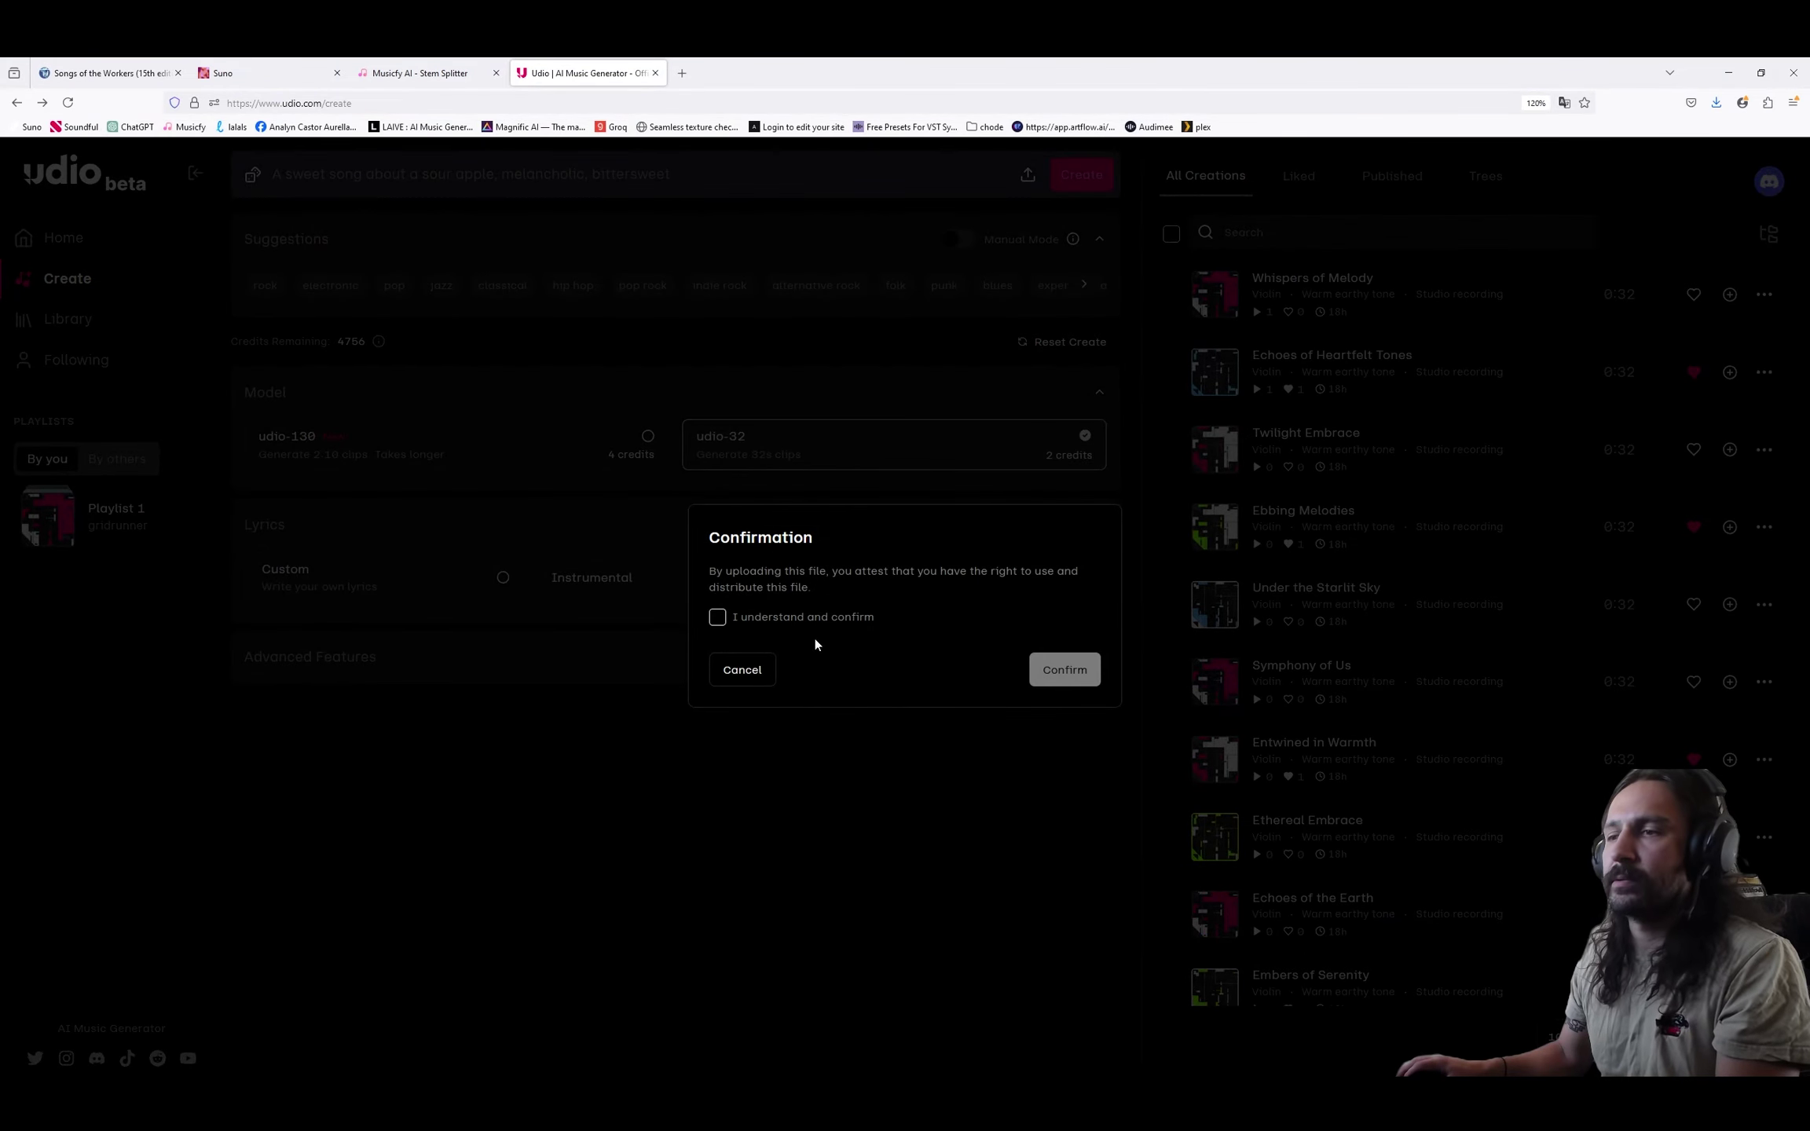
pyautogui.click(717, 620)
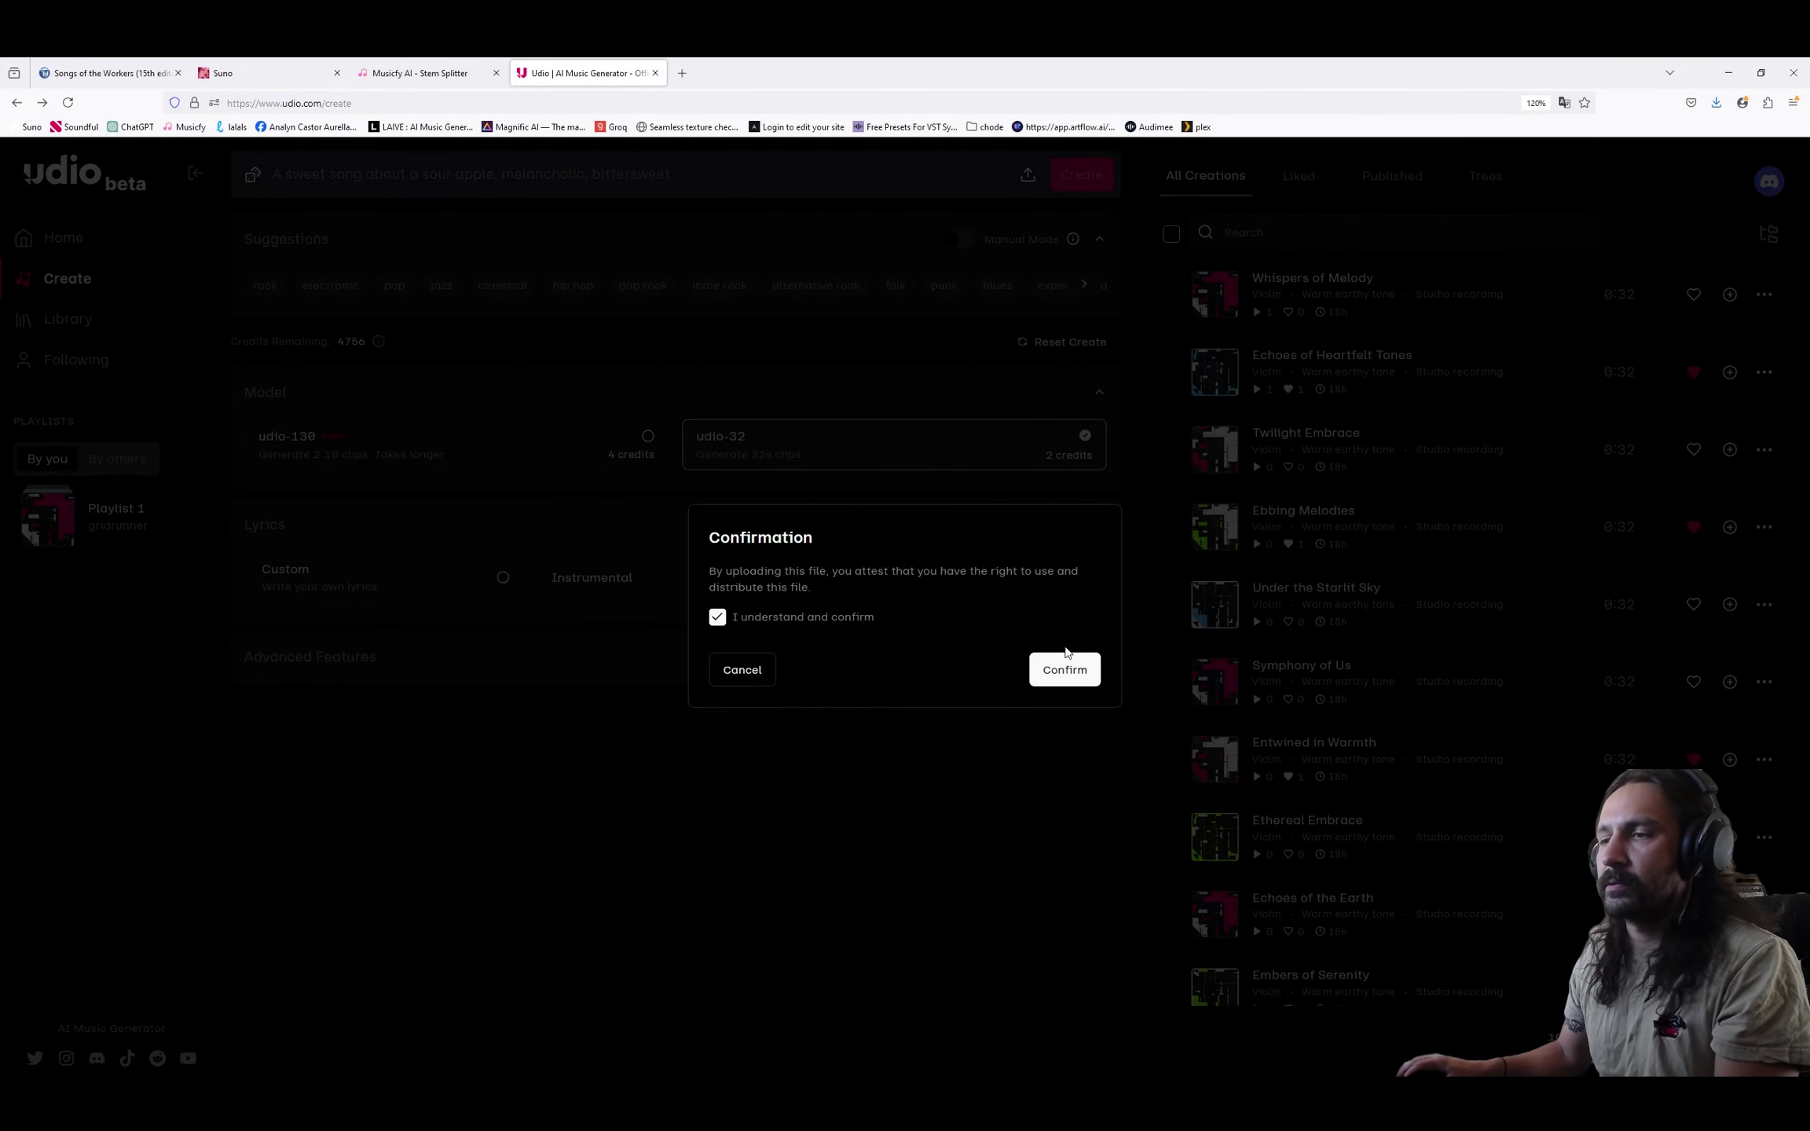
pyautogui.click(1073, 674)
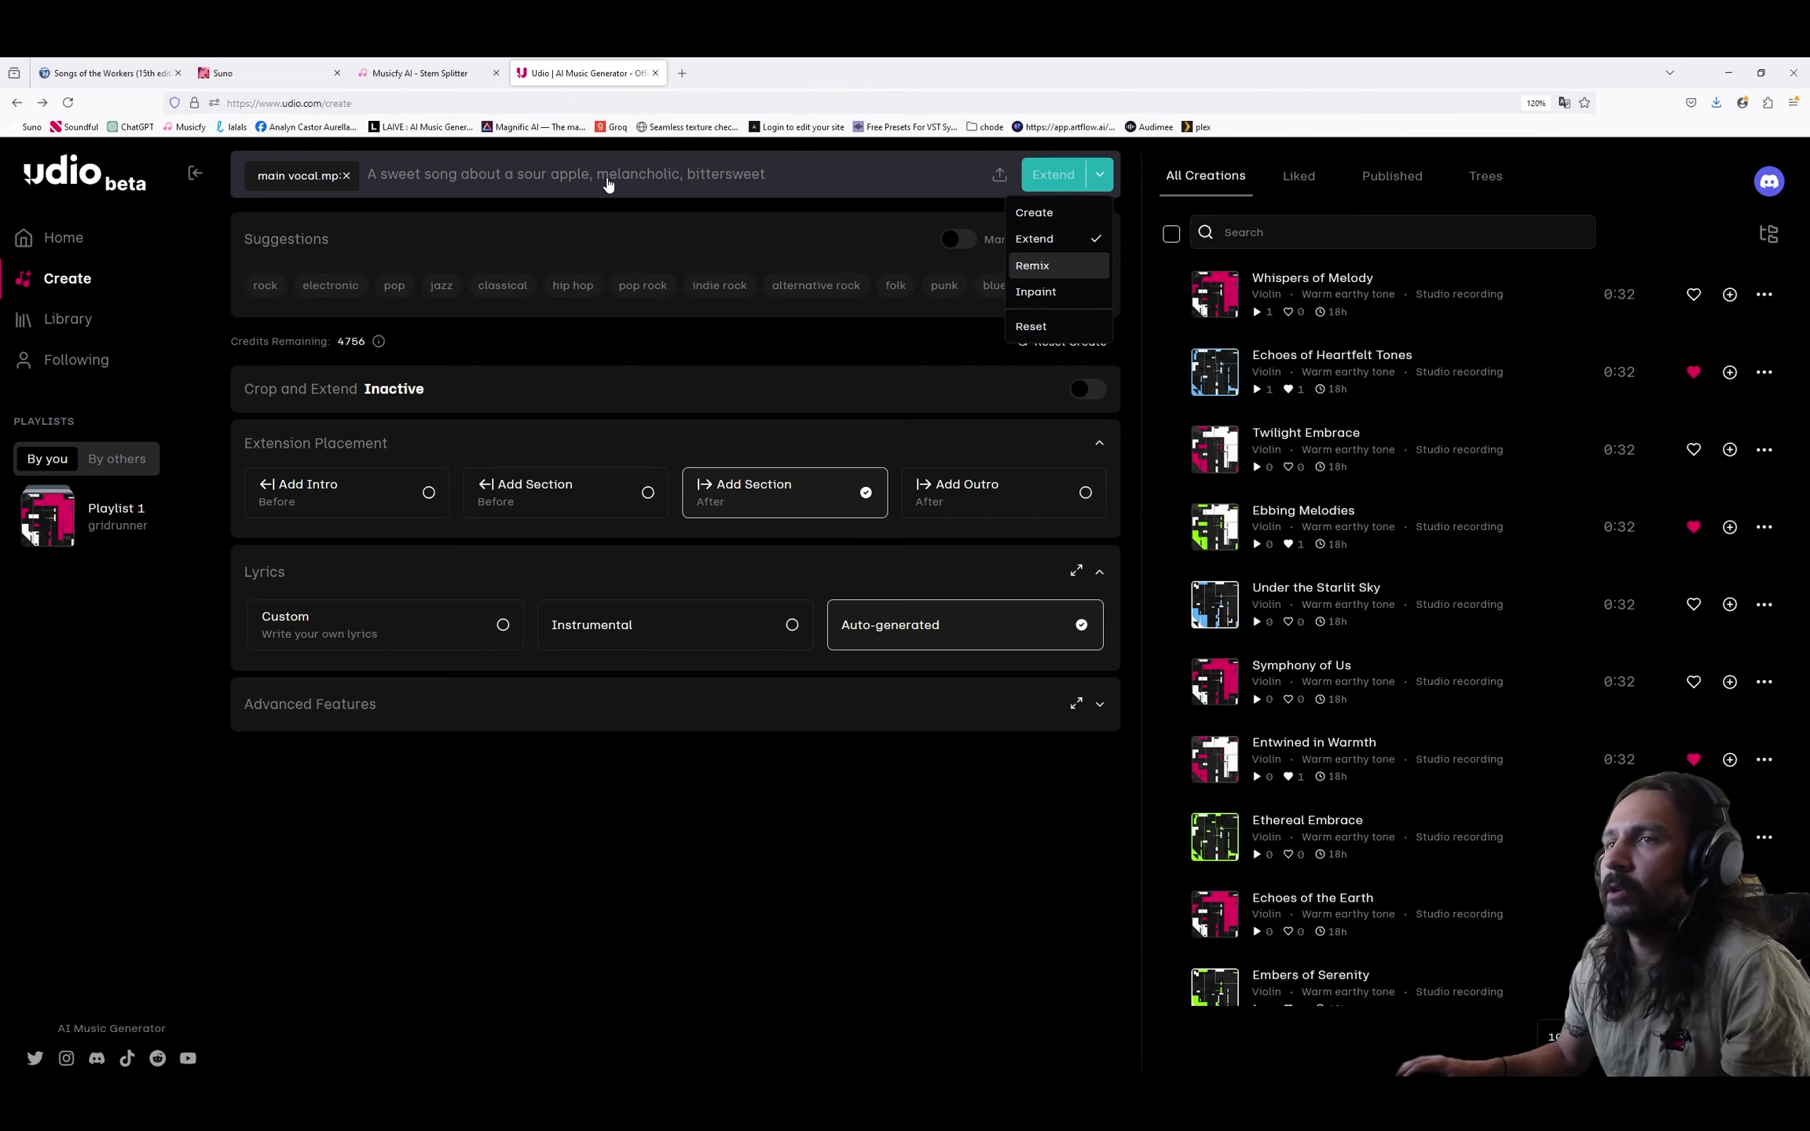
pyautogui.press('Return')
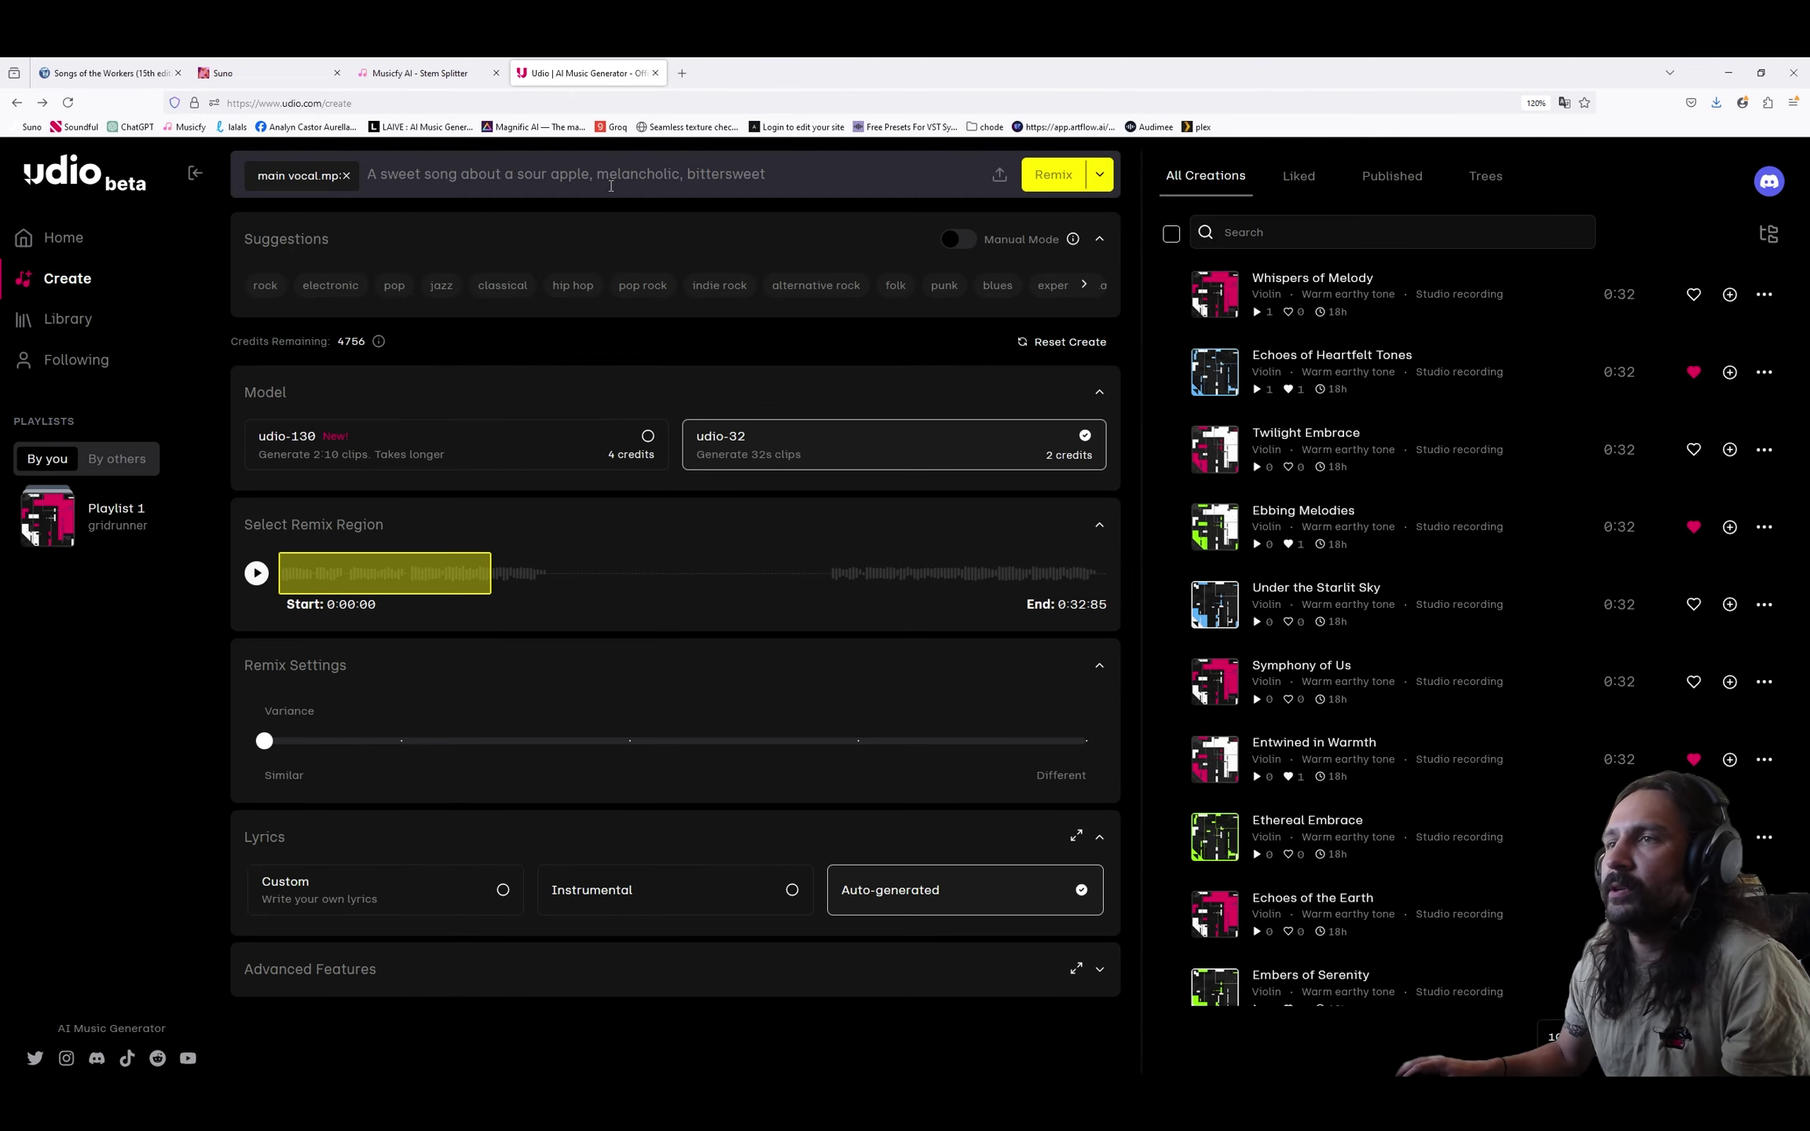
# Write the 'Nu metal, metalcore, pop…' remix prompt and pick the udio-130 model in Manual Mode.
pyautogui.click(612, 179)
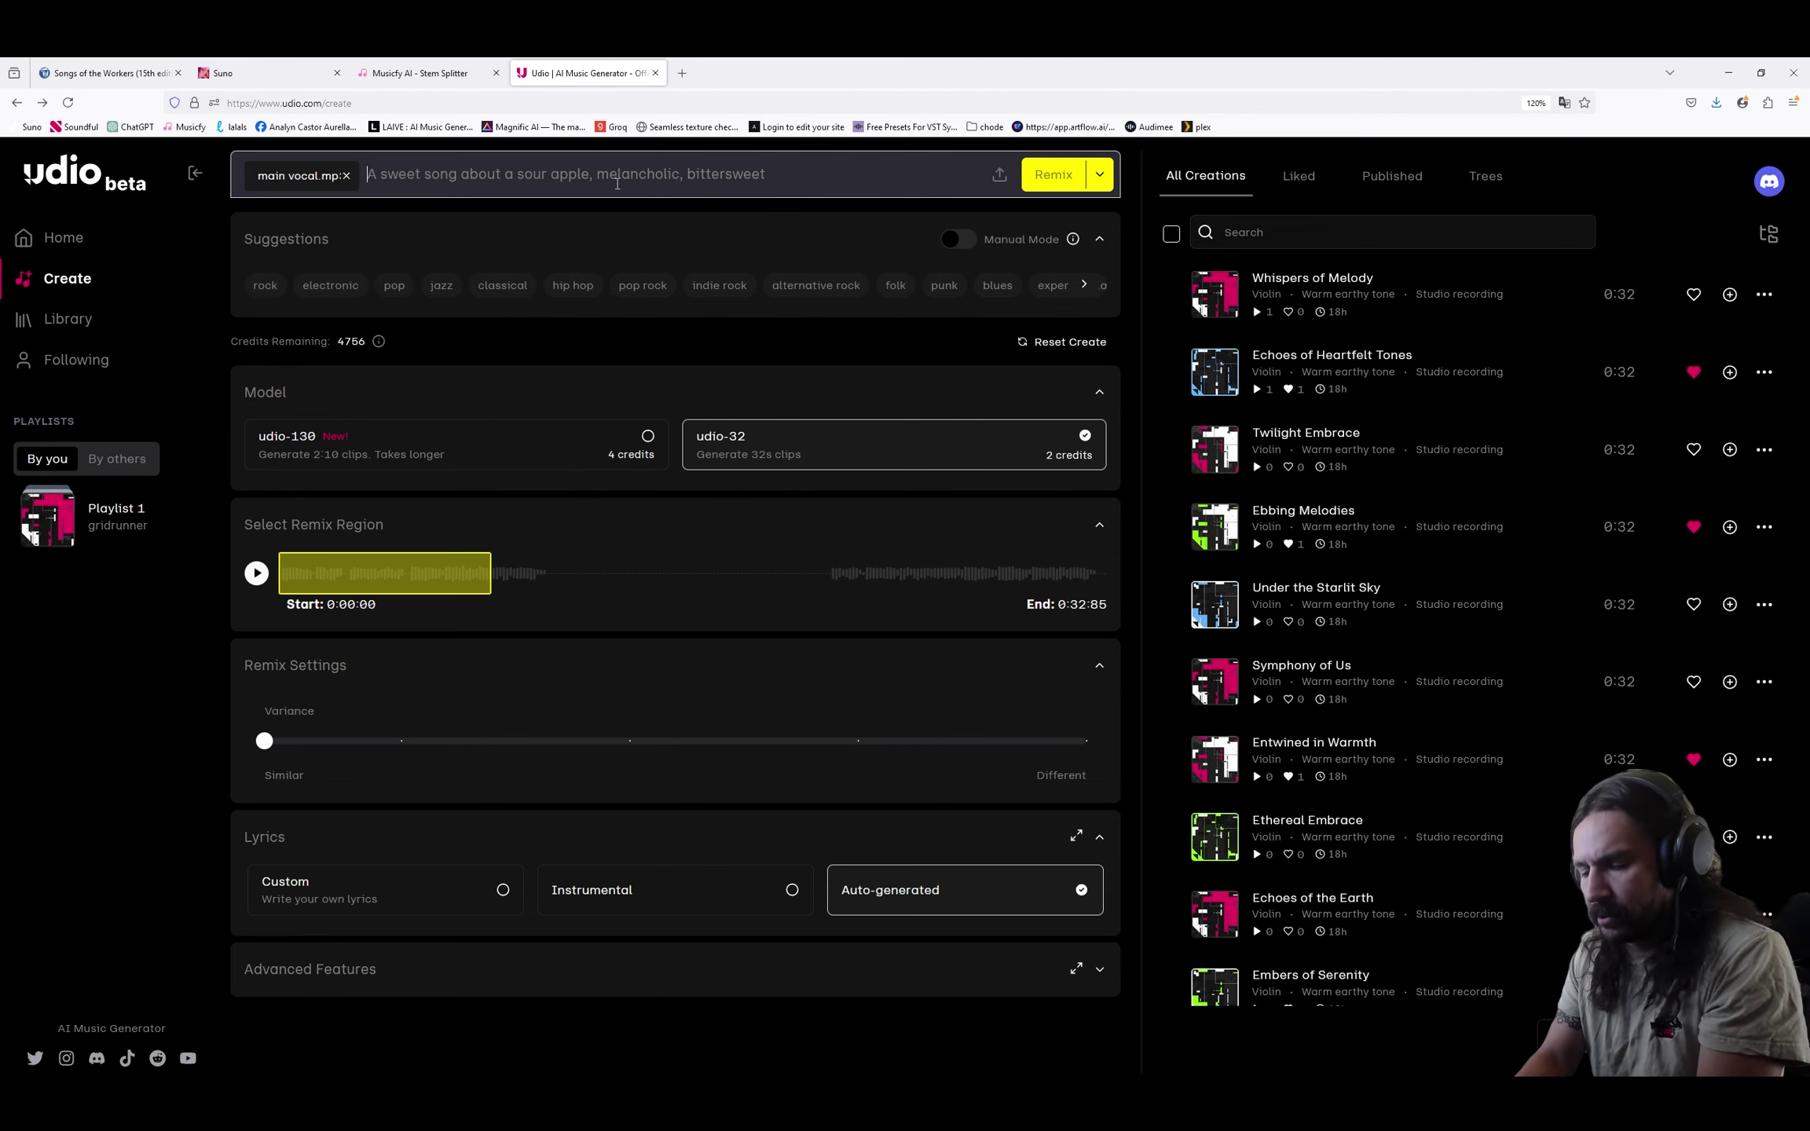
pyautogui.write('Nu metal,')
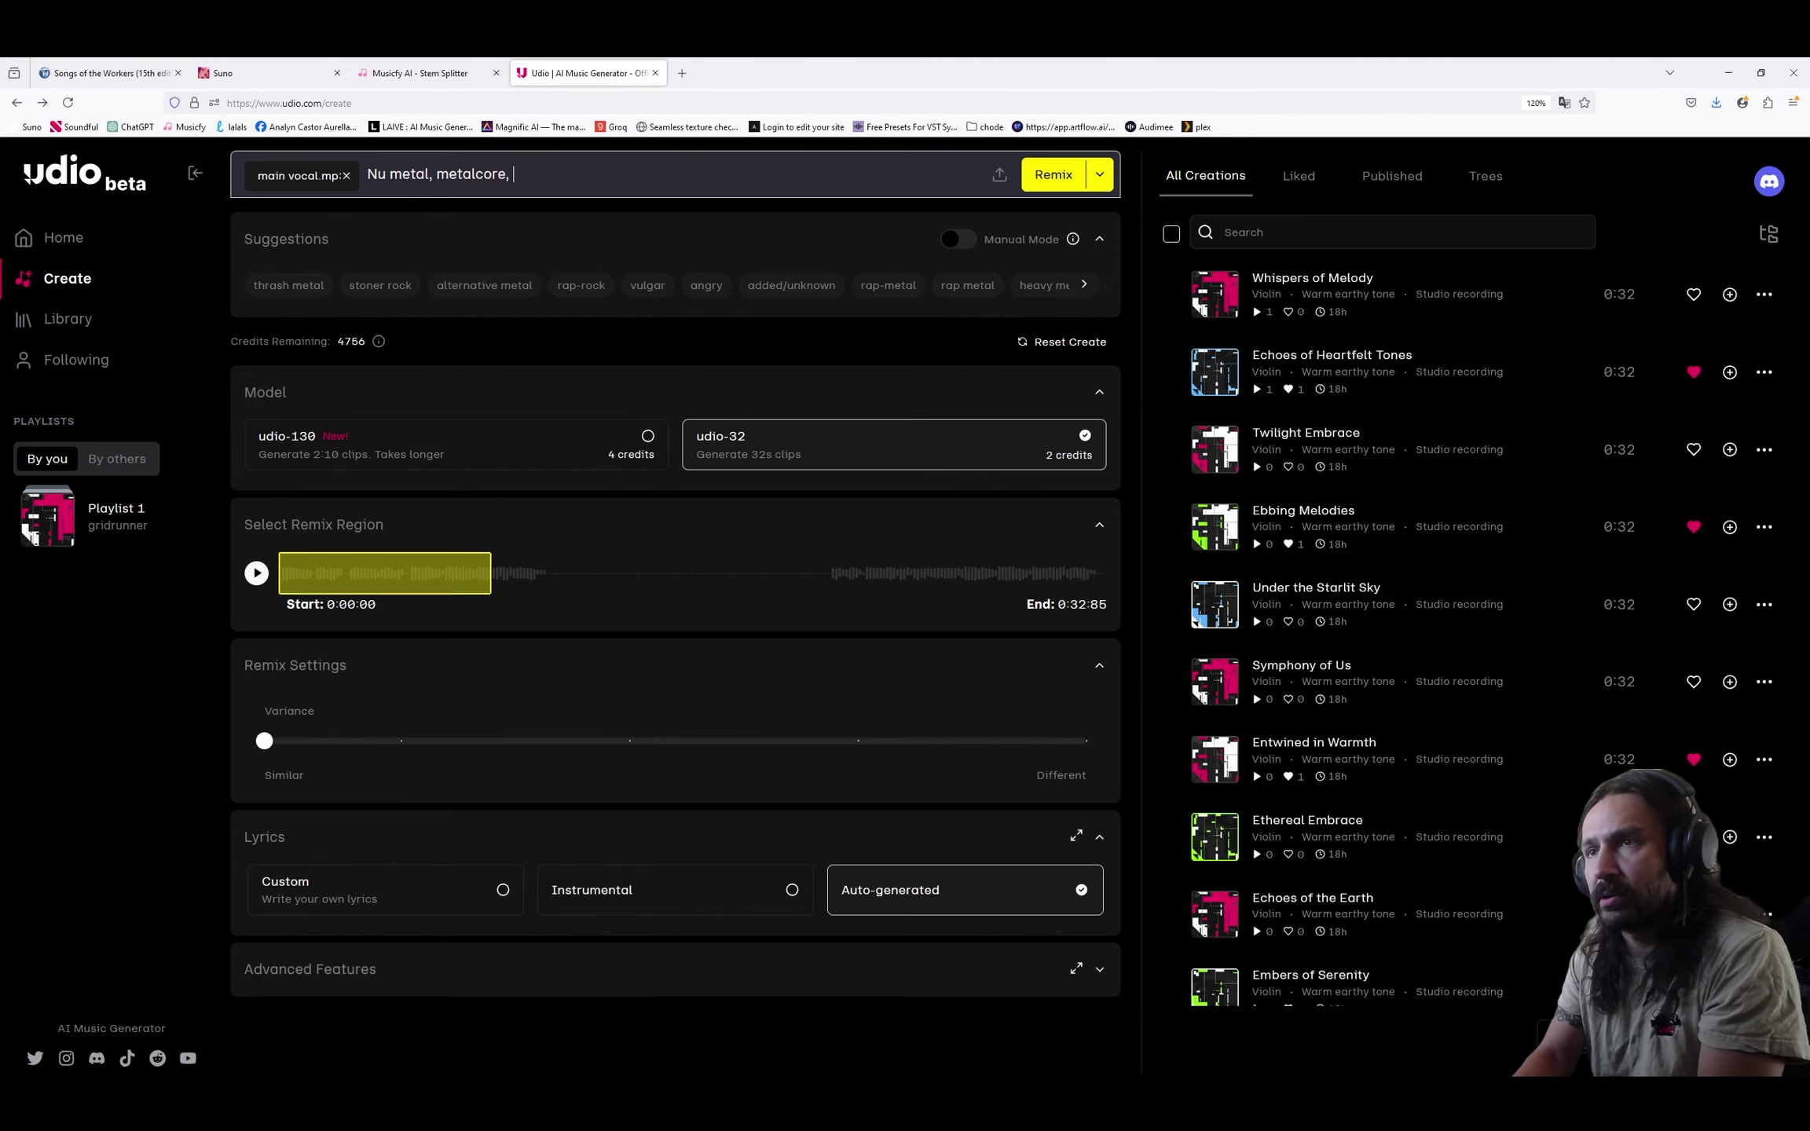
pyautogui.write('metalcore, pop')
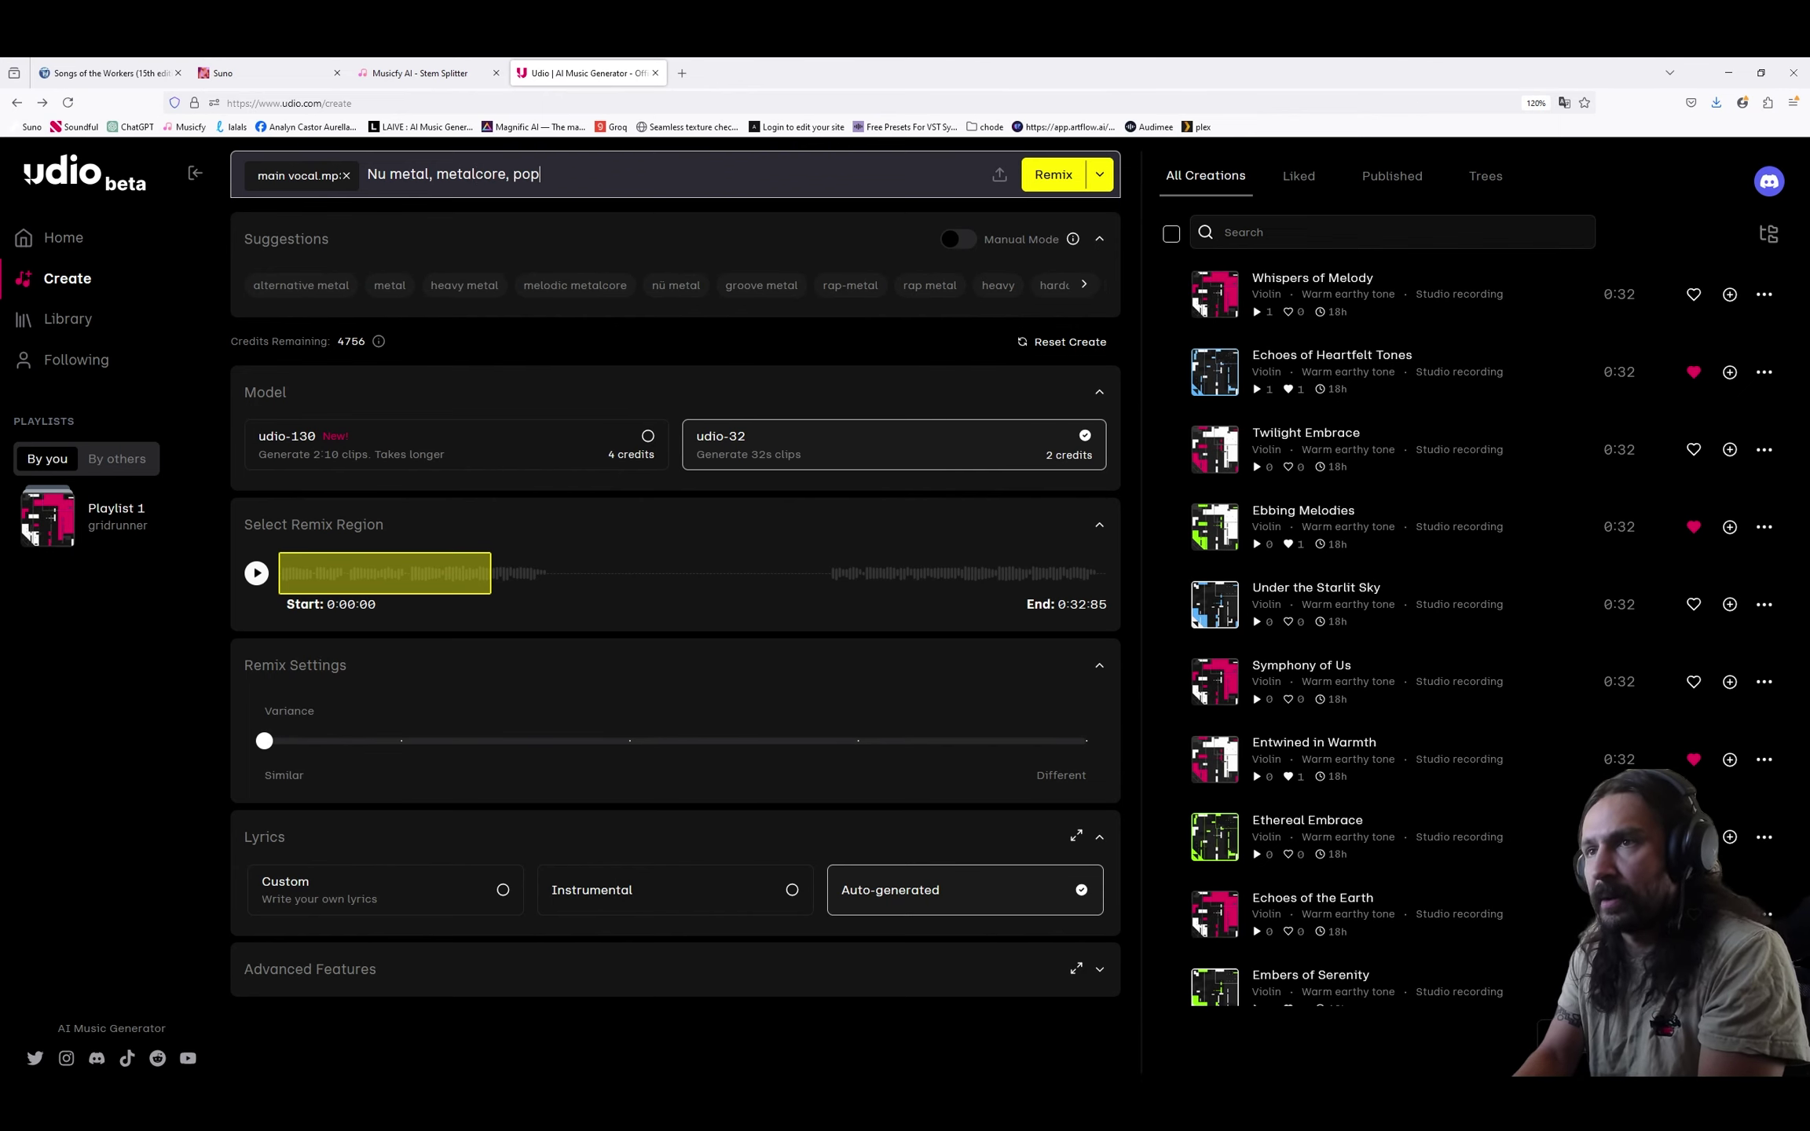
pyautogui.write(',')
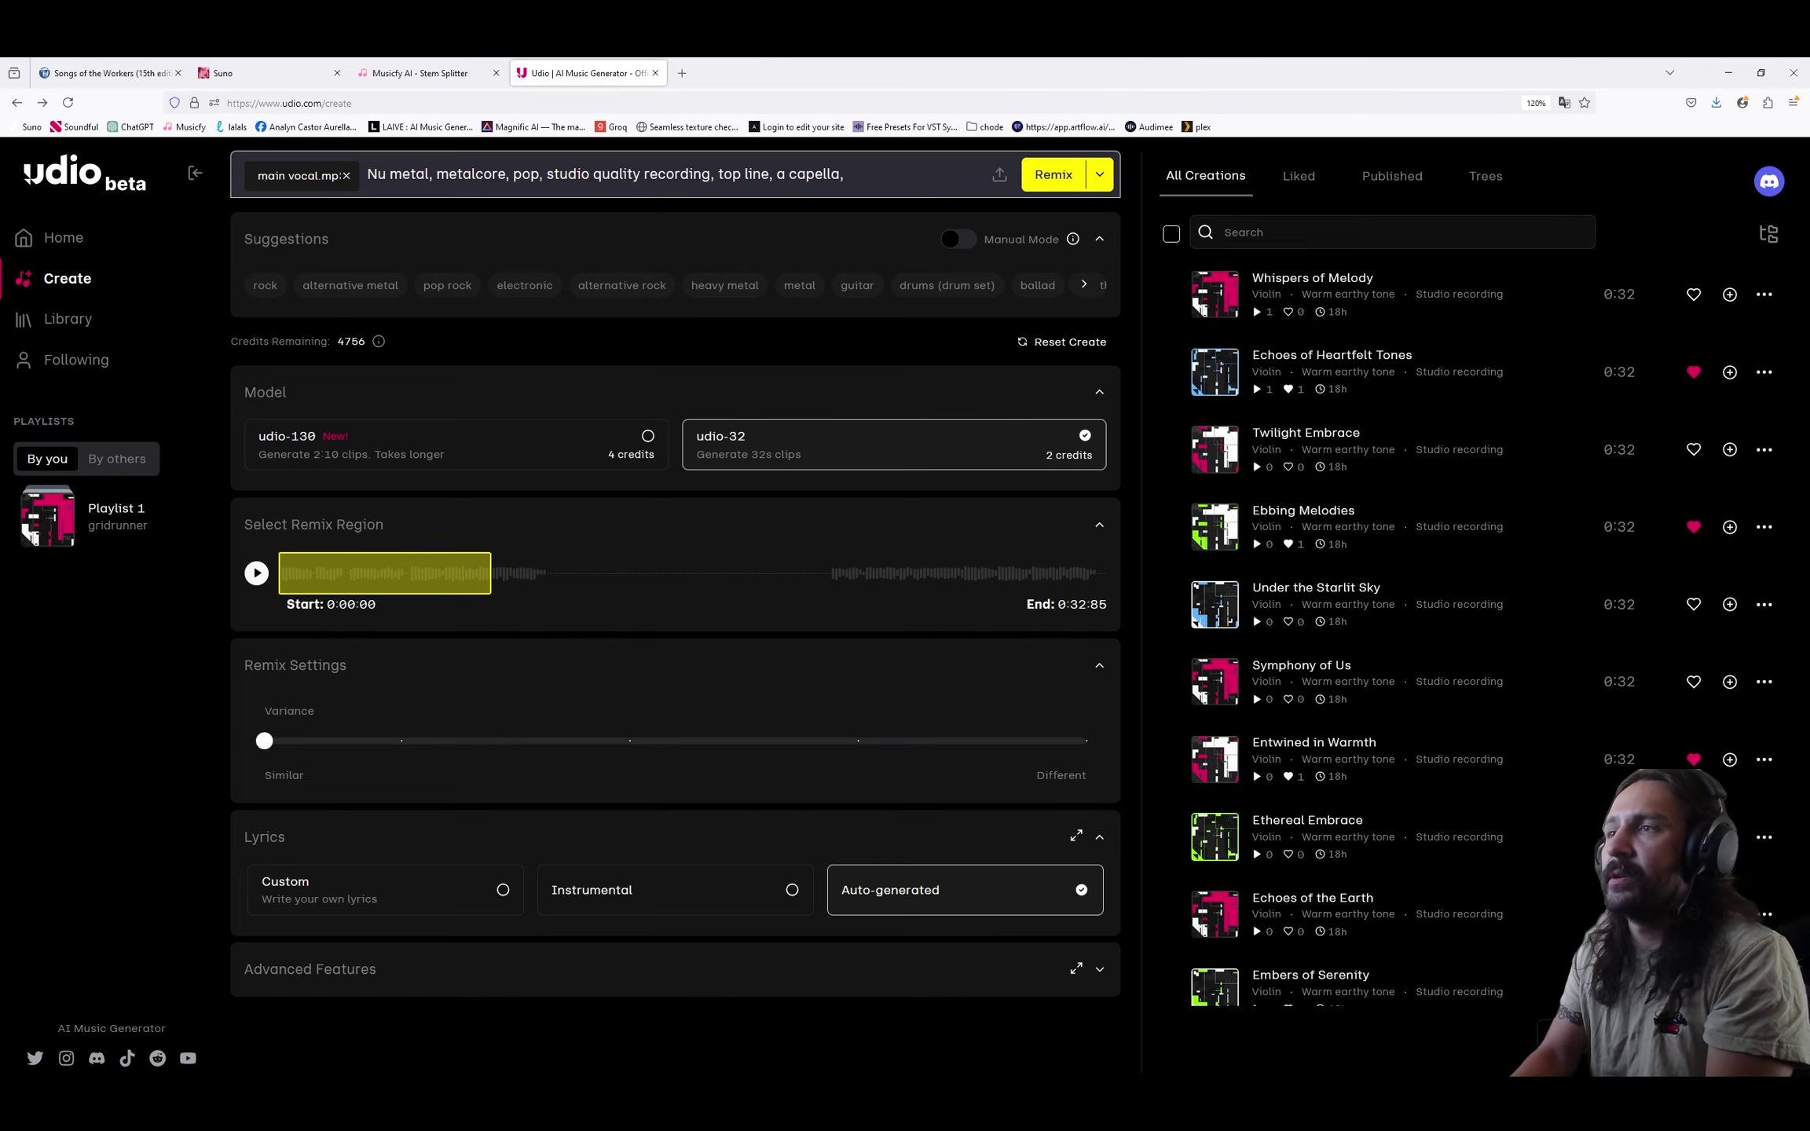
pyautogui.press('BackSpace')
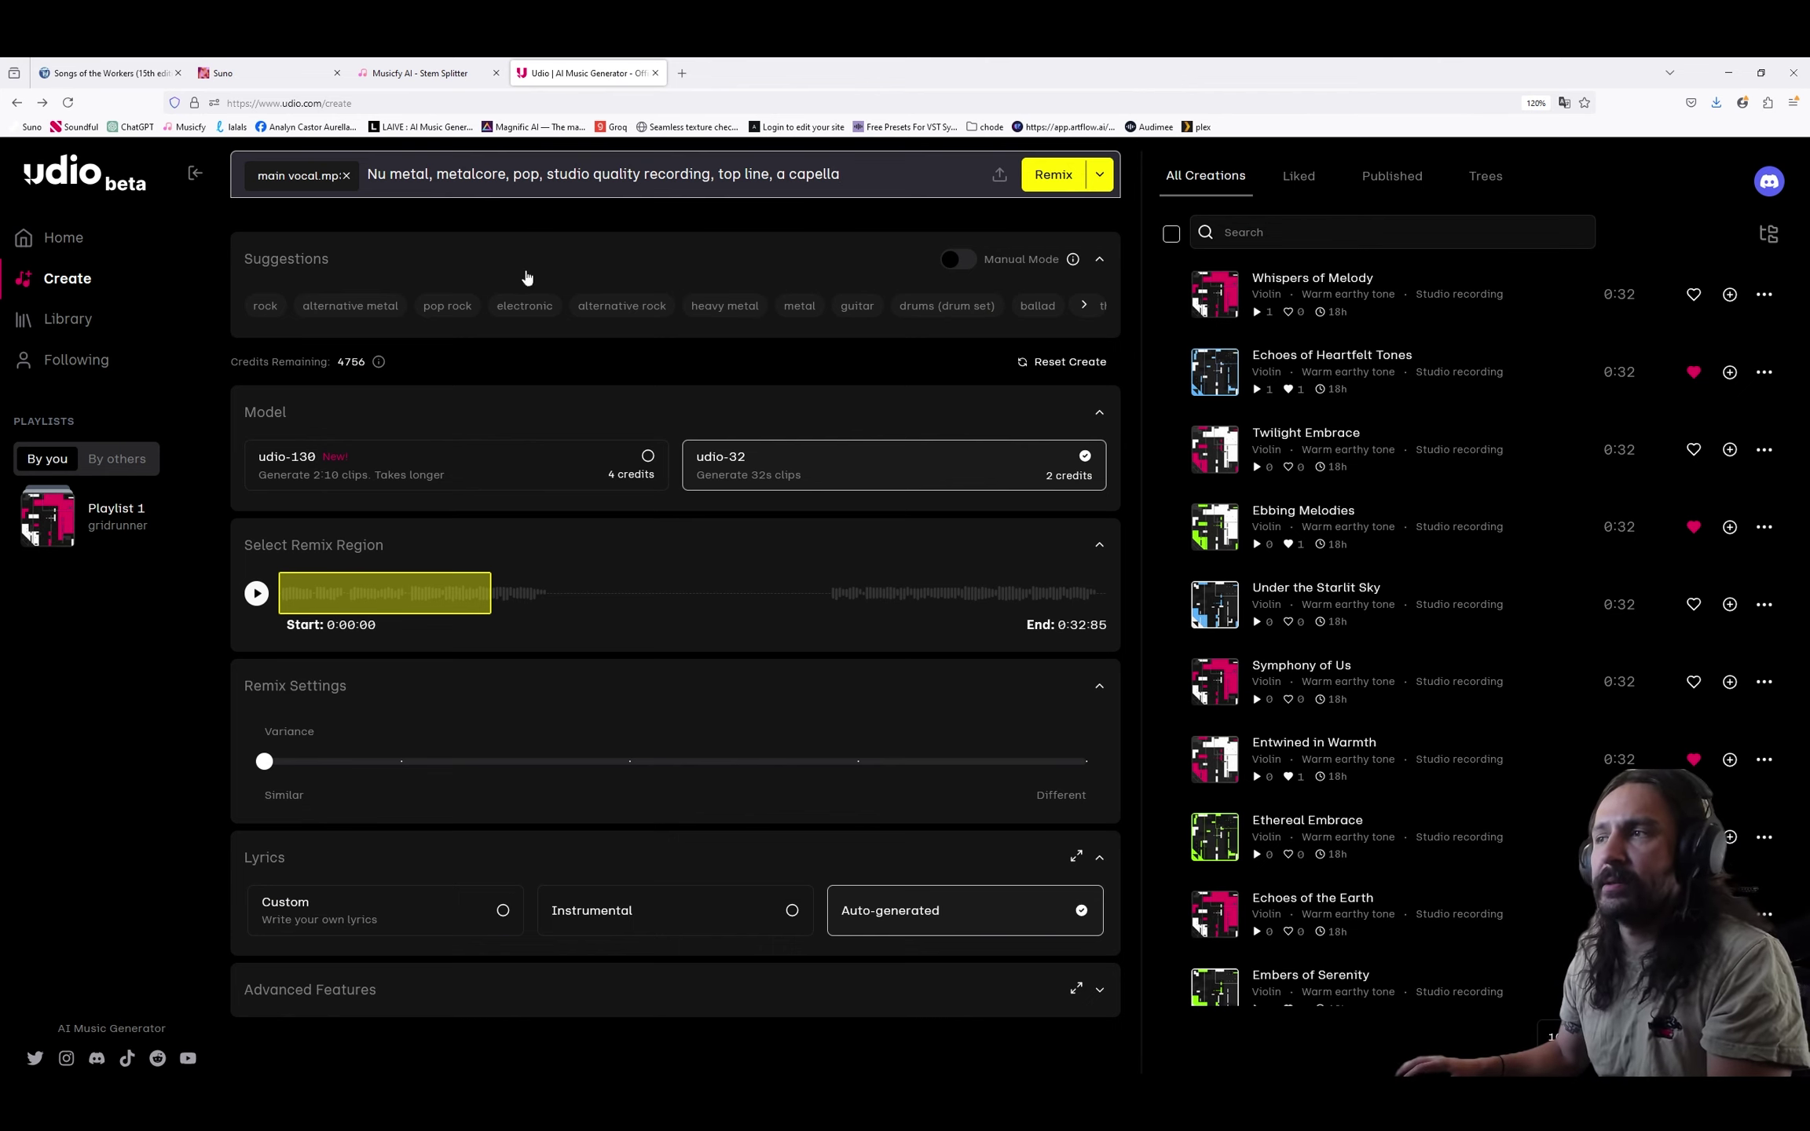
pyautogui.click(950, 260)
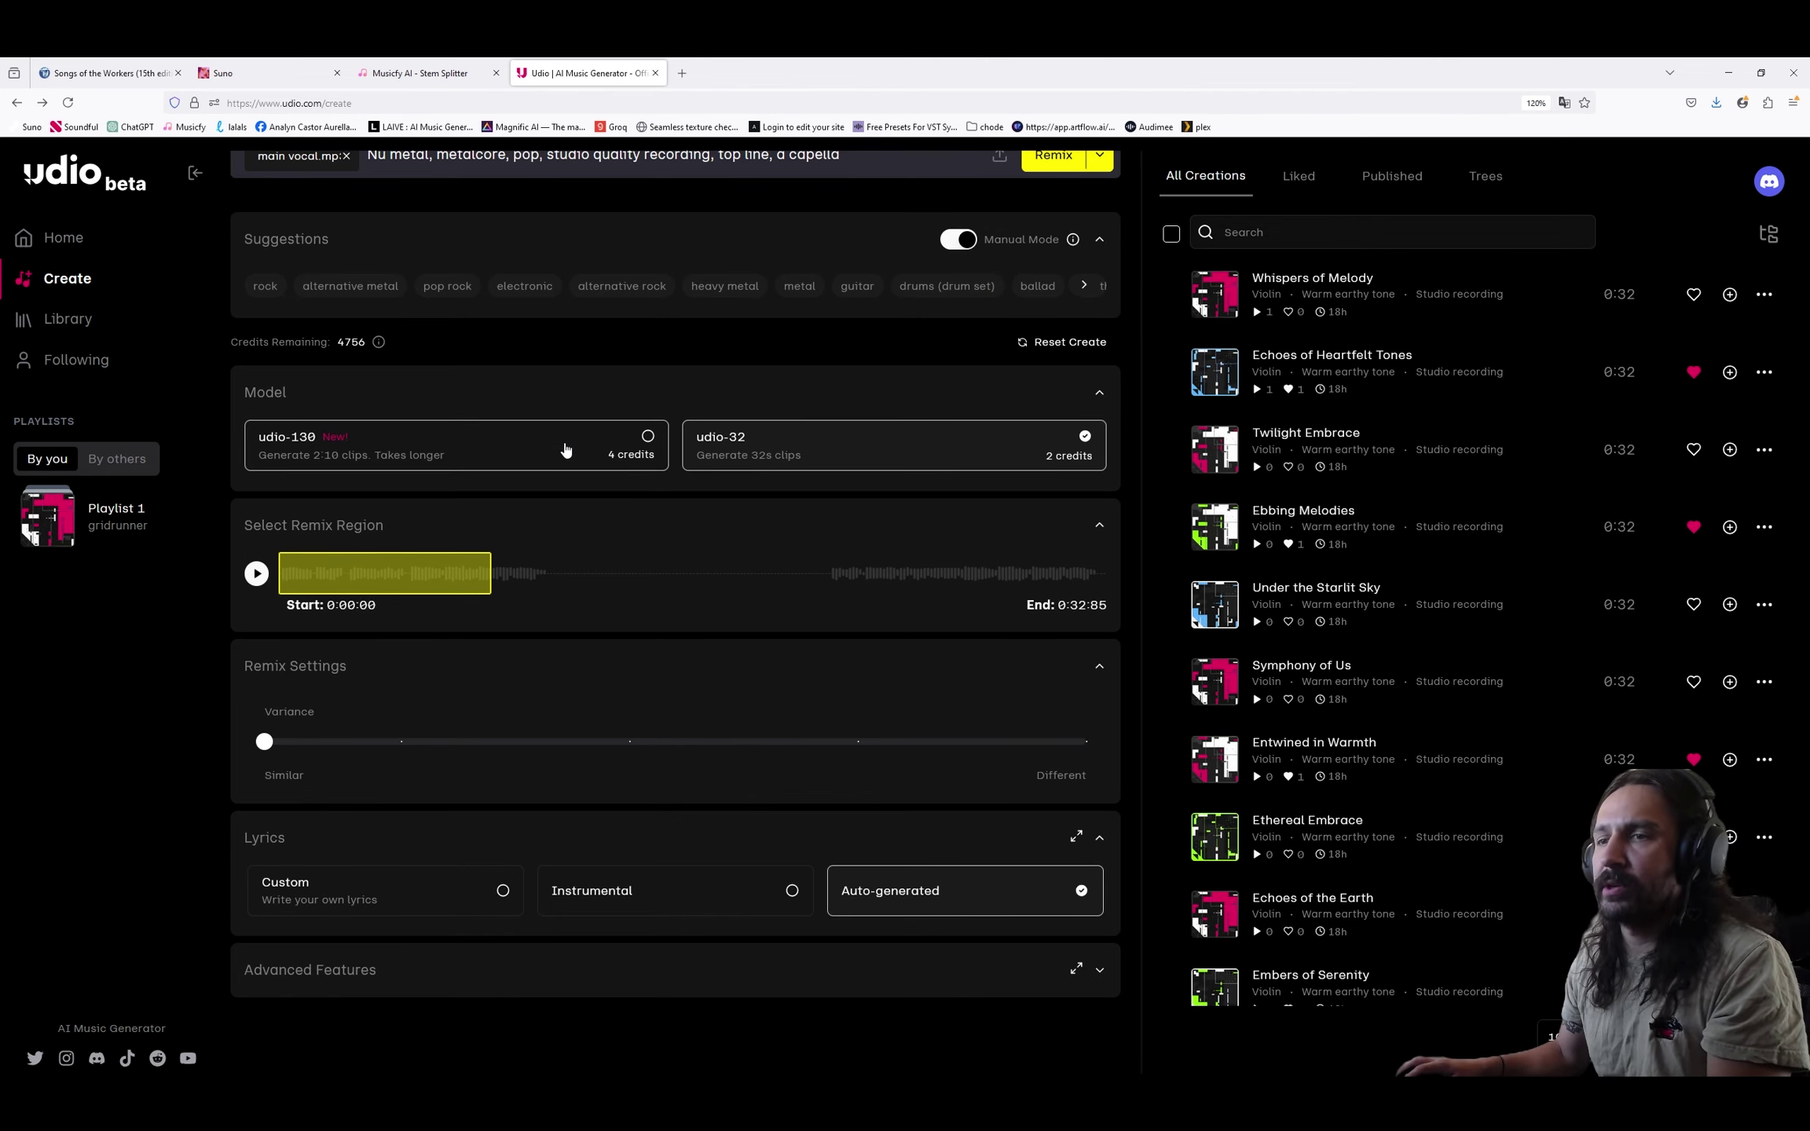
pyautogui.click(565, 448)
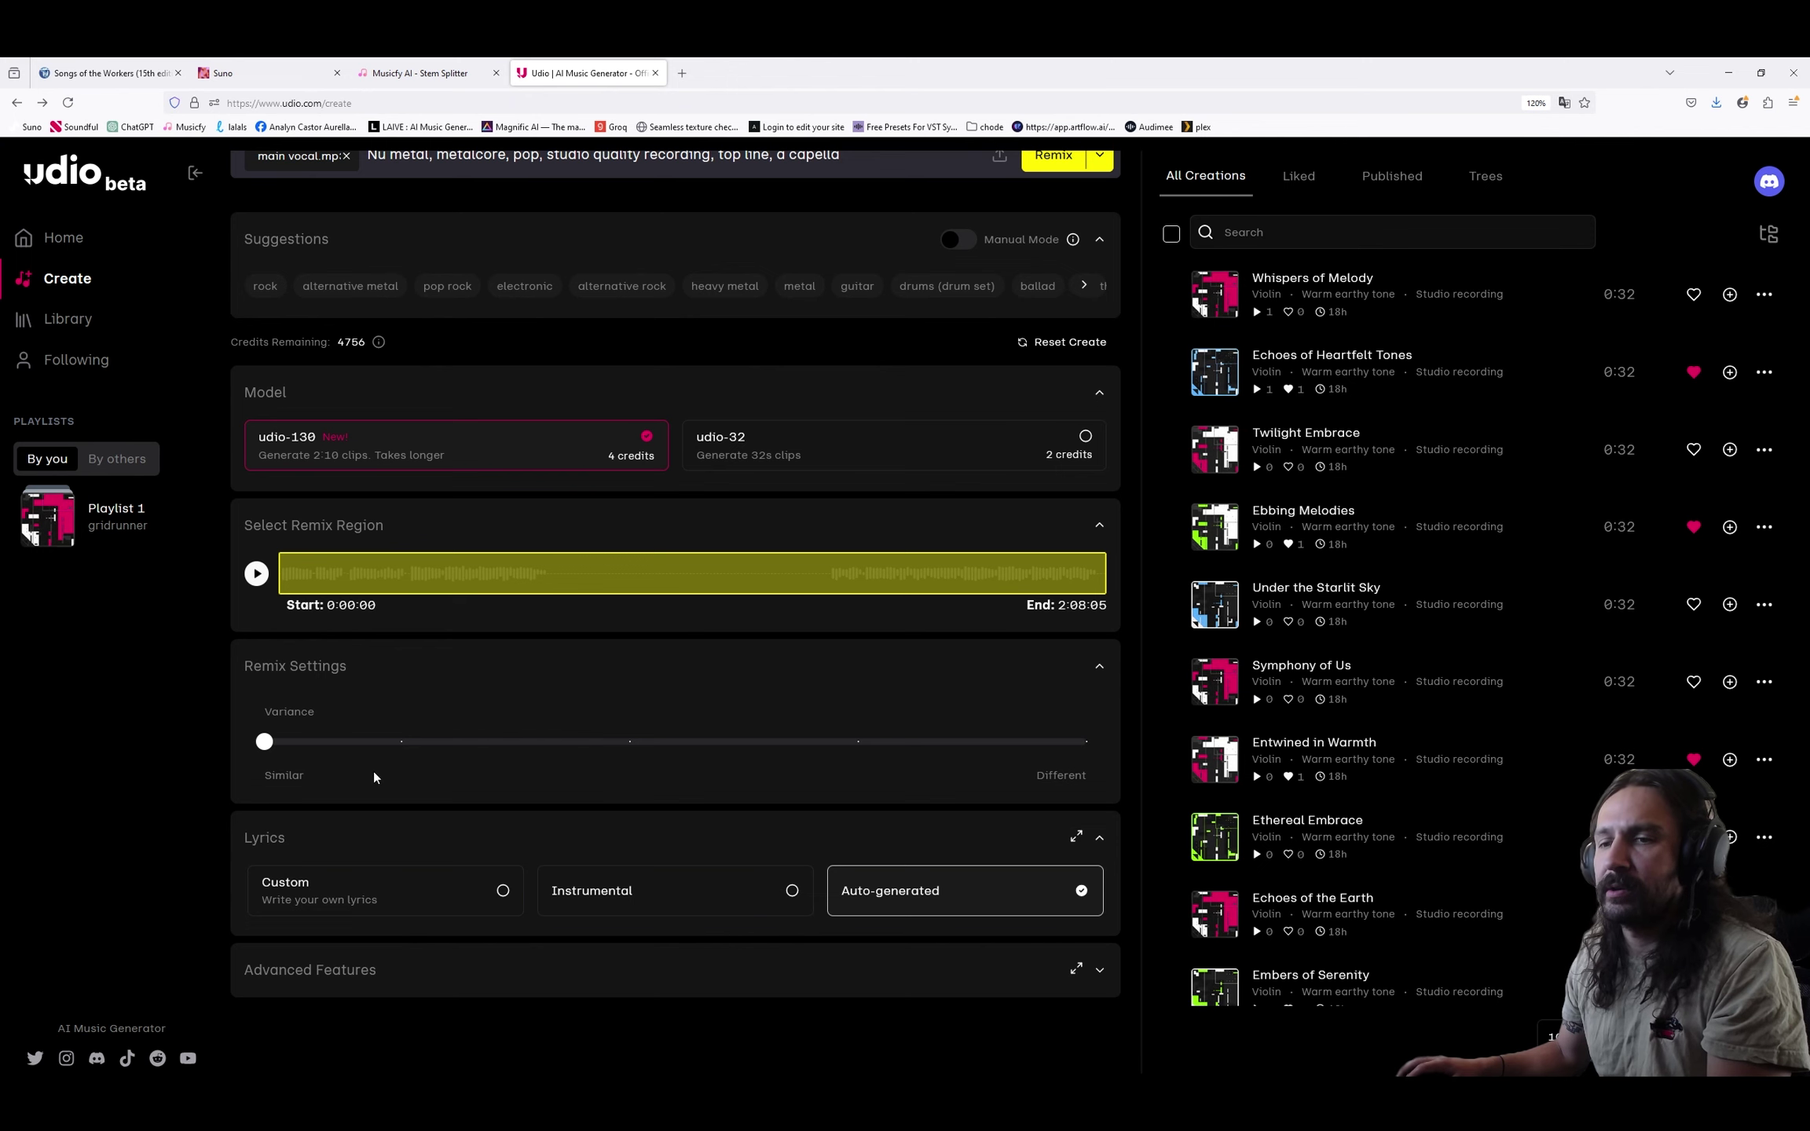
# Paste custom lyrics from the notes and delete the last four lines, ending at 'I'm so pathetic begging on my knees'.
pyautogui.click(503, 895)
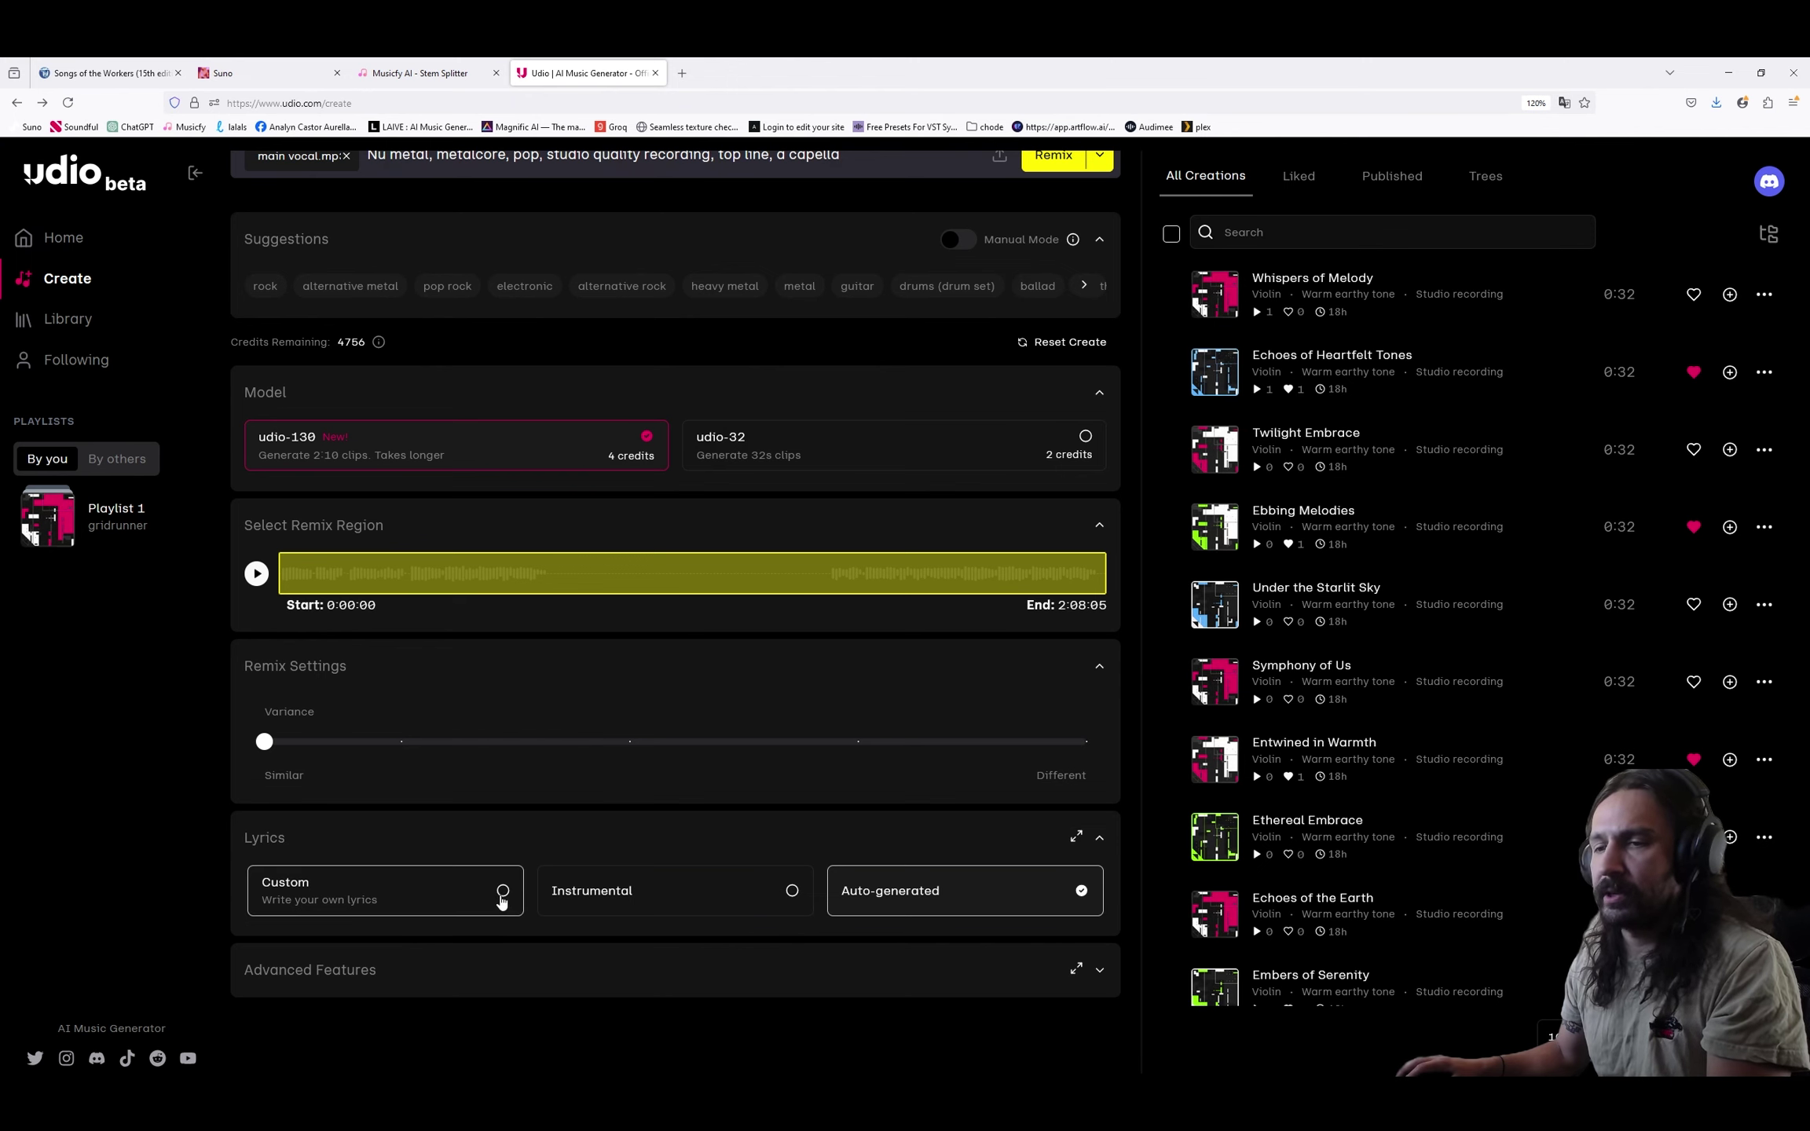
pyautogui.hotkey('alt', 'Tab')
pyautogui.hotkey('alt', 'Tab')
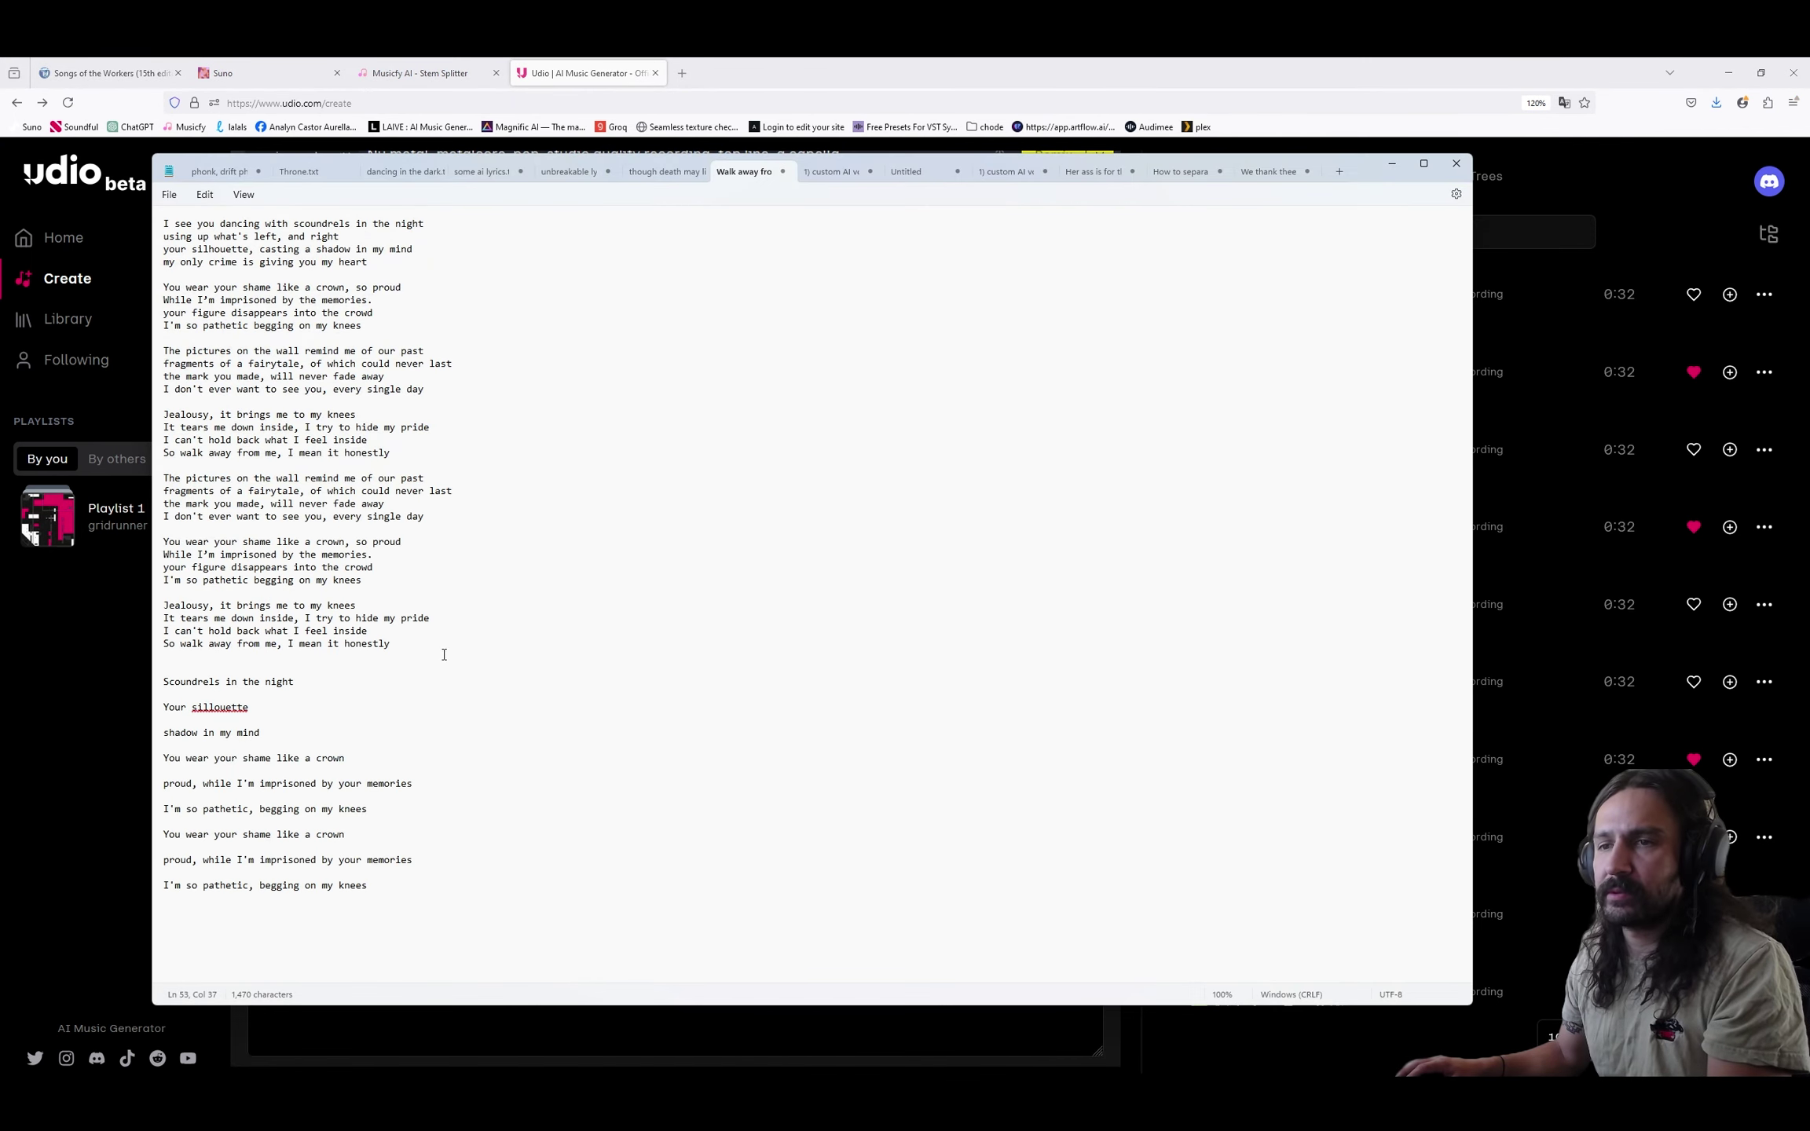
pyautogui.moveTo(444, 655); pyautogui.dragTo(1, 126)
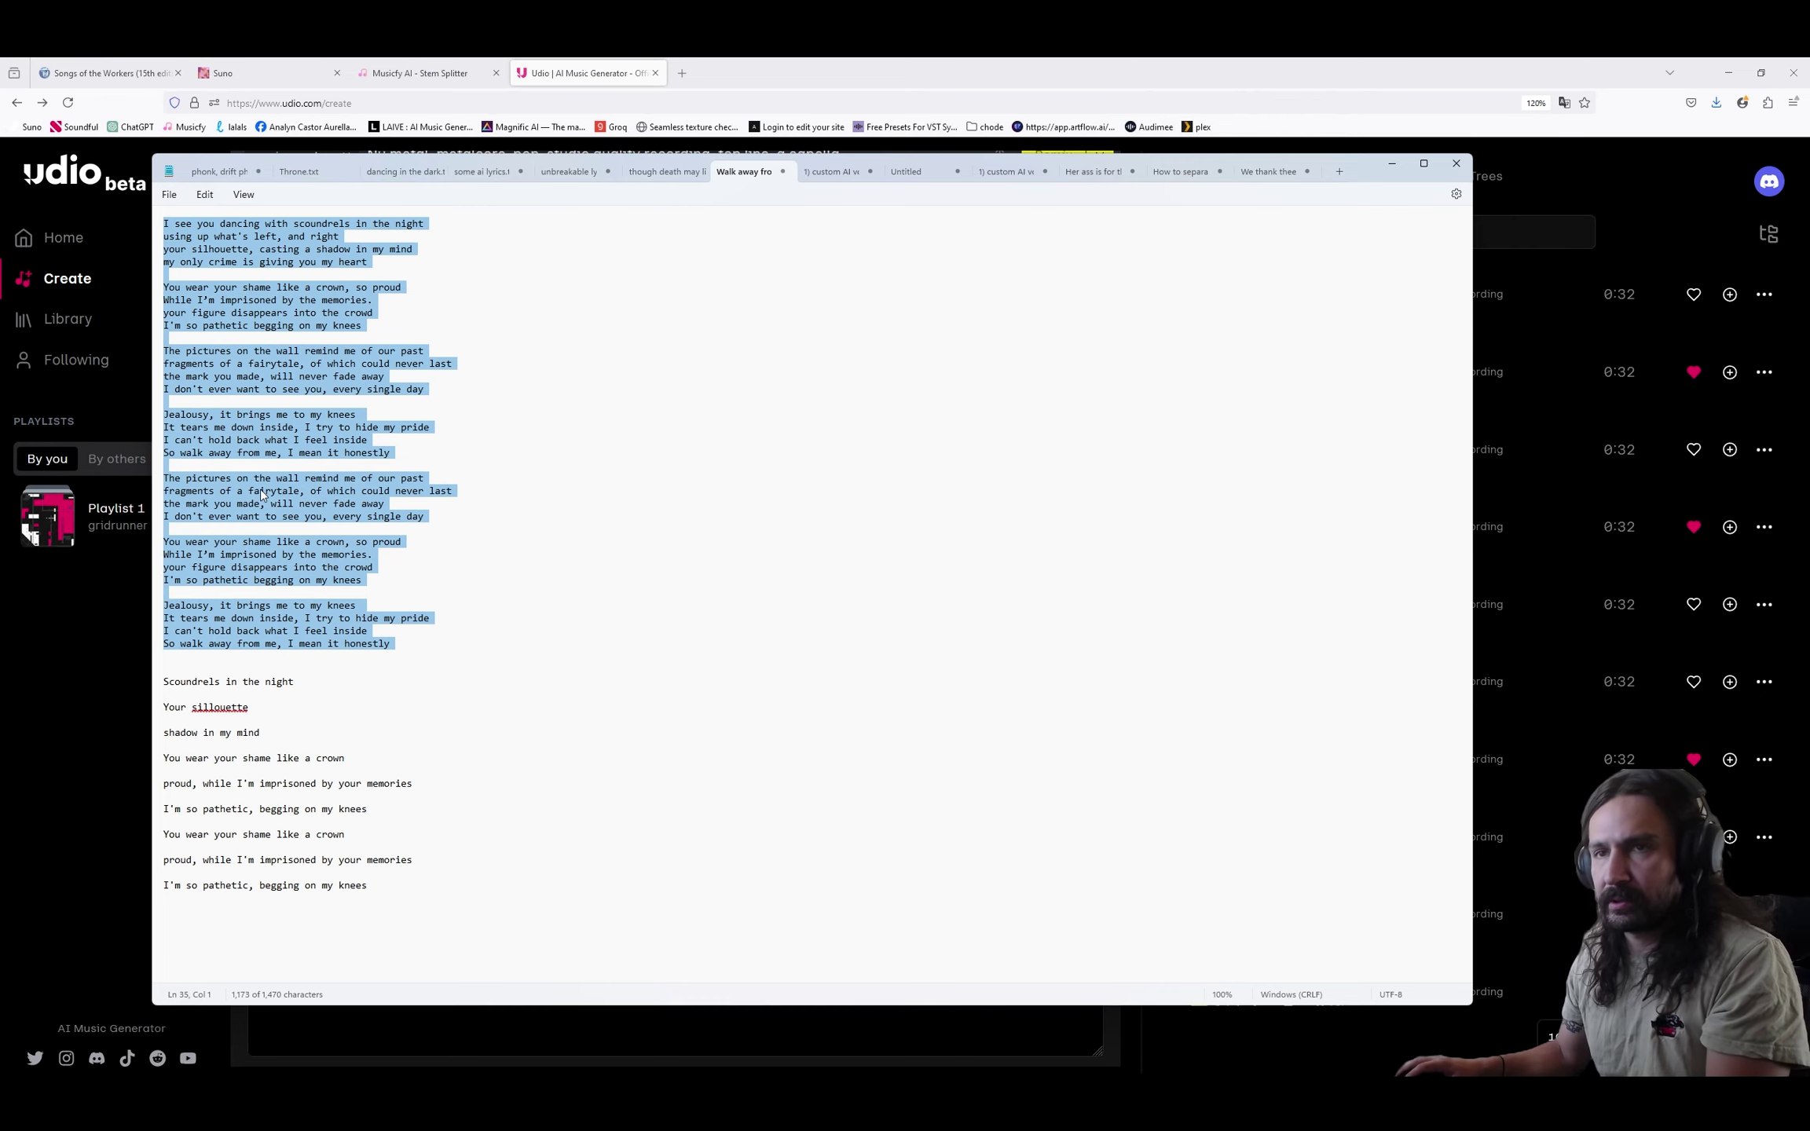
pyautogui.hotkey('alt', 'Tab')
pyautogui.click(348, 959)
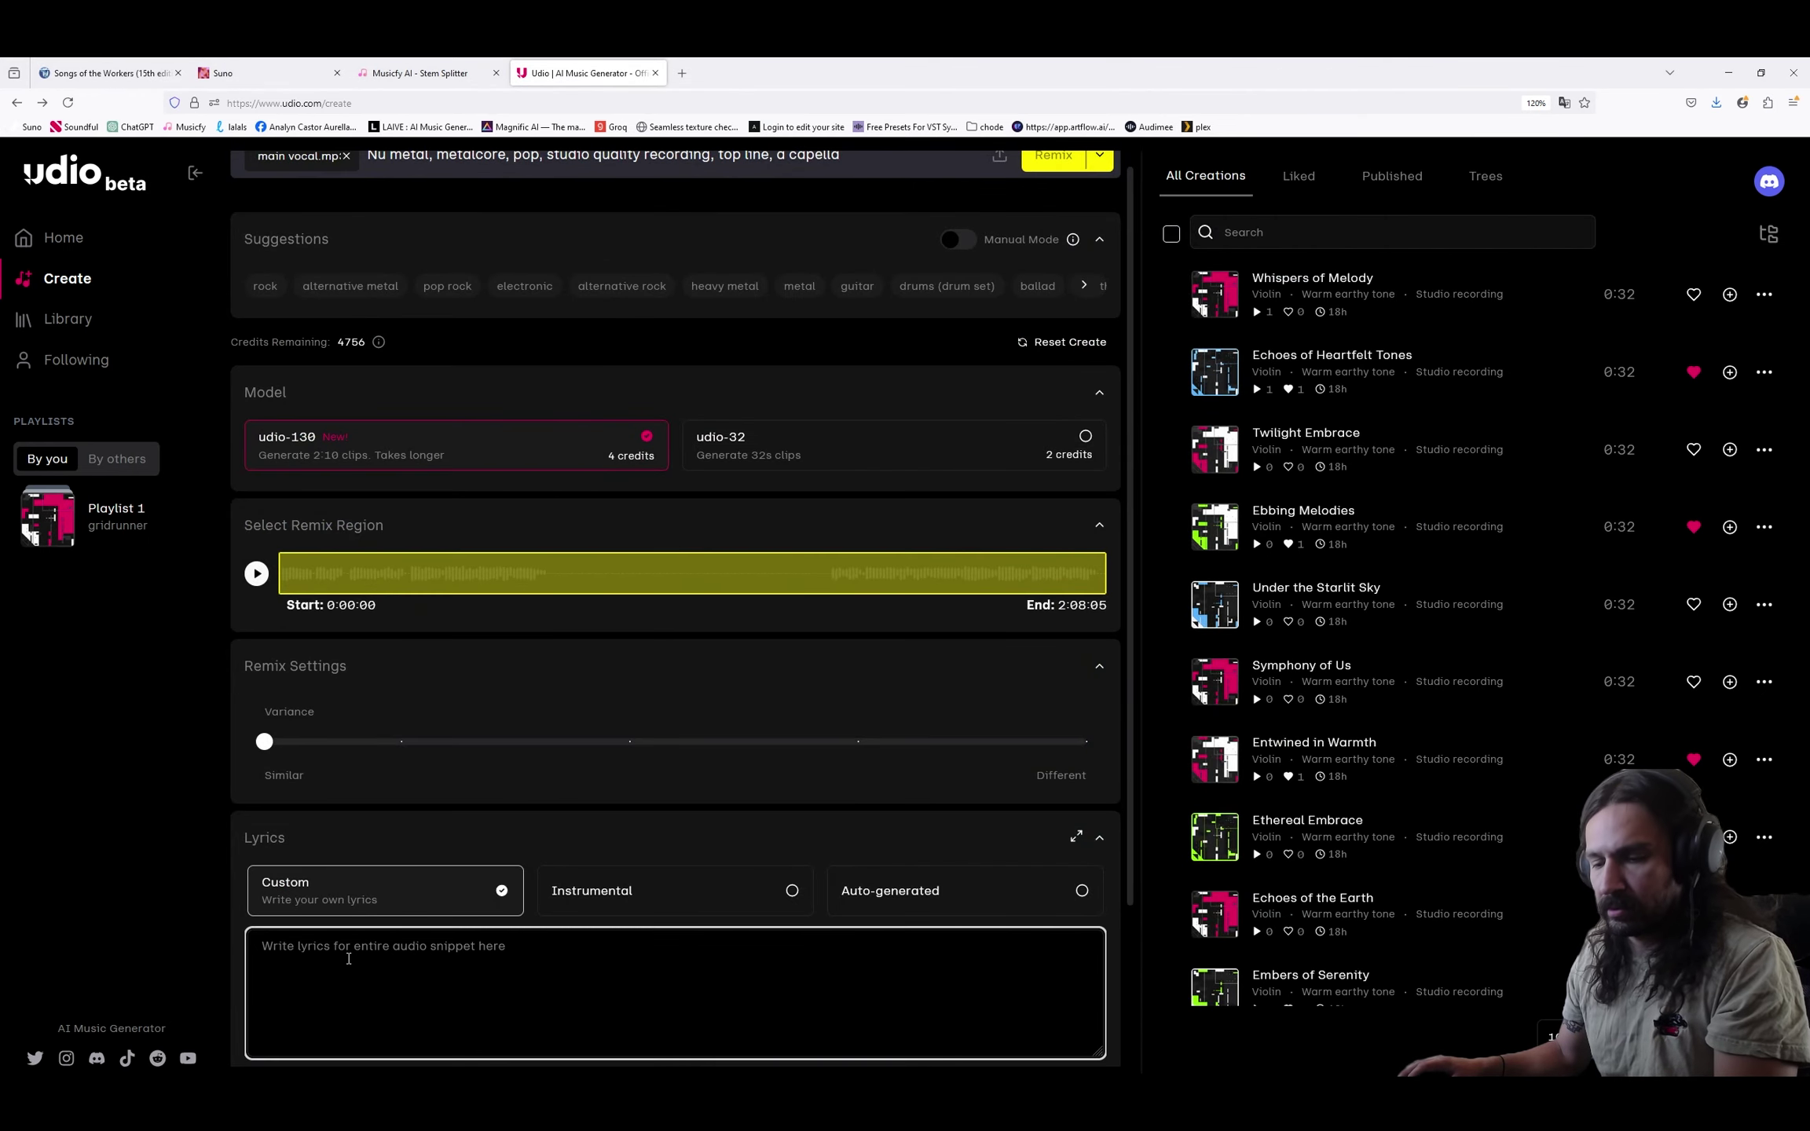
pyautogui.hotkey('ctrl', 'v')
pyautogui.scroll(-1, 709, 863)
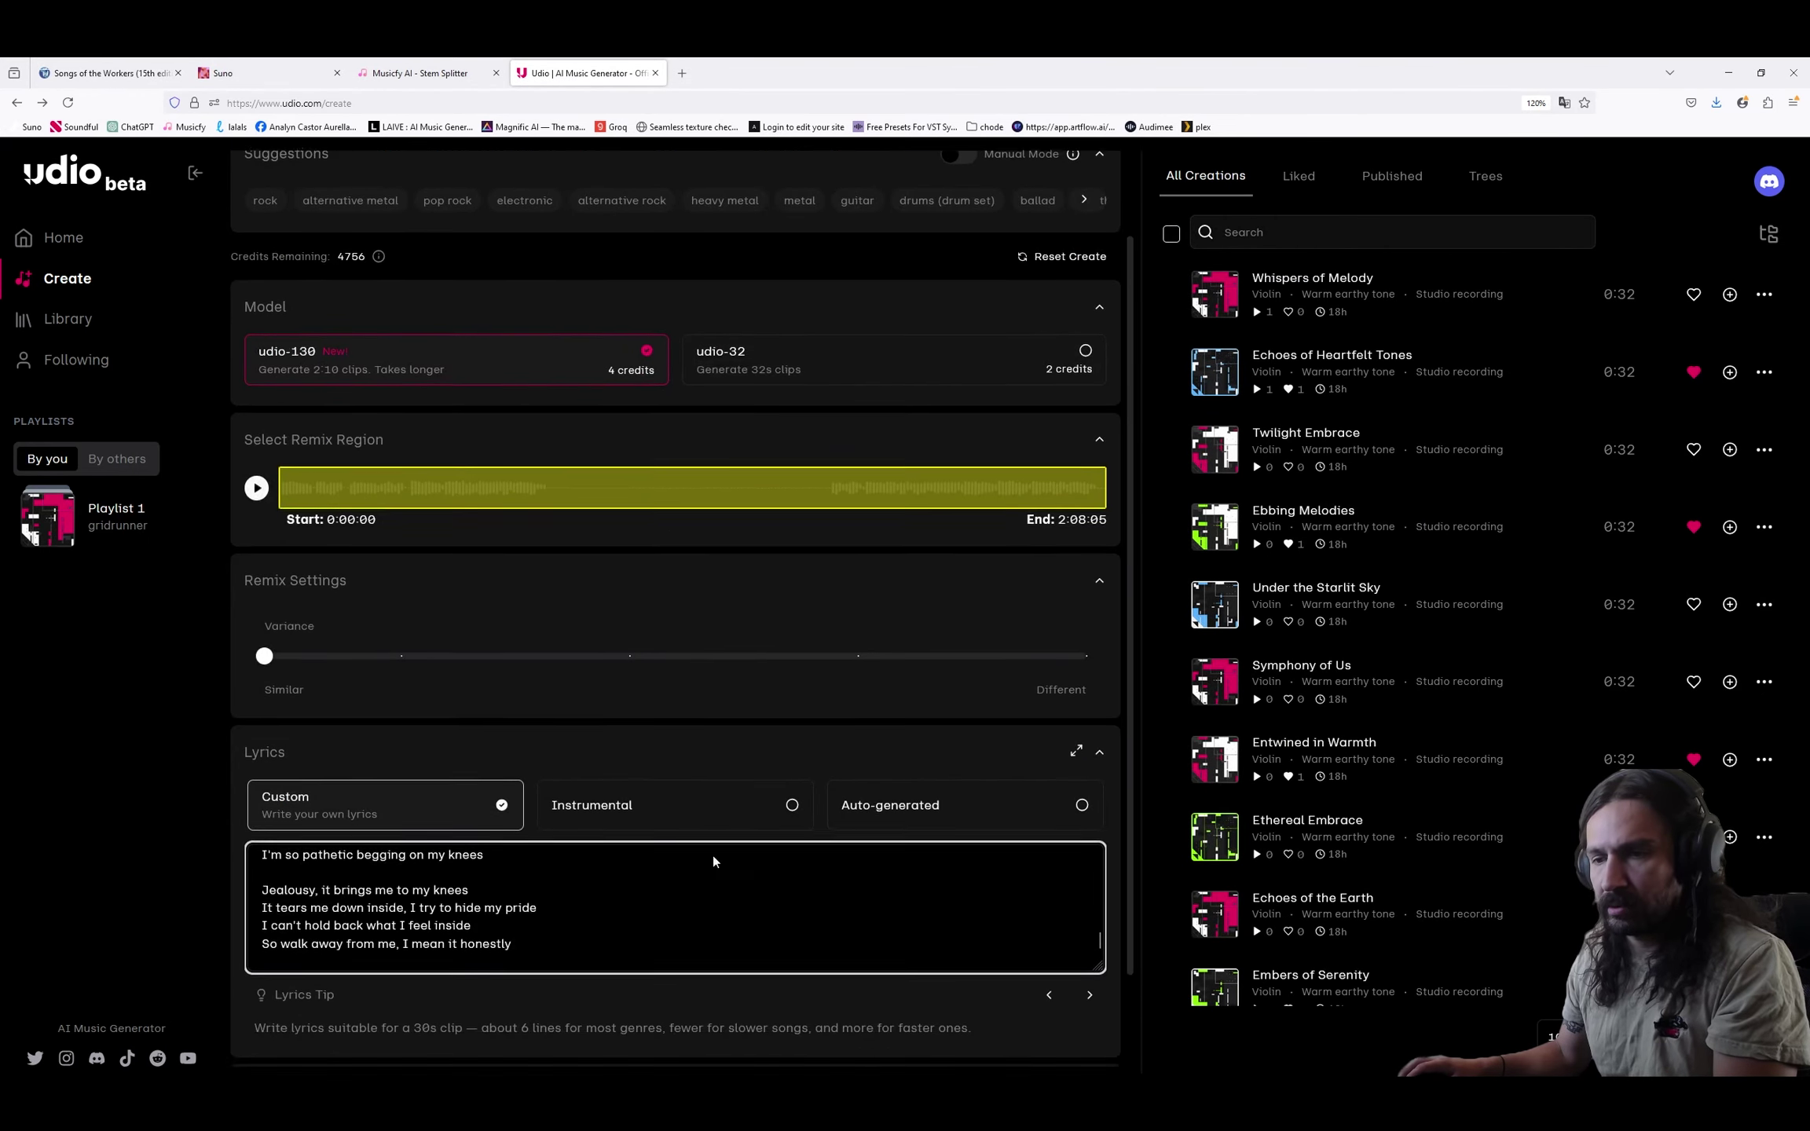
pyautogui.moveTo(534, 943); pyautogui.dragTo(211, 886)
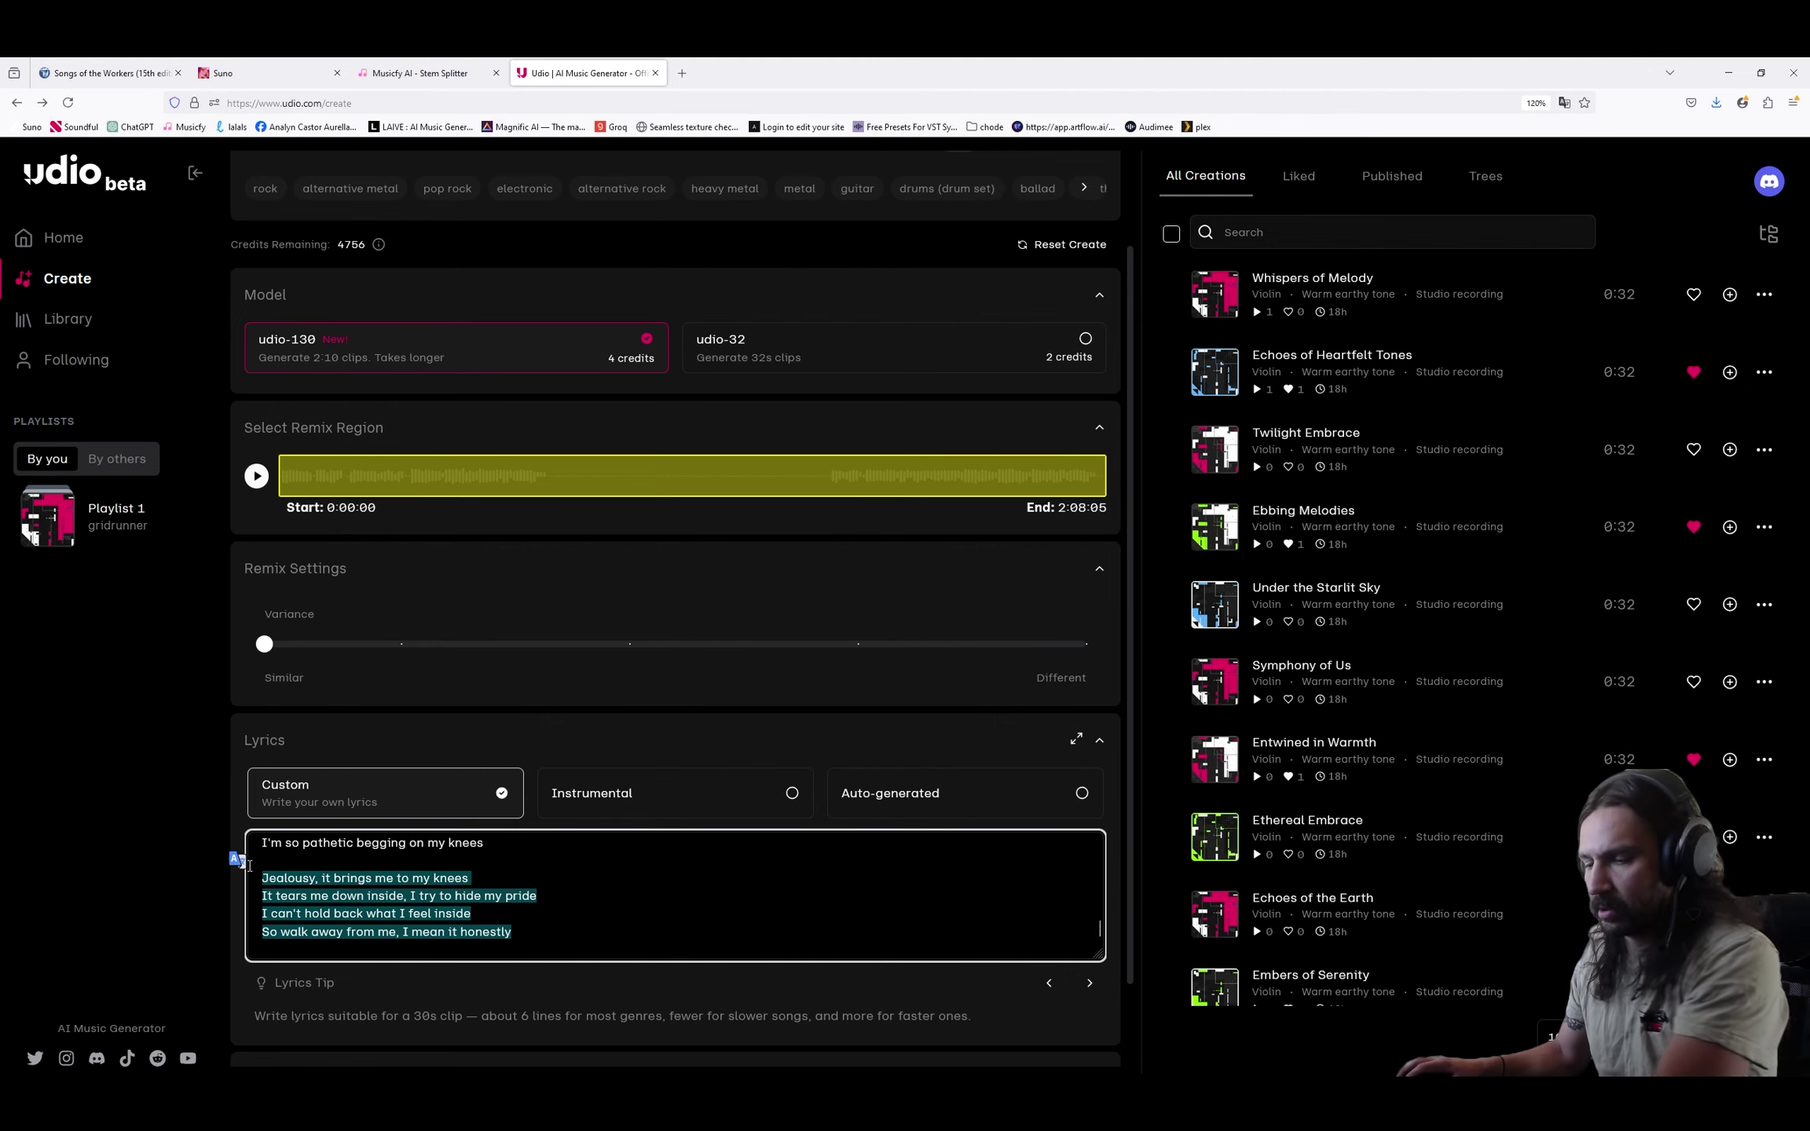
pyautogui.press('BackSpace')
pyautogui.press('BackSpace')
pyautogui.press('BackSpace')
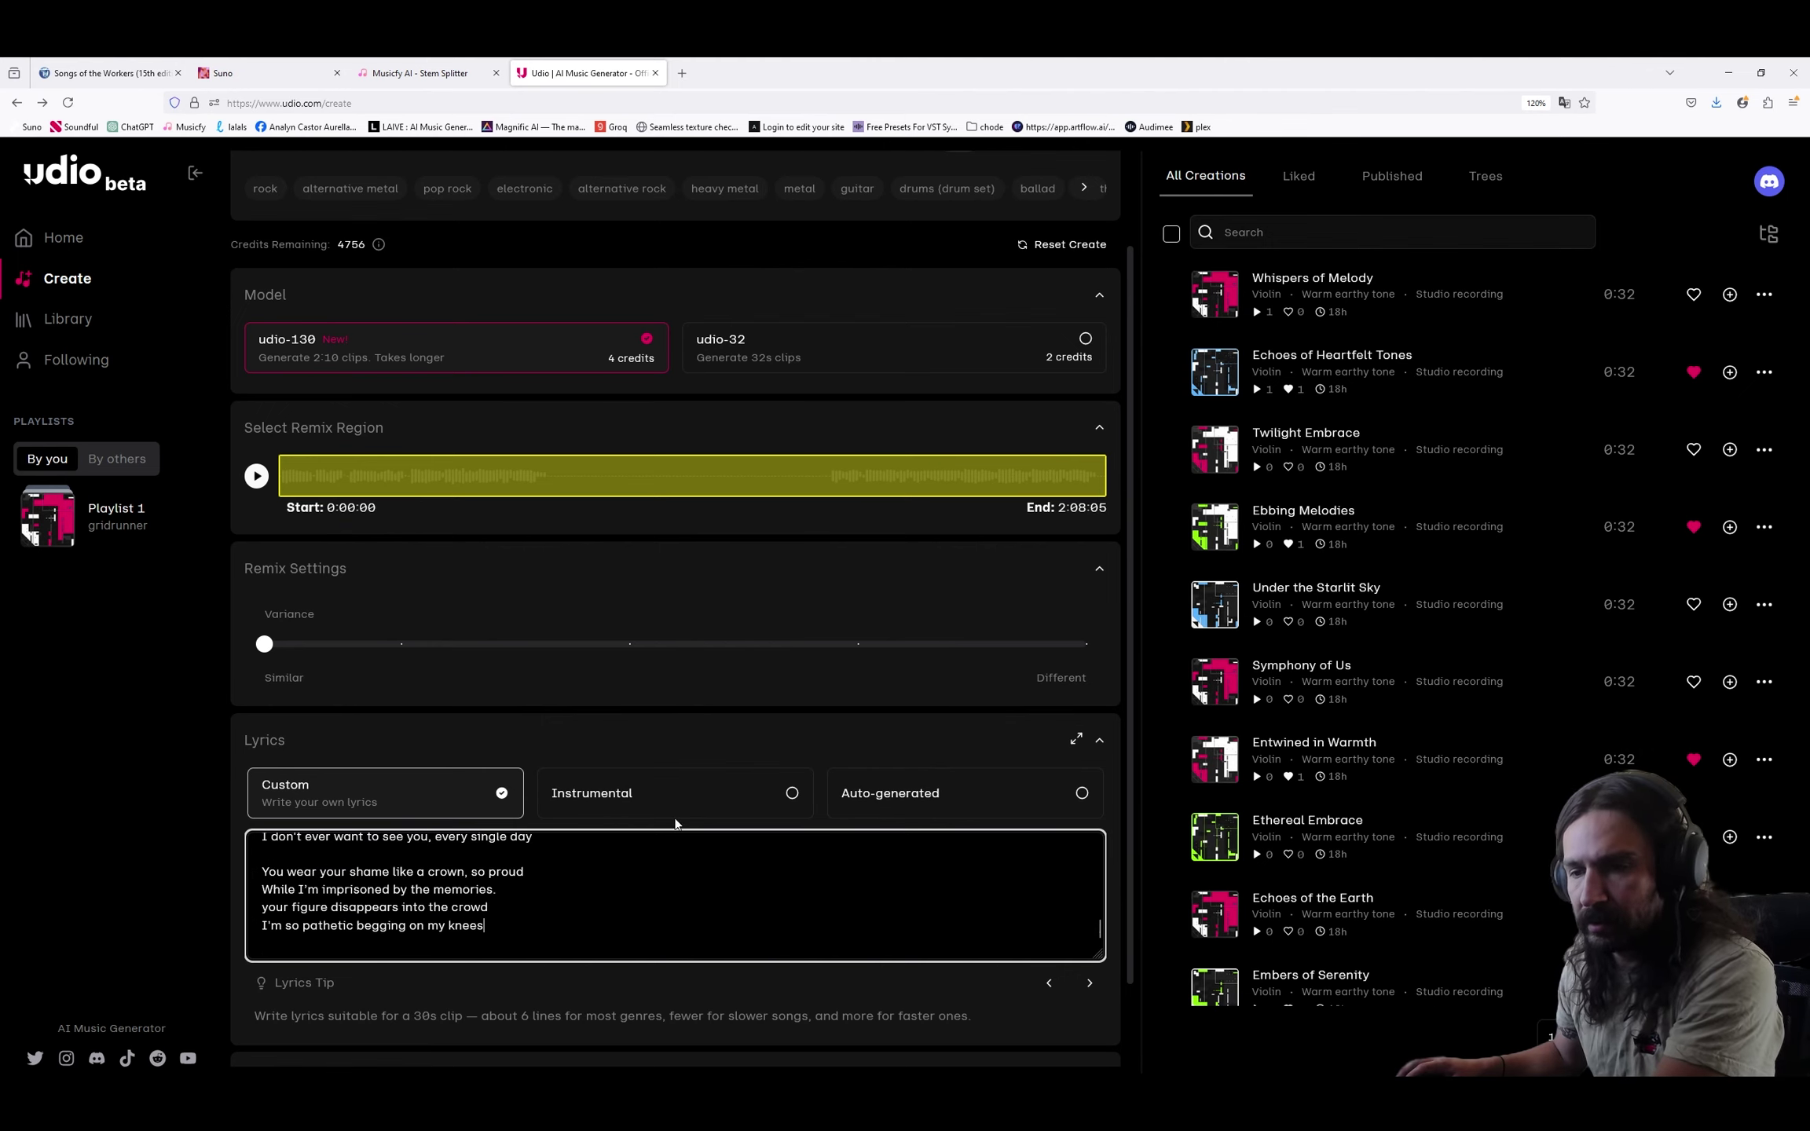
# In Advanced Features, set Generation Quality to Ultra, Clarity to 75% and Variance to about 0.49.
pyautogui.scroll(-1, 982, 696)
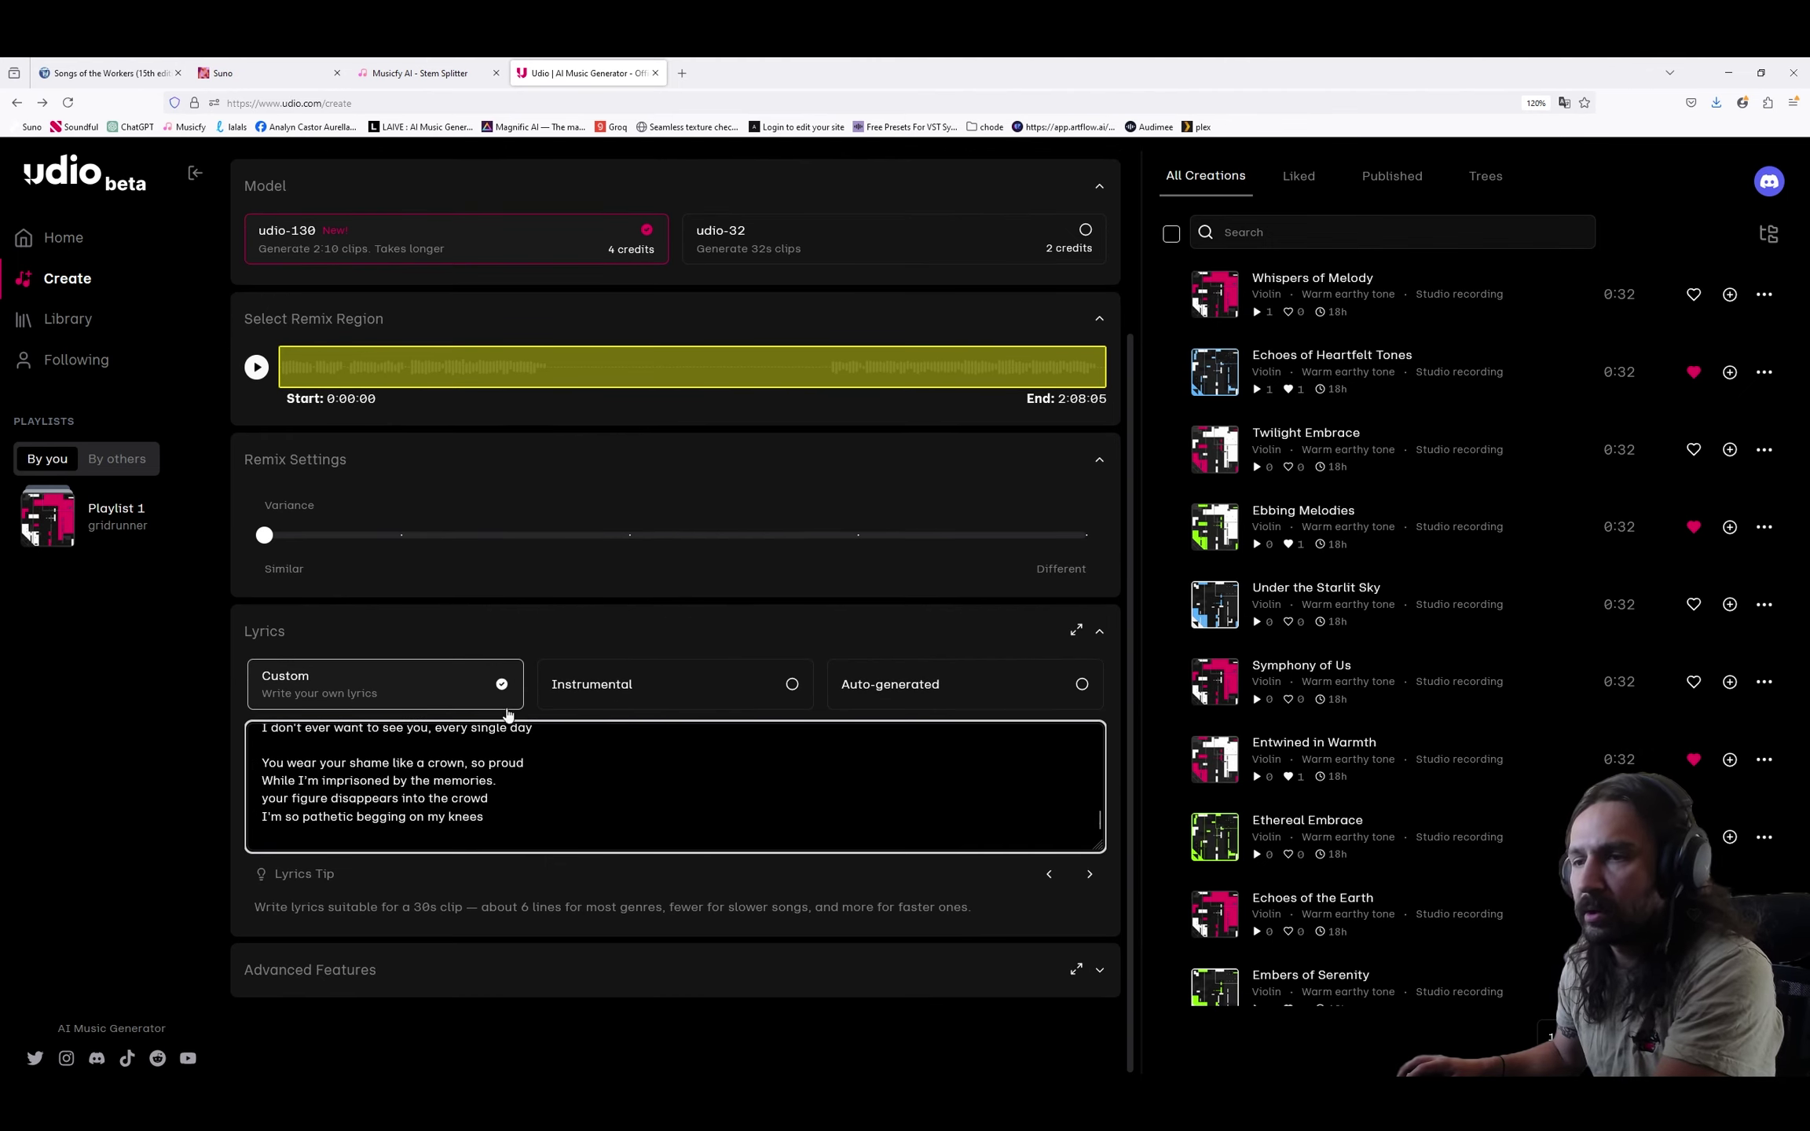
pyautogui.click(1099, 971)
pyautogui.scroll(-3, 1013, 965)
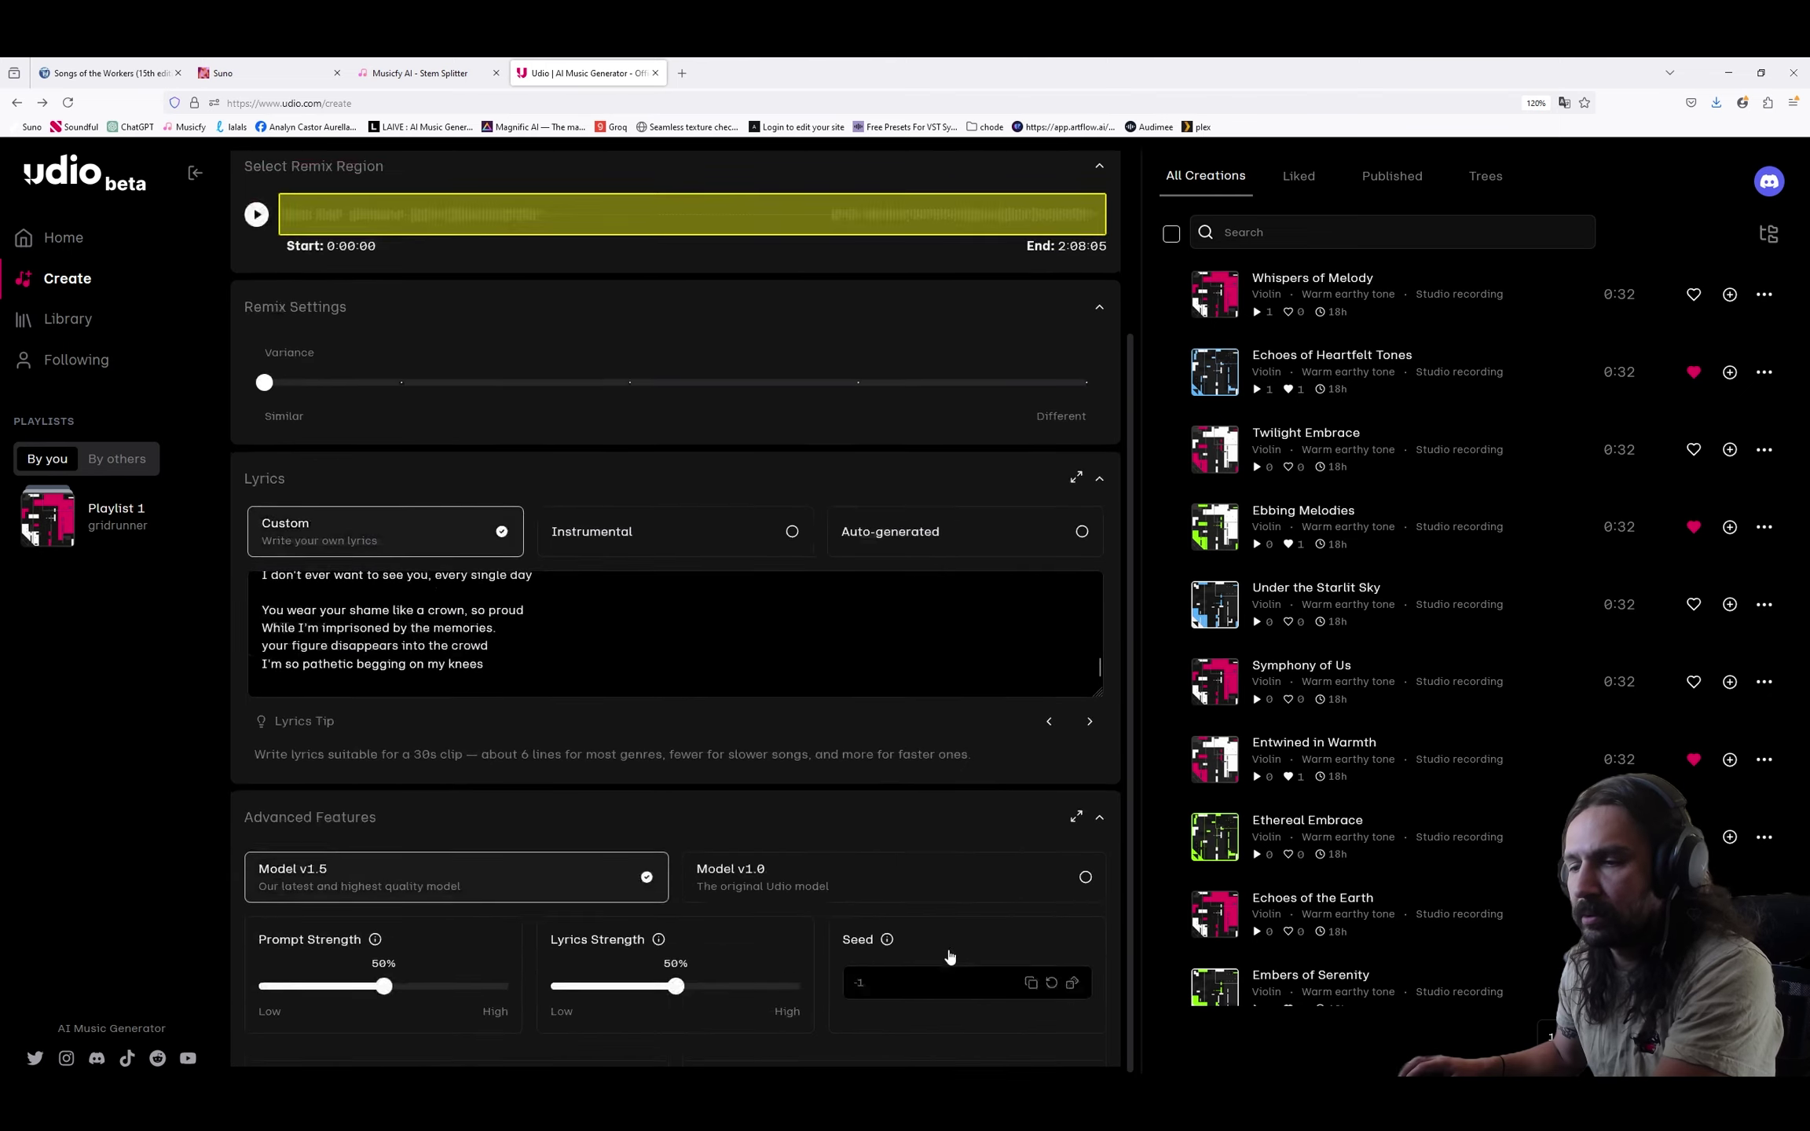
pyautogui.scroll(-1, 644, 855)
pyautogui.moveTo(956, 914); pyautogui.dragTo(1110, 925)
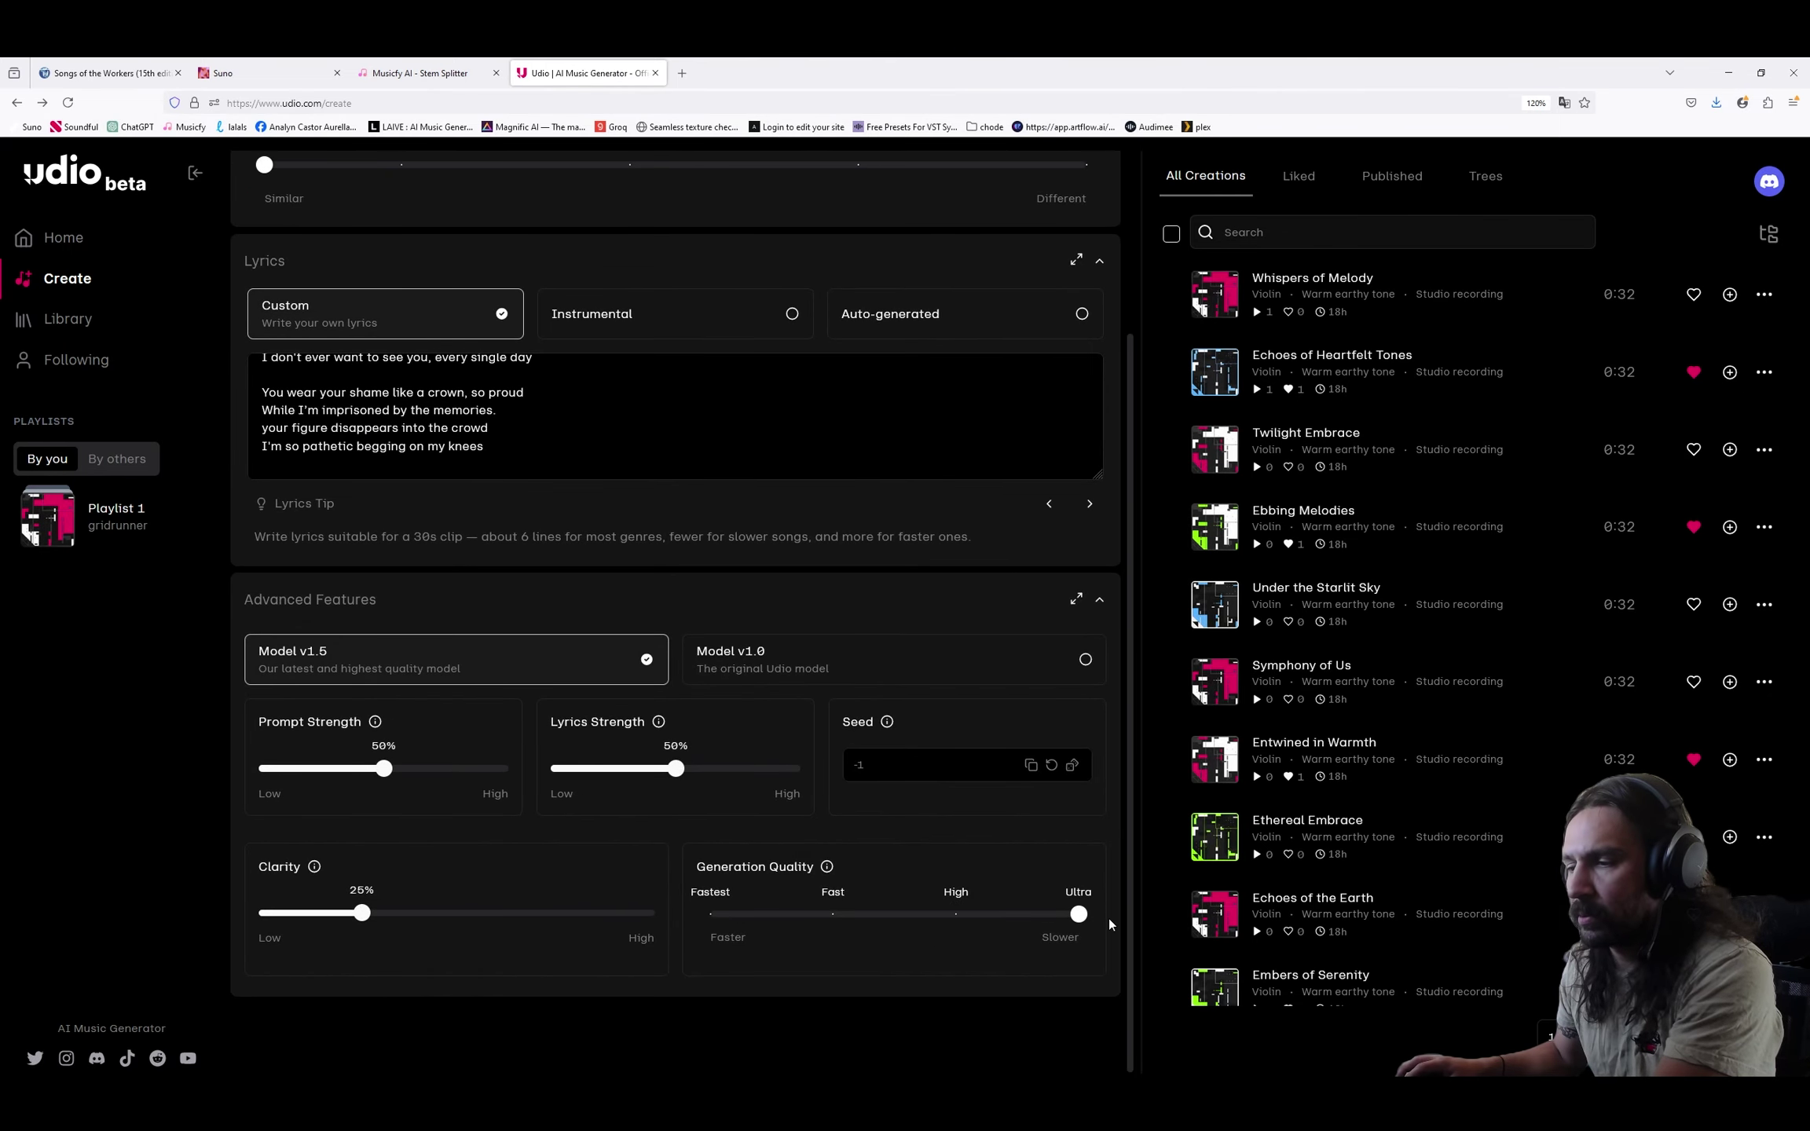
pyautogui.moveTo(373, 925); pyautogui.dragTo(556, 924)
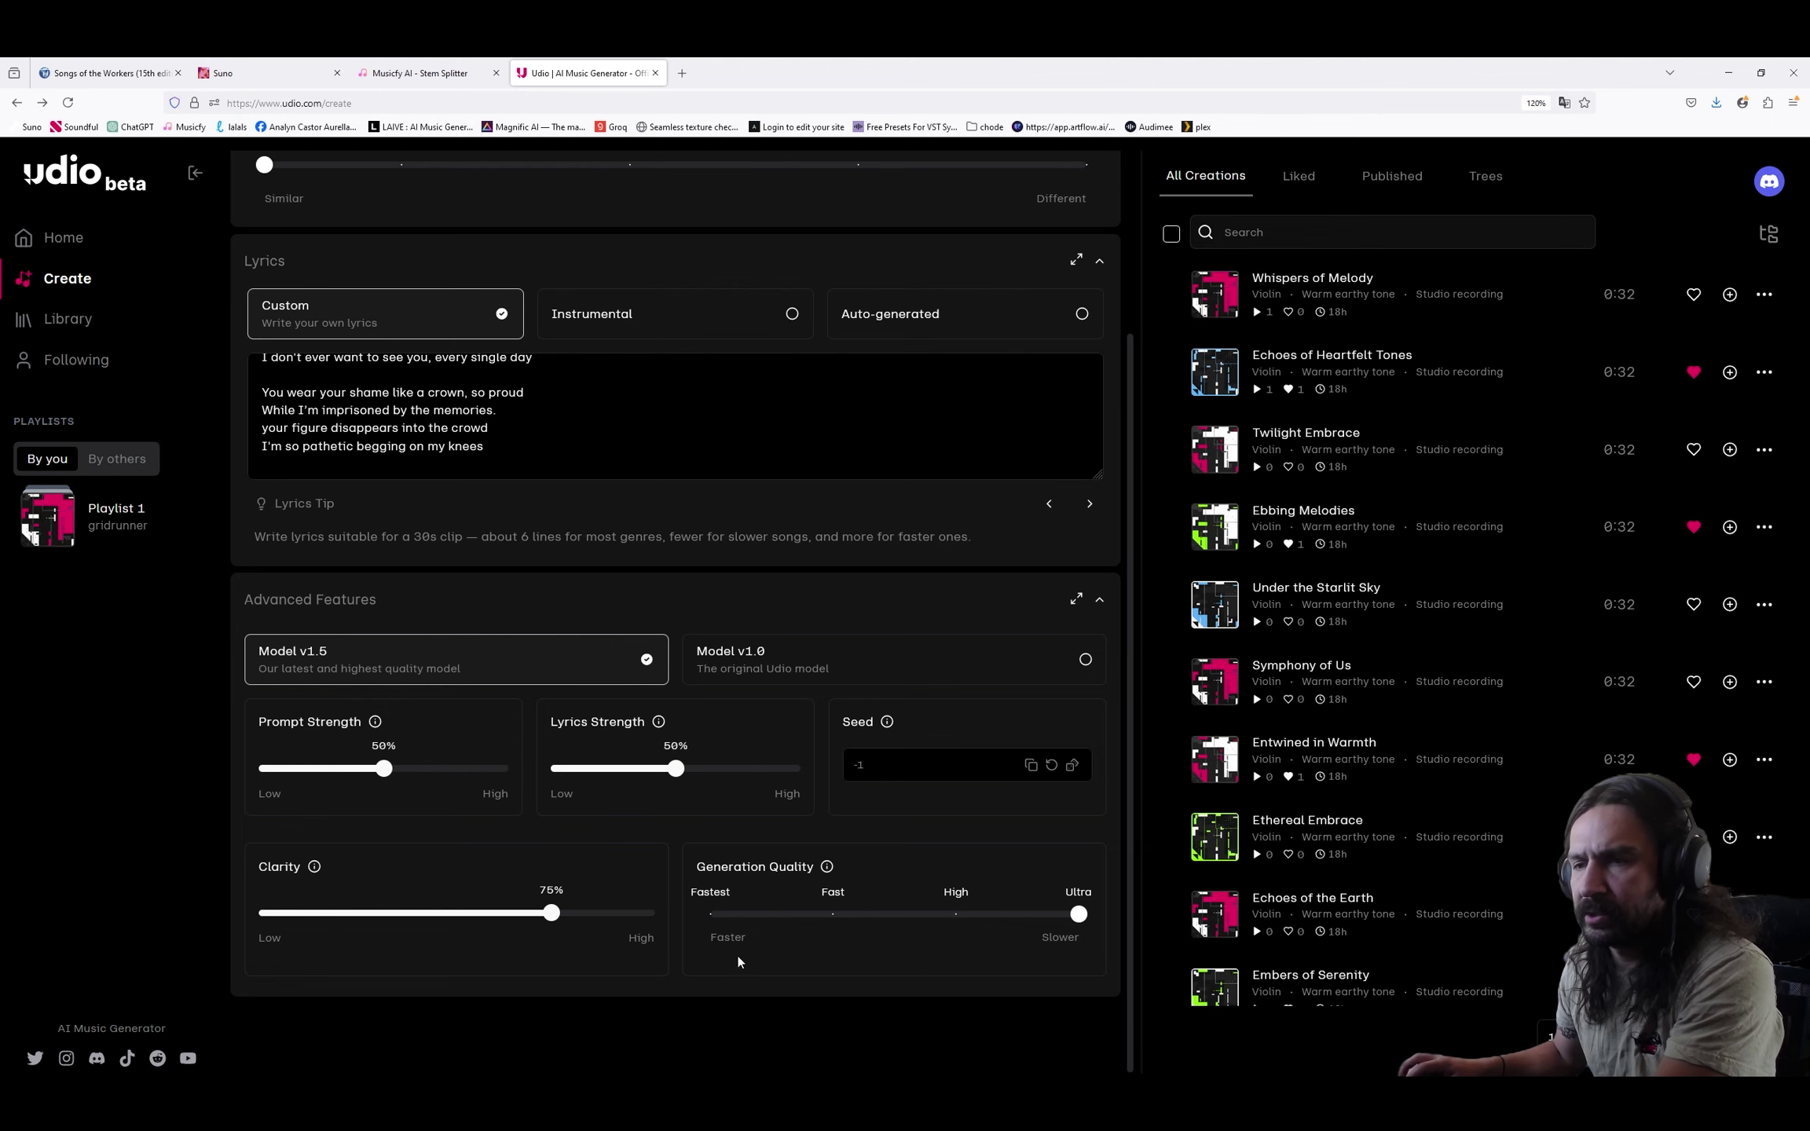
pyautogui.scroll(3, 345, 754)
pyautogui.scroll(4, 345, 753)
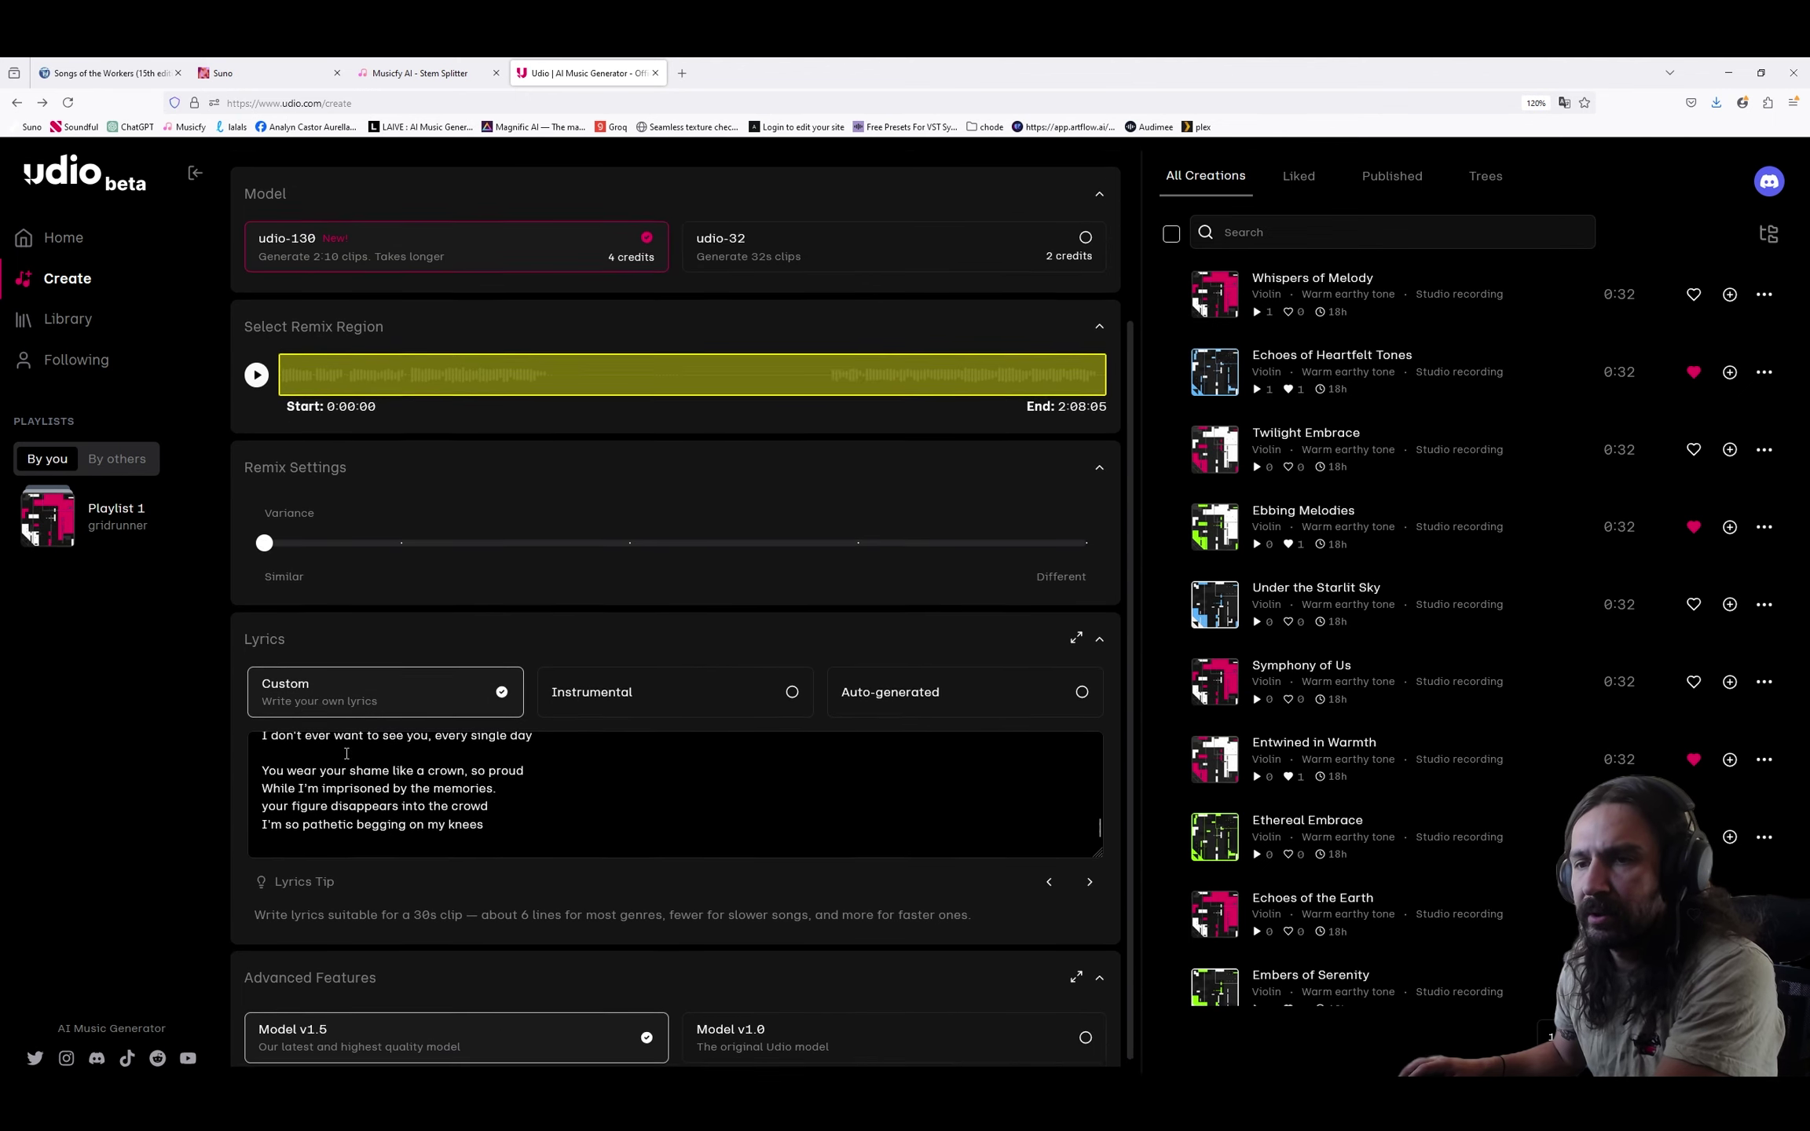
pyautogui.scroll(1, 341, 744)
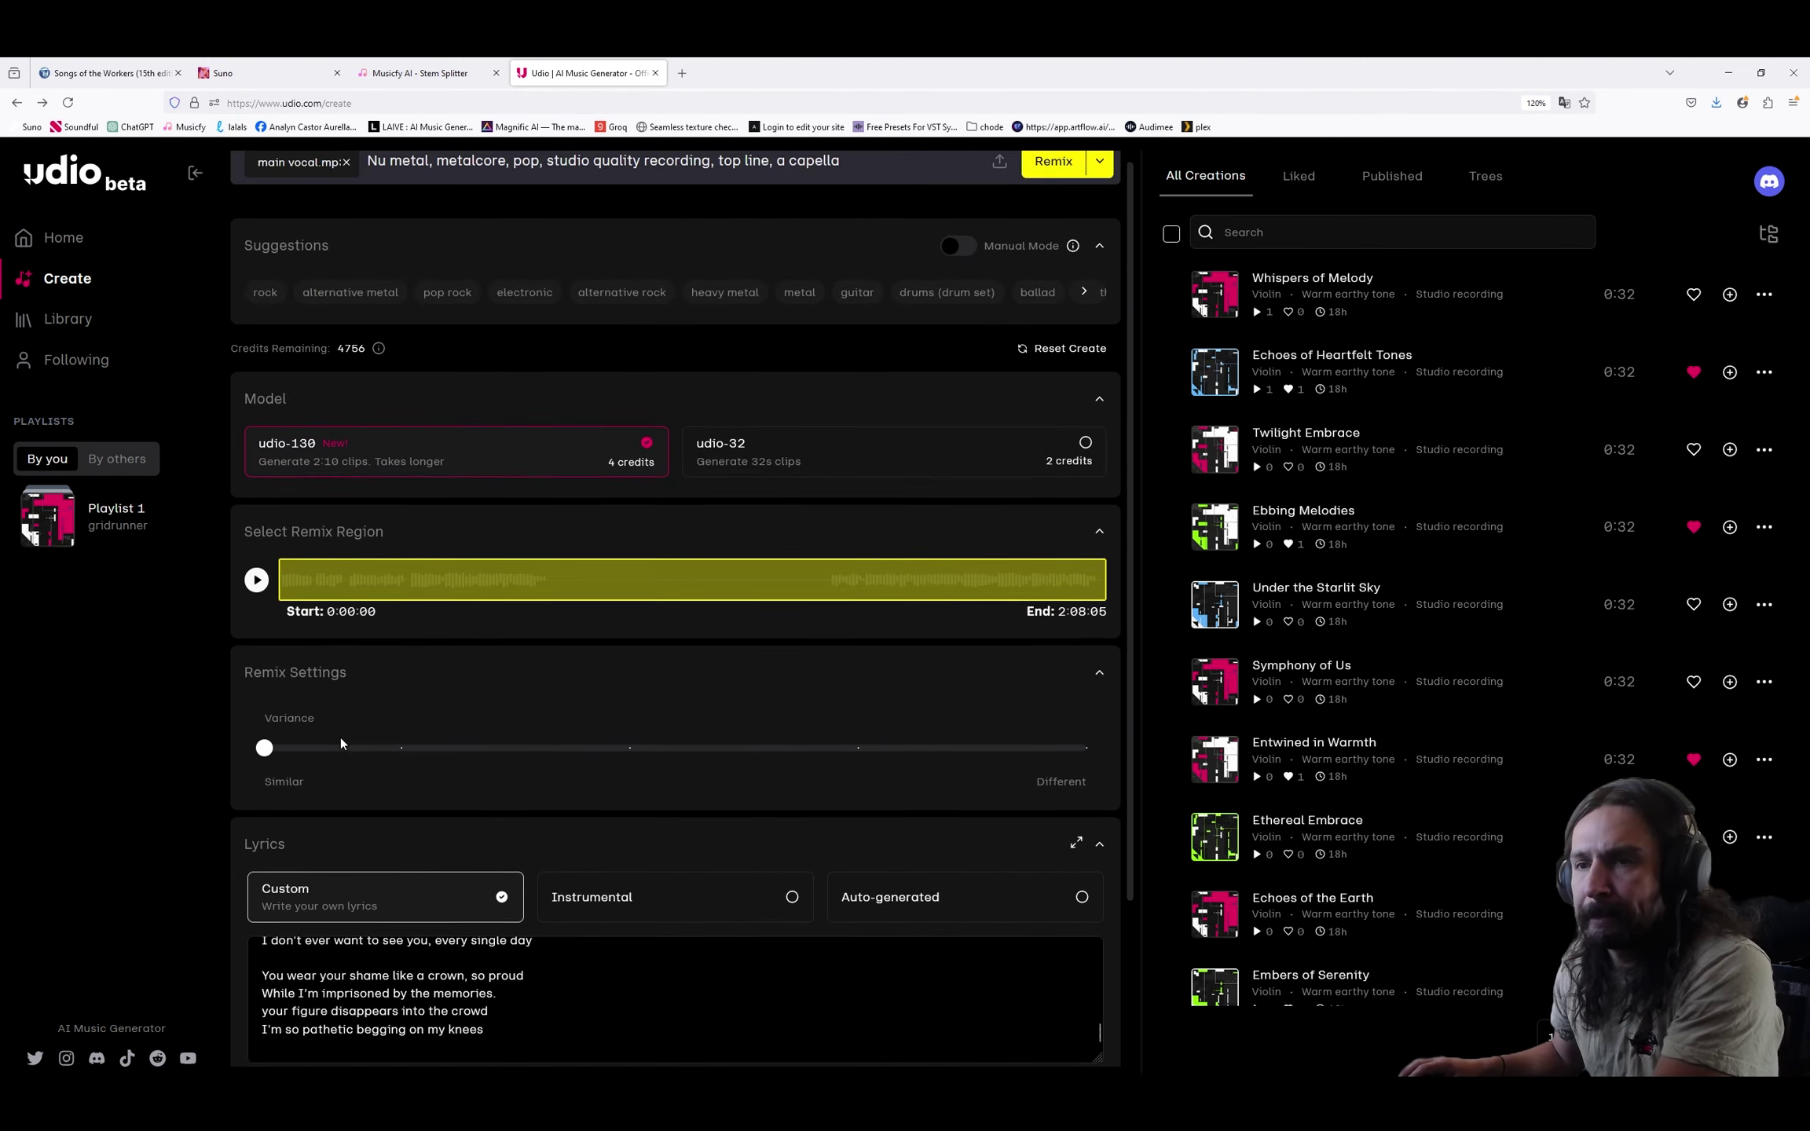
pyautogui.moveTo(266, 762); pyautogui.dragTo(647, 766)
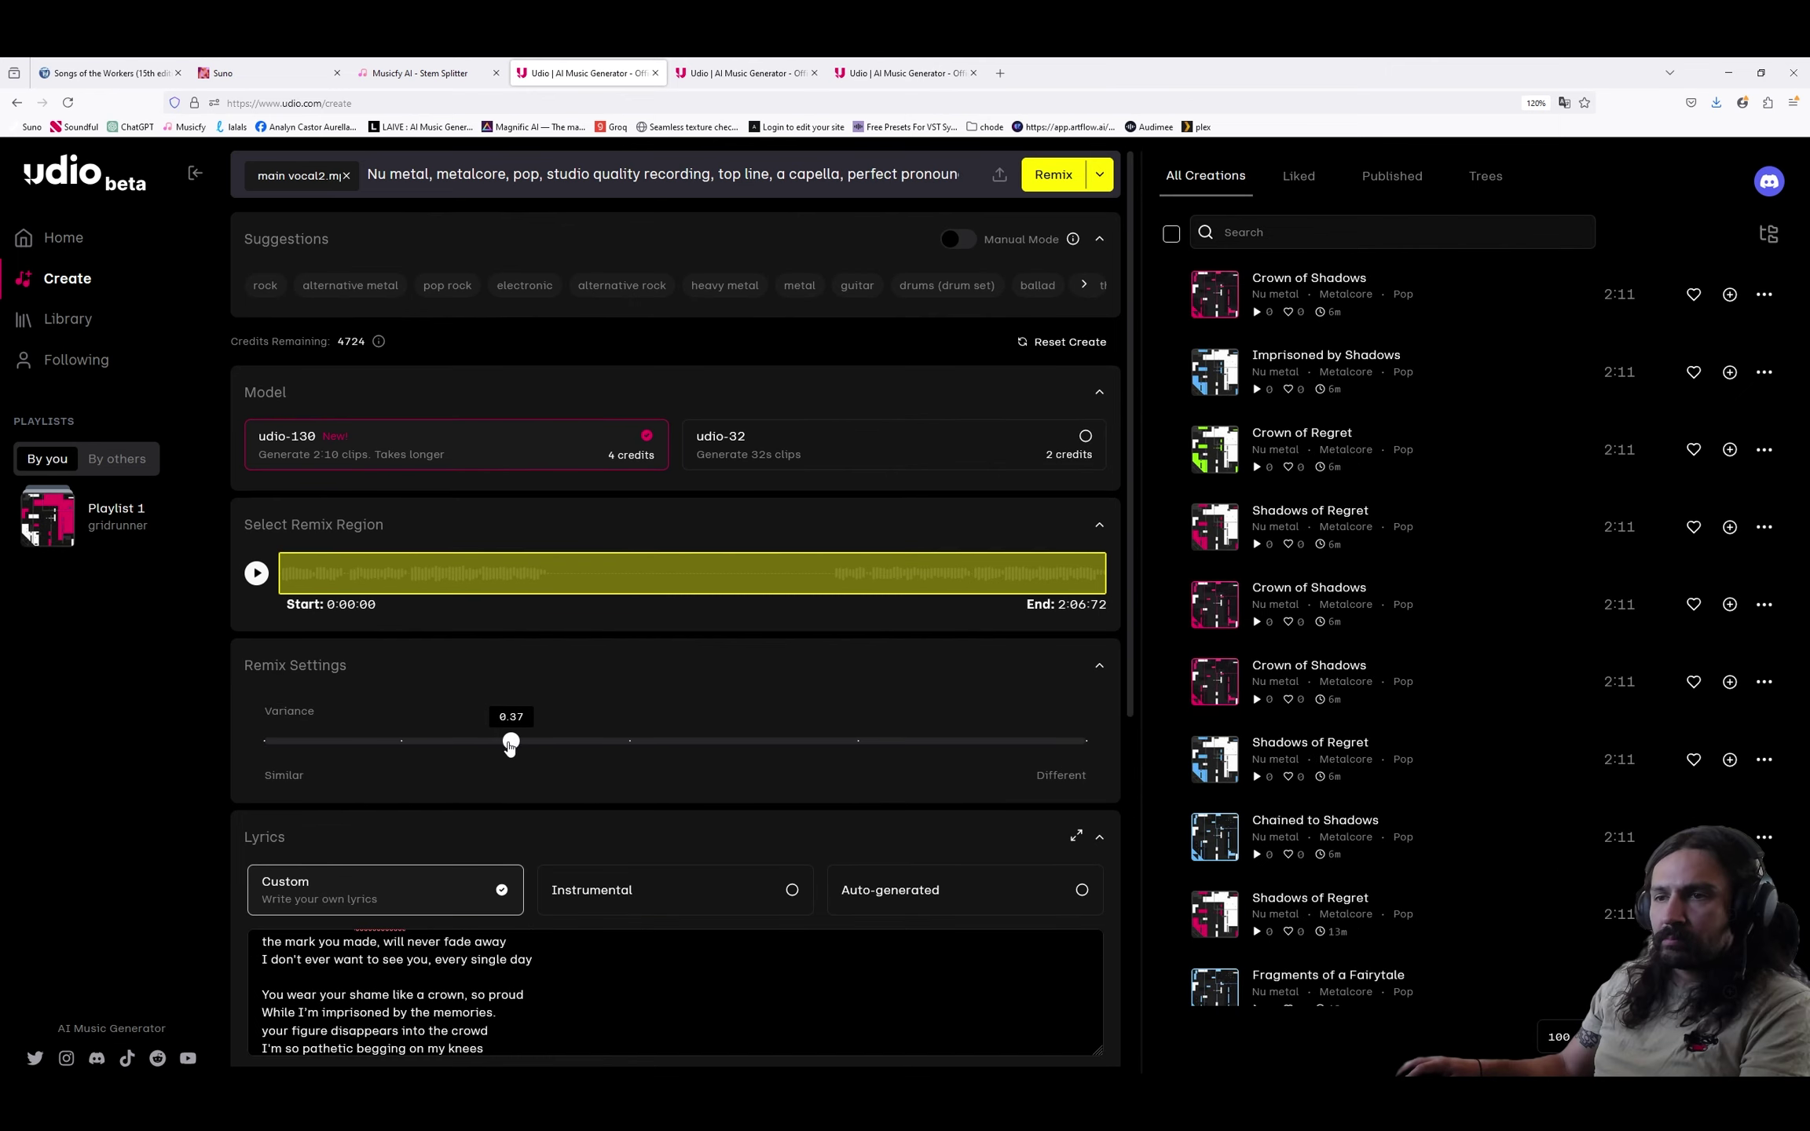
# Lower Variance to about 0.3 and return to the tab listing the generated remix takes.
pyautogui.moveTo(510, 744); pyautogui.dragTo(501, 742)
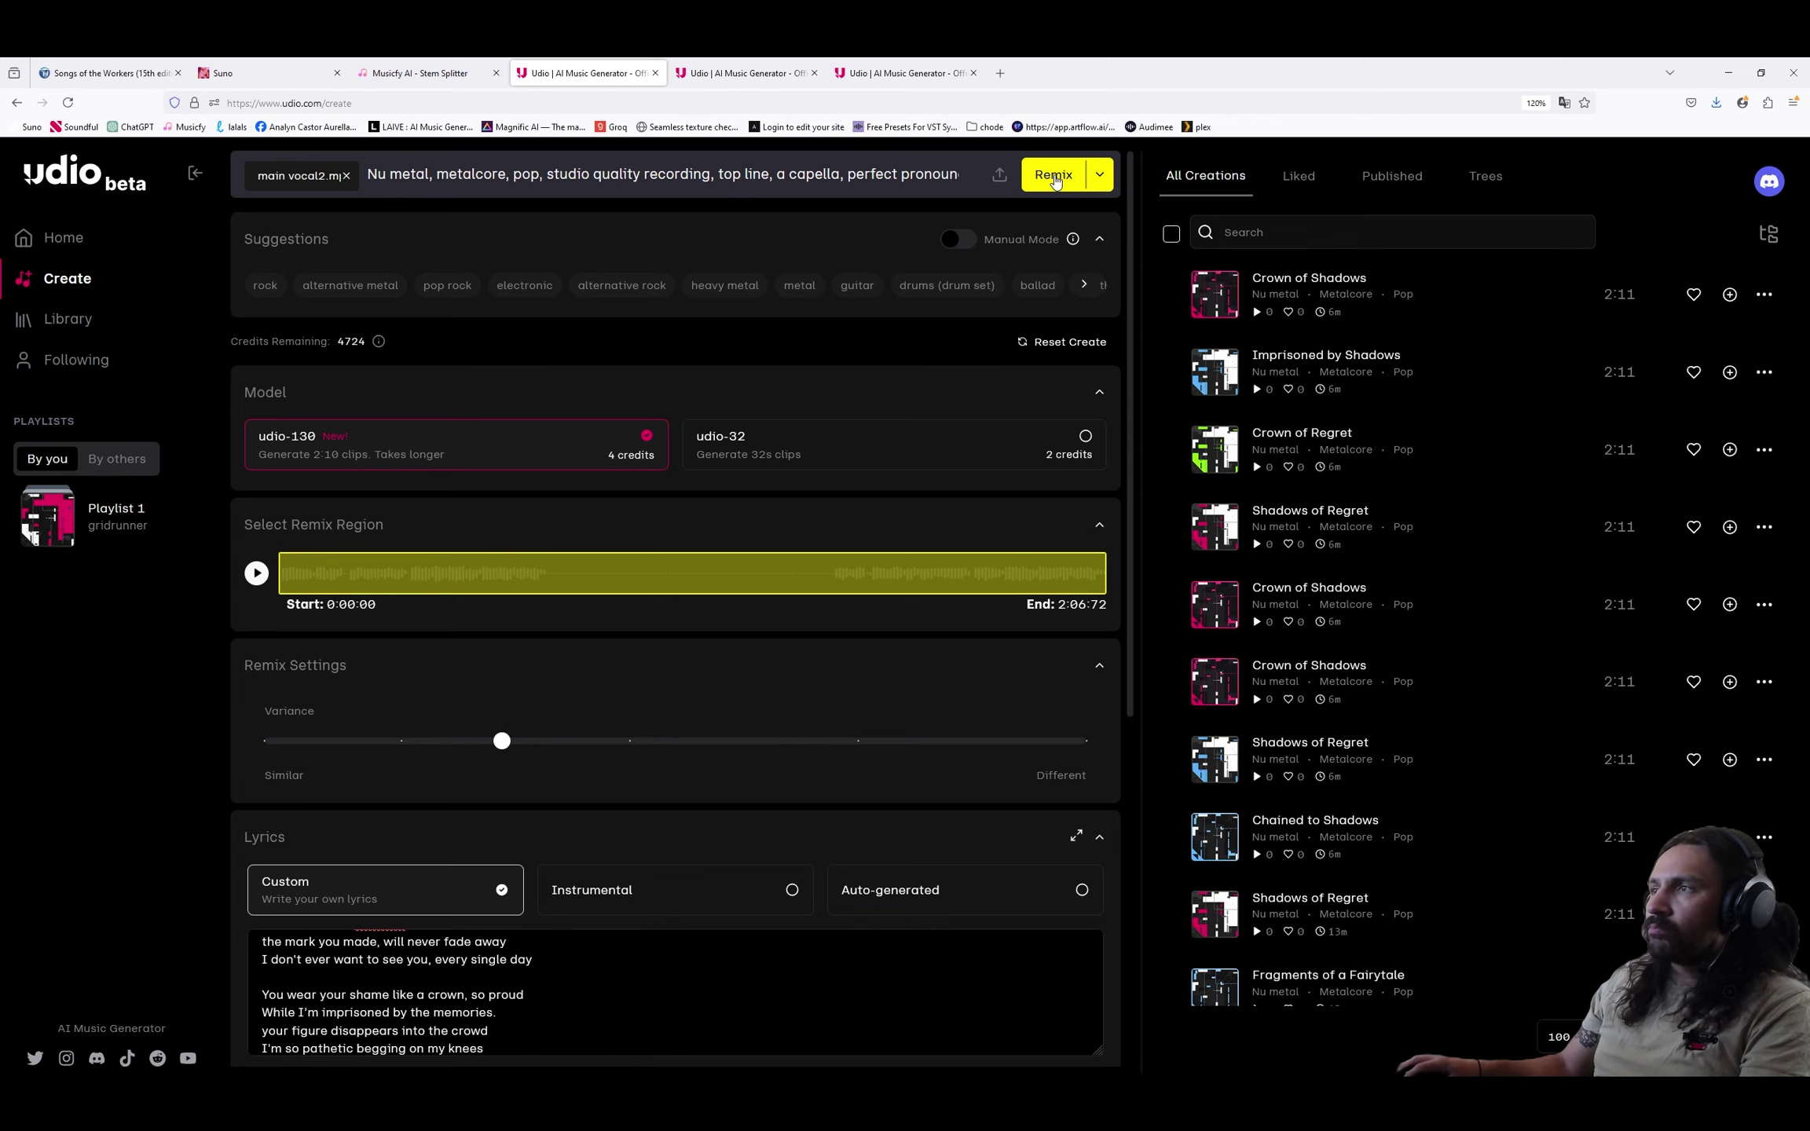
pyautogui.click(747, 72)
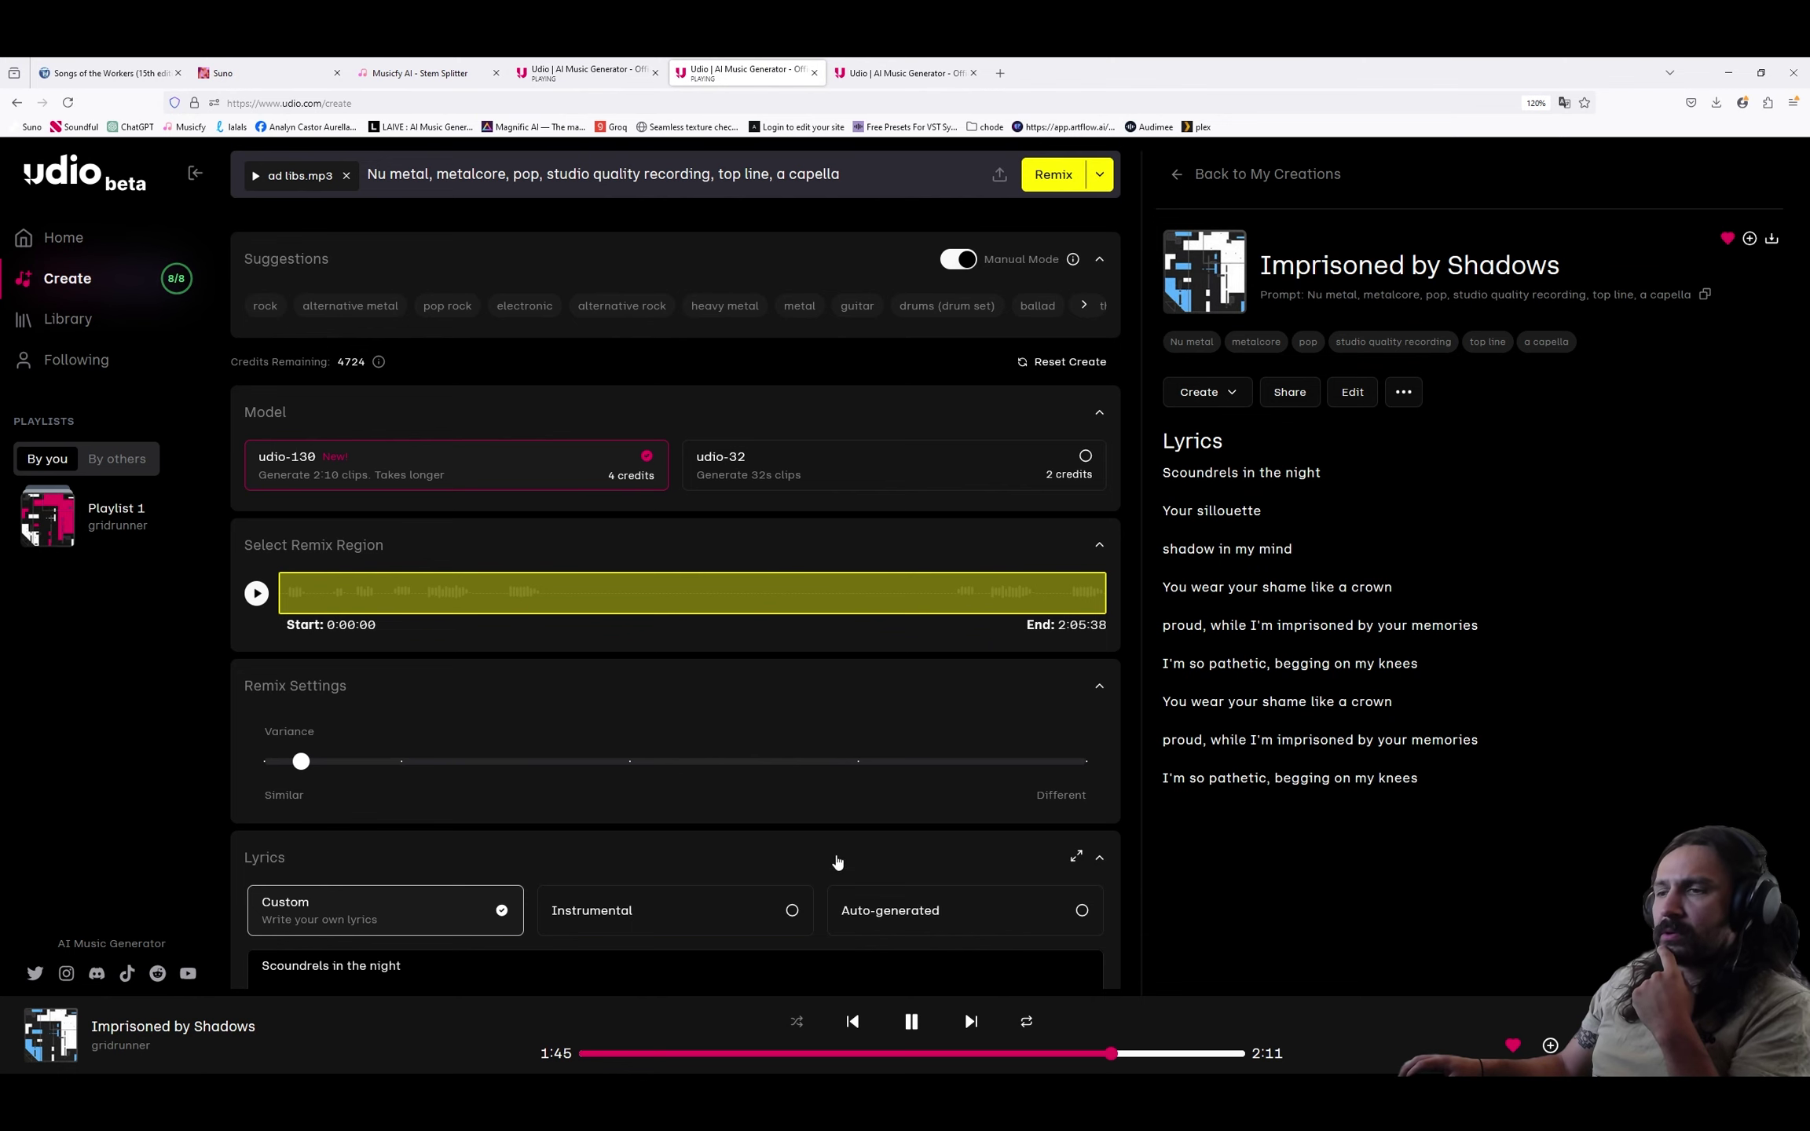
pyautogui.hotkey('ctrl', 'shift', 'Tab')
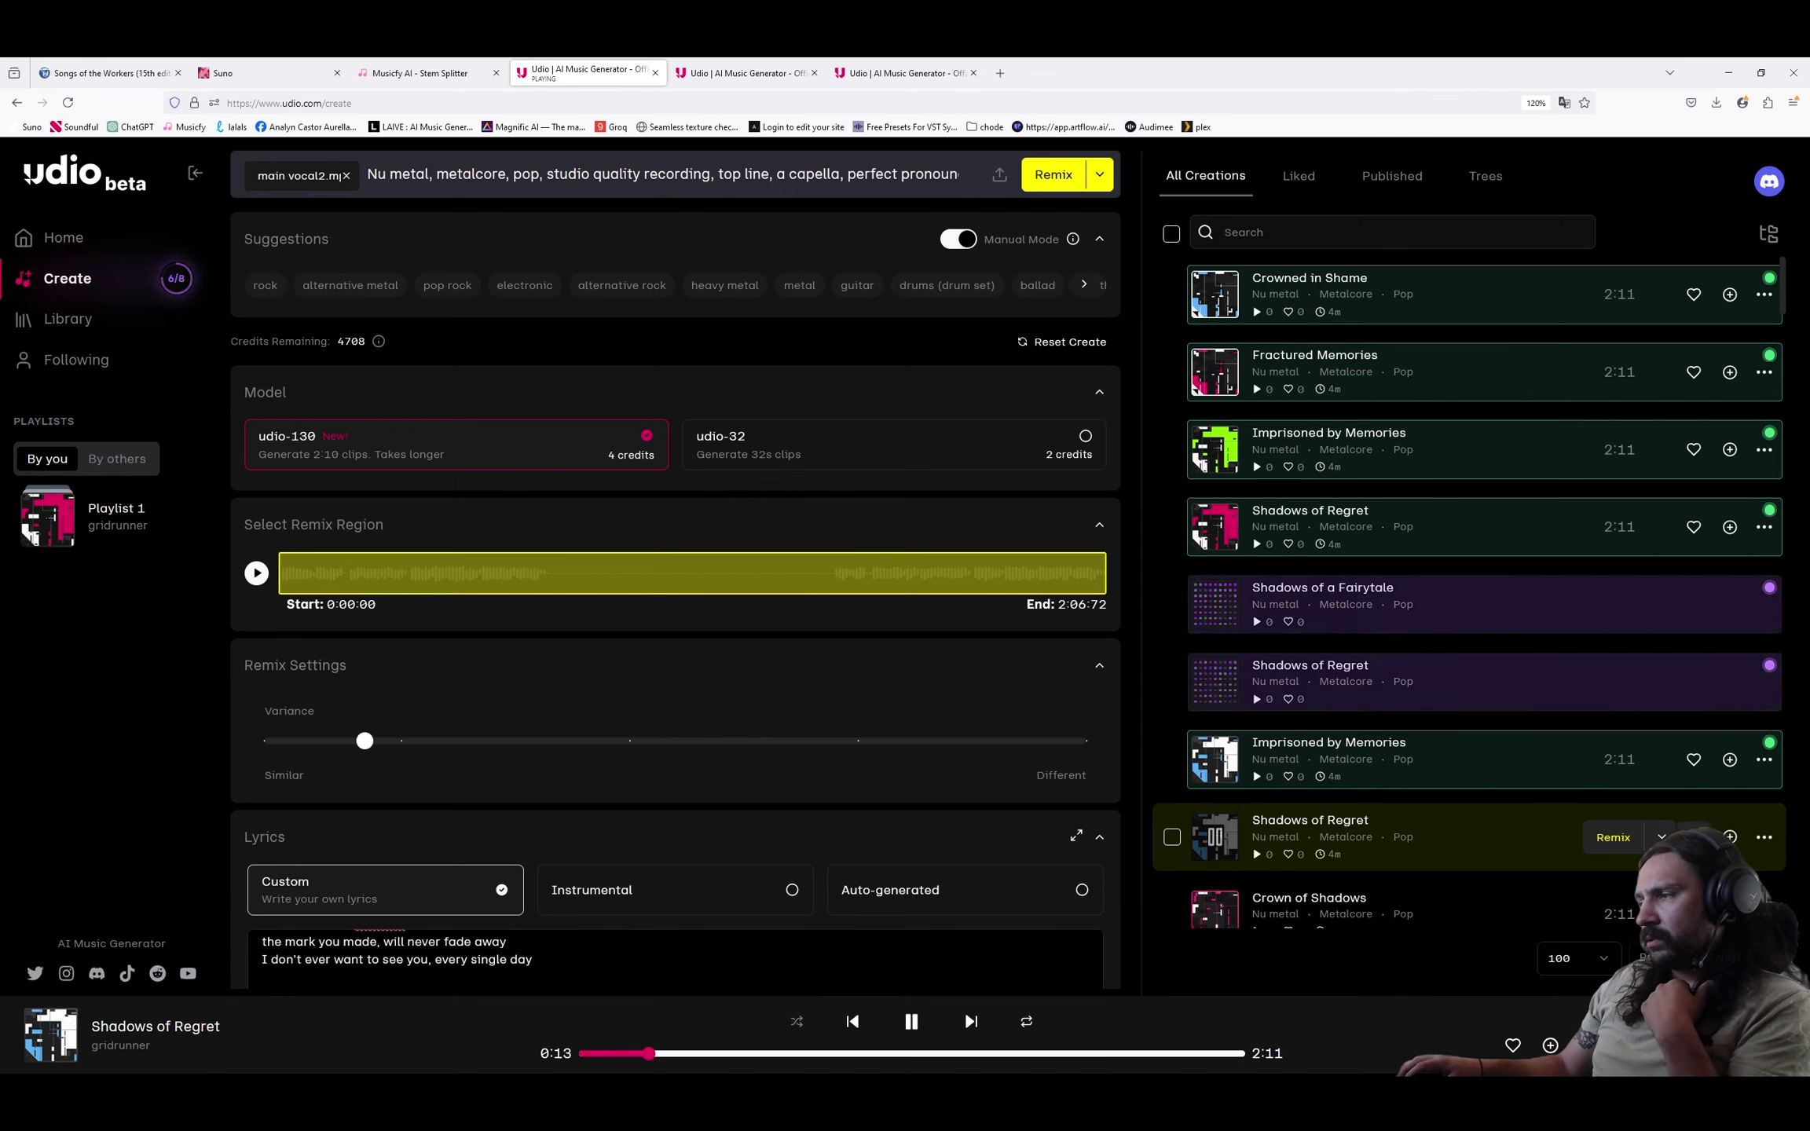
# Like the Shadows of Regret take, audition Imprisoned by Memories and Shadows of Regret, then pause.
pyautogui.click(1694, 836)
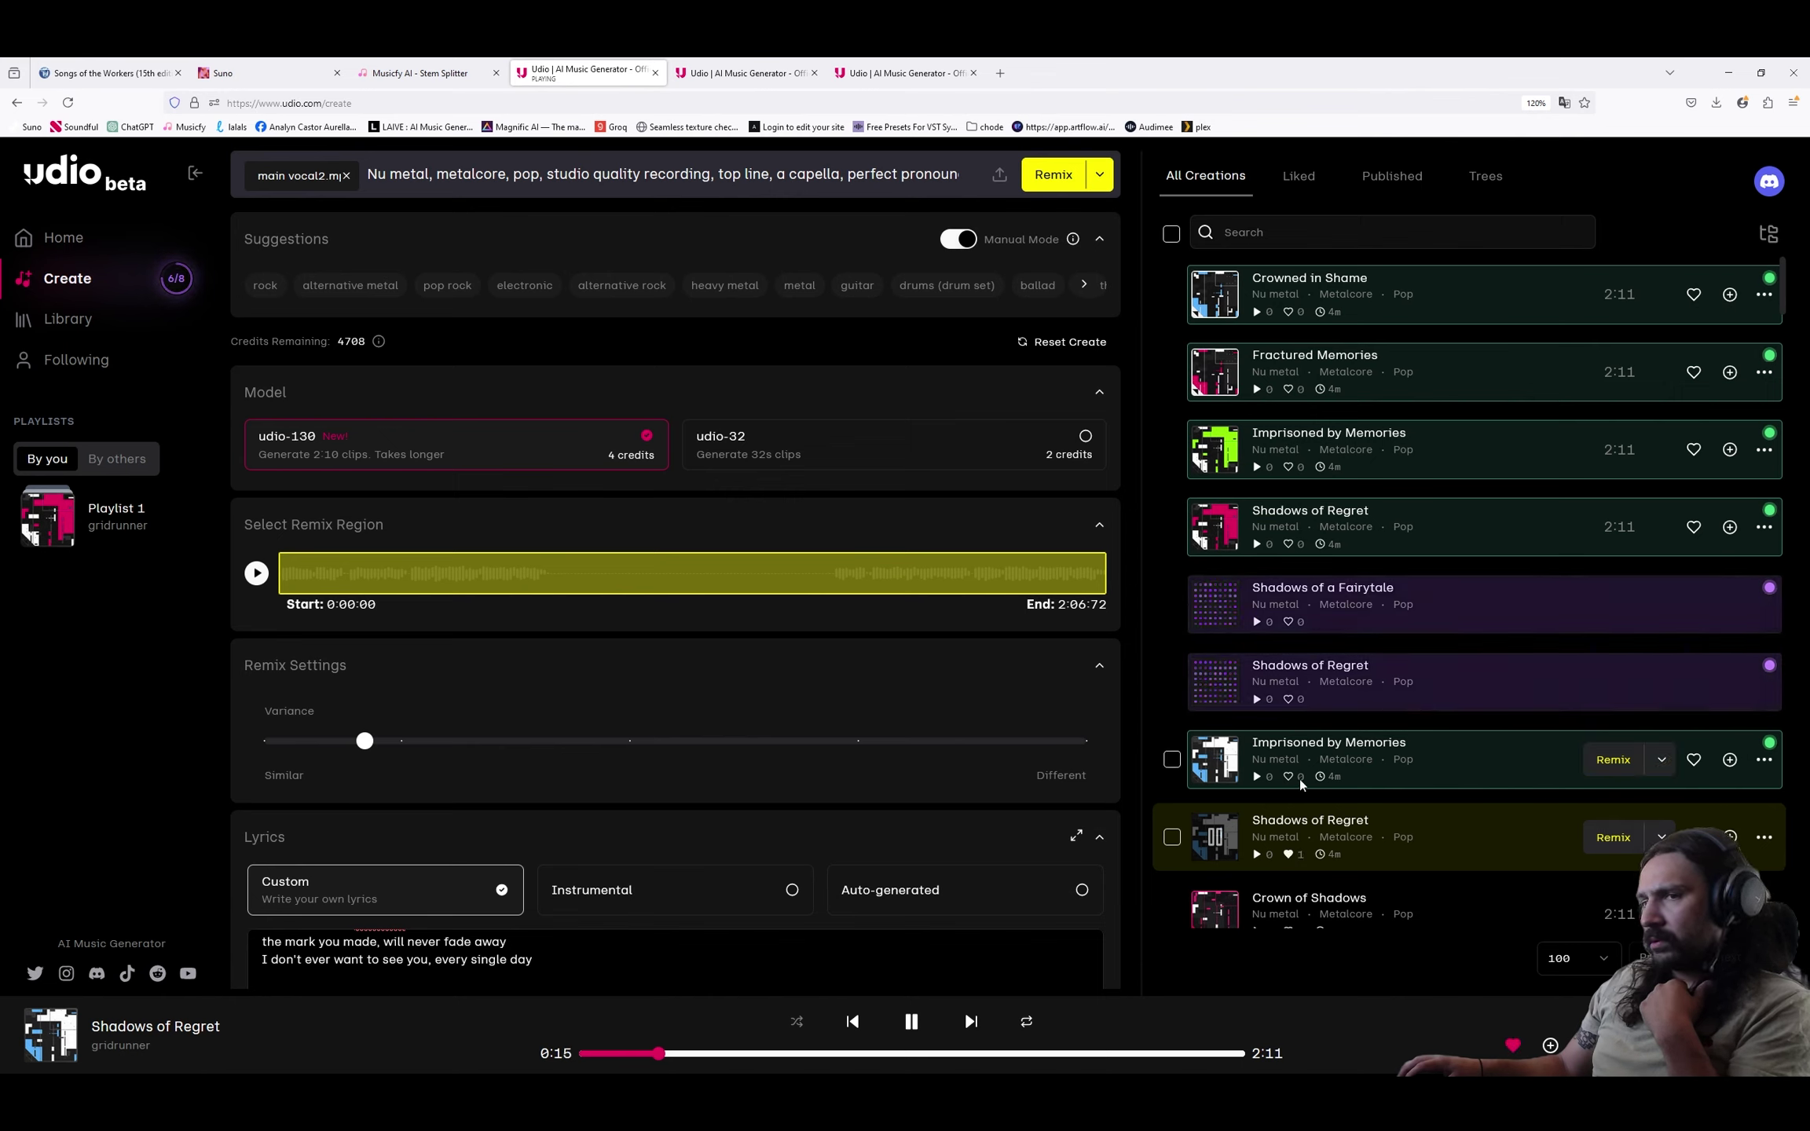
pyautogui.click(1215, 761)
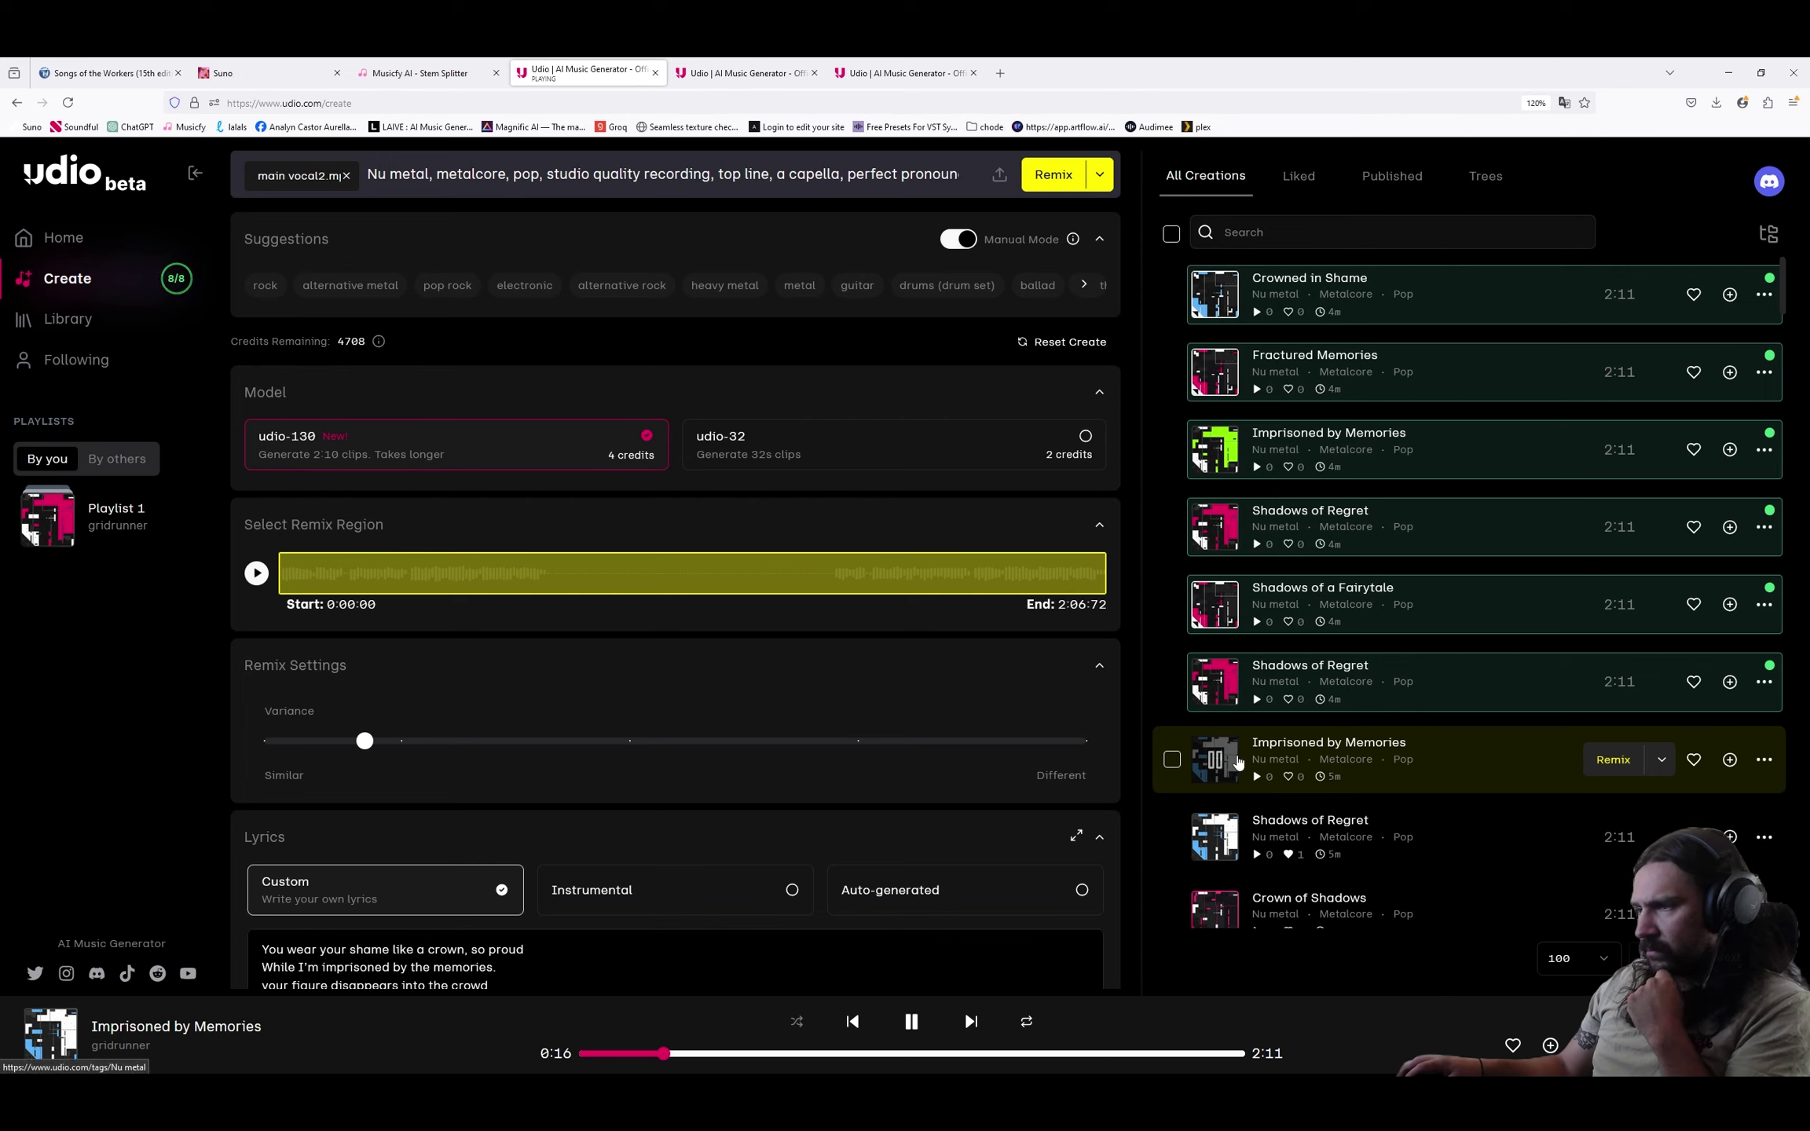
pyautogui.click(1210, 680)
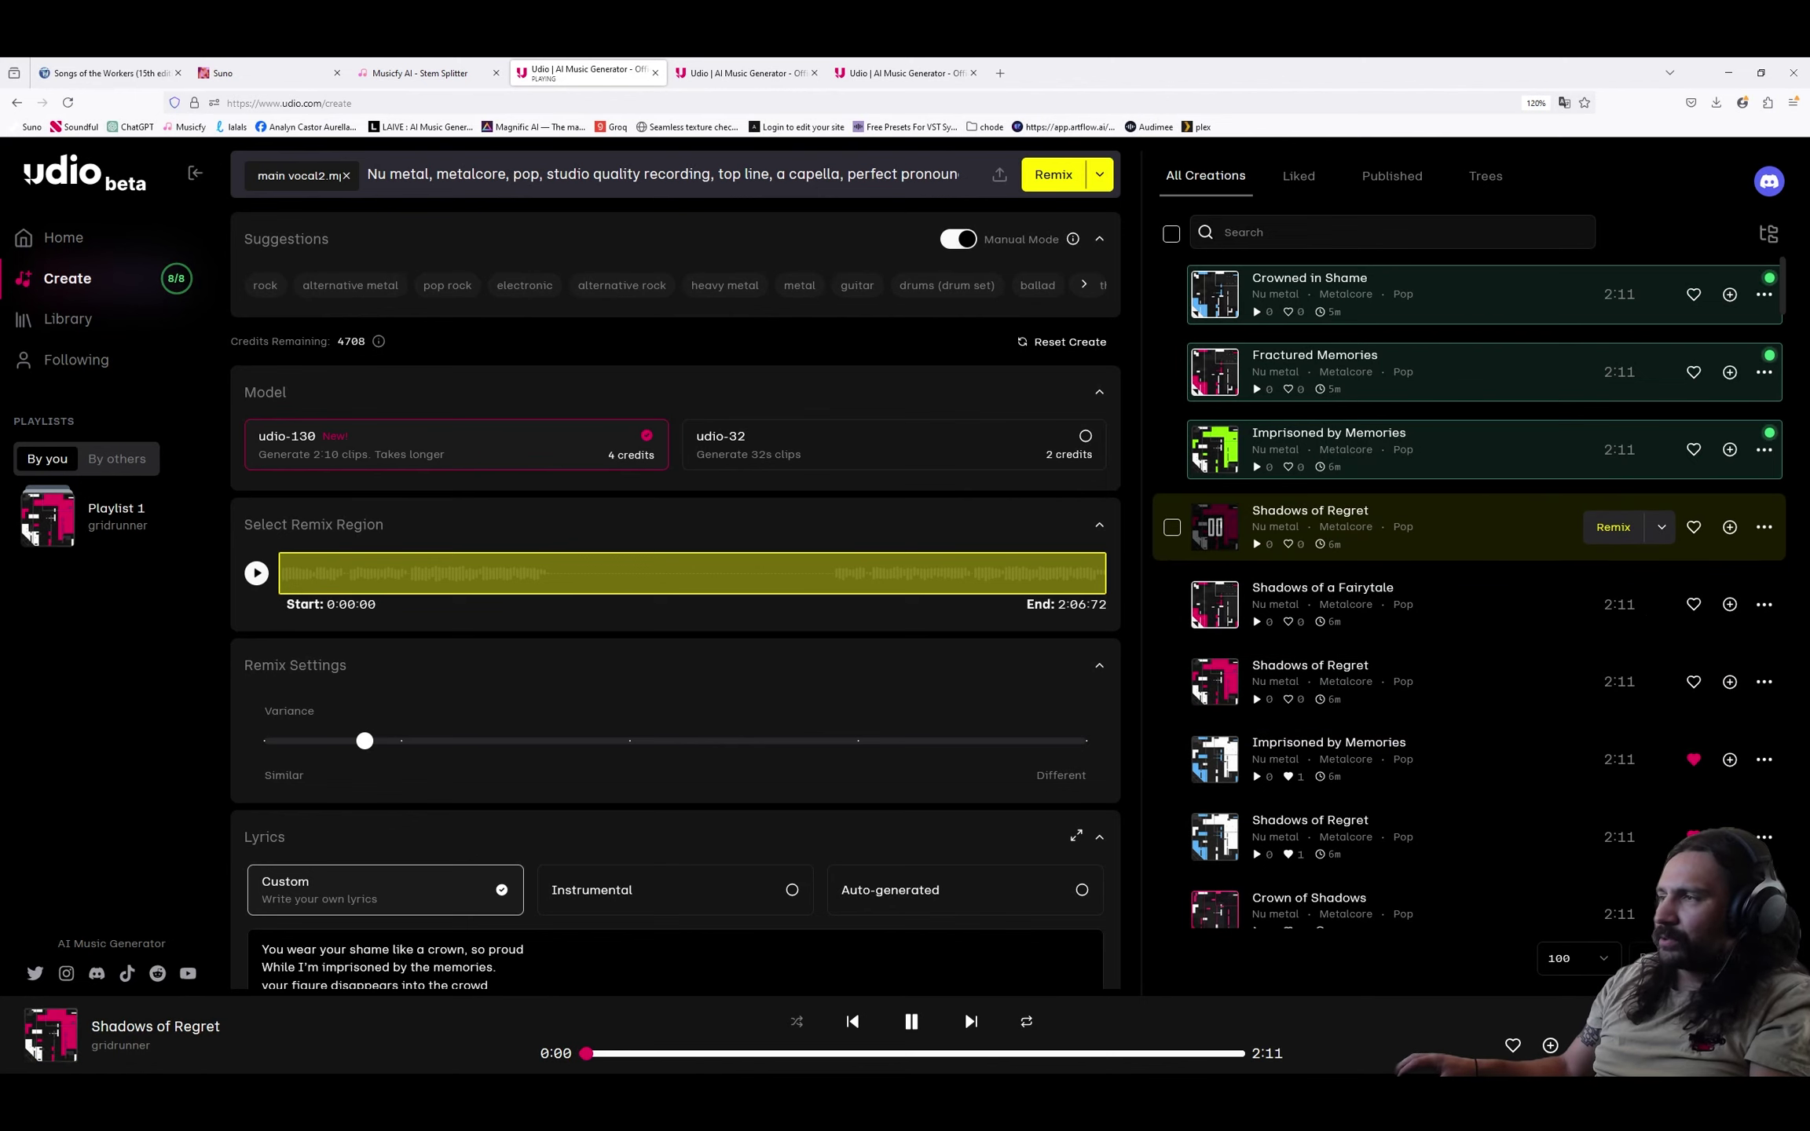
pyautogui.moveTo(1188, 350)
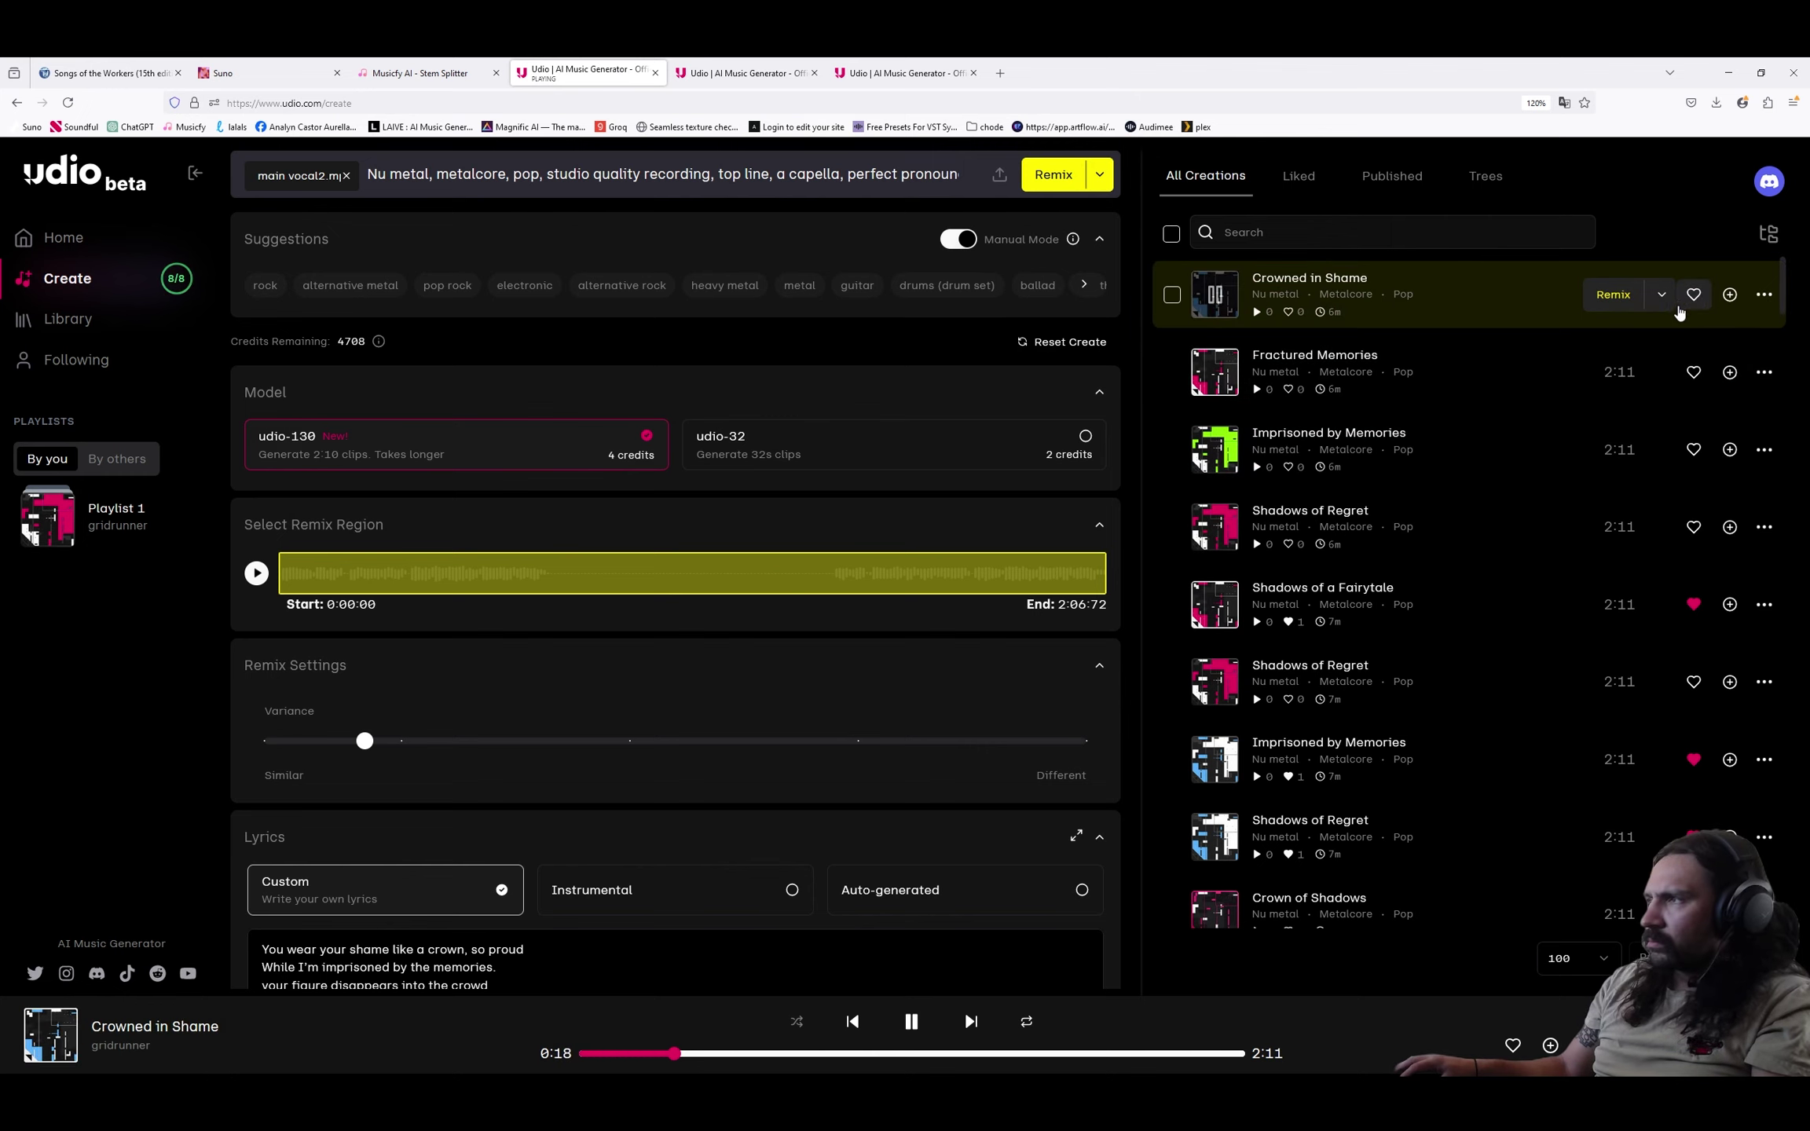
pyautogui.press('space')
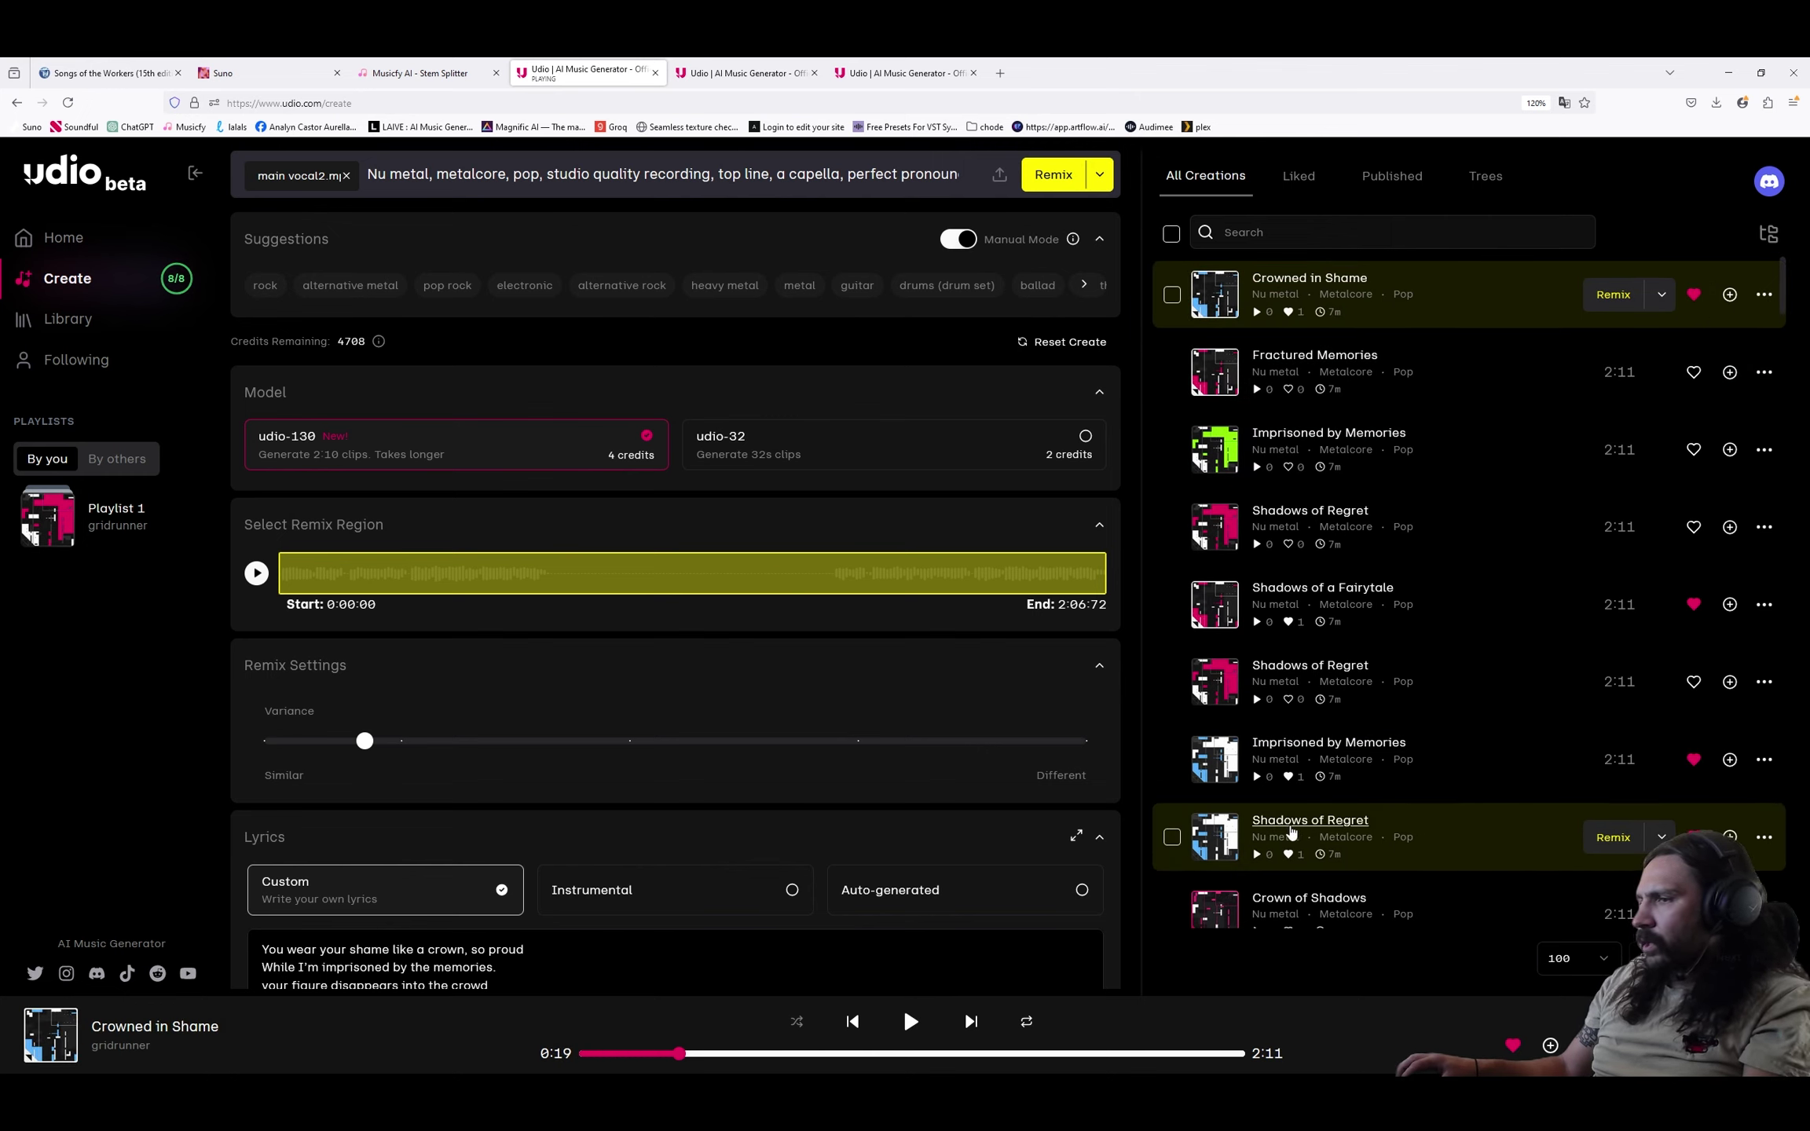
# Open the song's download options and choose Stems (WAV) for Vocals, Drums, Bass and Other.
pyautogui.click(1292, 821)
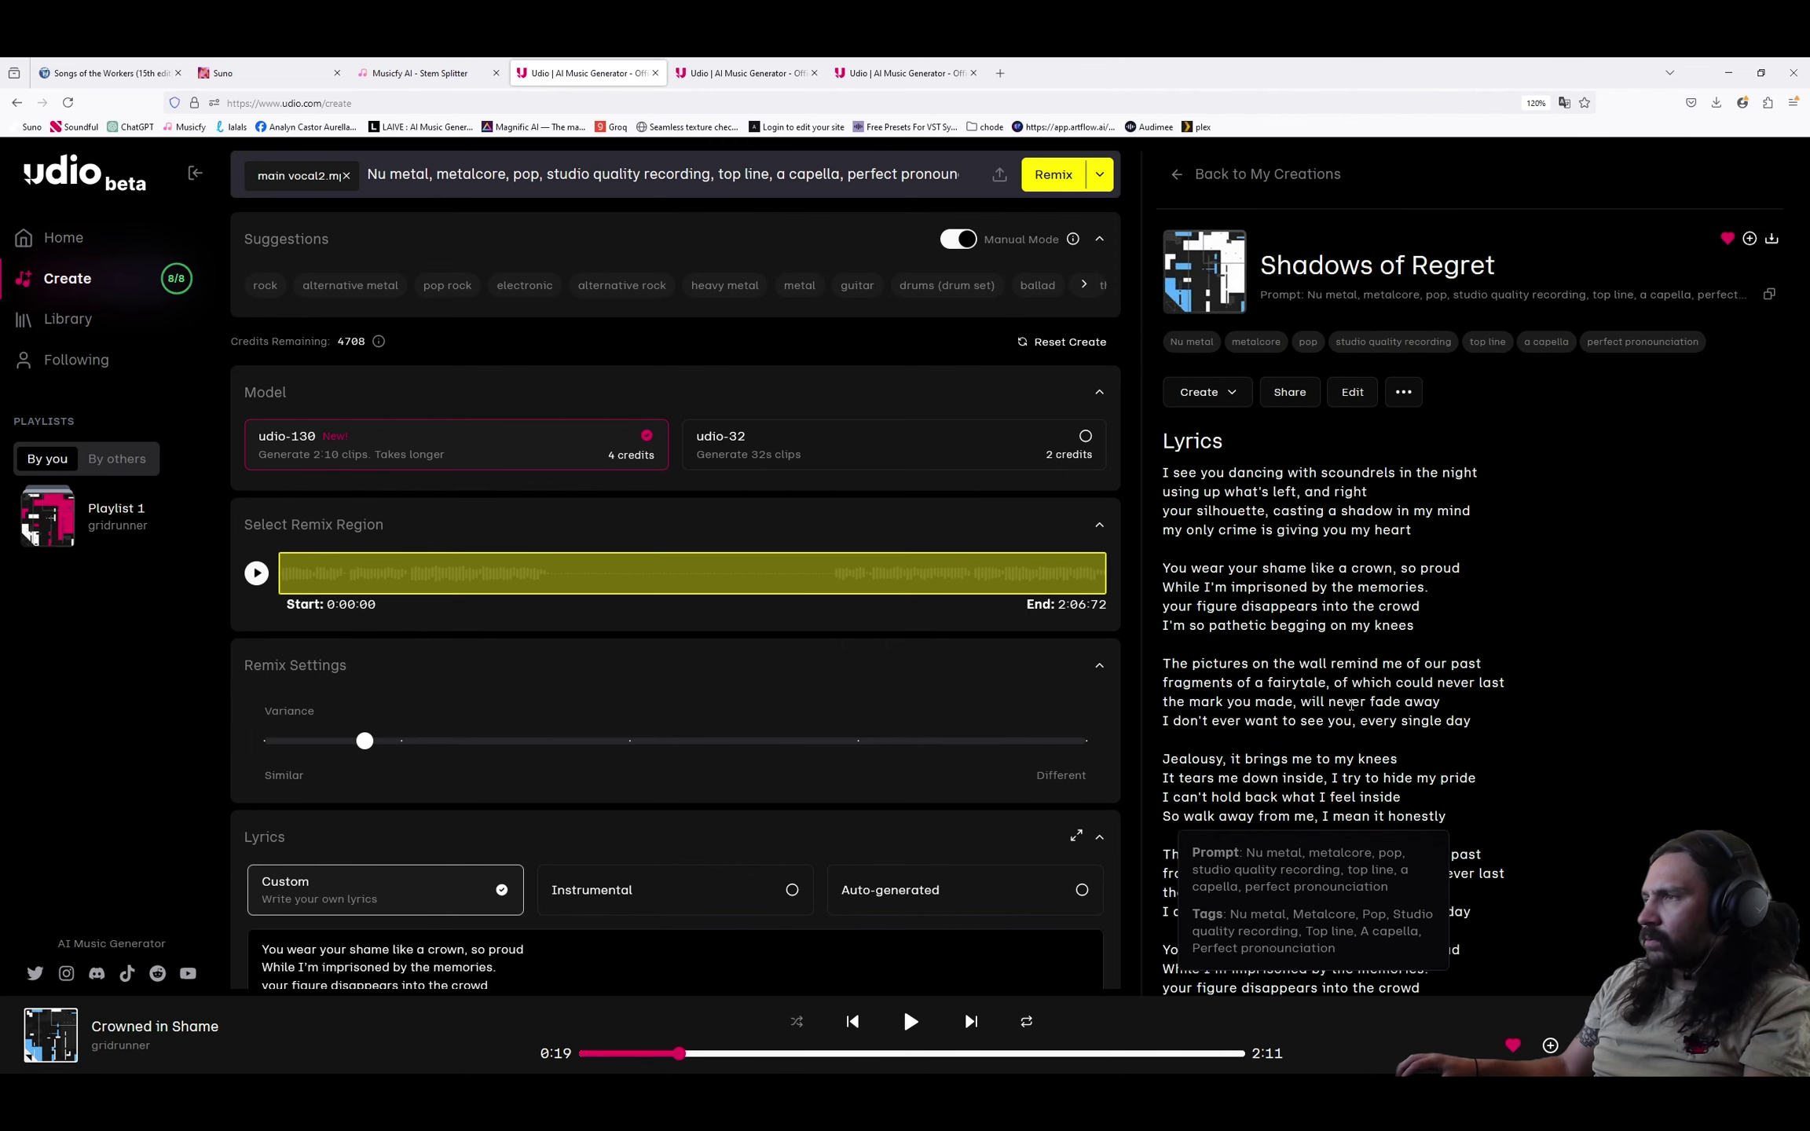
pyautogui.click(1773, 239)
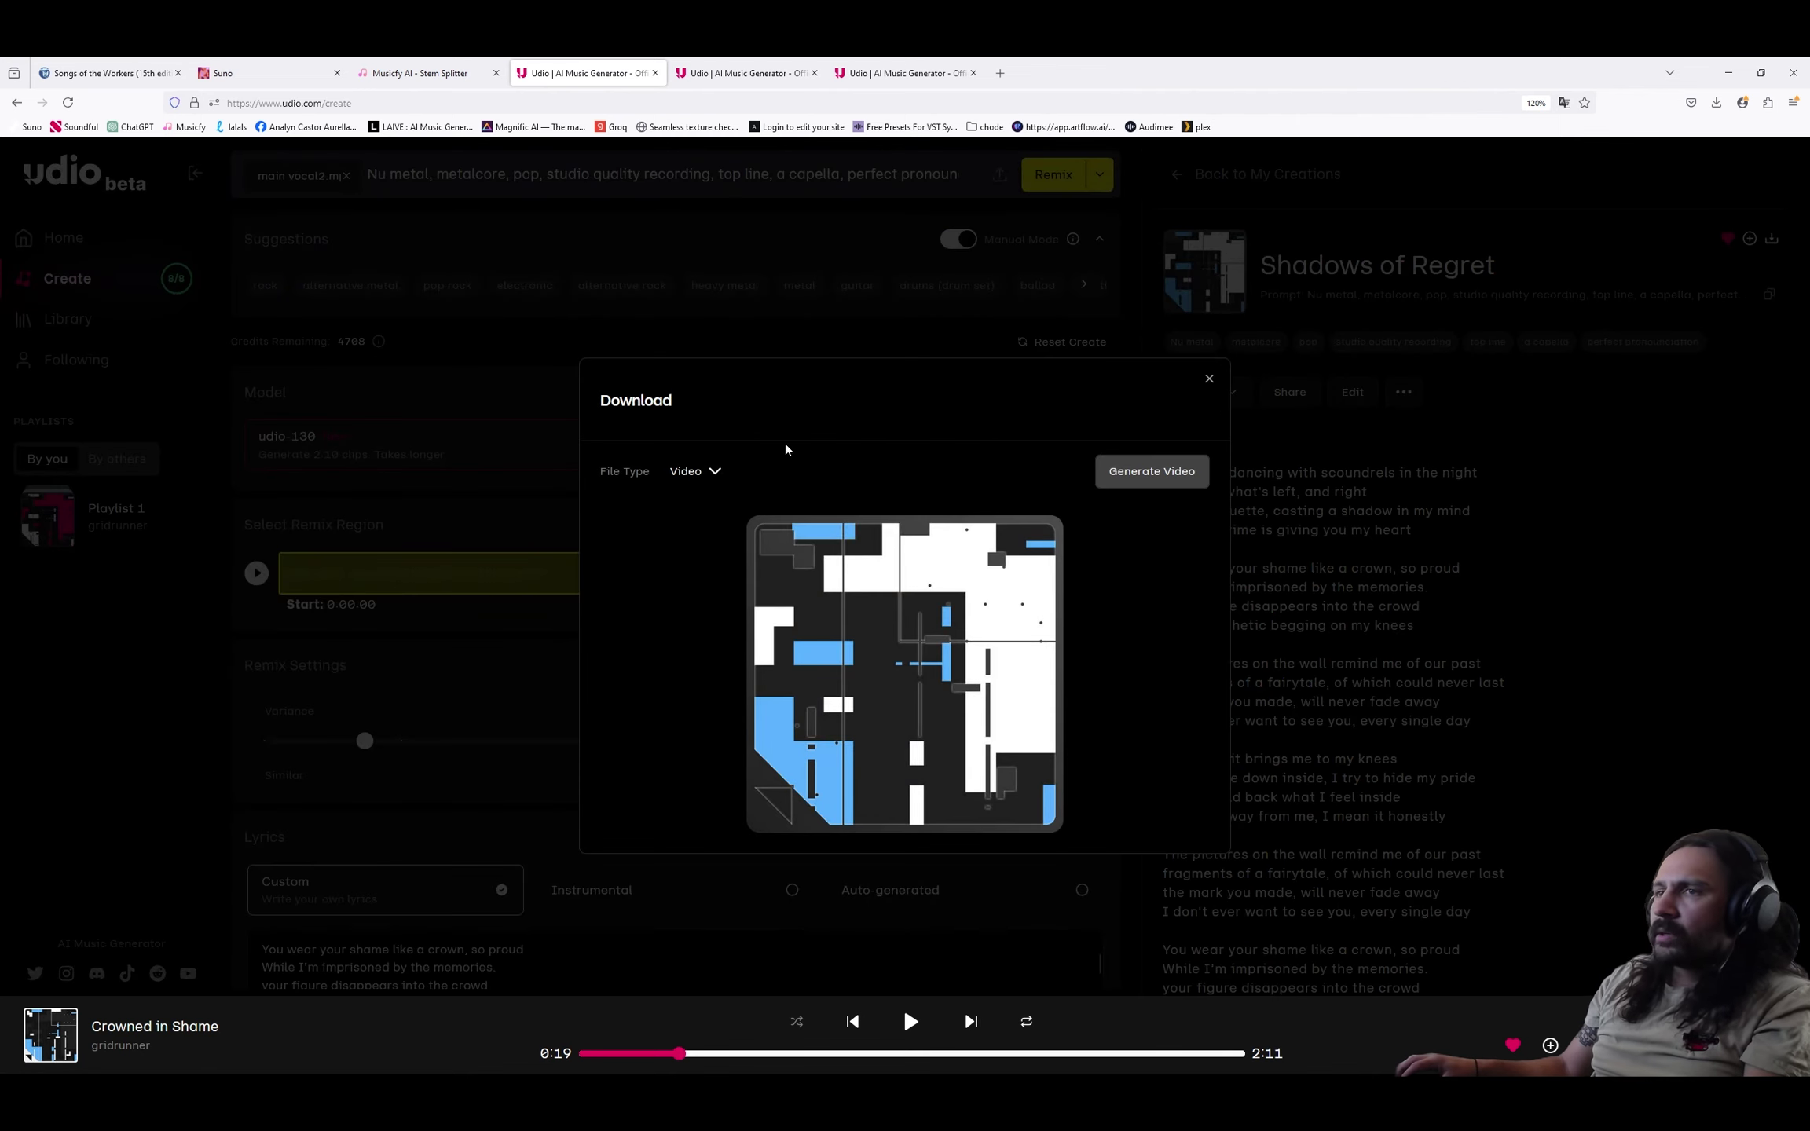
pyautogui.click(673, 480)
pyautogui.click(696, 590)
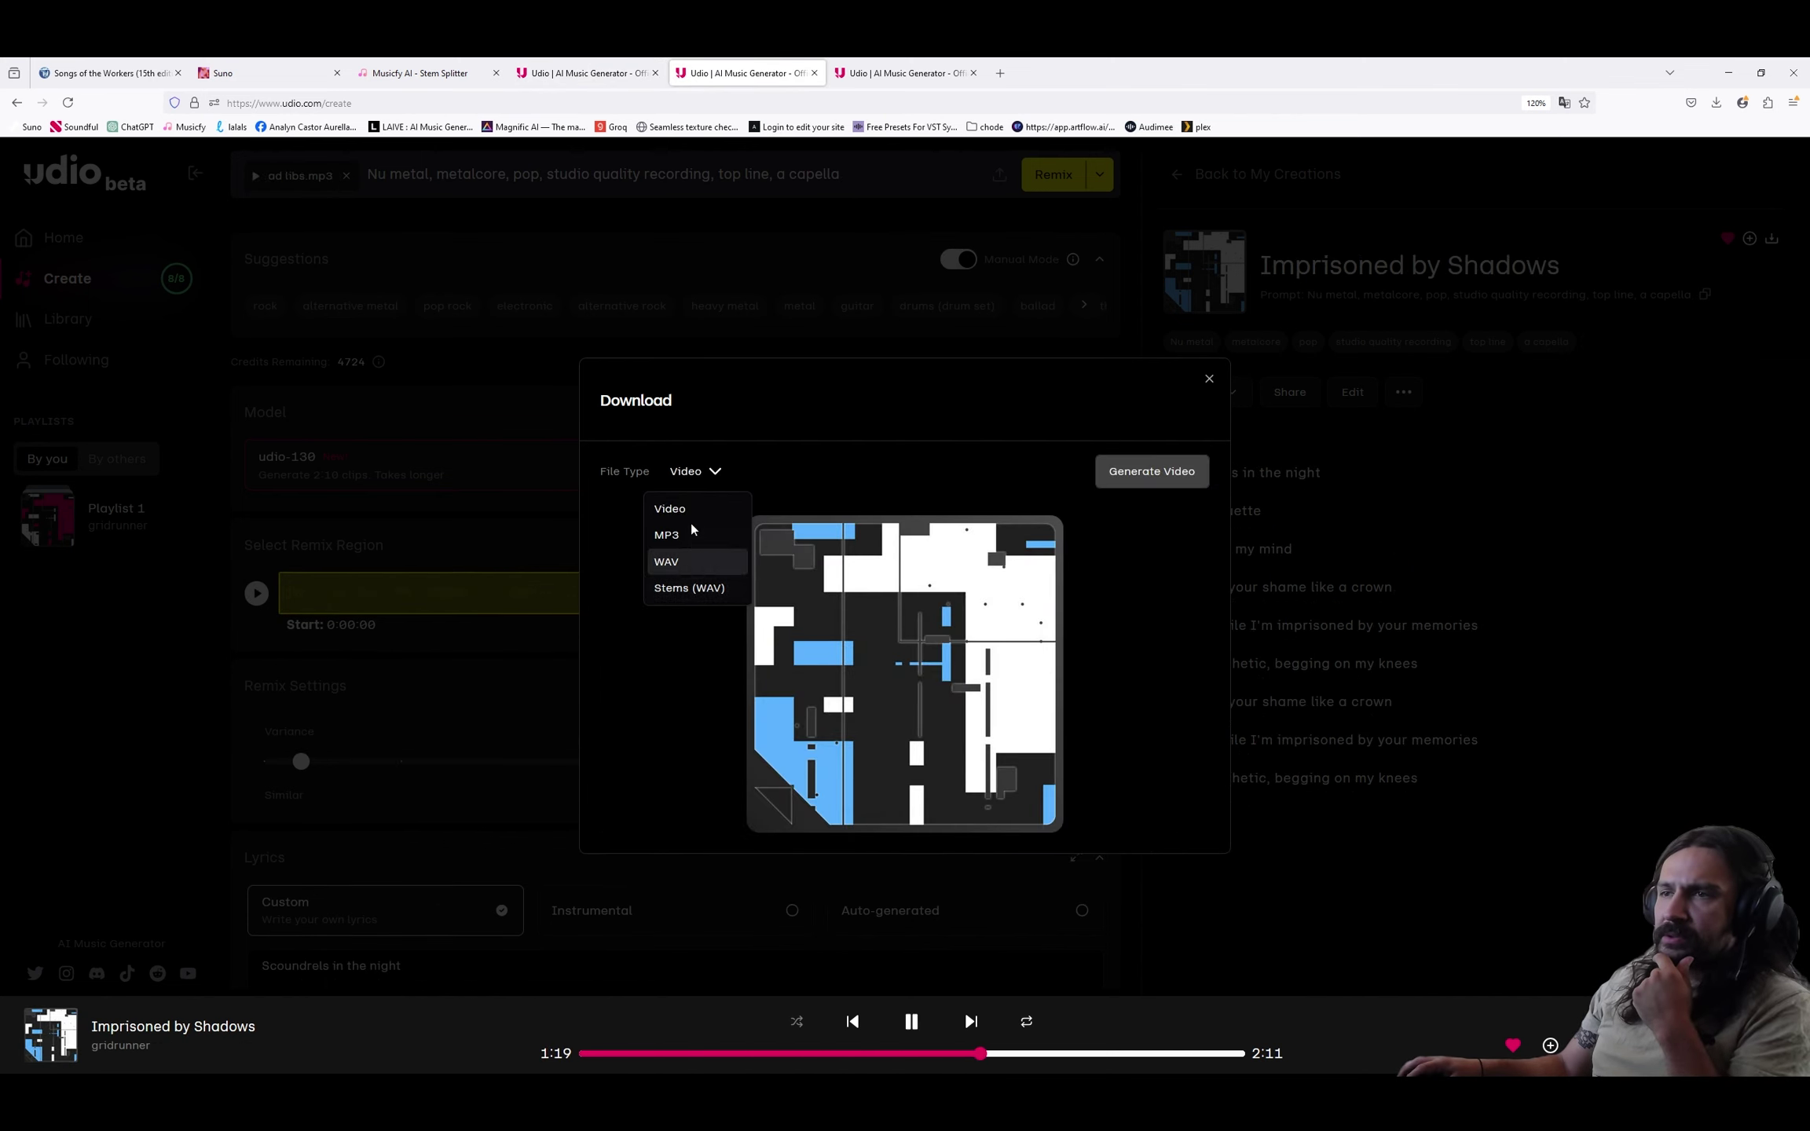
pyautogui.click(696, 590)
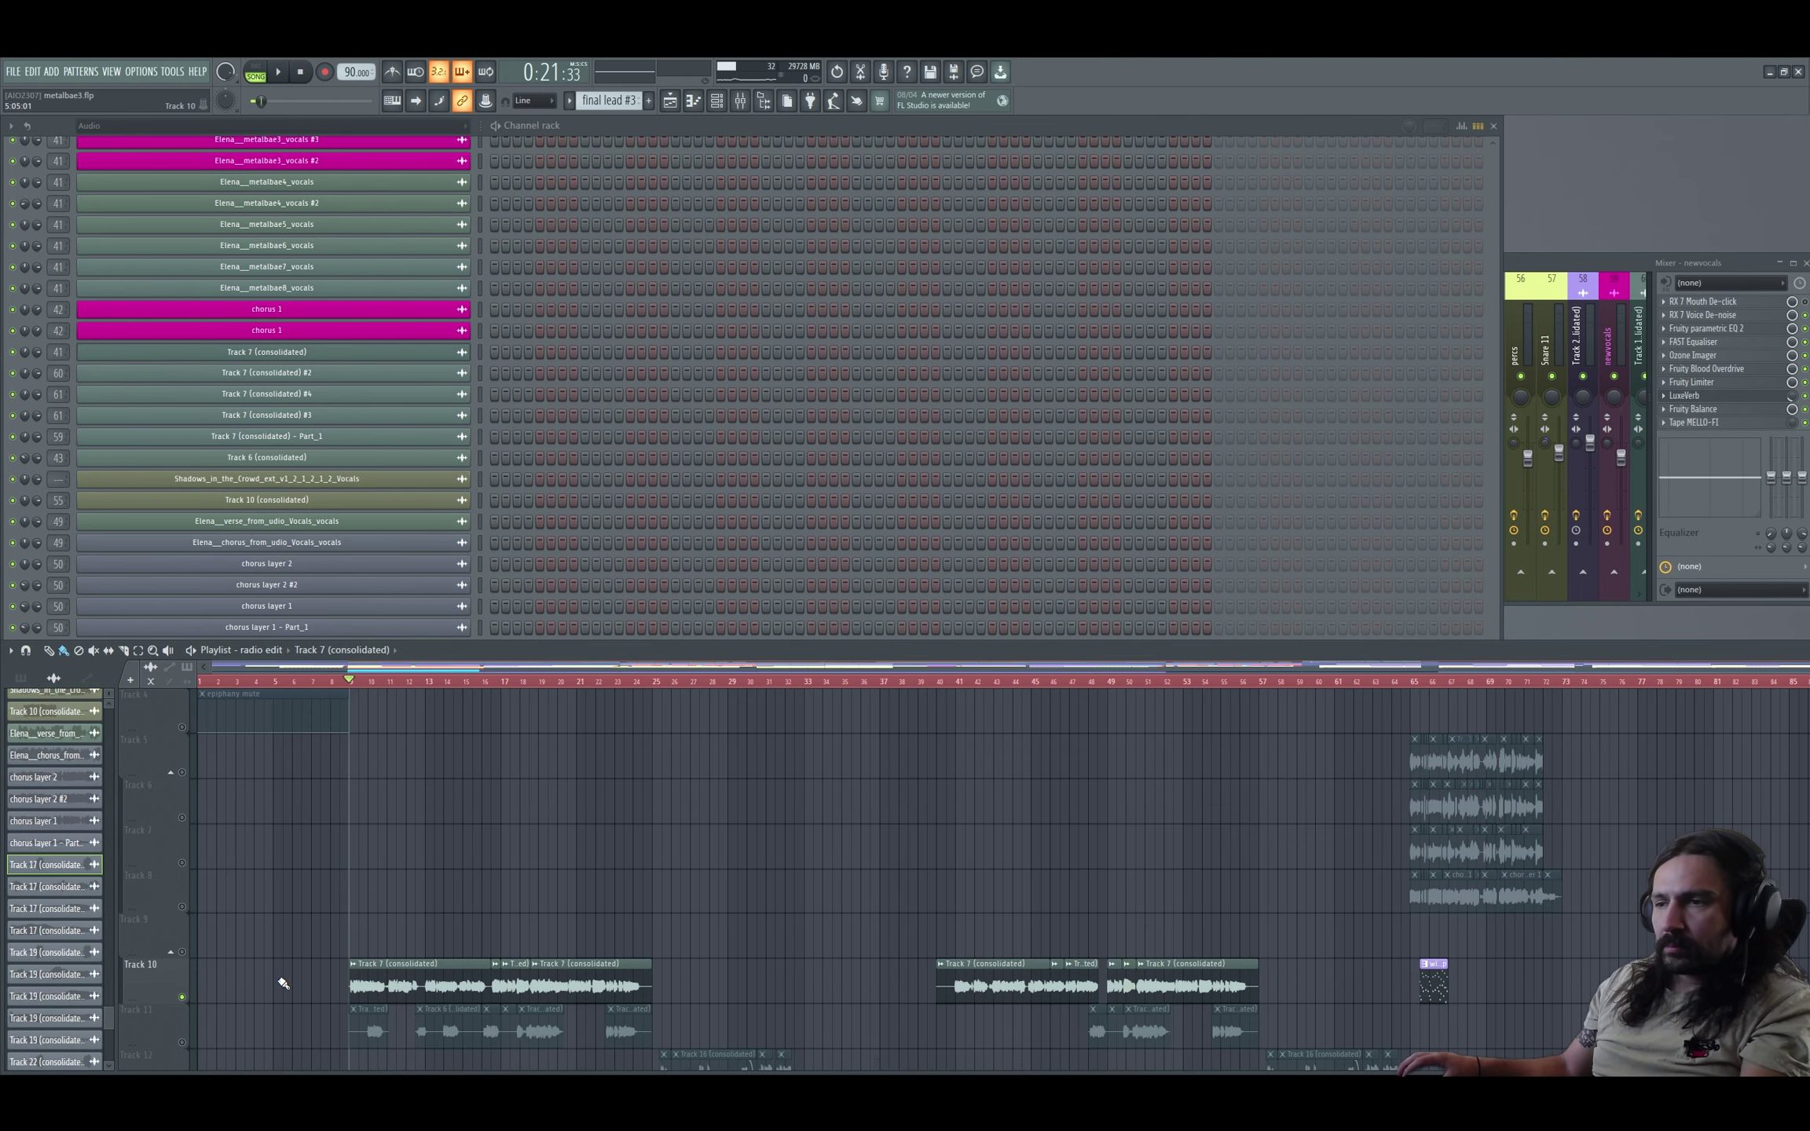
# Drag the four vocal stem WAVs from Explorer into the playlist and play from bar 9.
pyautogui.hotkey('alt', 'Tab')
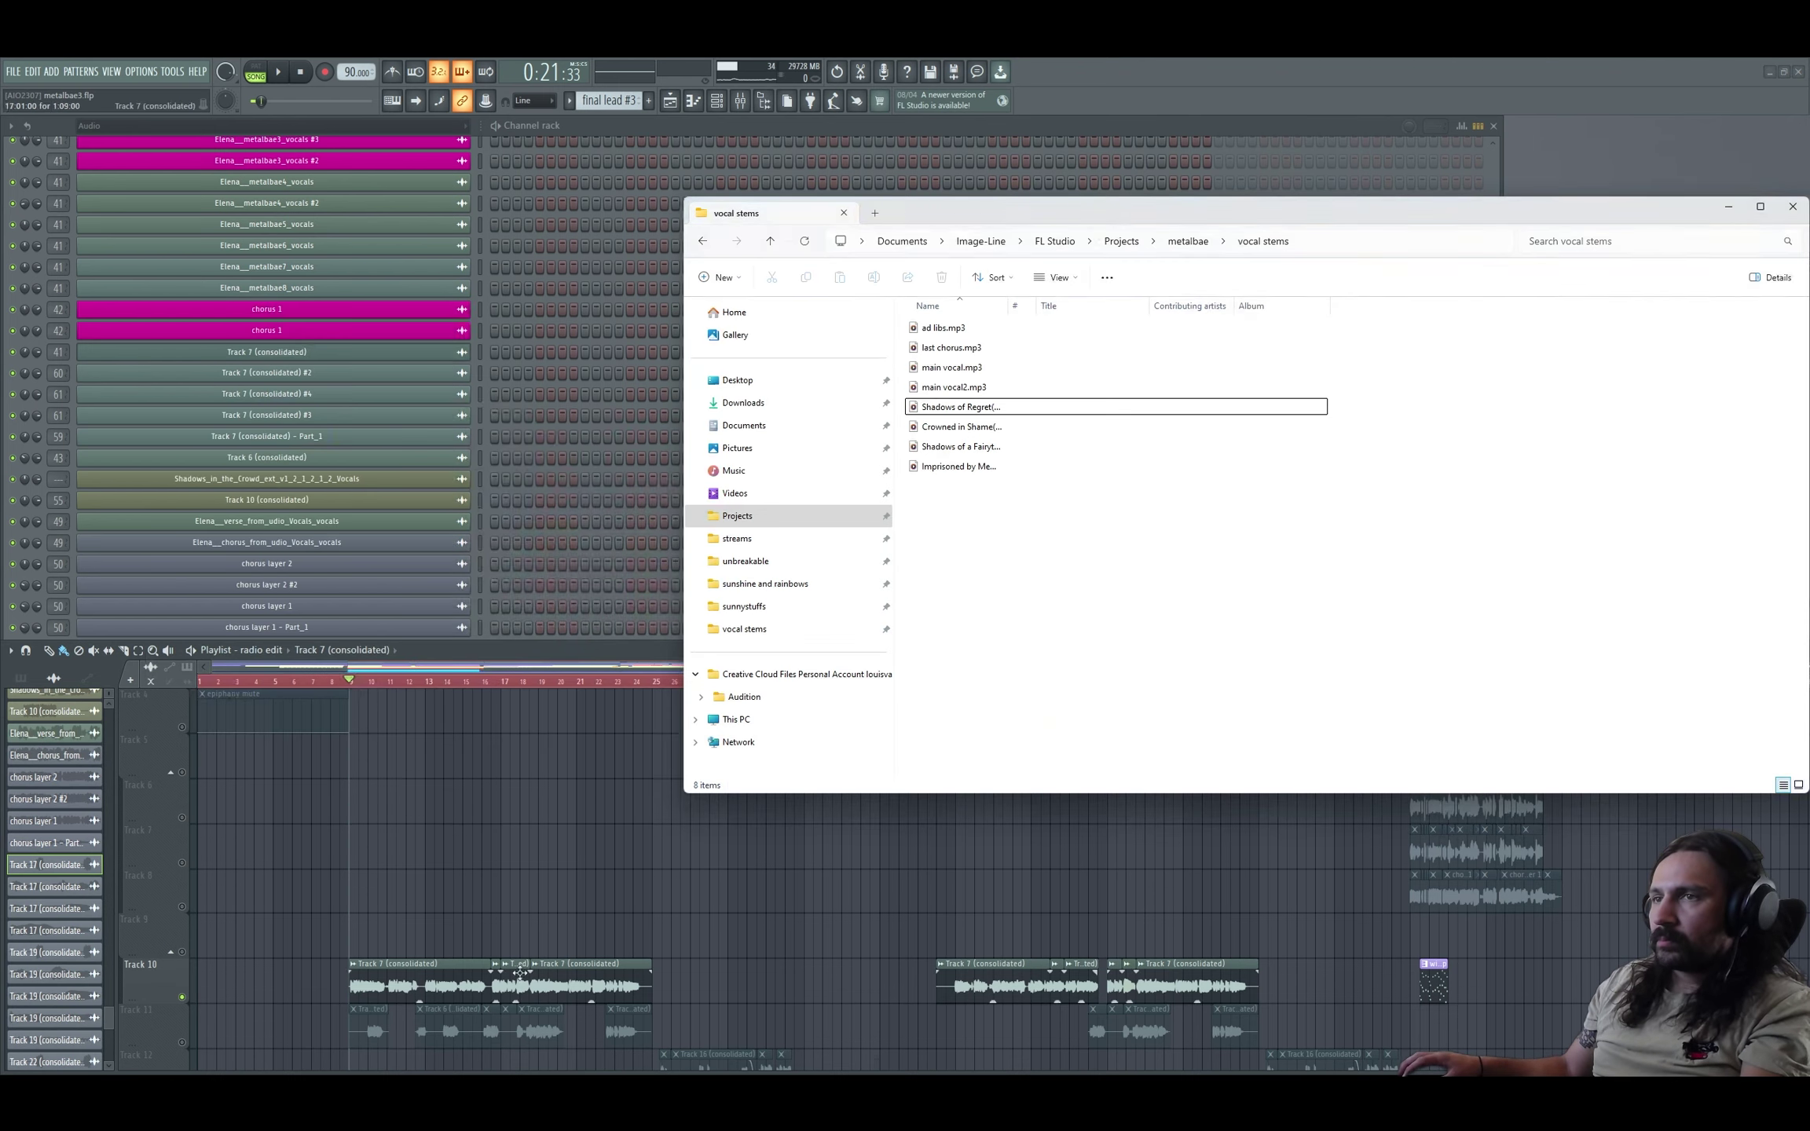
pyautogui.moveTo(1010, 589); pyautogui.dragTo(355, 800)
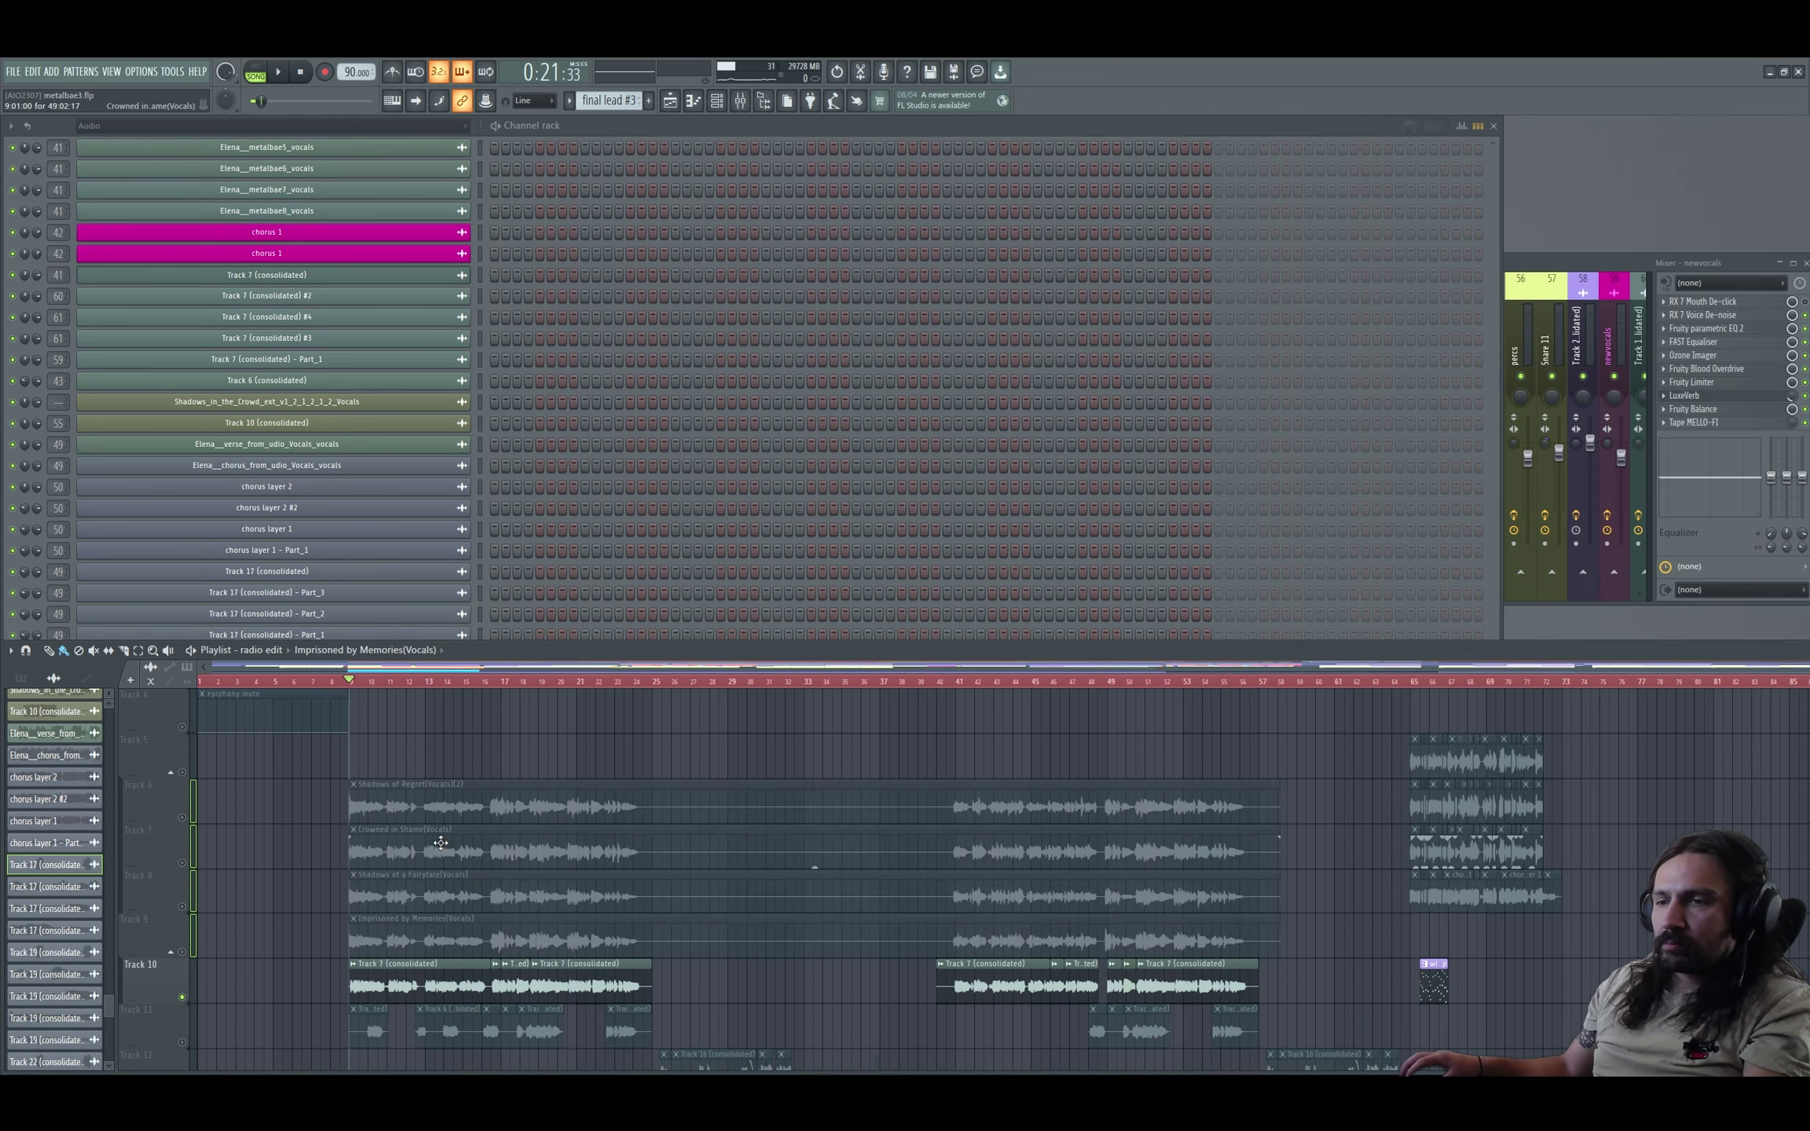
pyautogui.scroll(-2, 443, 844)
pyautogui.press('space')
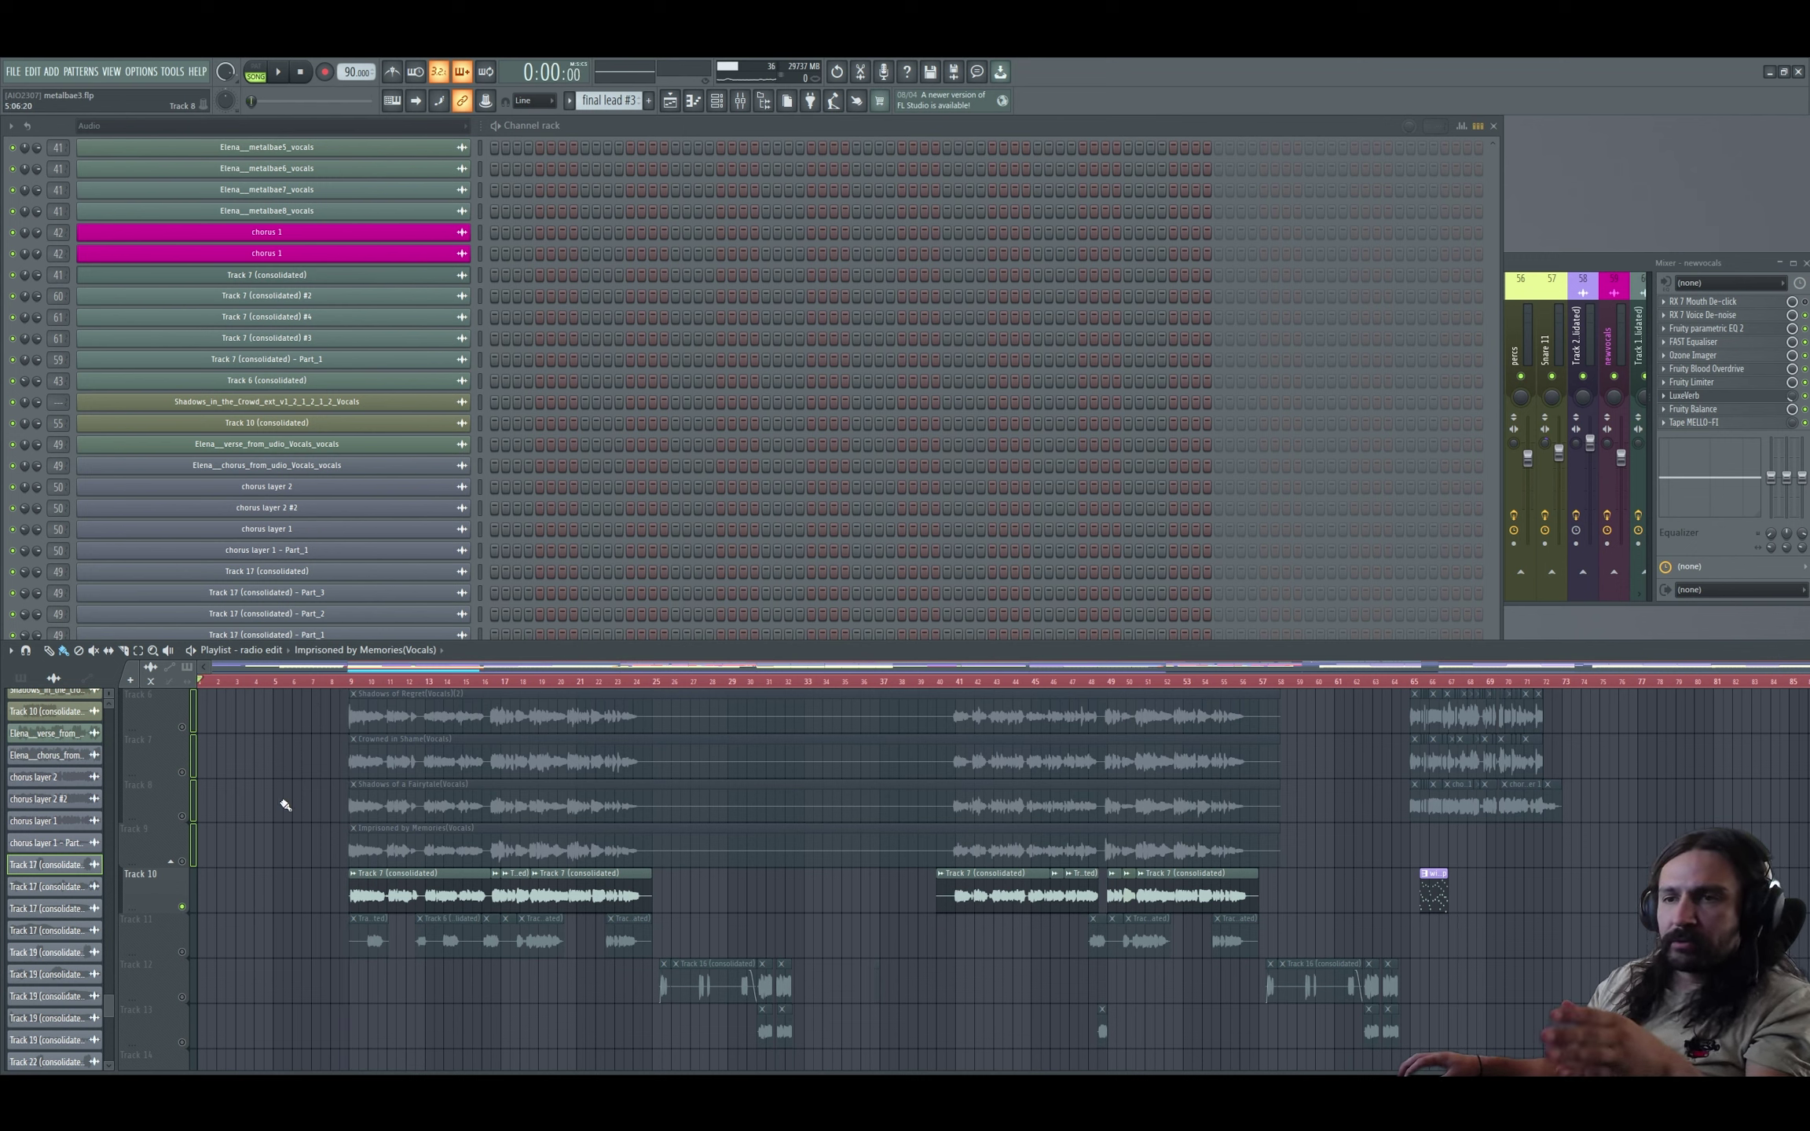
pyautogui.click(351, 682)
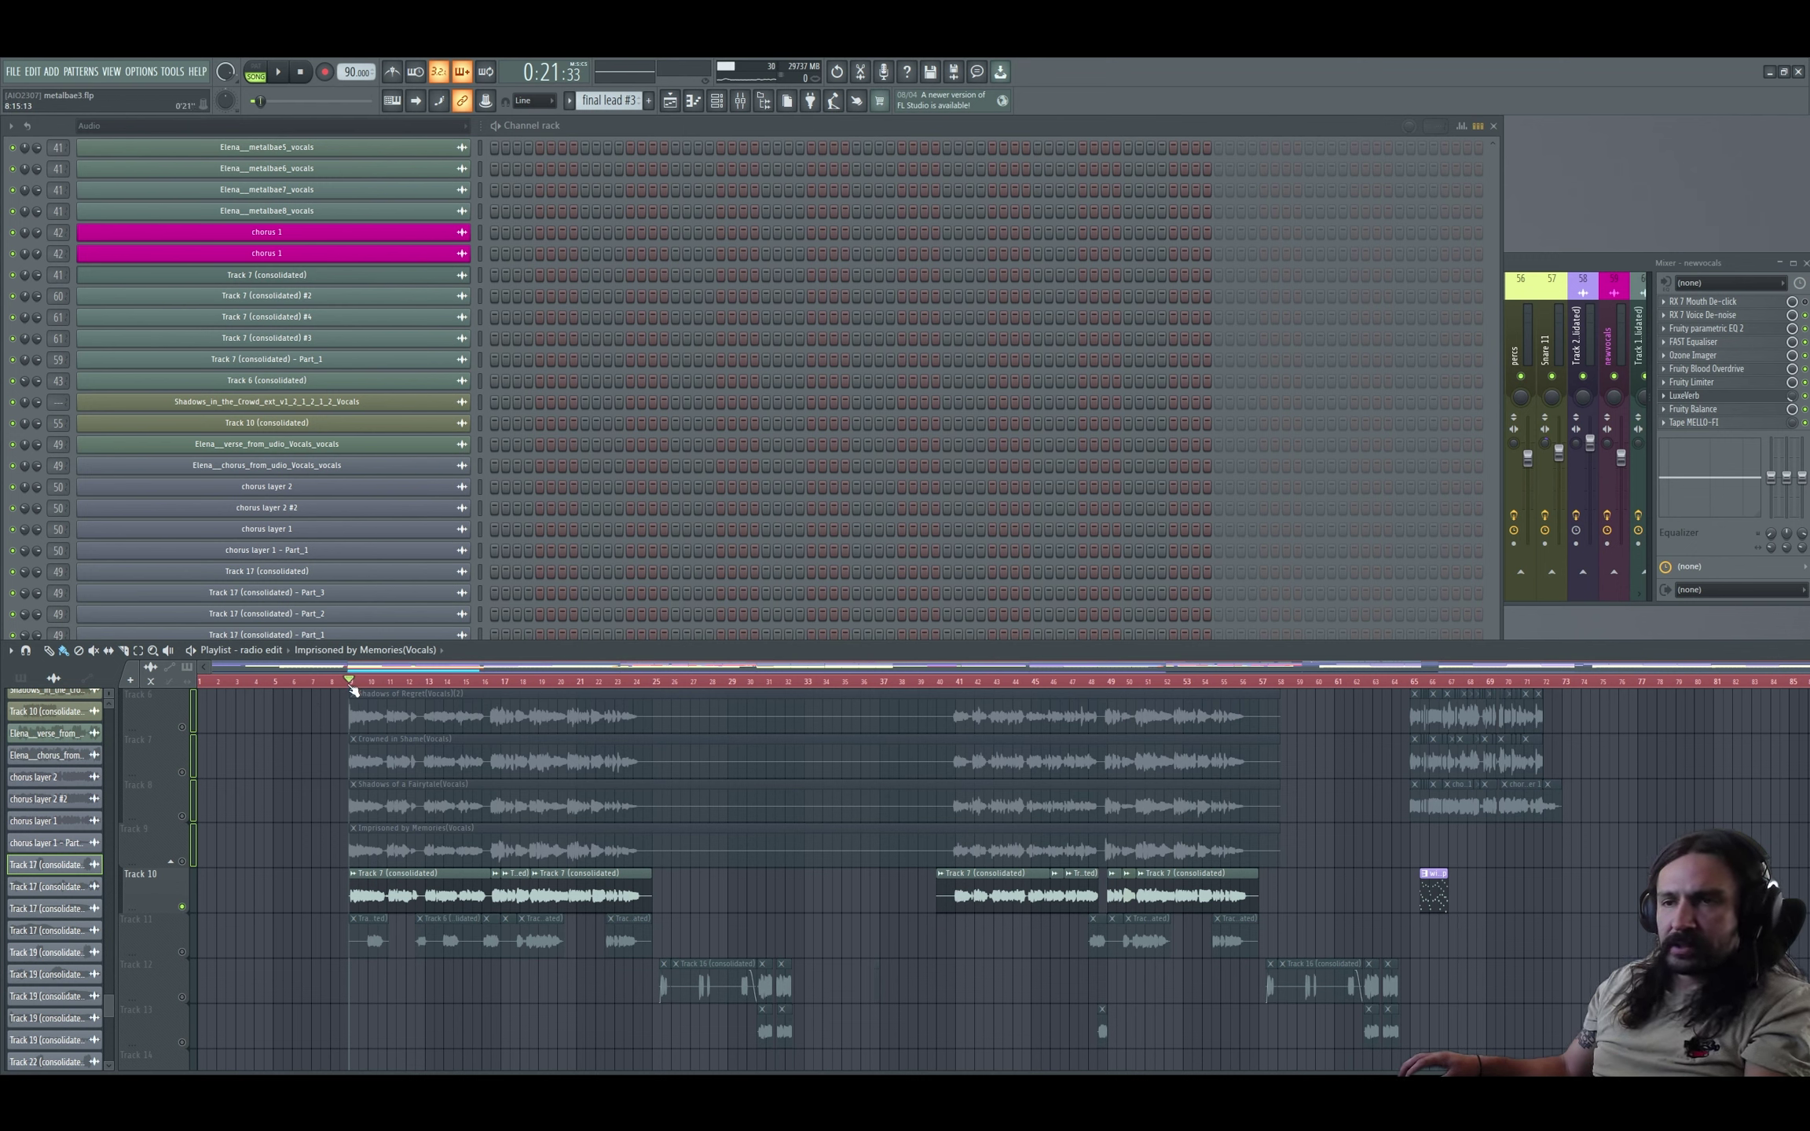
pyautogui.press('space')
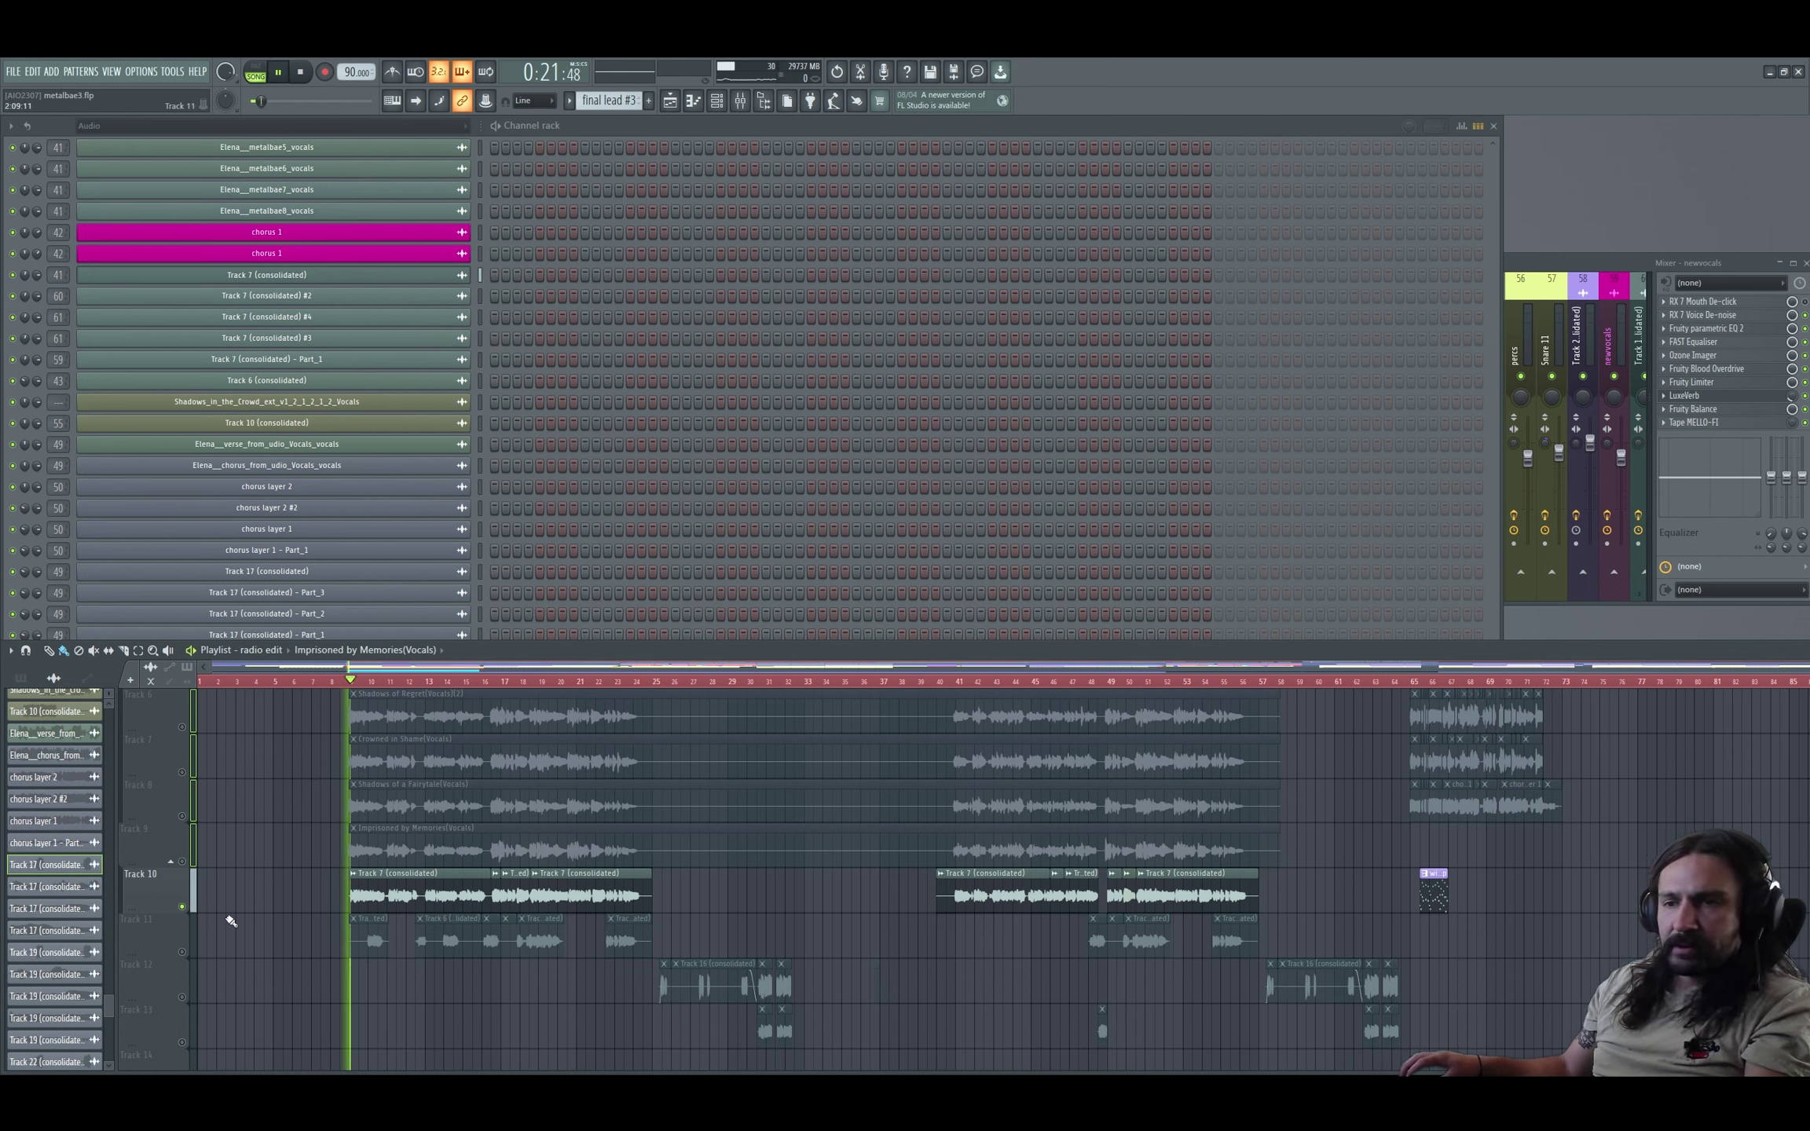
# Solo each vocal track in turn: Track 9, 8, 7, then Shadows of Regret on Track 6.
pyautogui.rightClick(184, 862)
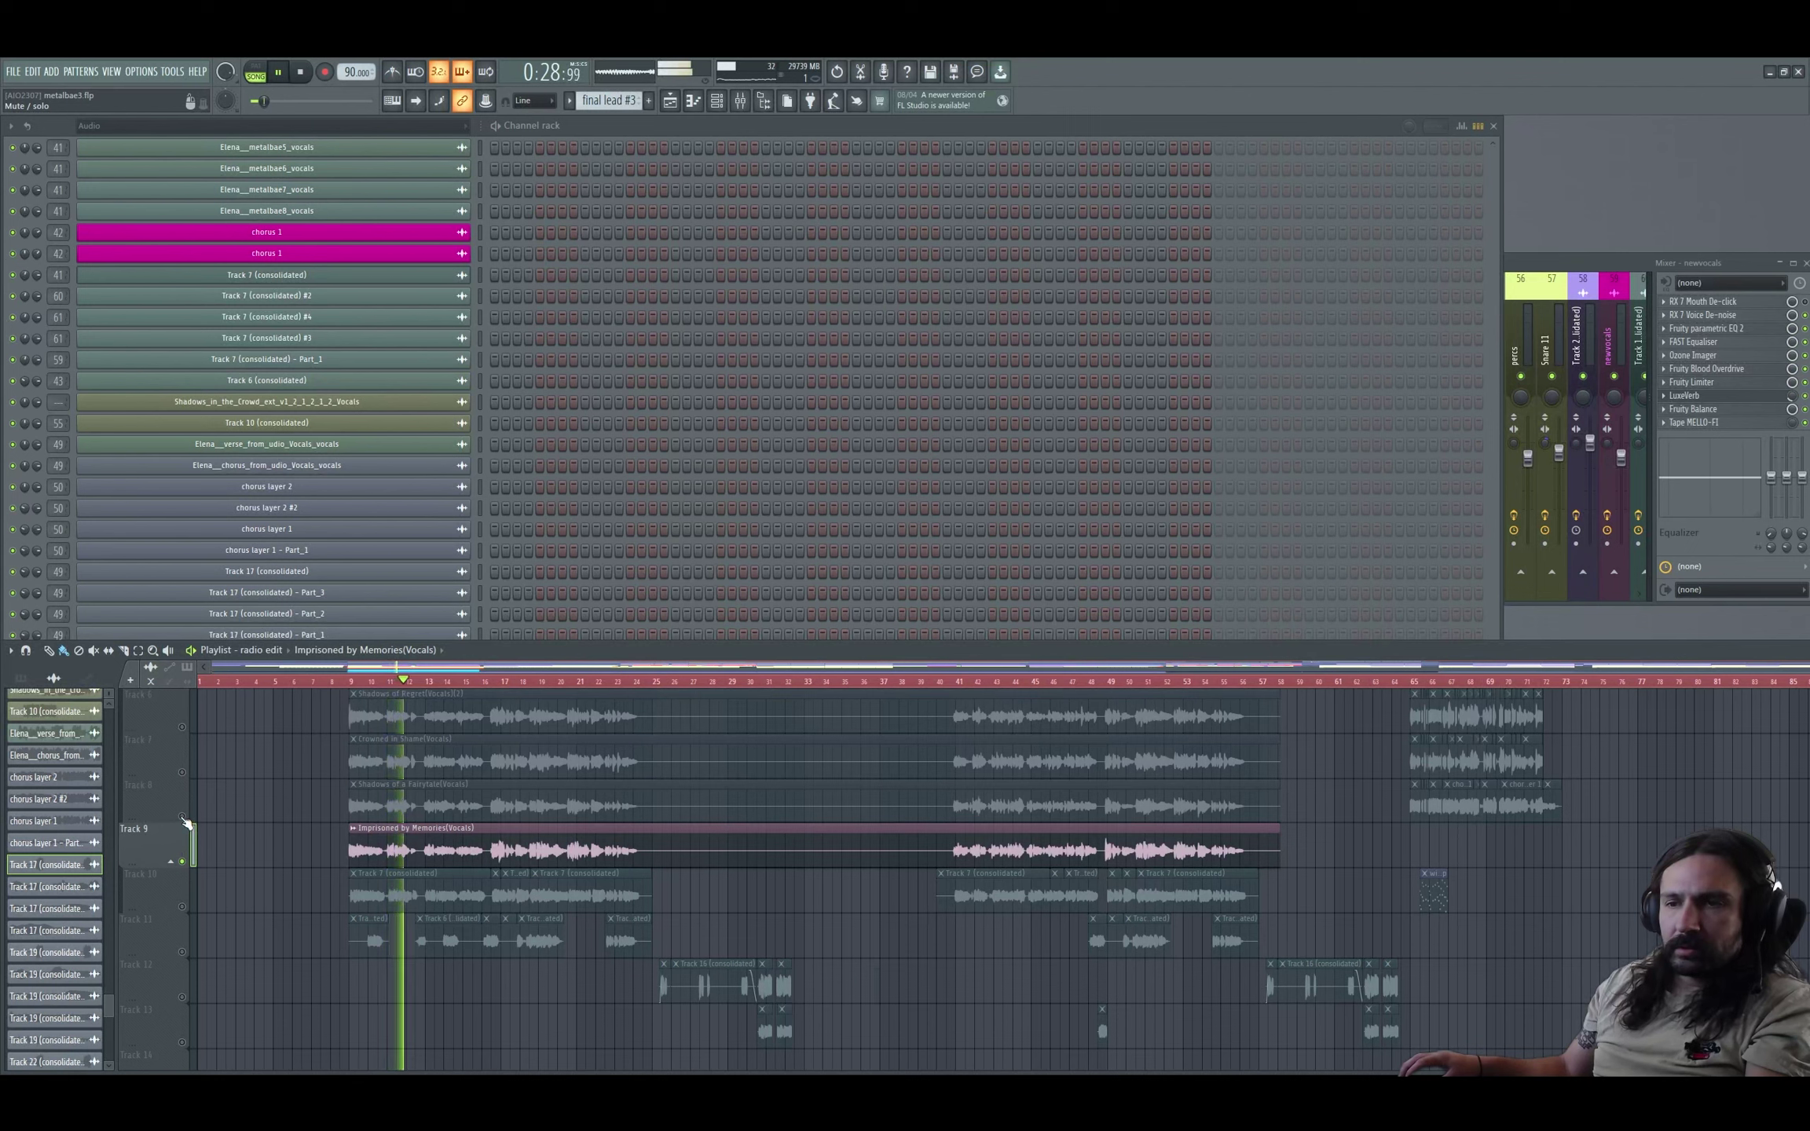
pyautogui.rightClick(183, 817)
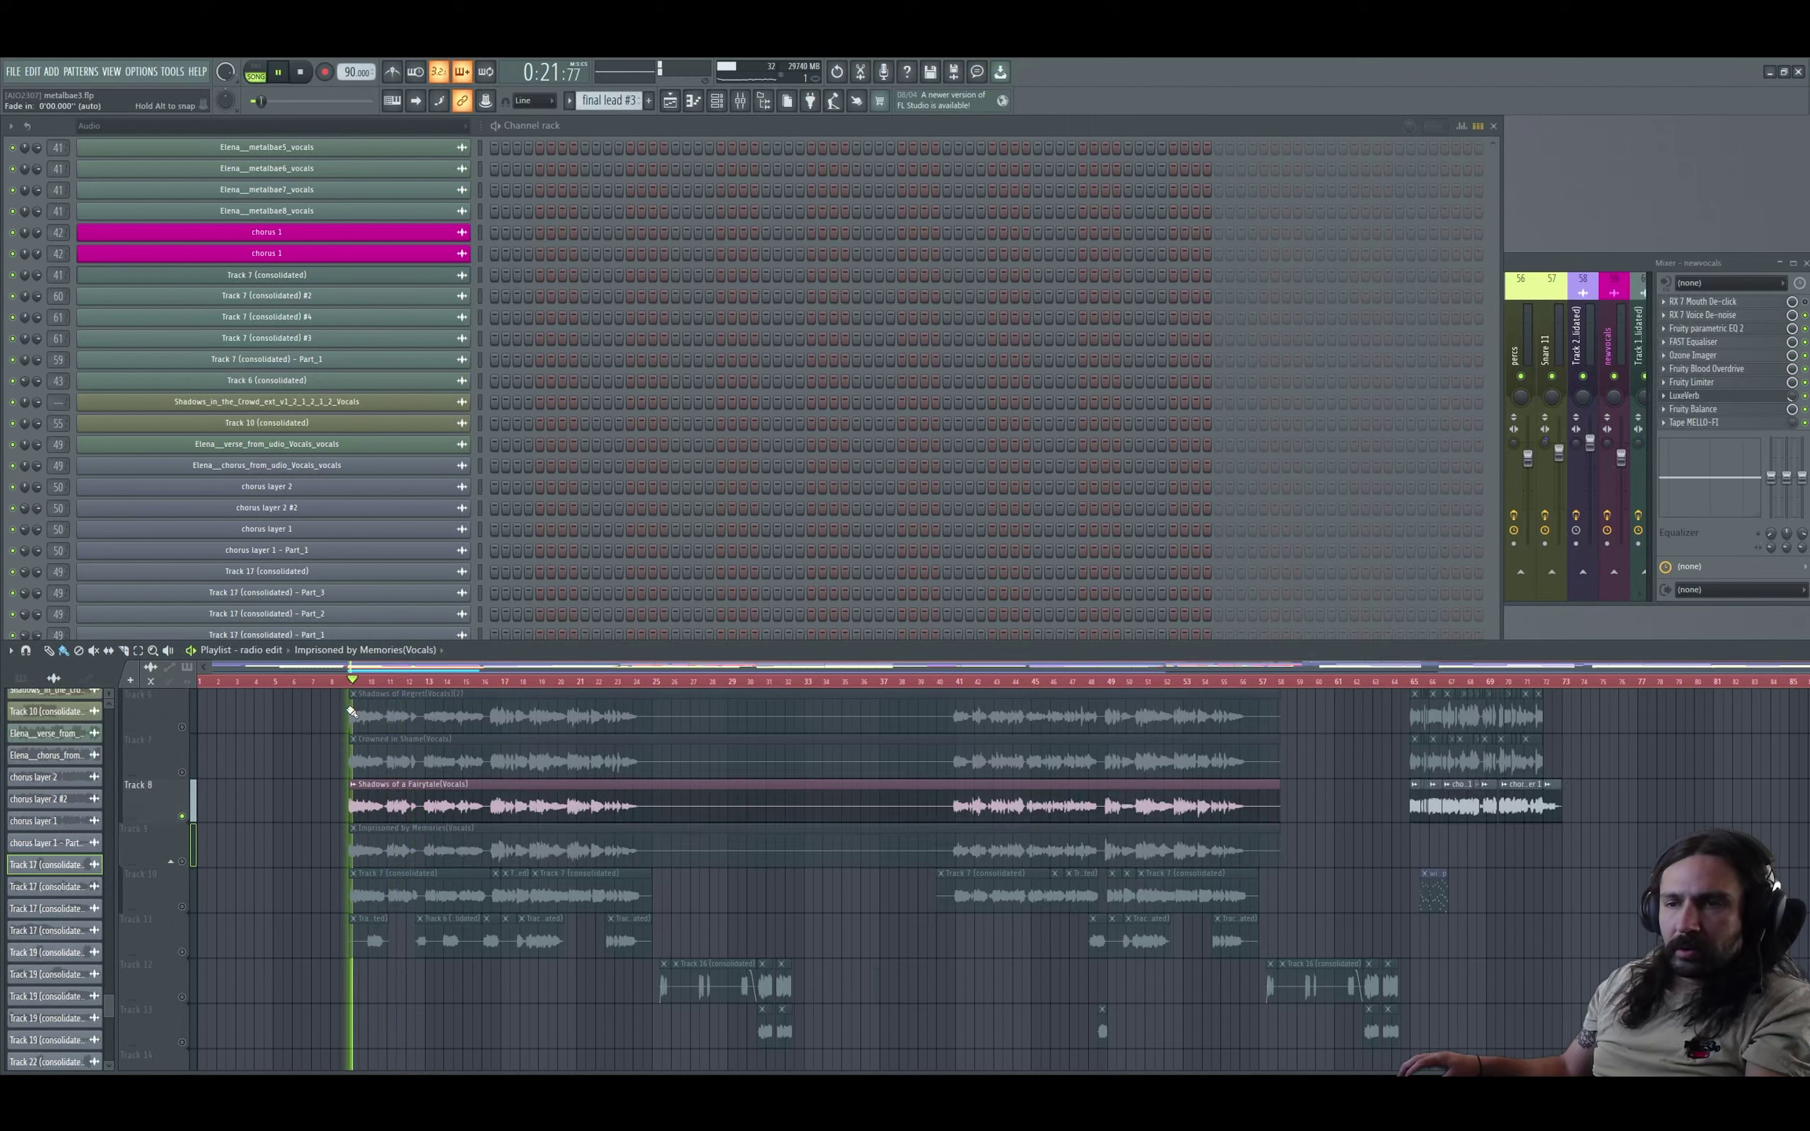
pyautogui.rightClick(183, 772)
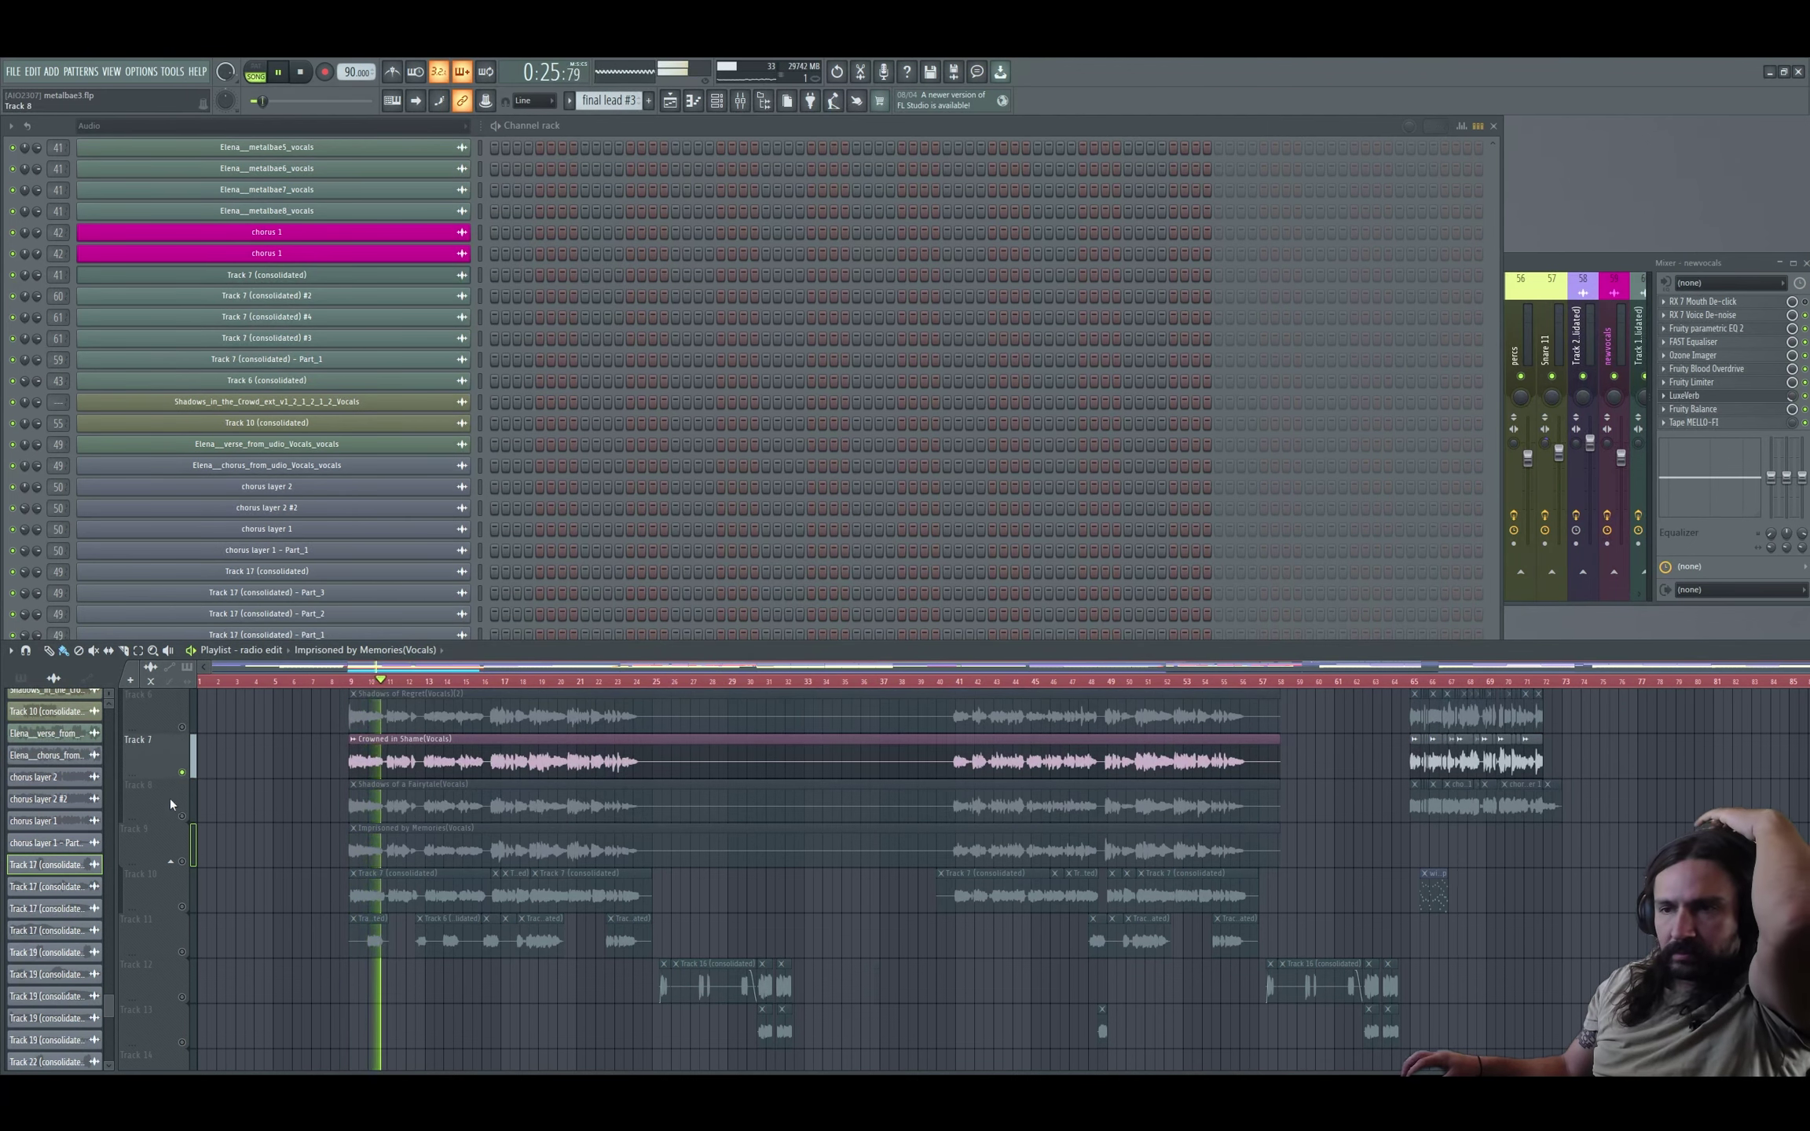
pyautogui.scroll(2, 170, 797)
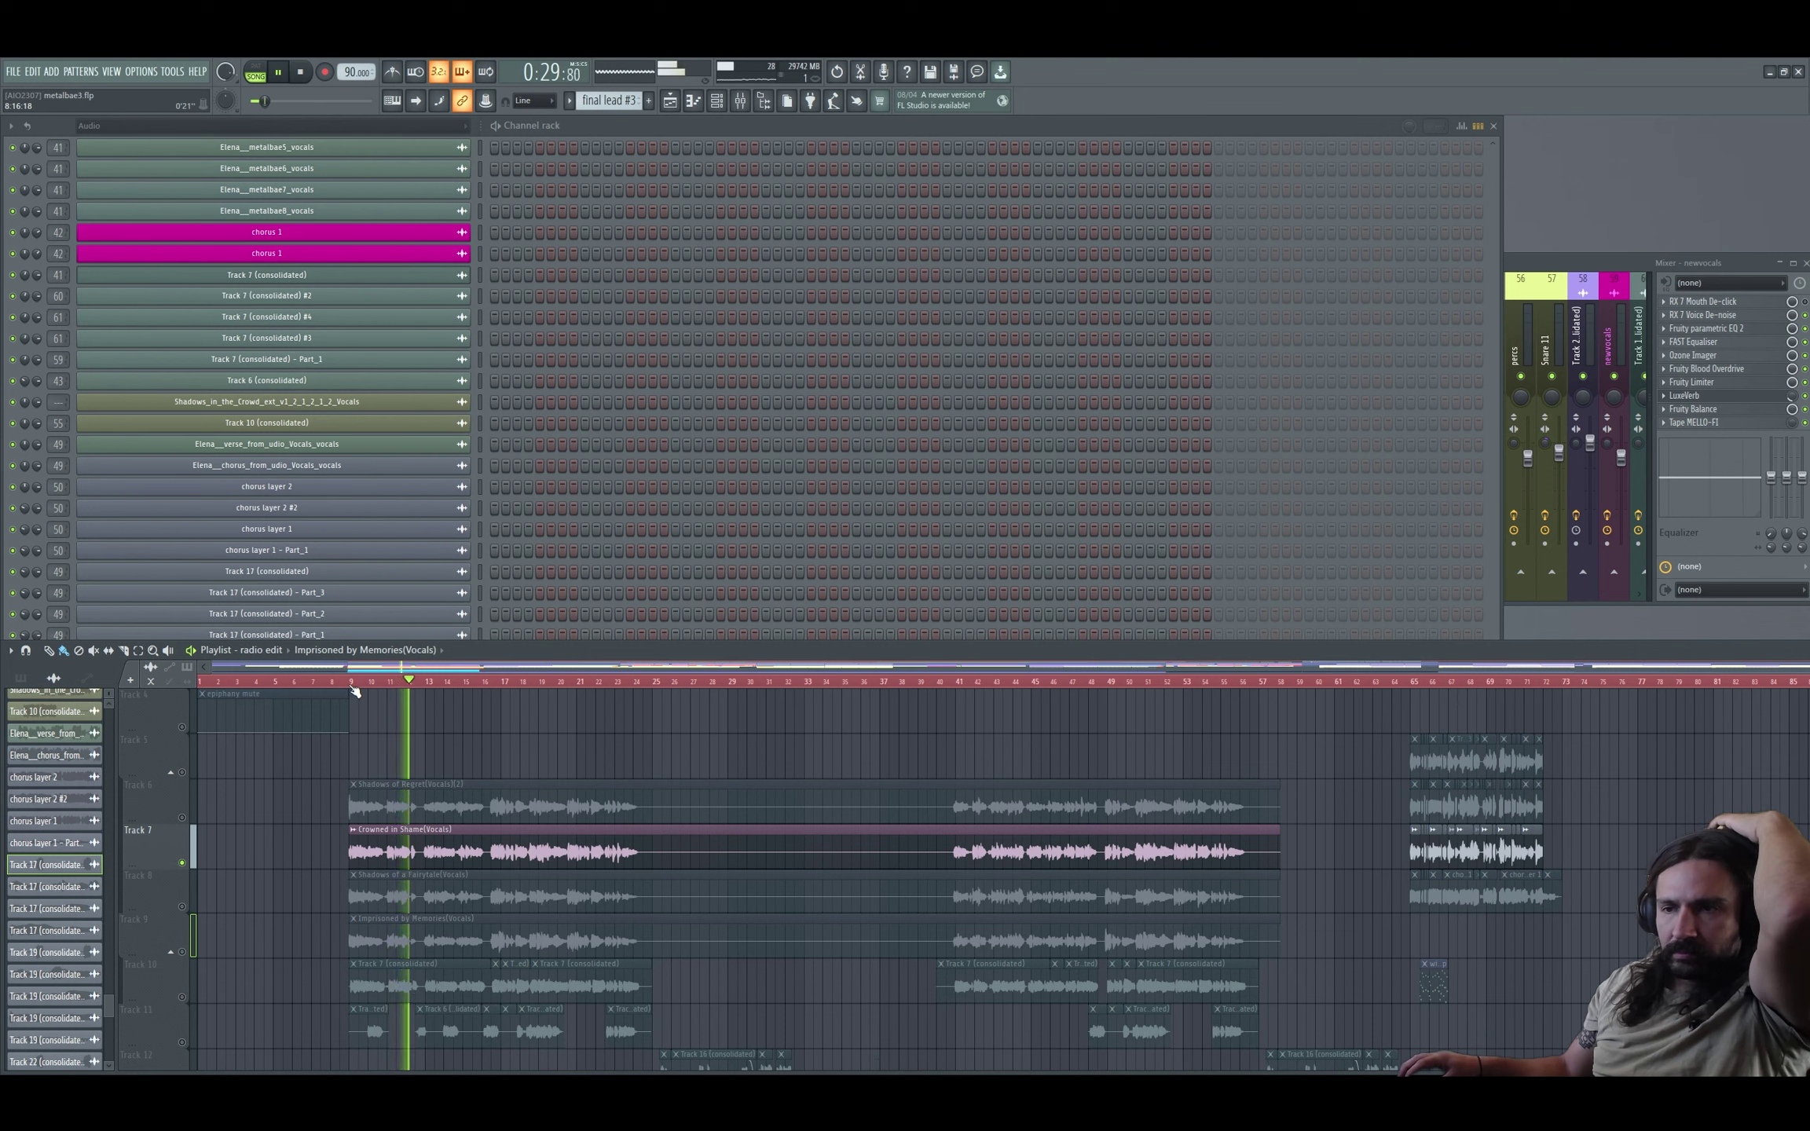
pyautogui.rightClick(184, 818)
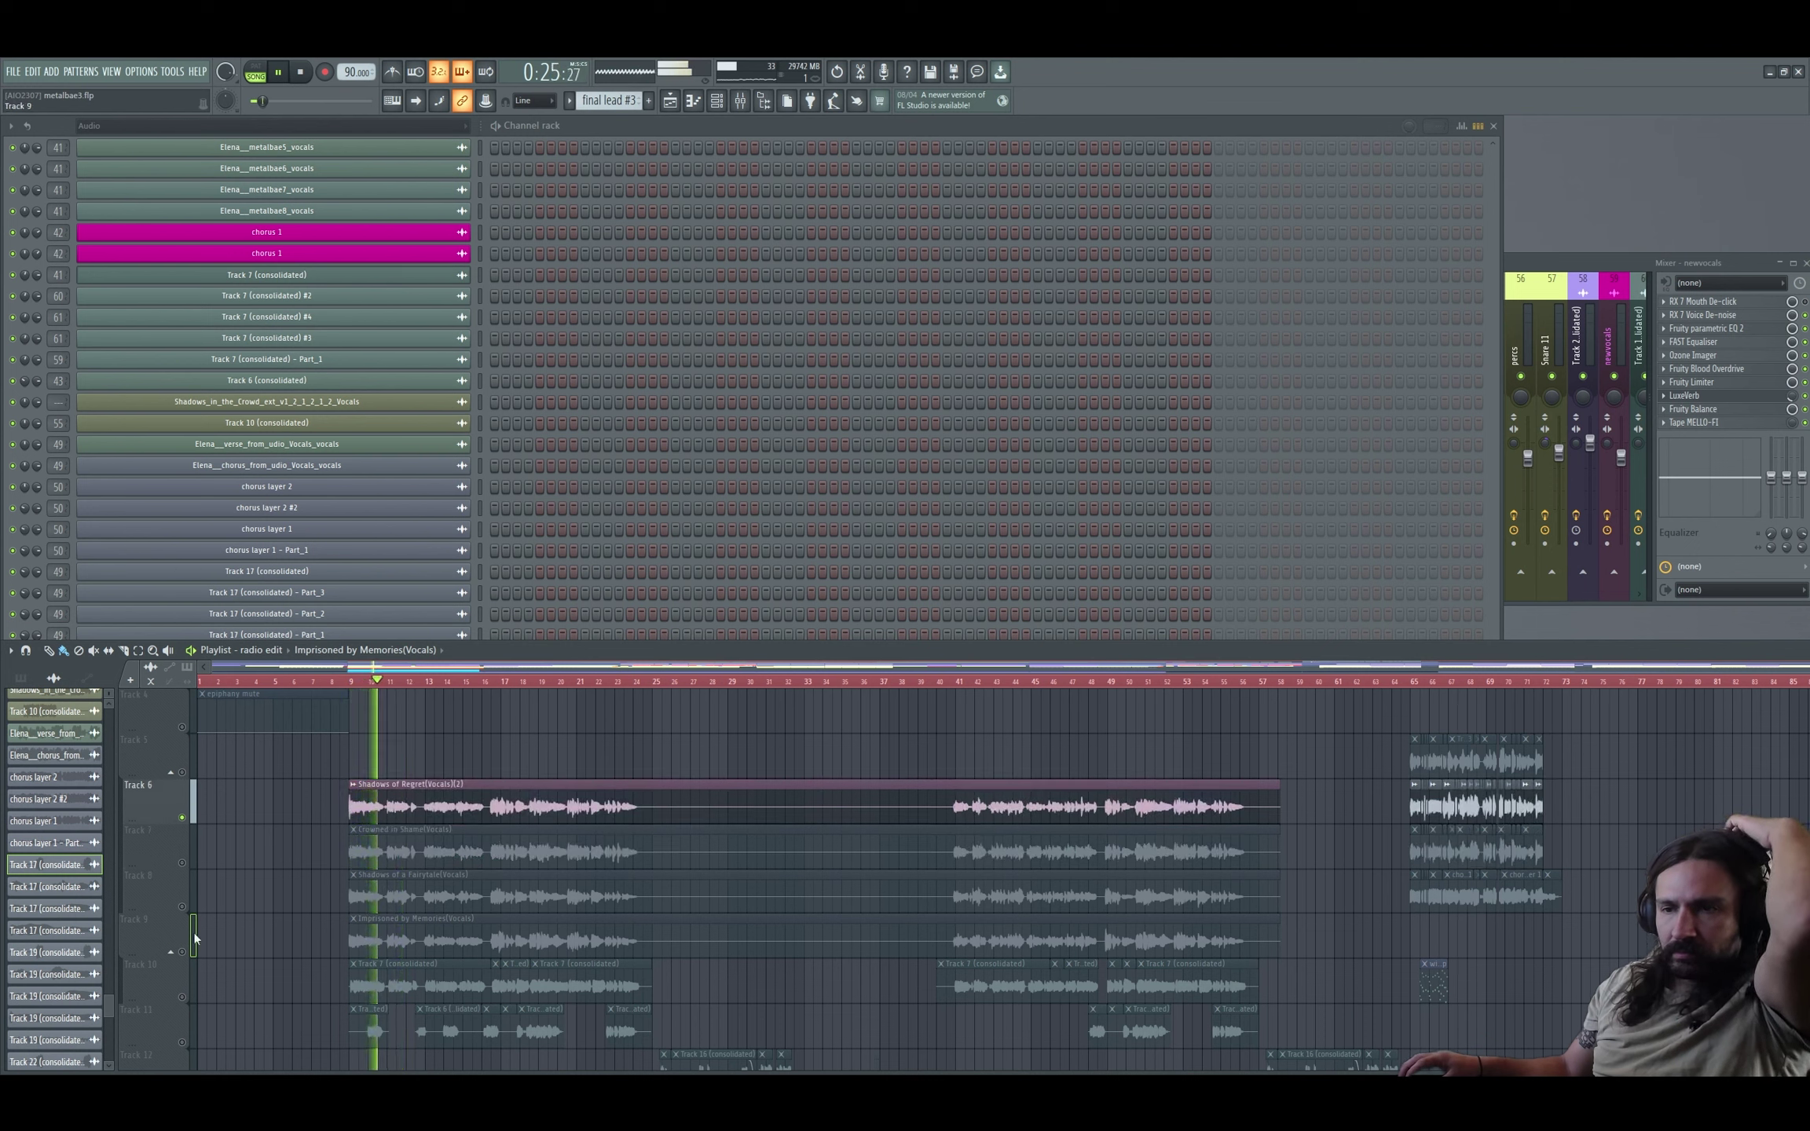
# Select Track 9 and set the playback range to bars 9–21.
pyautogui.press('space')
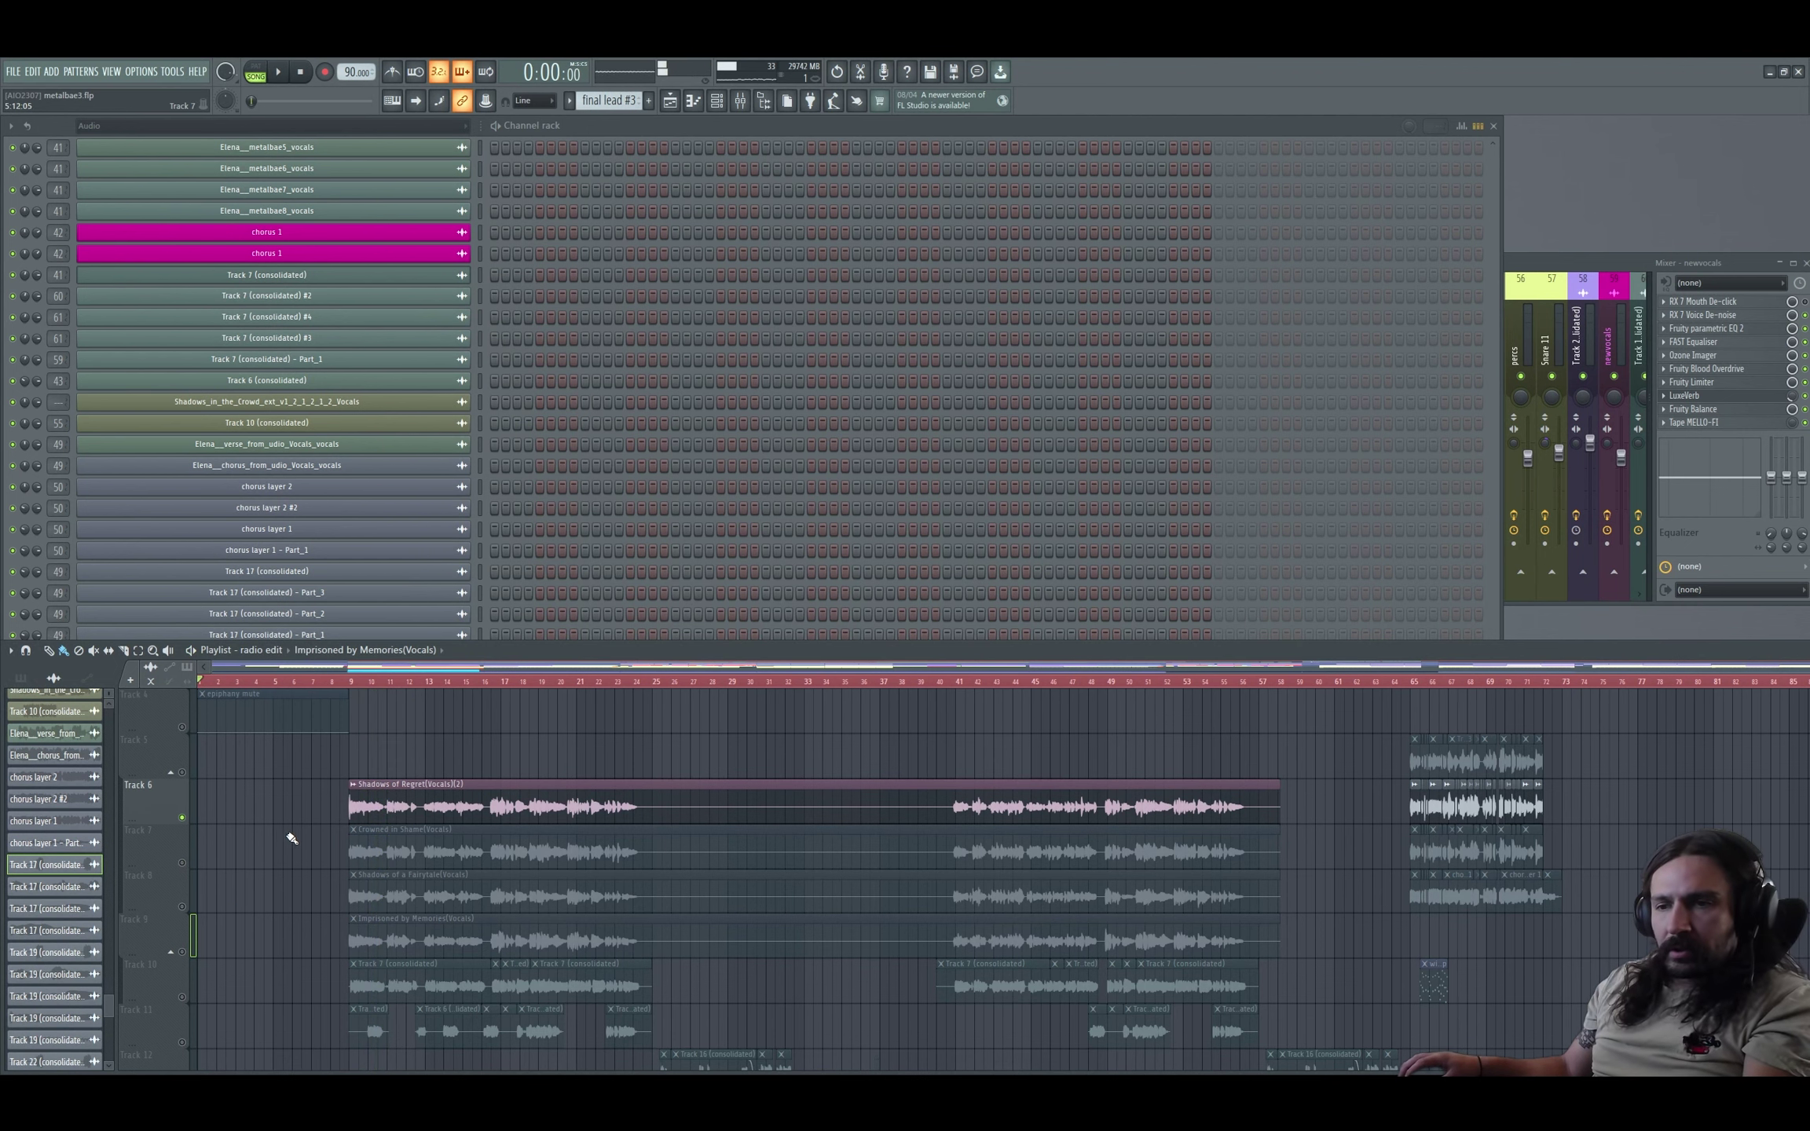
pyautogui.scroll(-2, 368, 815)
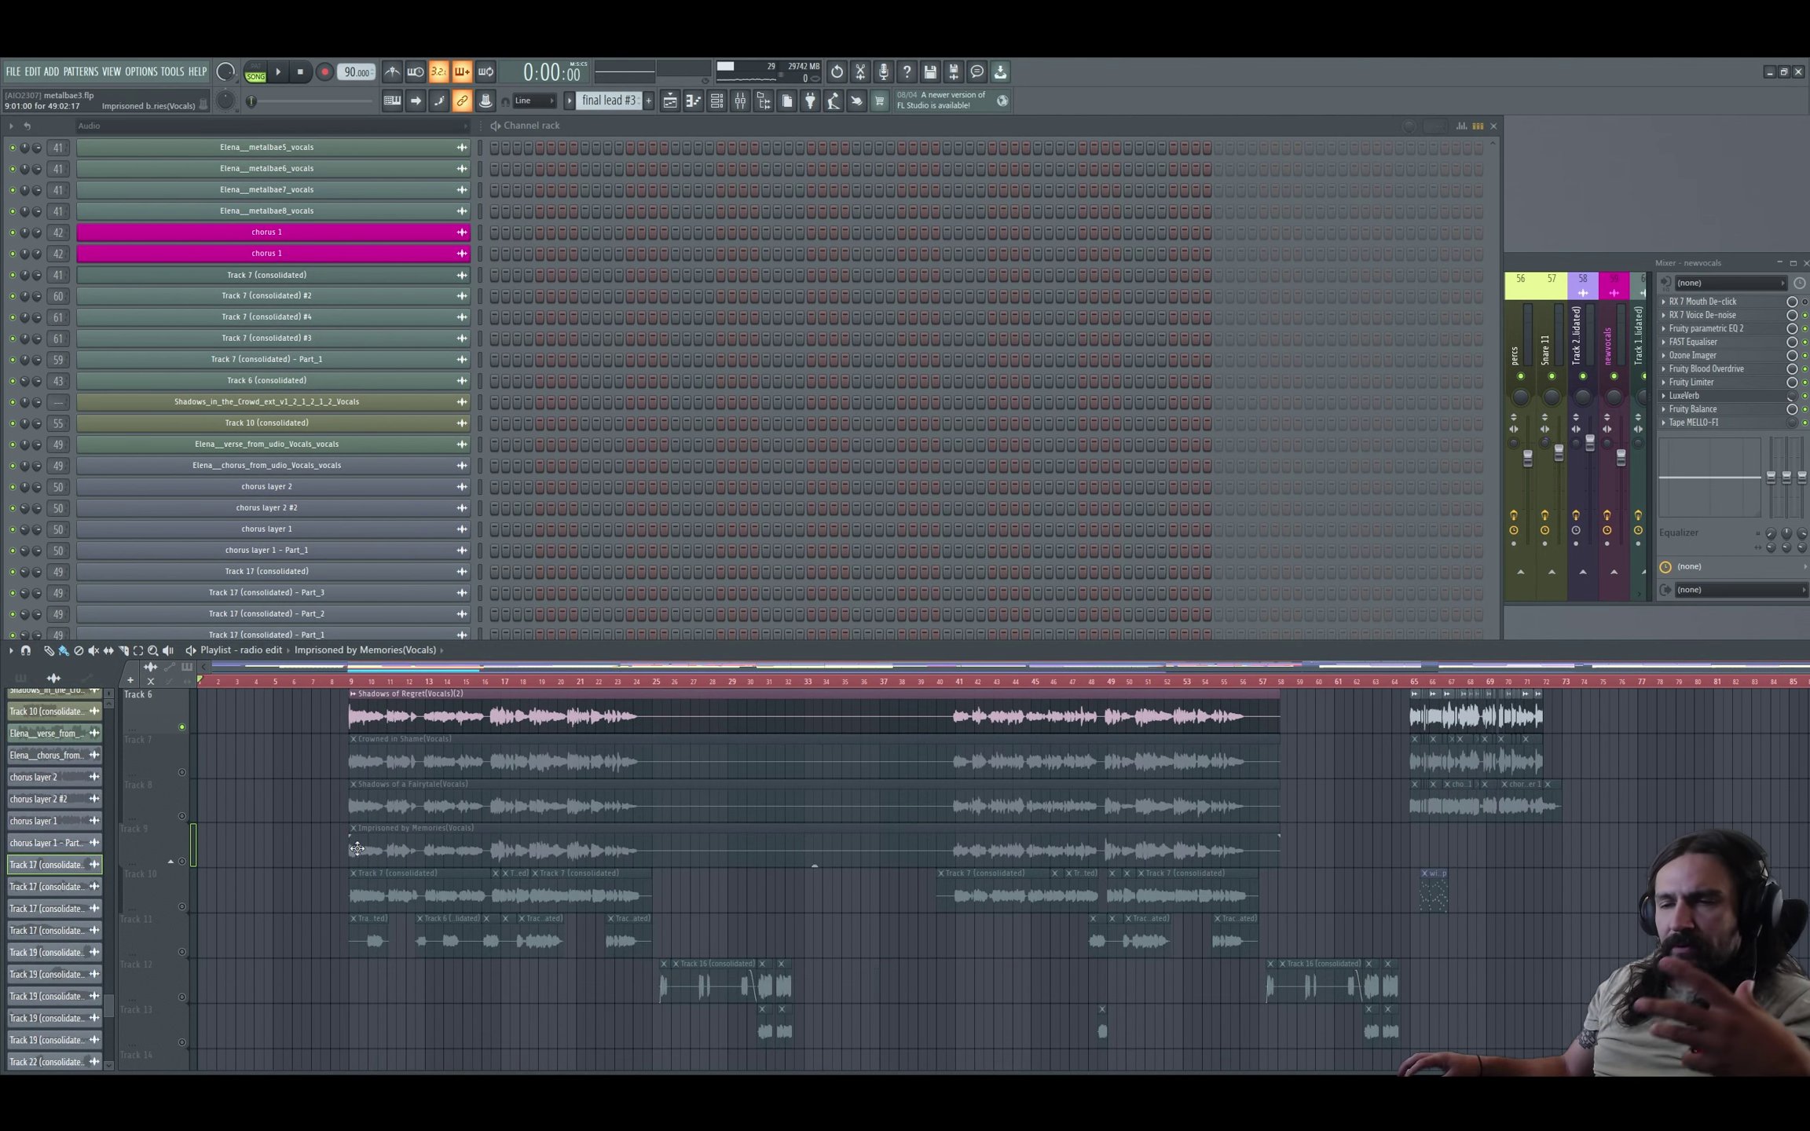
pyautogui.rightClick(189, 863)
pyautogui.press('Escape')
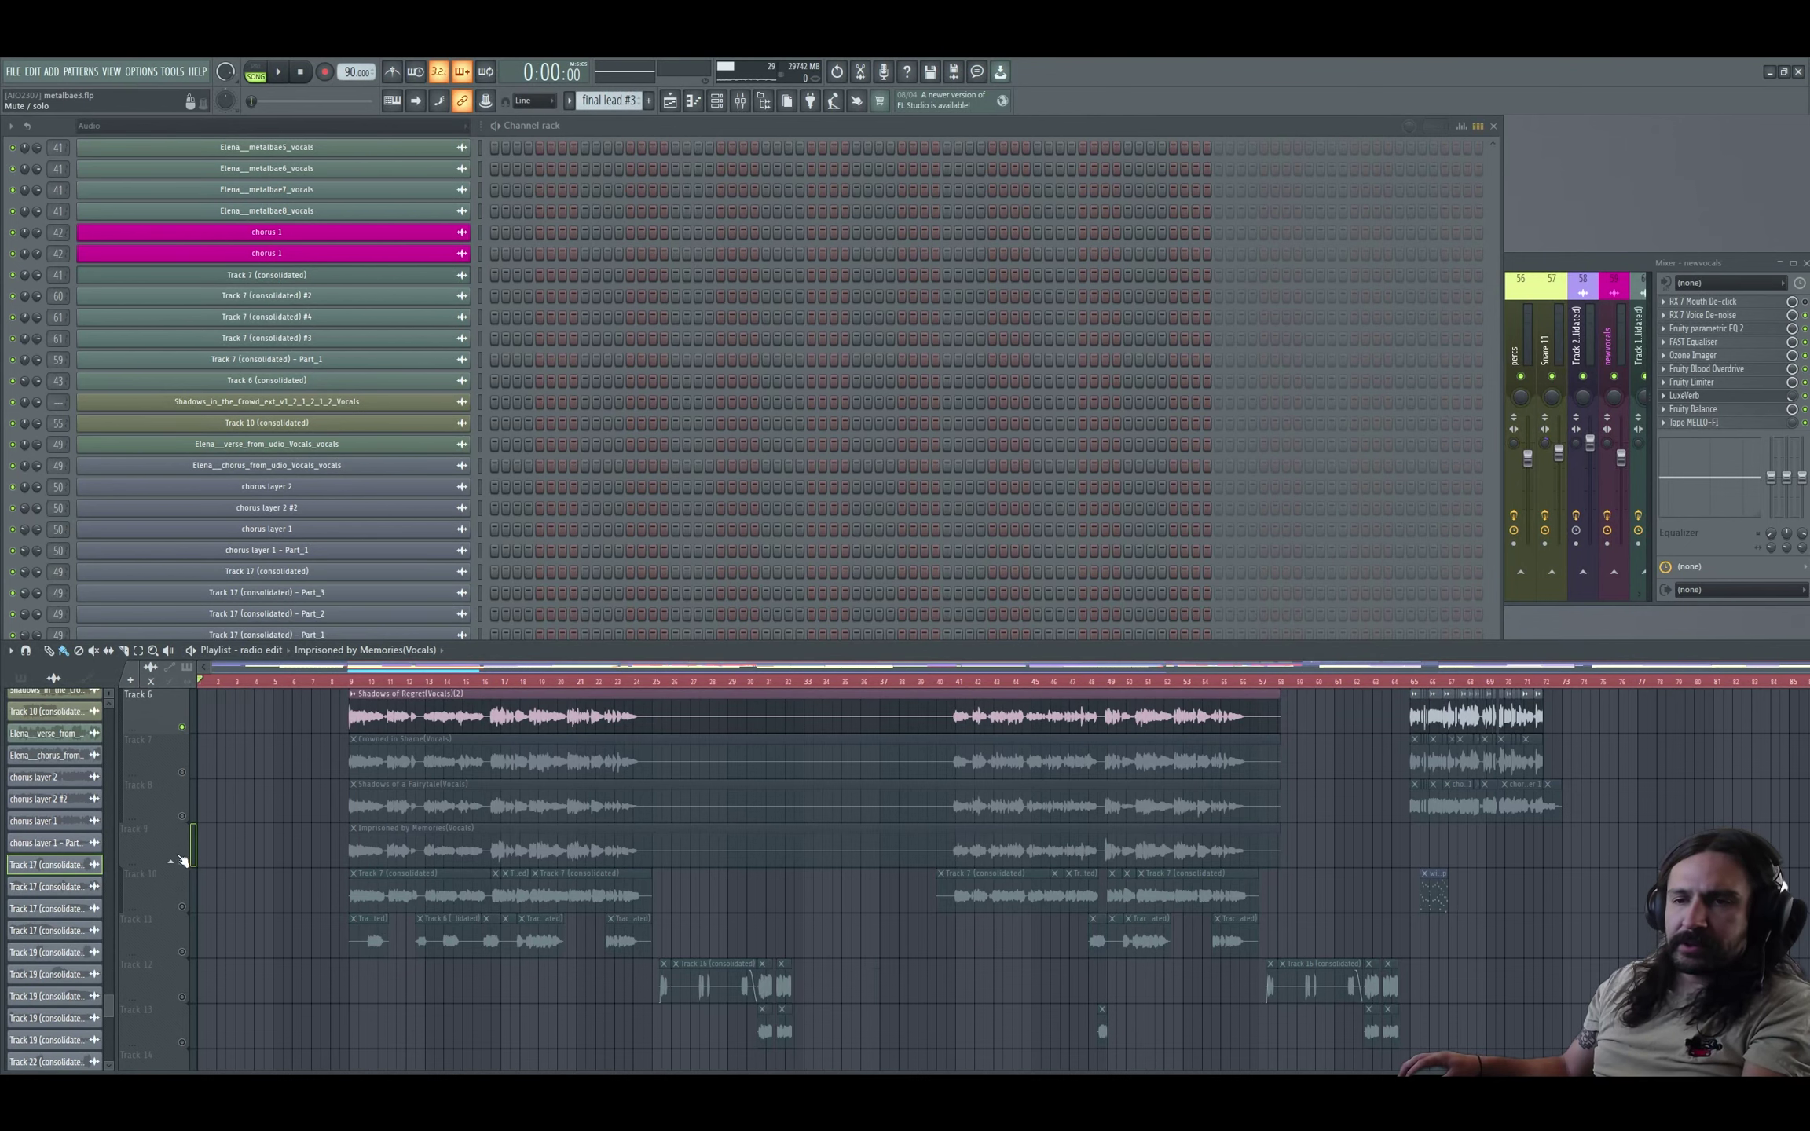
pyautogui.click(191, 864)
pyautogui.press('space')
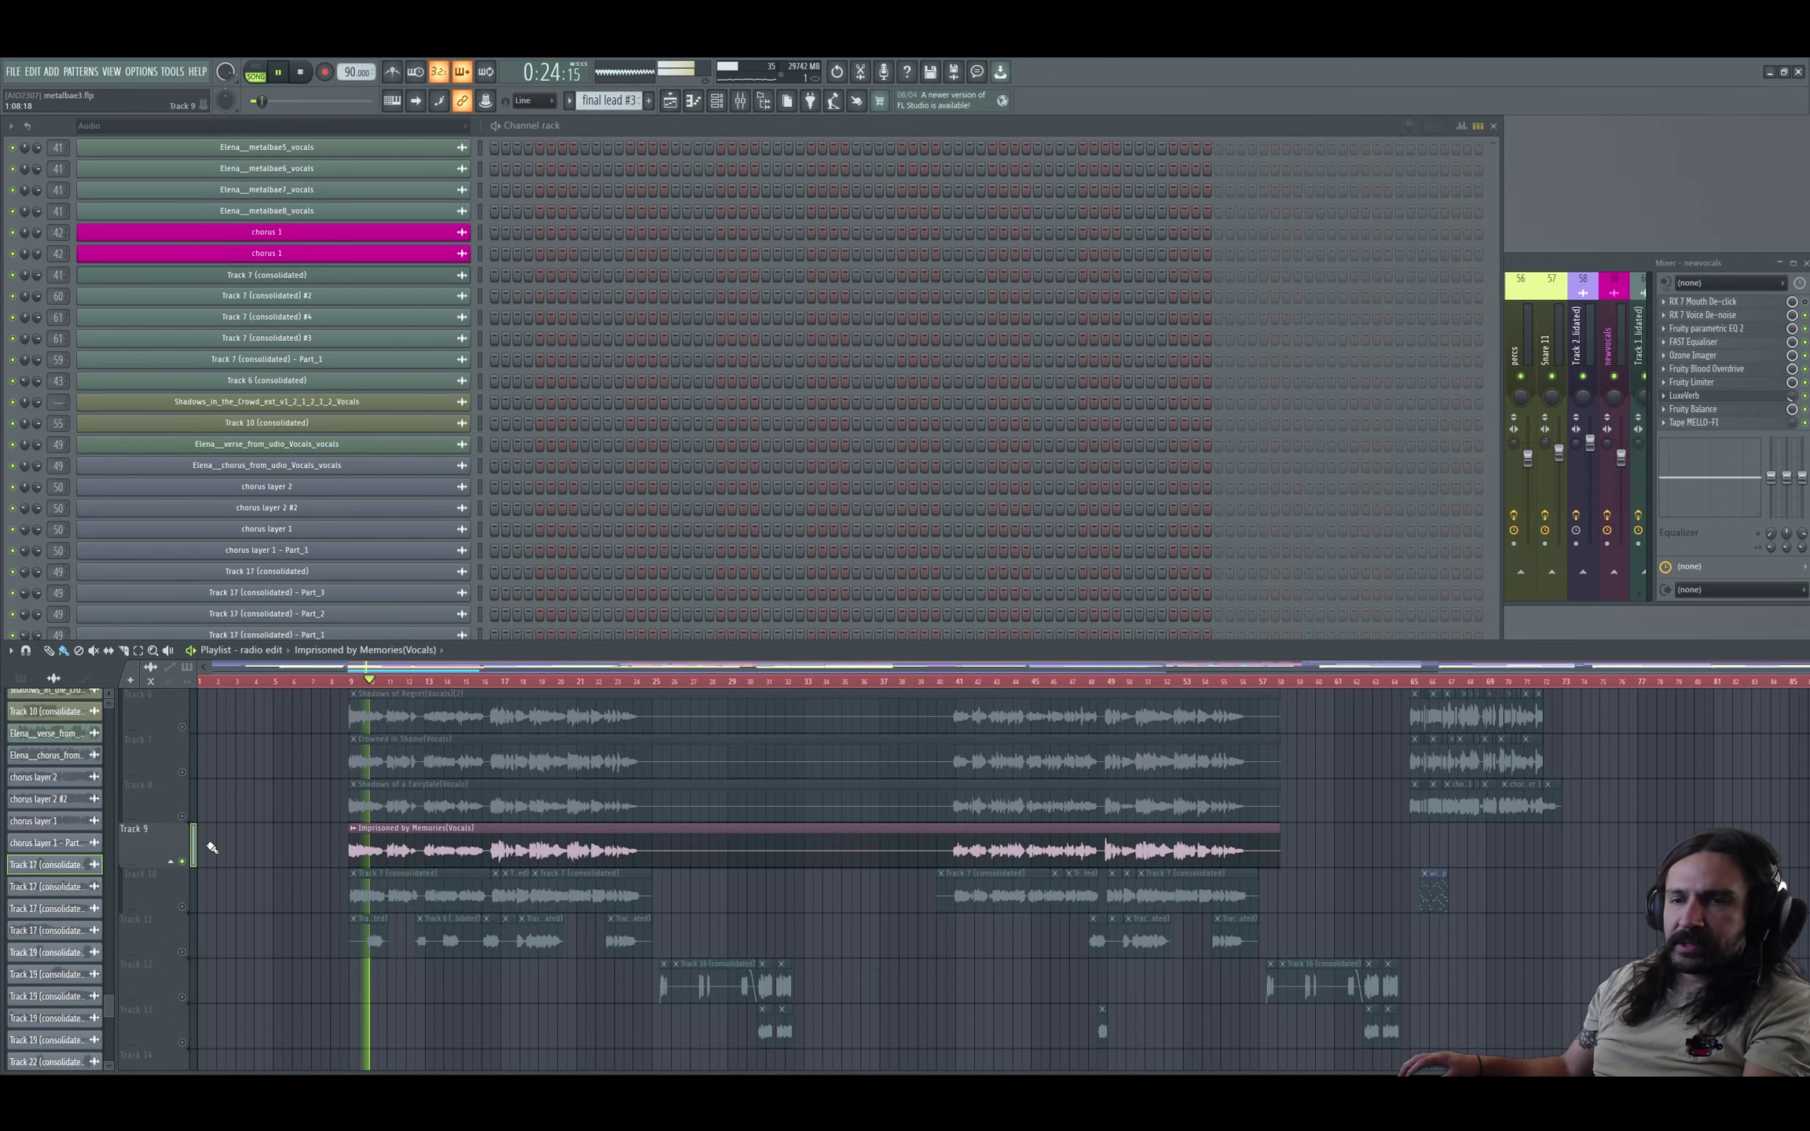
pyautogui.press('space')
pyautogui.click(345, 682)
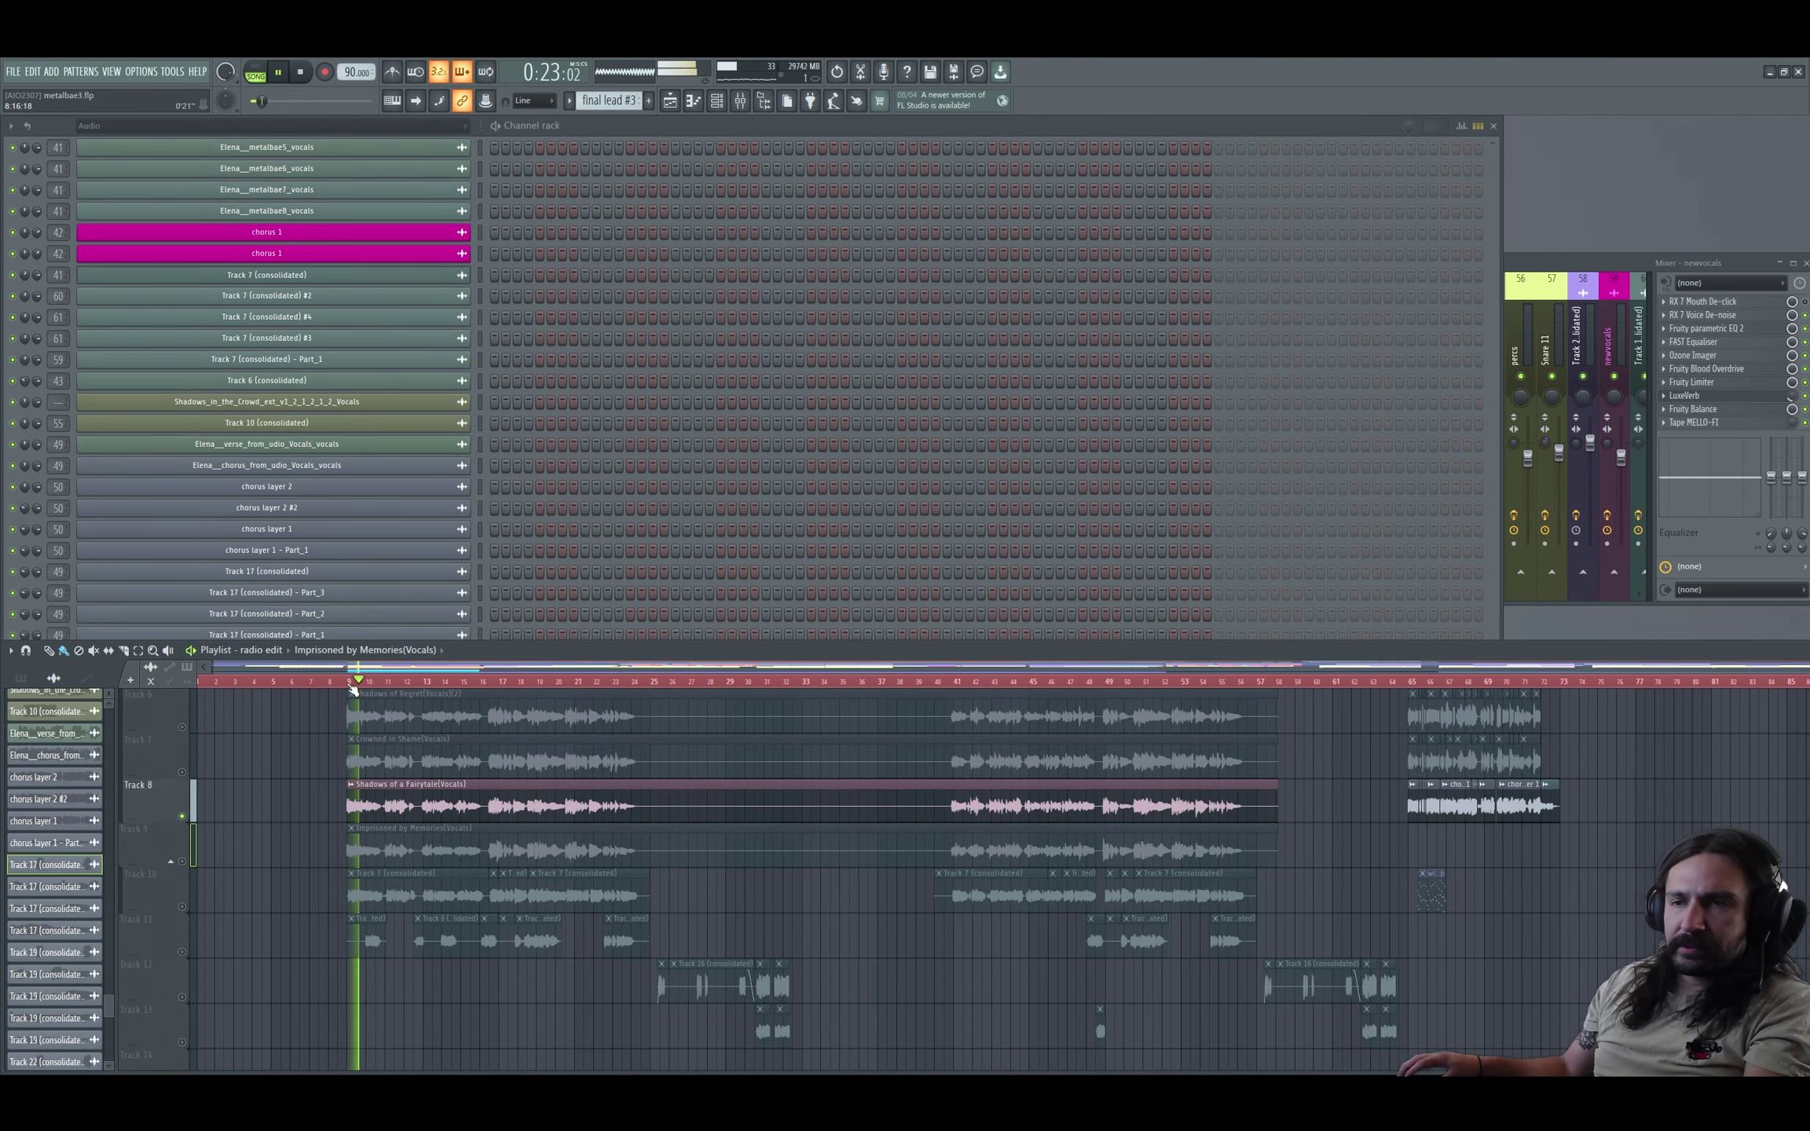
pyautogui.moveTo(350, 682); pyautogui.dragTo(657, 687)
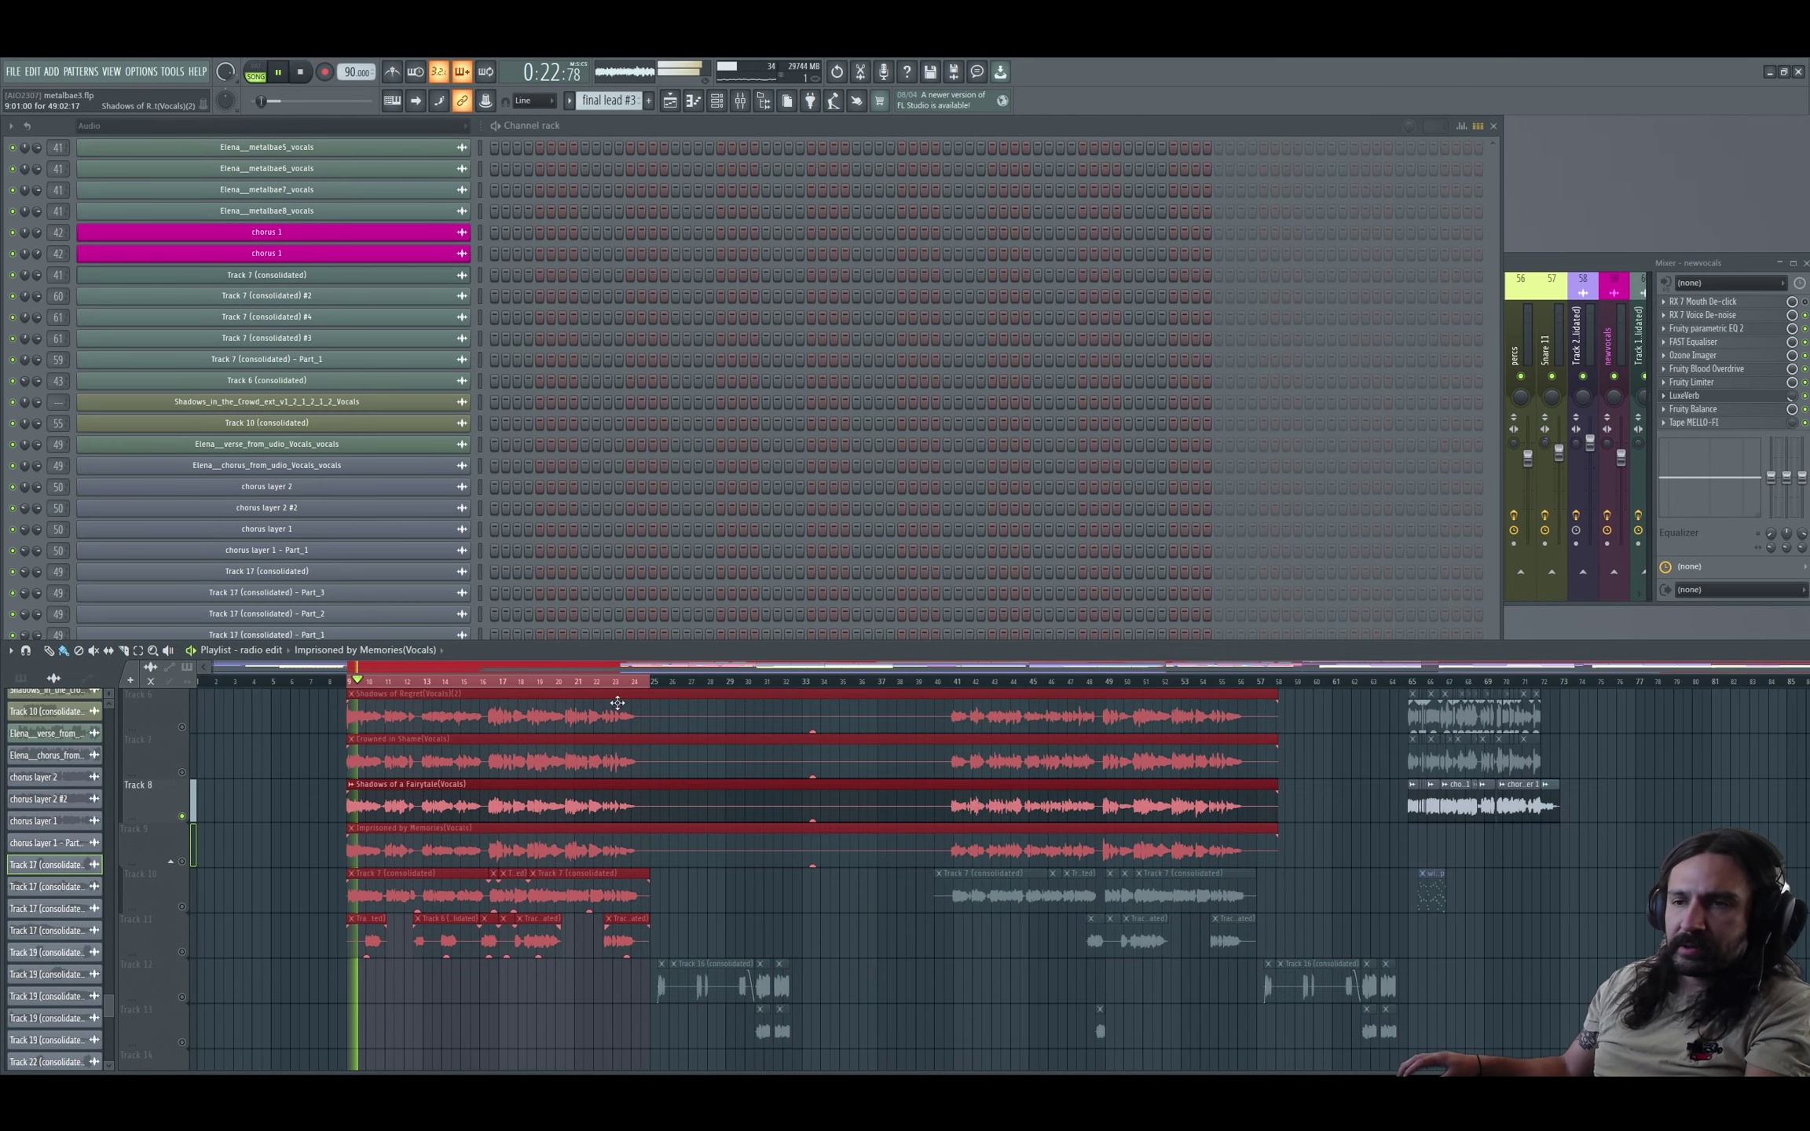
# Solo Track 9, then Track 7's Crowned in Shame vocal, mute Track 10, and show the mixer.
pyautogui.rightClick(183, 862)
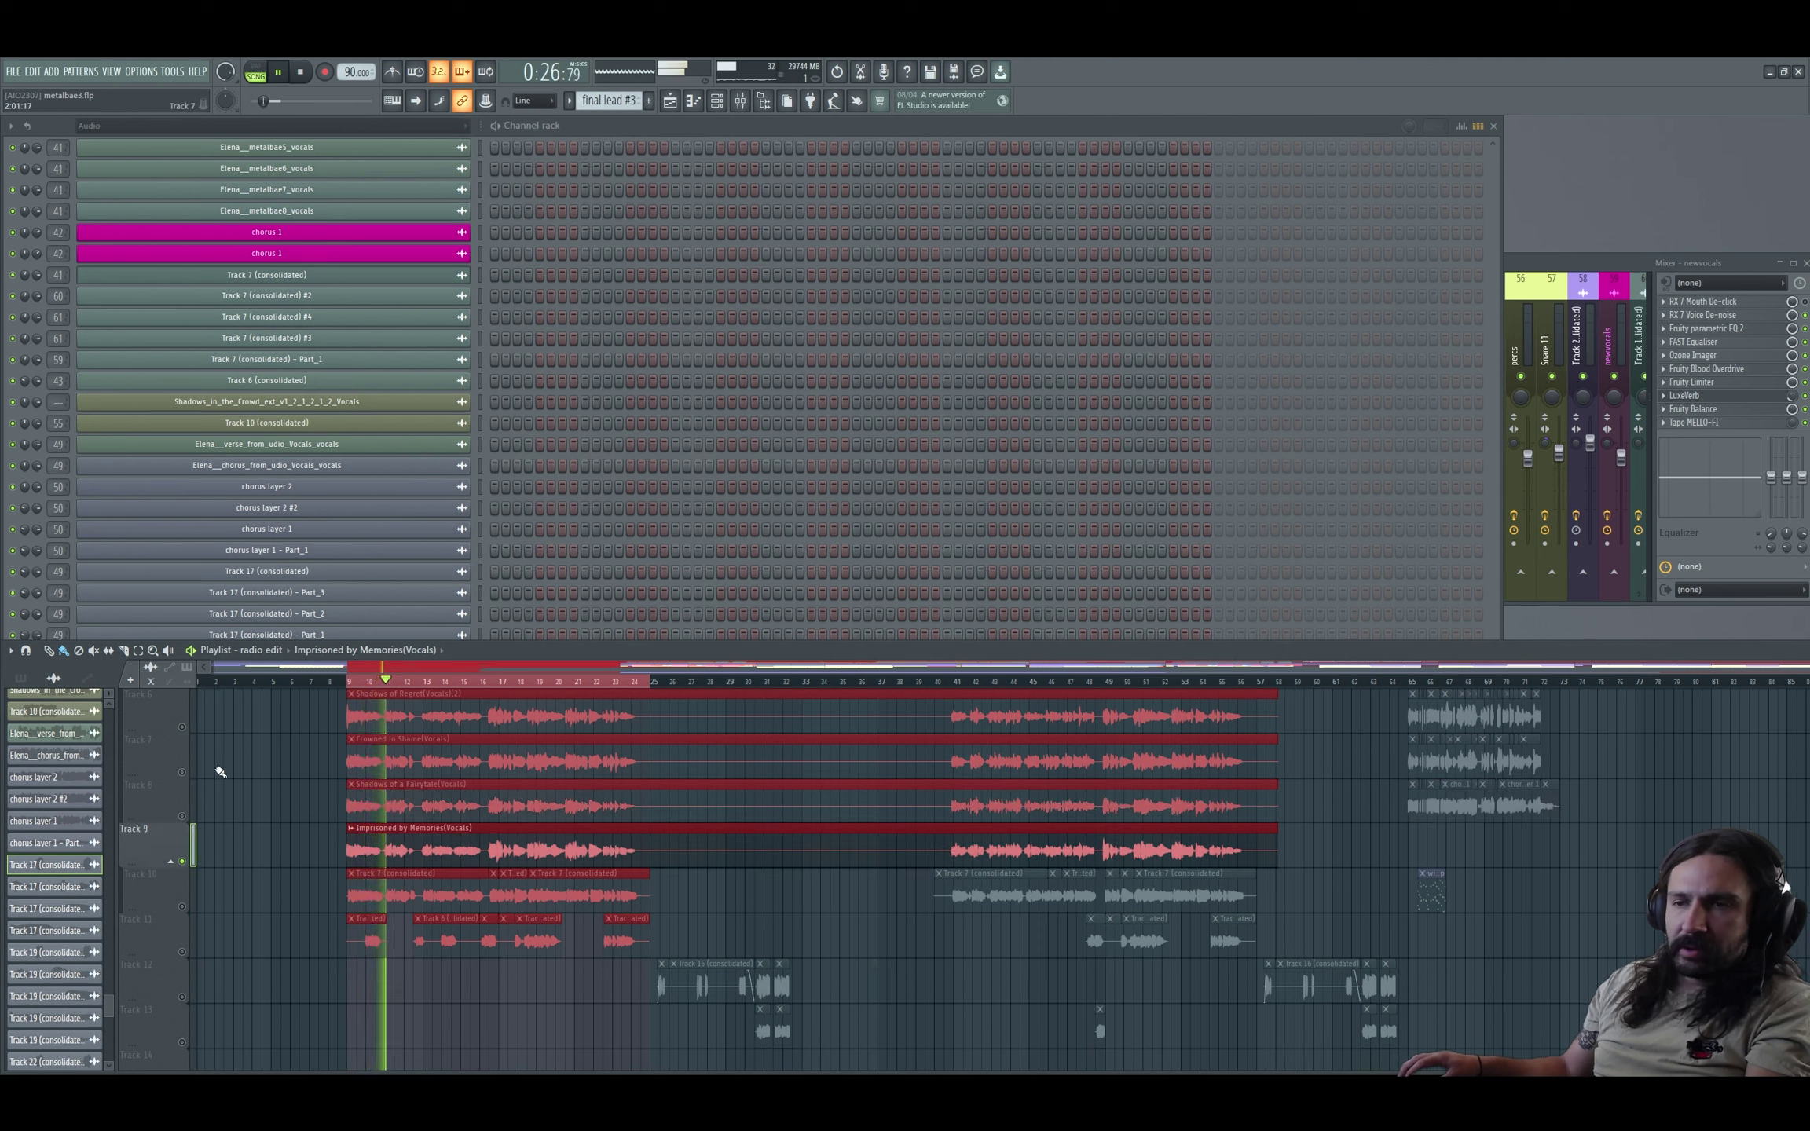
pyautogui.rightClick(181, 773)
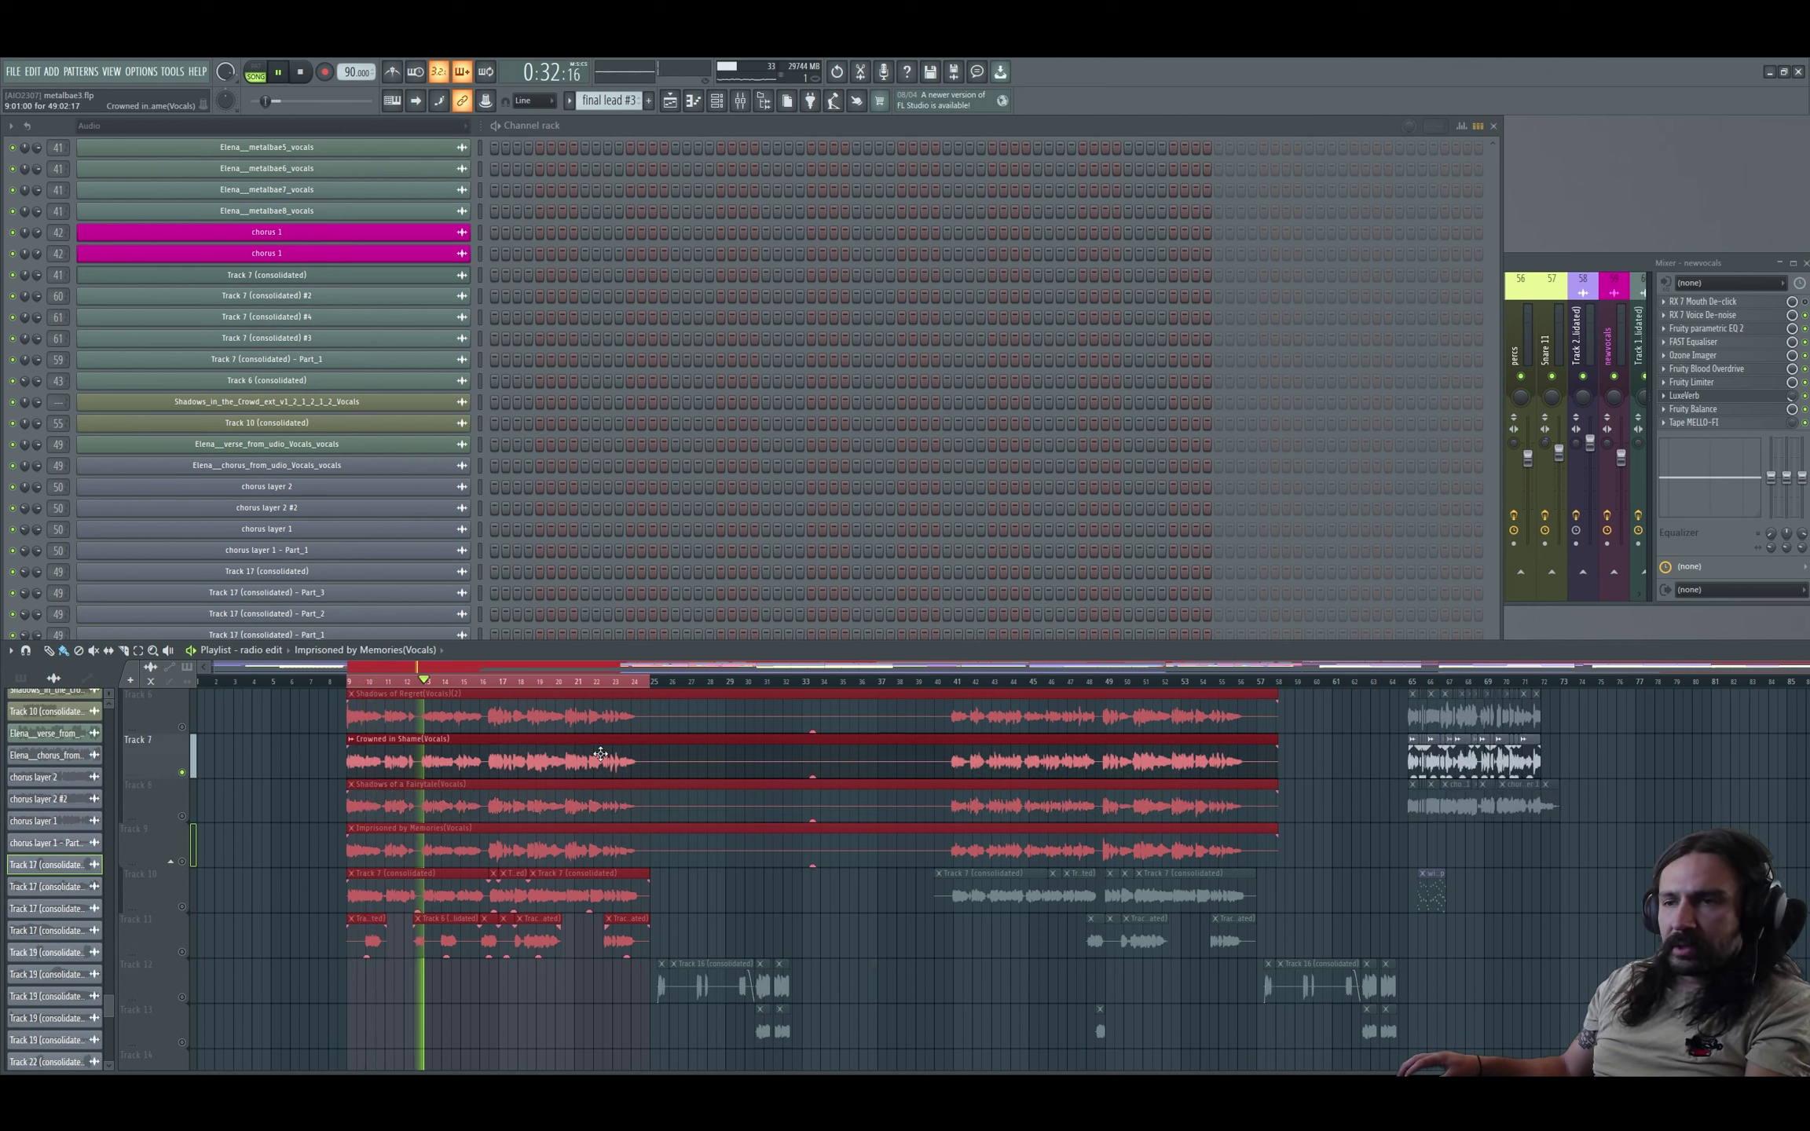
pyautogui.press('space')
pyautogui.rightClick(183, 862)
pyautogui.rightClick(183, 862)
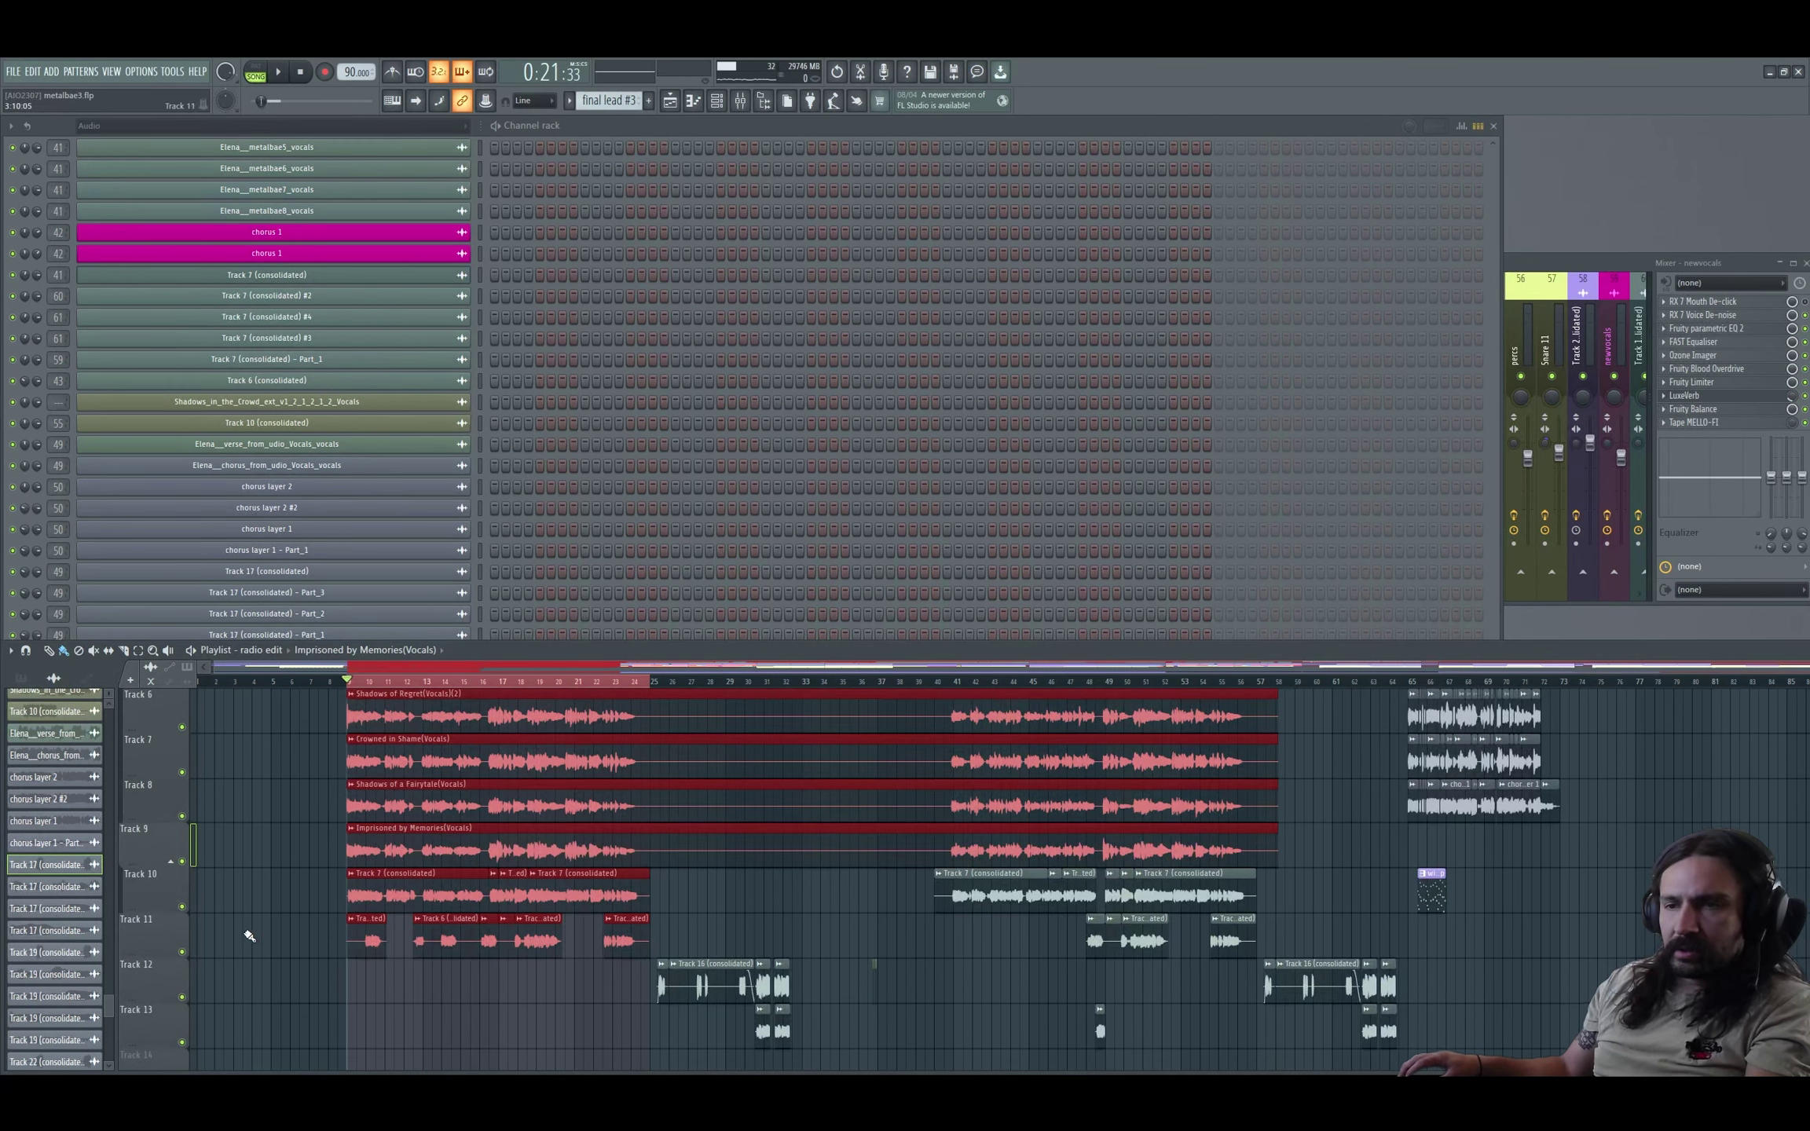
pyautogui.click(182, 908)
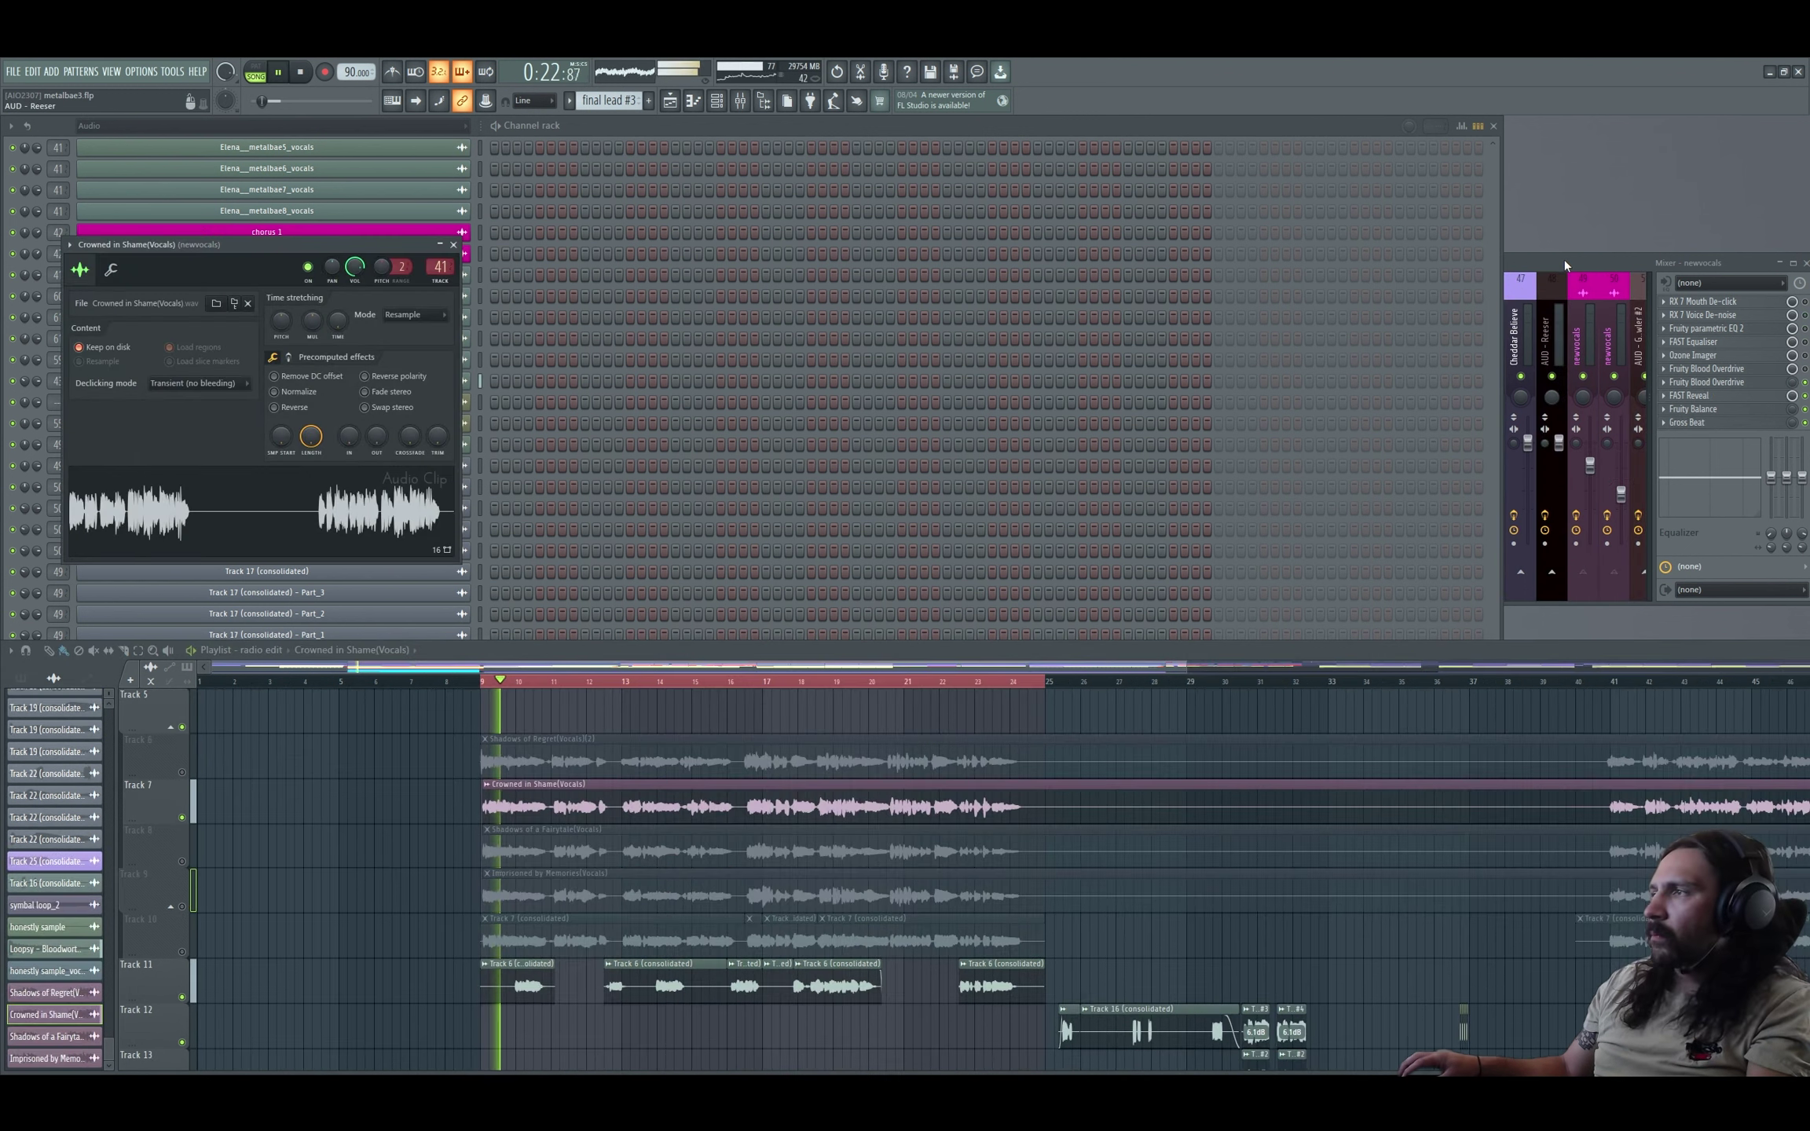
pyautogui.press('F9')
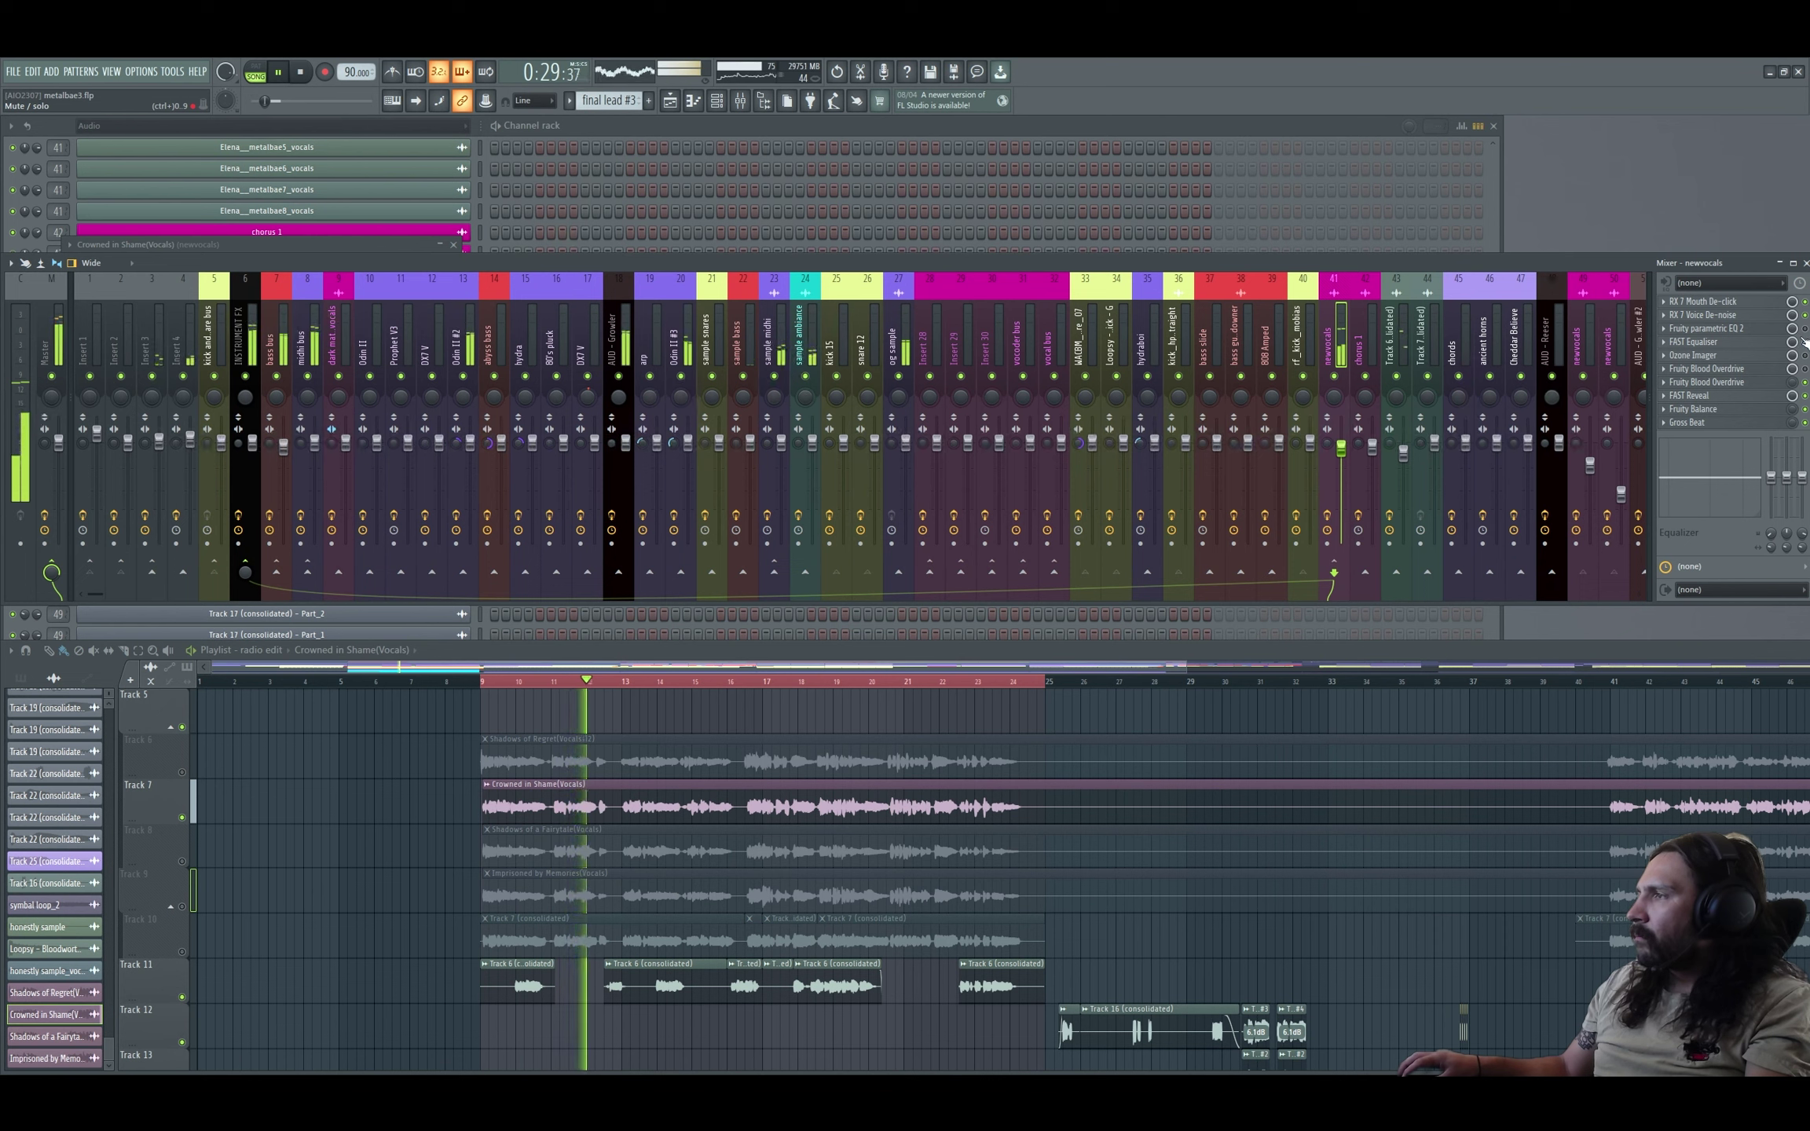
# Make the vocal insert's FAST Equaliser relearn from the vocal, then open Fruity Blood Overdrive in slot 6.
pyautogui.click(1732, 343)
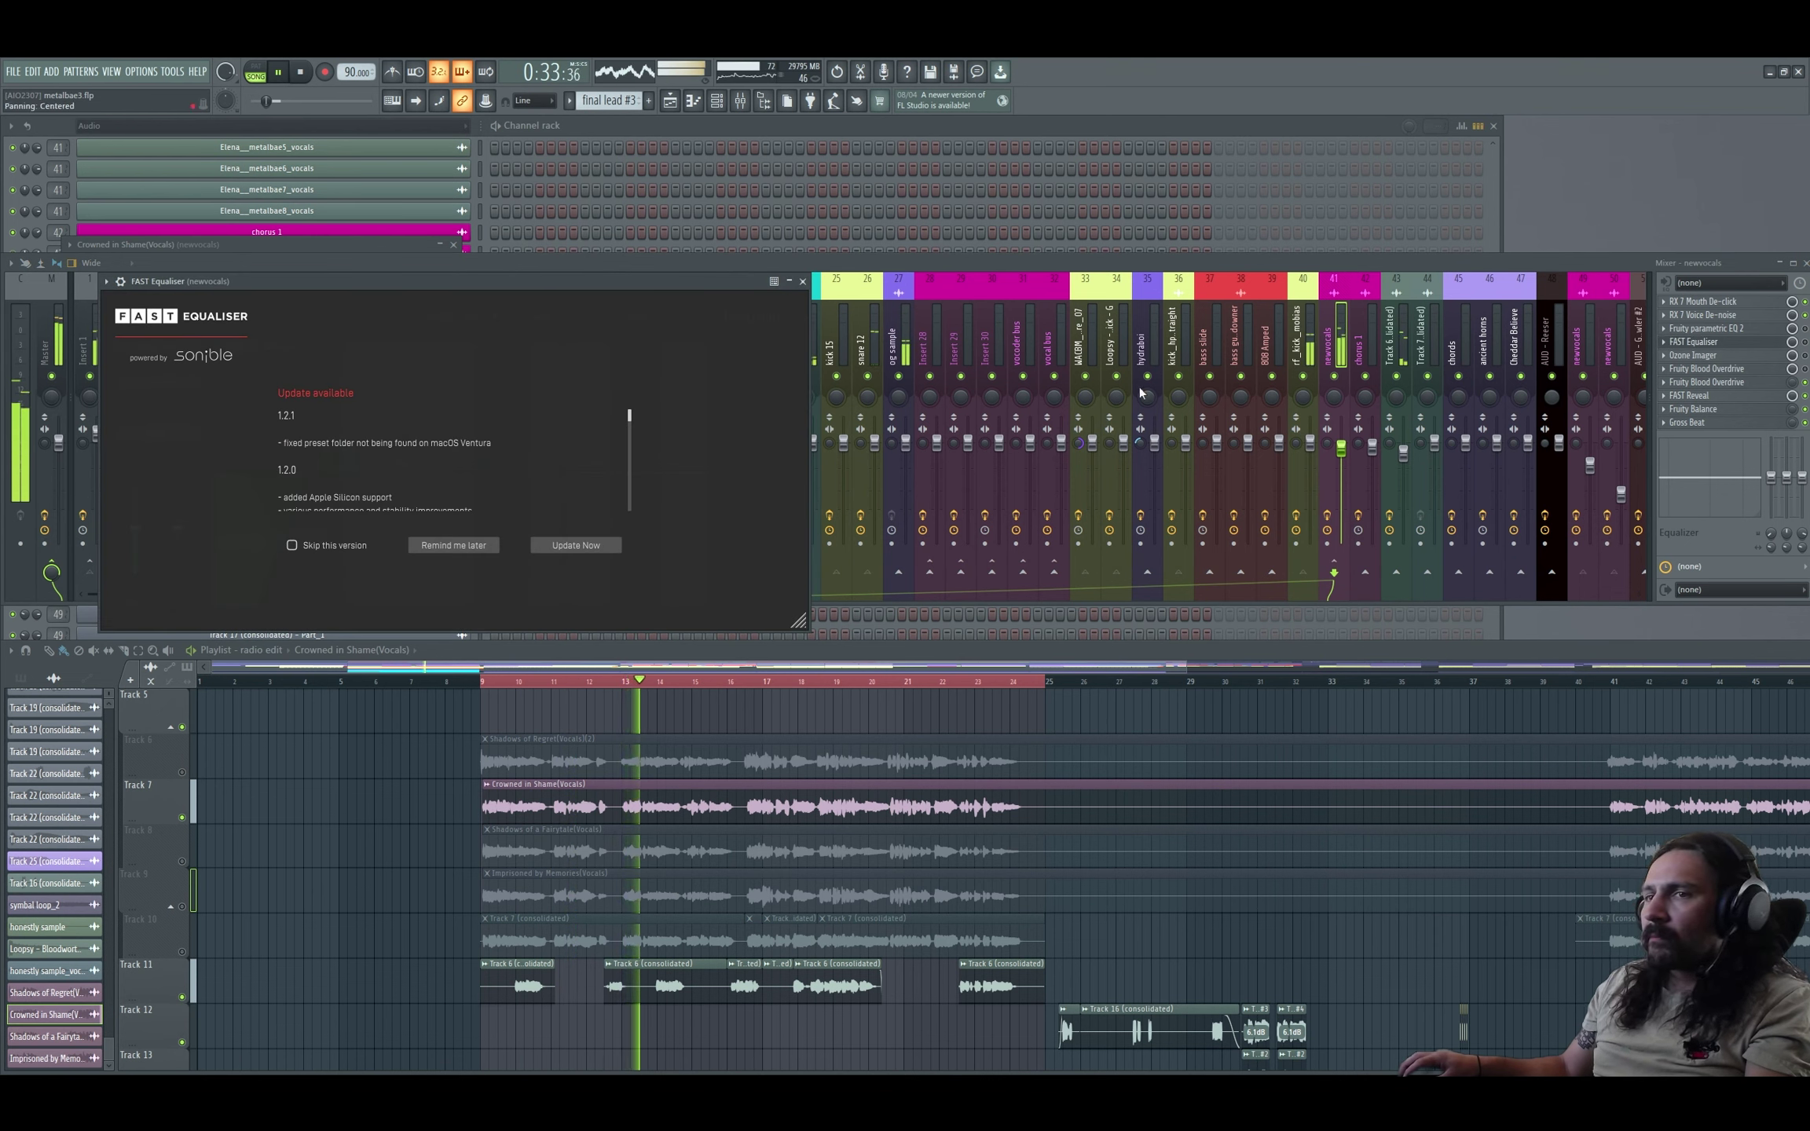
pyautogui.click(454, 545)
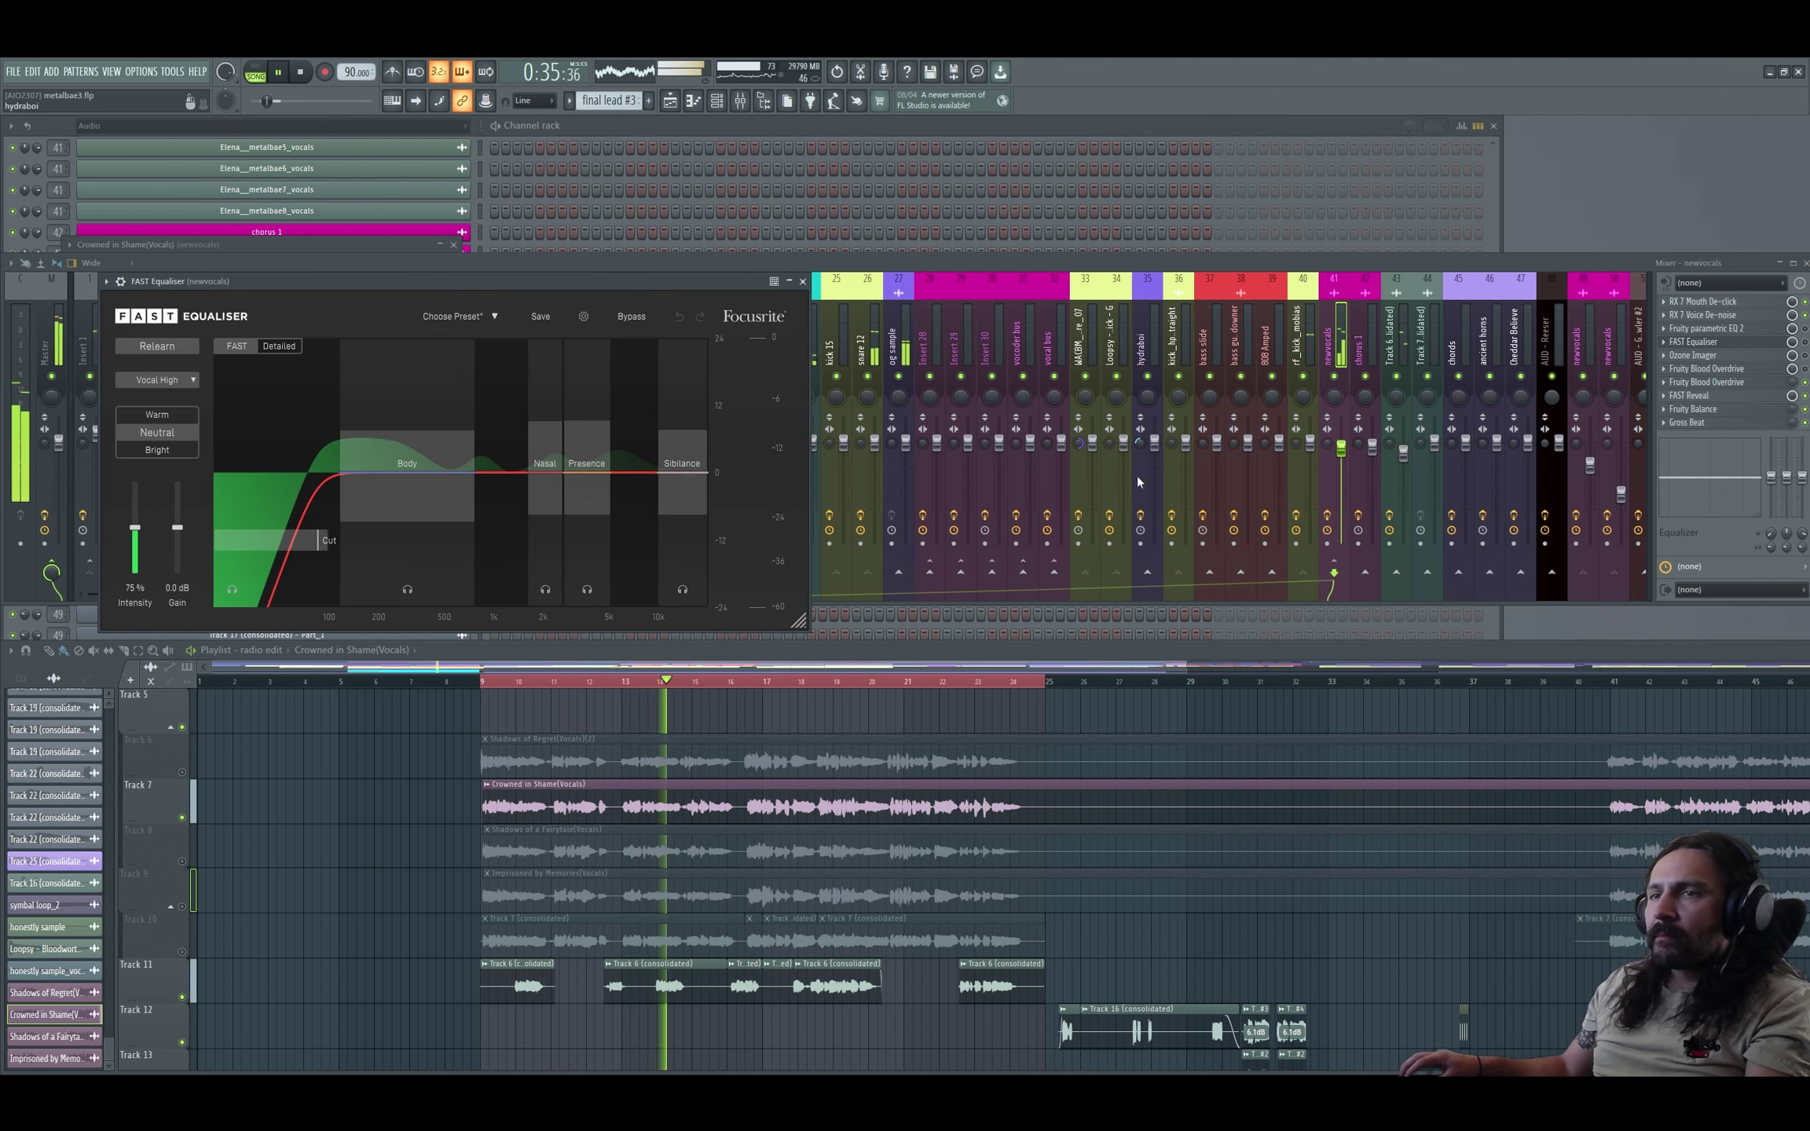
pyautogui.click(1717, 344)
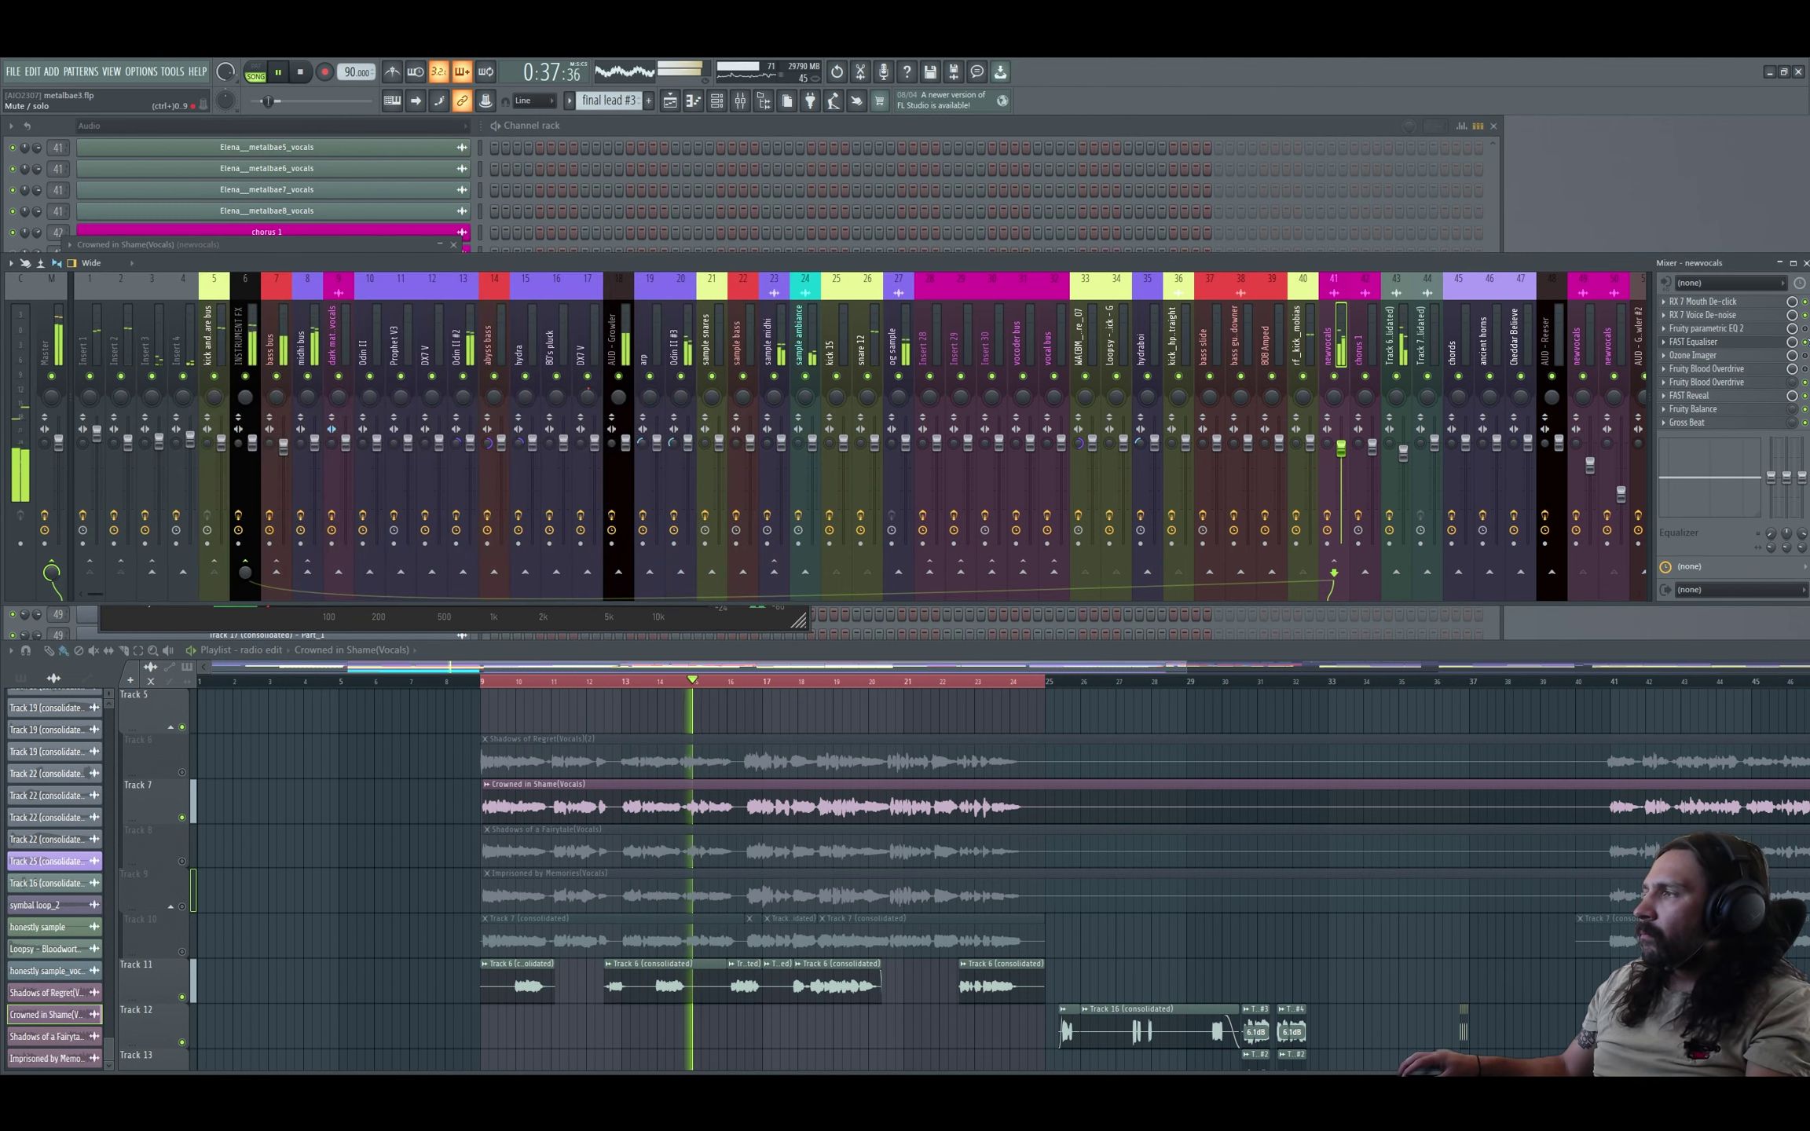
pyautogui.click(1717, 343)
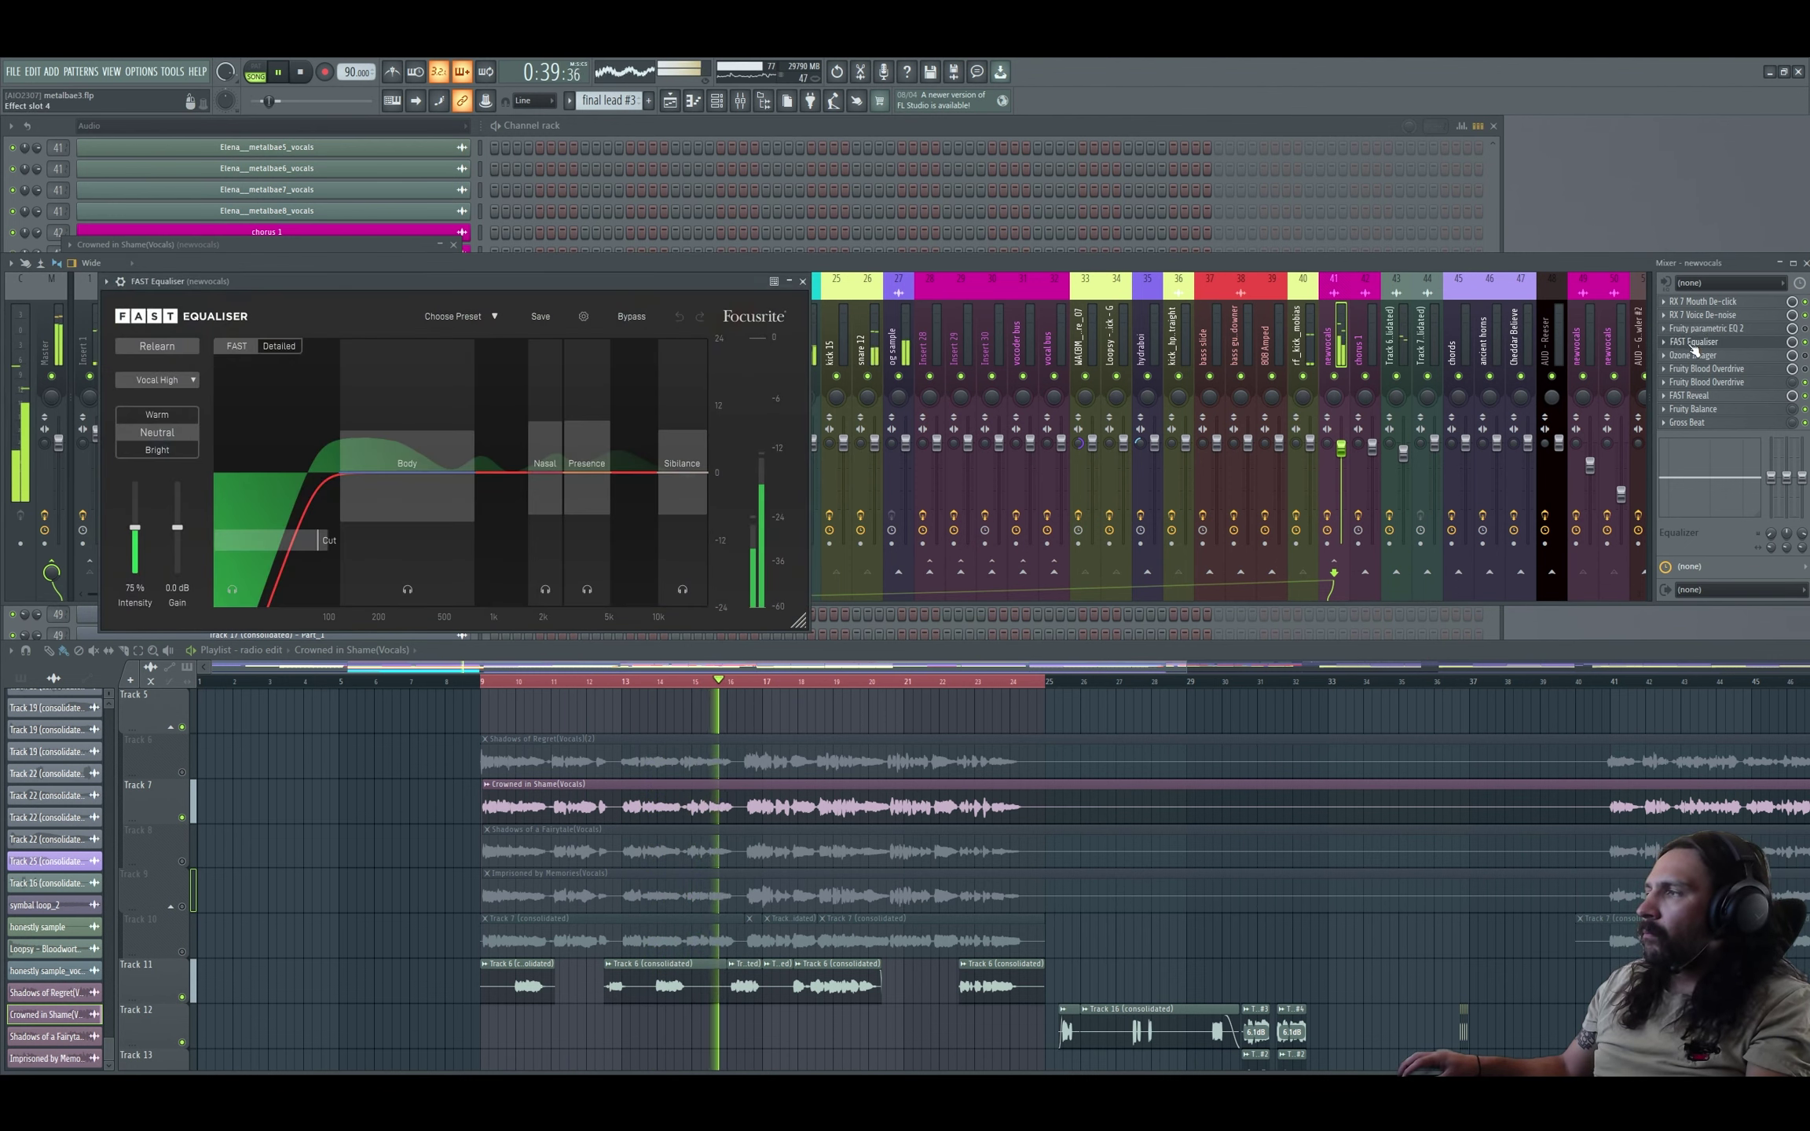
pyautogui.click(1717, 344)
pyautogui.click(1706, 329)
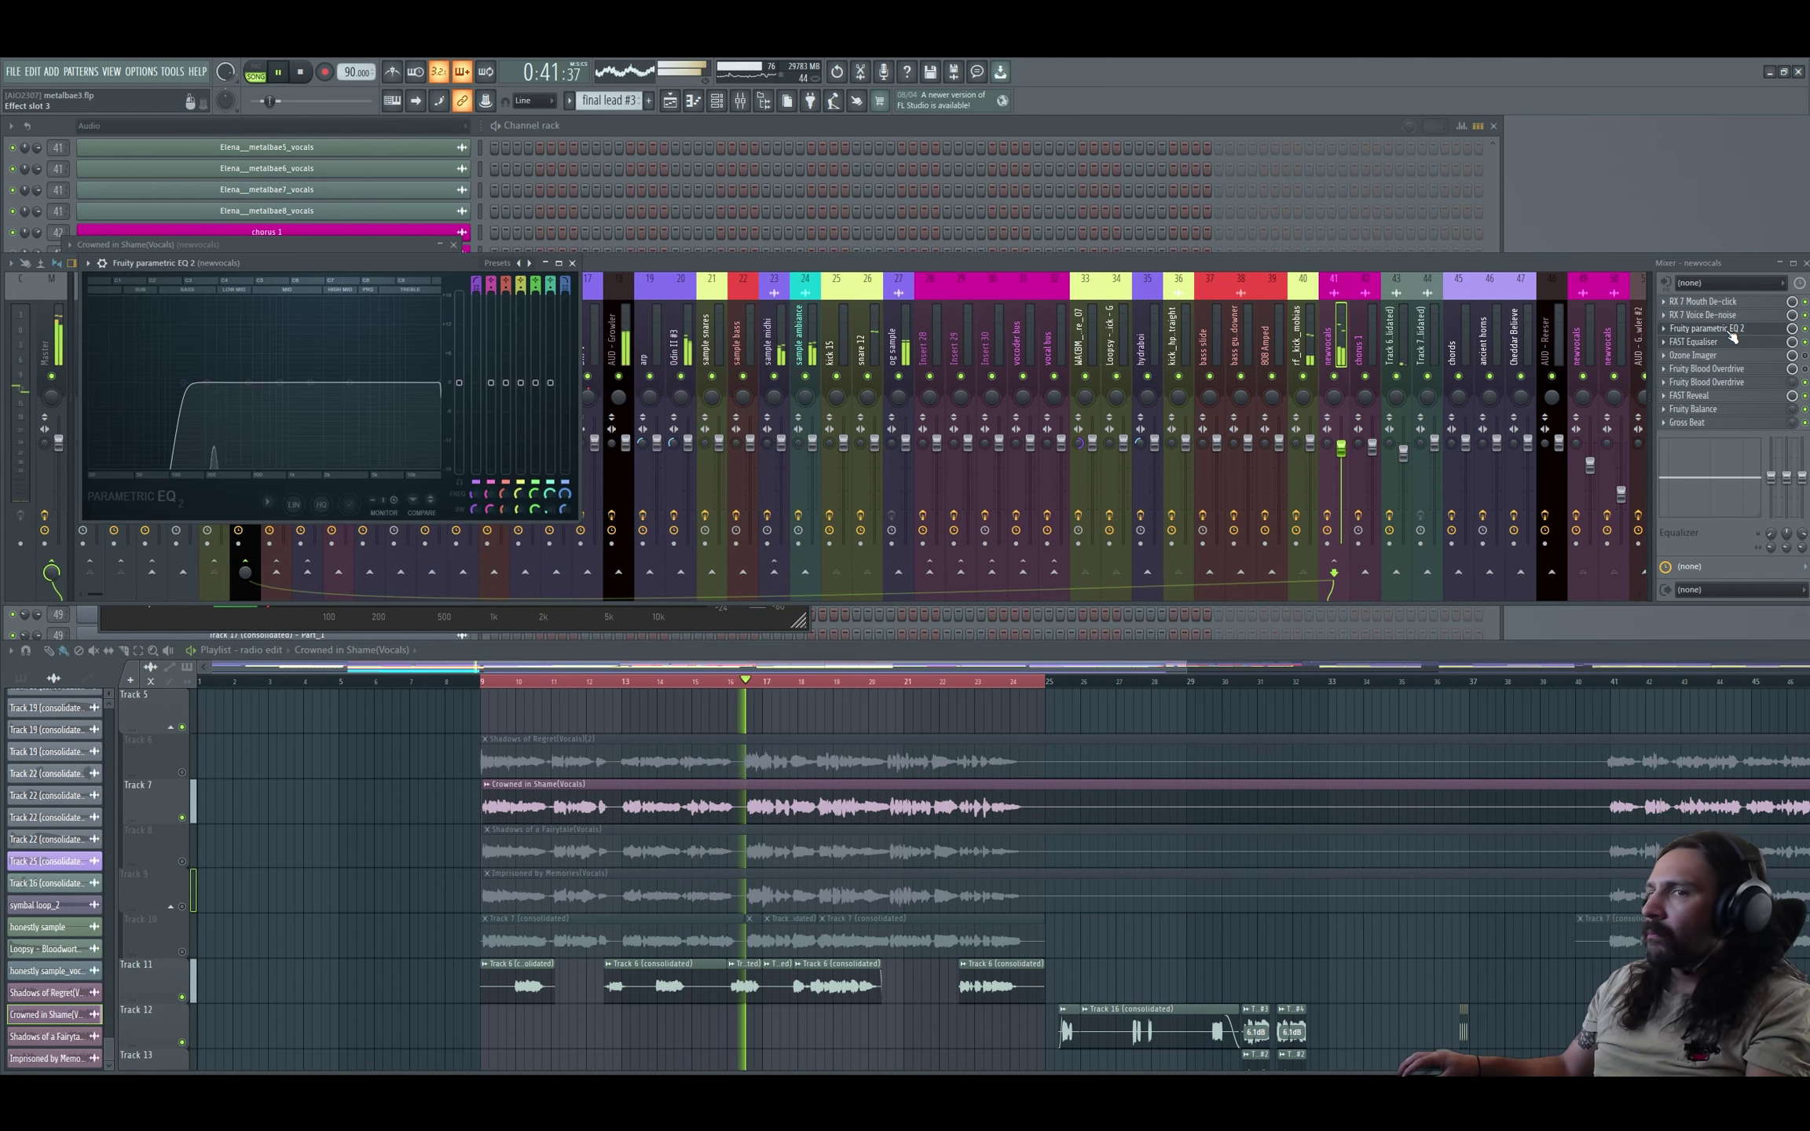
pyautogui.click(1732, 343)
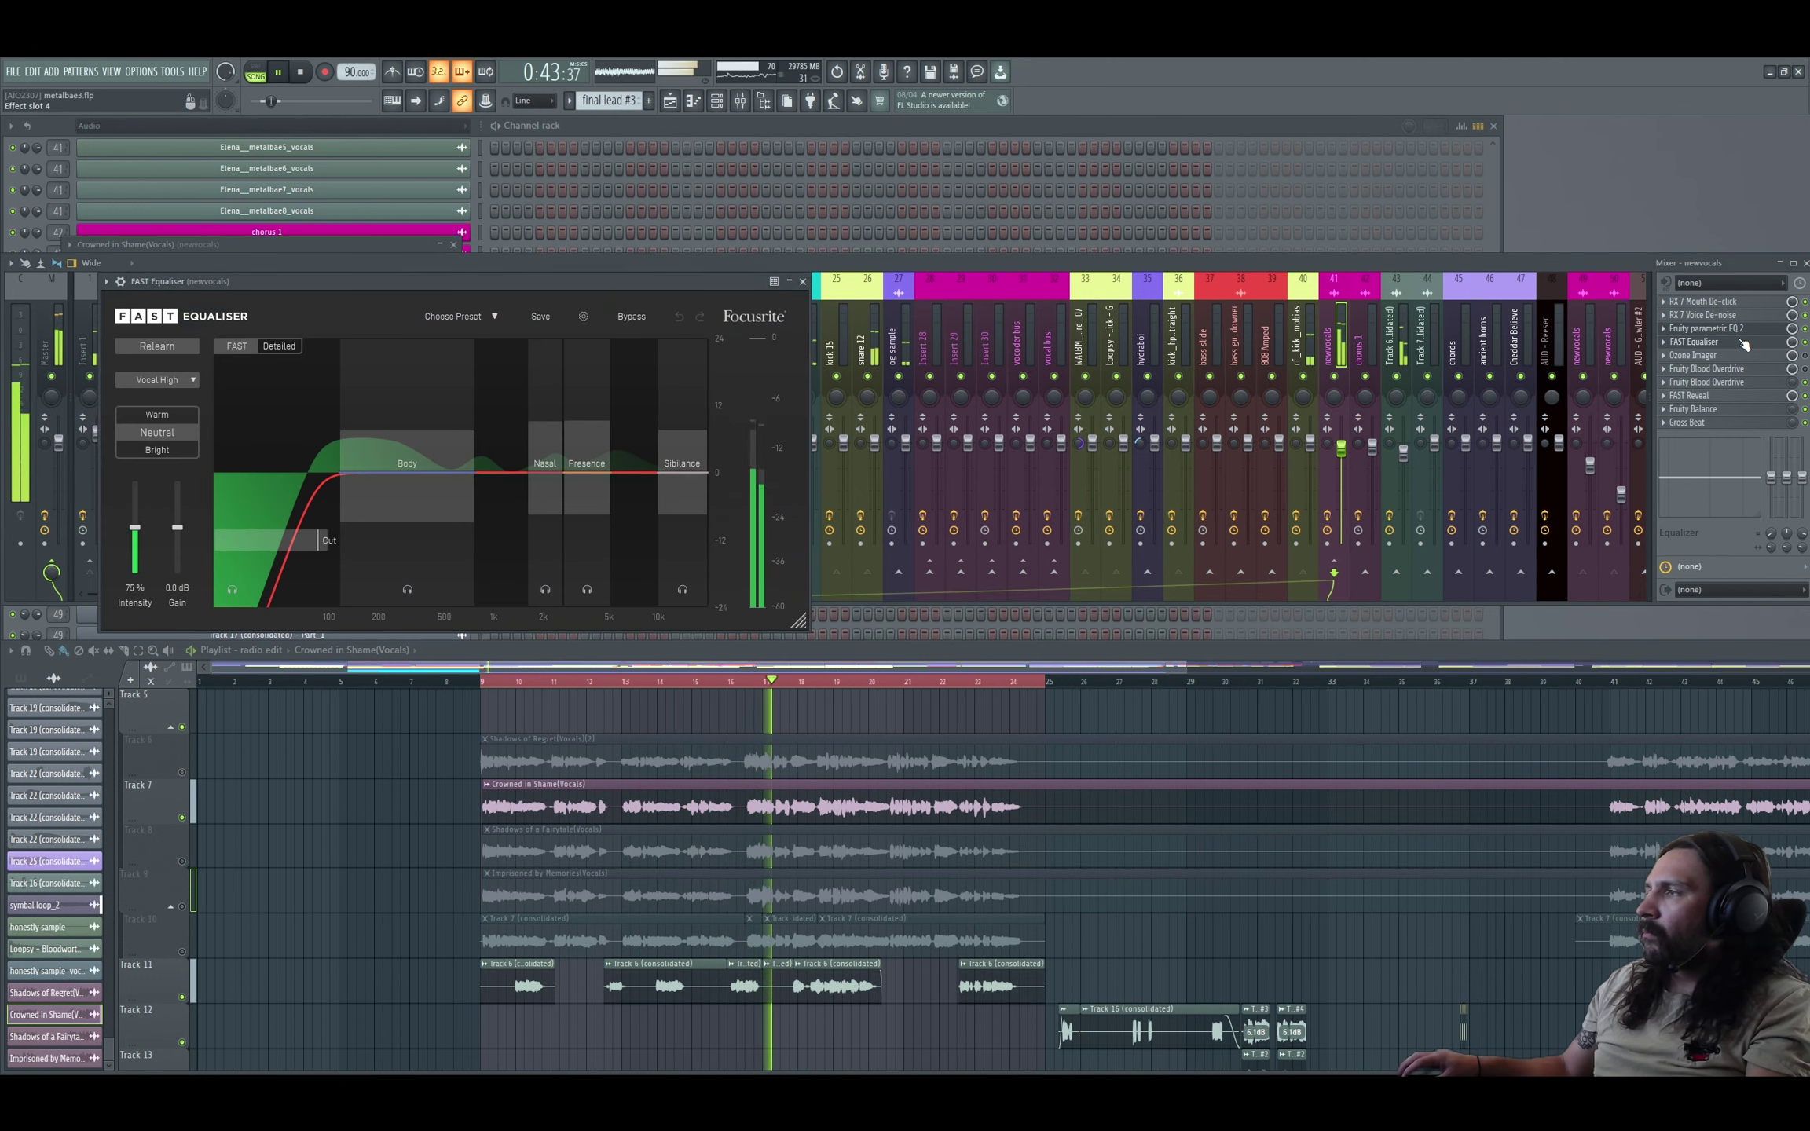
pyautogui.click(145, 346)
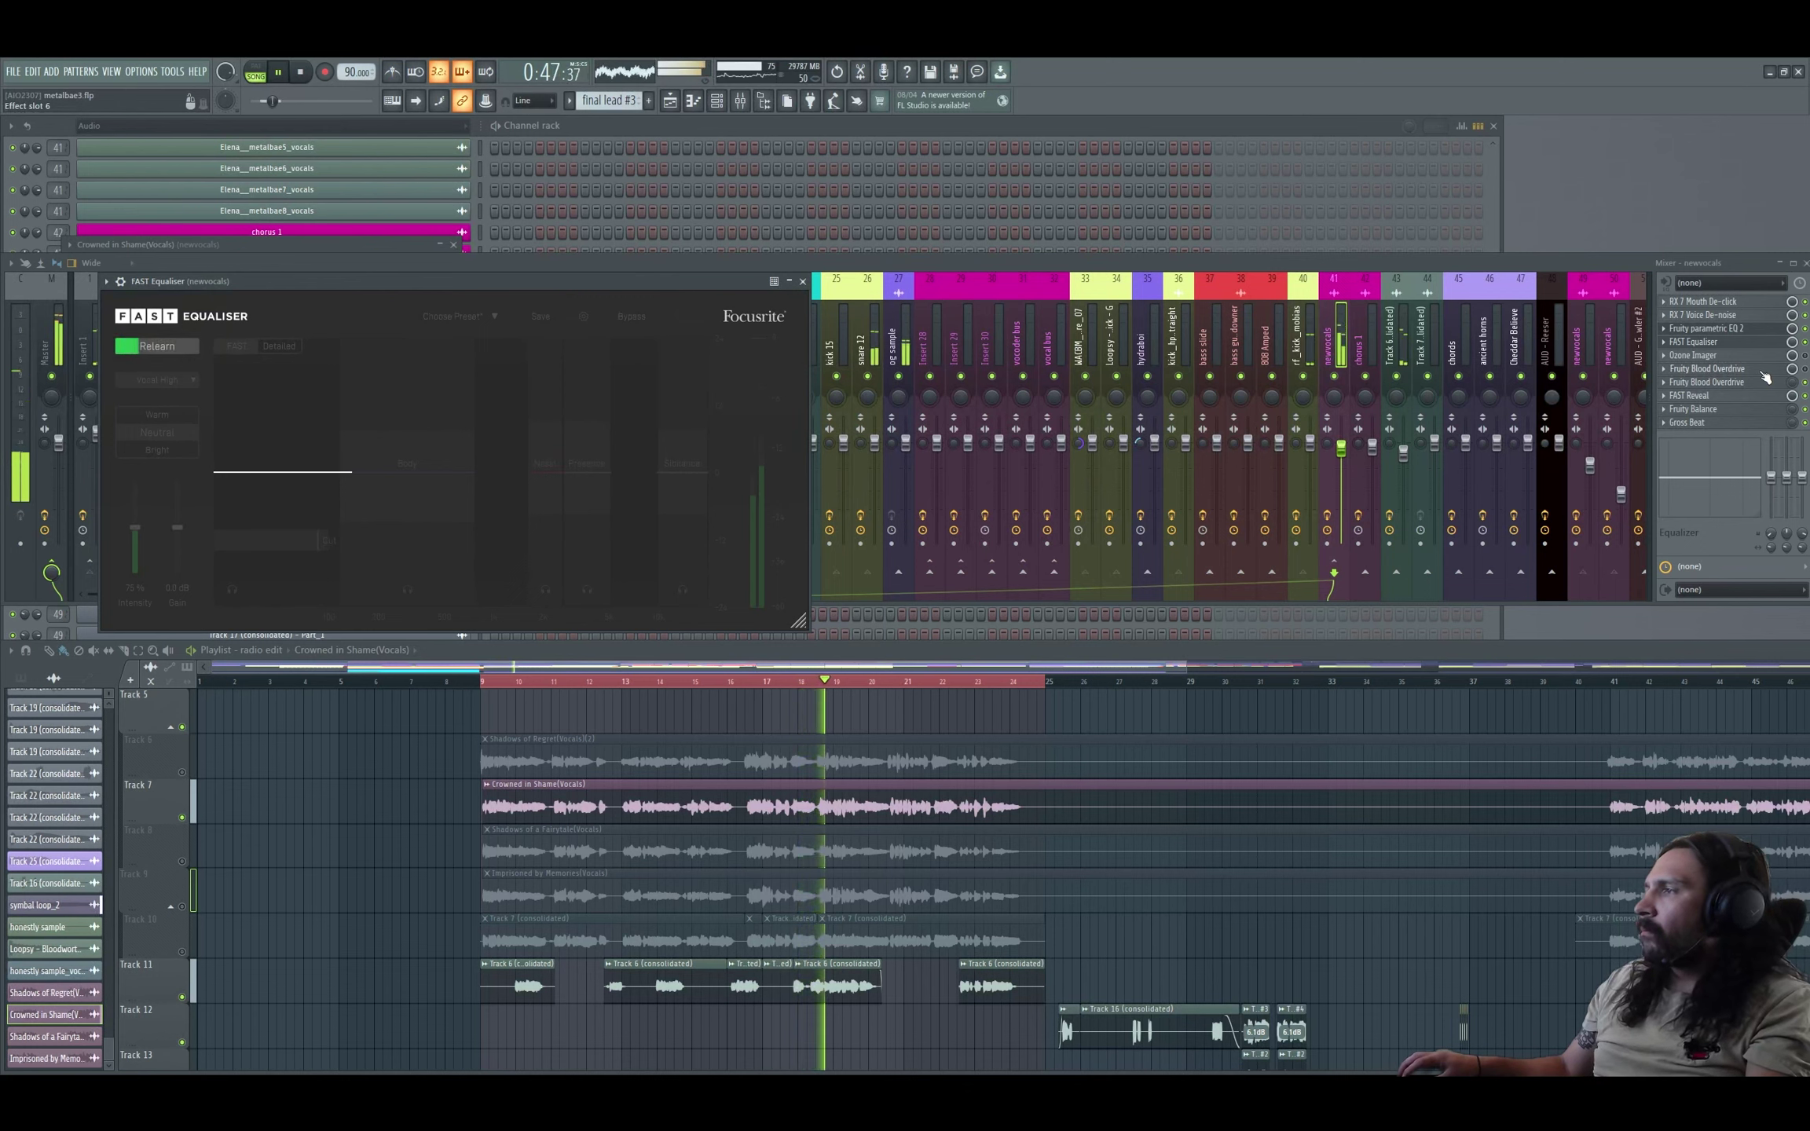
pyautogui.press('Escape')
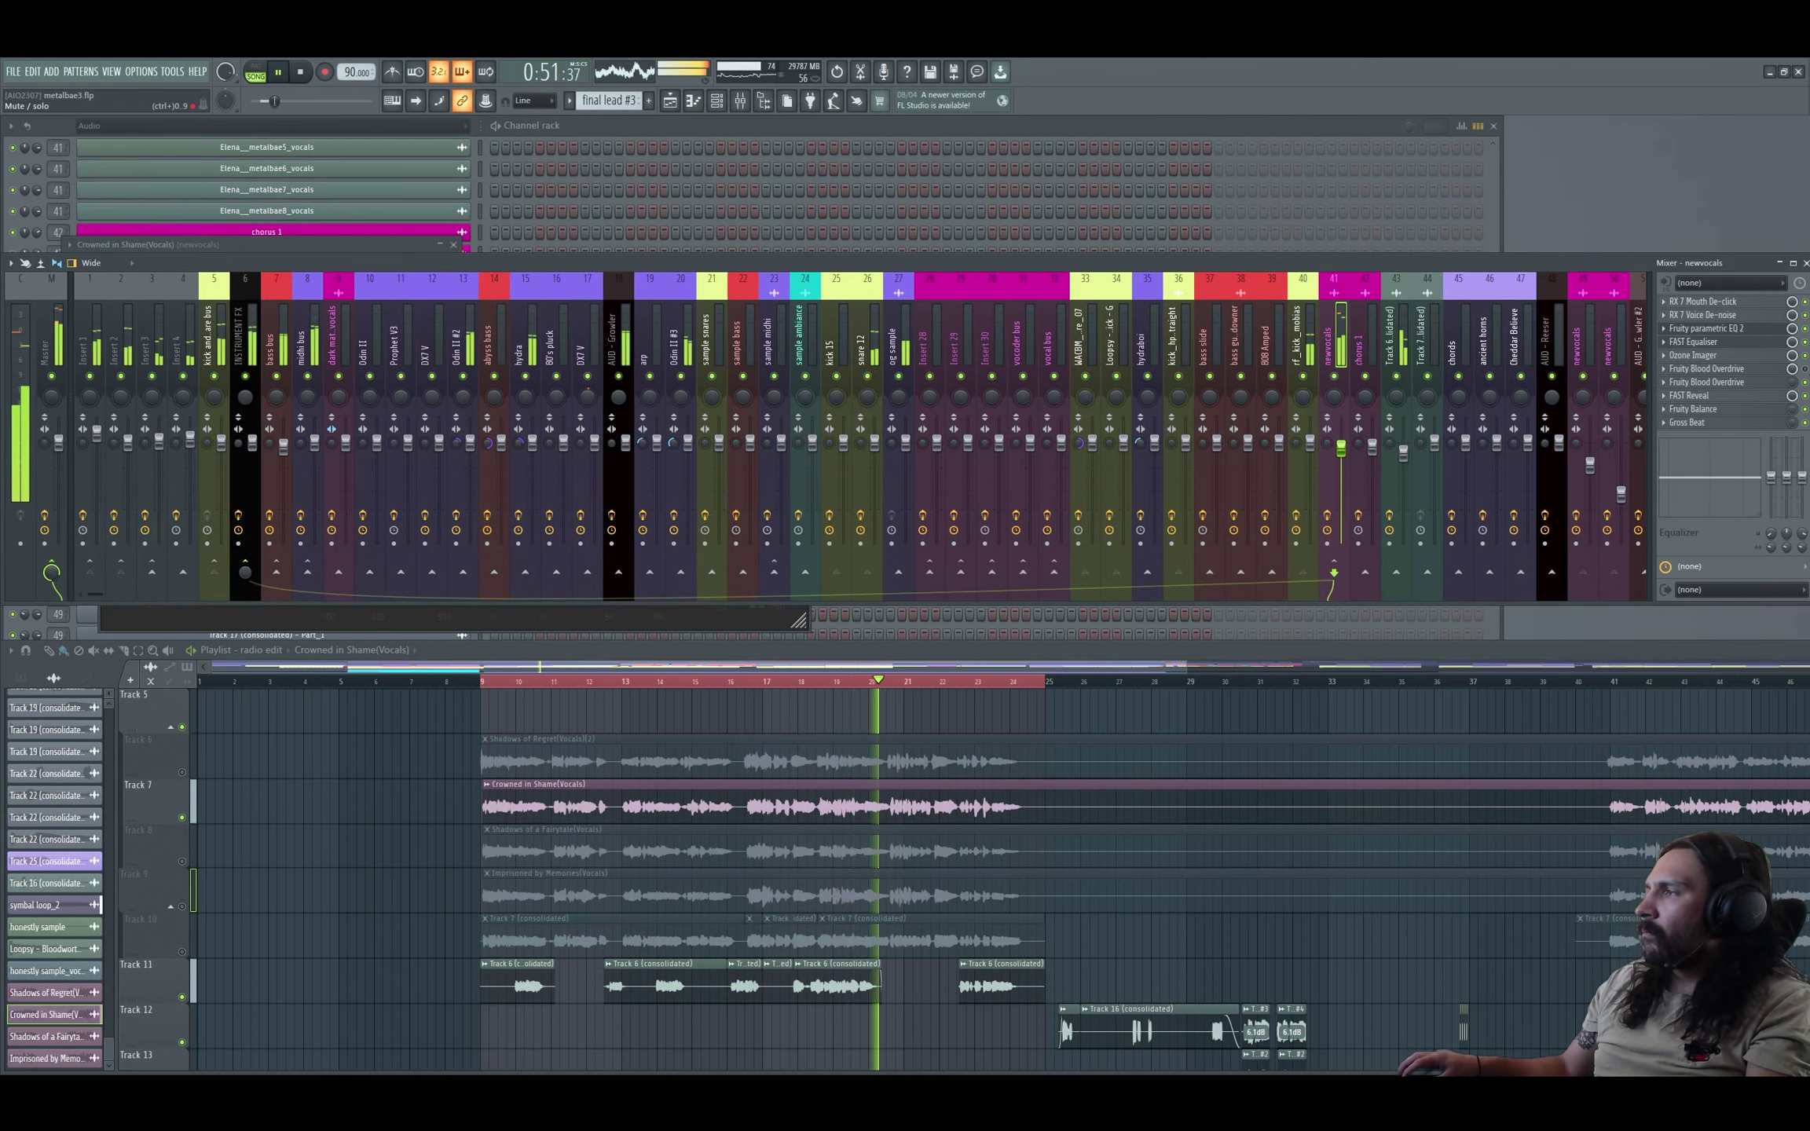
pyautogui.click(1746, 382)
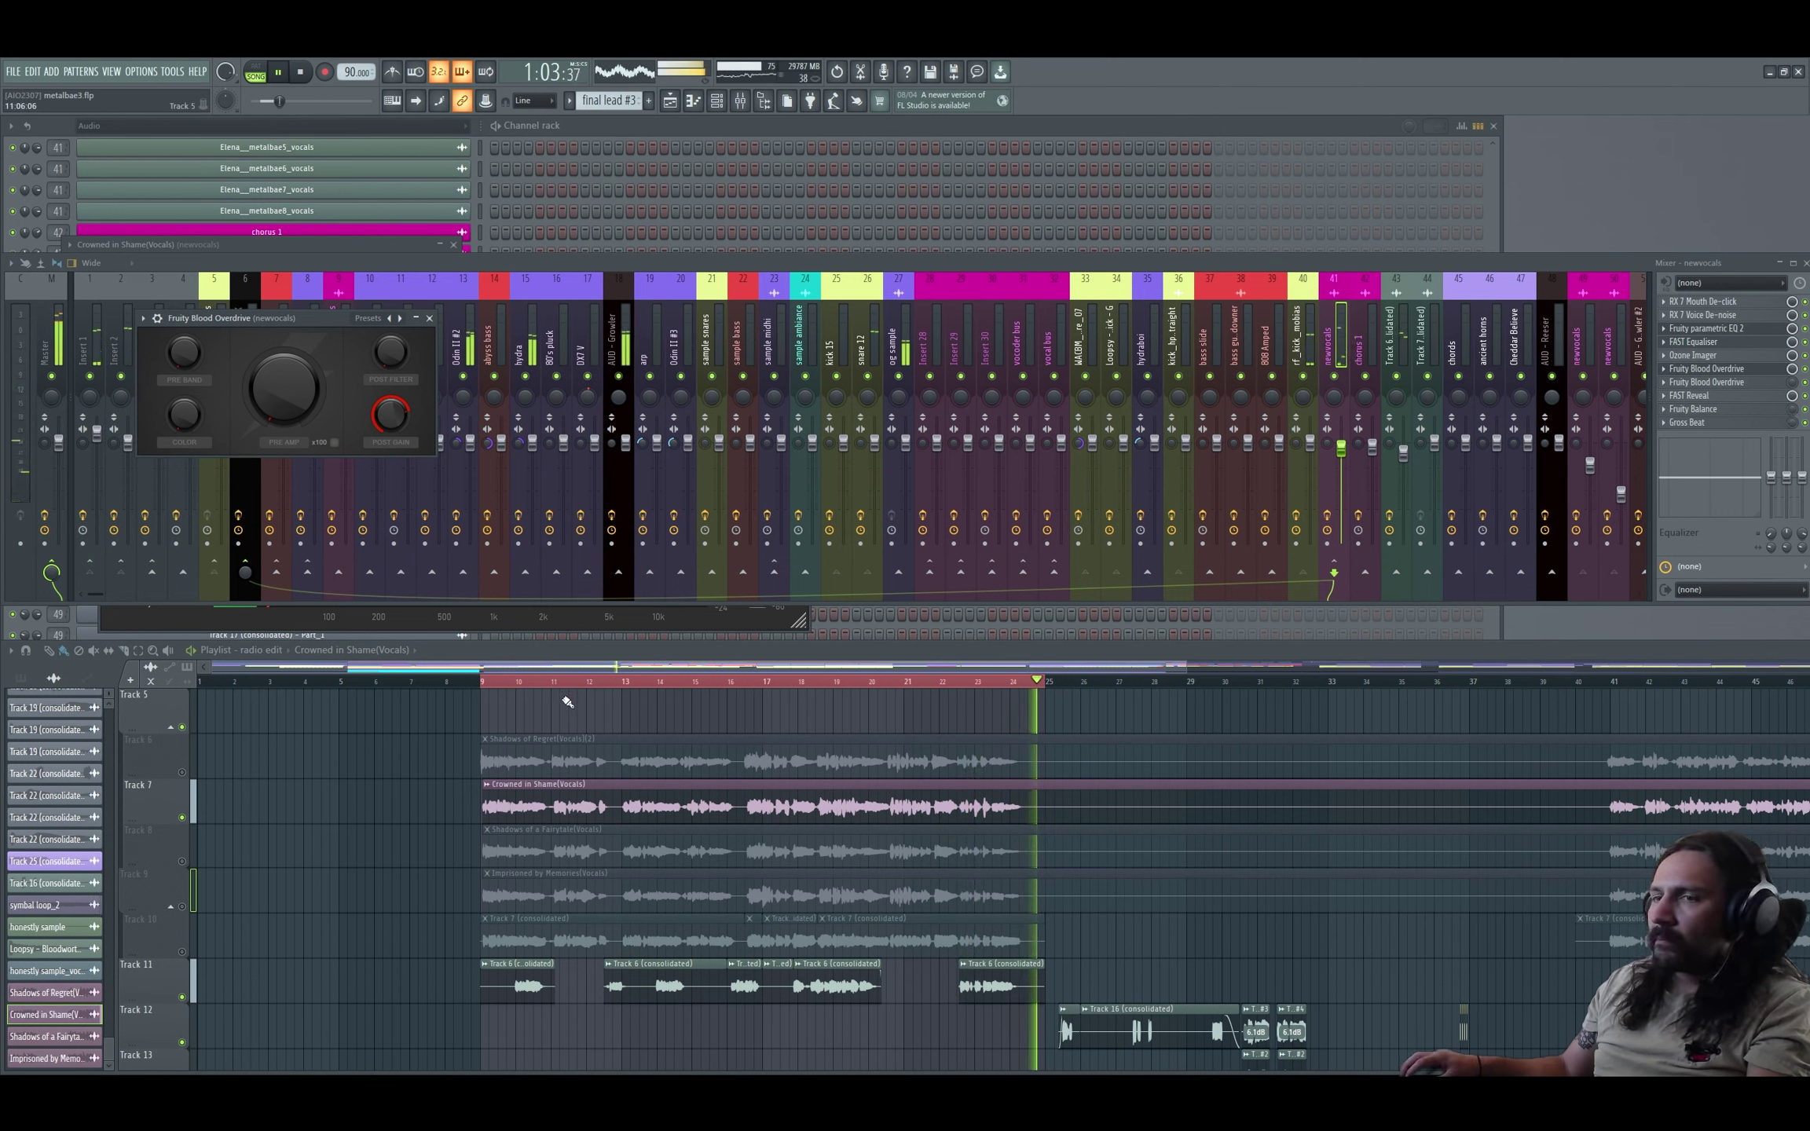
pyautogui.click(486, 684)
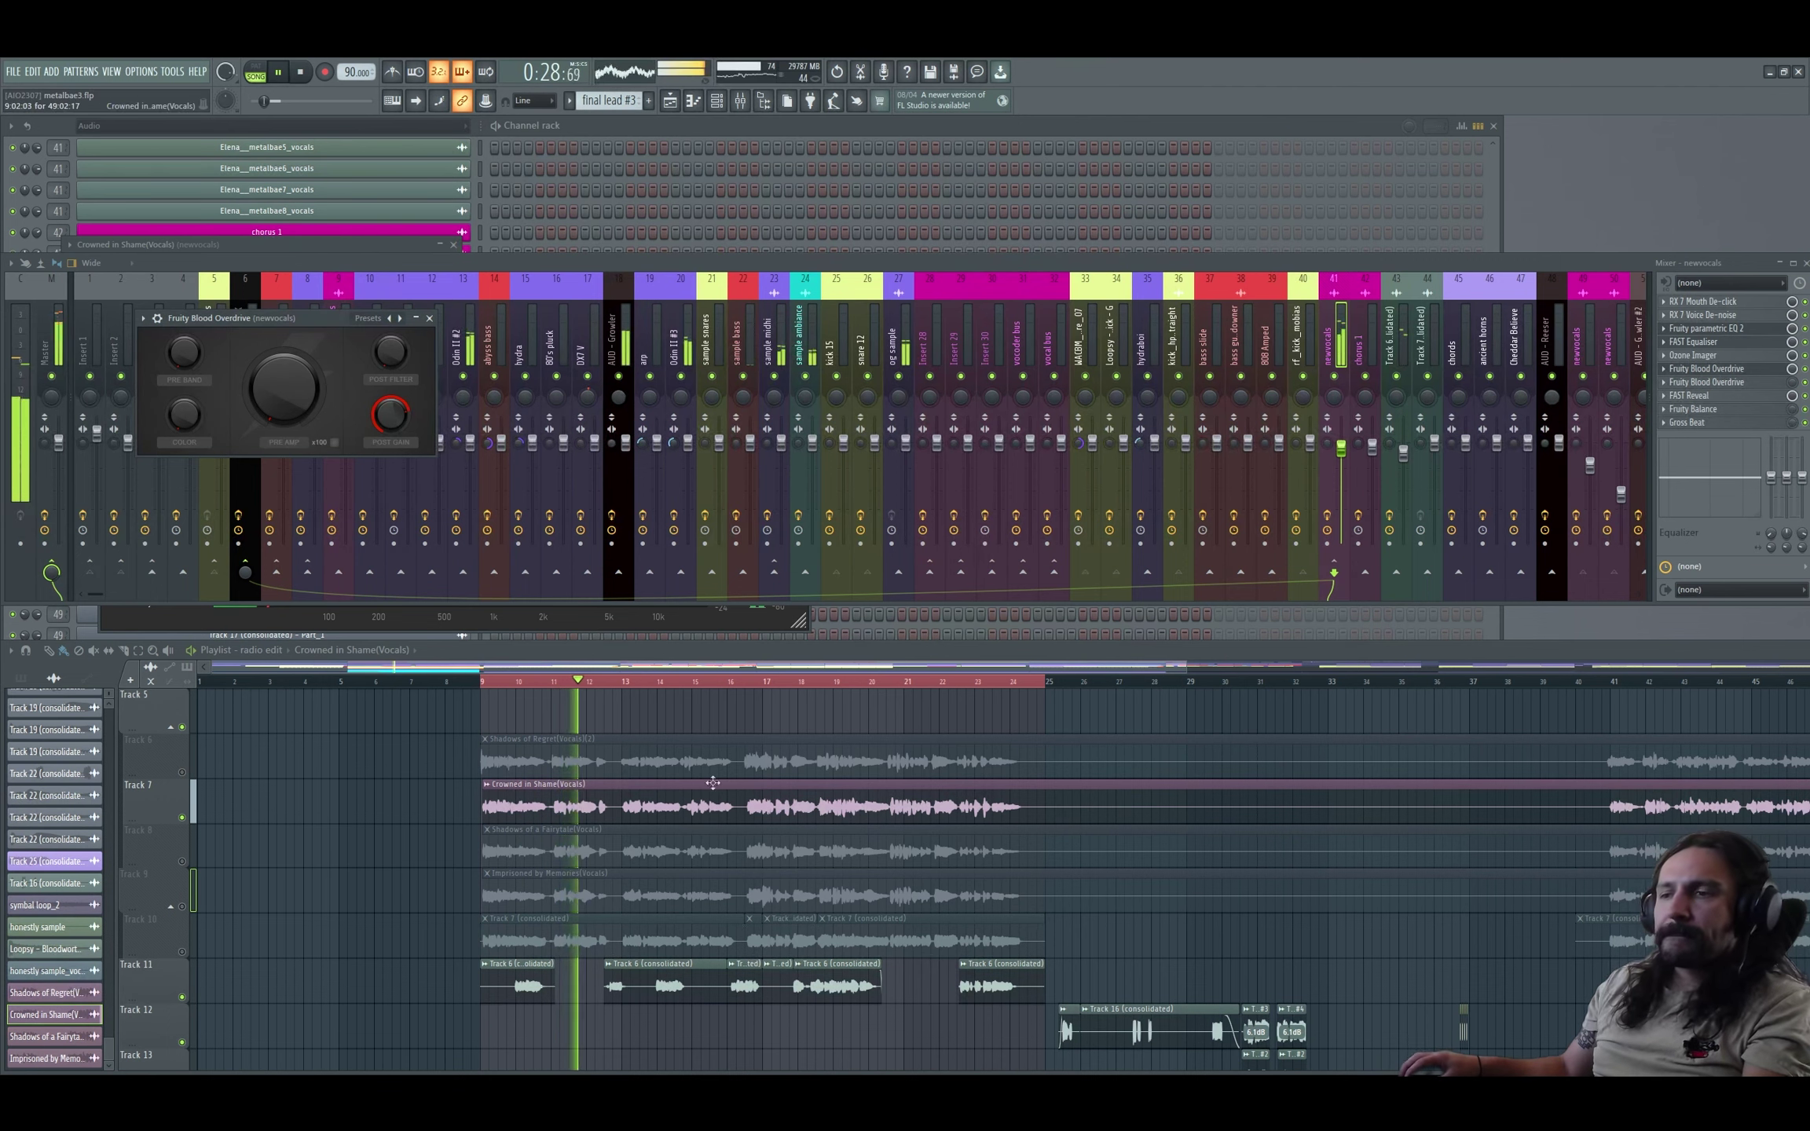
pyautogui.scroll(-3, 782, 920)
pyautogui.scroll(-1, 782, 883)
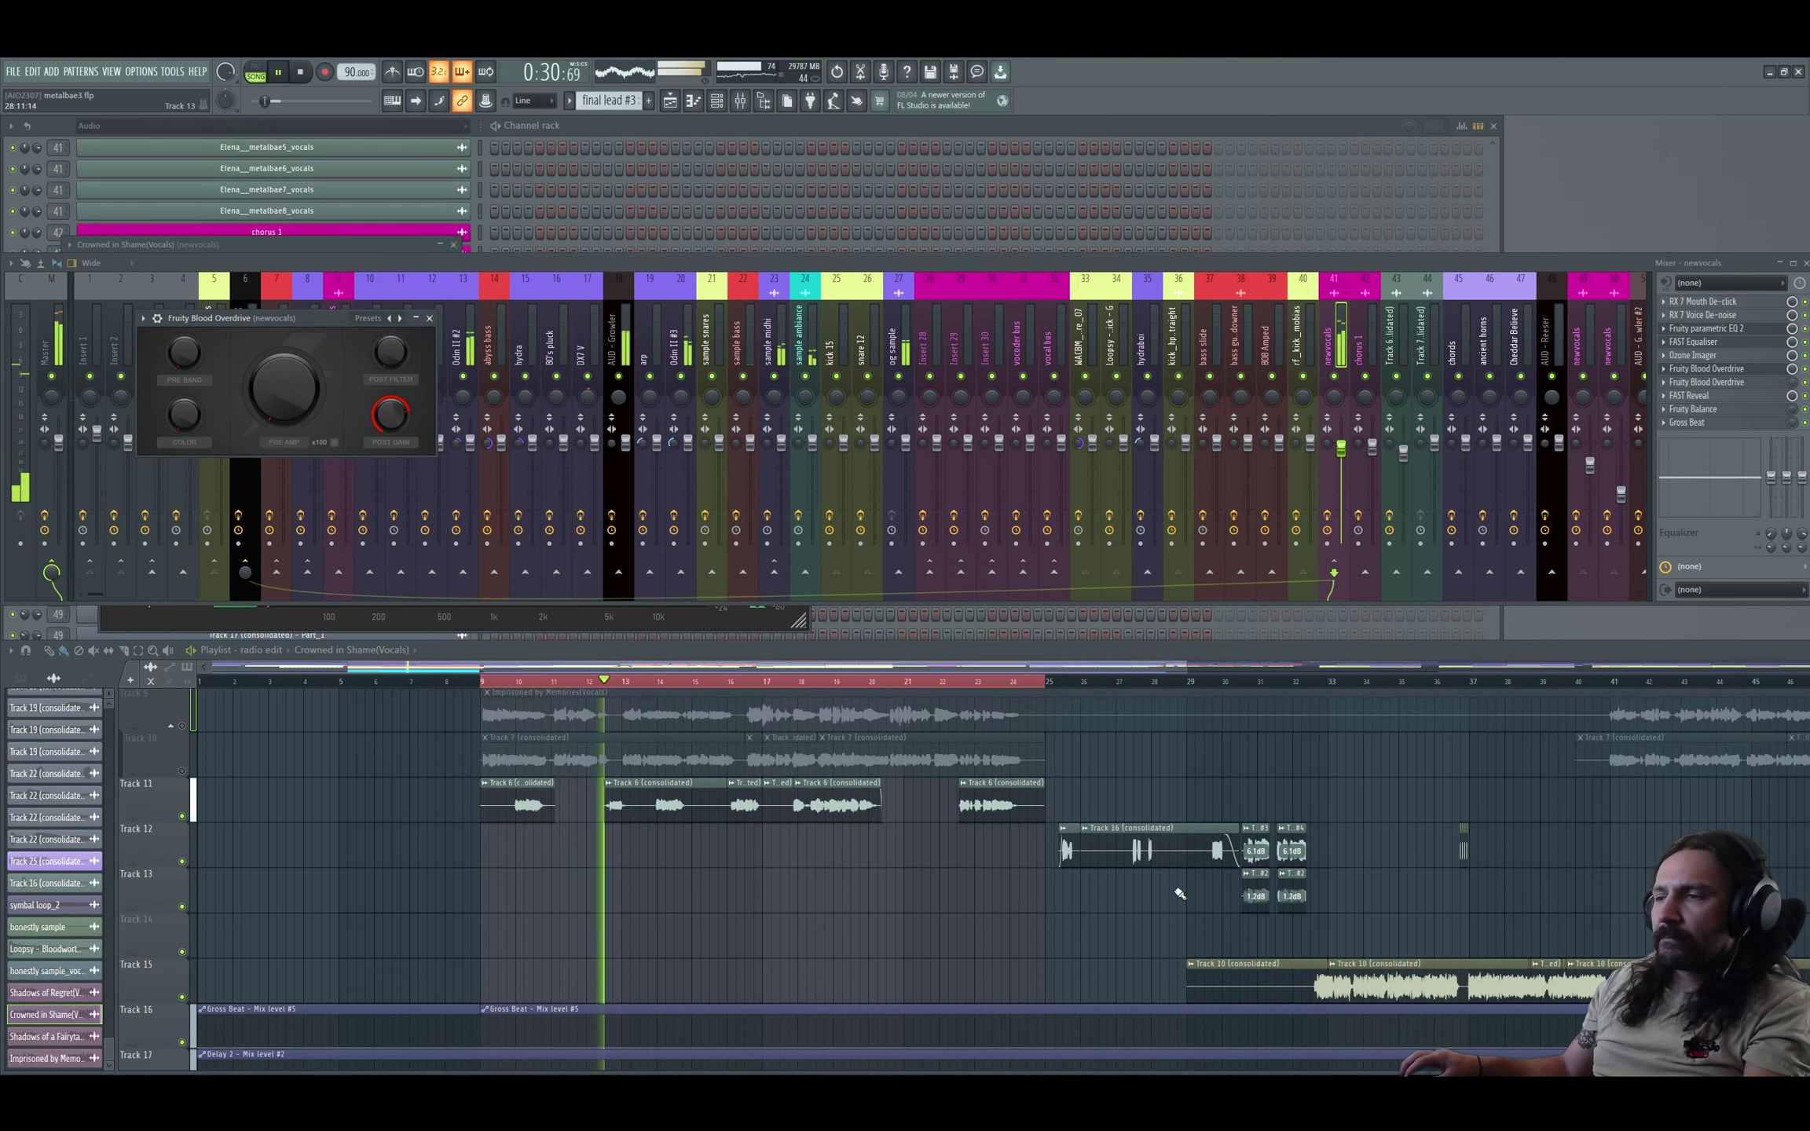
pyautogui.keyDown('ctrl'); pyautogui.scroll(-6, 1172, 936); pyautogui.keyUp('ctrl')
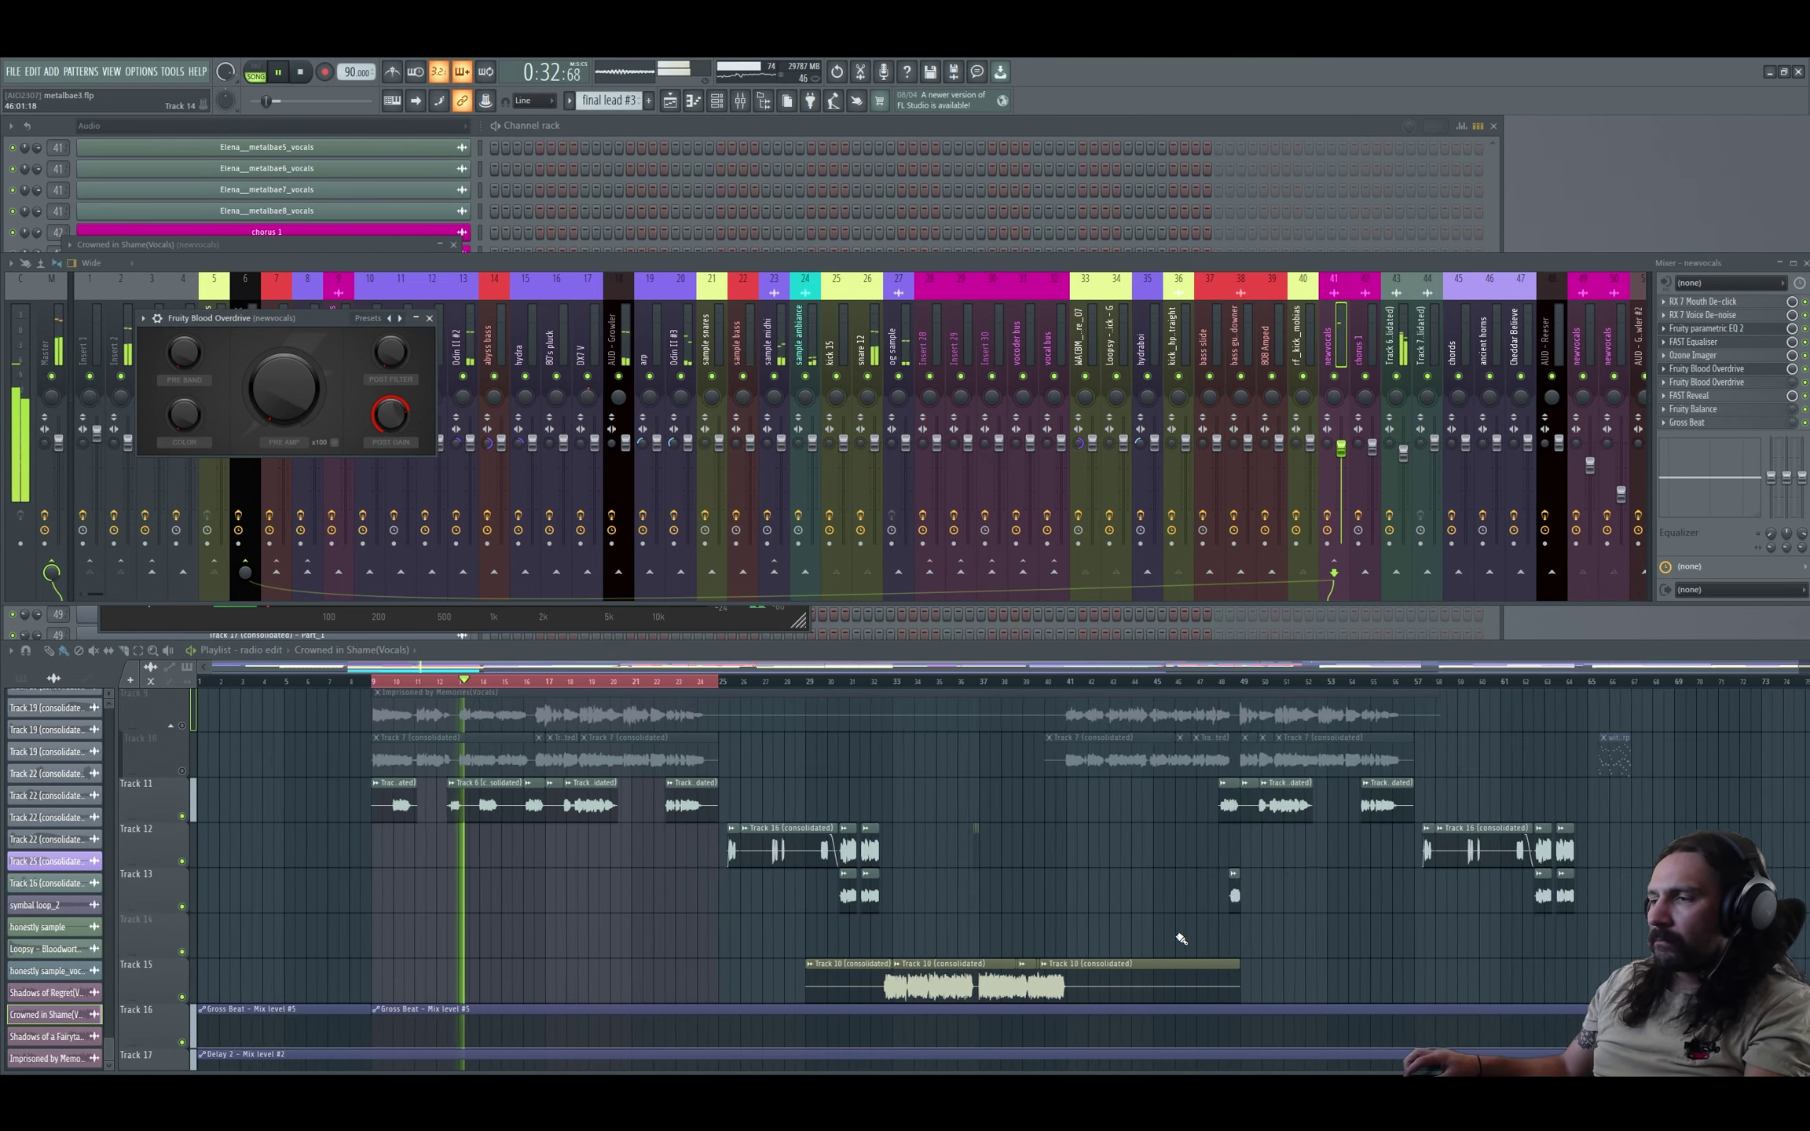
pyautogui.scroll(6, 1309, 921)
pyautogui.scroll(-5, 1284, 894)
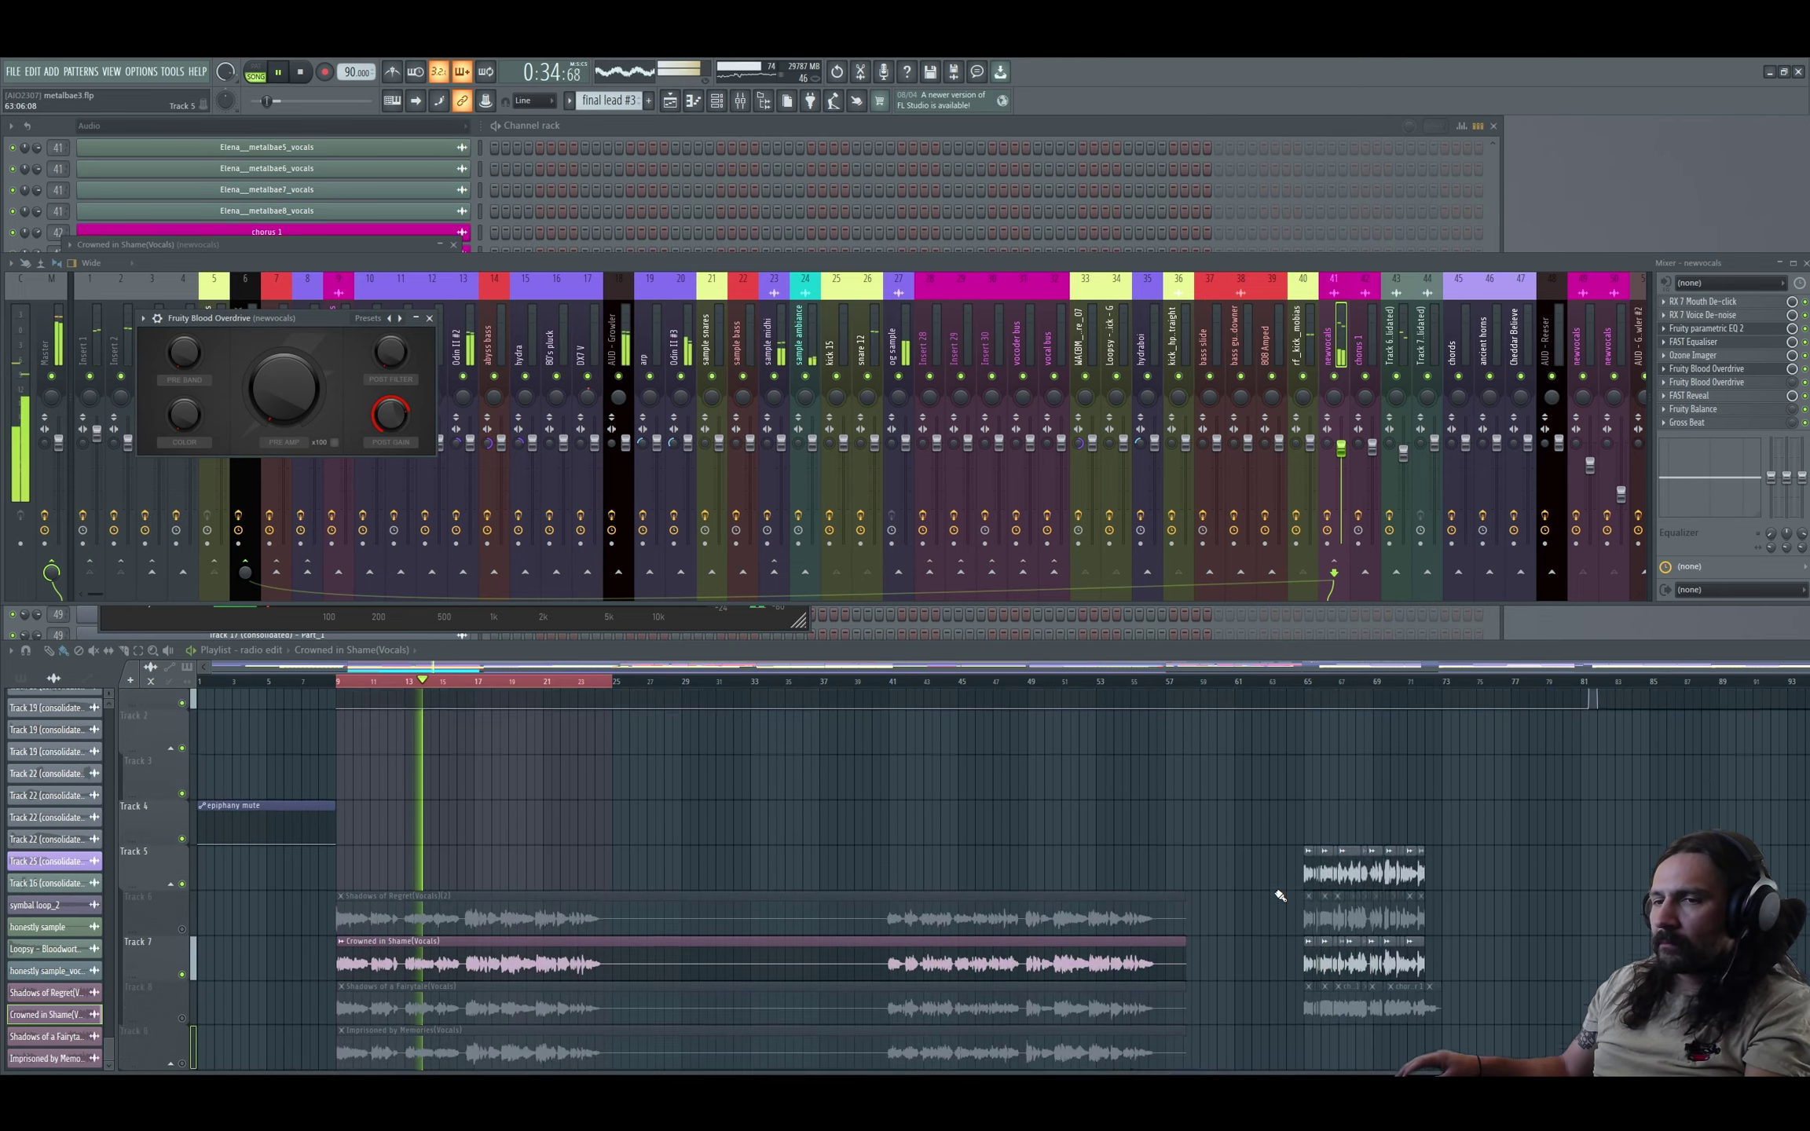
pyautogui.scroll(1, 1414, 935)
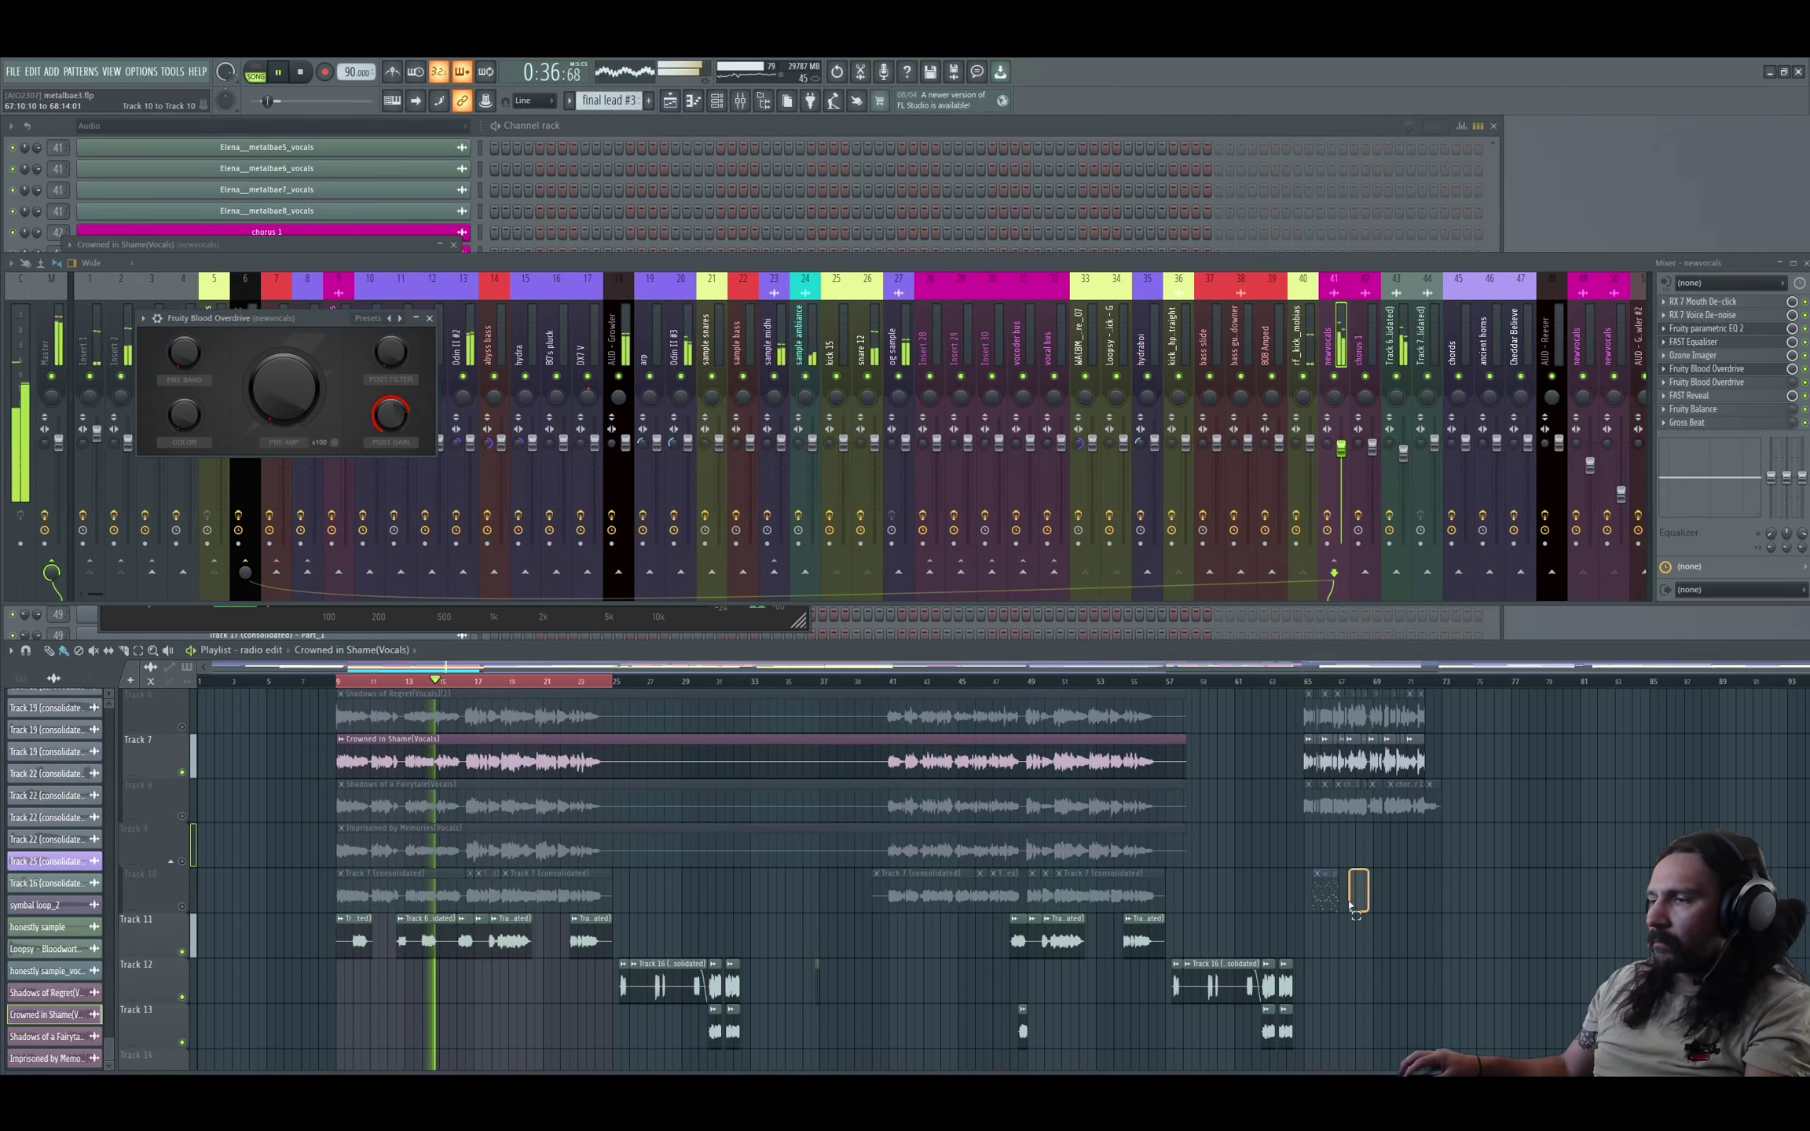
pyautogui.scroll(-3, 1383, 943)
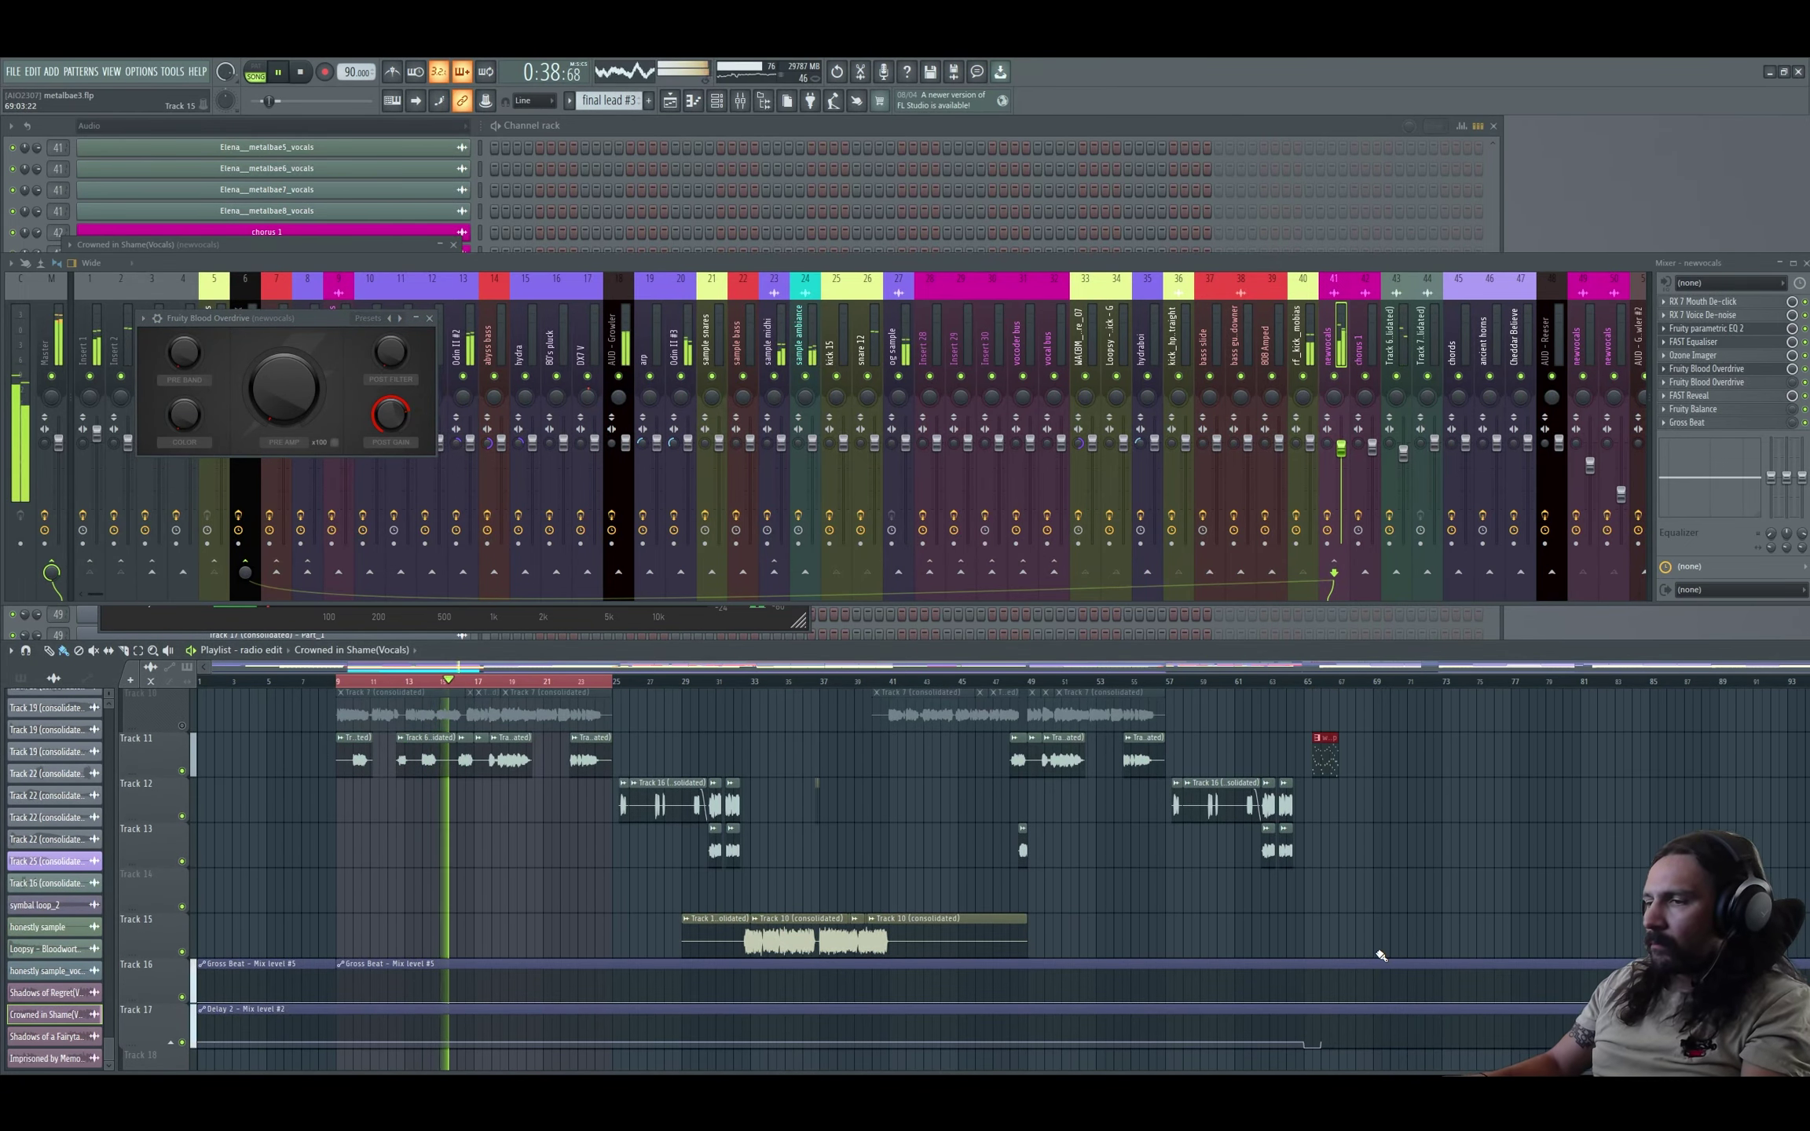
pyautogui.scroll(-6, 1407, 943)
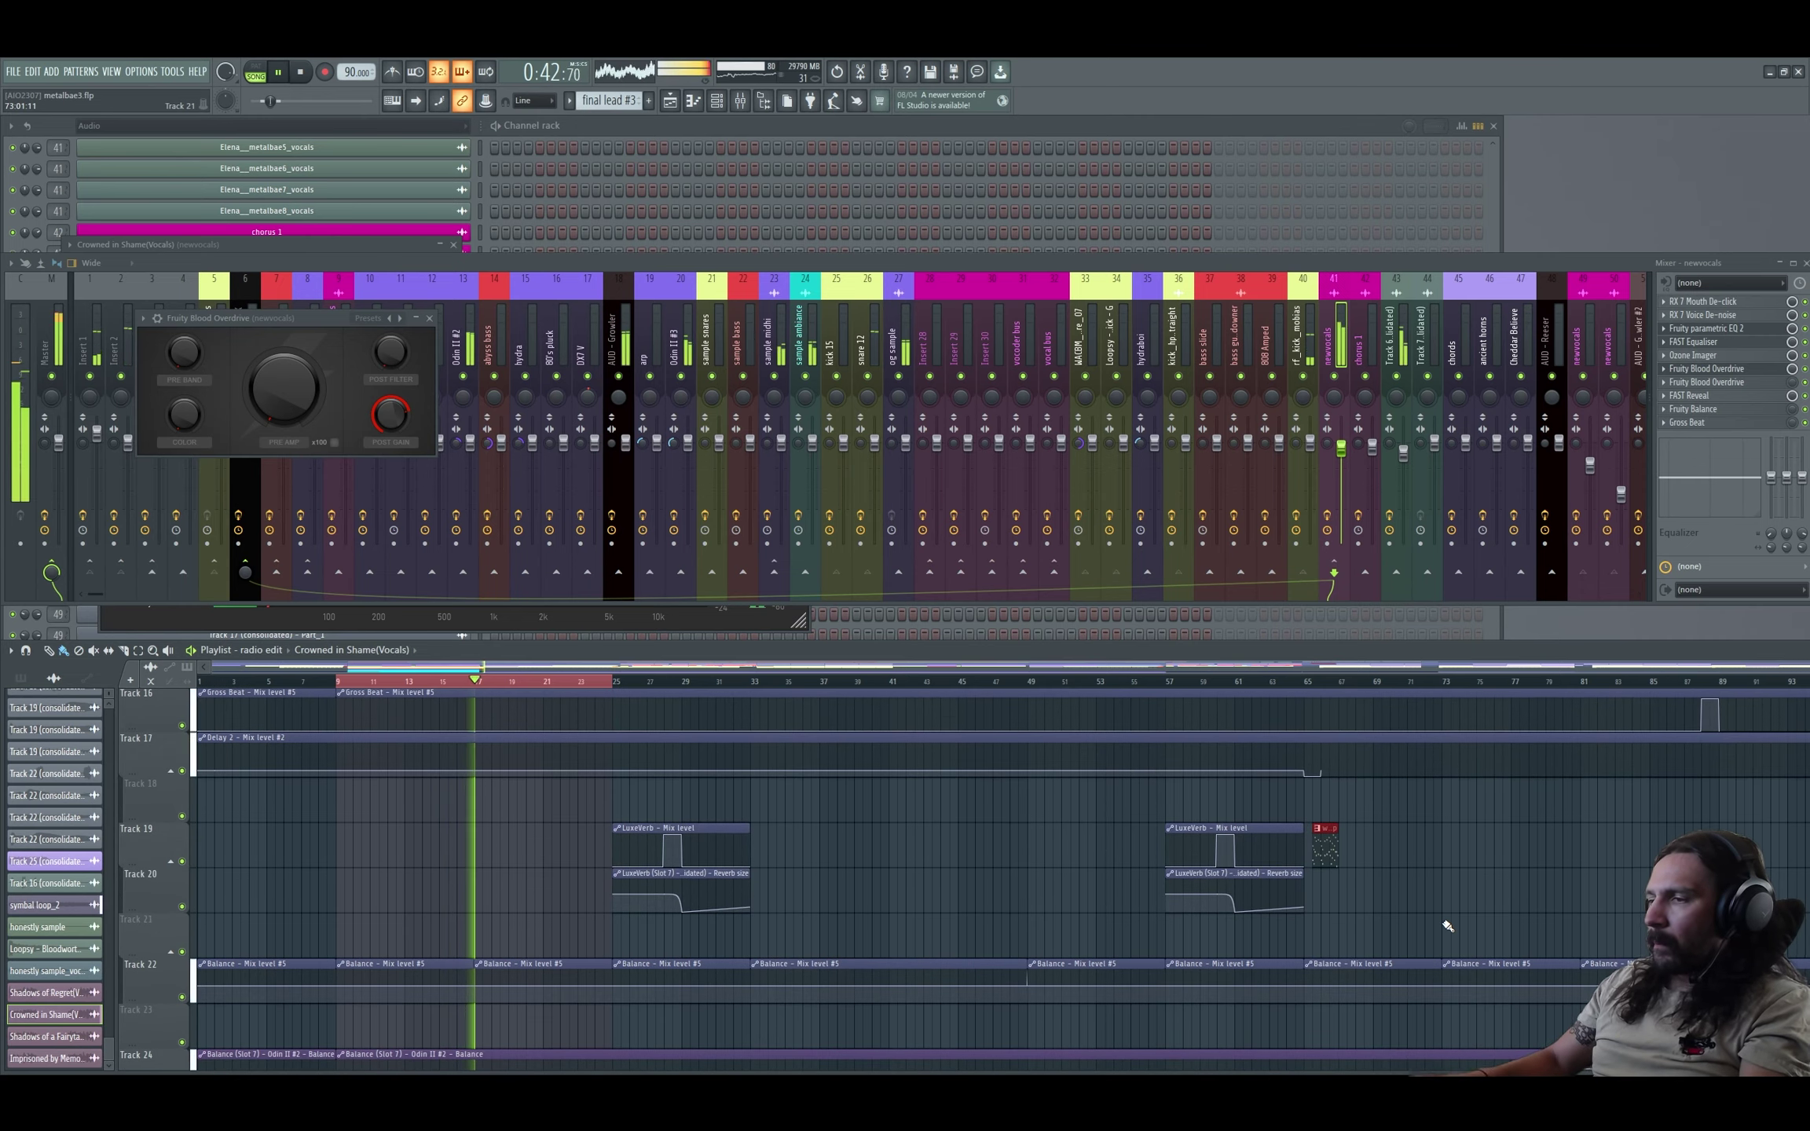
pyautogui.scroll(7, 1422, 919)
pyautogui.scroll(7, 1404, 909)
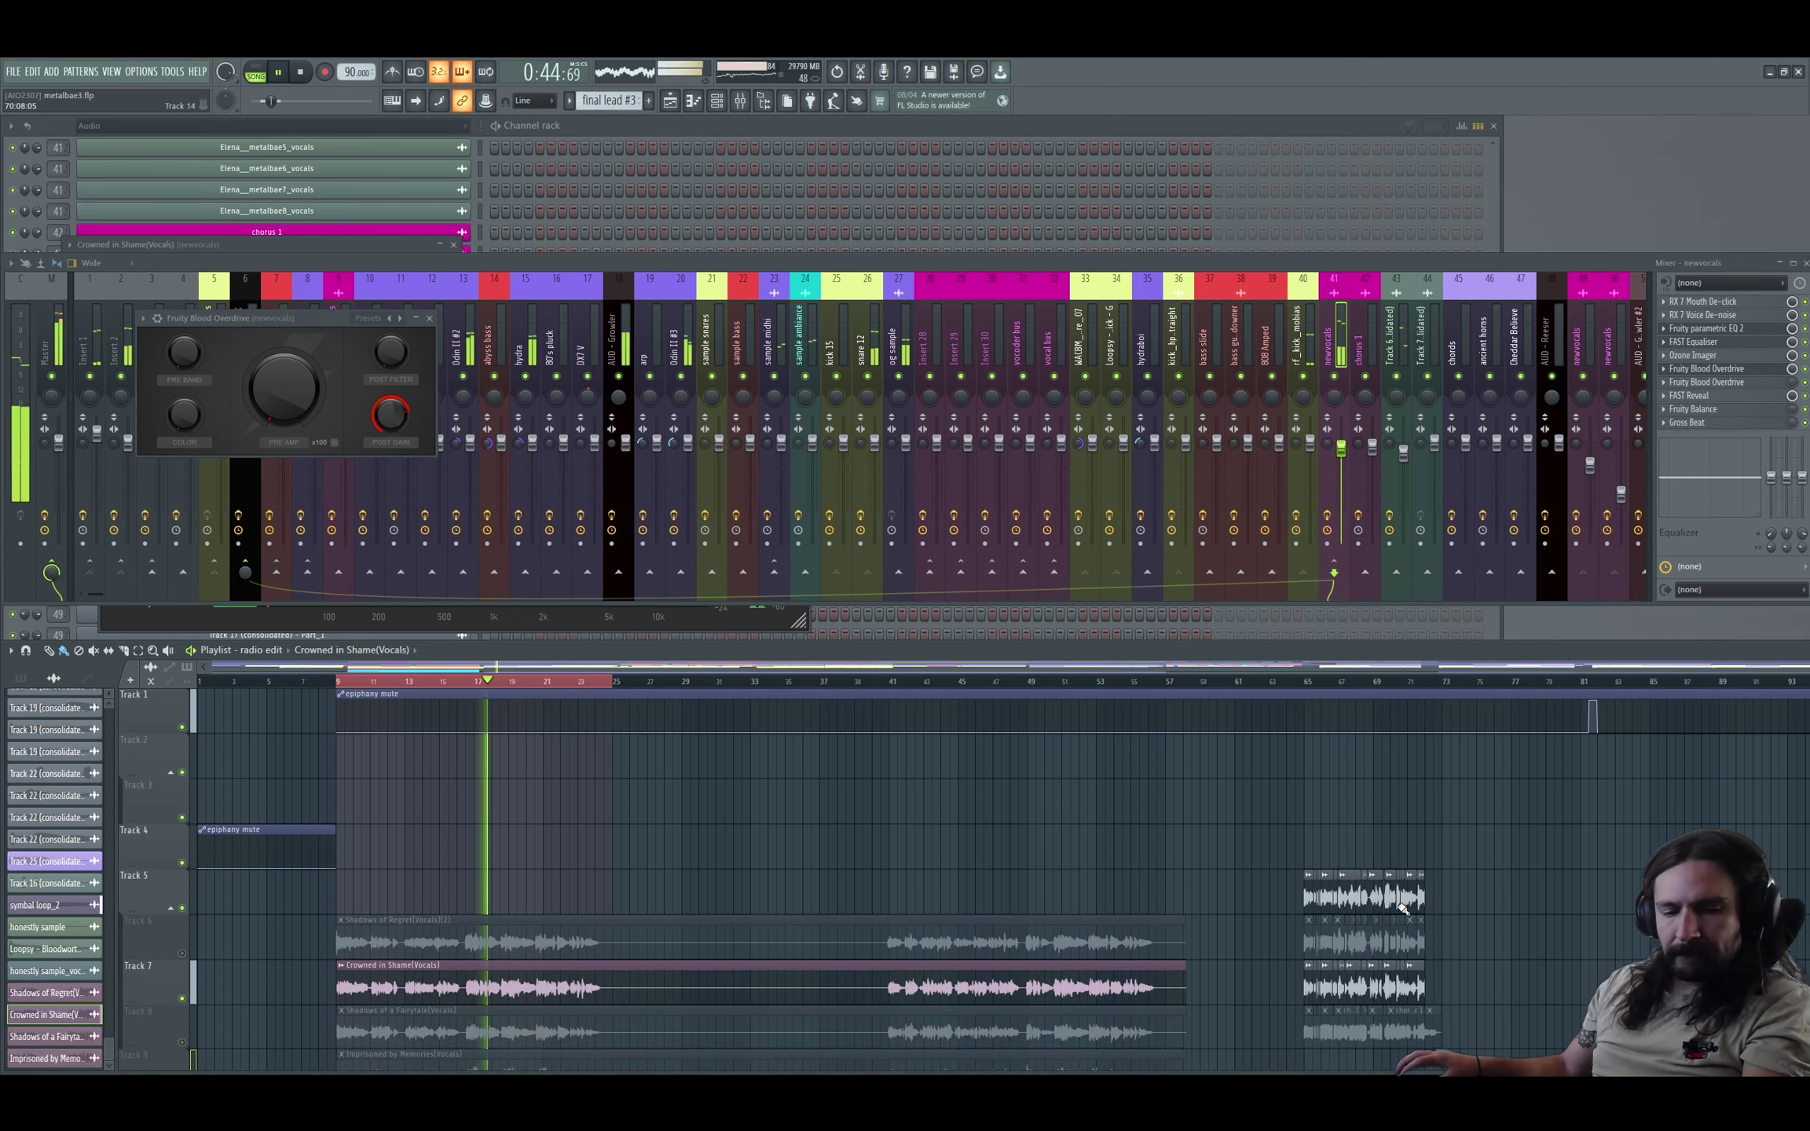